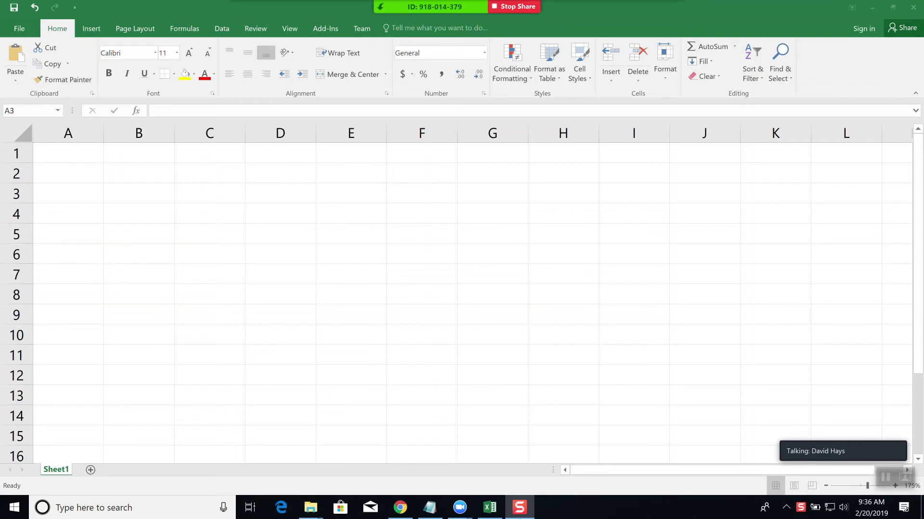
- Rename Sheet1 to Math and add a second sheet named English
{"action": "double_click", "coordinate": [56, 470]}
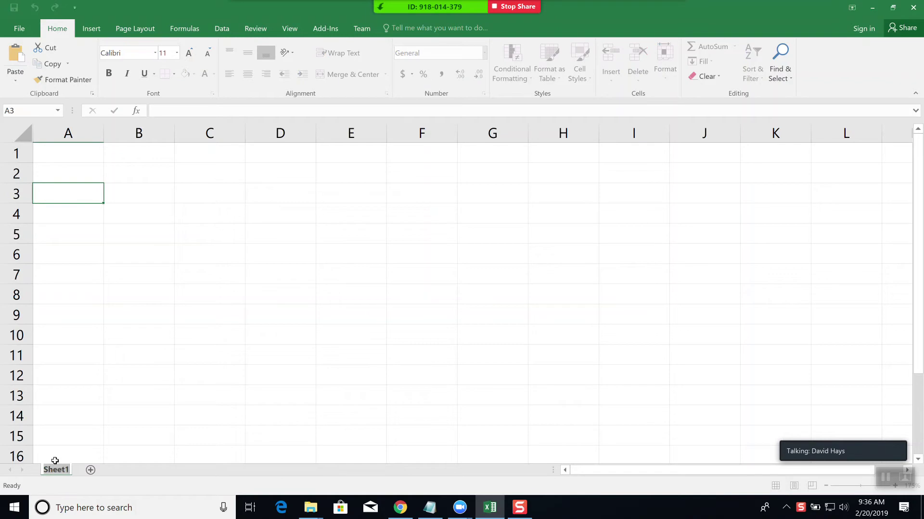
{"action": "type", "text": "Math"}
{"action": "key", "text": "Return"}
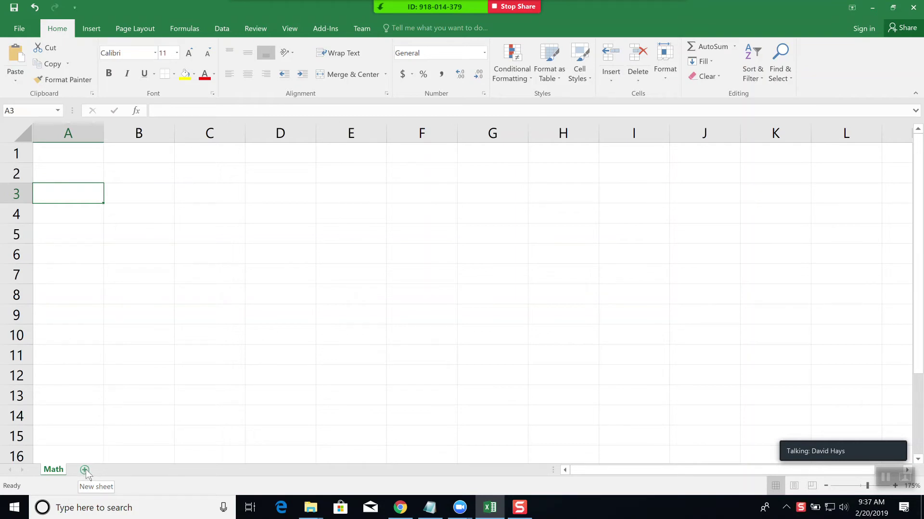
{"action": "left_click", "coordinate": [84, 471]}
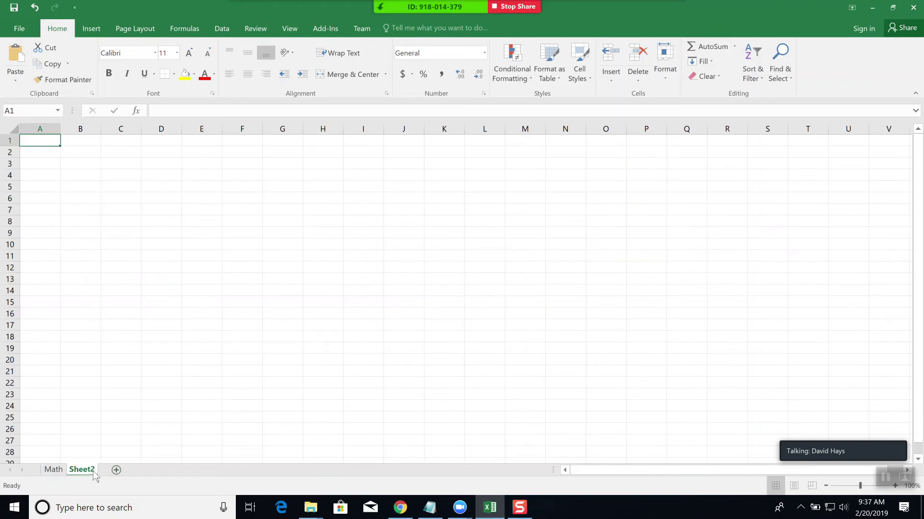
{"action": "double_click", "coordinate": [84, 469]}
{"action": "type", "text": "E"}
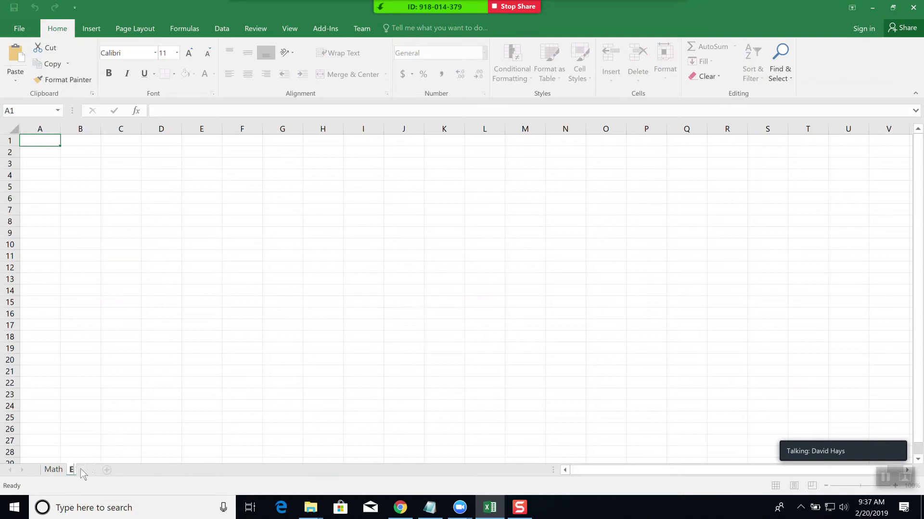
{"action": "type", "text": "nglish"}
{"action": "key", "text": "Return"}
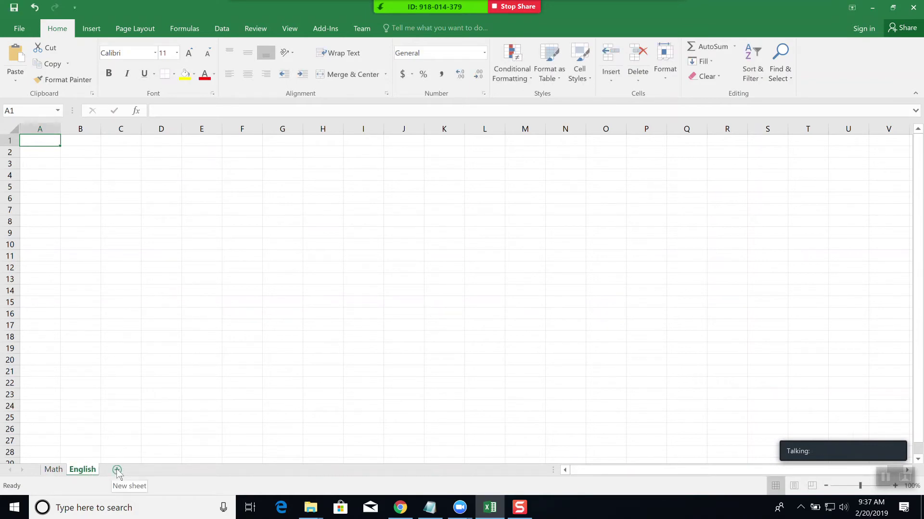
- Add a third sheet named American History after History is rejected as a reserved name
{"action": "left_click", "coordinate": [118, 471]}
{"action": "double_click", "coordinate": [116, 469]}
{"action": "type", "text": "History"}
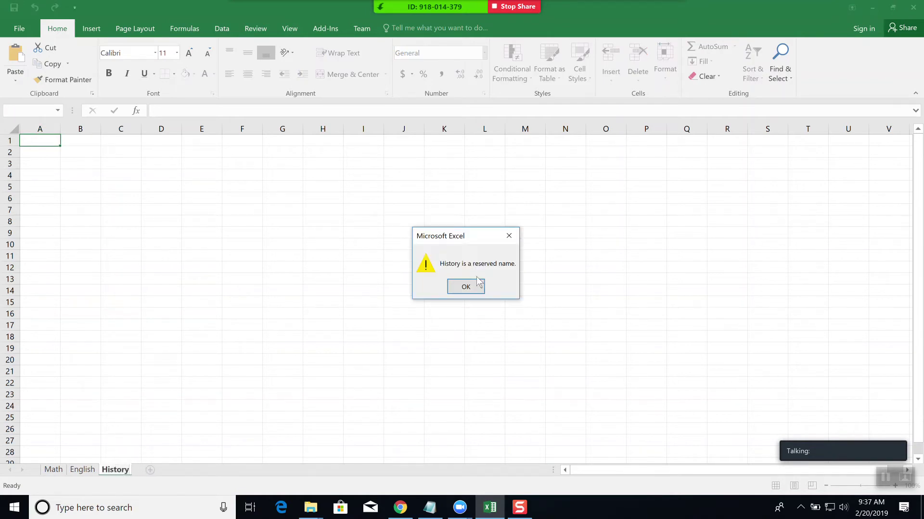
{"action": "left_click", "coordinate": [466, 287]}
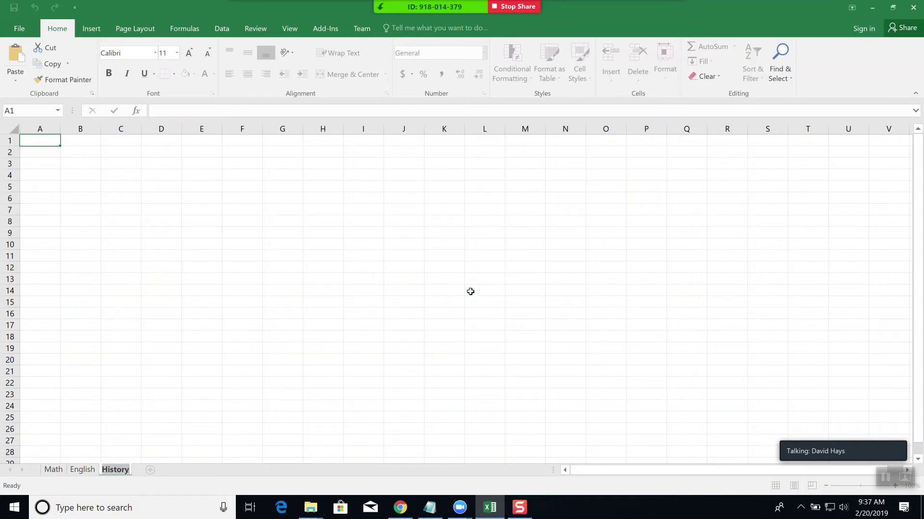
{"action": "type", "text": "American History"}
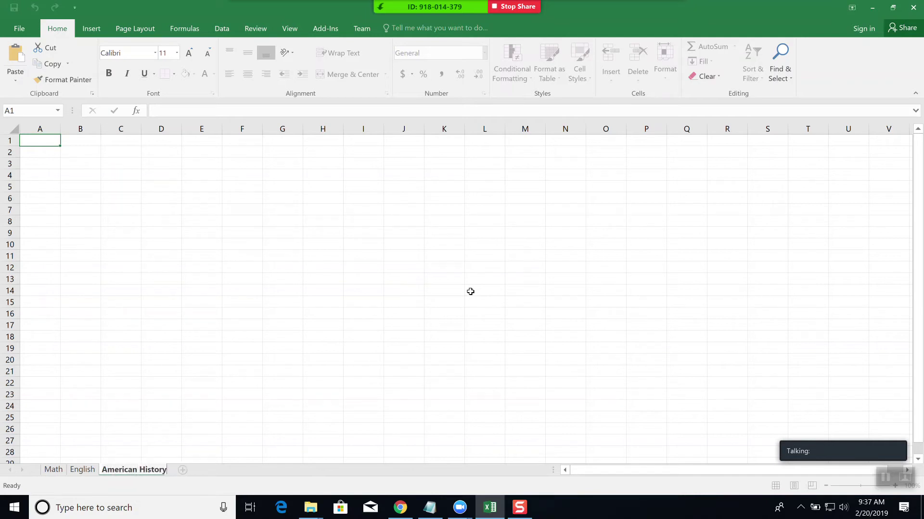
{"action": "key", "text": "Return"}
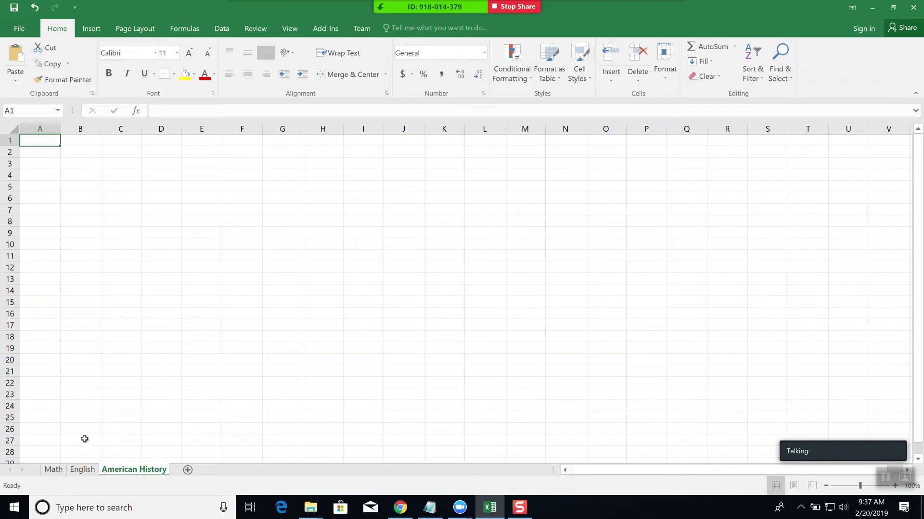
- Zoom the English sheet to 175% to match Math, then return to the Math sheet
{"action": "left_click", "coordinate": [53, 470]}
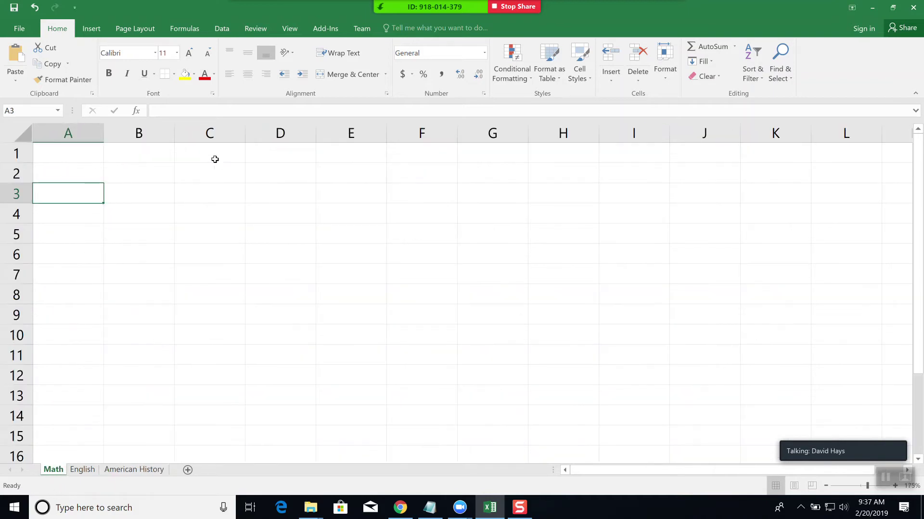
{"action": "left_click", "coordinate": [82, 469]}
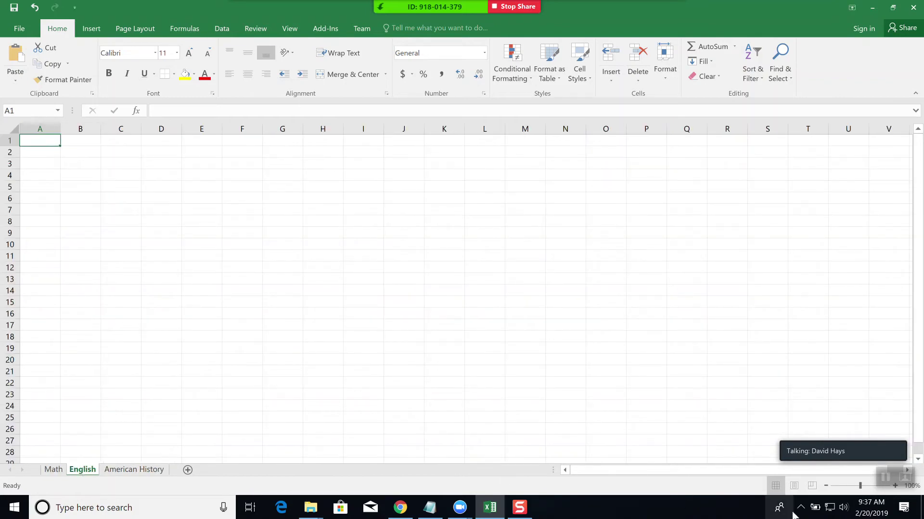
{"action": "mouse_move", "coordinate": [860, 444]}
{"action": "left_click_drag", "start_coordinate": [859, 443], "coordinate": [874, 374]}
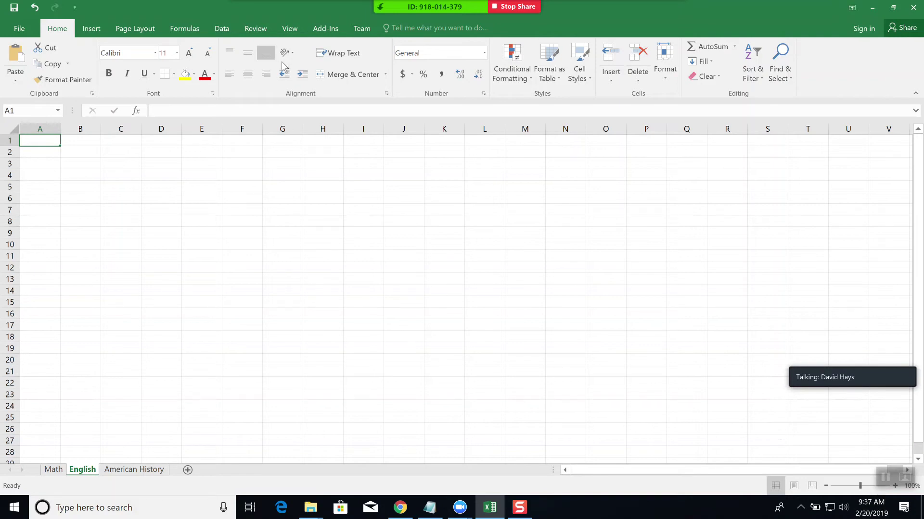
{"action": "left_click", "coordinate": [290, 29]}
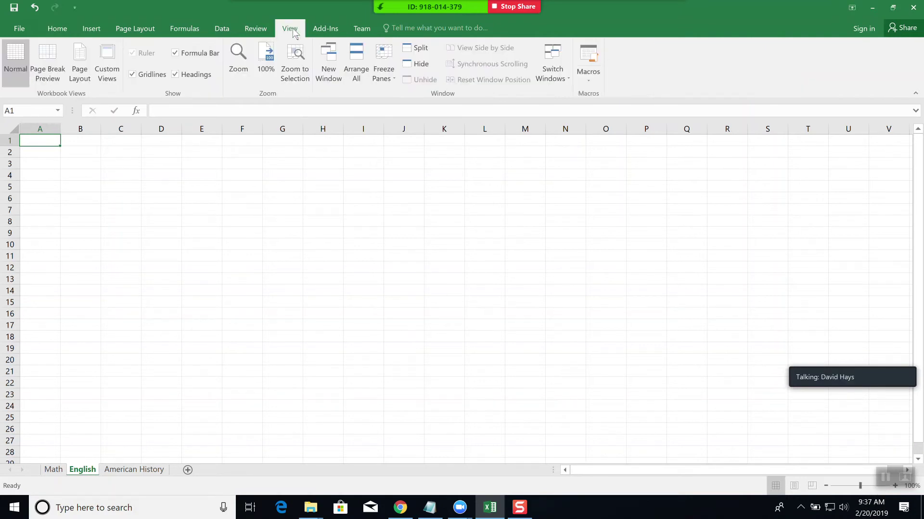
{"action": "left_click", "coordinate": [238, 69]}
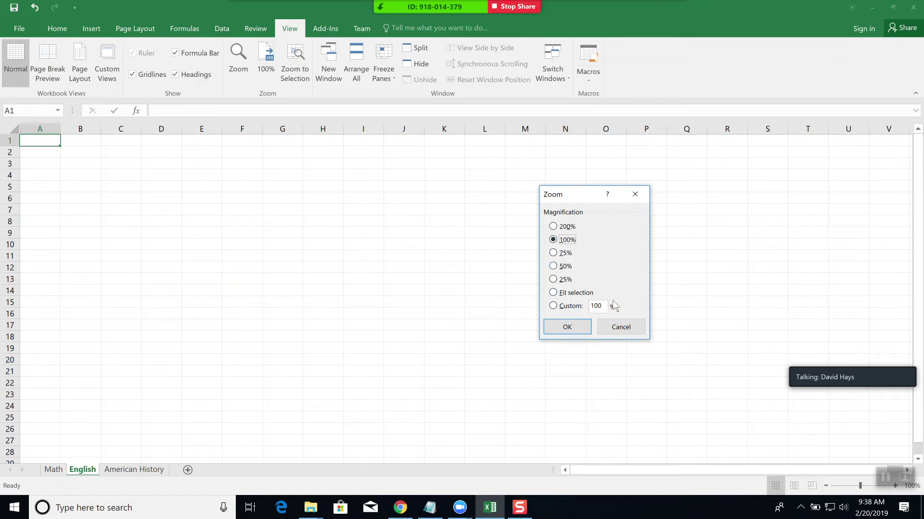
{"action": "left_click", "coordinate": [623, 332]}
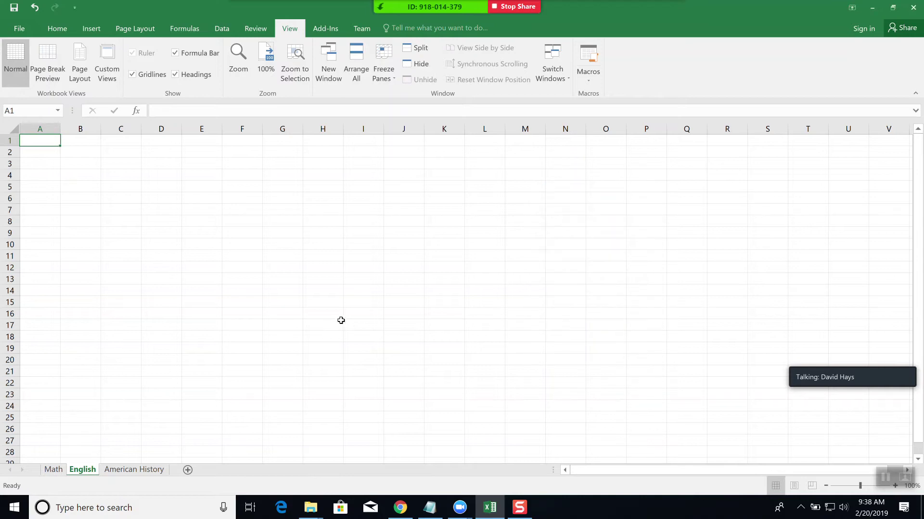
{"action": "scroll", "coordinate": [178, 294], "scroll_direction": "up", "scroll_amount": 2}
{"action": "scroll", "coordinate": [179, 292], "scroll_direction": "up", "scroll_amount": 3}
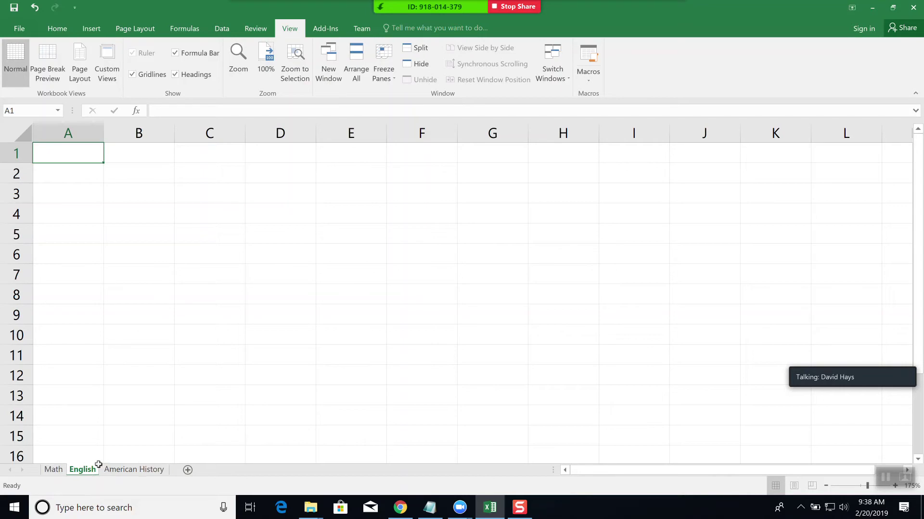
{"action": "left_click", "coordinate": [53, 470]}
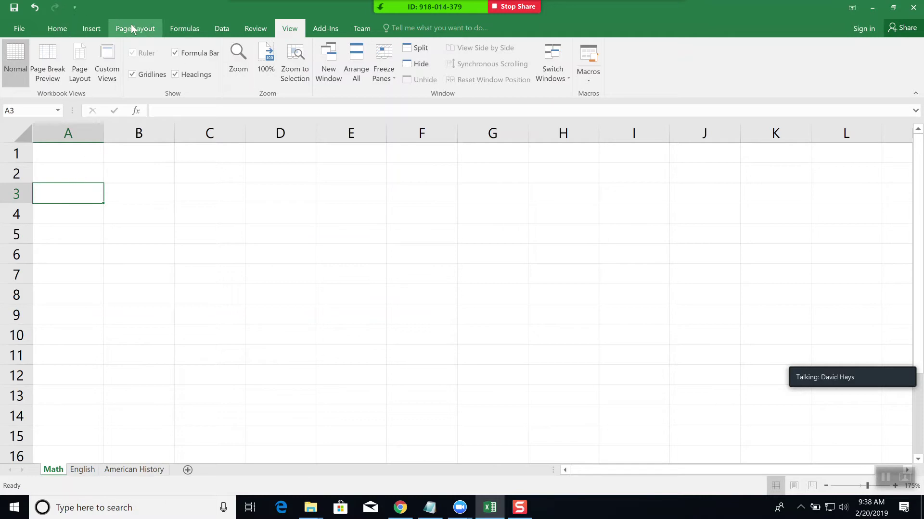
{"action": "left_click", "coordinate": [58, 30]}
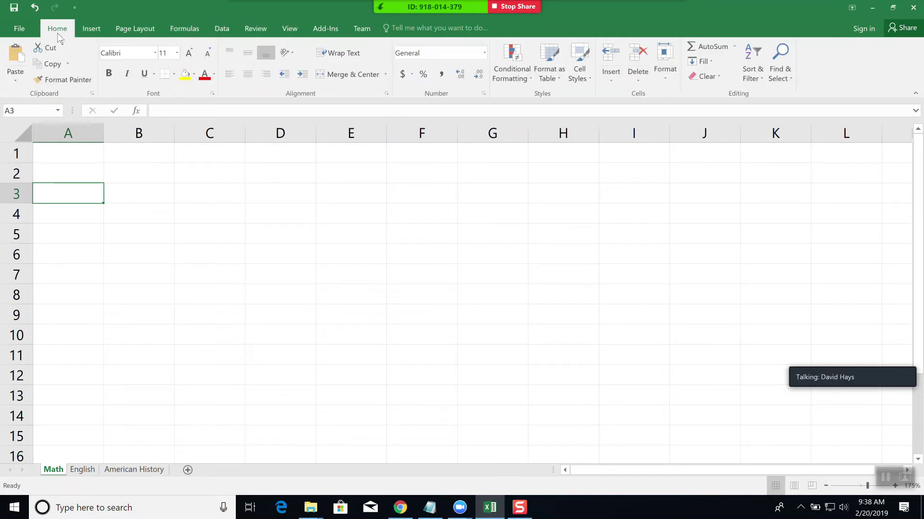
{"action": "left_click", "coordinate": [94, 30]}
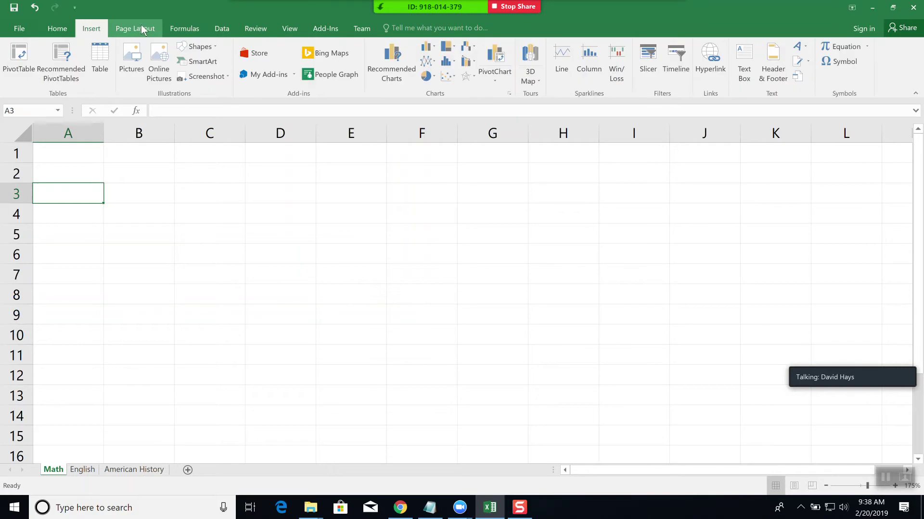
{"action": "left_click", "coordinate": [142, 26]}
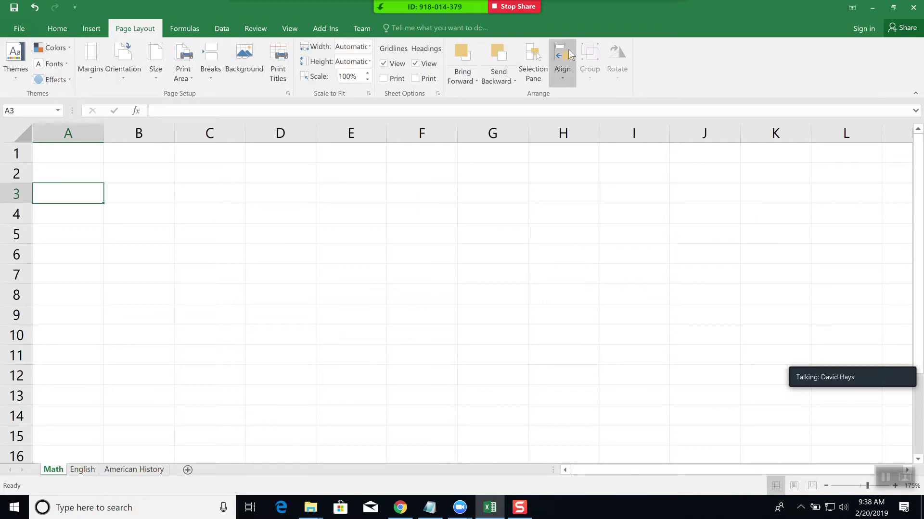
{"action": "left_click", "coordinate": [61, 29]}
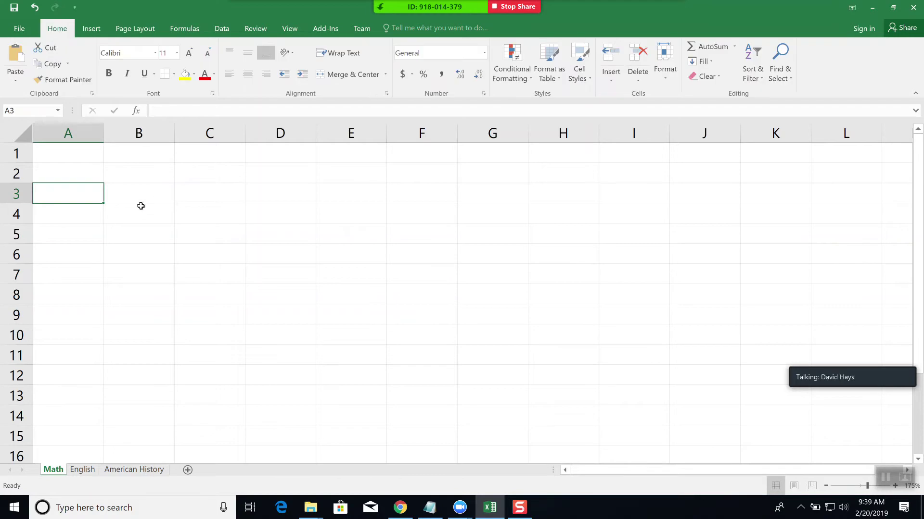
- Enter the Name label in A1 and the student's name in B1
{"action": "left_click", "coordinate": [82, 156]}
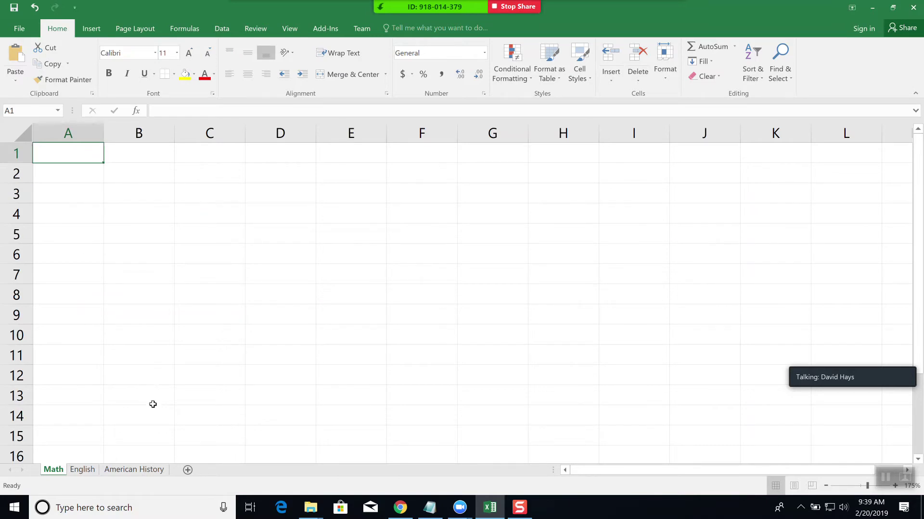
{"action": "type", "text": "Name:"}
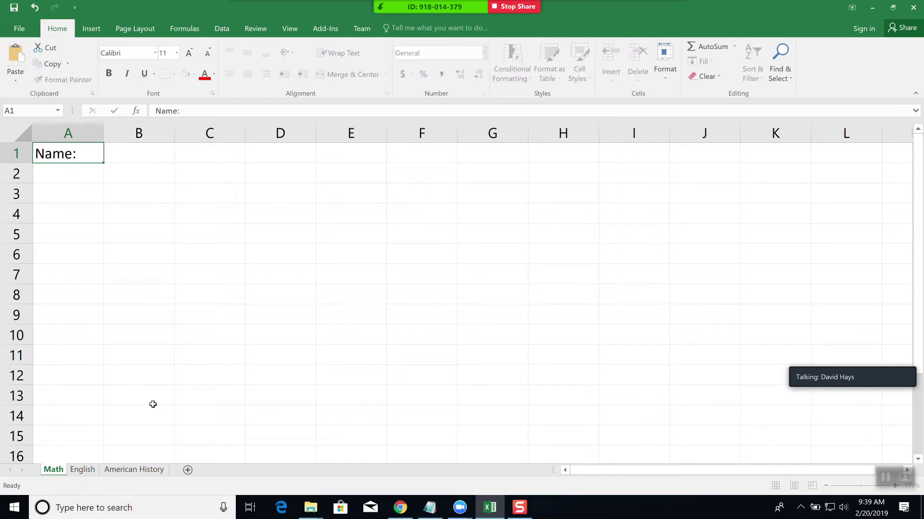
{"action": "key", "text": "Tab"}
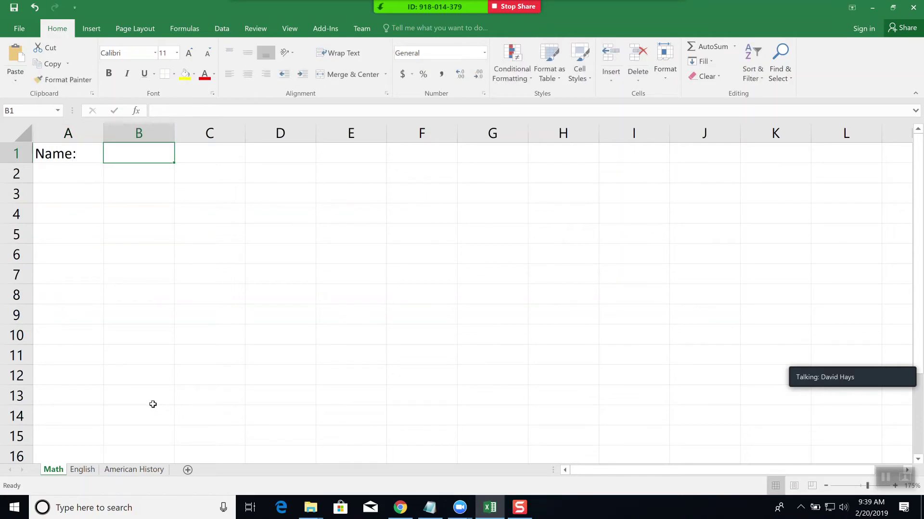
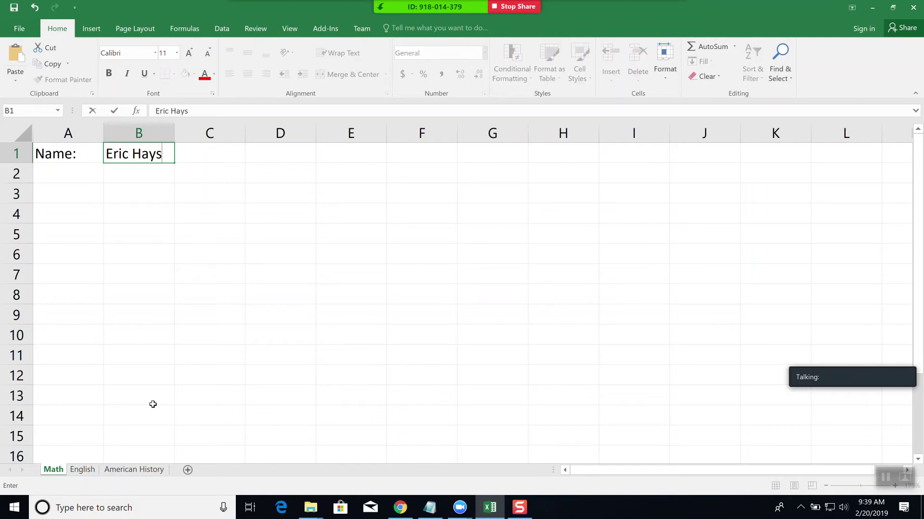
{"action": "key", "text": "Tab"}
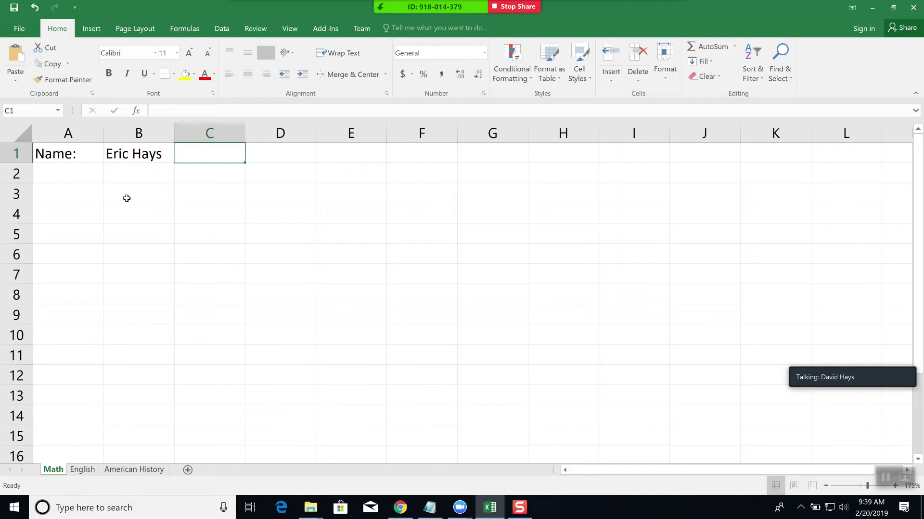
- Enter the Homework label in cell A3
{"action": "left_click", "coordinate": [73, 198]}
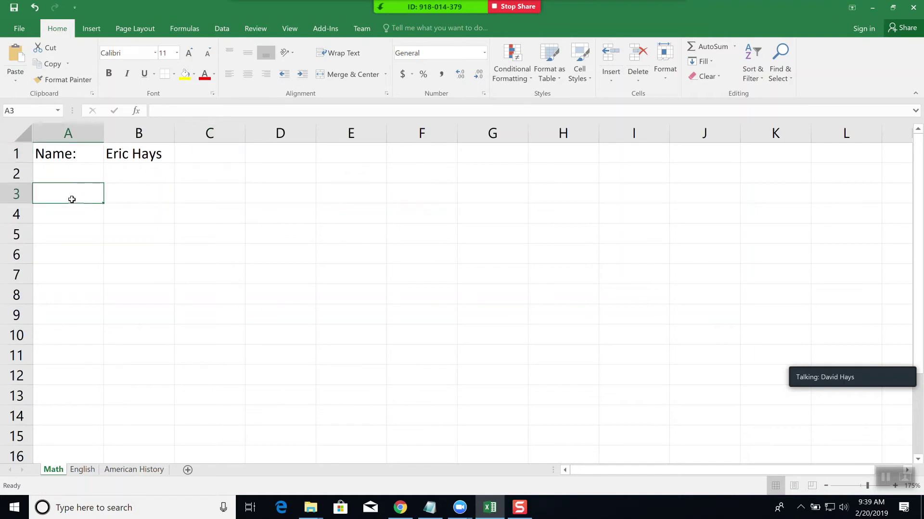
{"action": "type", "text": "Homework"}
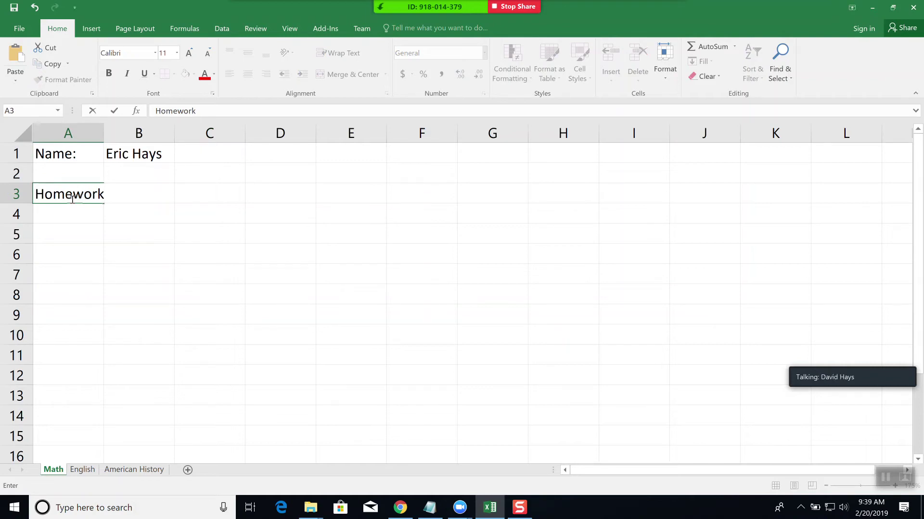
{"action": "key", "text": "Return"}
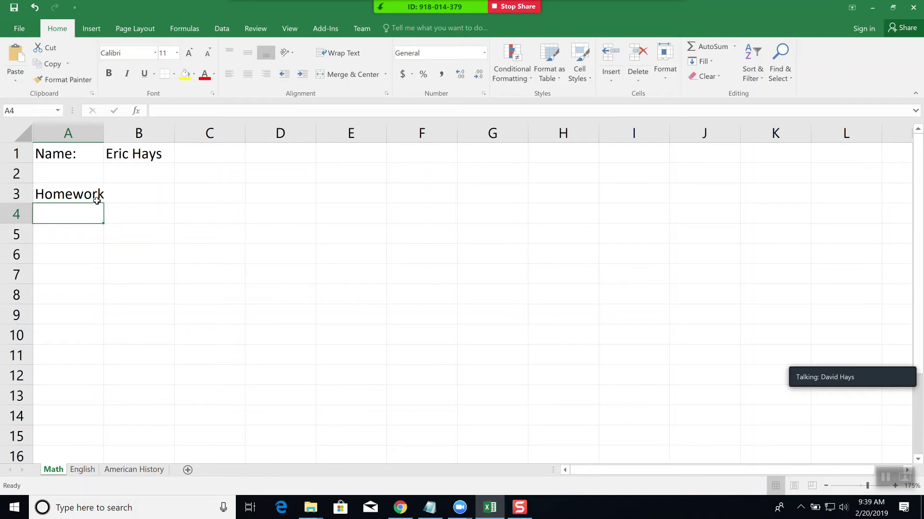
- Append (40%) to the A3 label so it reads Homework (40%)
{"action": "left_click", "coordinate": [43, 194]}
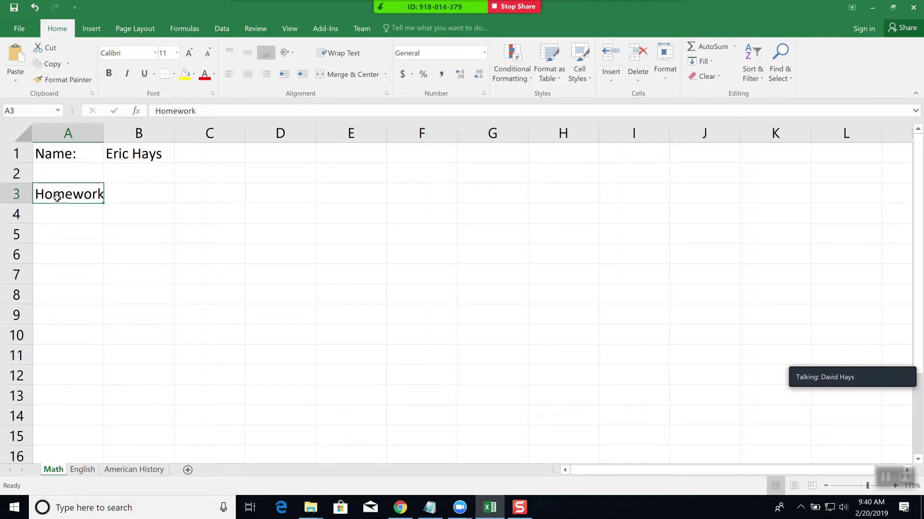
{"action": "left_click", "coordinate": [210, 111]}
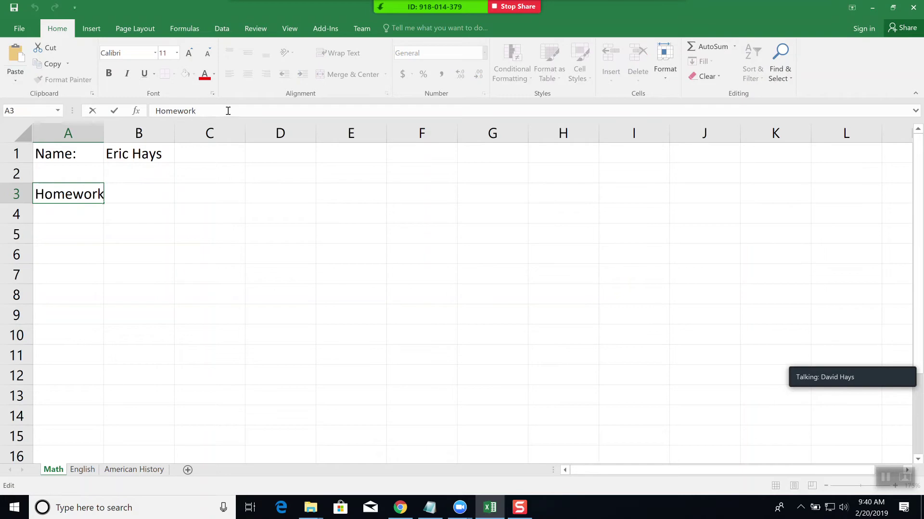
{"action": "type", "text": "(40%"}
{"action": "key", "text": "Return"}
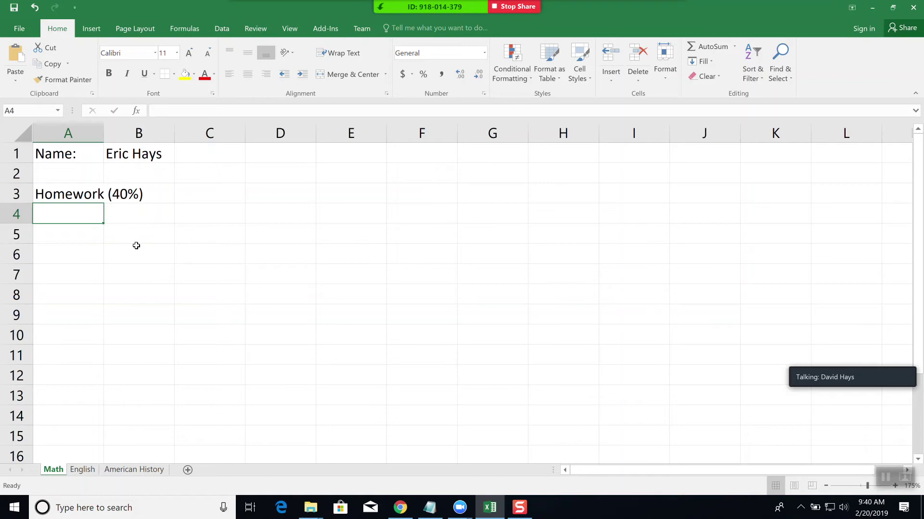
- Enter the headers Section 1.1, Section 1.2 and Section 1.3 across row 4
{"action": "type", "text": "Section 1.1"}
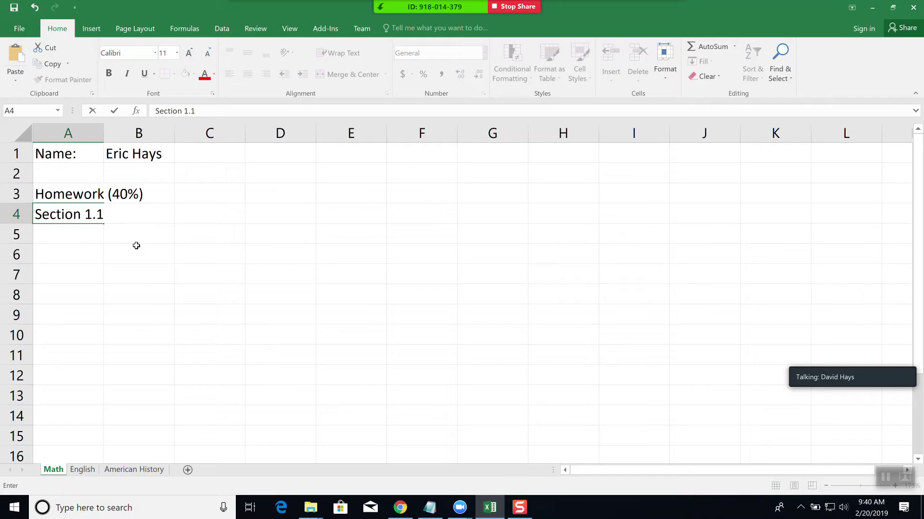
{"action": "key", "text": "Tab"}
{"action": "type", "text": "Section 1.2"}
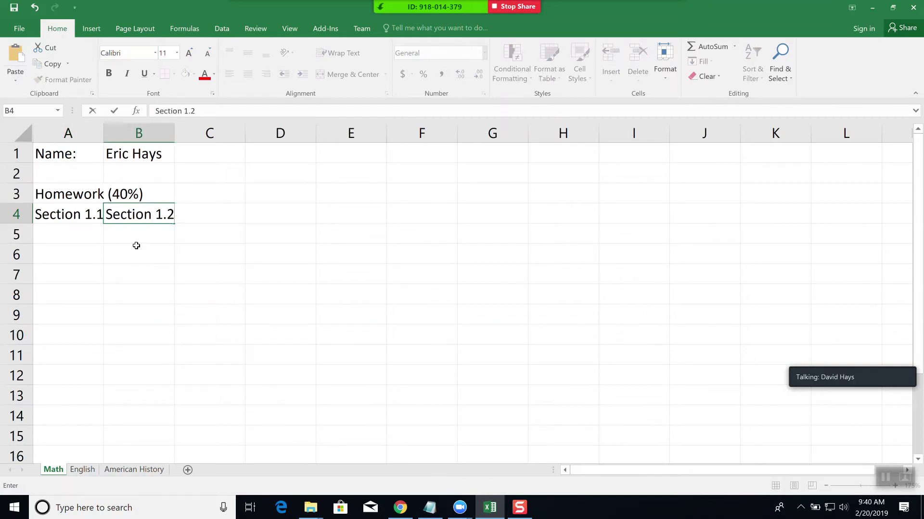
{"action": "key", "text": "Tab"}
{"action": "type", "text": "S"}
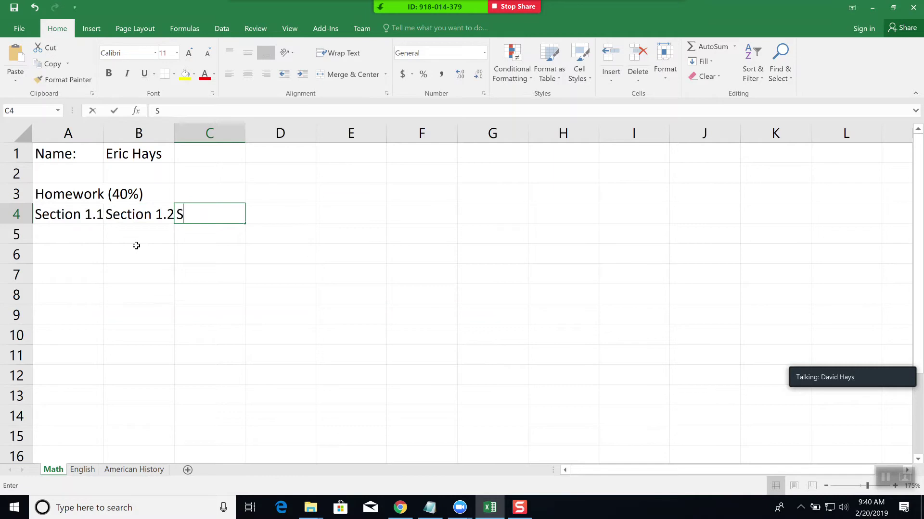
{"action": "type", "text": "ection 1.3"}
{"action": "key", "text": "Tab"}
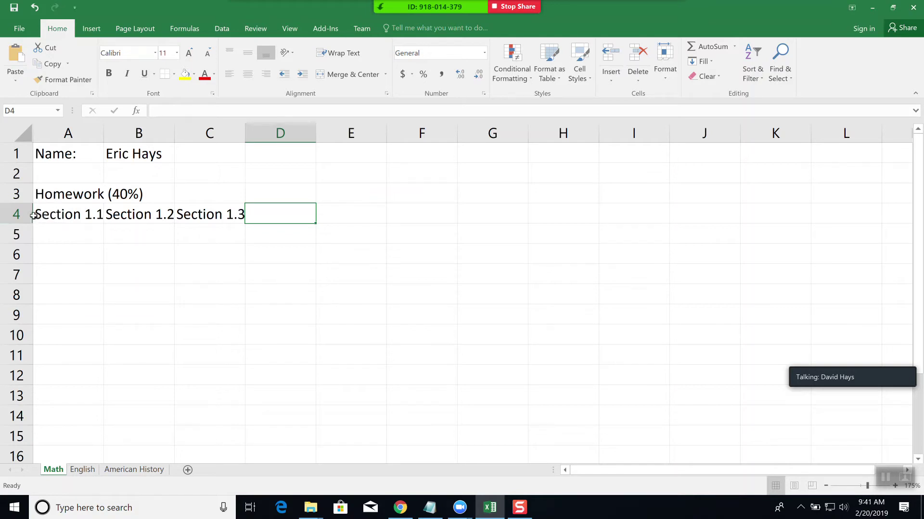
- Enter the row labels Total Pts Possible in A5 and Received Points in A6
{"action": "left_click", "coordinate": [64, 237]}
{"action": "type", "text": "Total"}
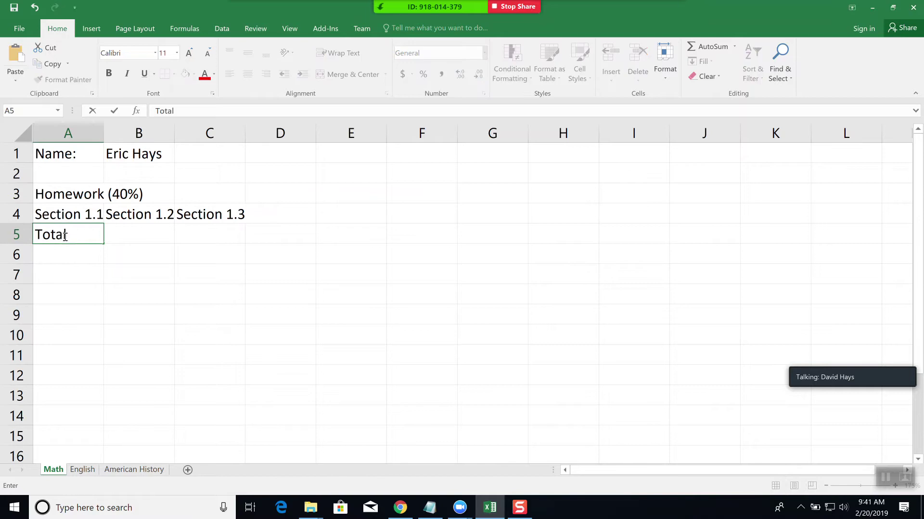
{"action": "type", "text": " Pts Possible"}
{"action": "key", "text": "Return"}
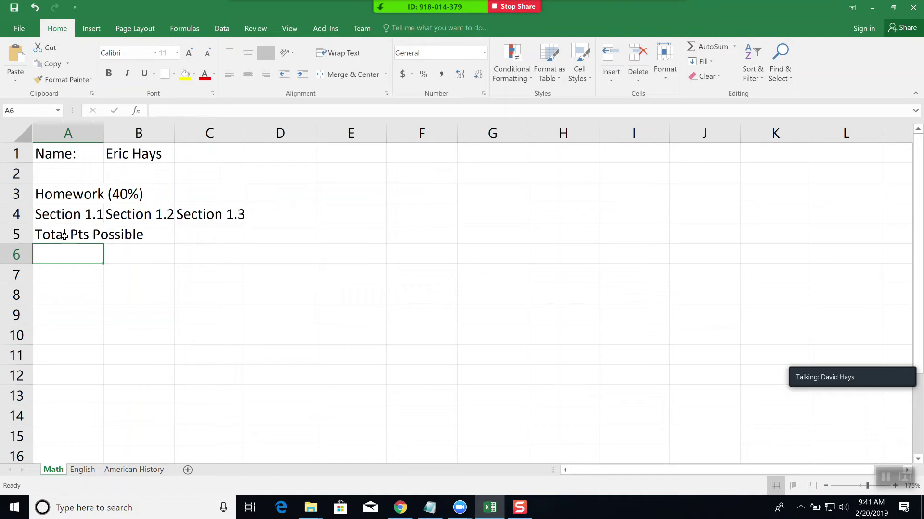
{"action": "type", "text": "Rec"}
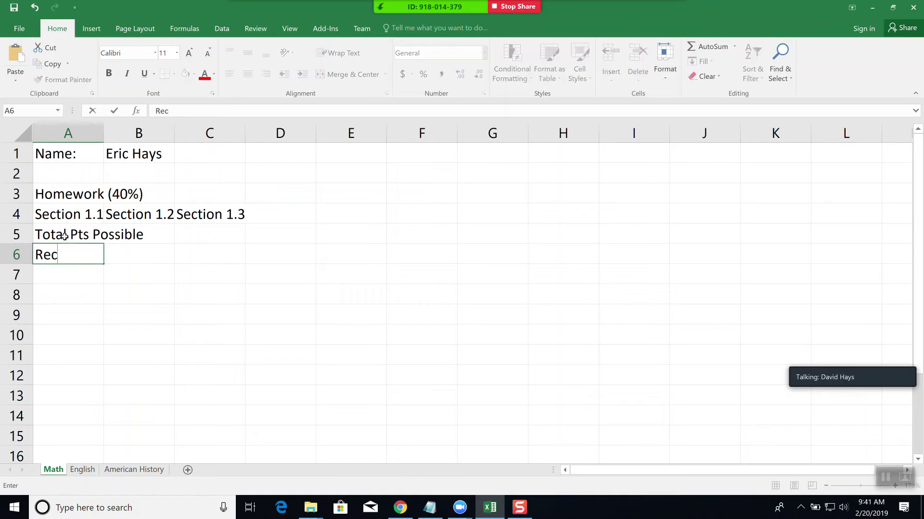
{"action": "type", "text": "eived Points"}
{"action": "key", "text": "Return"}
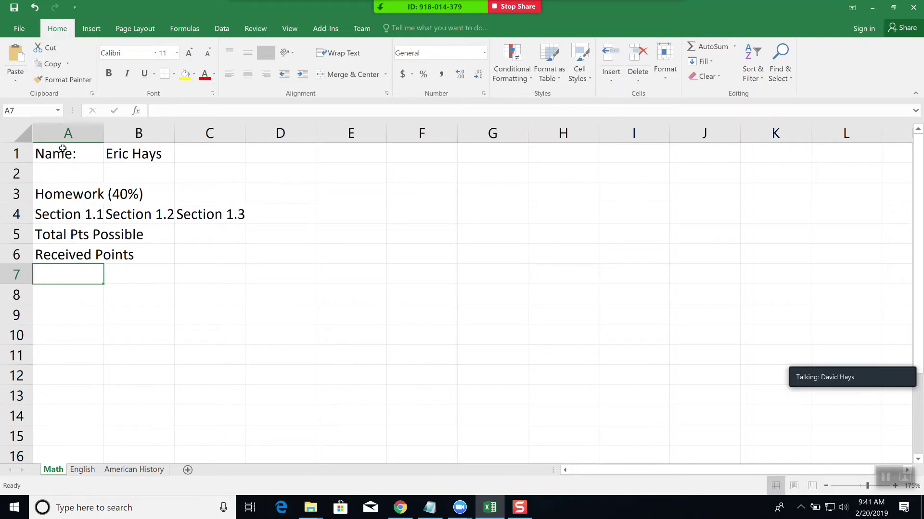
{"action": "left_click", "coordinate": [63, 236]}
{"action": "left_click", "coordinate": [66, 256]}
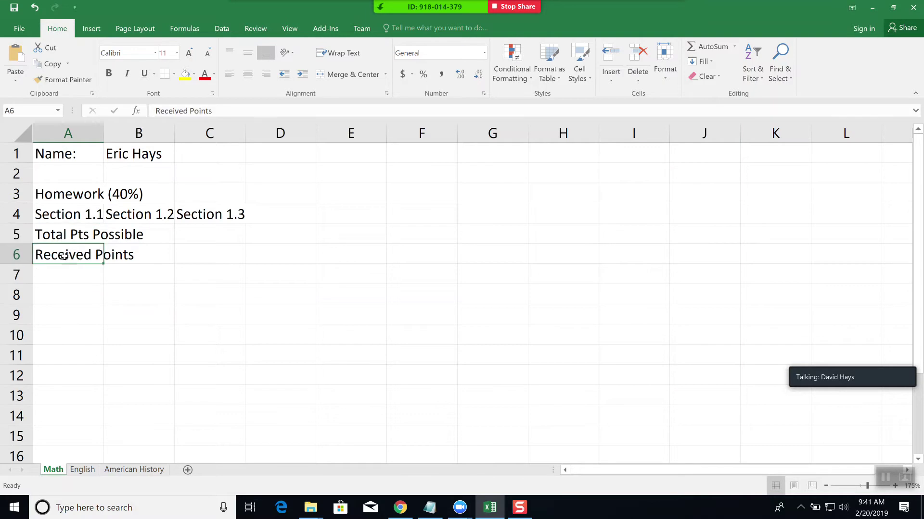
- Insert a cell at A4 shifting cells right, so the Section headers occupy B4:D4
{"action": "left_click", "coordinate": [66, 217]}
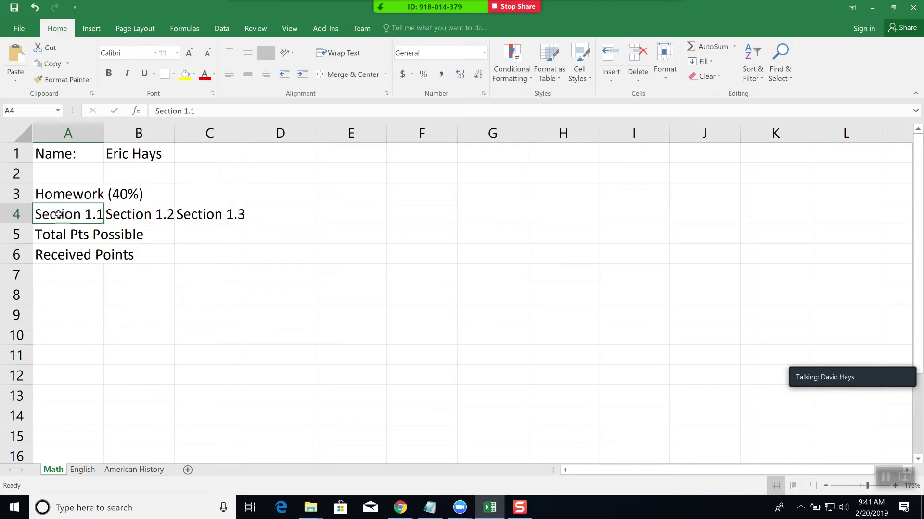
{"action": "right_click", "coordinate": [59, 219]}
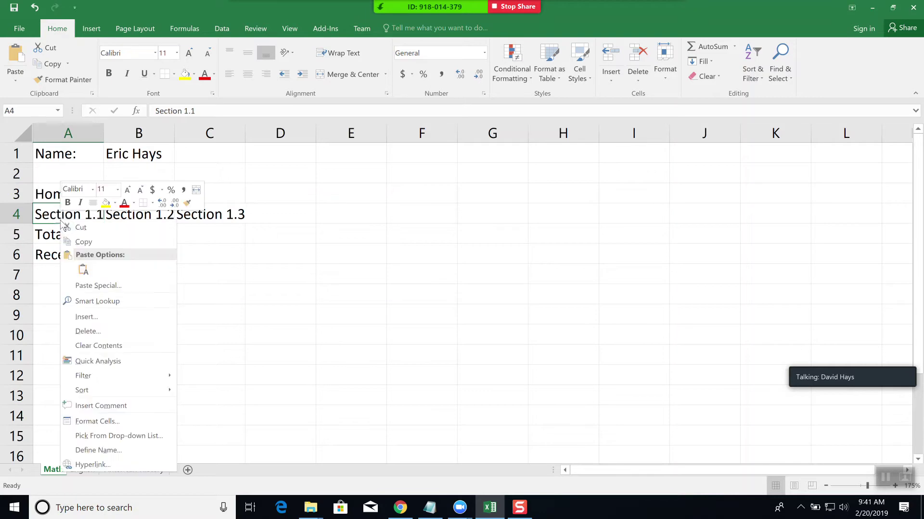
{"action": "left_click", "coordinate": [86, 317]}
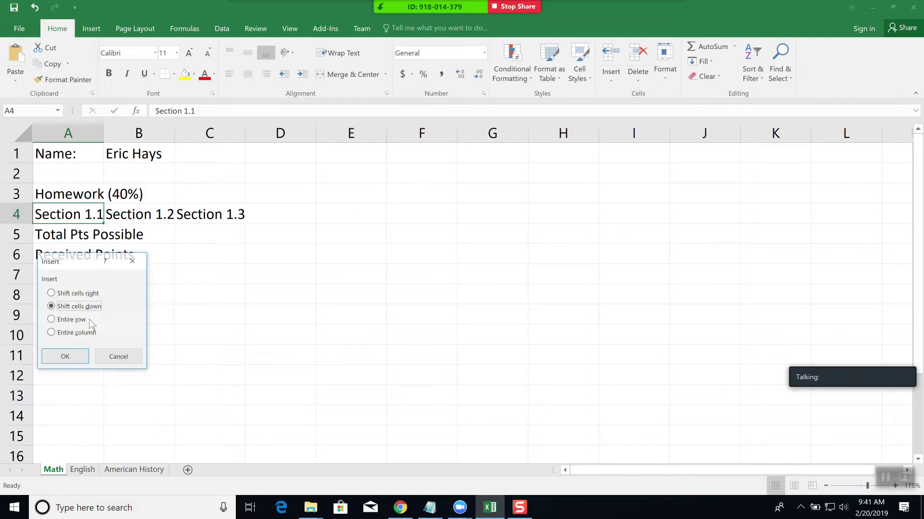
{"action": "left_click", "coordinate": [51, 293]}
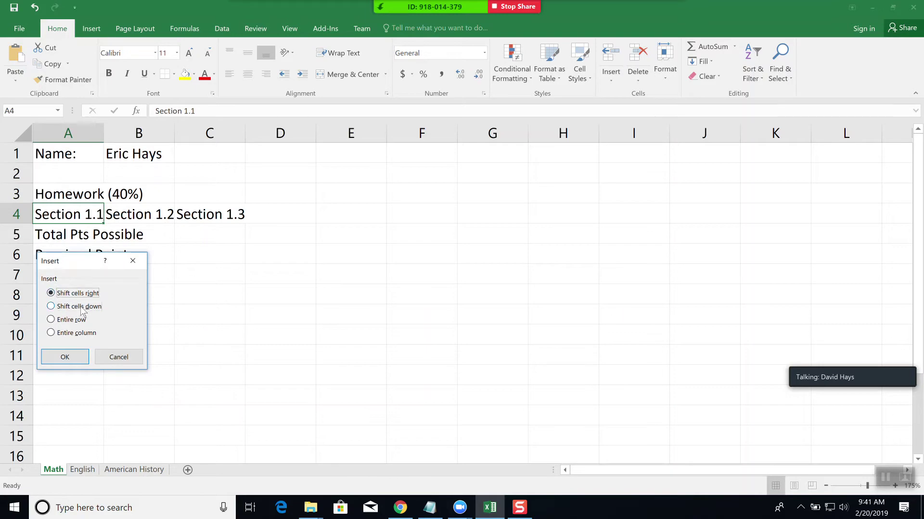
{"action": "left_click", "coordinate": [68, 358]}
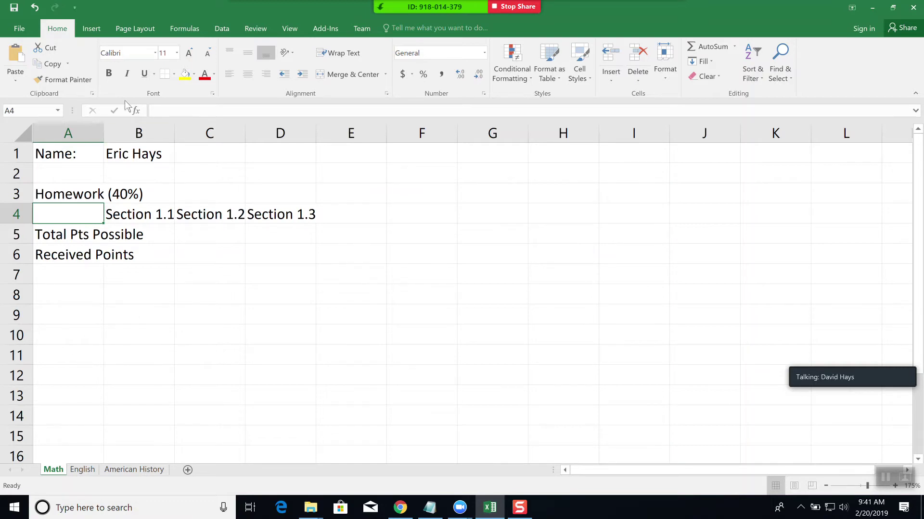
{"action": "left_click", "coordinate": [87, 30]}
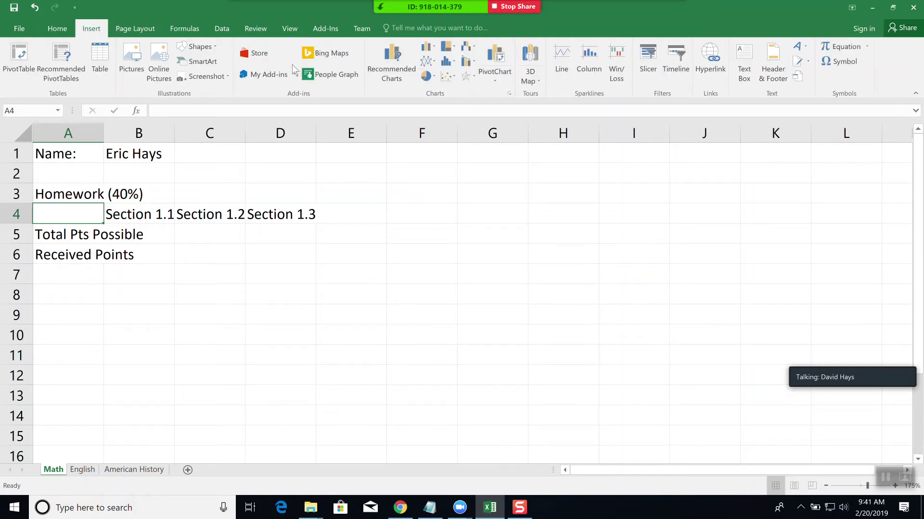
{"action": "left_click", "coordinate": [52, 29]}
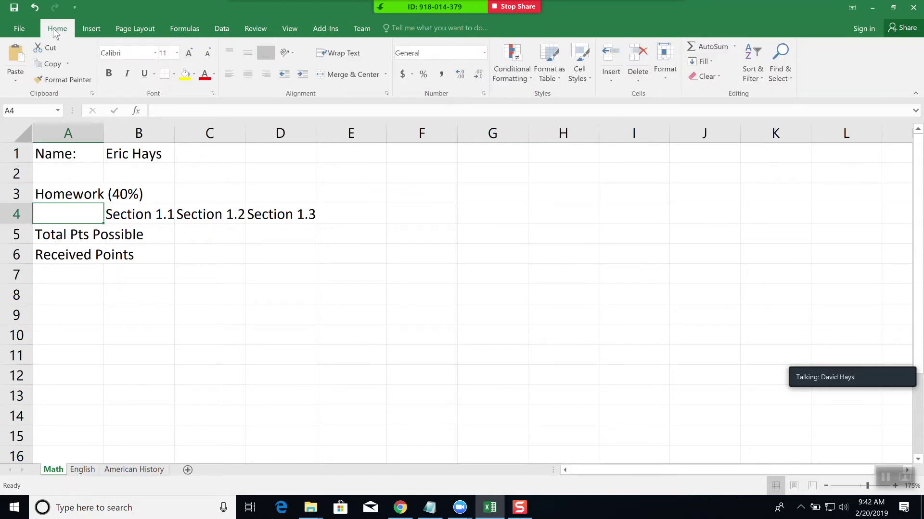
{"action": "left_click", "coordinate": [609, 81]}
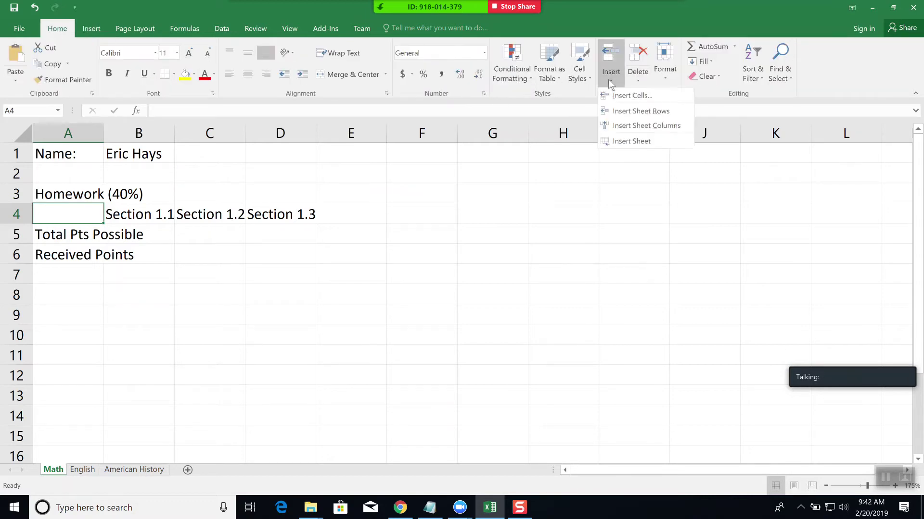
{"action": "left_click", "coordinate": [574, 30]}
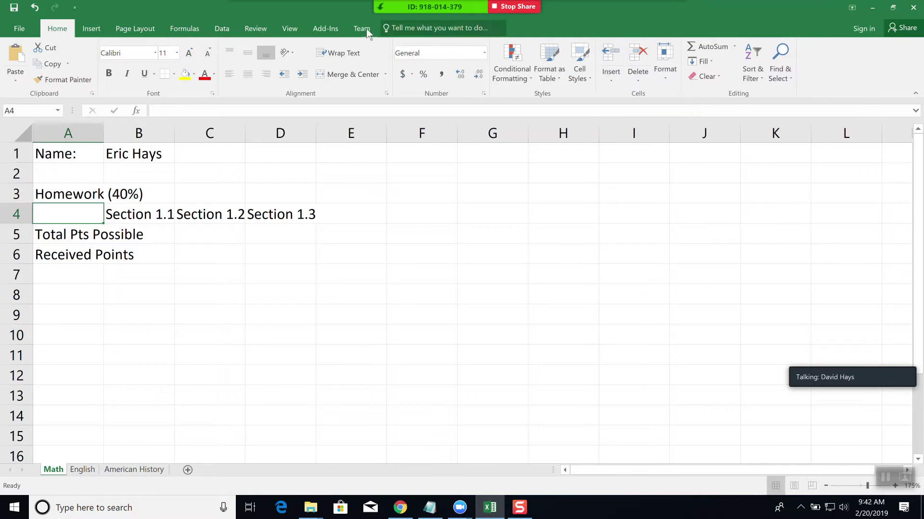
{"action": "left_click", "coordinate": [613, 77]}
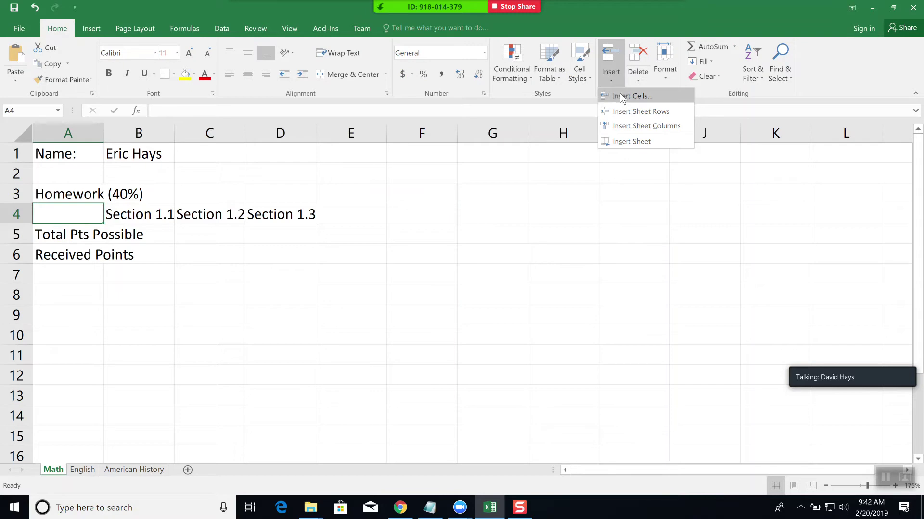
{"action": "left_click", "coordinate": [98, 281]}
{"action": "right_click", "coordinate": [71, 209]}
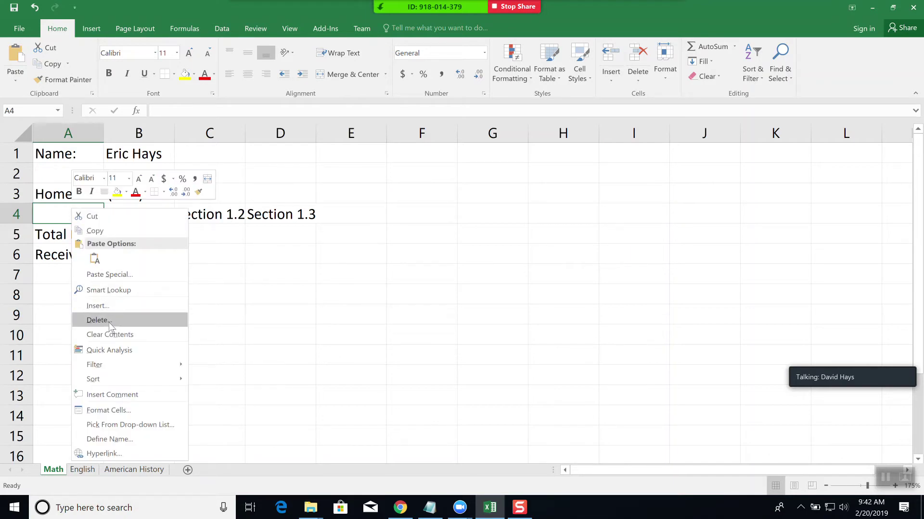
{"action": "key", "text": "Escape"}
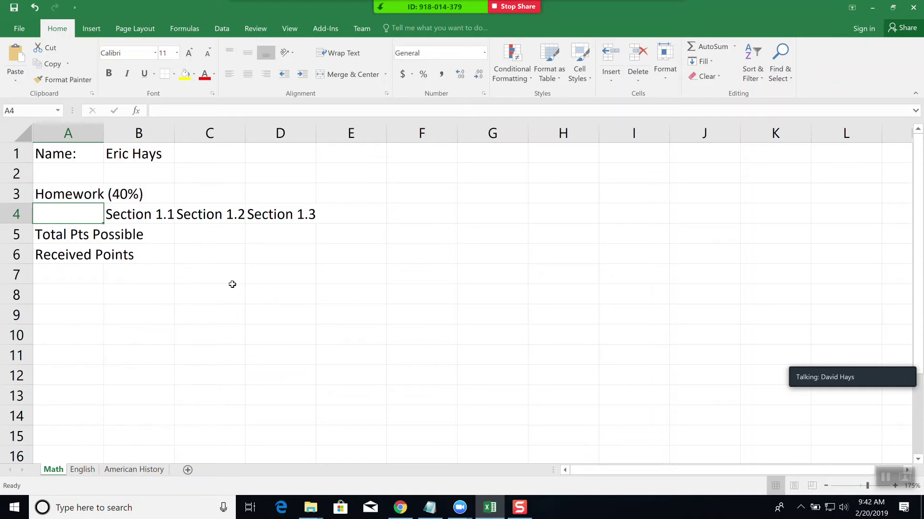
{"action": "left_click", "coordinate": [150, 231]}
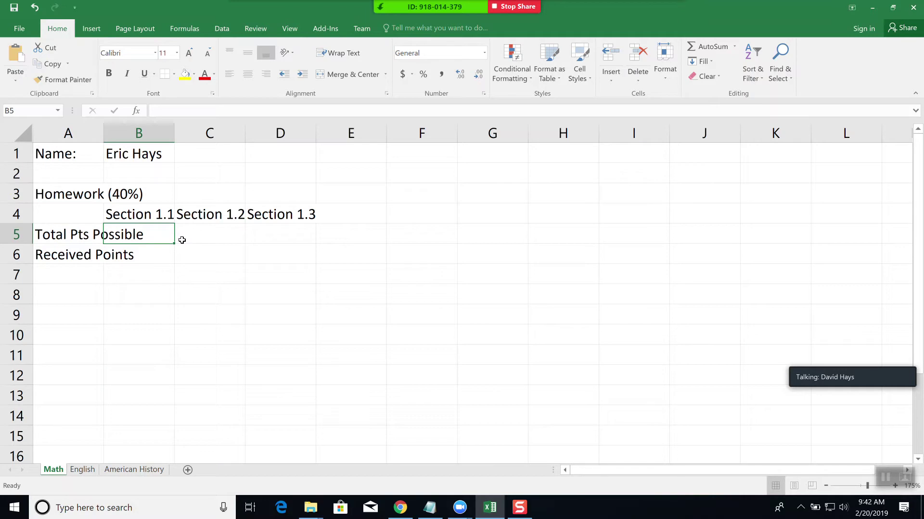
- Enter possible points 20, 25 and 15 in B5:D5
{"action": "type", "text": "20"}
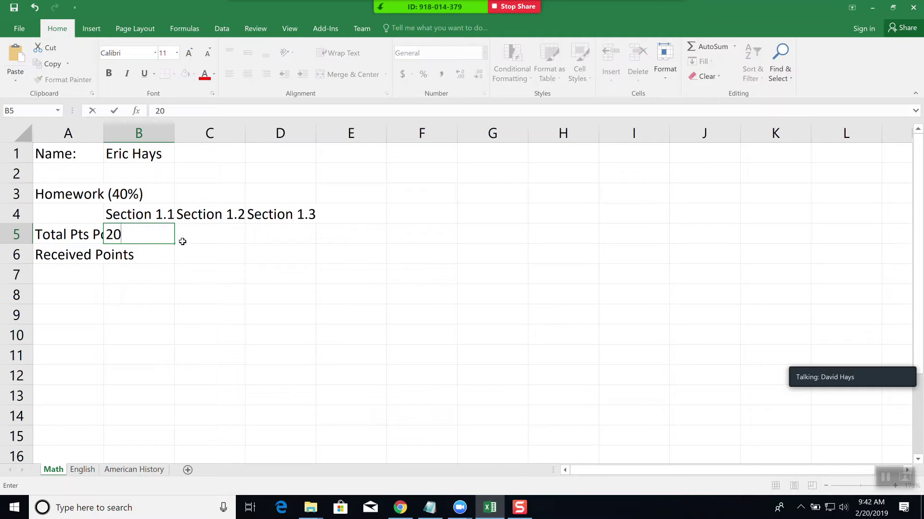
{"action": "left_click", "coordinate": [182, 241]}
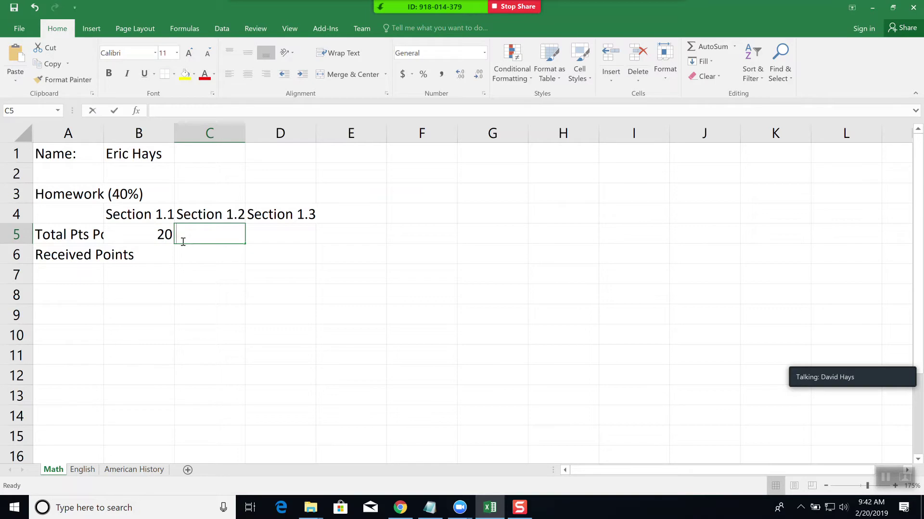
{"action": "type", "text": "25"}
{"action": "key", "text": "Tab"}
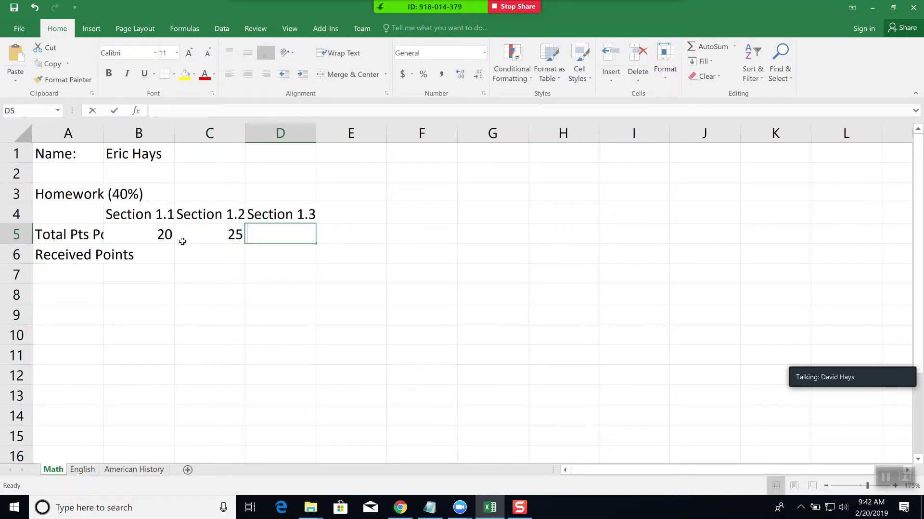
{"action": "type", "text": "15"}
{"action": "key", "text": "Tab"}
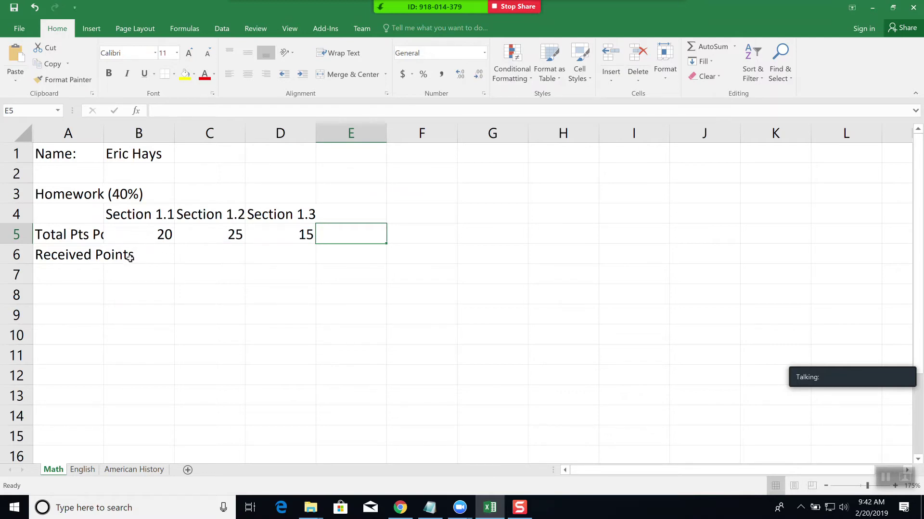
- Enter received points 20, 25 and 10 in B6:D6
{"action": "left_click", "coordinate": [158, 259]}
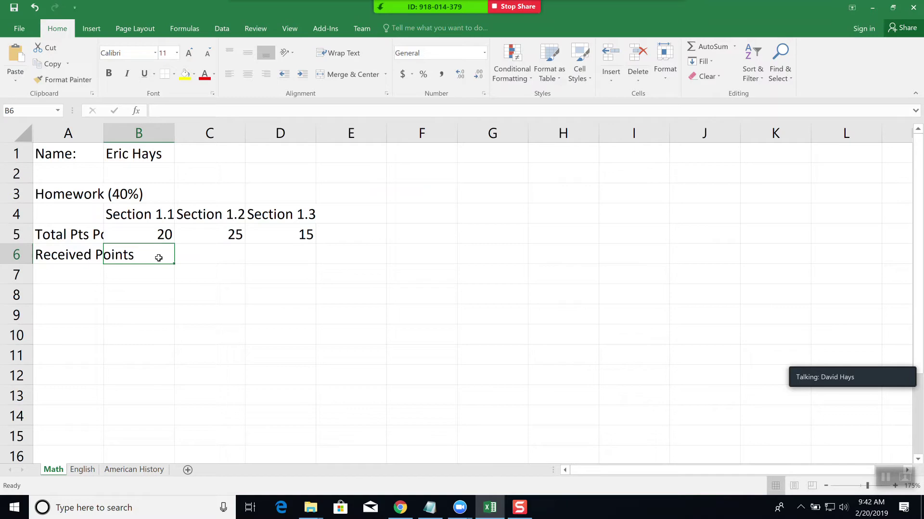
{"action": "type", "text": "20"}
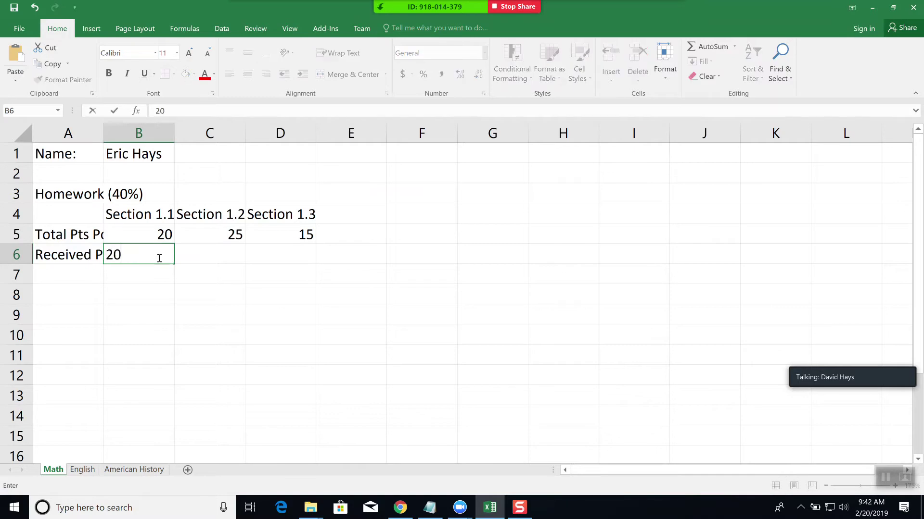
{"action": "key", "text": "Tab"}
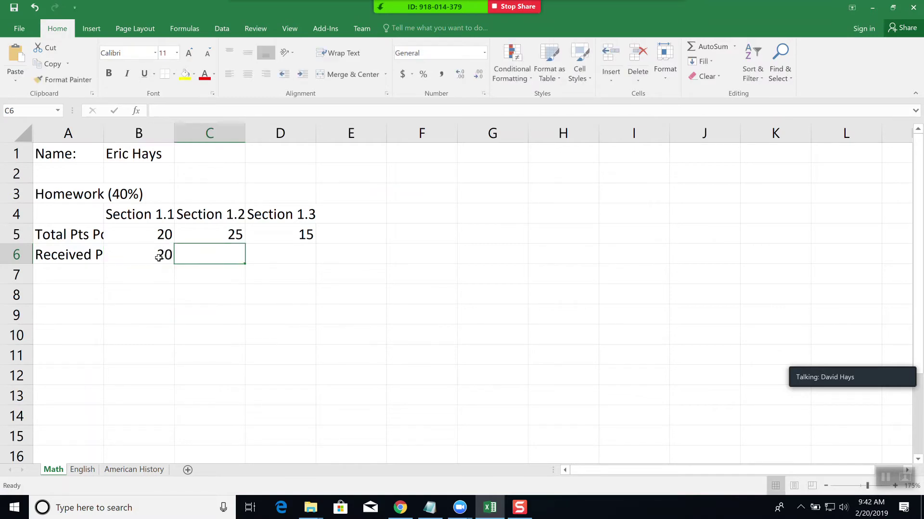
{"action": "type", "text": "25"}
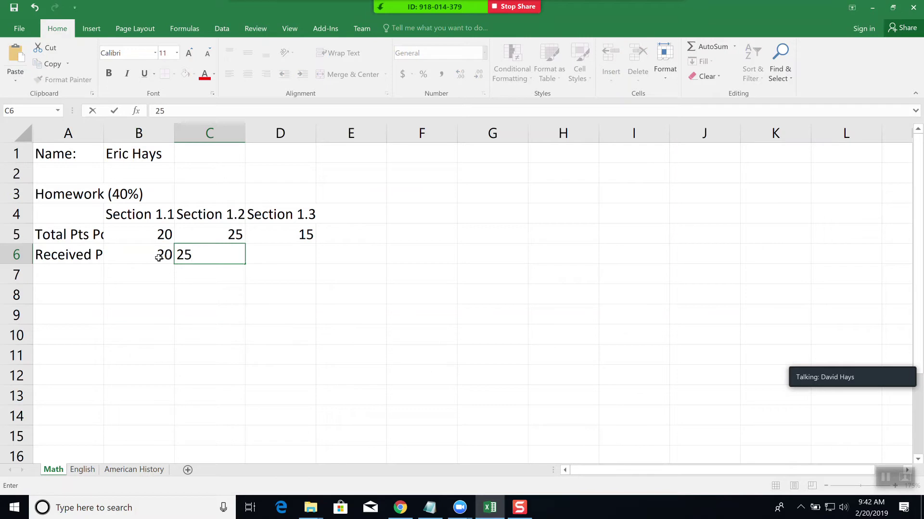
{"action": "key", "text": "Tab"}
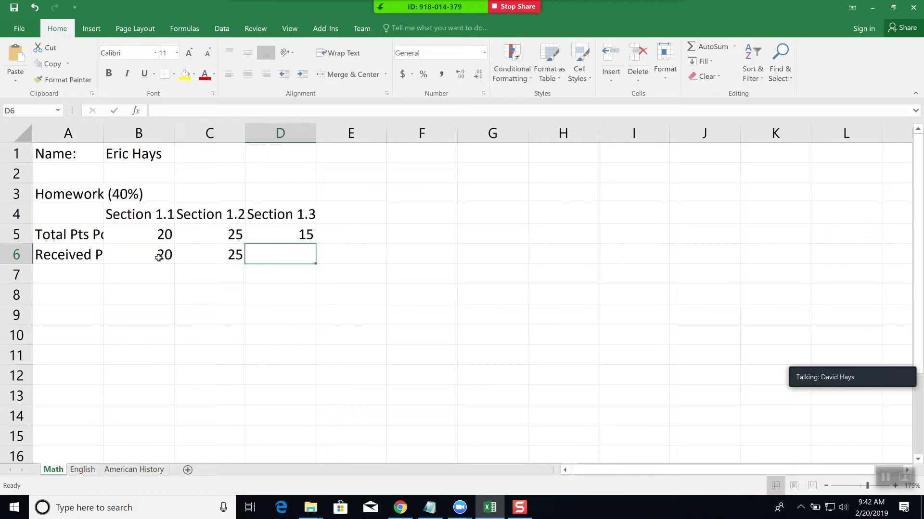
{"action": "type", "text": "10"}
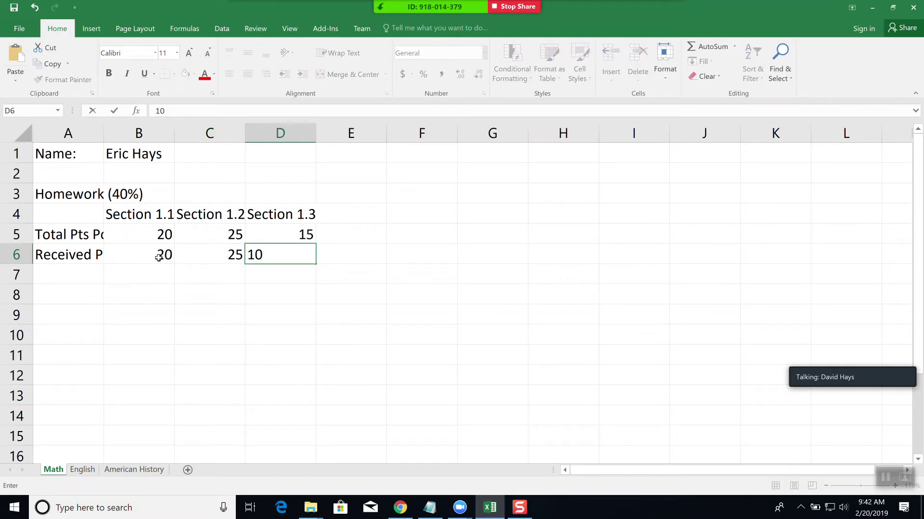
{"action": "key", "text": "Tab"}
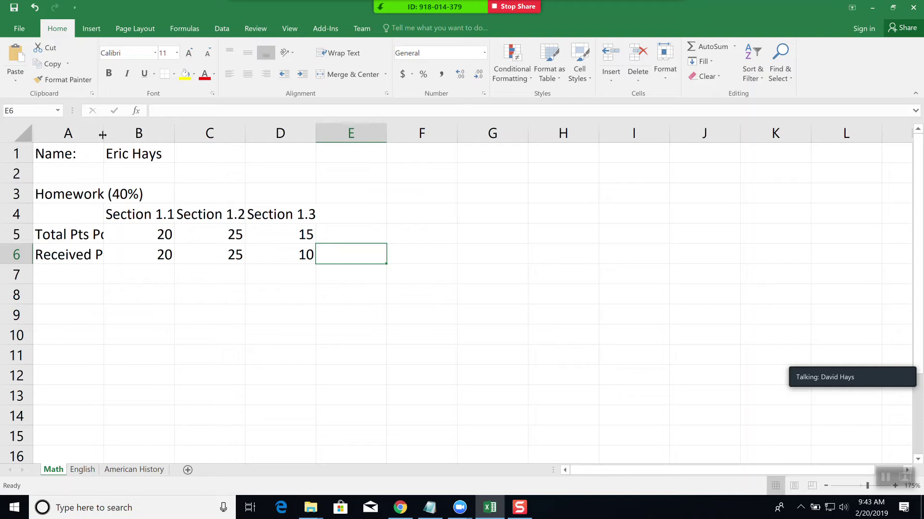
- Drag column A wider so Total Pts Possible and Received Points show in full
{"action": "left_click_drag", "start_coordinate": [103, 136], "coordinate": [170, 136]}
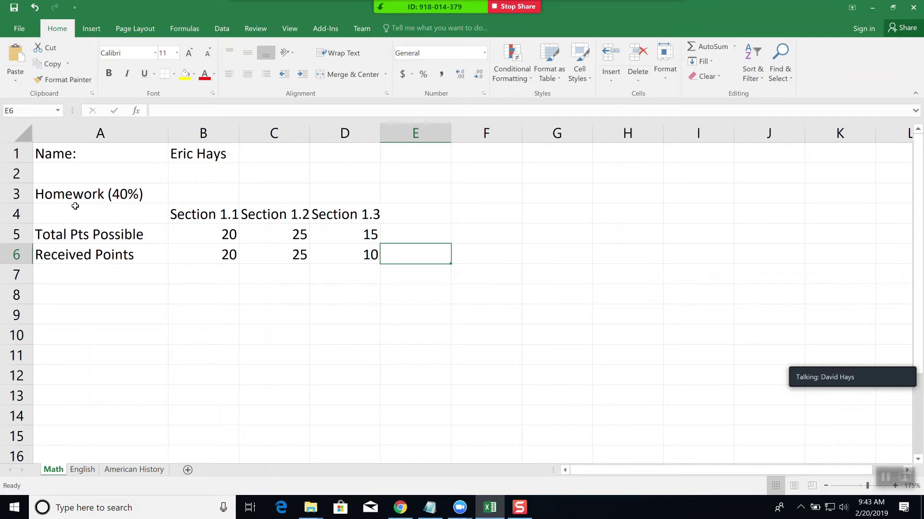
{"action": "left_click", "coordinate": [34, 8]}
- Undo the column A width change with Ctrl+Z
{"action": "key", "text": "ctrl+z"}
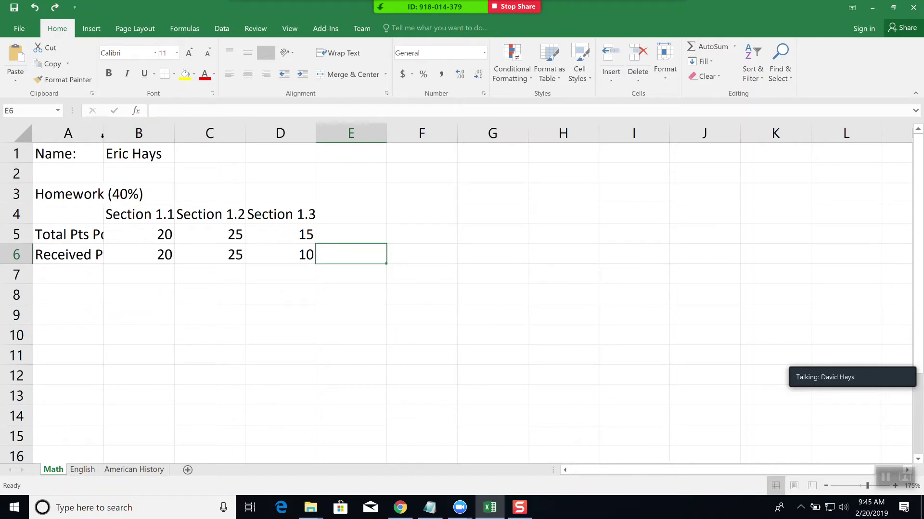
- Autofit columns A, B, C and D to their labels and Section 1.1–1.3 headings
{"action": "double_click", "coordinate": [102, 138]}
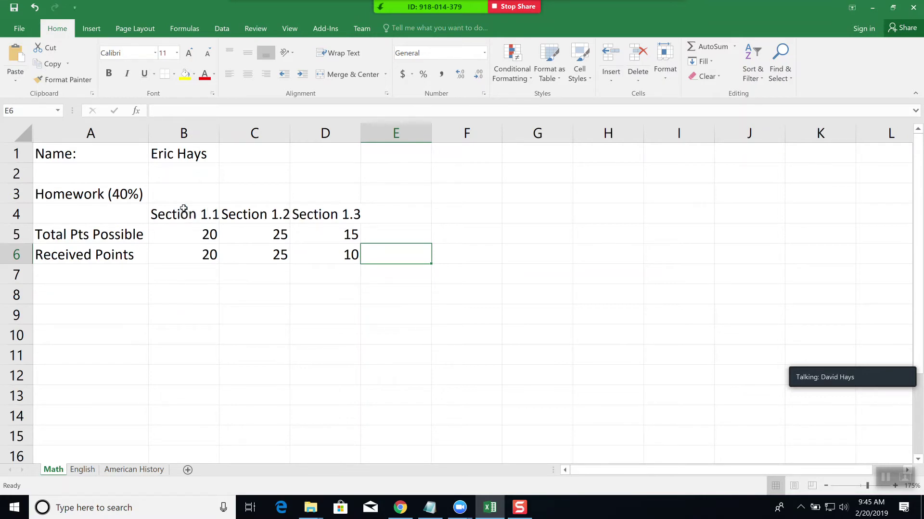
{"action": "double_click", "coordinate": [219, 133]}
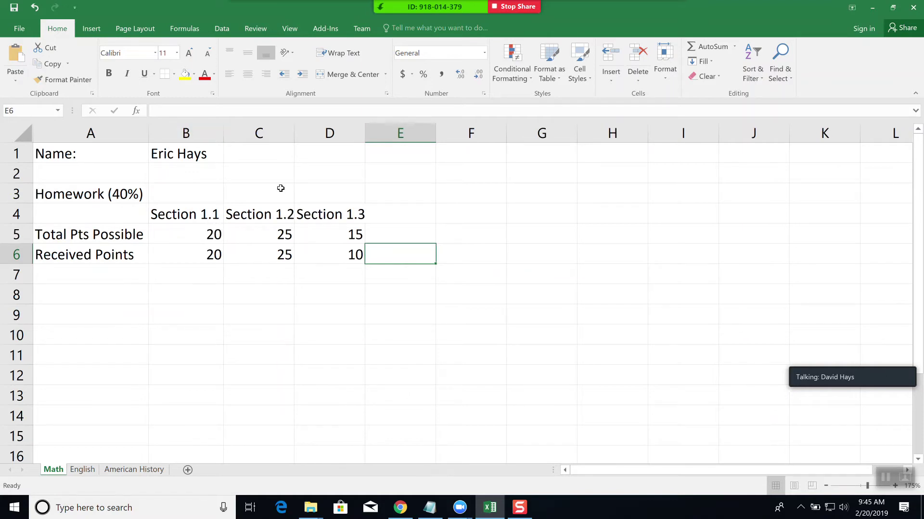
{"action": "double_click", "coordinate": [295, 135]}
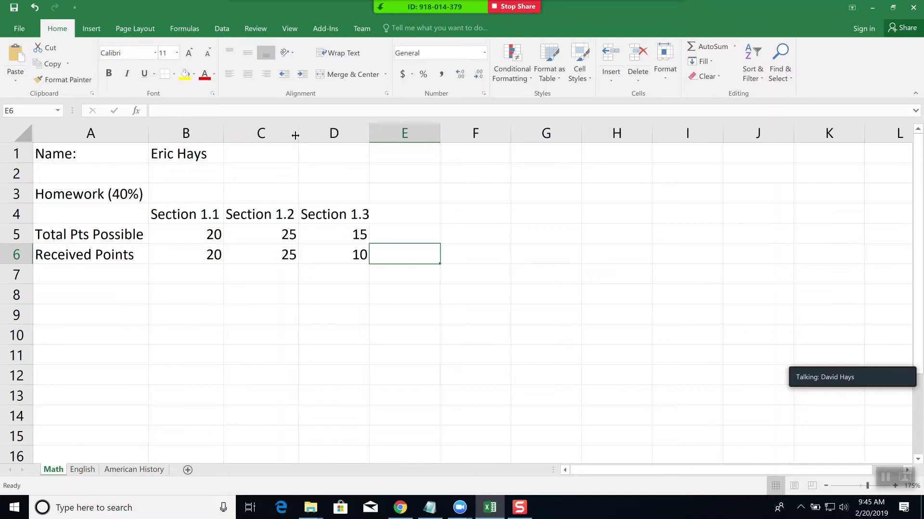
{"action": "double_click", "coordinate": [369, 134]}
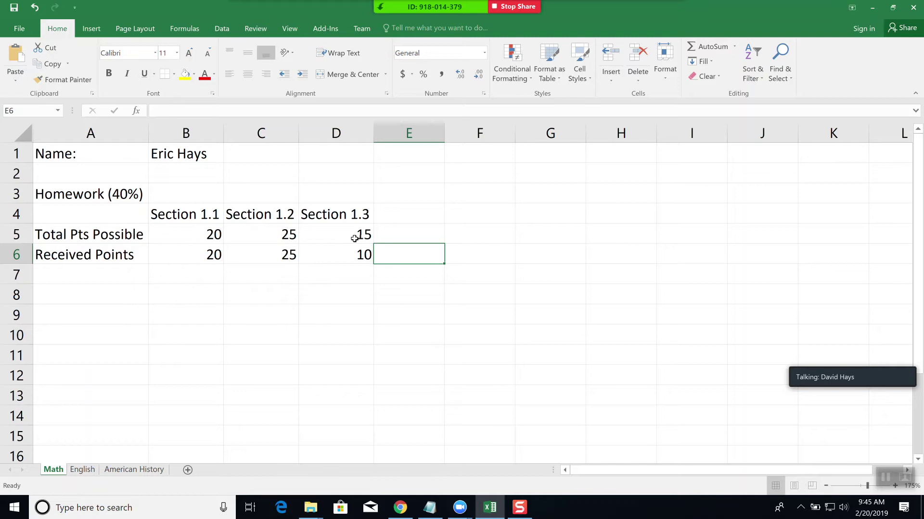
- Center the possible and received point values in B5:D6
{"action": "left_click", "coordinate": [185, 235]}
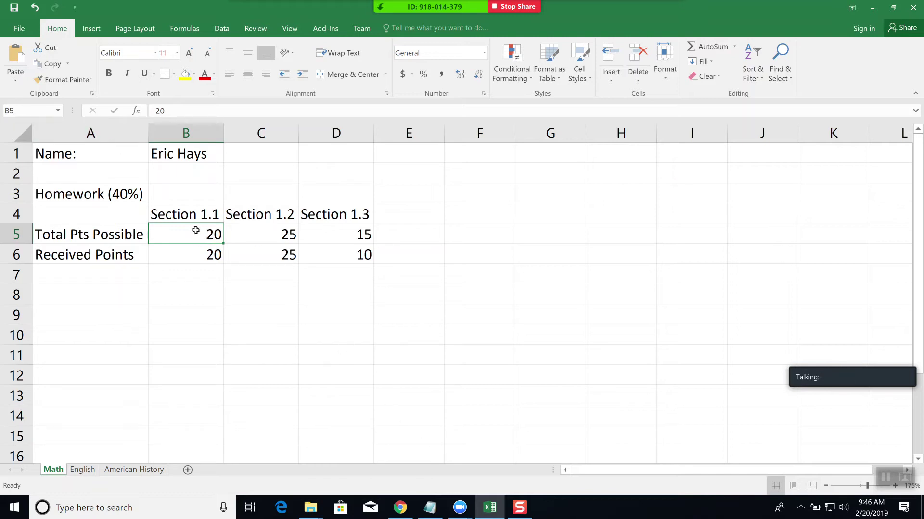
{"action": "left_click_drag", "start_coordinate": [196, 231], "coordinate": [333, 258]}
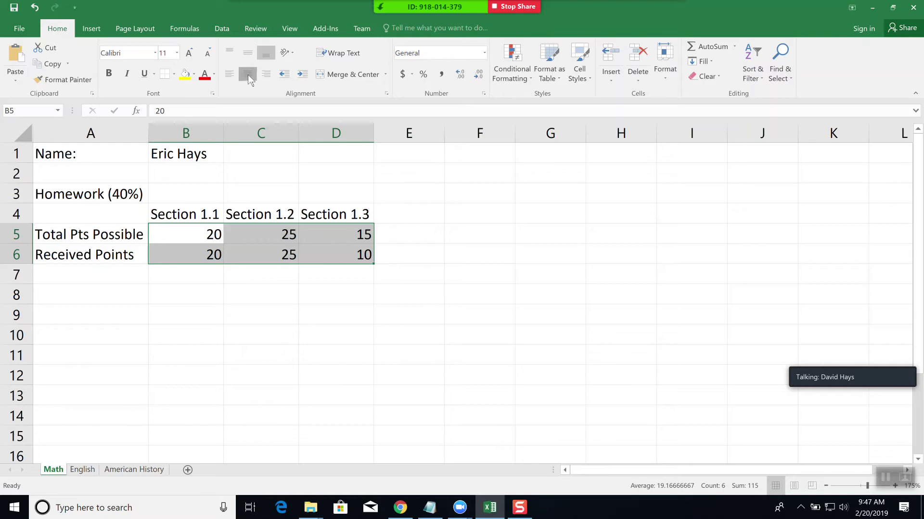
{"action": "left_click", "coordinate": [247, 74]}
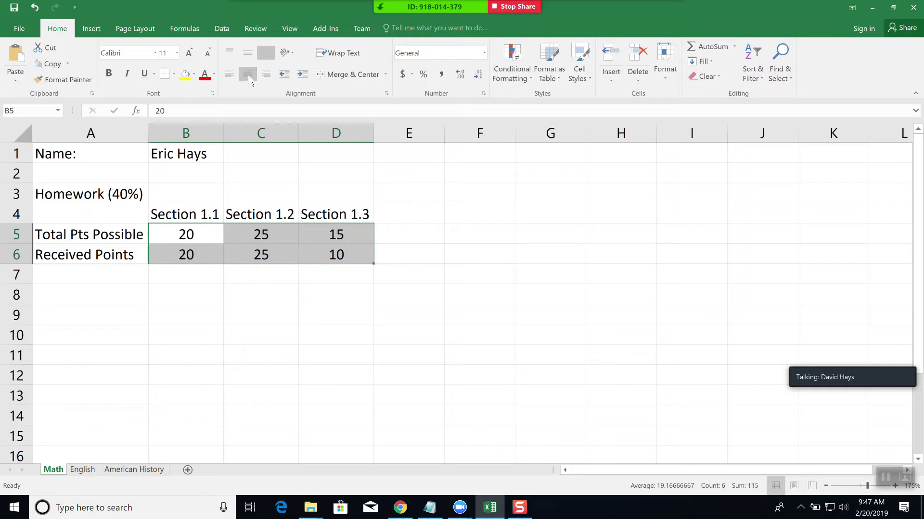
{"action": "left_click", "coordinate": [292, 300]}
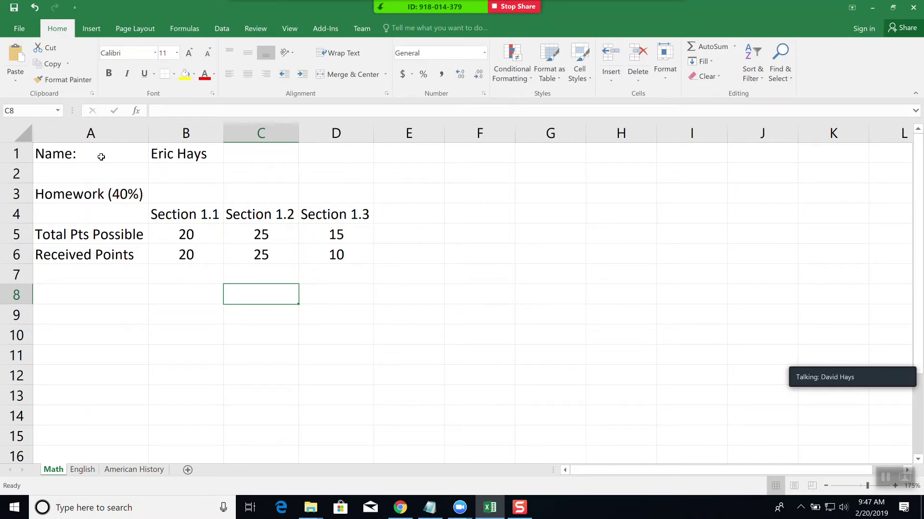
{"action": "left_click", "coordinate": [106, 193]}
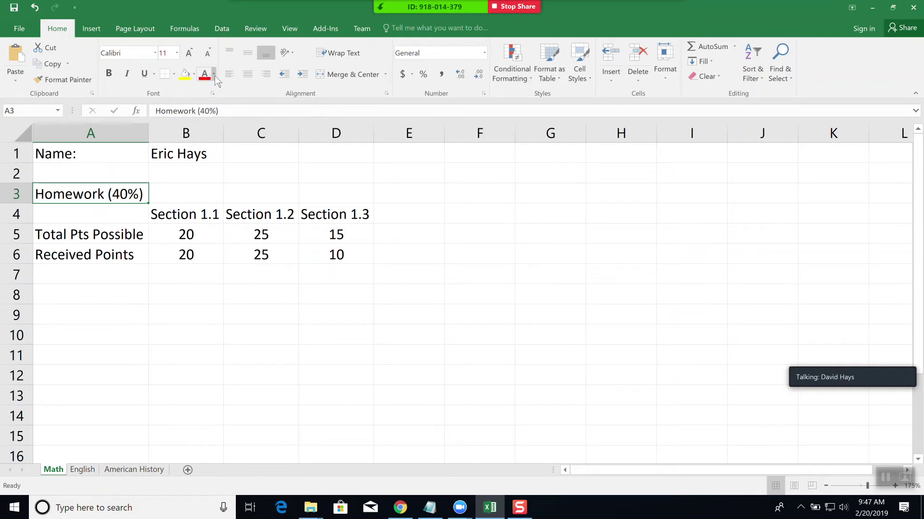
- Give the Homework (40%) heading in A3 yellow text on a blue fill
{"action": "left_click", "coordinate": [215, 76]}
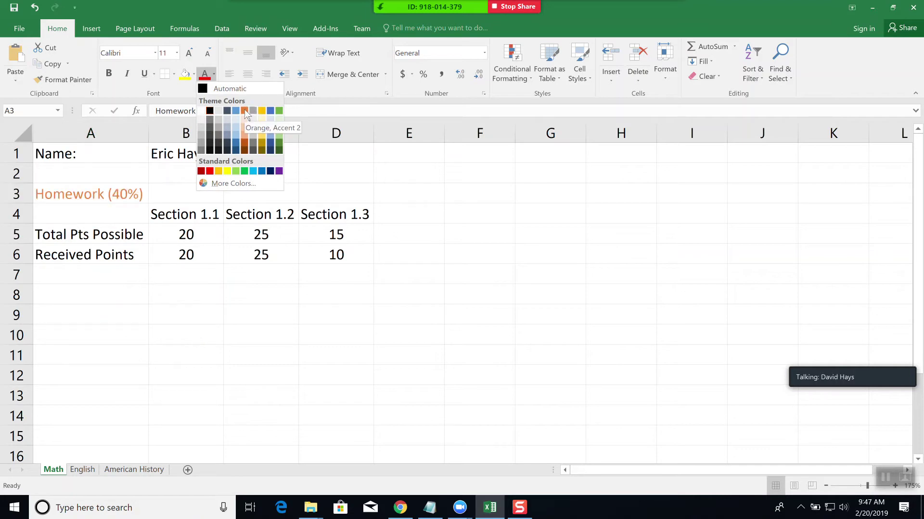
{"action": "left_click", "coordinate": [227, 172]}
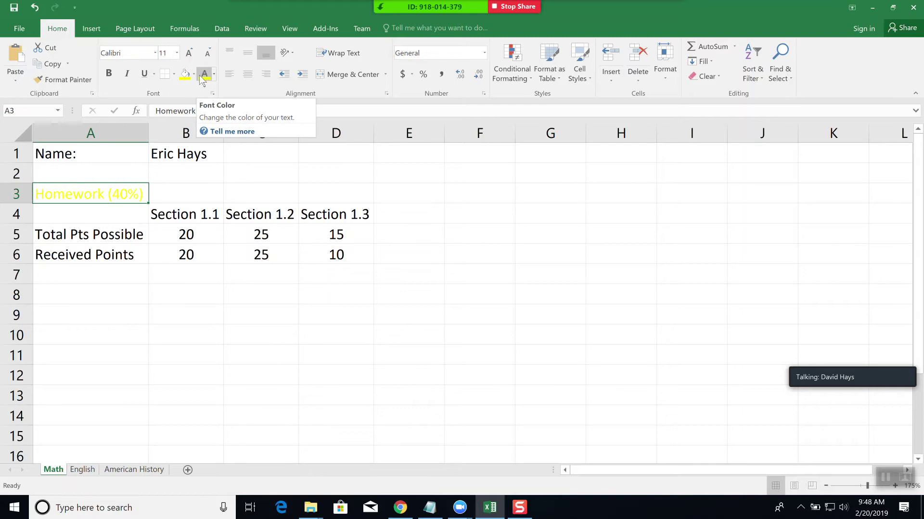
{"action": "left_click", "coordinate": [194, 75]}
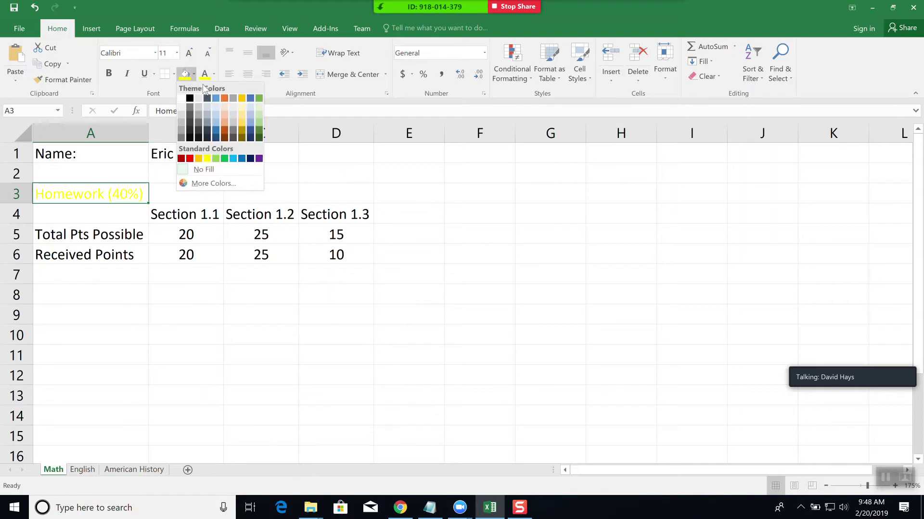
{"action": "left_click", "coordinate": [242, 160]}
{"action": "left_click", "coordinate": [210, 298]}
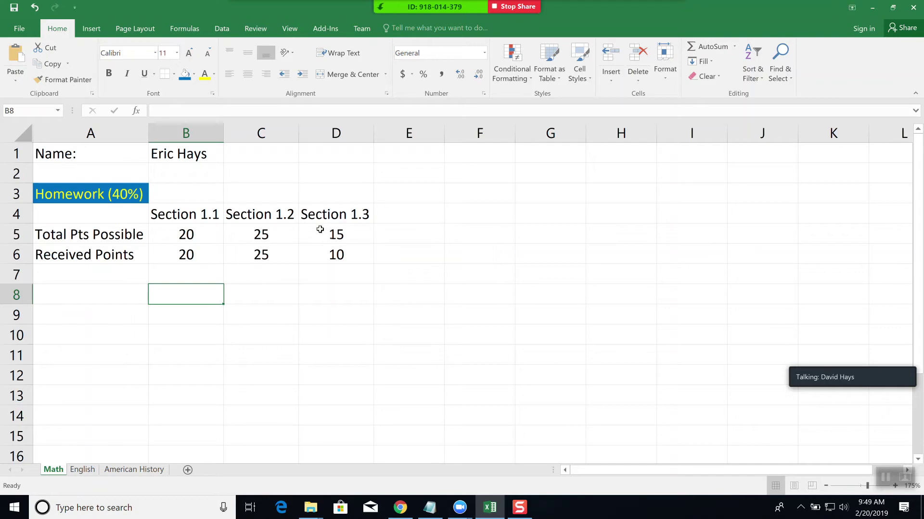
- Enter a centred, red 'Total' heading in F4
{"action": "left_click", "coordinate": [486, 210]}
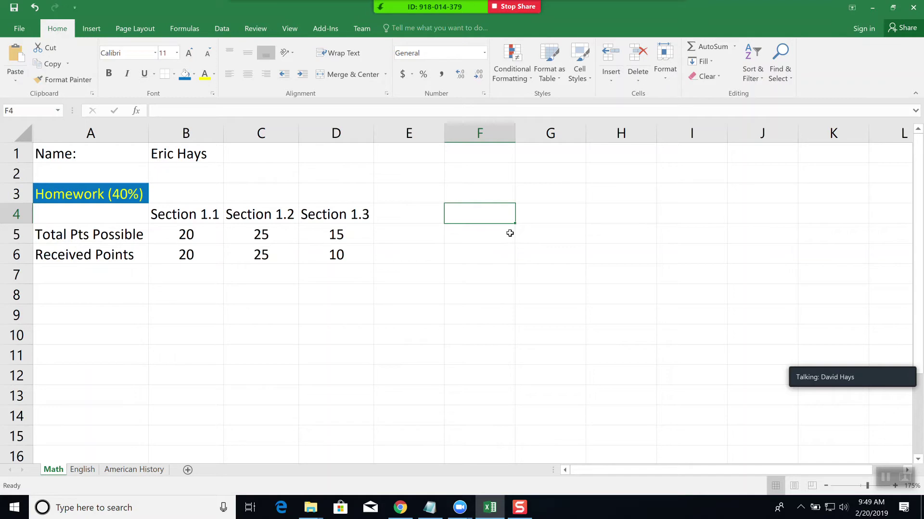
{"action": "type", "text": "Total"}
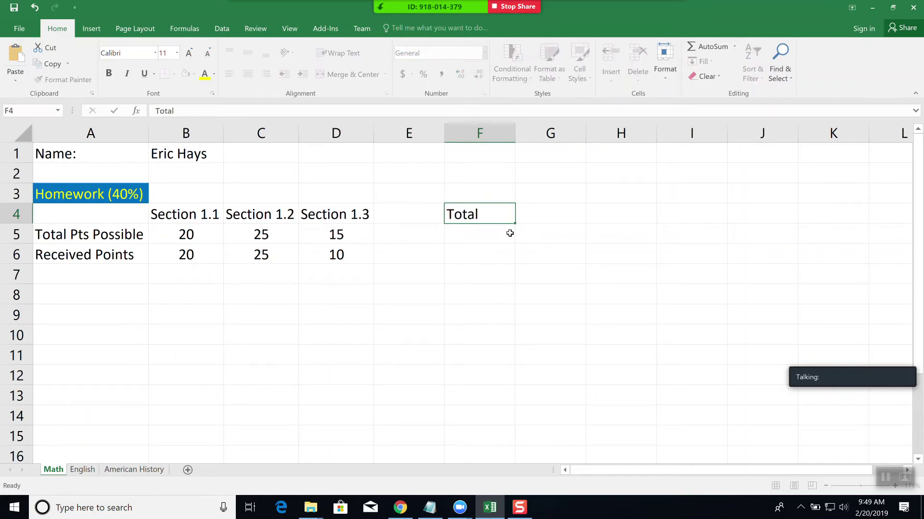
{"action": "key", "text": "Tab"}
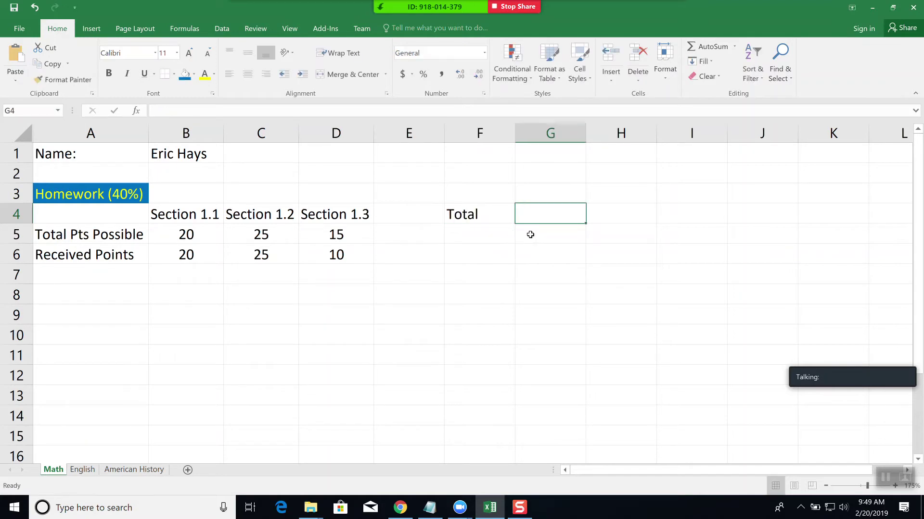
{"action": "left_click", "coordinate": [473, 218]}
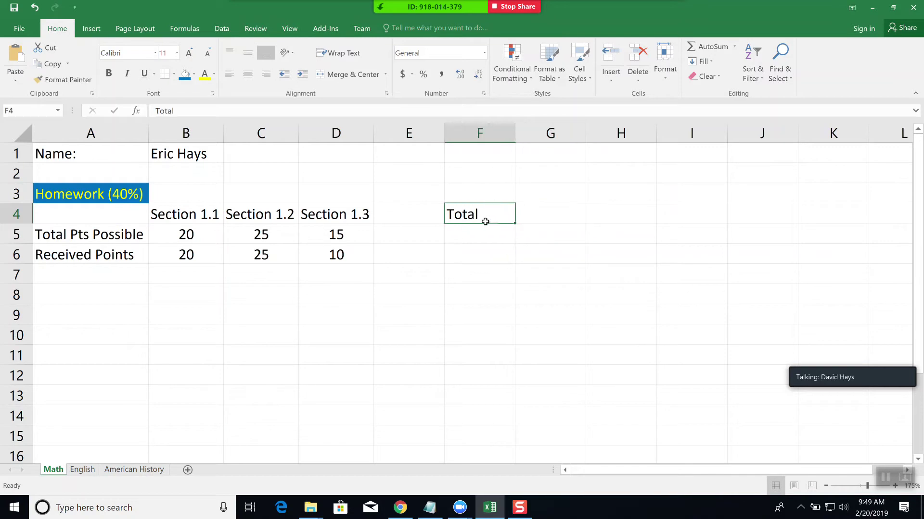
{"action": "left_click", "coordinate": [248, 75]}
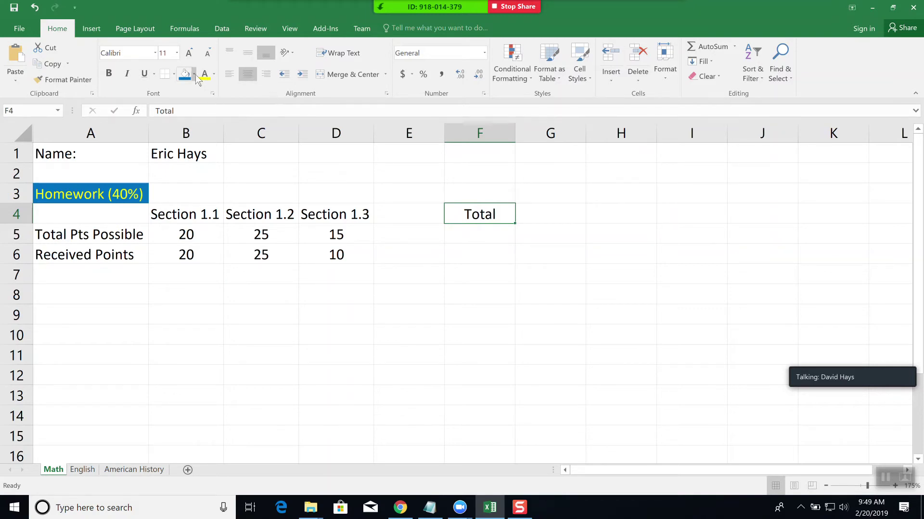
{"action": "left_click", "coordinate": [213, 74]}
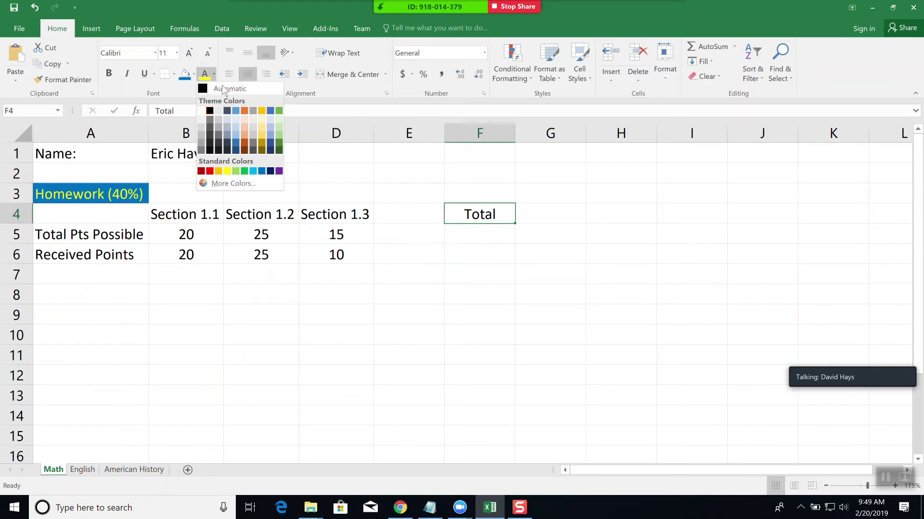
{"action": "left_click", "coordinate": [212, 172]}
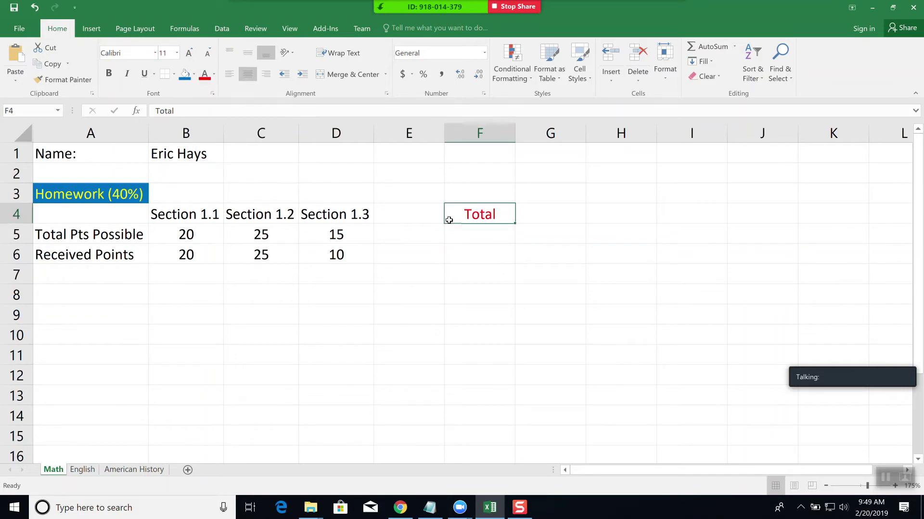
{"action": "left_click", "coordinate": [471, 234]}
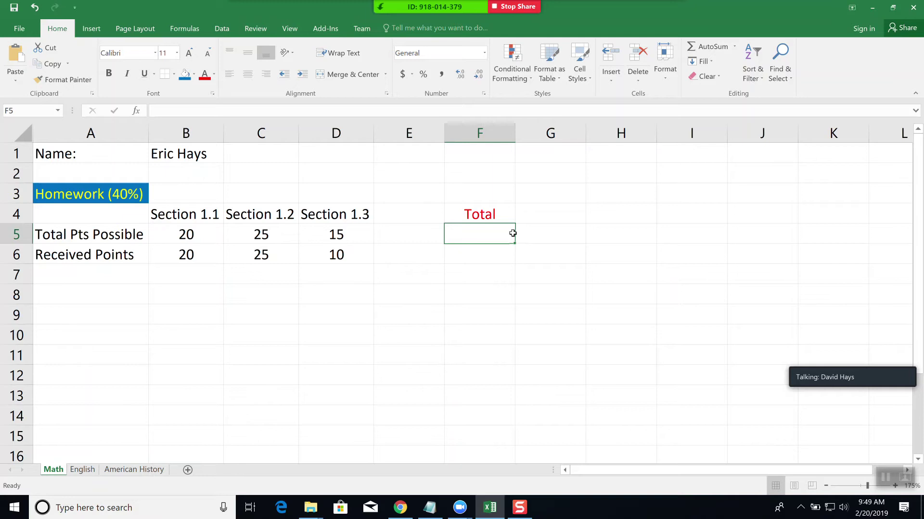
- Enter =B5+C5+D5 in F5 to total the possible points to 60
{"action": "type", "text": "="}
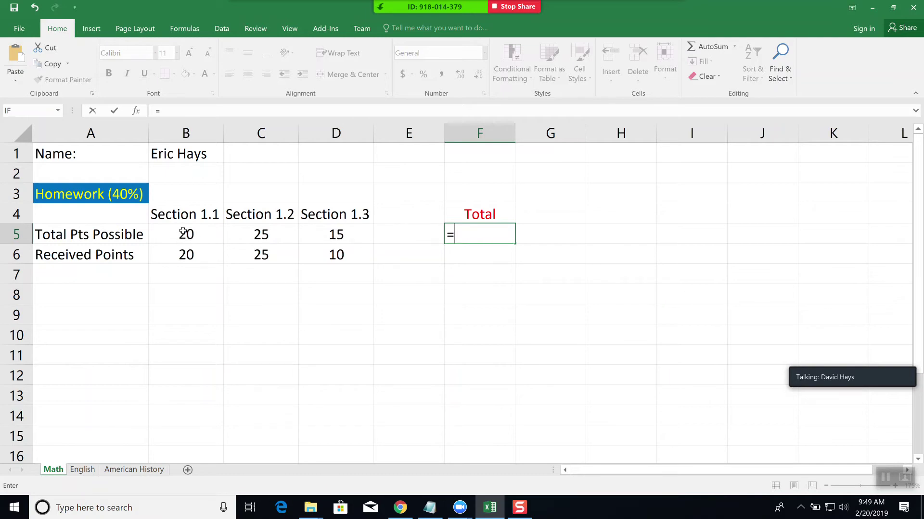
{"action": "type", "text": "B5"}
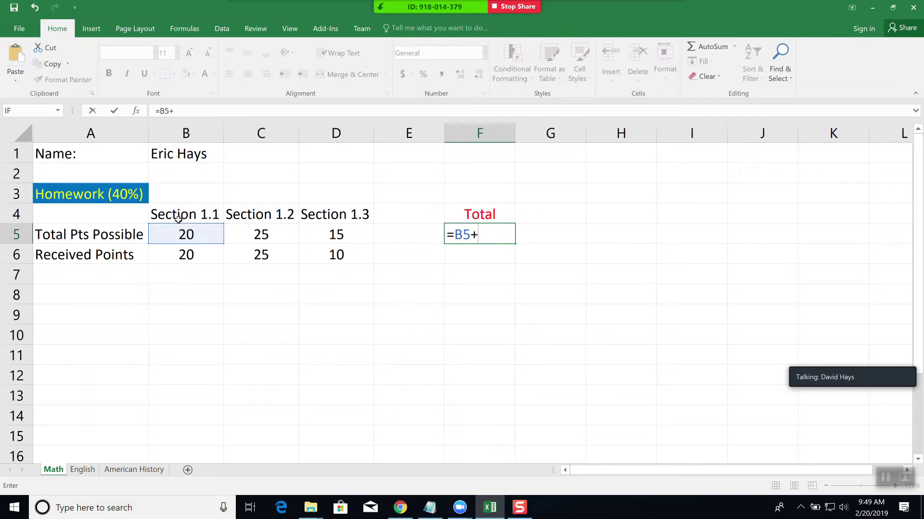
{"action": "type", "text": "+C5"}
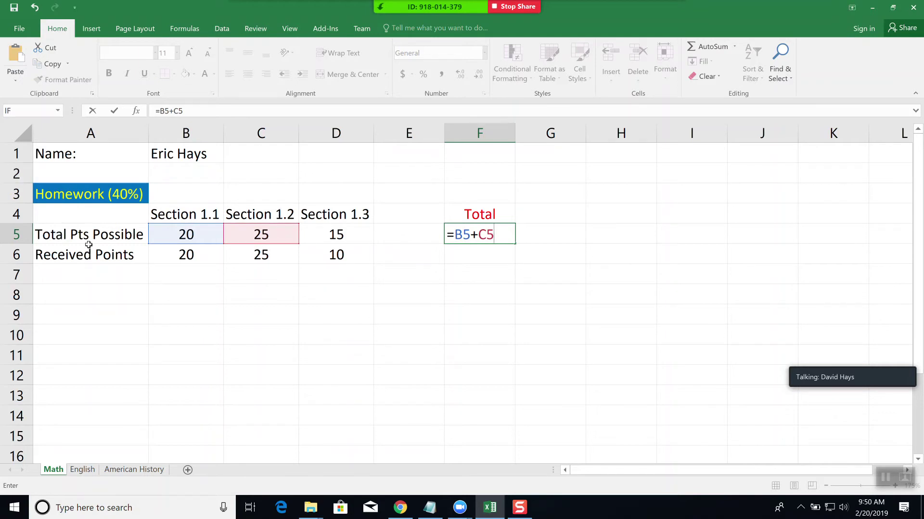
{"action": "type", "text": "+D5"}
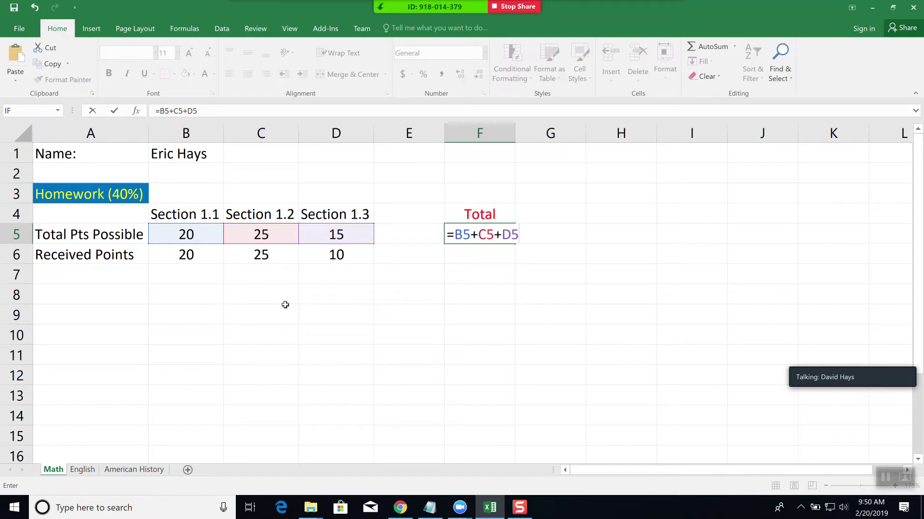
{"action": "key", "text": "Return"}
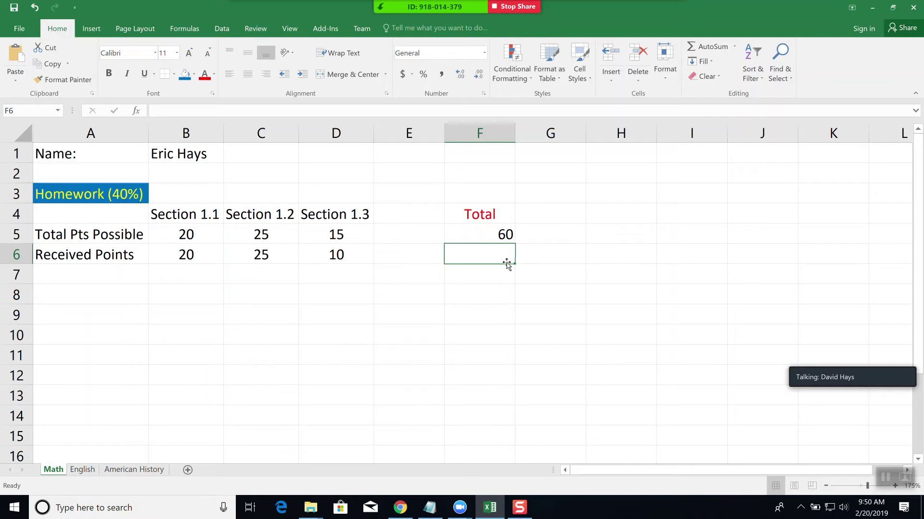
{"action": "left_click", "coordinate": [487, 235]}
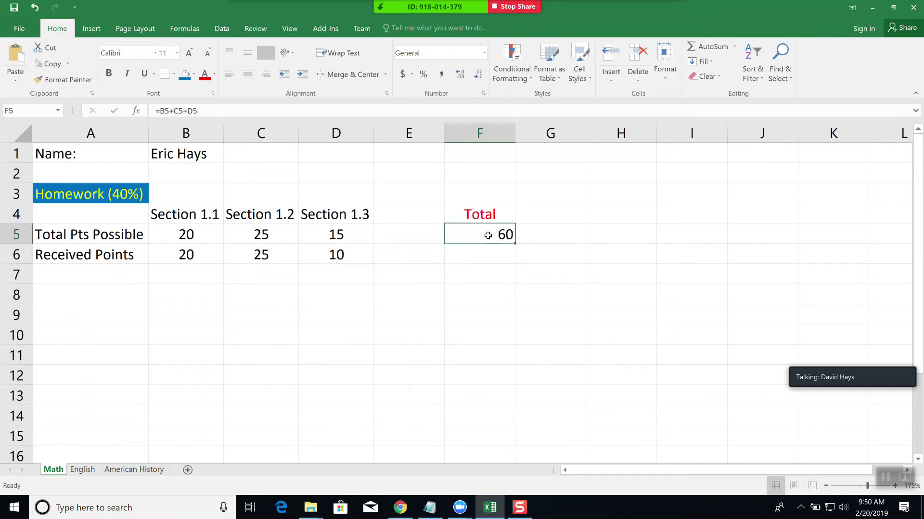
- Widen column F and fill F5's total formula down into F6
{"action": "left_click_drag", "start_coordinate": [515, 139], "coordinate": [615, 144]}
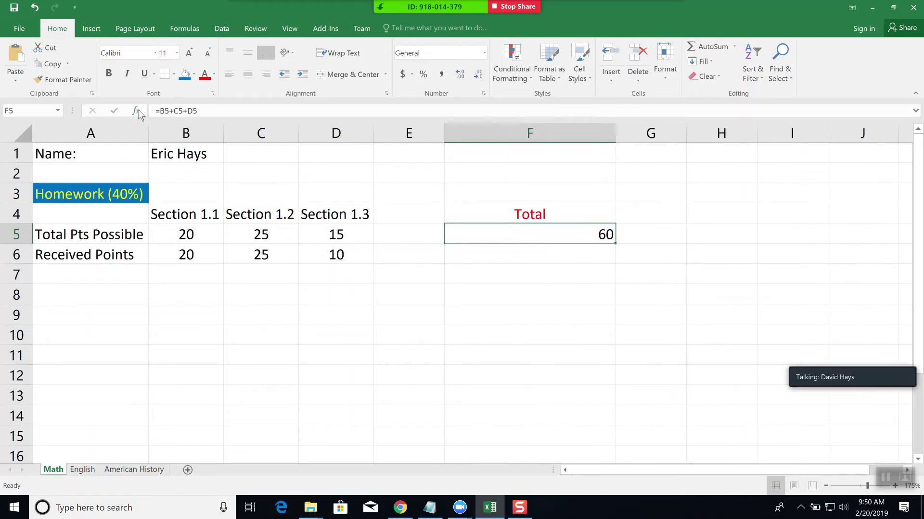
{"action": "left_click", "coordinate": [219, 110]}
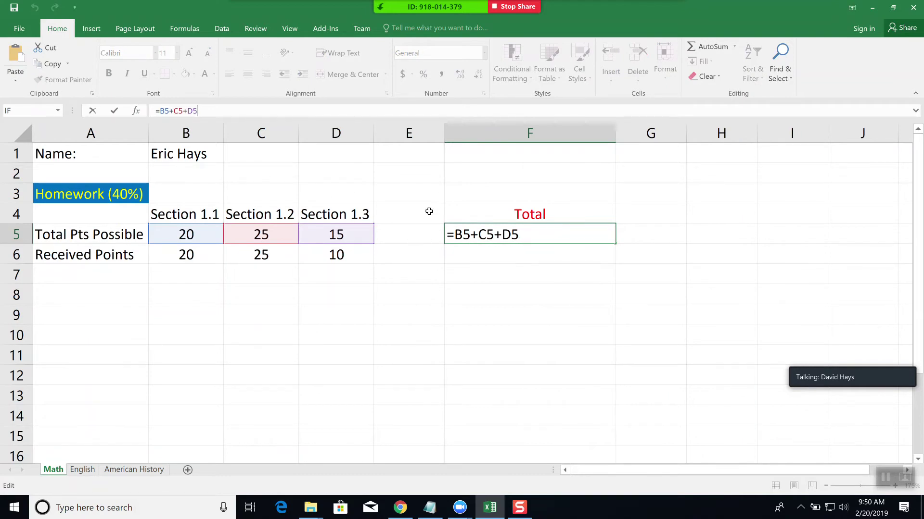
{"action": "key", "text": "ctrl+Return"}
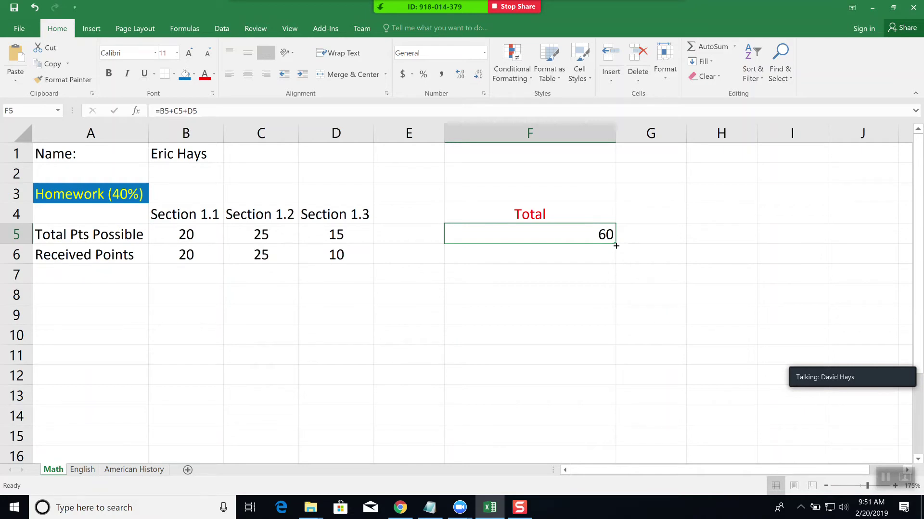
{"action": "left_click_drag", "start_coordinate": [617, 246], "coordinate": [620, 262]}
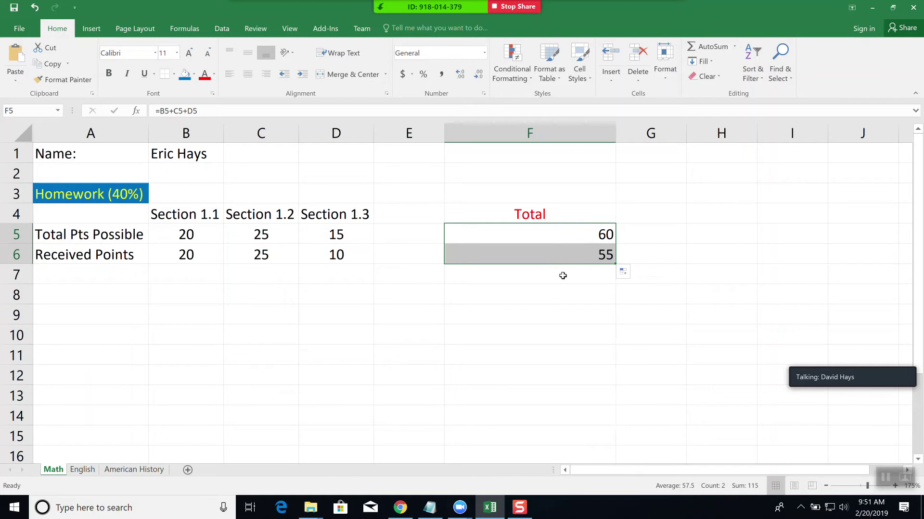
- Check the formulas in F5 and F6, confirming F6 totals received points to 55
{"action": "left_click", "coordinate": [548, 233]}
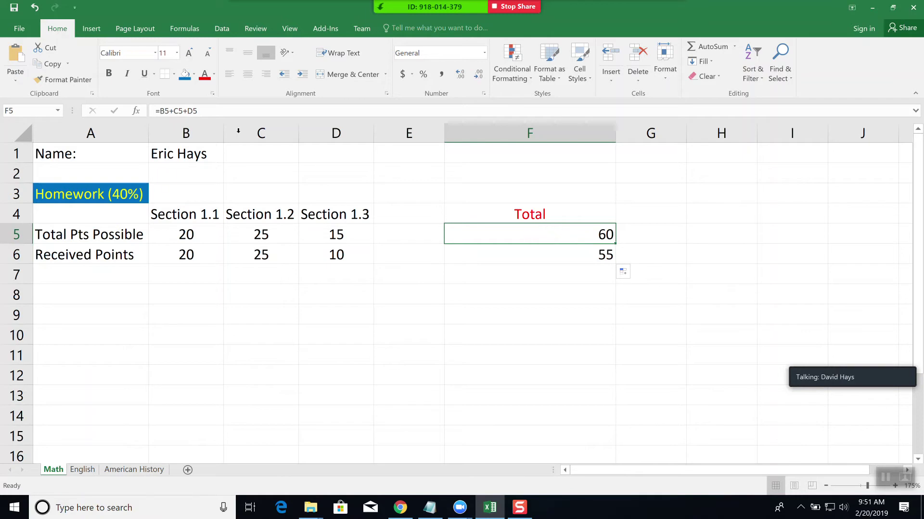
{"action": "left_click", "coordinate": [214, 111]}
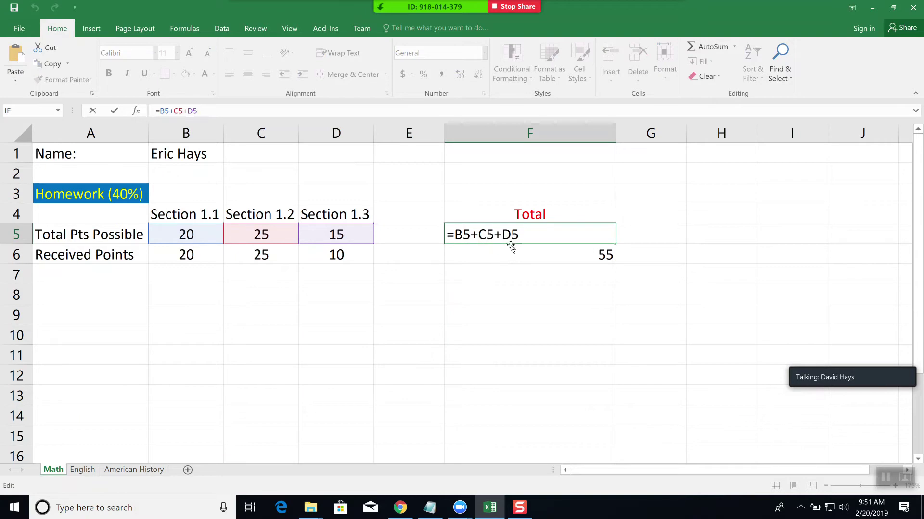
{"action": "key", "text": "ctrl+Return"}
{"action": "left_click", "coordinate": [547, 253]}
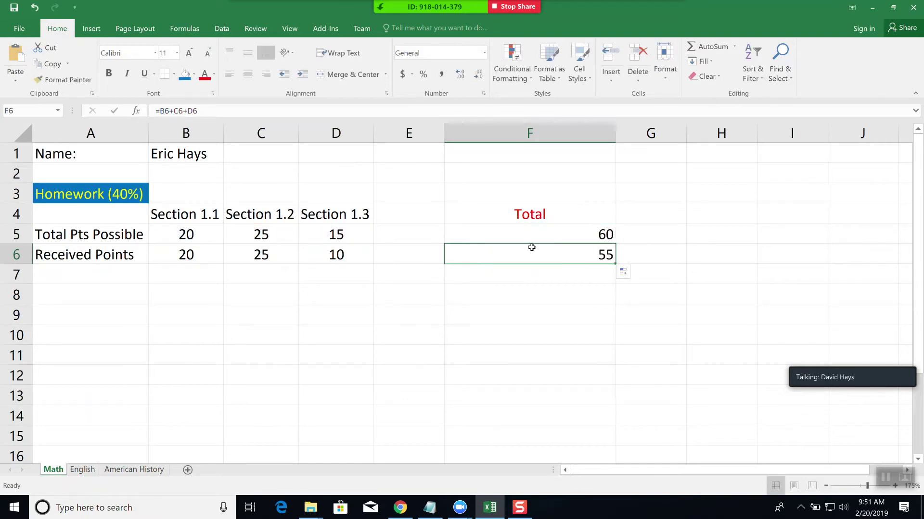
{"action": "key", "text": "F2"}
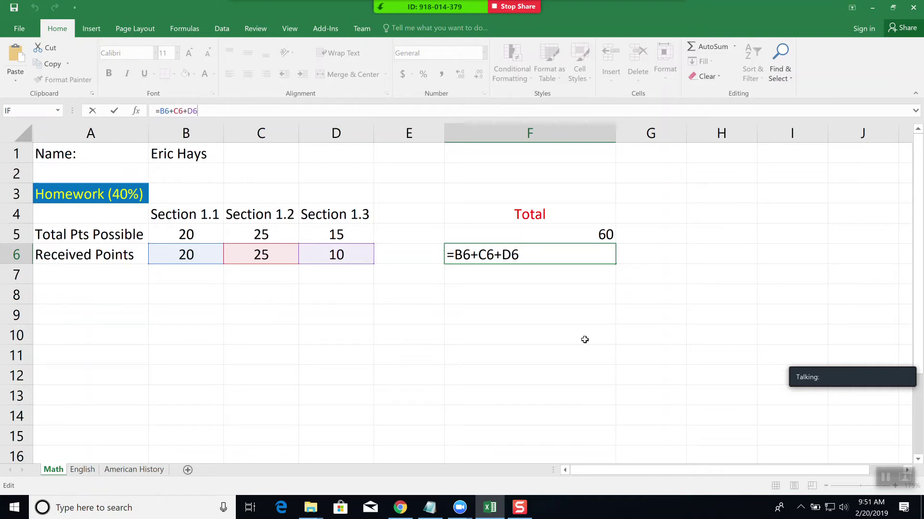
{"action": "left_click", "coordinate": [679, 257]}
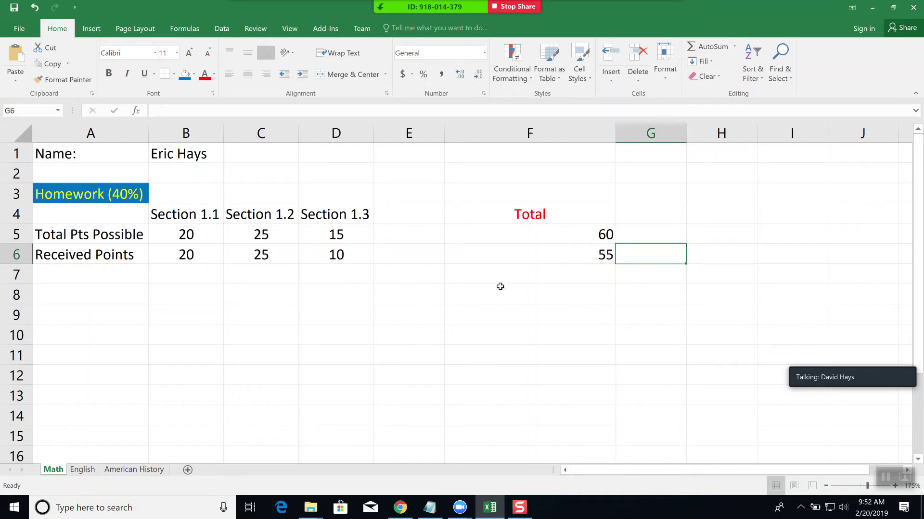
- Autofit column F and type the label 'Category Total' in B8
{"action": "double_click", "coordinate": [615, 134]}
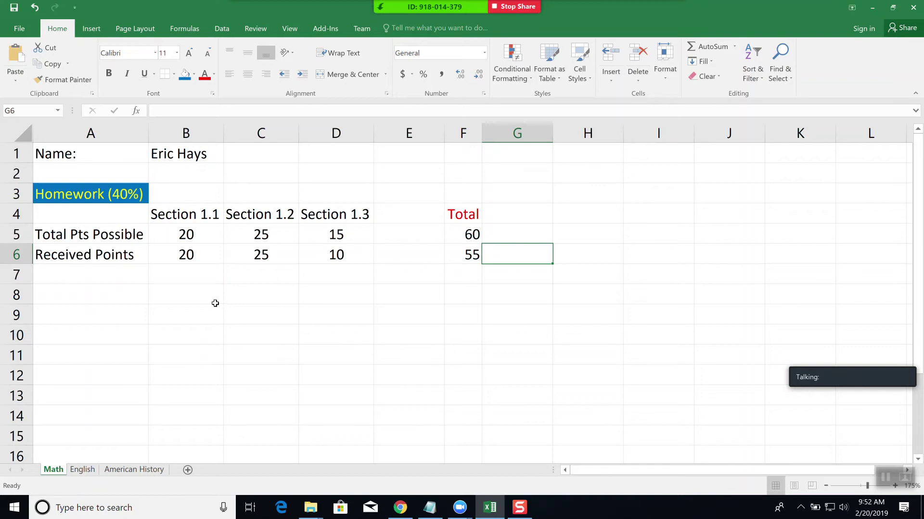
{"action": "left_click", "coordinate": [200, 300]}
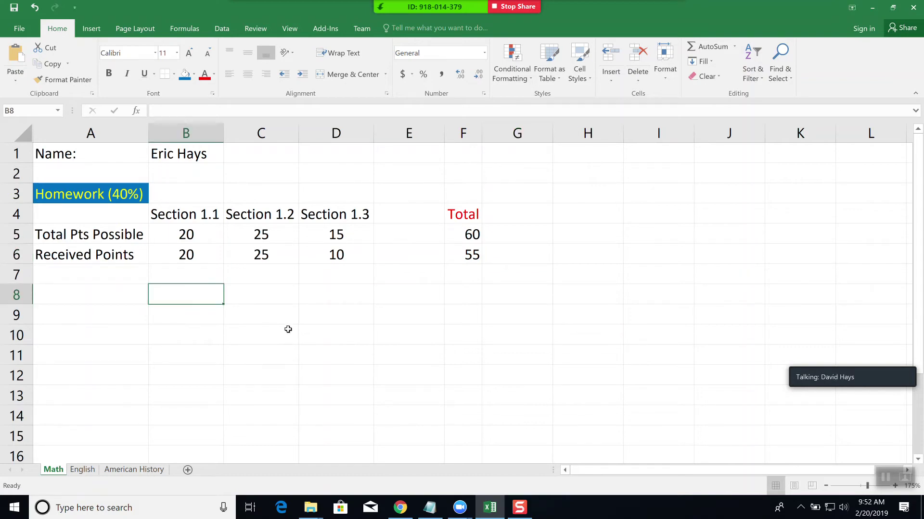
{"action": "type", "text": "Category Total"}
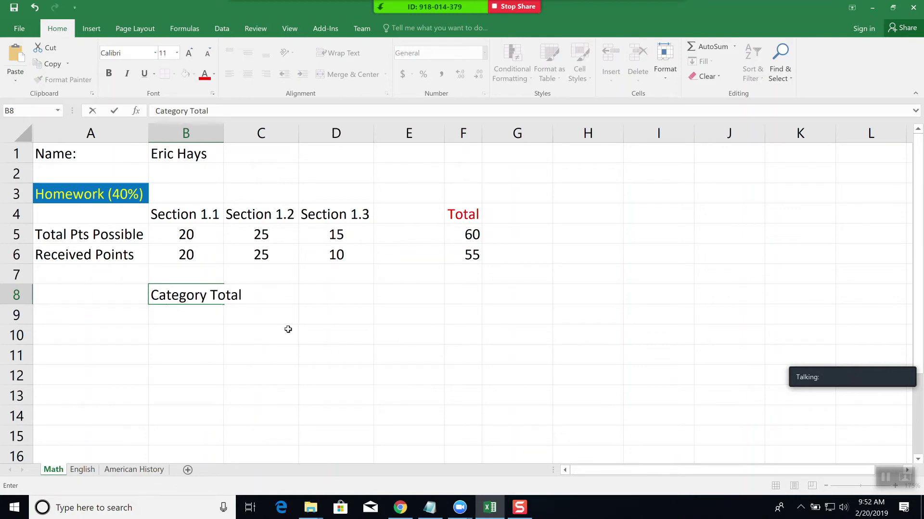
{"action": "key", "text": "Tab"}
{"action": "left_click", "coordinate": [275, 362]}
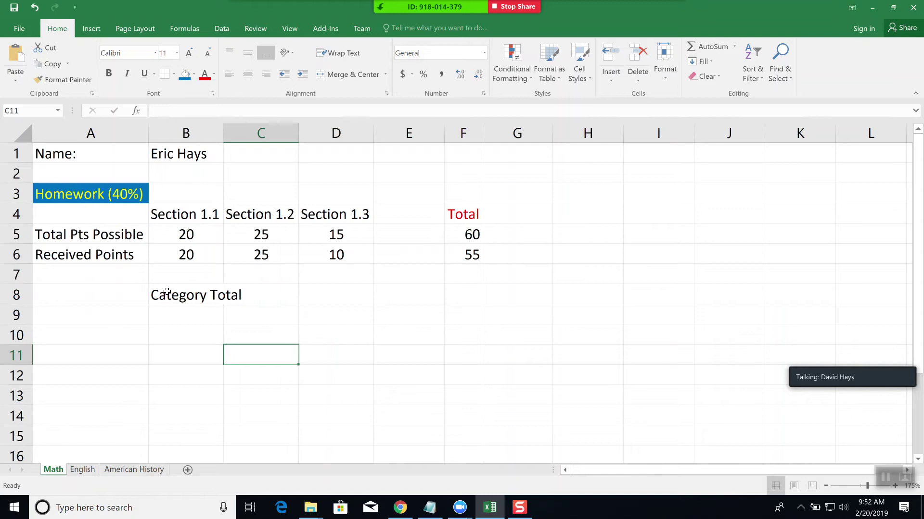
{"action": "left_click", "coordinate": [181, 296]}
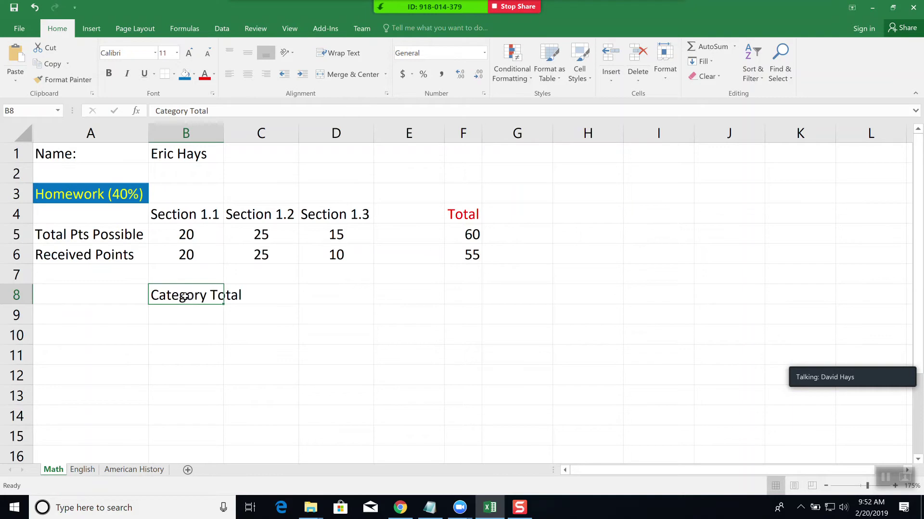
- Merge and centre B8:C8 so 'Category Total' spans both cells
{"action": "left_click_drag", "start_coordinate": [185, 296], "coordinate": [251, 295]}
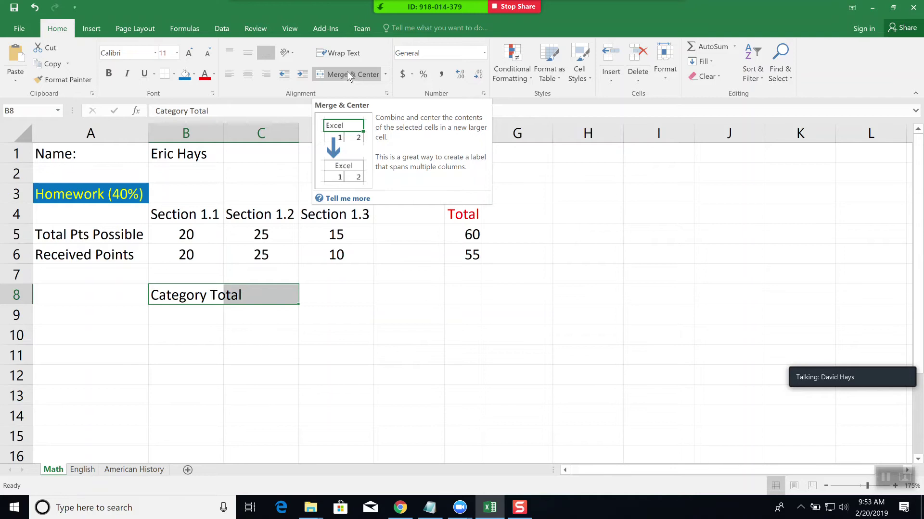
{"action": "left_click", "coordinate": [347, 71]}
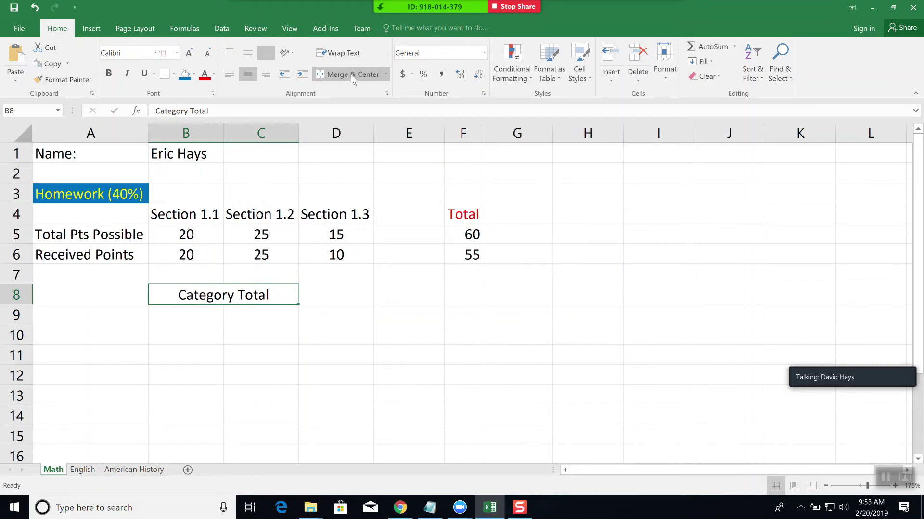
{"action": "left_click", "coordinate": [384, 74]}
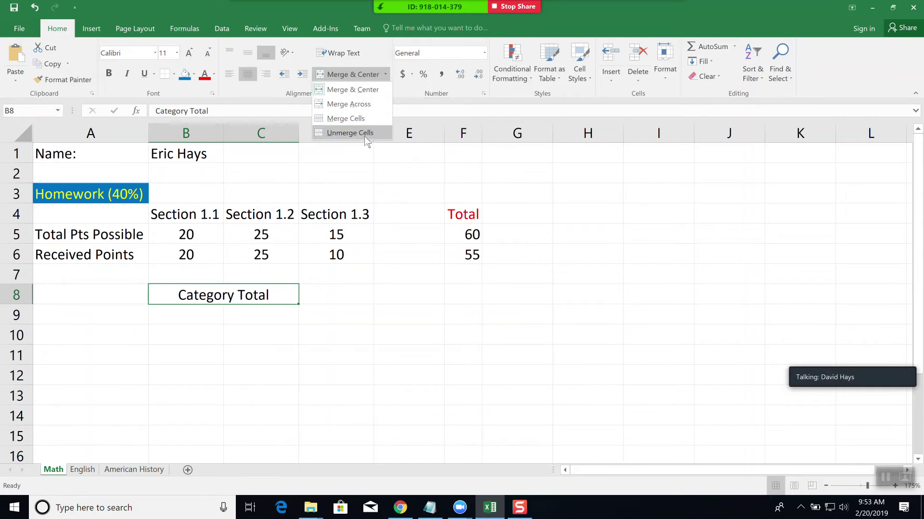
{"action": "left_click", "coordinate": [299, 11]}
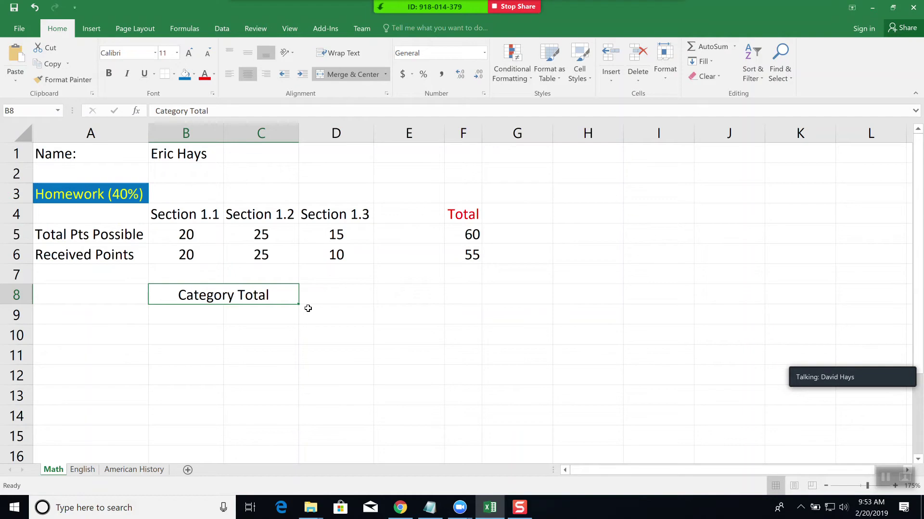
{"action": "left_click", "coordinate": [344, 295]}
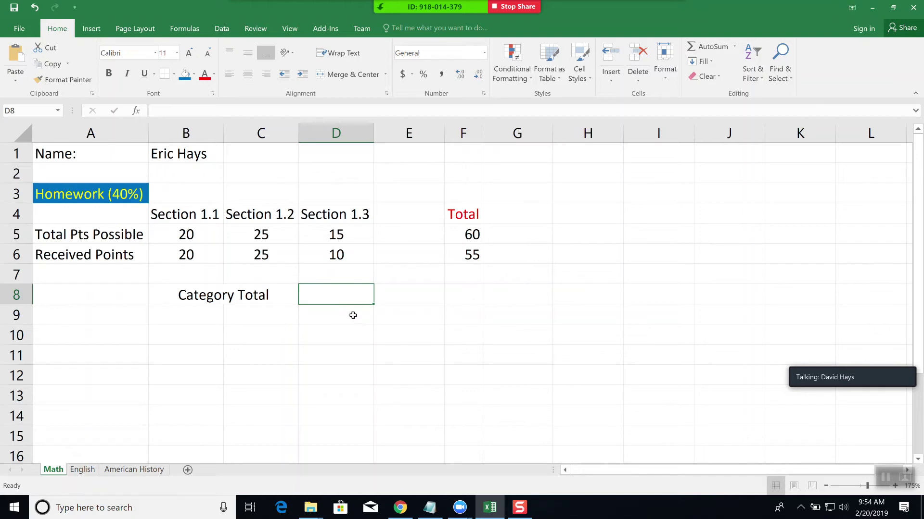
- Enter =F6/F5*40 in D8, giving a weighted category total of 36.666667
{"action": "type", "text": "="}
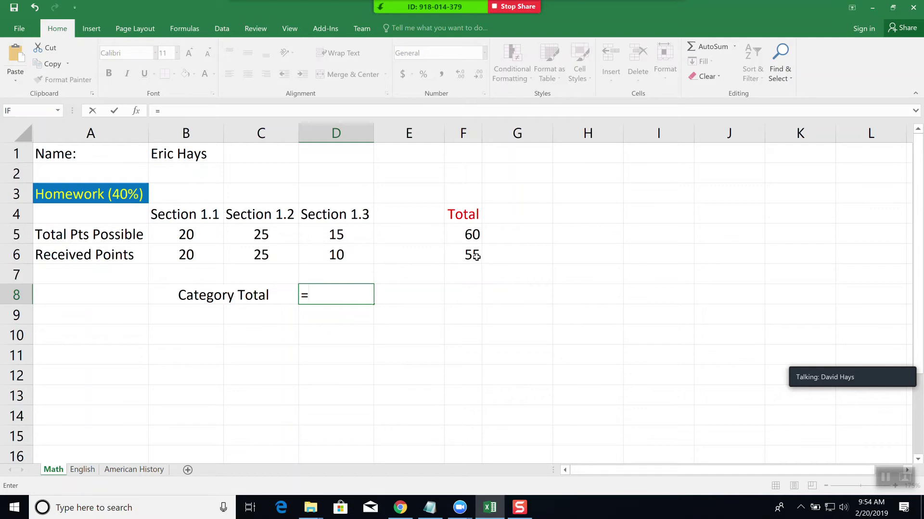
{"action": "left_click", "coordinate": [474, 256]}
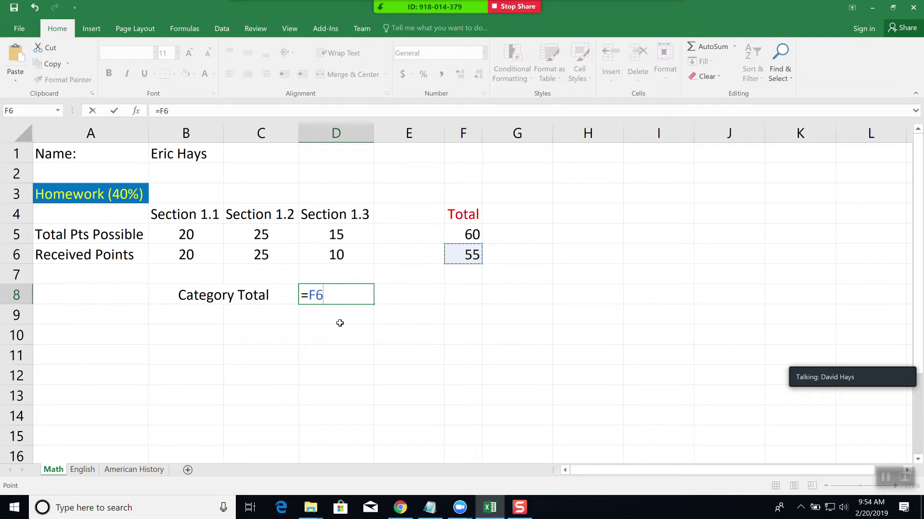
{"action": "type", "text": "/"}
{"action": "left_click", "coordinate": [466, 233]}
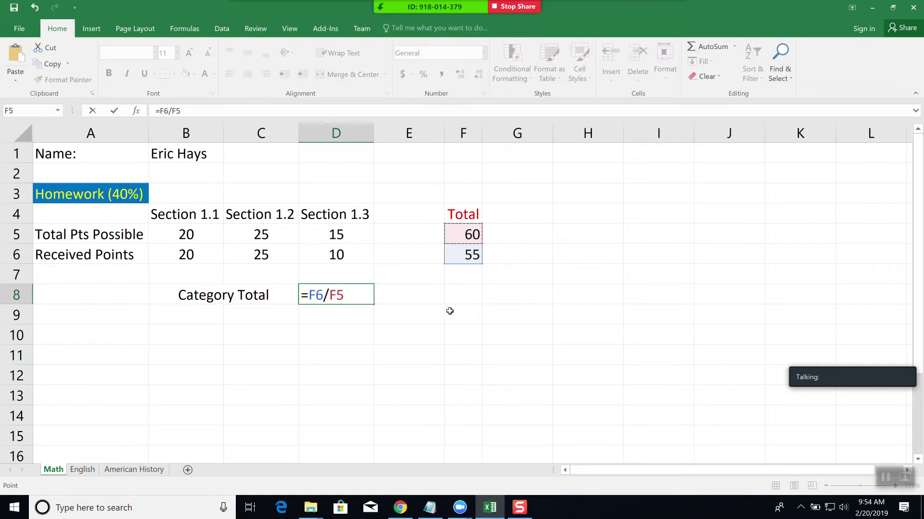
{"action": "type", "text": "*"}
{"action": "type", "text": "40"}
{"action": "key", "text": "Return"}
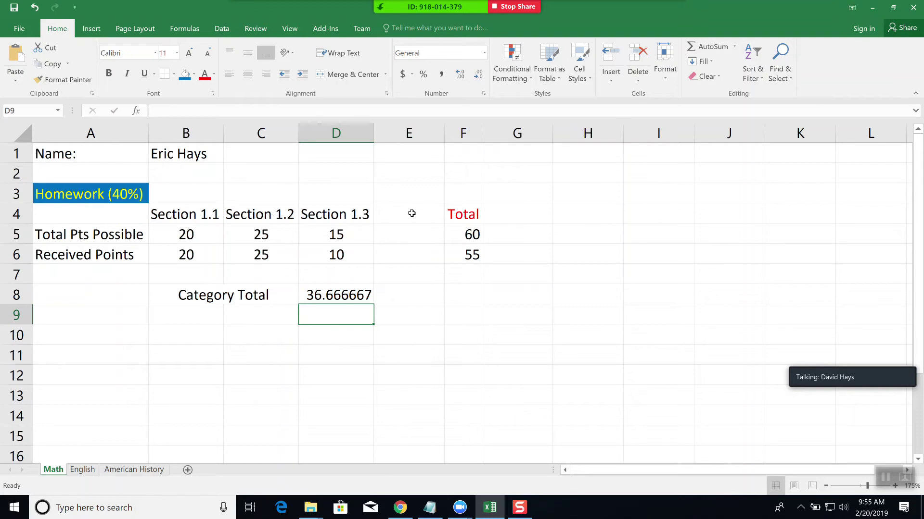
- Insert blank cells at E4:E6, shifting the Total column right
{"action": "left_click", "coordinate": [407, 212]}
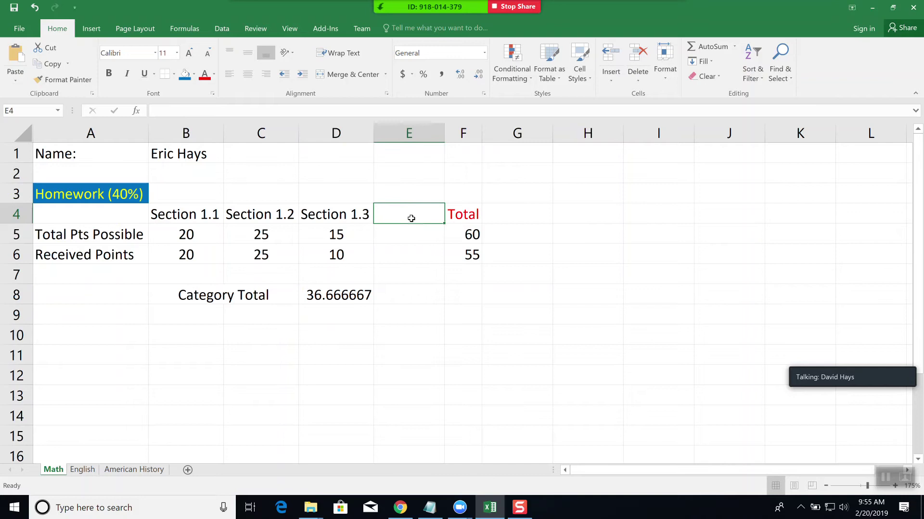
{"action": "left_click_drag", "start_coordinate": [411, 218], "coordinate": [410, 258]}
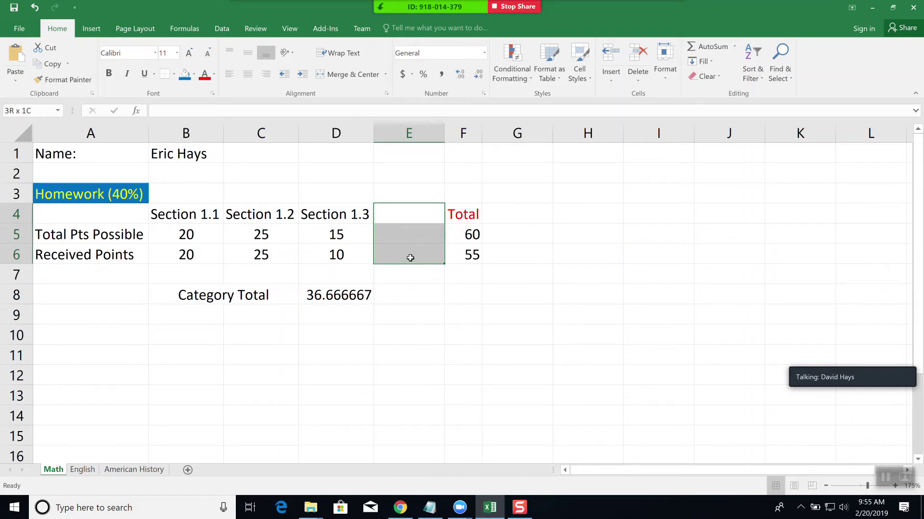
{"action": "right_click", "coordinate": [407, 254]}
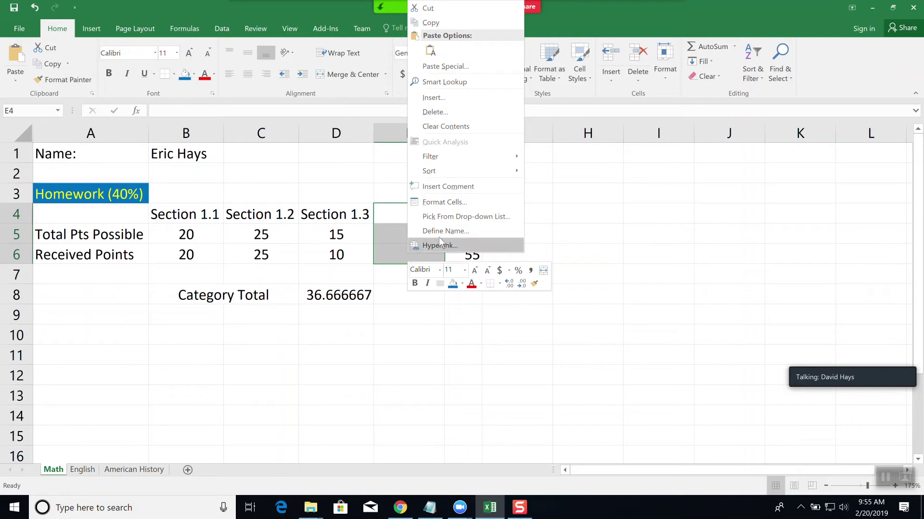
{"action": "left_click", "coordinate": [440, 94]}
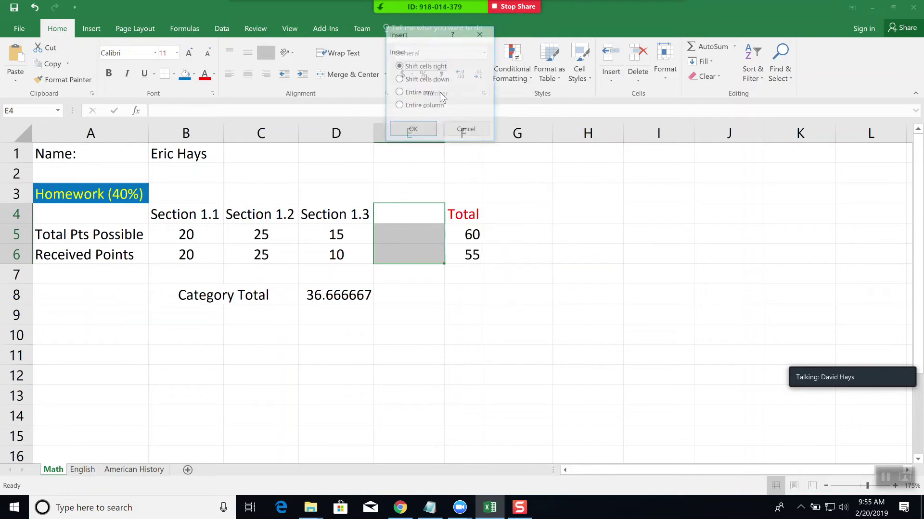
{"action": "left_click", "coordinate": [422, 130]}
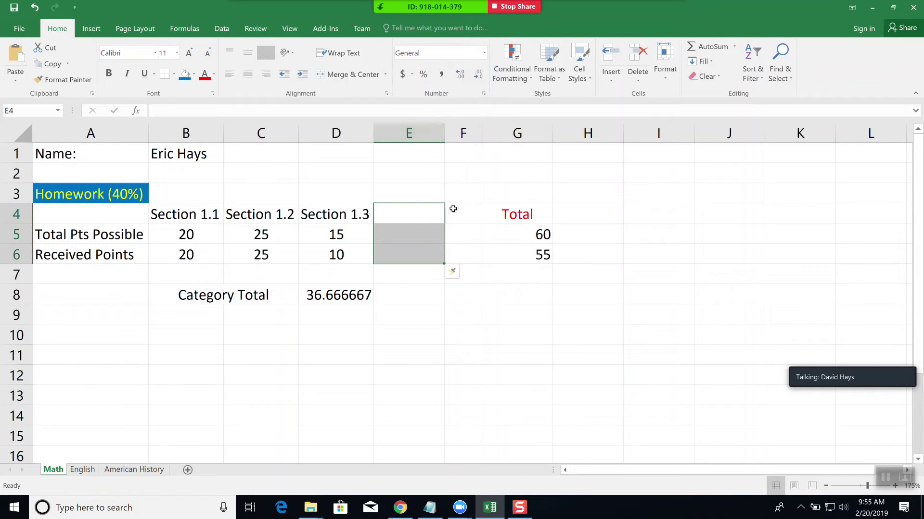
- Fill E4:E6 with 'Section 1.4', 30 possible and 28 received points
{"action": "left_click", "coordinate": [415, 216]}
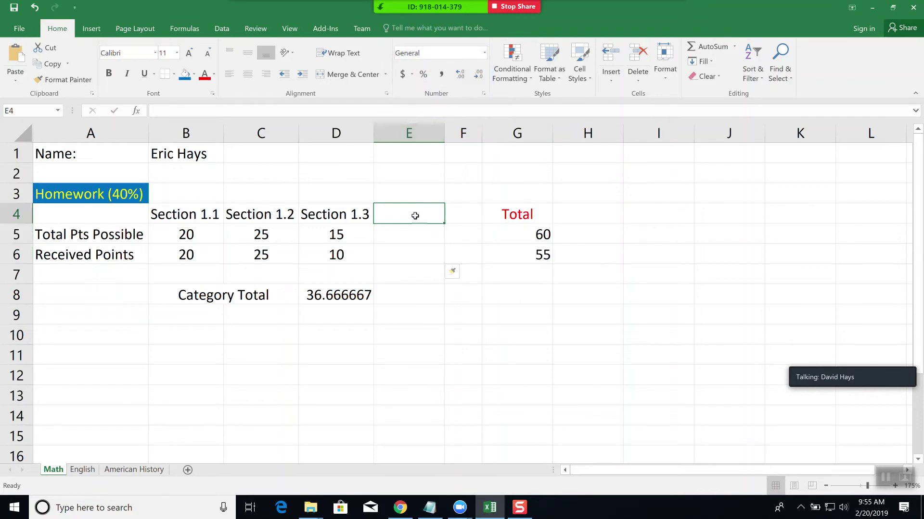
{"action": "type", "text": "Se"}
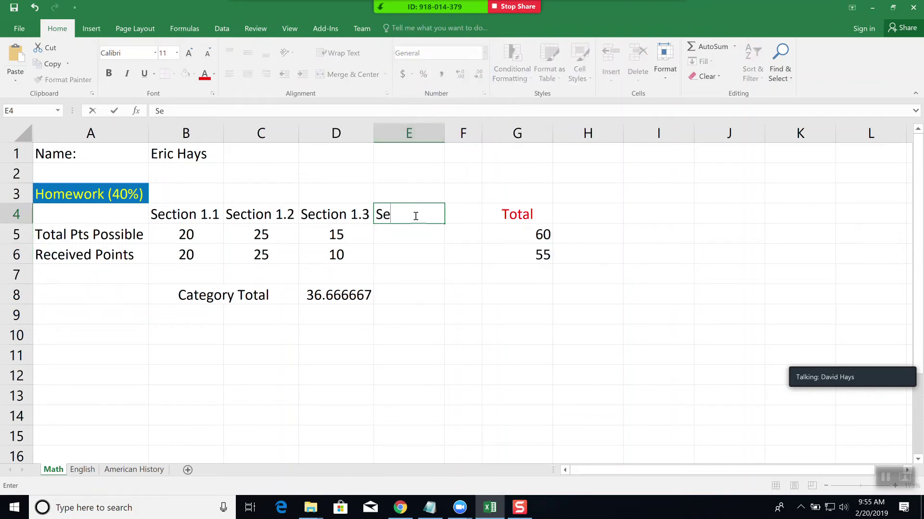
{"action": "type", "text": "ction 1.4"}
{"action": "key", "text": "Return"}
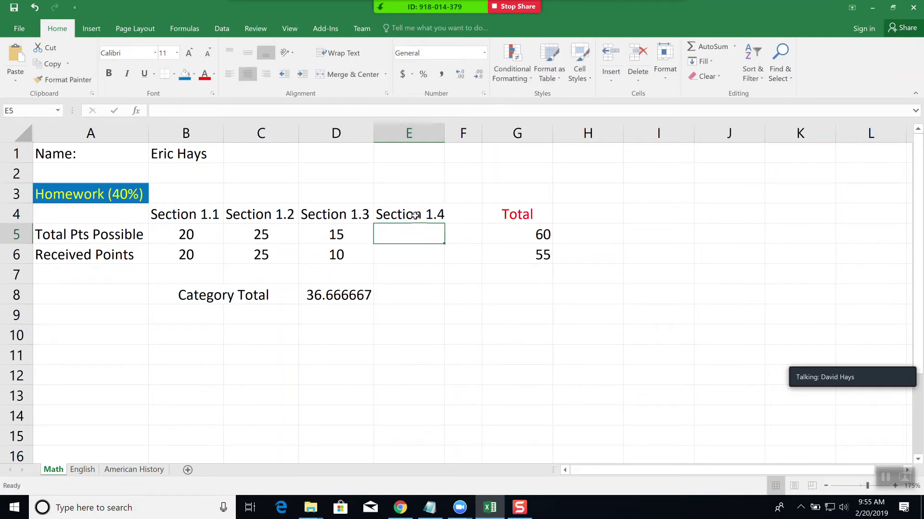
{"action": "type", "text": "30"}
{"action": "key", "text": "Return"}
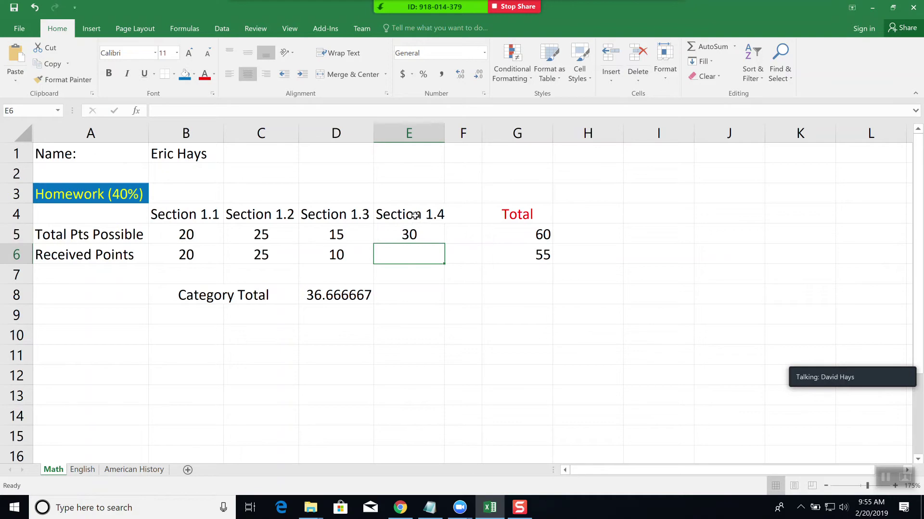
{"action": "type", "text": "28"}
{"action": "key", "text": "Return"}
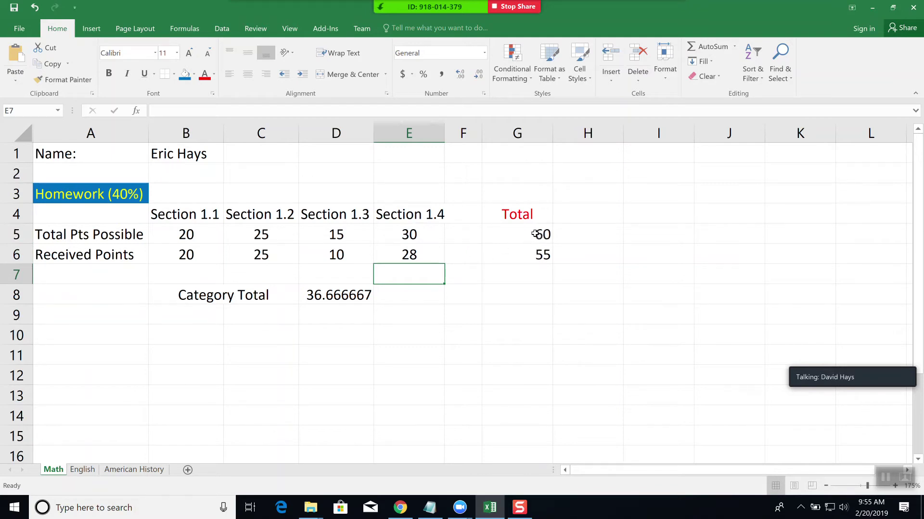
- Widen column G and extend the G5 total formula to =B5+C5+D5+E5
{"action": "left_click", "coordinate": [529, 234]}
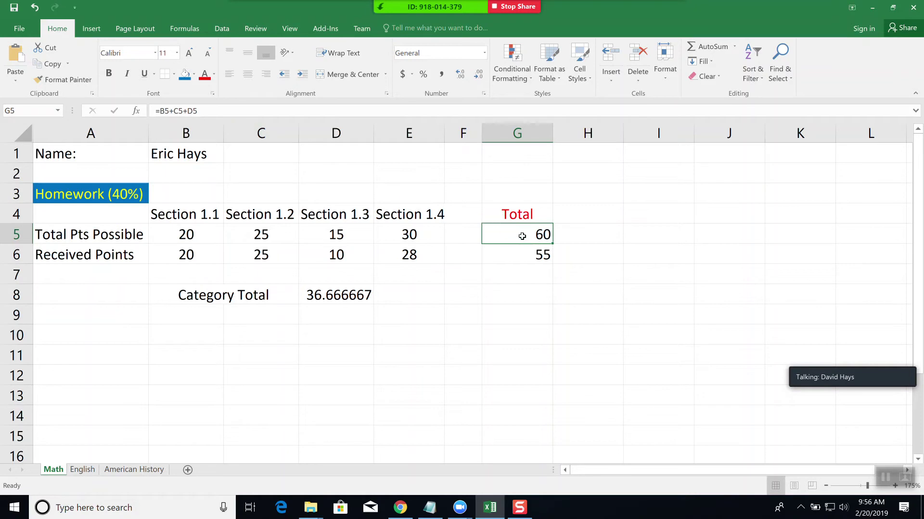
{"action": "left_click", "coordinate": [208, 111]}
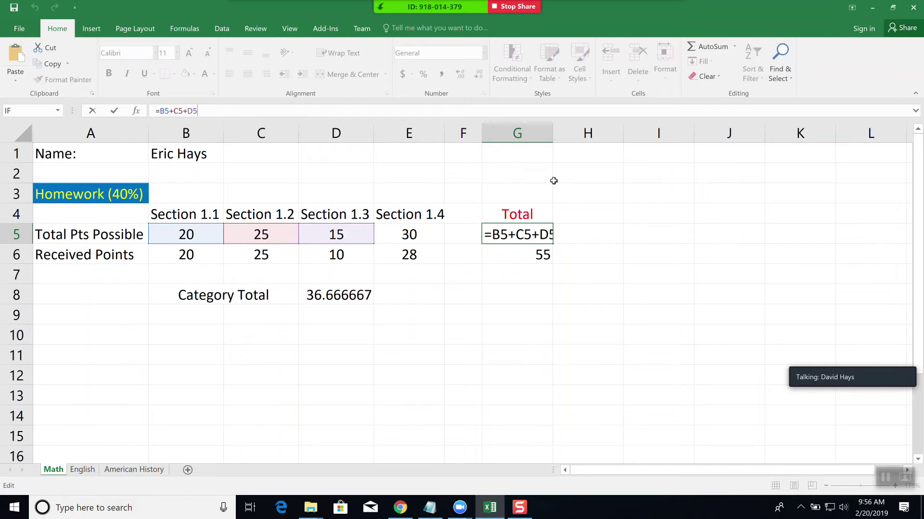
{"action": "key", "text": "Escape"}
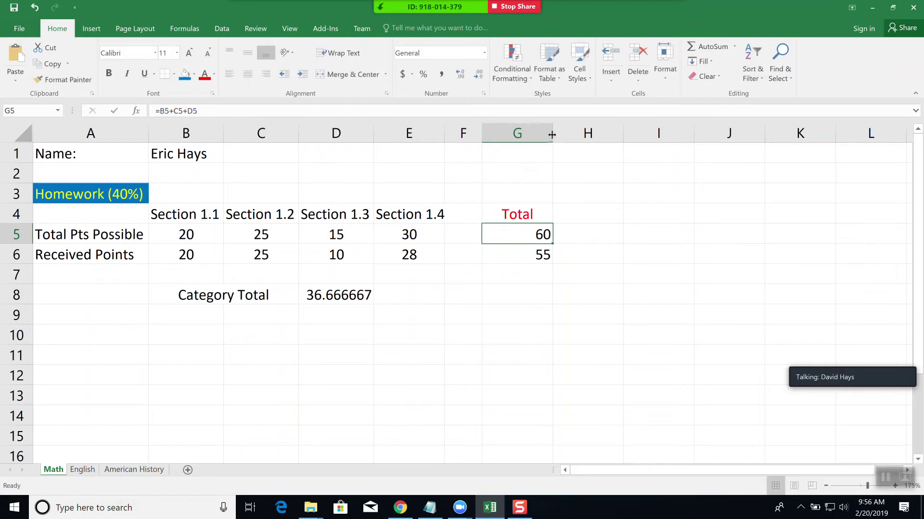
{"action": "left_click_drag", "start_coordinate": [552, 136], "coordinate": [616, 142]}
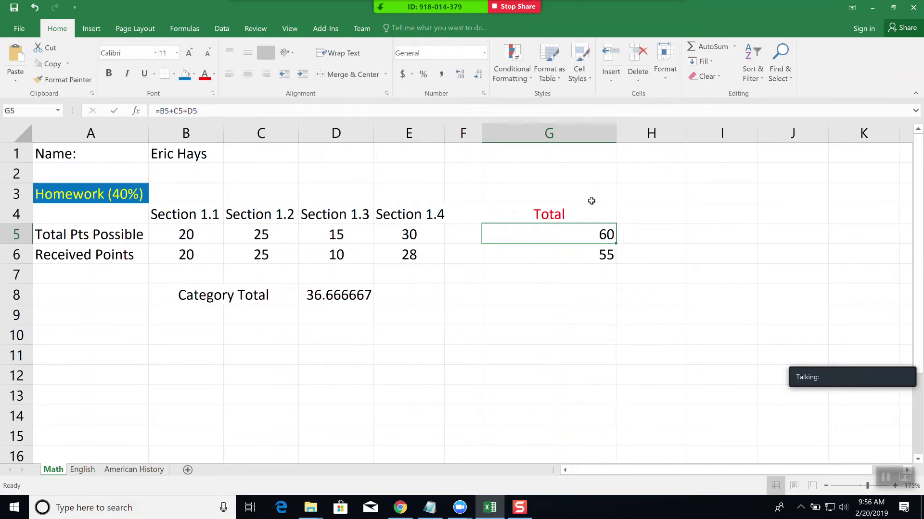
{"action": "left_click", "coordinate": [219, 105]}
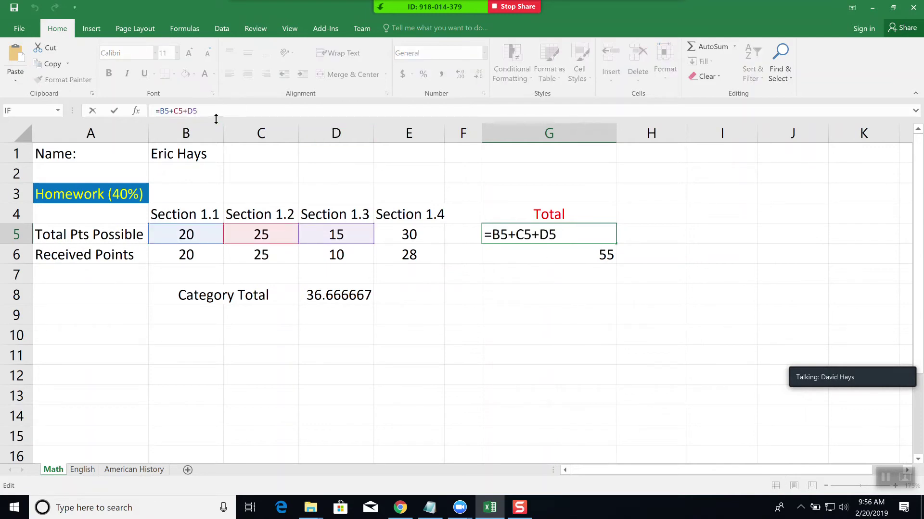
{"action": "type", "text": "+E5"}
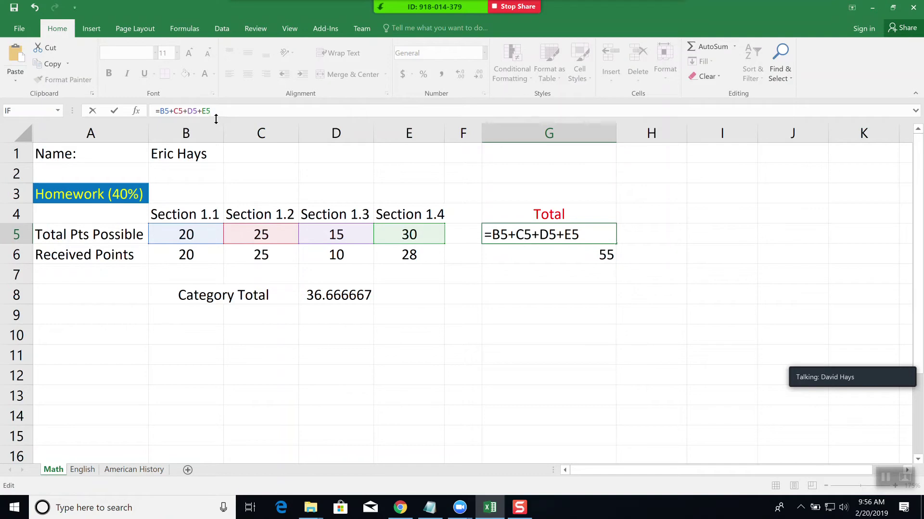
{"action": "key", "text": "Return"}
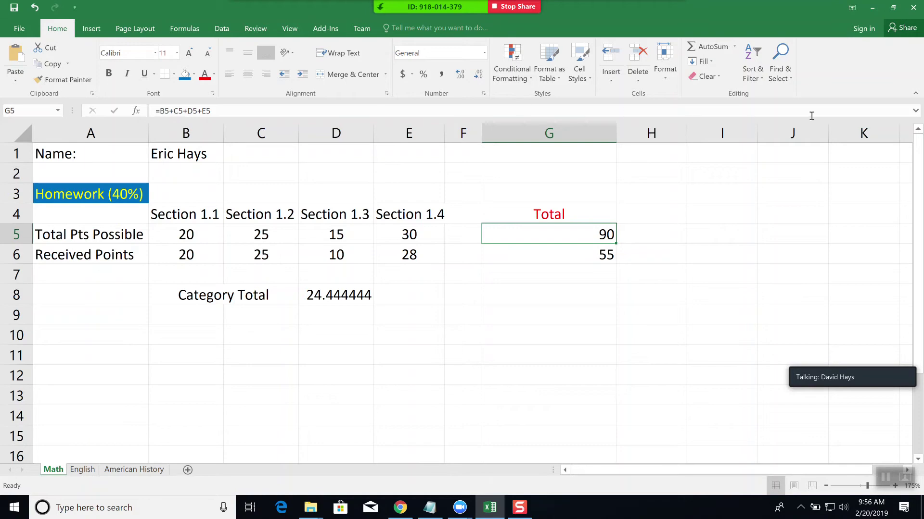
- Total G5 with a row SUM and copy it to G6 as =SUM(B6:F6), giving 90 and 83
{"action": "left_click", "coordinate": [710, 45]}
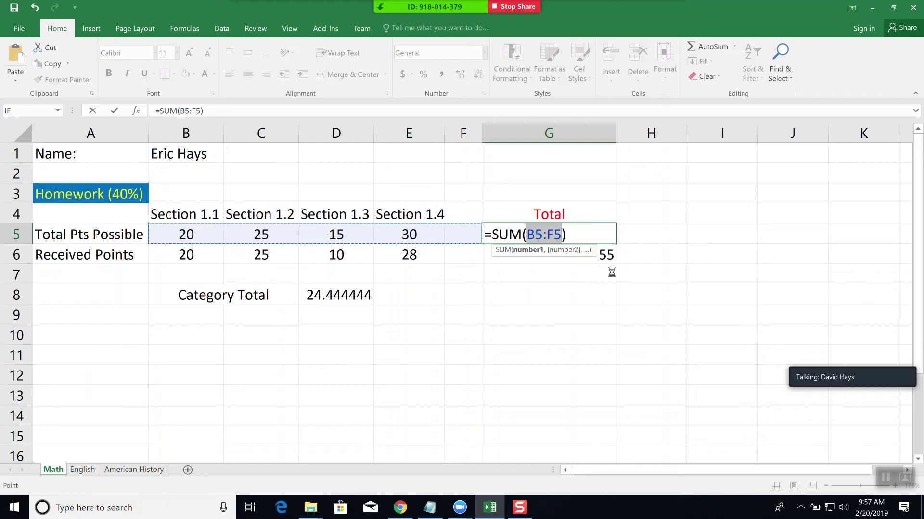
{"action": "key", "text": "Return"}
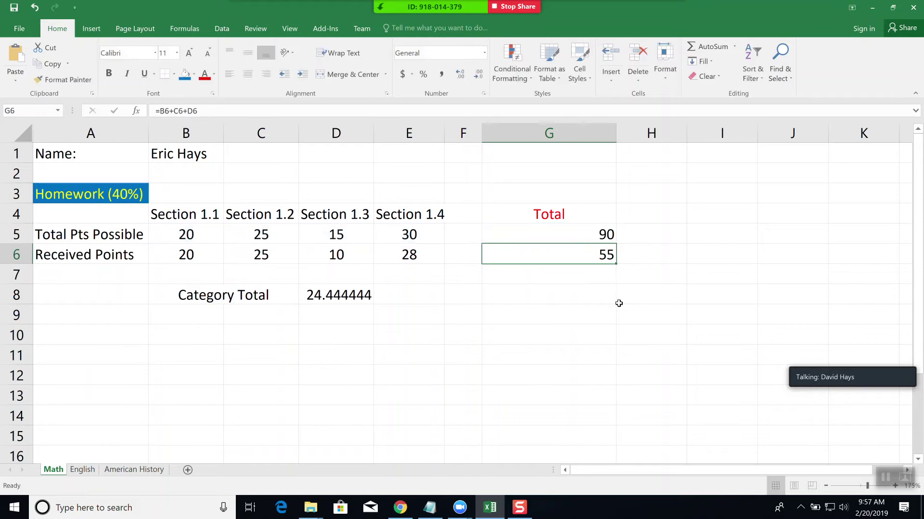
{"action": "left_click", "coordinate": [594, 238]}
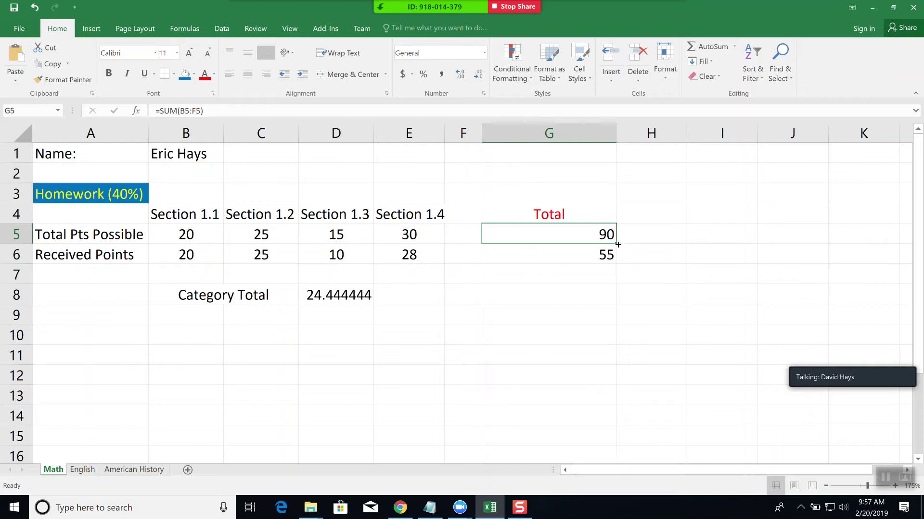
{"action": "left_click_drag", "start_coordinate": [618, 244], "coordinate": [617, 264]}
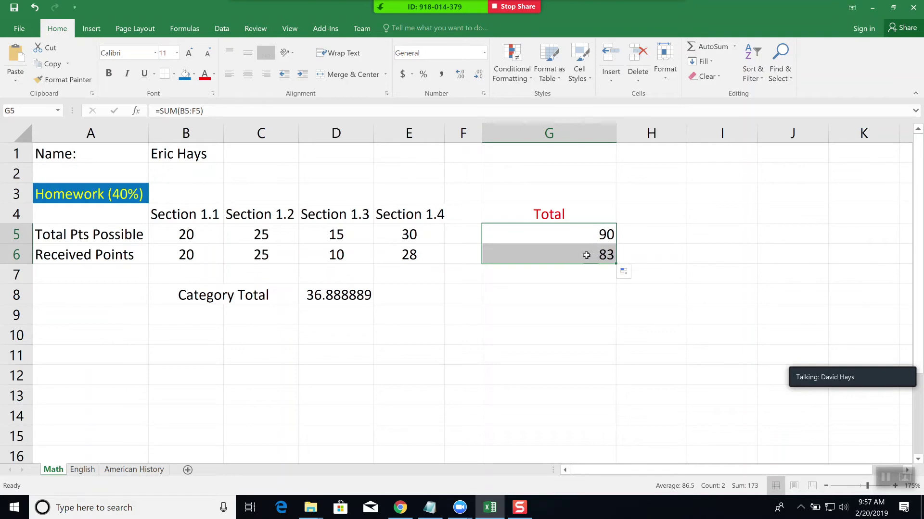
{"action": "left_click", "coordinate": [588, 257]}
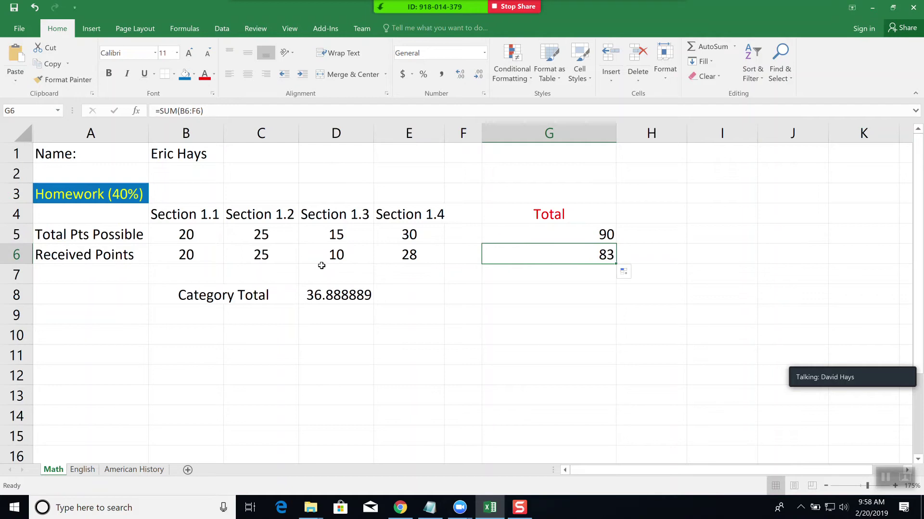
{"action": "left_click", "coordinate": [223, 111]}
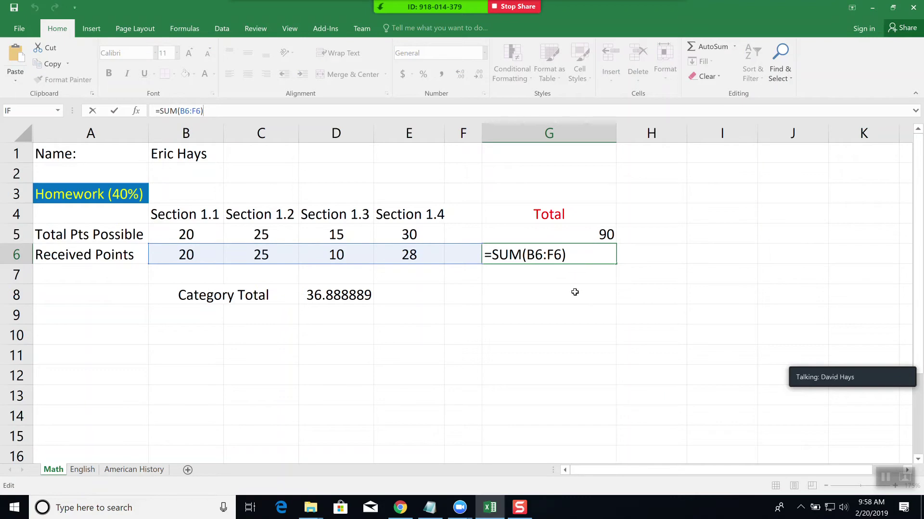
{"action": "key", "text": "Return"}
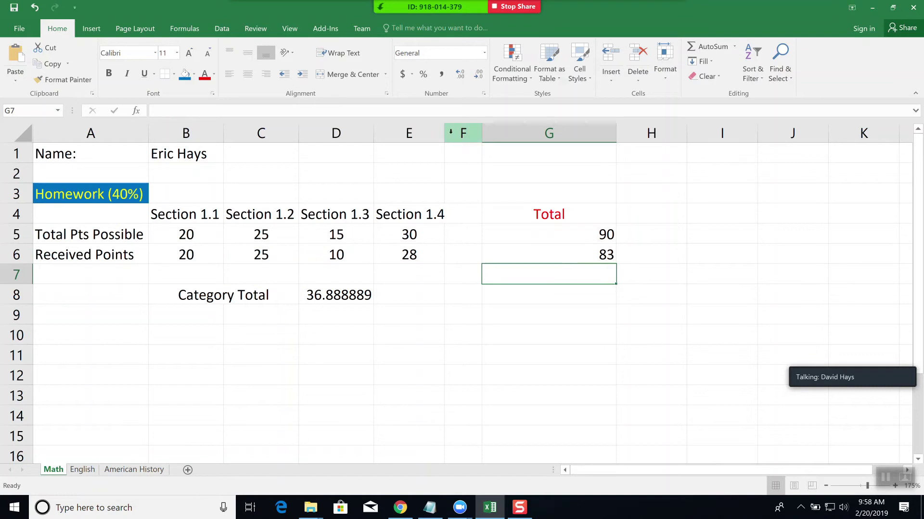
- Auto-fit column E and insert blank cells at F4:F6, shifting the totals right
{"action": "double_click", "coordinate": [446, 134]}
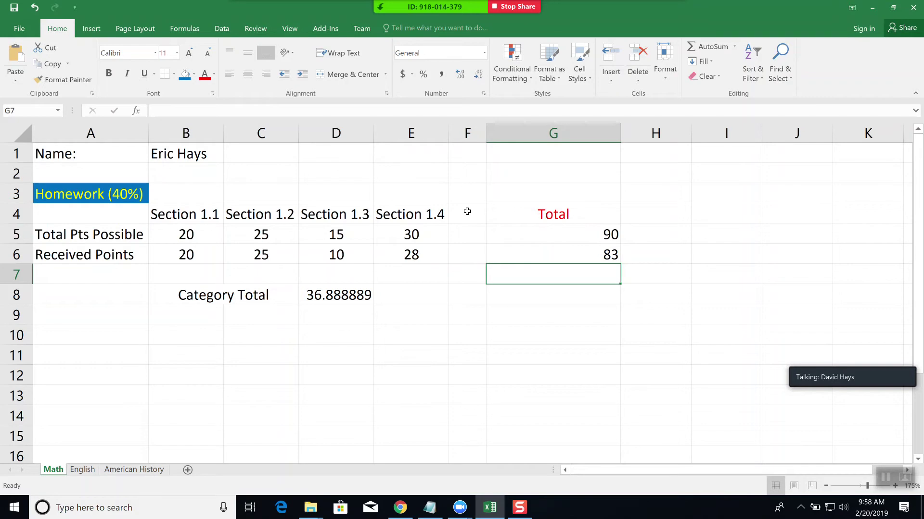
{"action": "left_click_drag", "start_coordinate": [467, 212], "coordinate": [473, 253]}
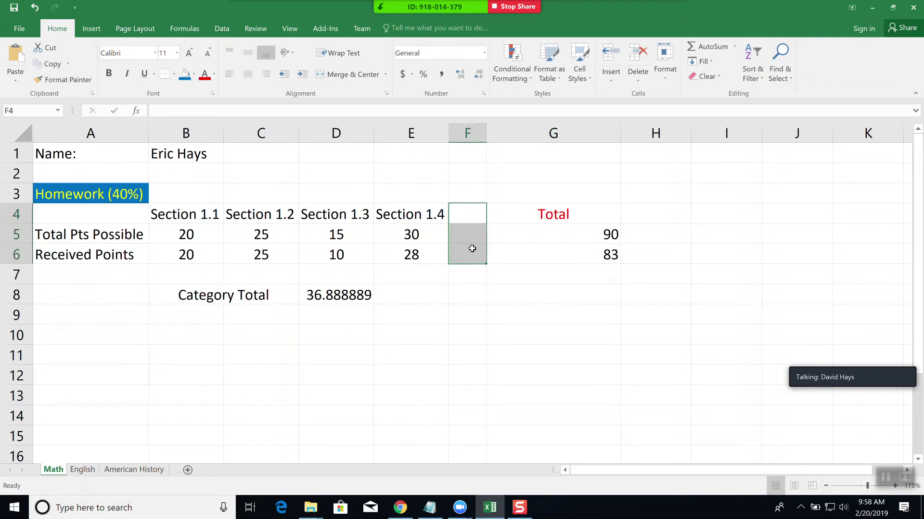
{"action": "right_click", "coordinate": [467, 237]}
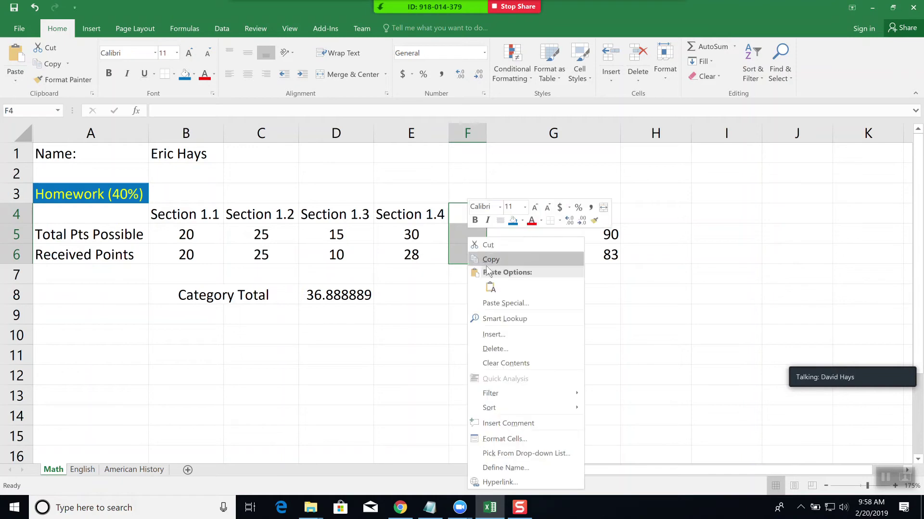
{"action": "left_click", "coordinate": [509, 337]}
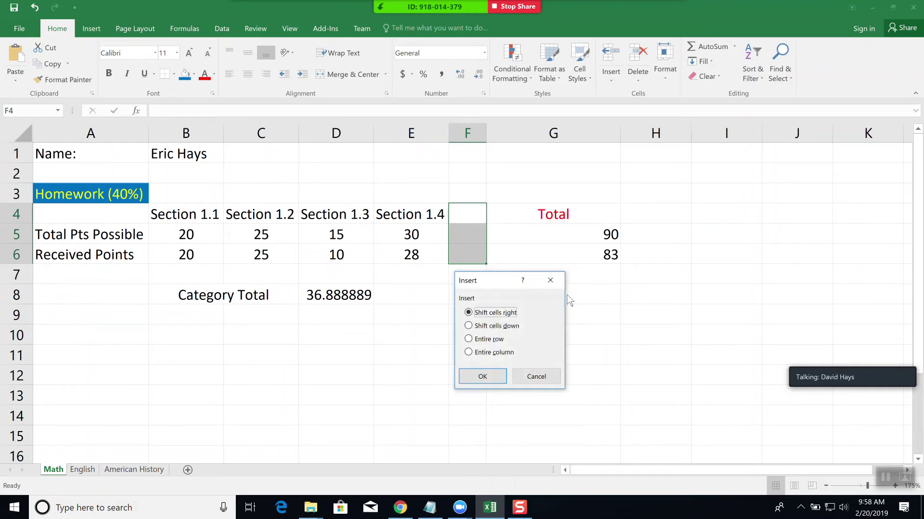
{"action": "left_click", "coordinate": [495, 377]}
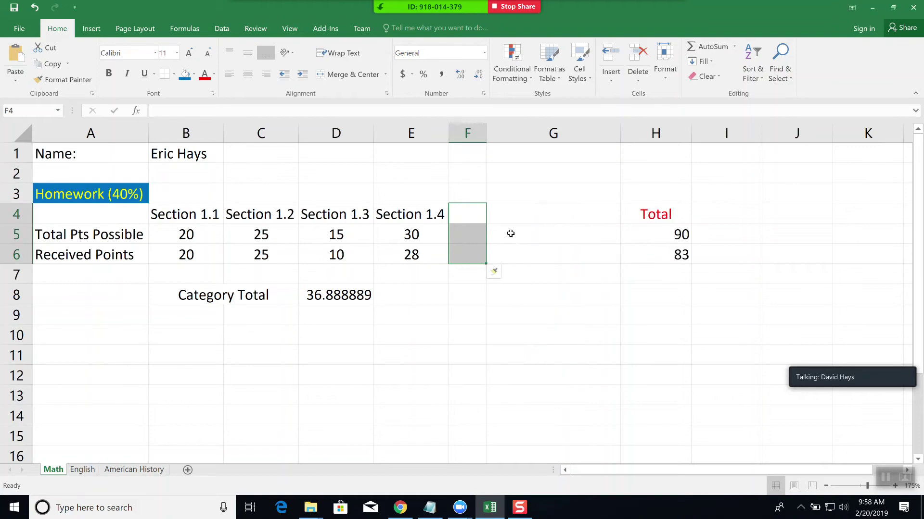
- Enter the Section 1.5 heading with 40 possible and 28 received points
{"action": "left_click", "coordinate": [476, 214]}
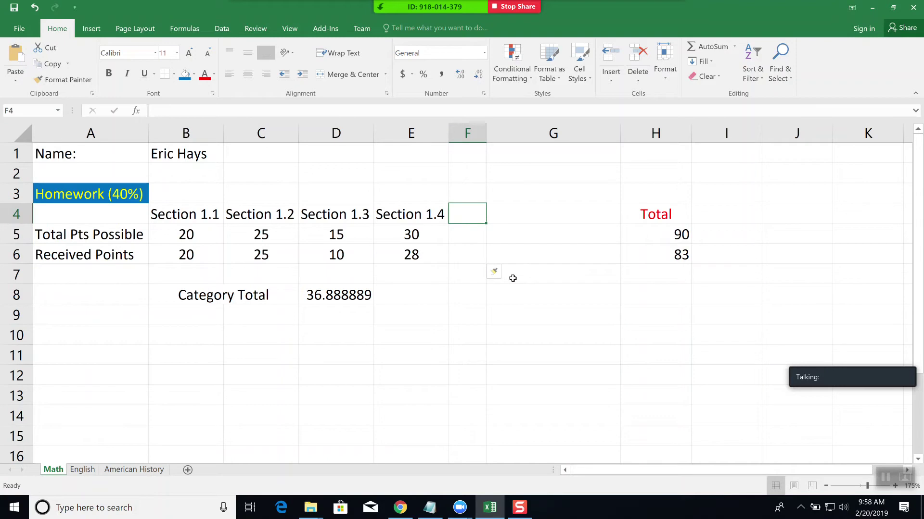
{"action": "type", "text": "Section"}
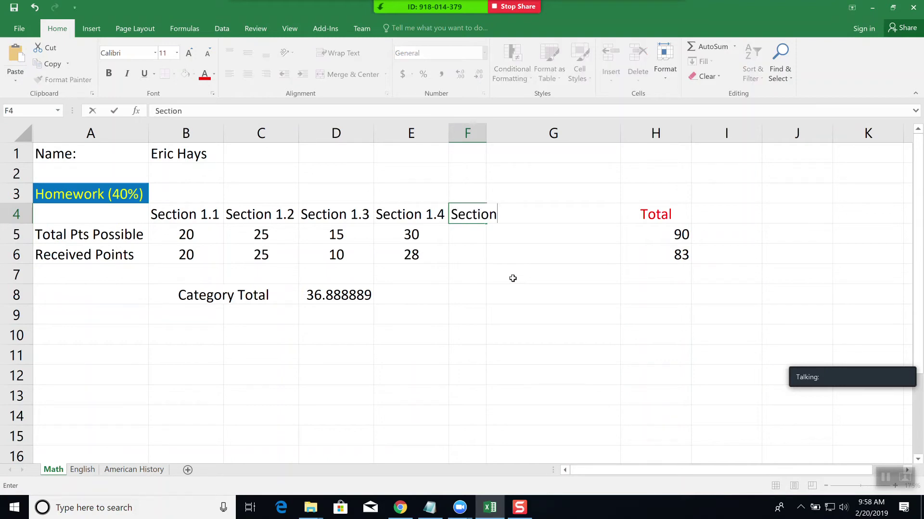
{"action": "type", "text": " 1.5"}
{"action": "key", "text": "Return"}
{"action": "type", "text": "40"}
{"action": "key", "text": "Return"}
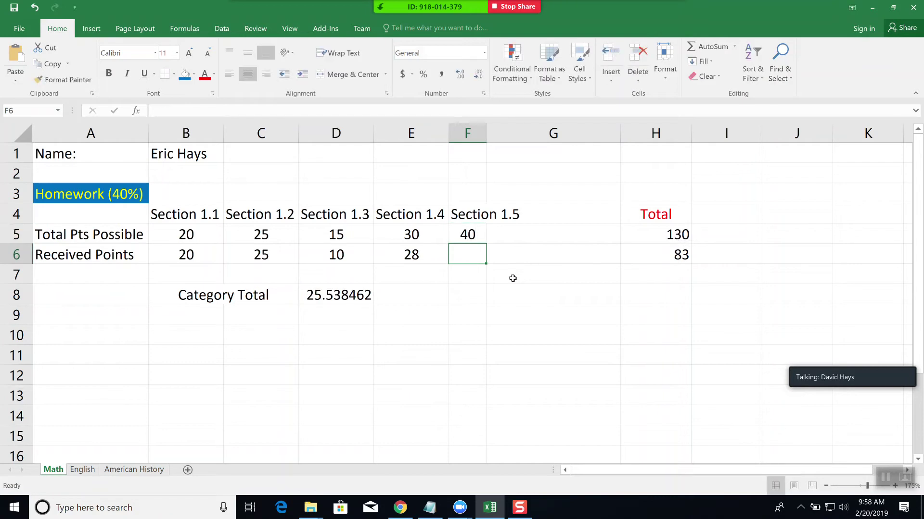
{"action": "type", "text": "28"}
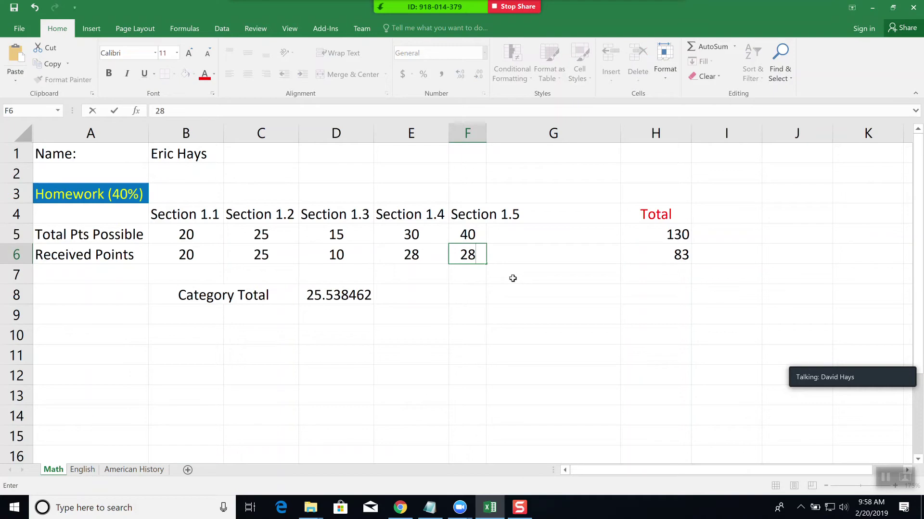
{"action": "key", "text": "Tab"}
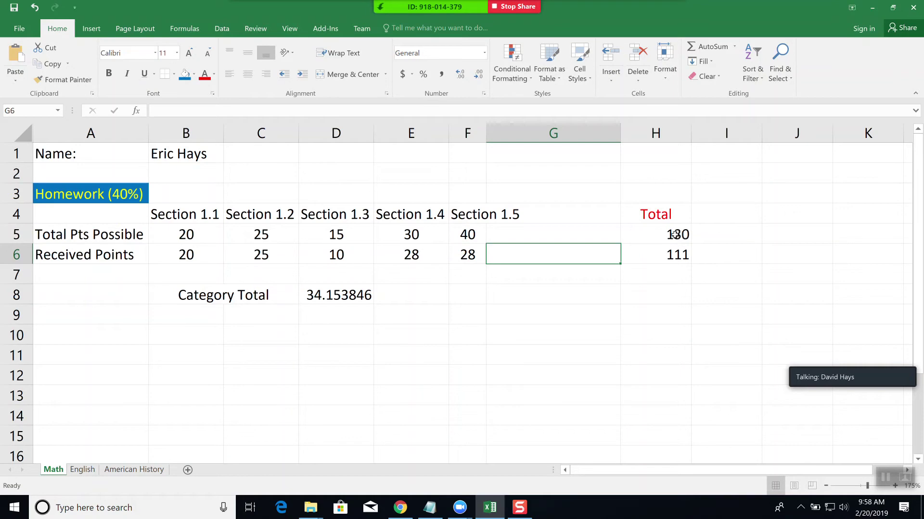
- Narrow the empty column G and widen the Total column H
{"action": "left_click", "coordinate": [674, 235]}
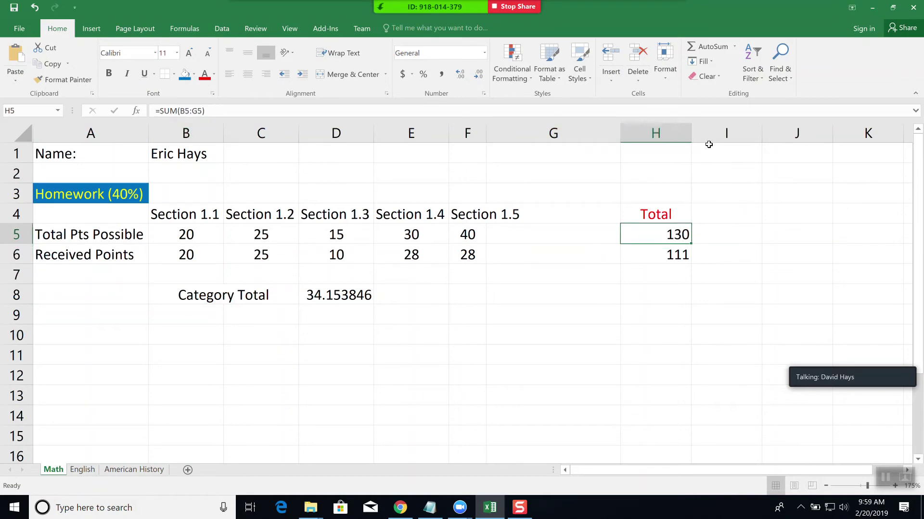
{"action": "left_click_drag", "start_coordinate": [622, 135], "coordinate": [542, 135]}
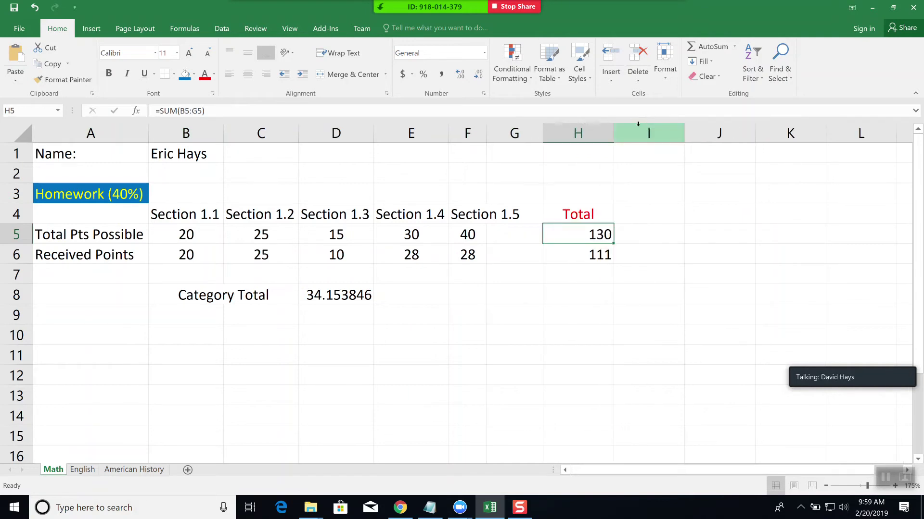
{"action": "left_click_drag", "start_coordinate": [611, 134], "coordinate": [675, 134]}
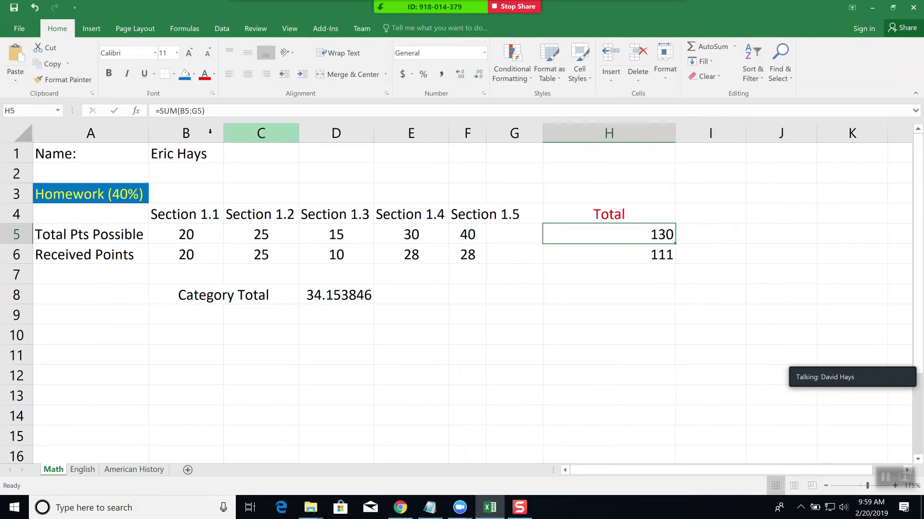
{"action": "left_click", "coordinate": [220, 111]}
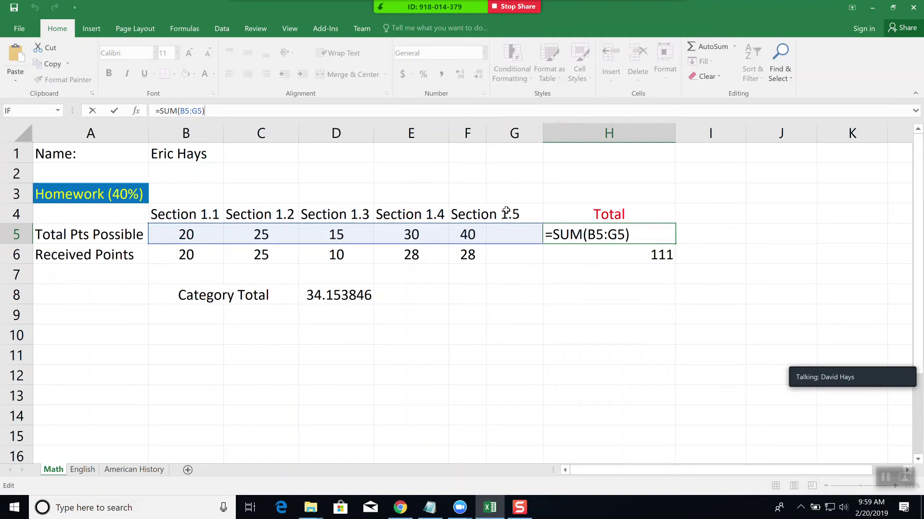
- Correct H5 to =SUM(B5:F5), still showing 130, and select the empty cells G4:G6
{"action": "left_click", "coordinate": [611, 234]}
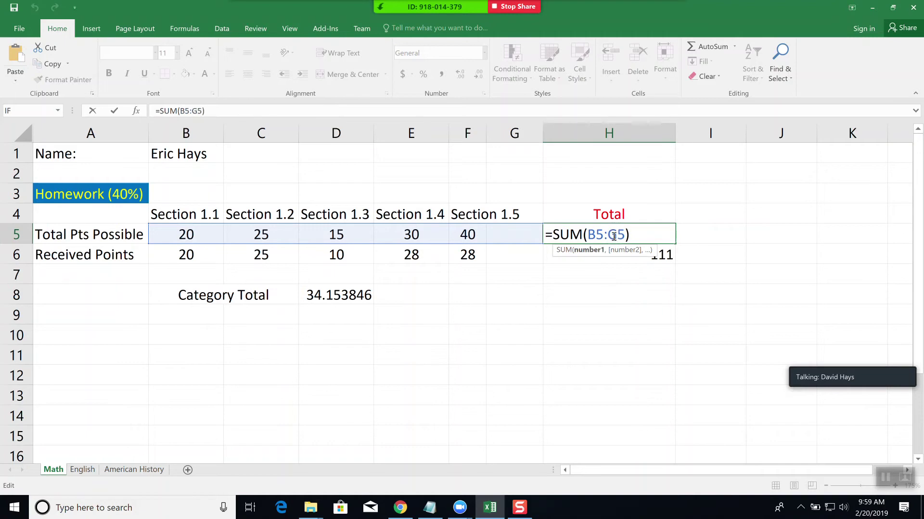
{"action": "type", "text": "F"}
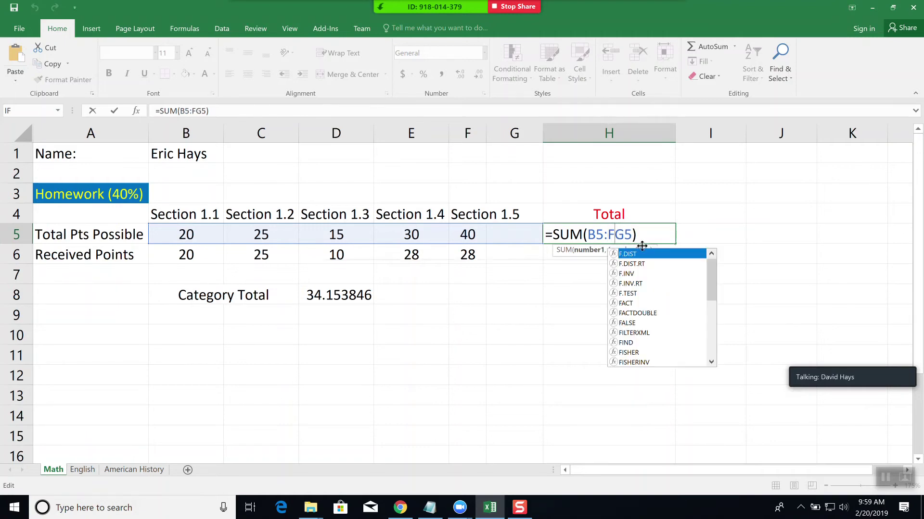
{"action": "key", "text": "Escape"}
{"action": "key", "text": "Delete"}
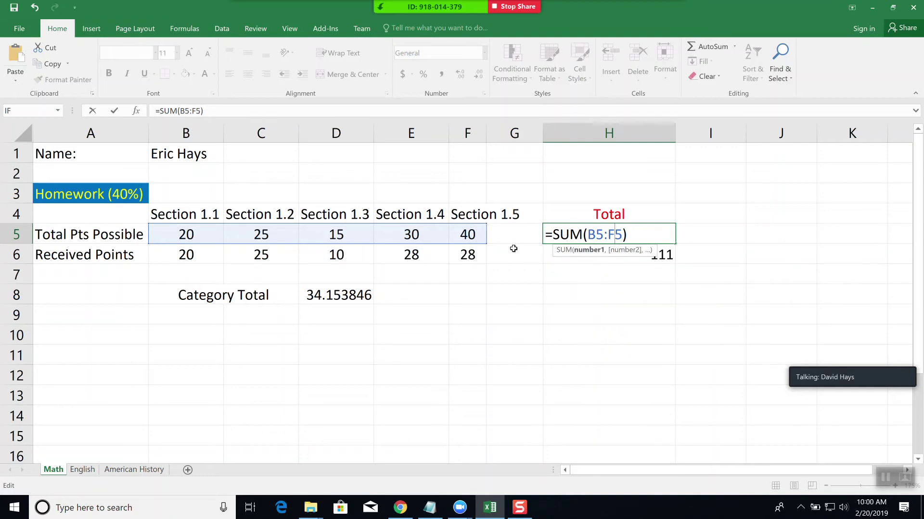
{"action": "key", "text": "Return"}
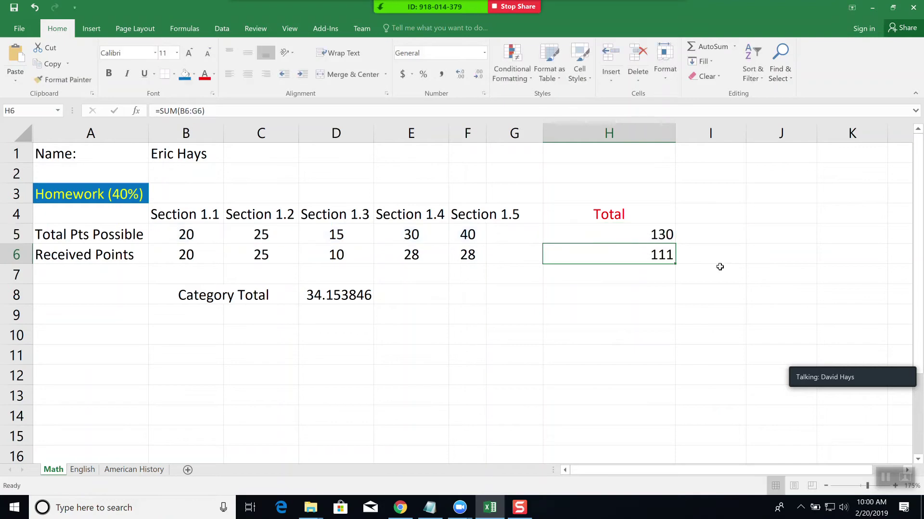
{"action": "left_click_drag", "start_coordinate": [511, 211], "coordinate": [511, 257]}
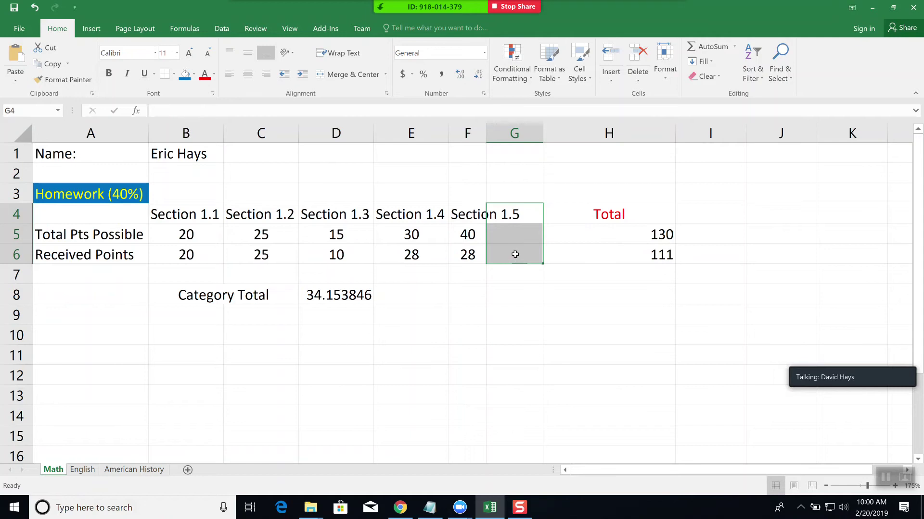
- Insert blank cells at G4:G6, shifting the existing cells down
{"action": "right_click", "coordinate": [515, 262]}
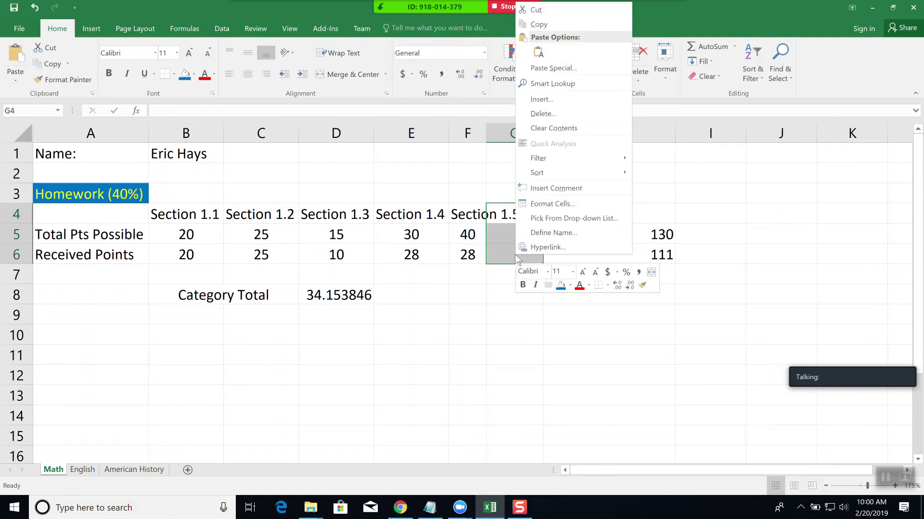
{"action": "left_click", "coordinate": [543, 99]}
{"action": "left_click", "coordinate": [543, 89]}
{"action": "left_click", "coordinate": [529, 139]}
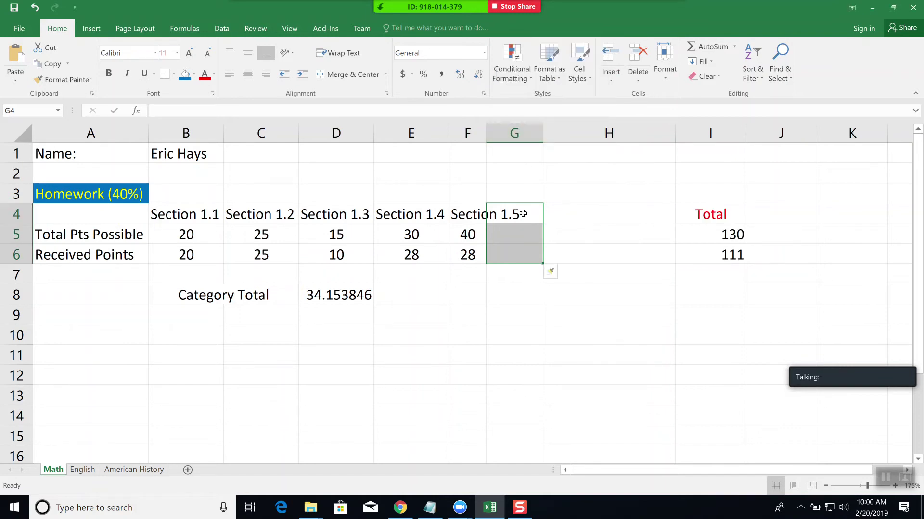
- Enter the Section 1.6 heading with 10 possible and 8 received points, making totals 140 and 119
{"action": "left_click", "coordinate": [521, 214]}
{"action": "type", "text": "S"}
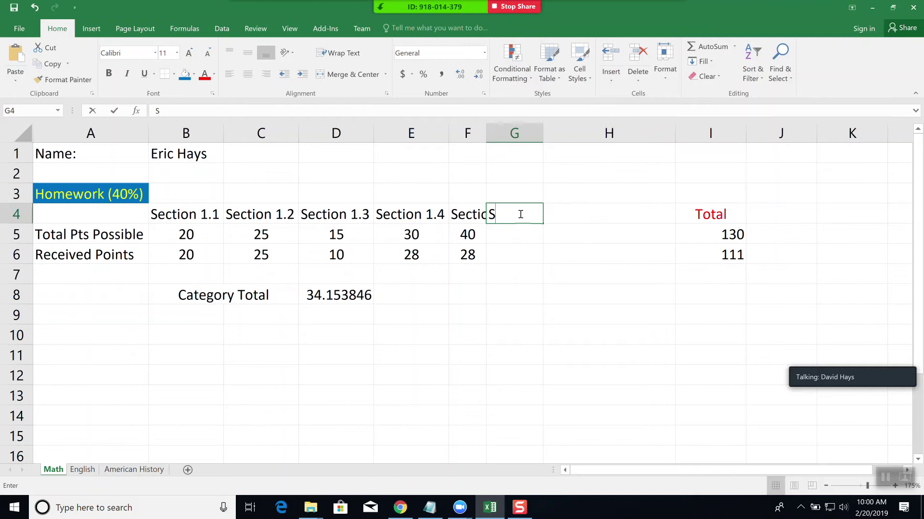
{"action": "type", "text": "ection 1.6"}
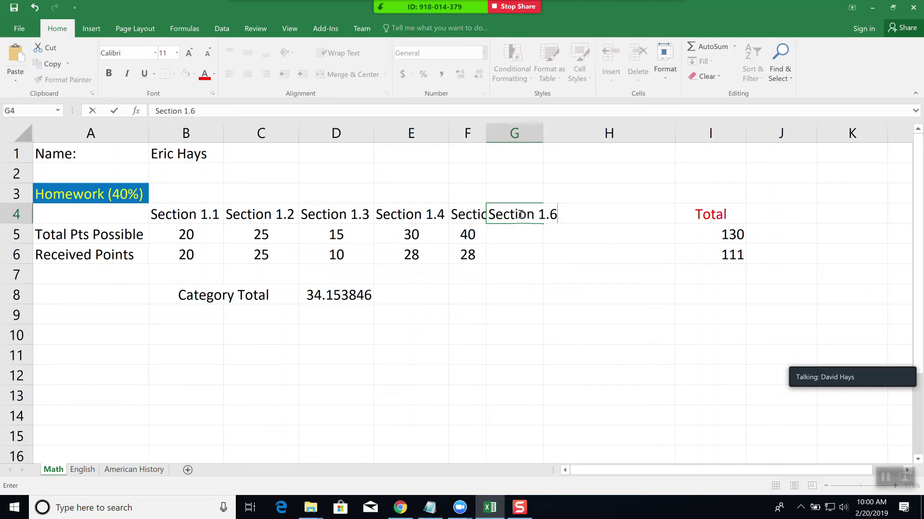
{"action": "key", "text": "Return"}
{"action": "type", "text": "10"}
{"action": "key", "text": "Return"}
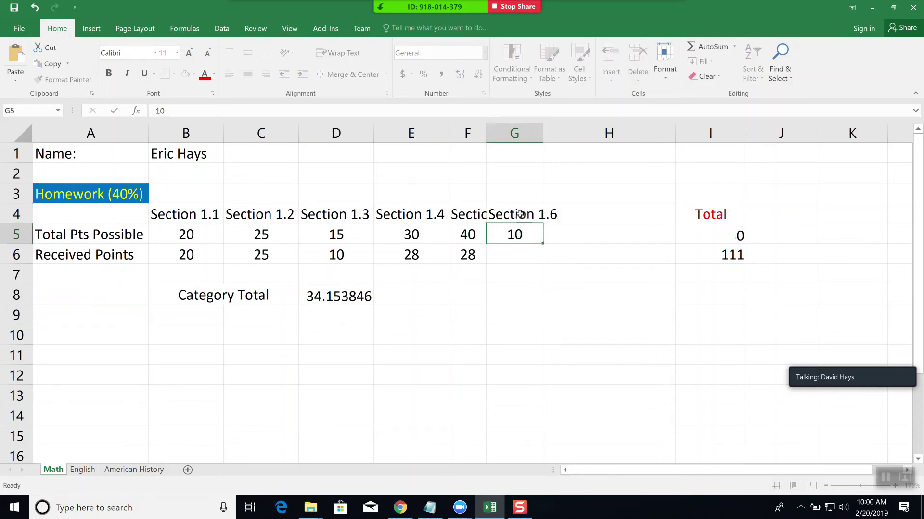
{"action": "type", "text": "8"}
{"action": "key", "text": "Return"}
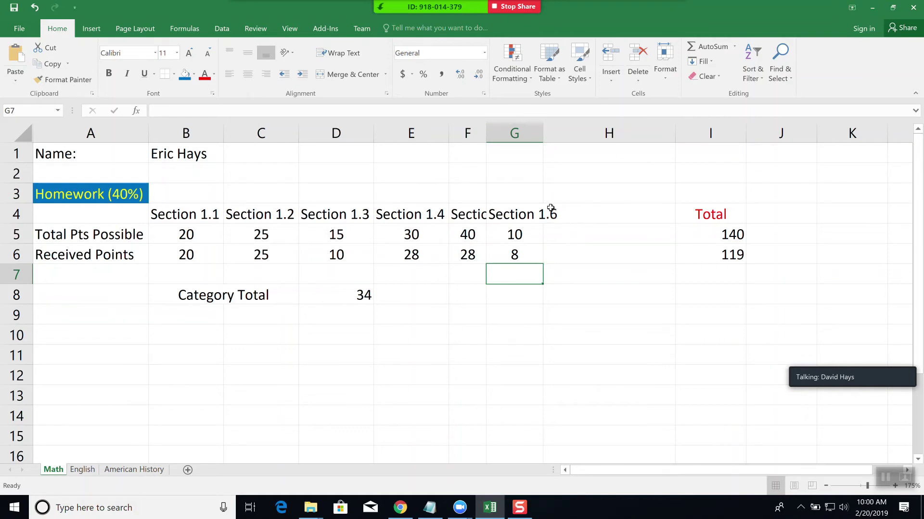
{"action": "left_click", "coordinate": [737, 234]}
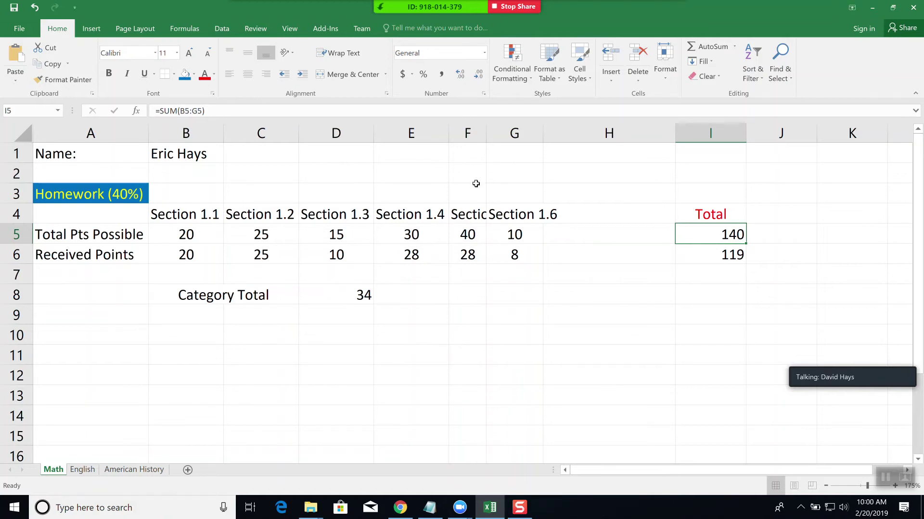
- Auto-fit columns F and G to their Section headings and narrow the empty column H
{"action": "double_click", "coordinate": [486, 134]}
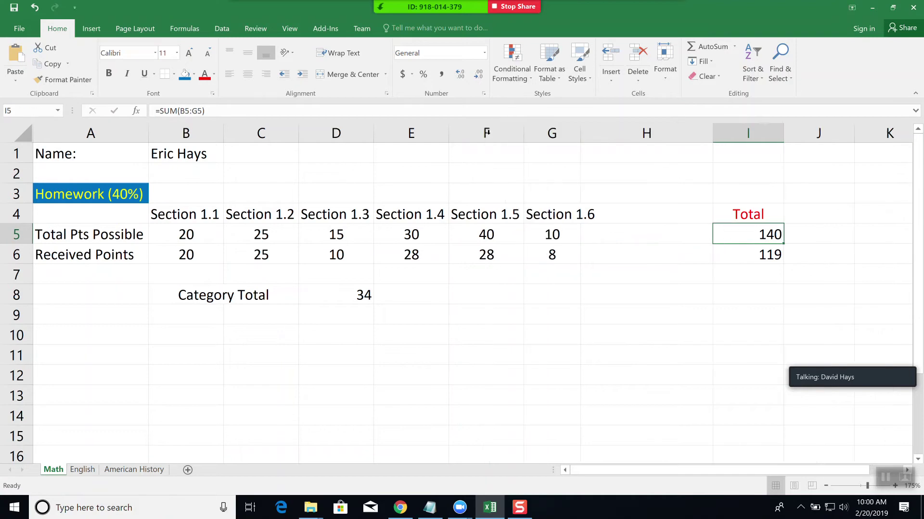
{"action": "double_click", "coordinate": [581, 131]}
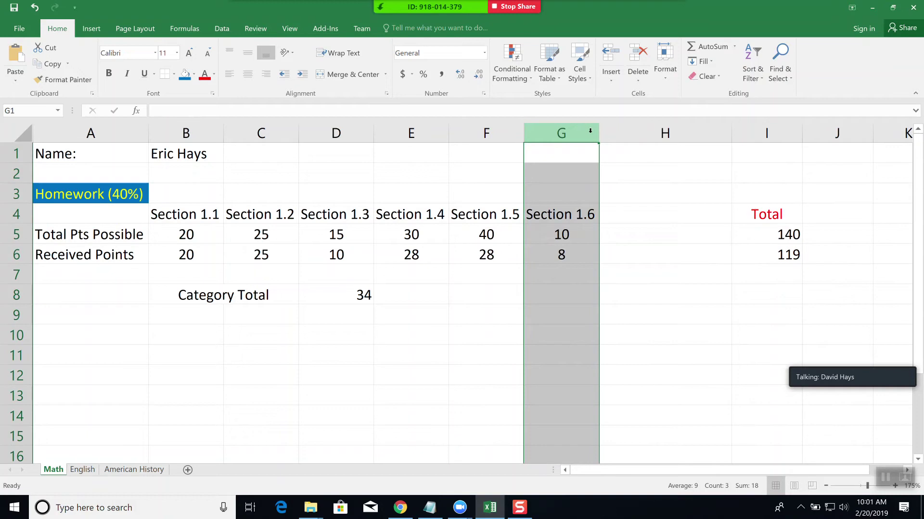
{"action": "left_click", "coordinate": [654, 195]}
{"action": "left_click_drag", "start_coordinate": [731, 132], "coordinate": [628, 133]}
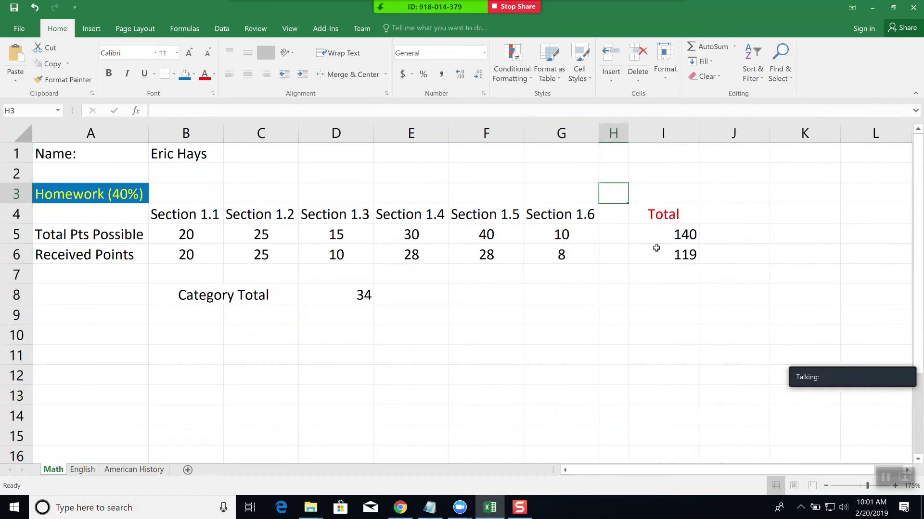
- Check the I5 and I6 totals, with I6 =SUM(B6:H6) giving 119, and auto-fit column I
{"action": "left_click", "coordinate": [687, 232]}
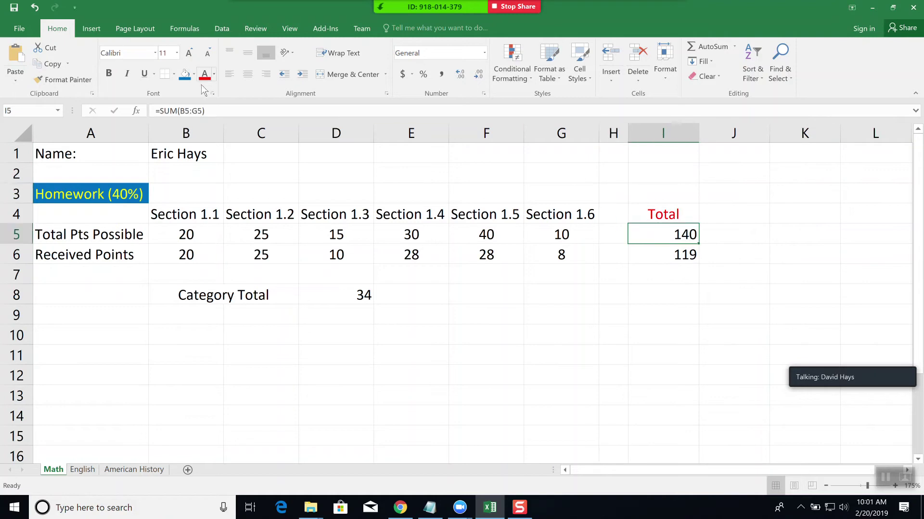
{"action": "left_click", "coordinate": [207, 110]}
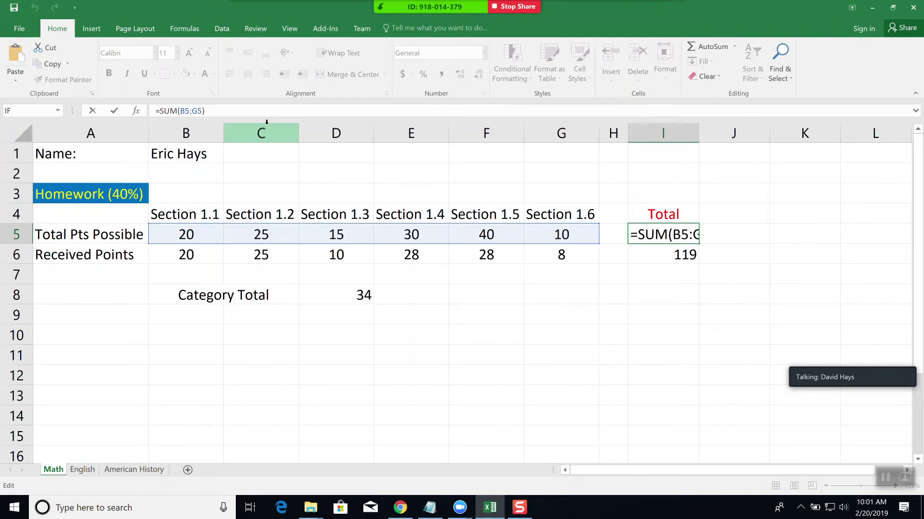
{"action": "left_click", "coordinate": [680, 258]}
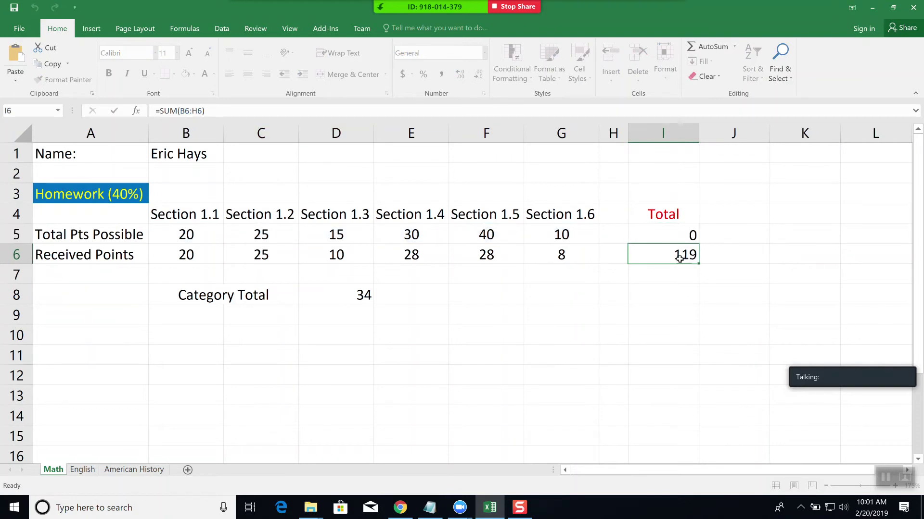
{"action": "left_click", "coordinate": [221, 109]}
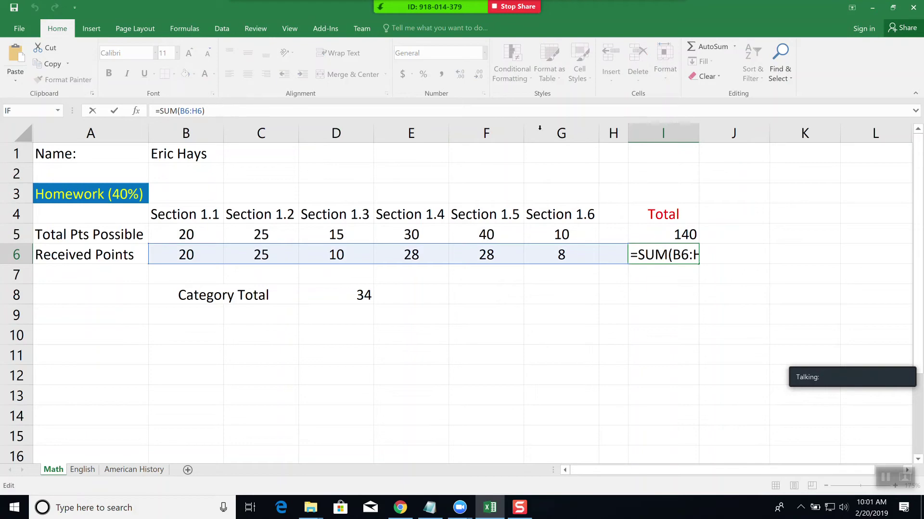
{"action": "left_click_drag", "start_coordinate": [663, 134], "coordinate": [711, 140]}
{"action": "left_click", "coordinate": [713, 174]}
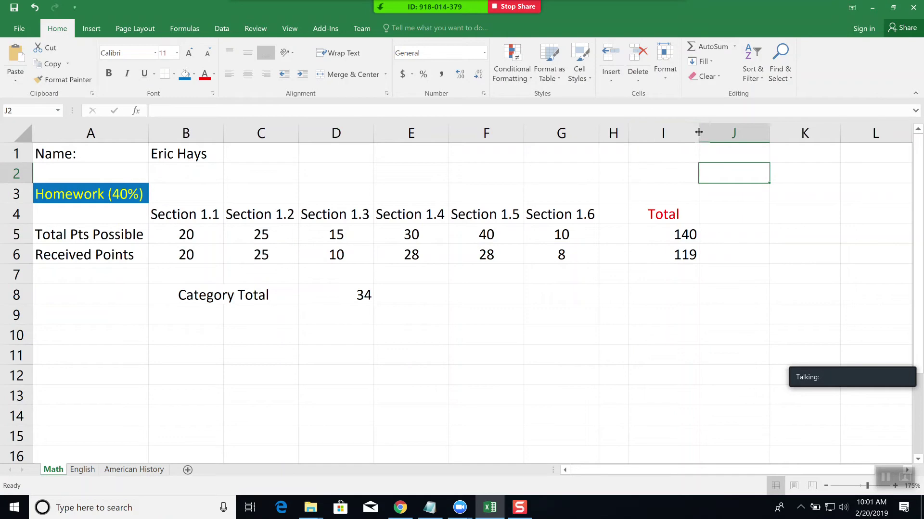
{"action": "left_click_drag", "start_coordinate": [699, 132], "coordinate": [736, 144]}
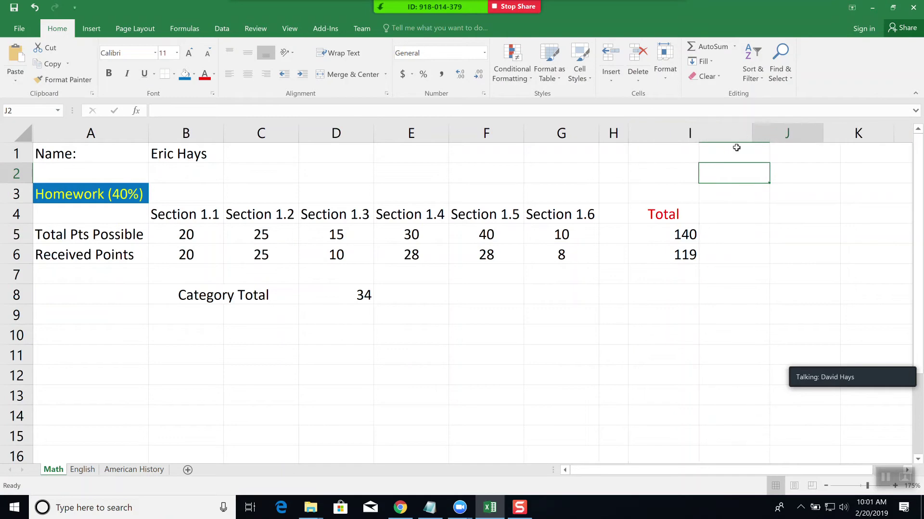
{"action": "left_click", "coordinate": [701, 251]}
{"action": "left_click", "coordinate": [217, 110]}
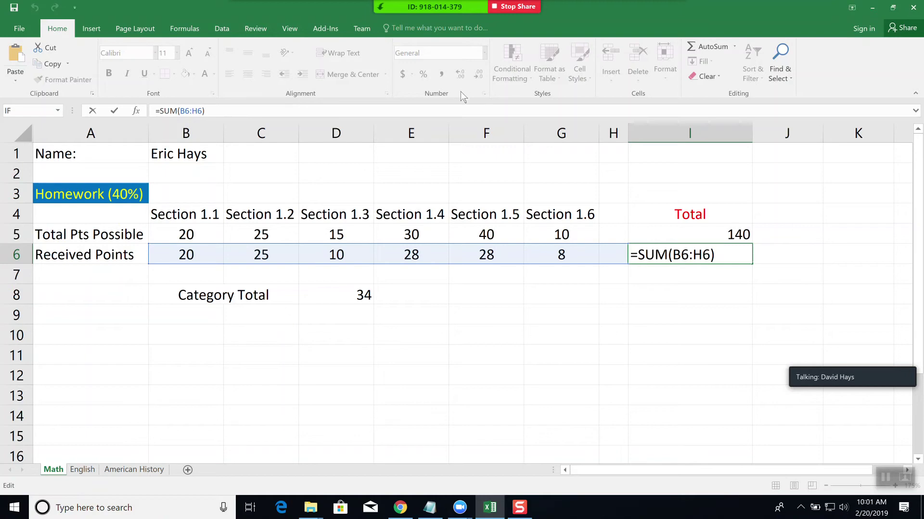
{"action": "key", "text": "ctrl+Return"}
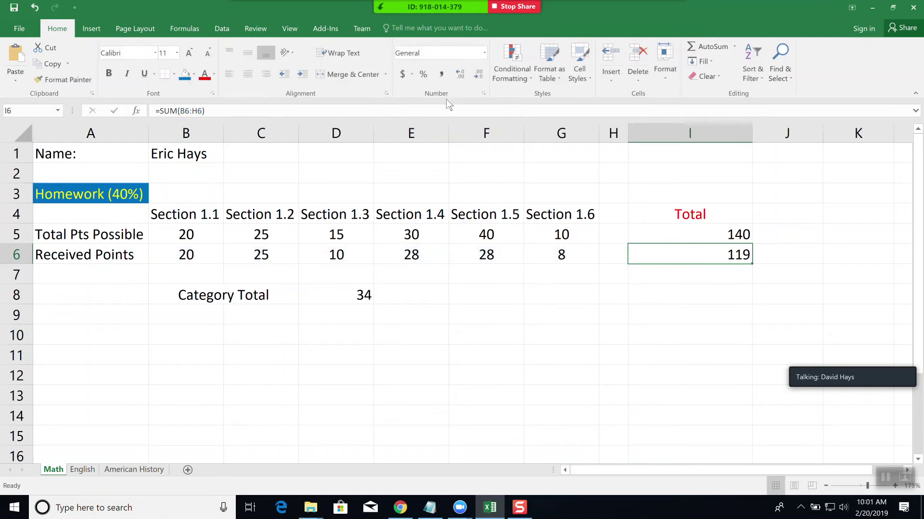
{"action": "double_click", "coordinate": [751, 131]}
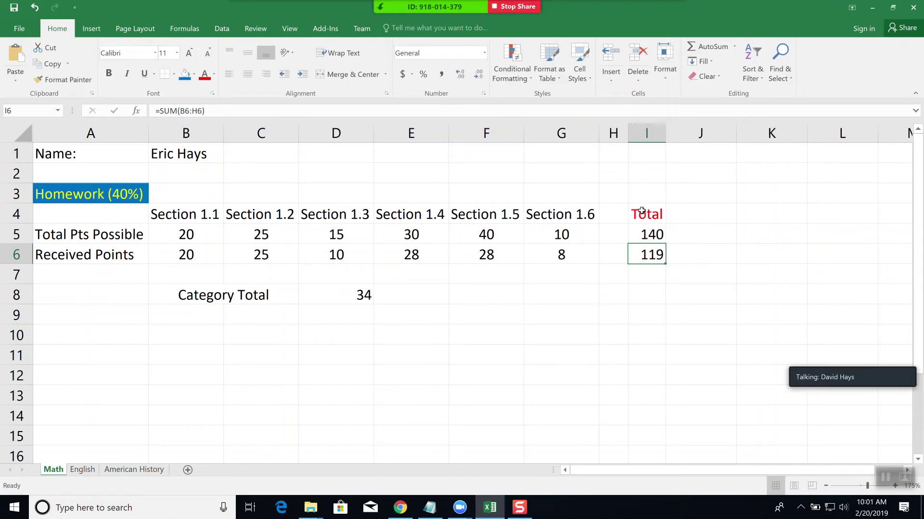
- Center the Total heading and its 140 and 119 values in I4:I6
{"action": "left_click_drag", "start_coordinate": [641, 211], "coordinate": [645, 255]}
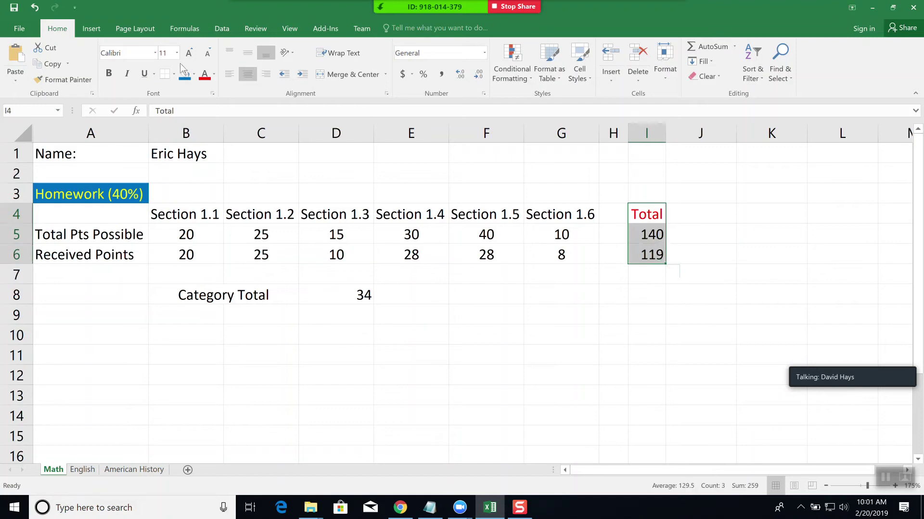
{"action": "left_click", "coordinate": [247, 74]}
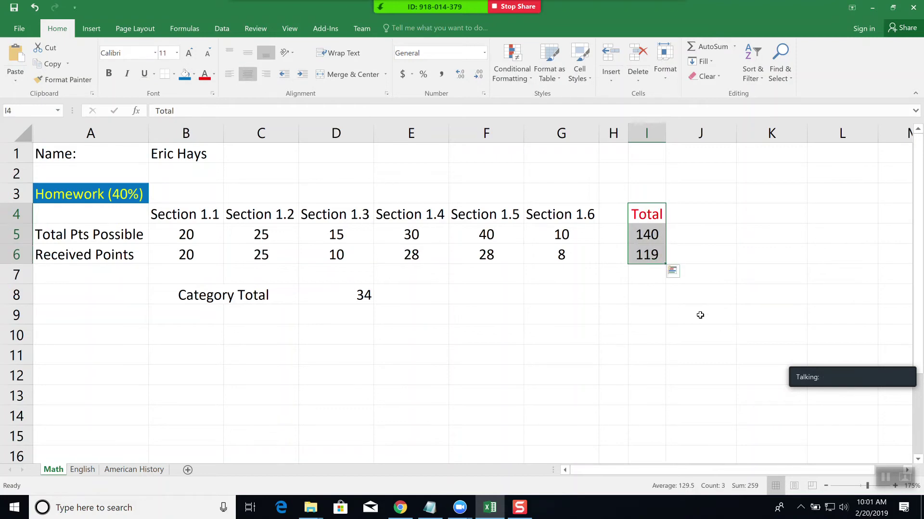
{"action": "left_click", "coordinate": [637, 310]}
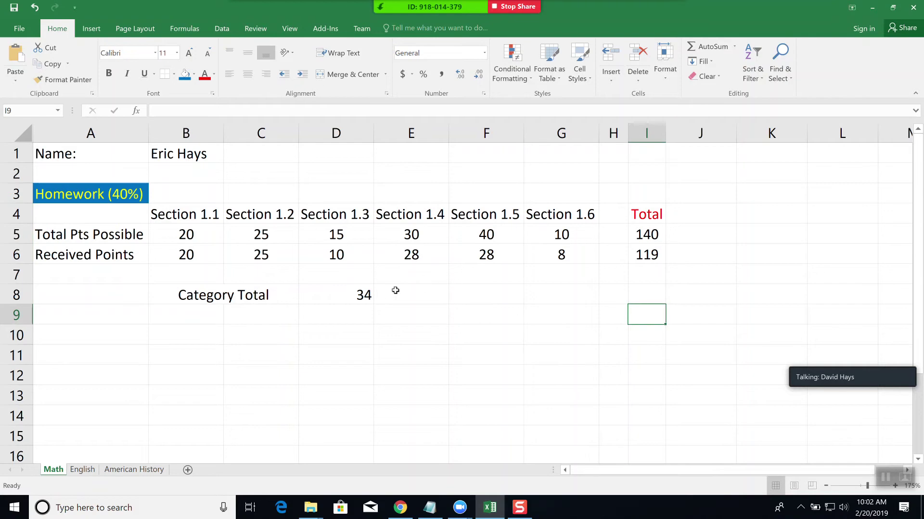
- Review the D8 Category Total formula and the Section 1.6 and 1.5 received points
{"action": "left_click", "coordinate": [357, 298]}
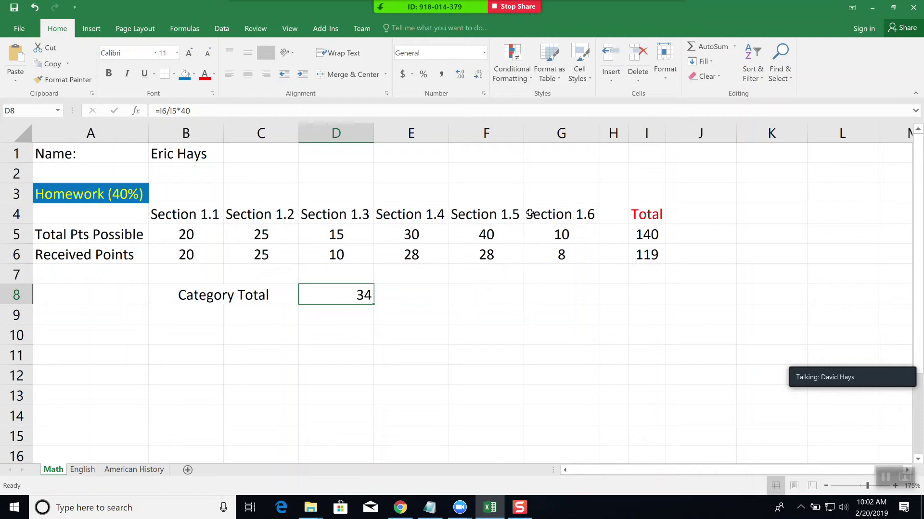
{"action": "left_click", "coordinate": [563, 256]}
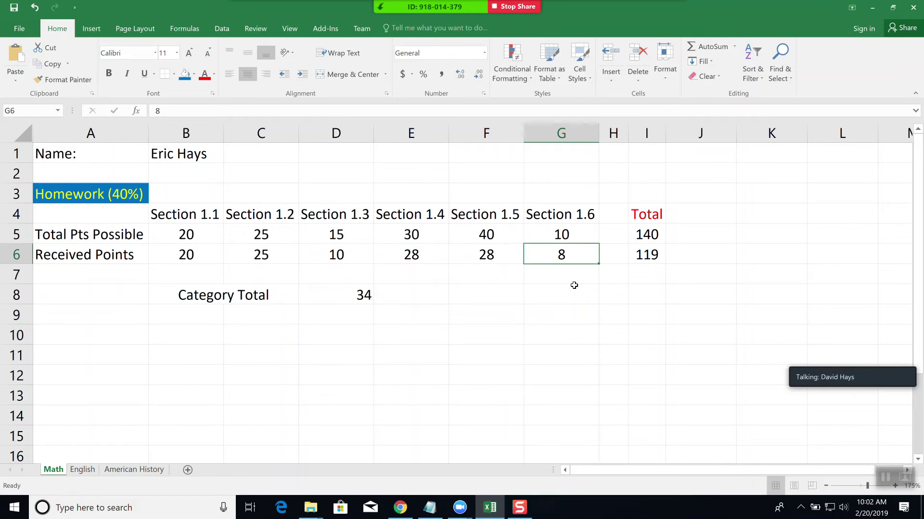
{"action": "key", "text": "Left"}
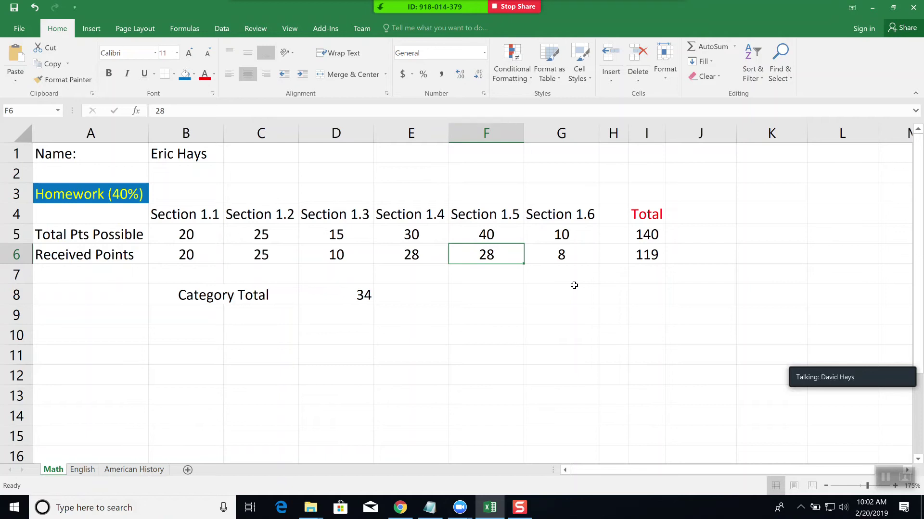
- Enter 35 received points for Section 1.5 in F6 and 8.7 for Section 1.6
{"action": "type", "text": "35"}
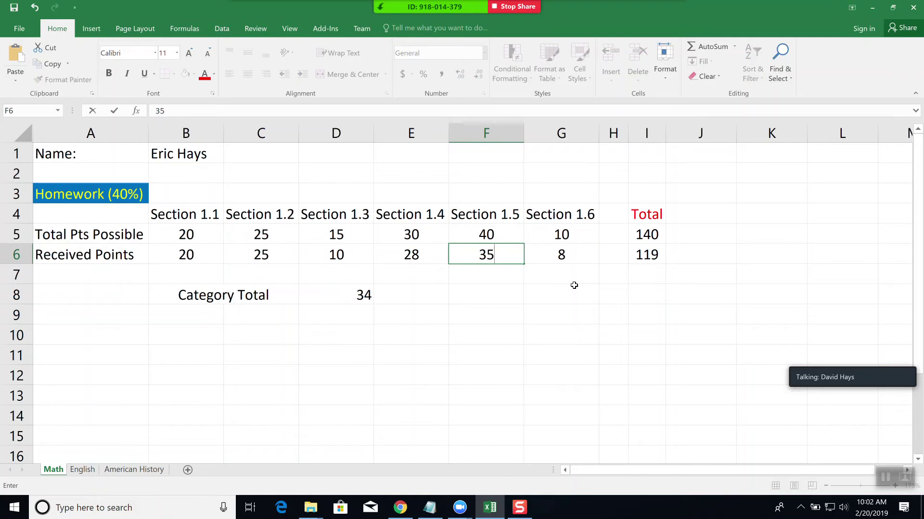
{"action": "key", "text": "Tab"}
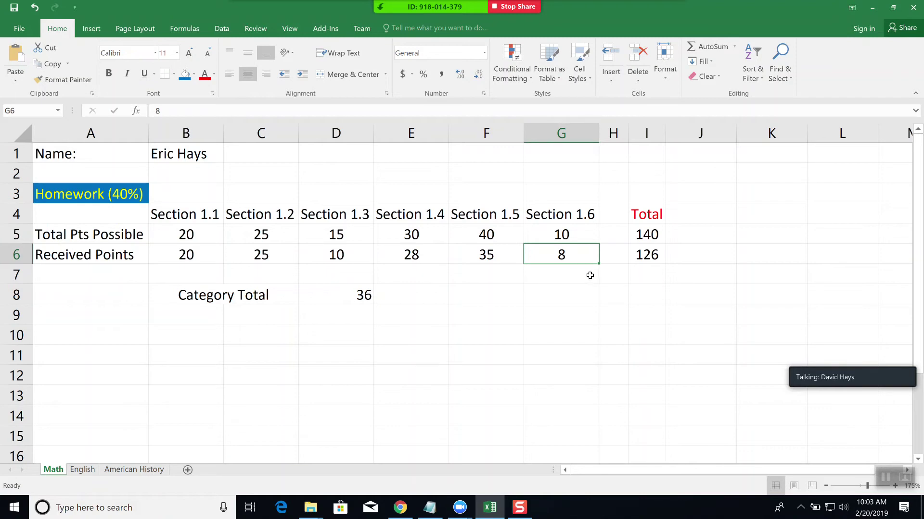
{"action": "type", "text": "8.7"}
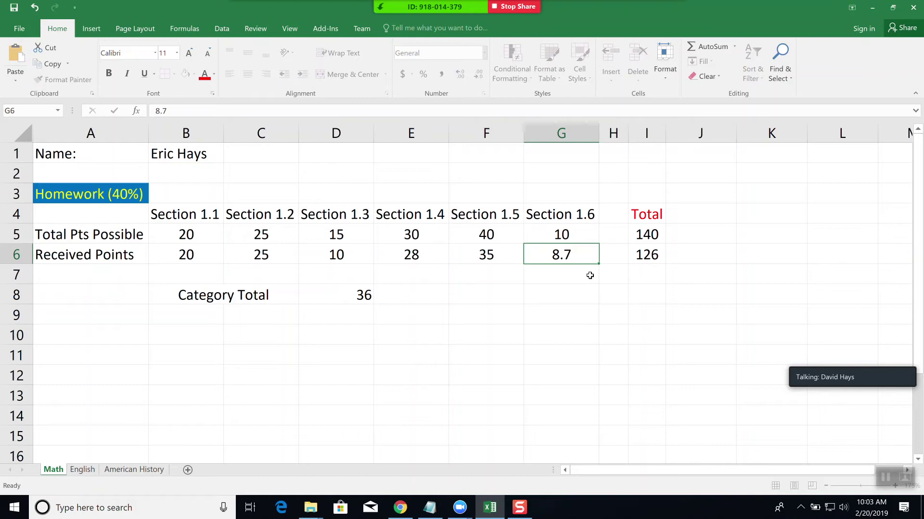
{"action": "key", "text": "Return"}
{"action": "key", "text": "Left"}
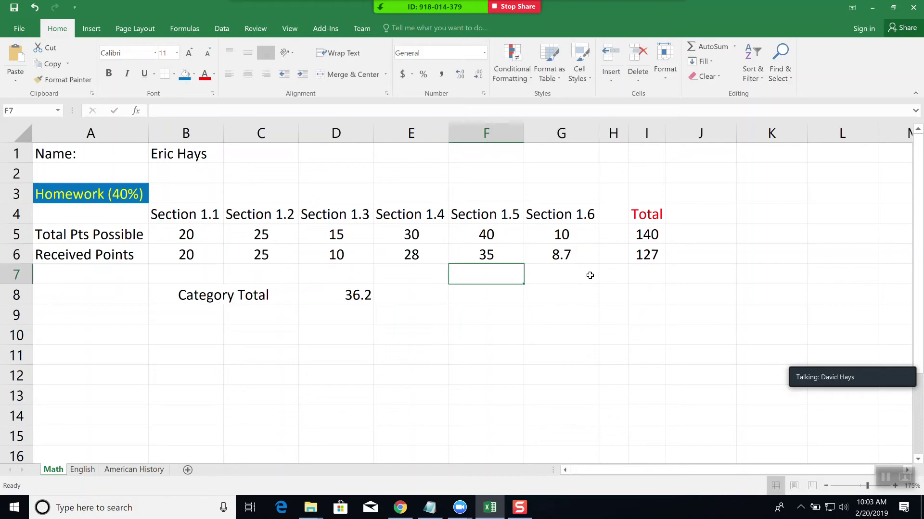
- Change the Section 1.6 received points in G6 to 8, then 1, and finally 2
{"action": "left_click", "coordinate": [569, 251]}
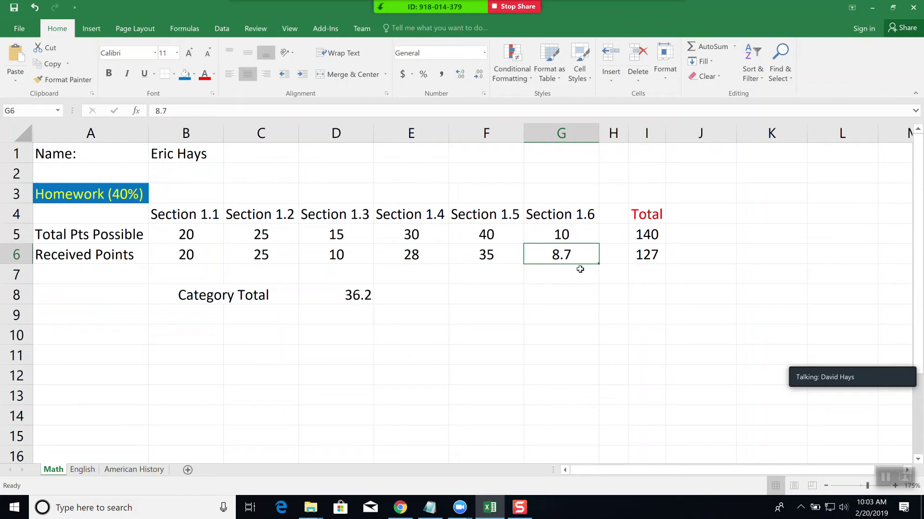
{"action": "type", "text": "8"}
{"action": "key", "text": "Return"}
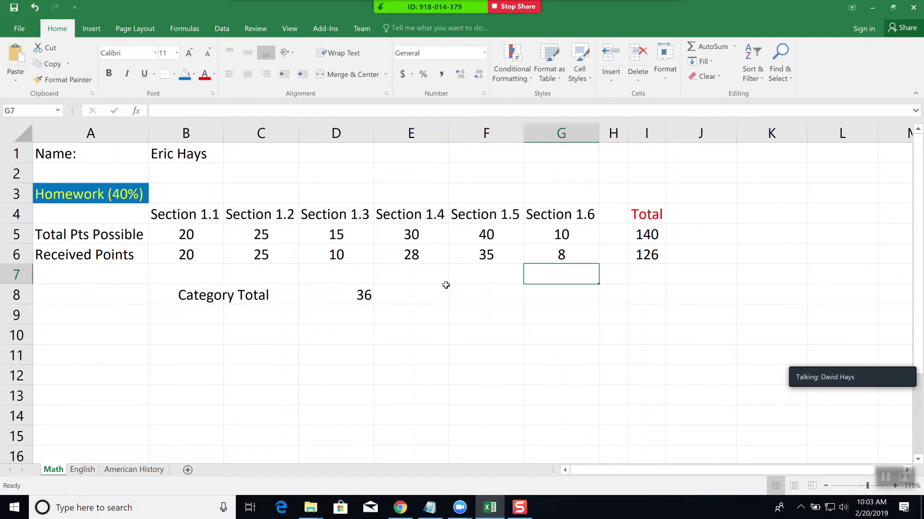
{"action": "left_click", "coordinate": [567, 250]}
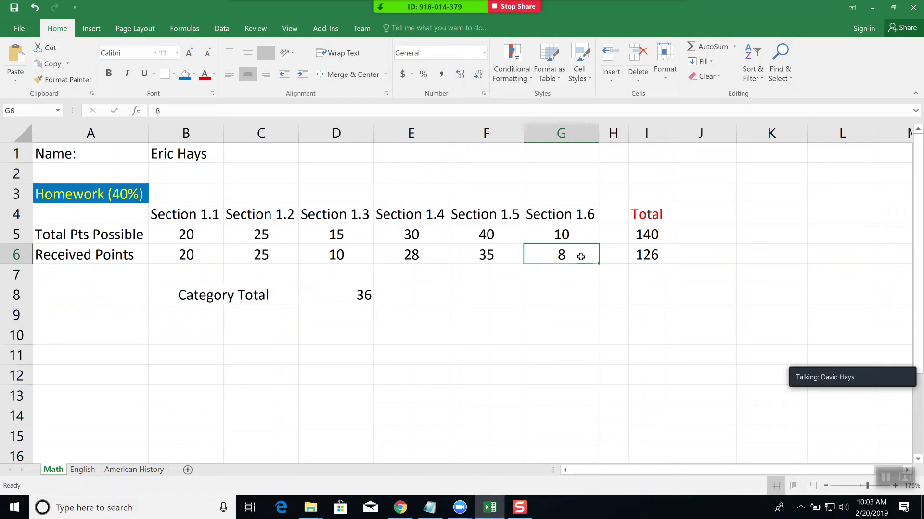
{"action": "type", "text": "1"}
{"action": "key", "text": "Return"}
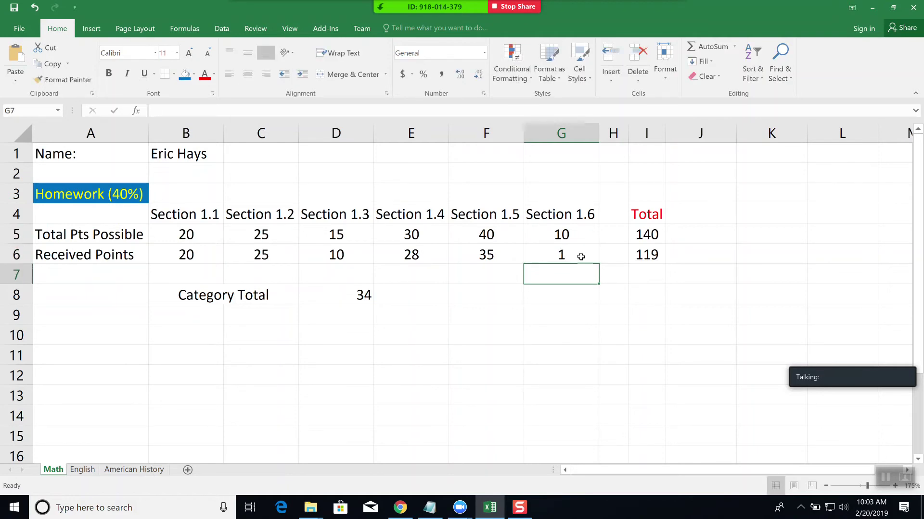
{"action": "left_click", "coordinate": [581, 257]}
{"action": "type", "text": "2"}
{"action": "key", "text": "Return"}
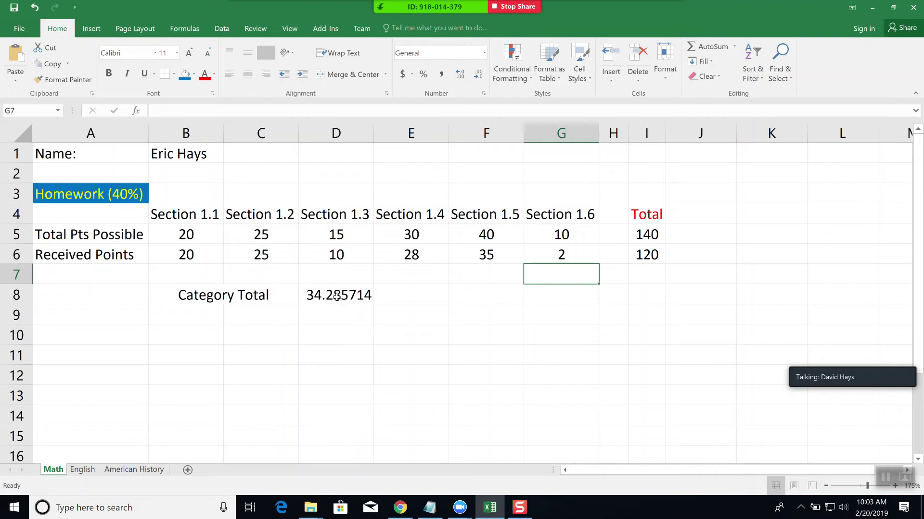
- Select the D8 Category Total and view the number format list without changing it
{"action": "left_click", "coordinate": [336, 295]}
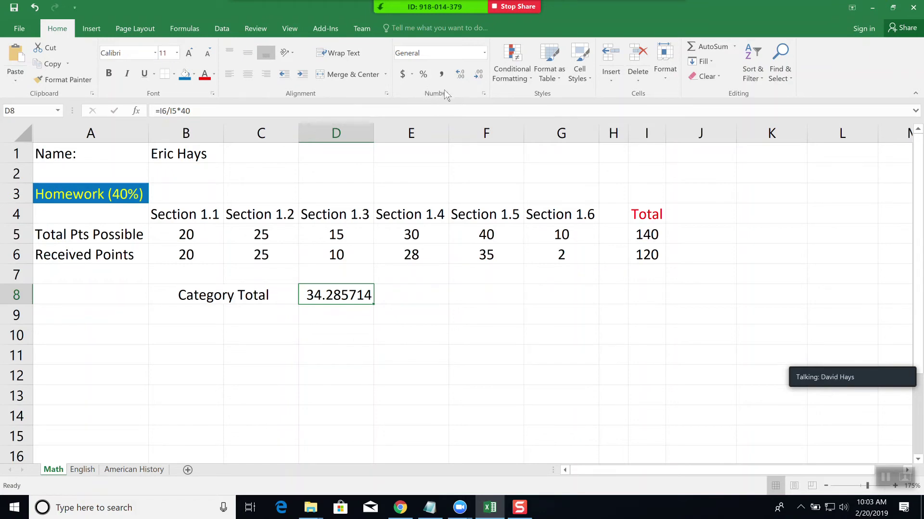
{"action": "left_click", "coordinate": [484, 54]}
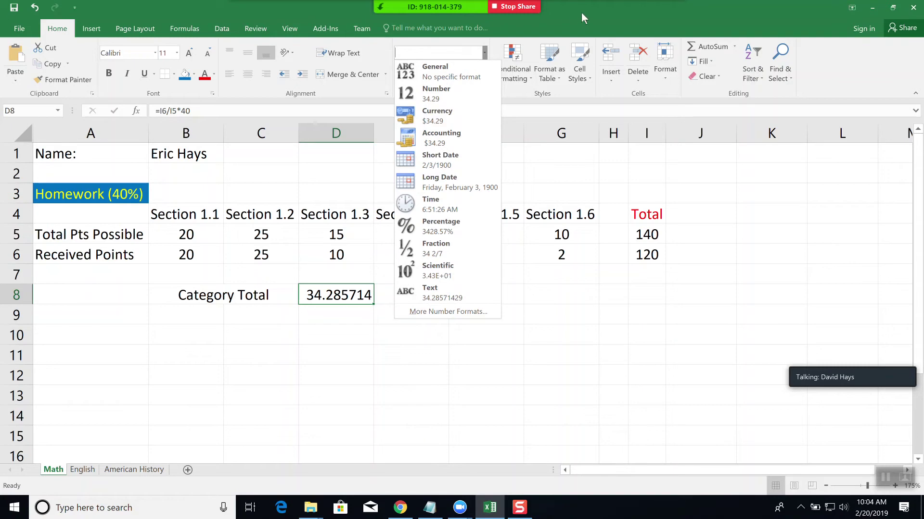
{"action": "left_click", "coordinate": [599, 10]}
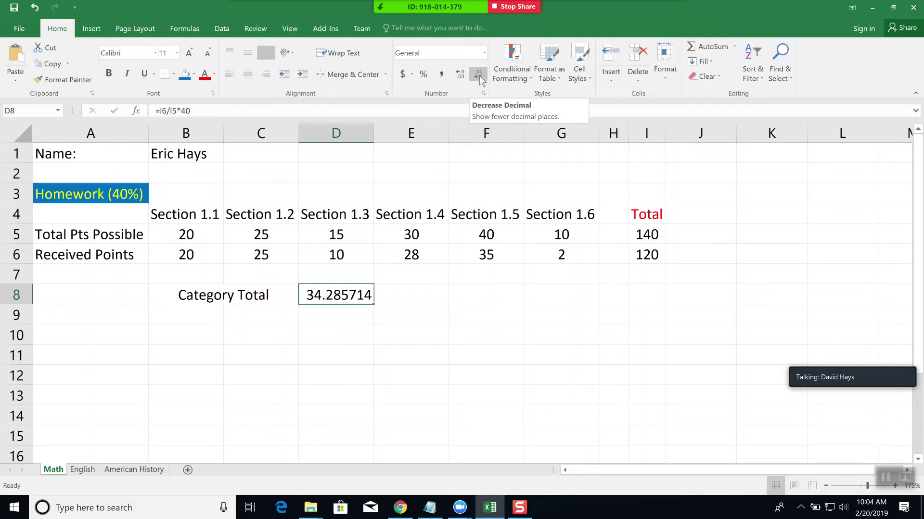
- Reduce the Category Total to a whole number, then add back three decimal places
{"action": "left_click", "coordinate": [480, 77]}
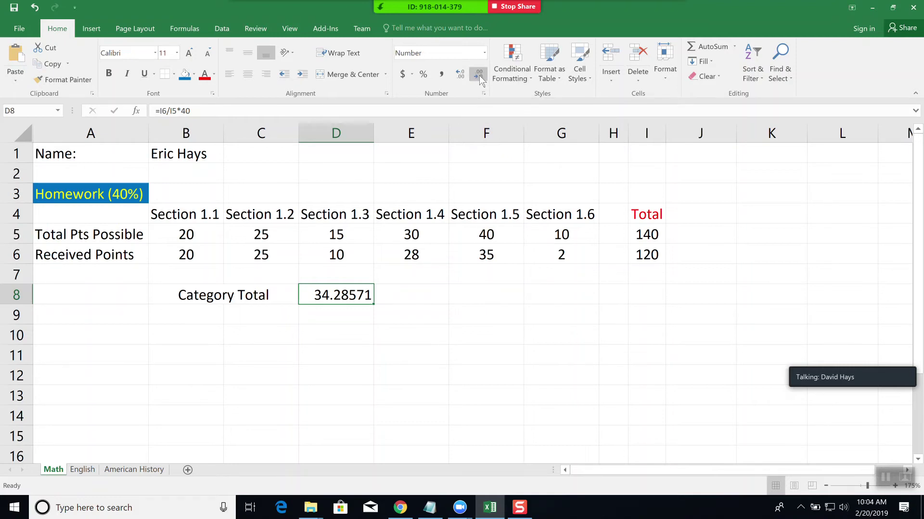
{"action": "left_click", "coordinate": [479, 77]}
{"action": "left_click", "coordinate": [480, 77]}
{"action": "left_click", "coordinate": [480, 77]}
{"action": "left_click", "coordinate": [479, 77]}
{"action": "left_click", "coordinate": [479, 77]}
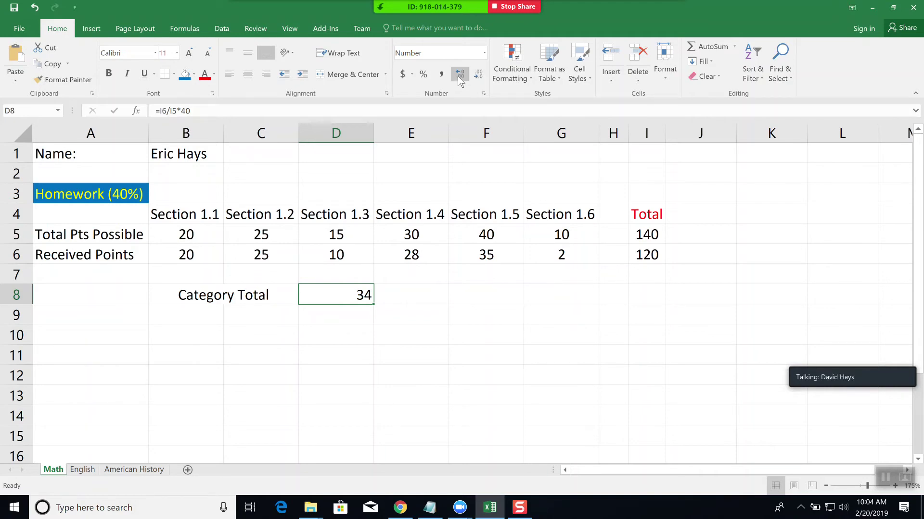
{"action": "left_click", "coordinate": [460, 77]}
{"action": "left_click", "coordinate": [461, 76]}
{"action": "left_click", "coordinate": [463, 76]}
- Apply Percent Style to D8 and change the formula's multiplier from 40 to .40
{"action": "left_click", "coordinate": [481, 76]}
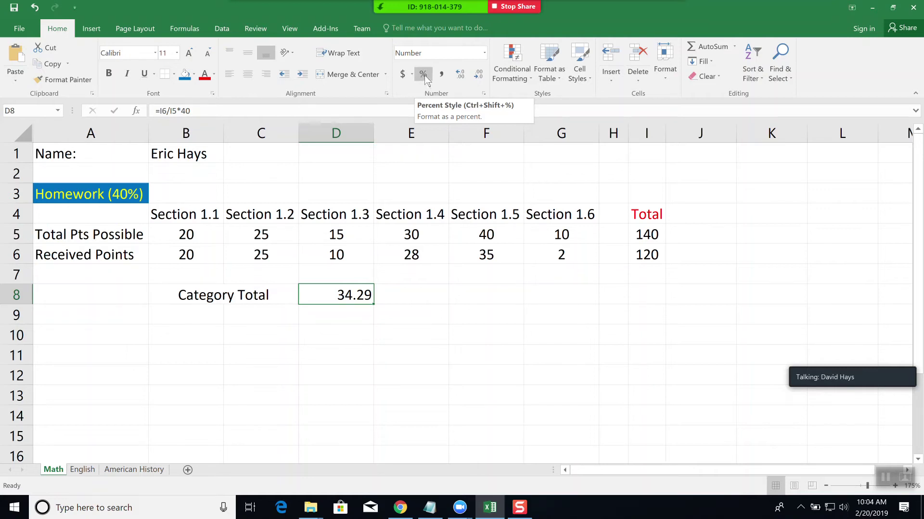
{"action": "left_click", "coordinate": [424, 75]}
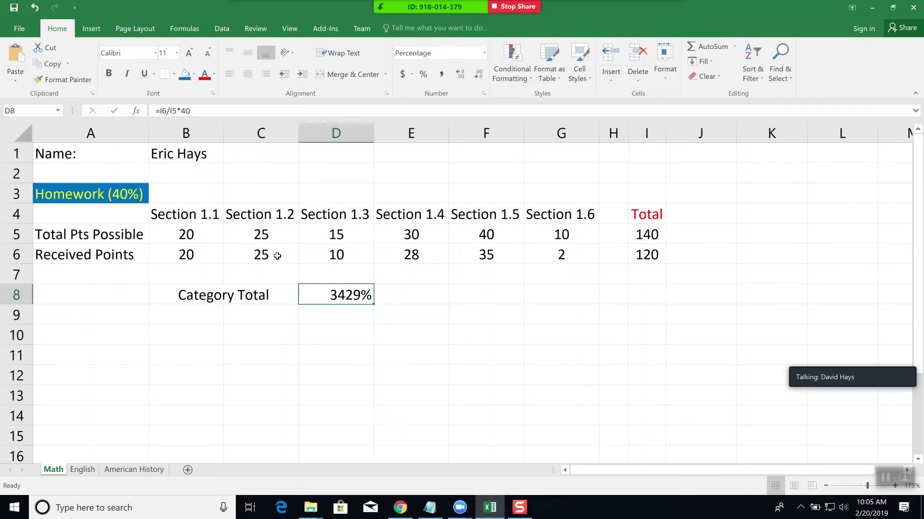
{"action": "left_click", "coordinate": [207, 111]}
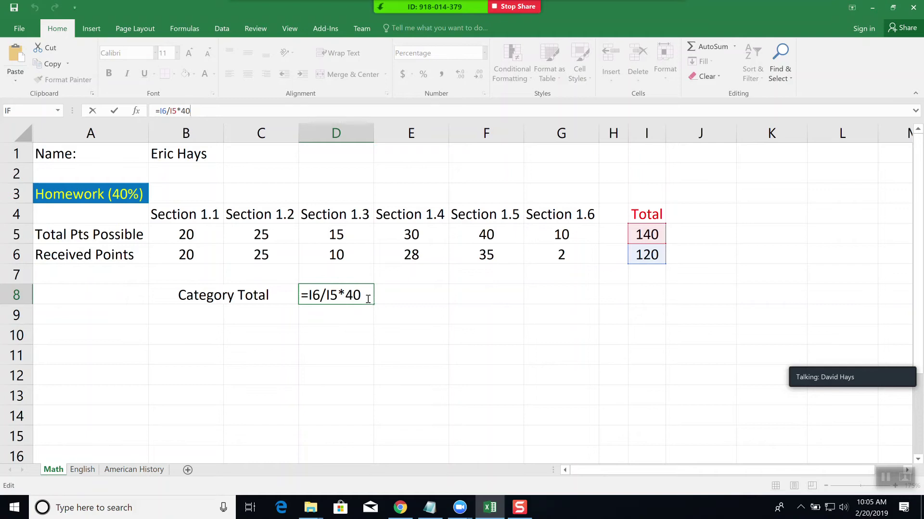
{"action": "left_click", "coordinate": [185, 109]}
{"action": "type", "text": "."}
{"action": "key", "text": "Return"}
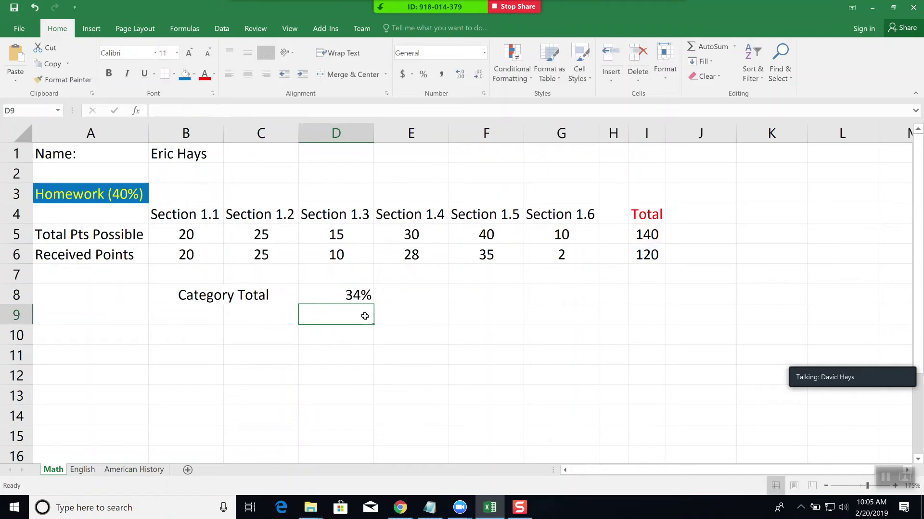
- Add two decimal places so the Category Total reads 34.29%
{"action": "left_click", "coordinate": [345, 295]}
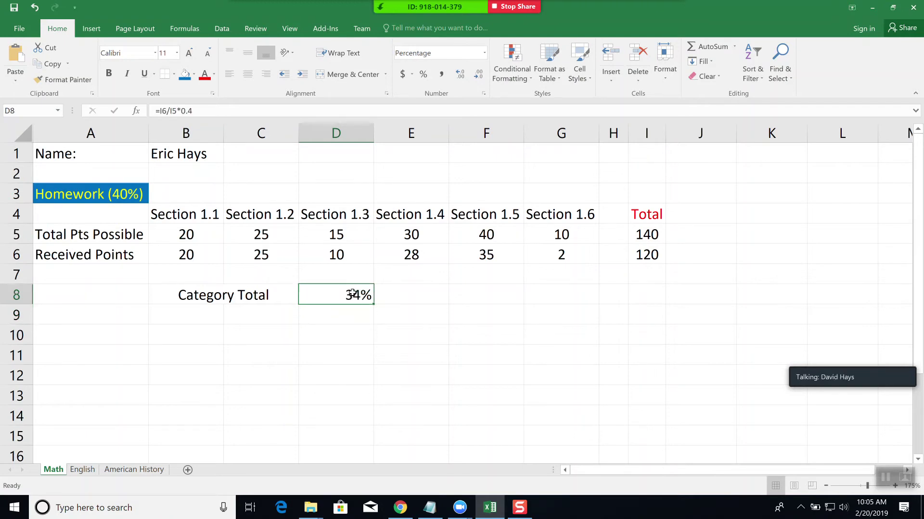
{"action": "left_click", "coordinate": [458, 76]}
{"action": "left_click", "coordinate": [461, 73]}
{"action": "left_click", "coordinate": [336, 331]}
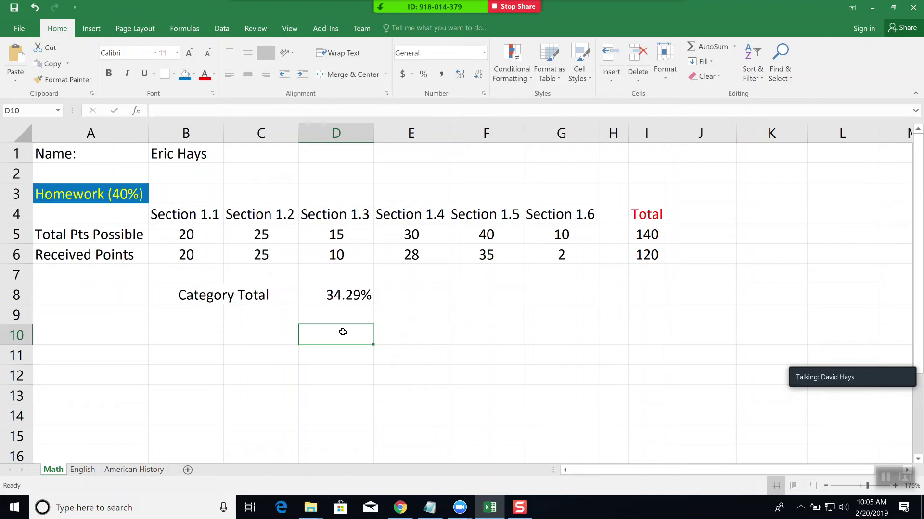
{"action": "key", "text": "Left"}
{"action": "key", "text": "Left"}
{"action": "key", "text": "Left"}
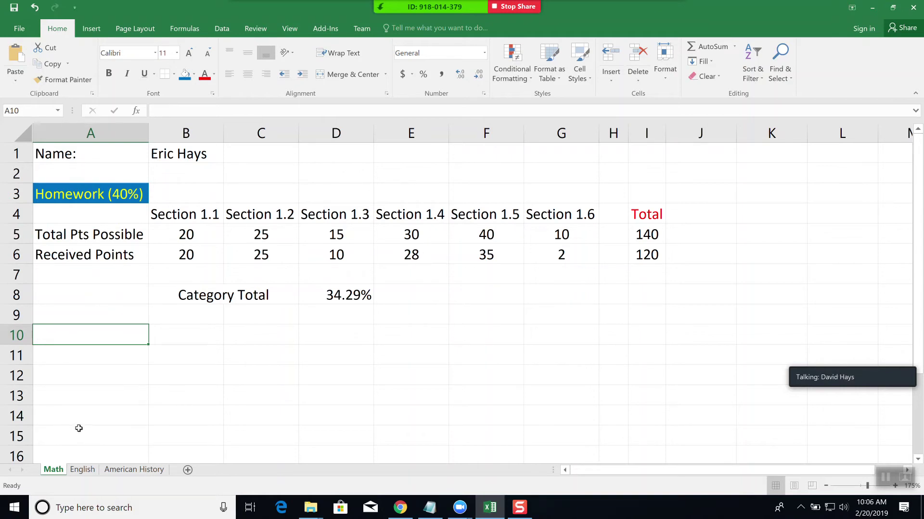
{"action": "type", "text": "Tests (50%)"}
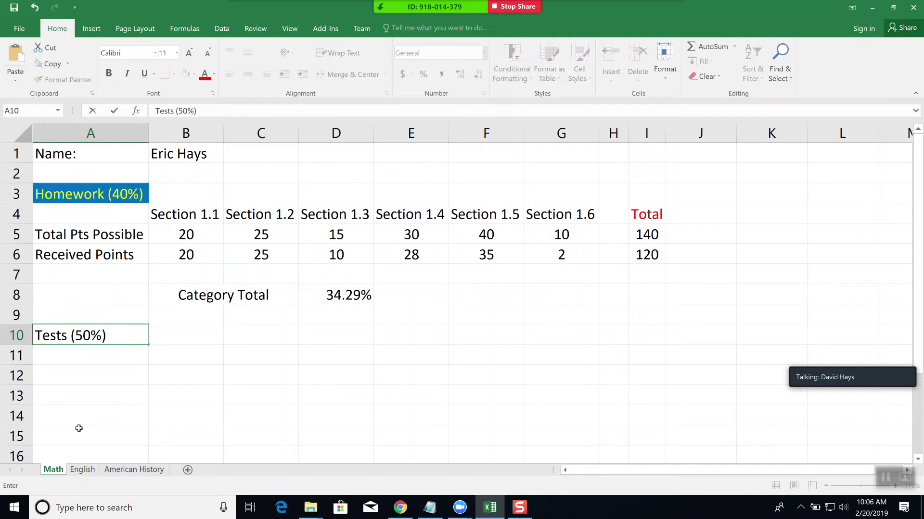
{"action": "key", "text": "Return"}
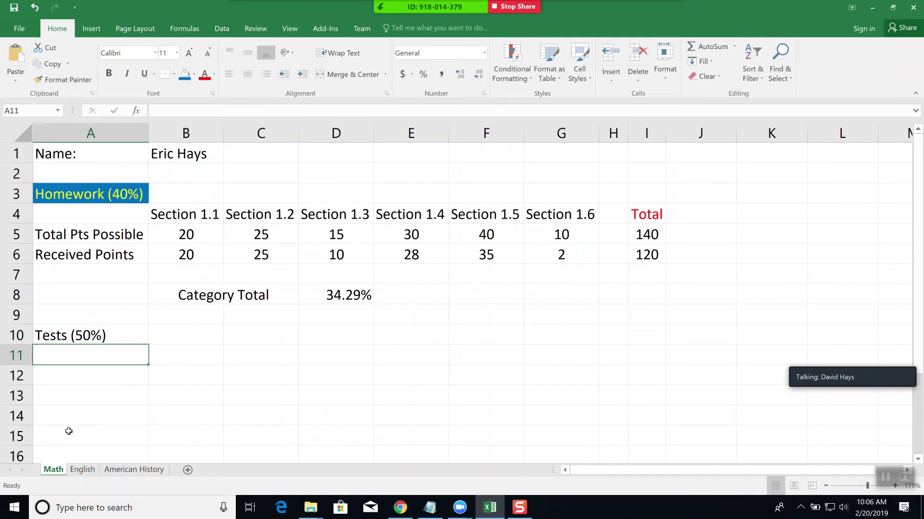
{"action": "key", "text": "Tab"}
{"action": "type", "text": "Test 1"}
{"action": "key", "text": "ctrl+Return"}
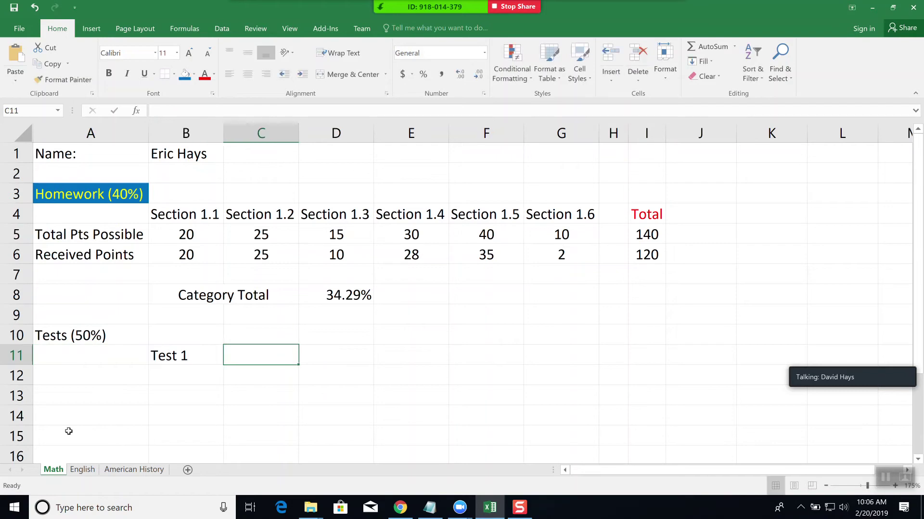
{"action": "type", "text": "Test 2"}
{"action": "key", "text": "Tab"}
{"action": "type", "text": "Test 3"}
{"action": "key", "text": "Return"}
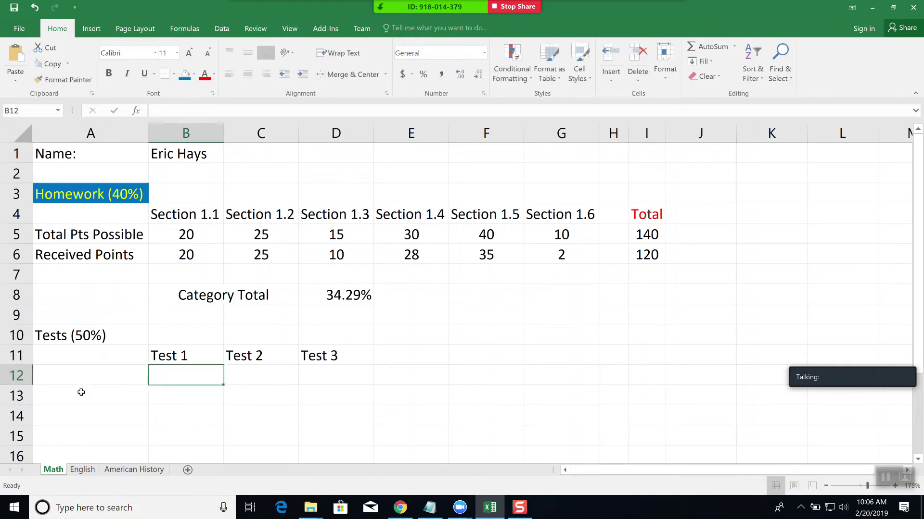
{"action": "left_click", "coordinate": [87, 376]}
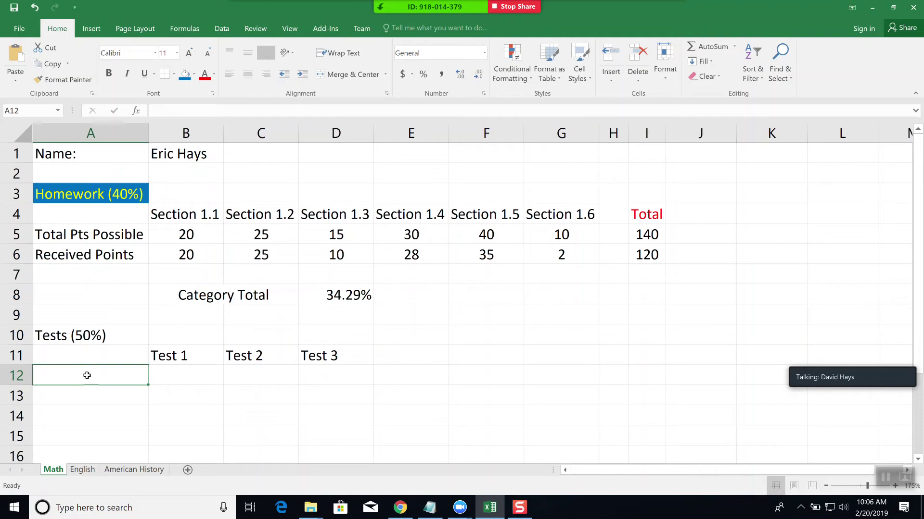
{"action": "type", "text": "Total Pt"}
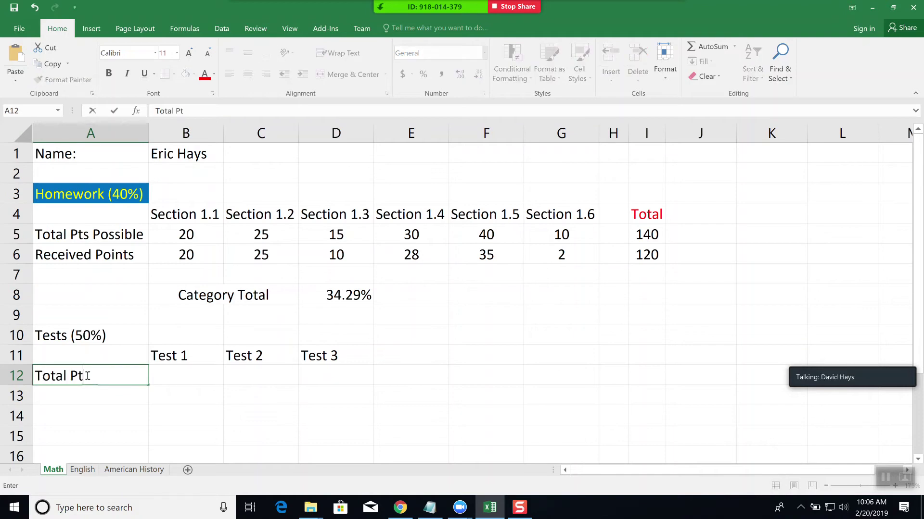
{"action": "type", "text": "s Possible"}
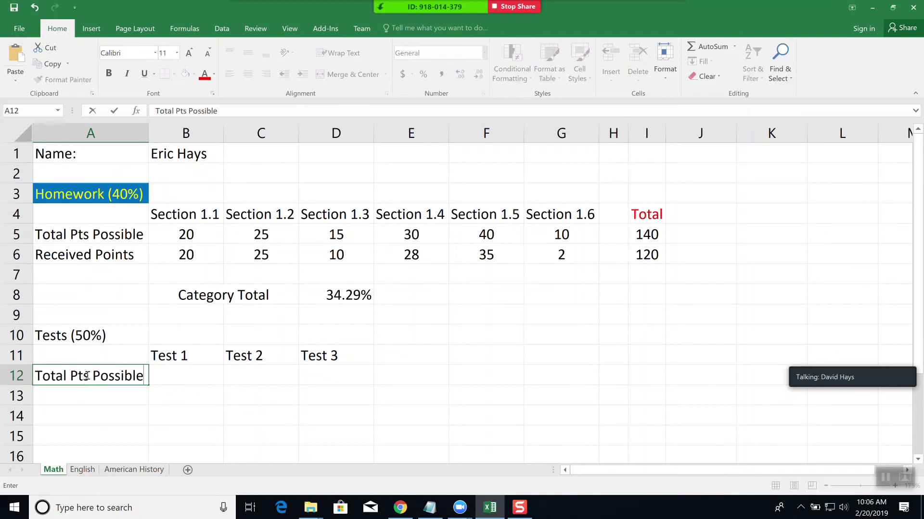
{"action": "key", "text": "Return"}
{"action": "type", "text": "Re"}
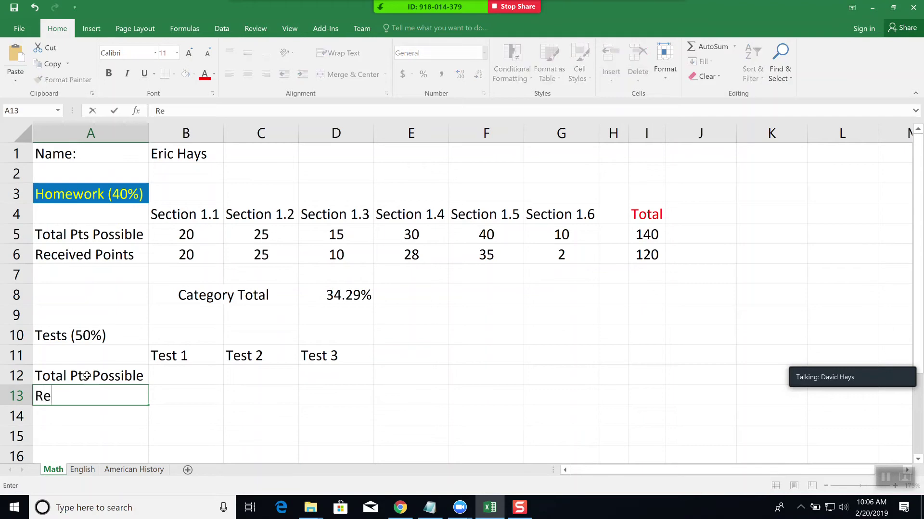
{"action": "type", "text": "ceived Points"}
{"action": "key", "text": "Tab"}
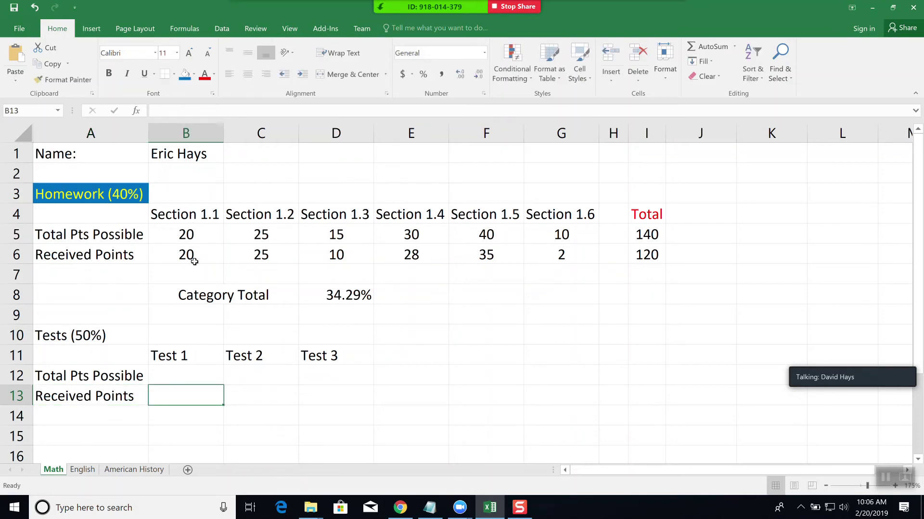
{"action": "left_click", "coordinate": [191, 258]}
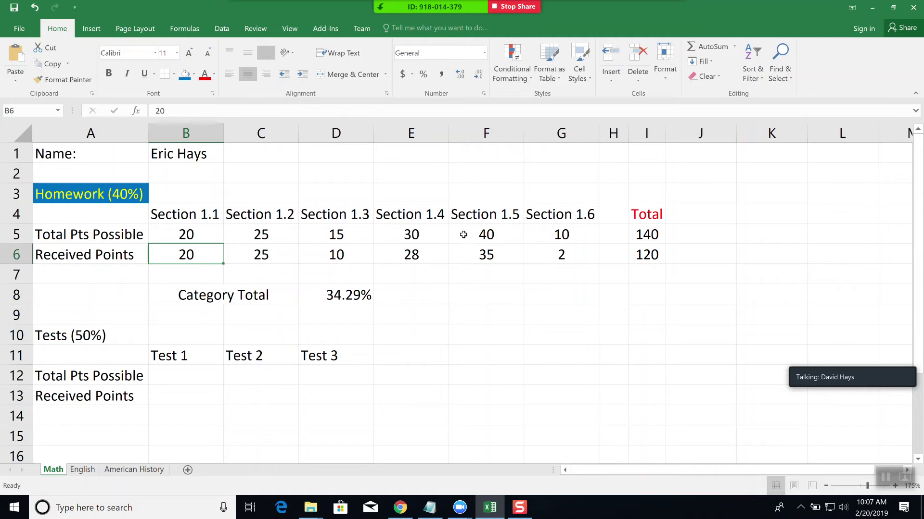
- Enter 'Total' in cell I11 beside the Test 1–3 headings
{"action": "left_click", "coordinate": [179, 370]}
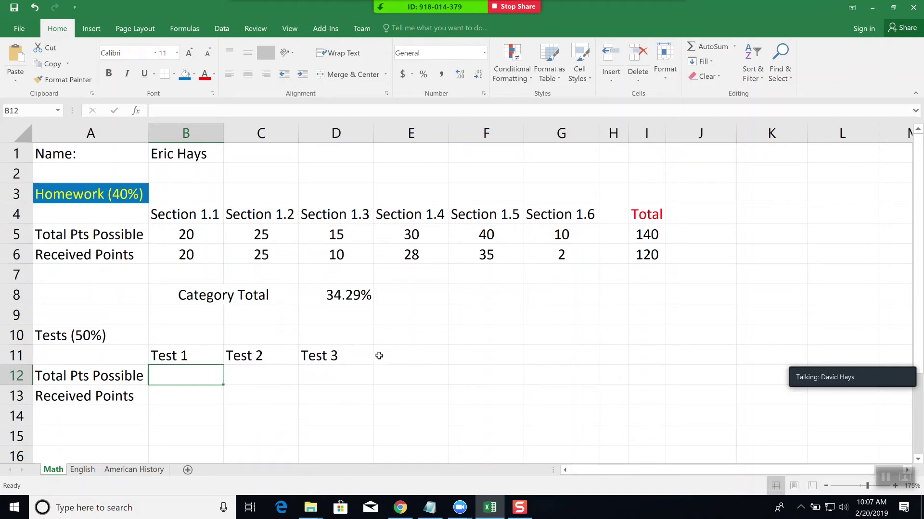
{"action": "left_click", "coordinate": [487, 358]}
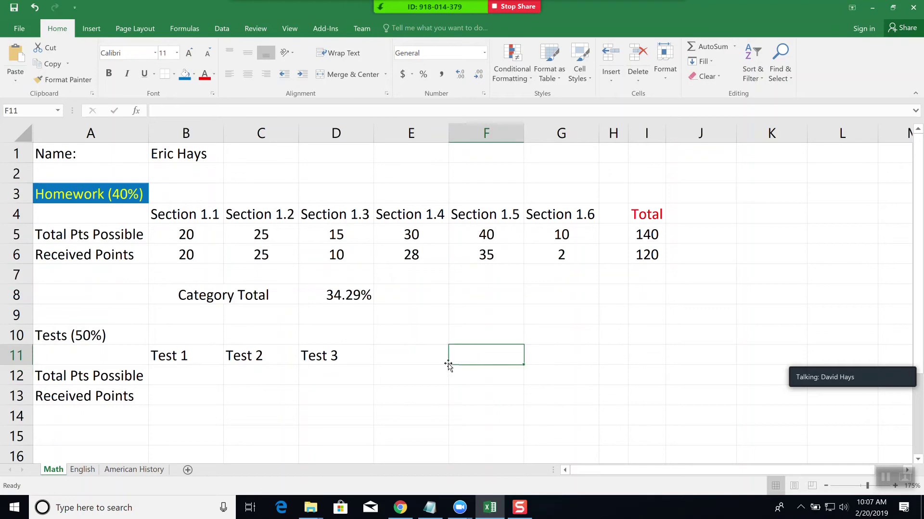
{"action": "left_click", "coordinate": [645, 353]}
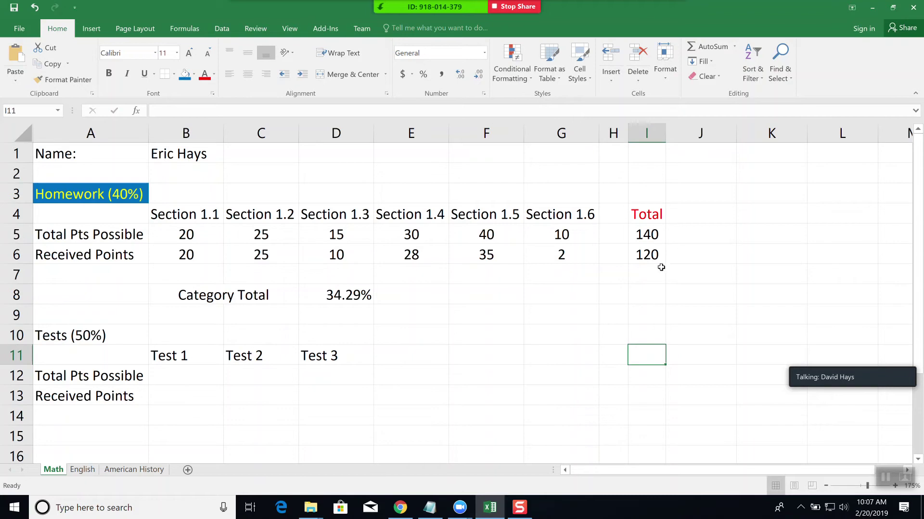
{"action": "type", "text": "Total"}
{"action": "key", "text": "Return"}
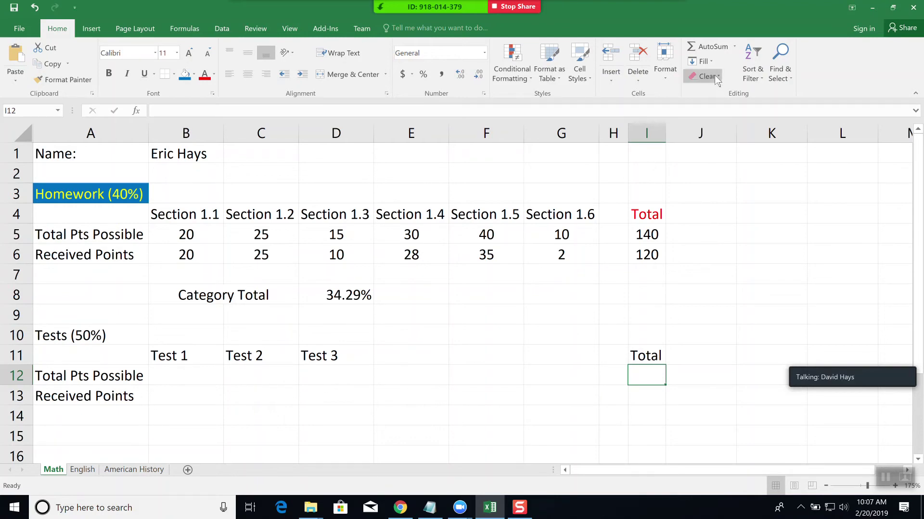
- AutoSum B12:D12 into I12 to total the Test 1–3 possible points
{"action": "left_click", "coordinate": [712, 44]}
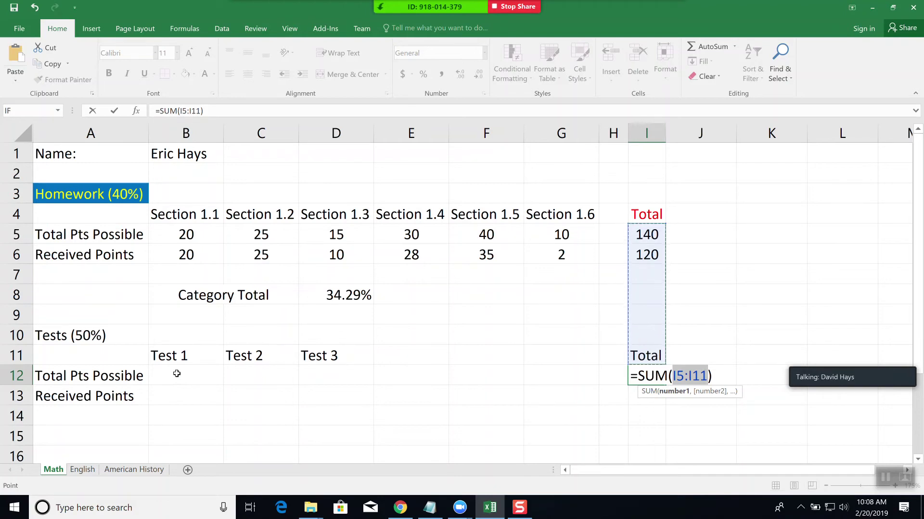
{"action": "left_click_drag", "start_coordinate": [177, 374], "coordinate": [337, 370]}
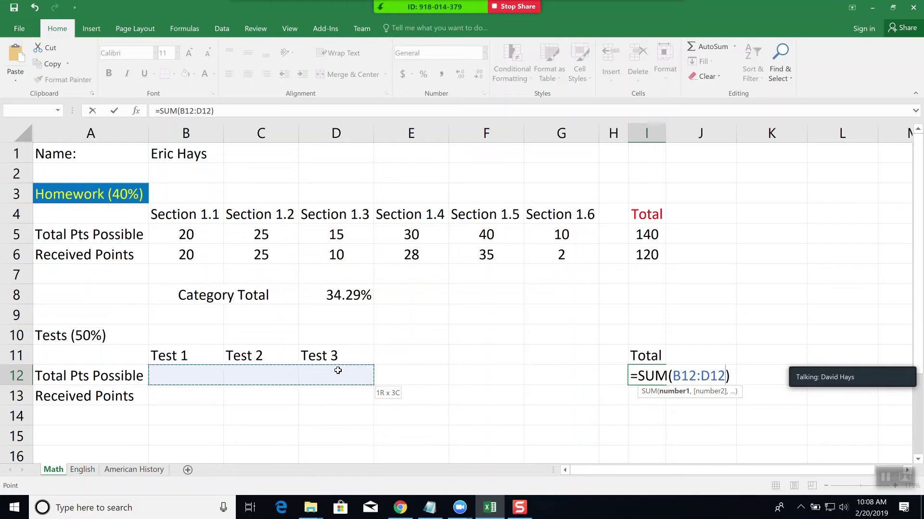
{"action": "left_click_drag", "start_coordinate": [337, 370], "coordinate": [338, 371]}
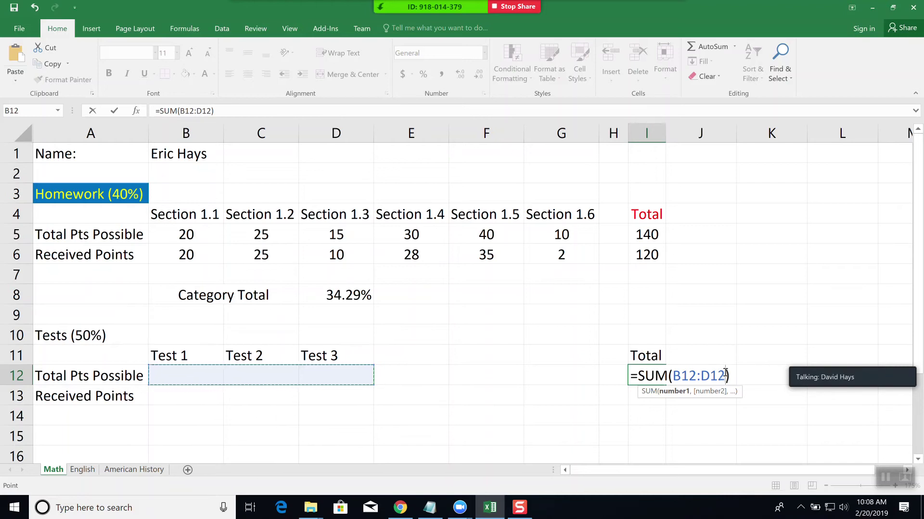
{"action": "key", "text": "Return"}
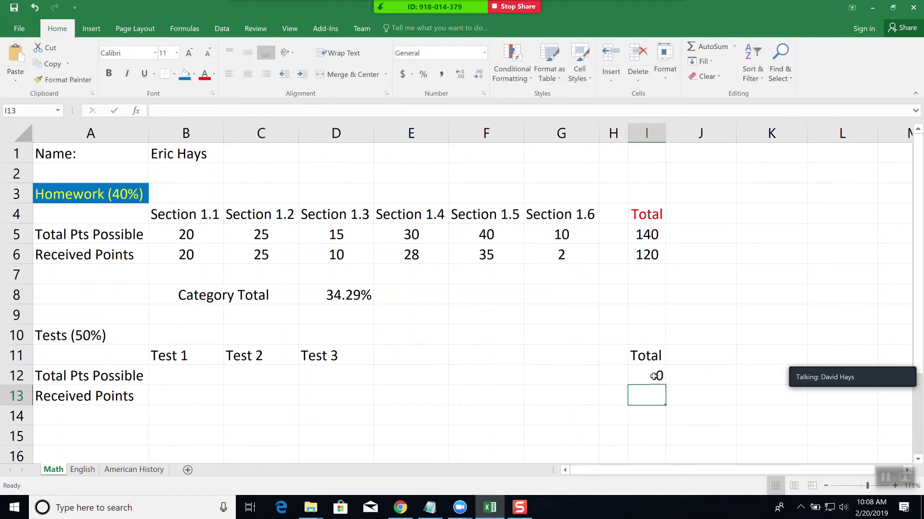
{"action": "left_click", "coordinate": [657, 376]}
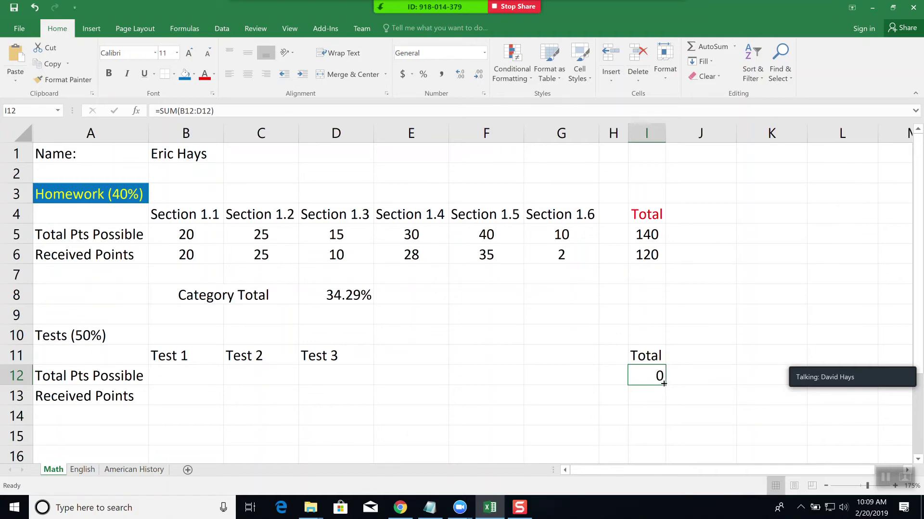
{"action": "left_click_drag", "start_coordinate": [664, 384], "coordinate": [664, 403]}
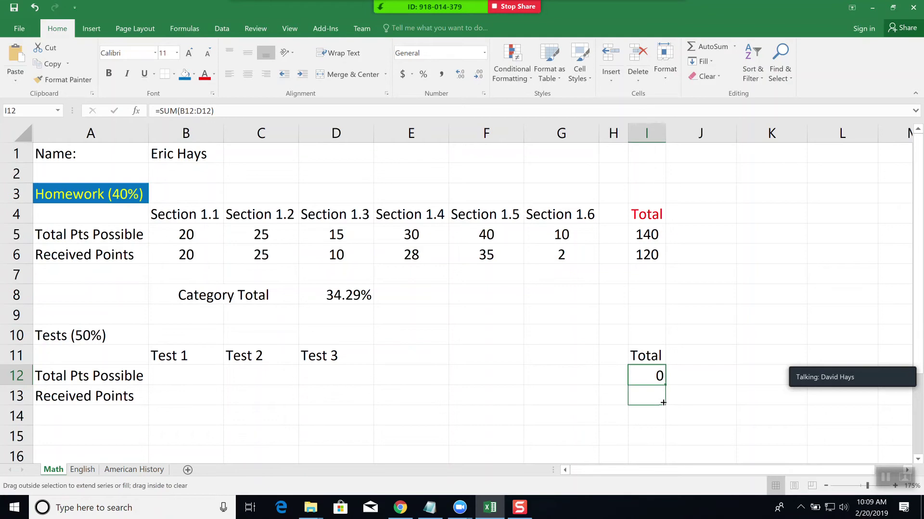
{"action": "left_click_drag", "start_coordinate": [663, 403], "coordinate": [664, 404]}
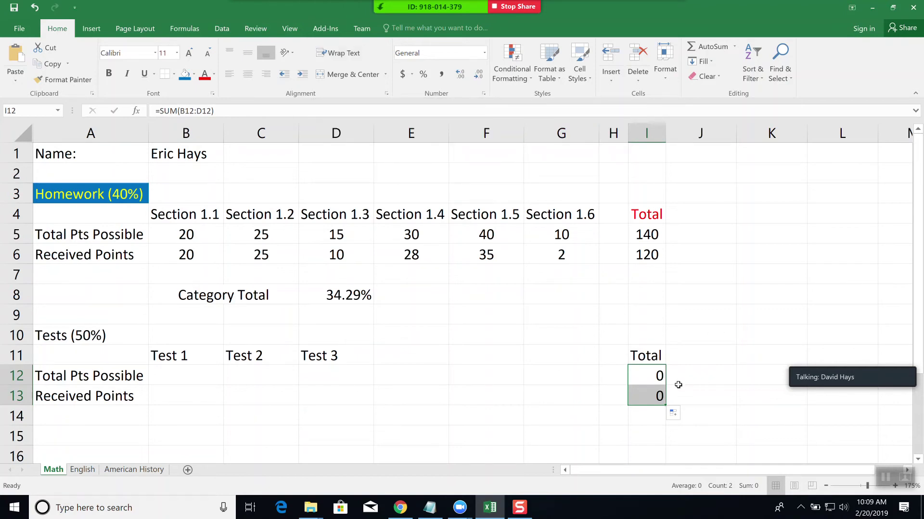
{"action": "key", "text": "shift+Up"}
{"action": "key", "text": "ctrl+z"}
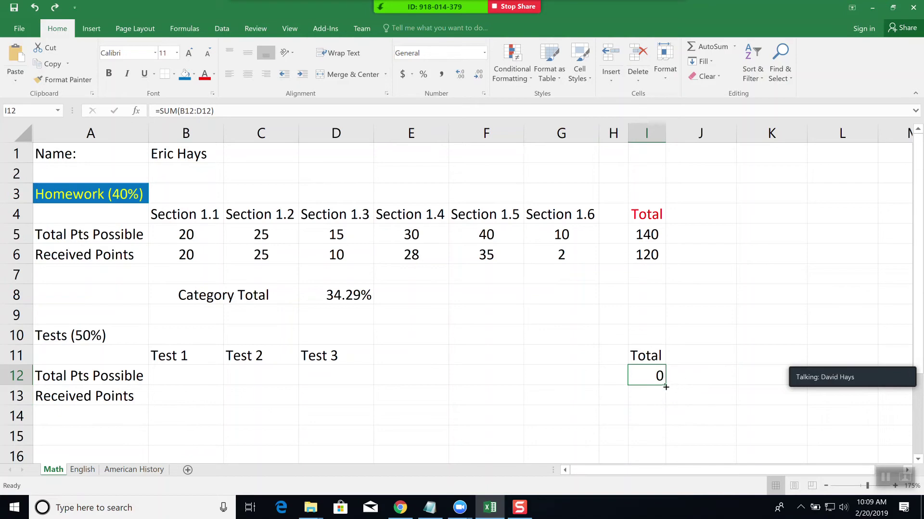
{"action": "left_click", "coordinate": [666, 386]}
{"action": "left_click_drag", "start_coordinate": [652, 380], "coordinate": [655, 398]}
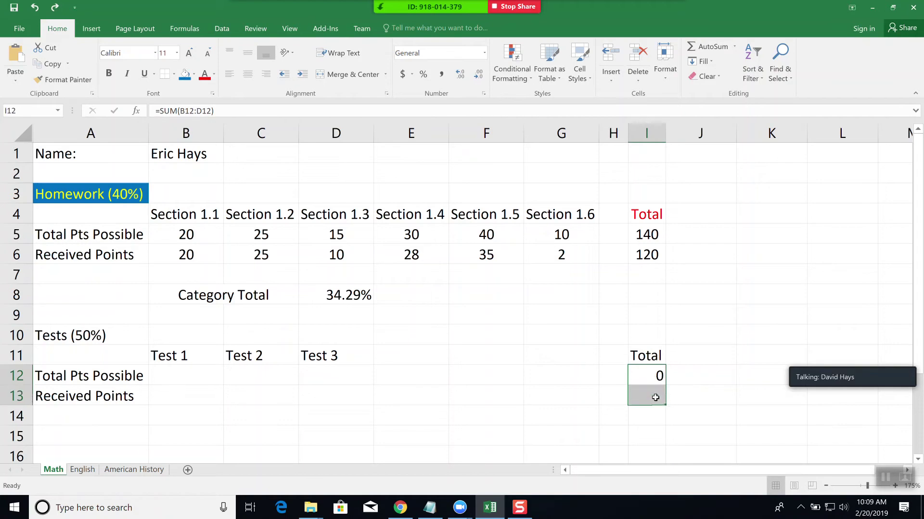
- Fill the I12 sum formula down into I13 to total the received test points
{"action": "right_click", "coordinate": [655, 398]}
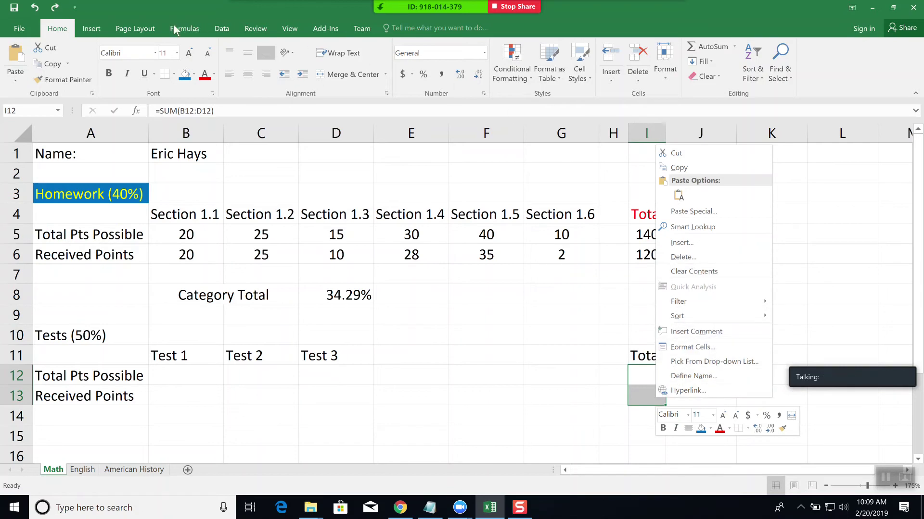
{"action": "left_click", "coordinate": [225, 30]}
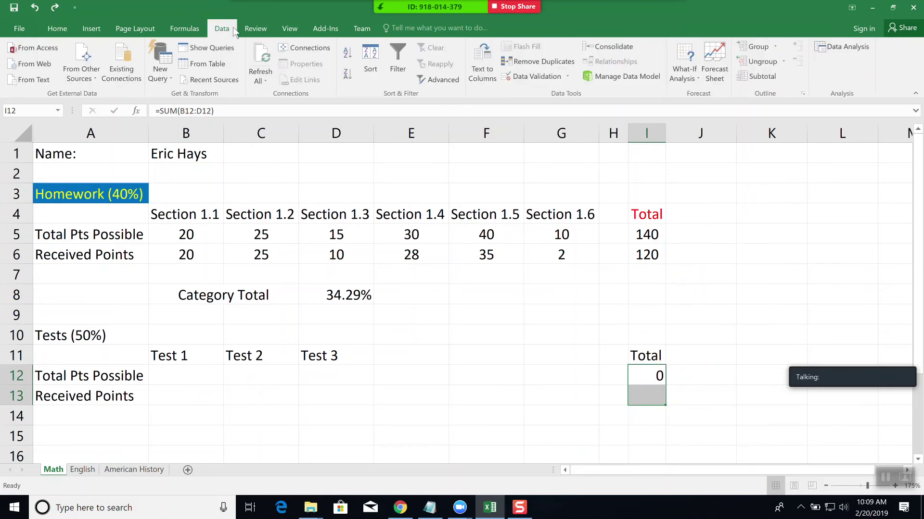
{"action": "left_click", "coordinate": [60, 28]}
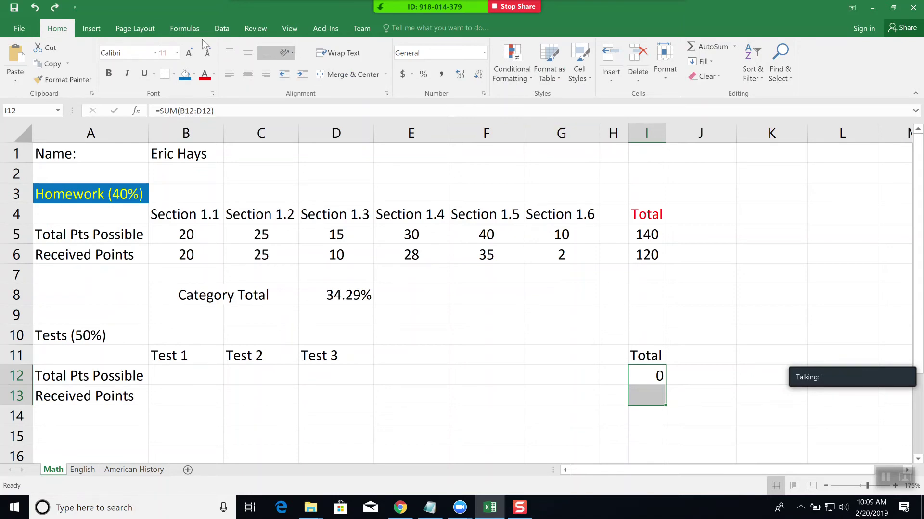
{"action": "left_click", "coordinate": [92, 30]}
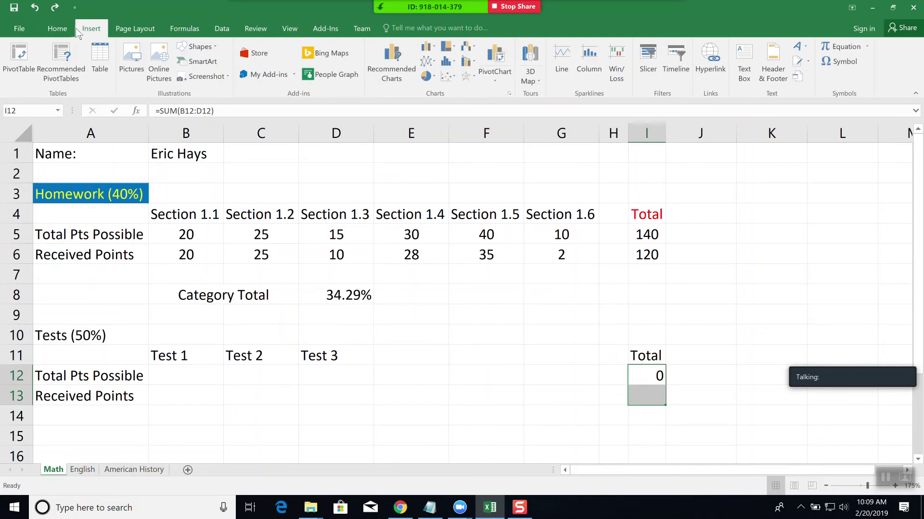
{"action": "left_click", "coordinate": [67, 29]}
{"action": "left_click", "coordinate": [710, 380]}
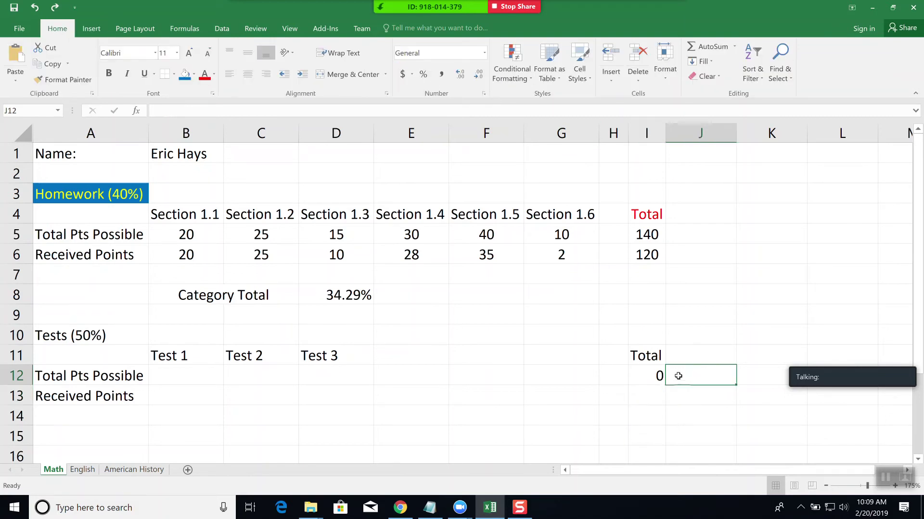
{"action": "left_click", "coordinate": [656, 376]}
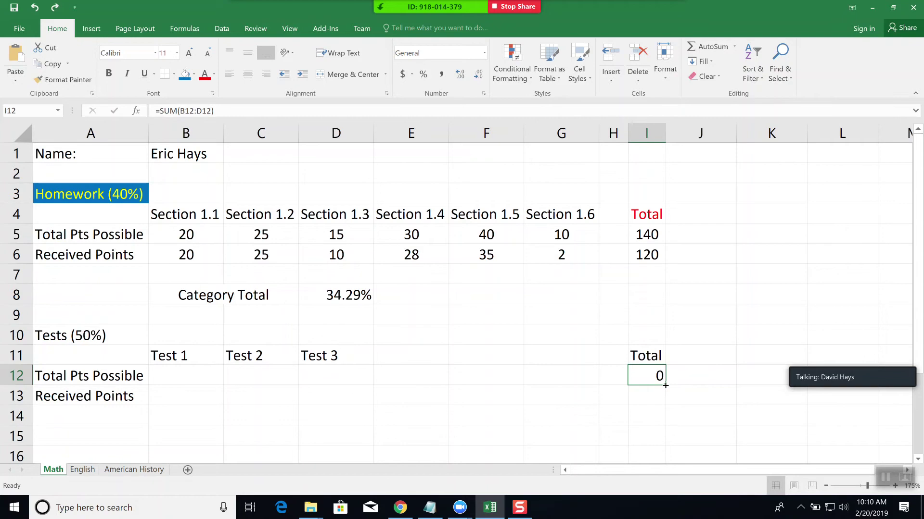
{"action": "left_click_drag", "start_coordinate": [665, 384], "coordinate": [666, 403]}
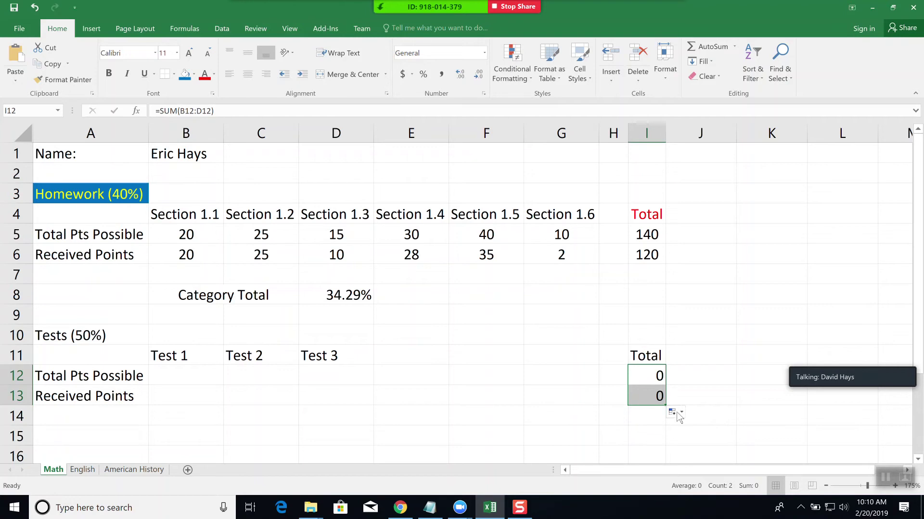
{"action": "left_click", "coordinate": [656, 374]}
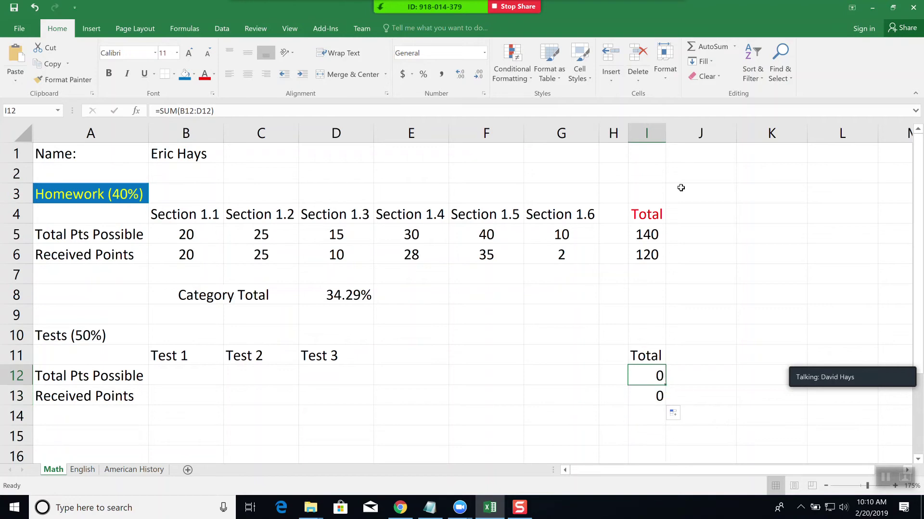
{"action": "left_click_drag", "start_coordinate": [665, 137], "coordinate": [769, 138]}
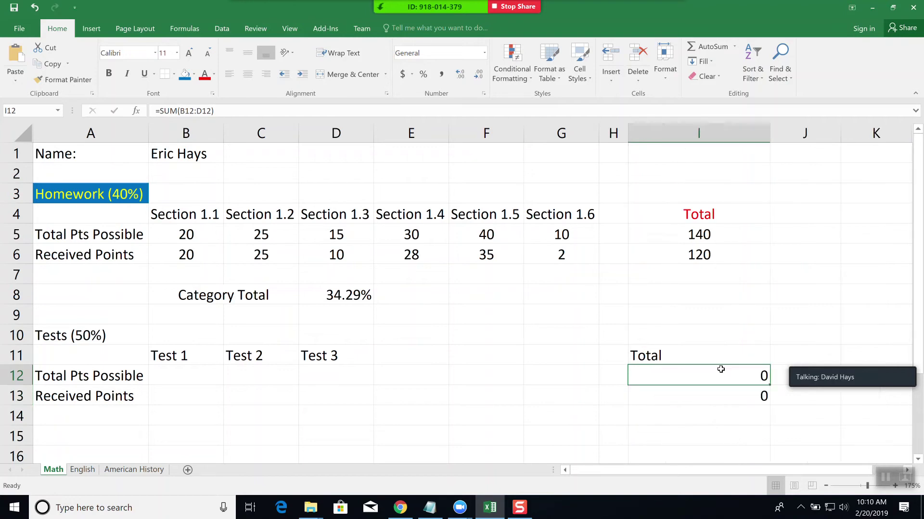
{"action": "left_click", "coordinate": [266, 110]}
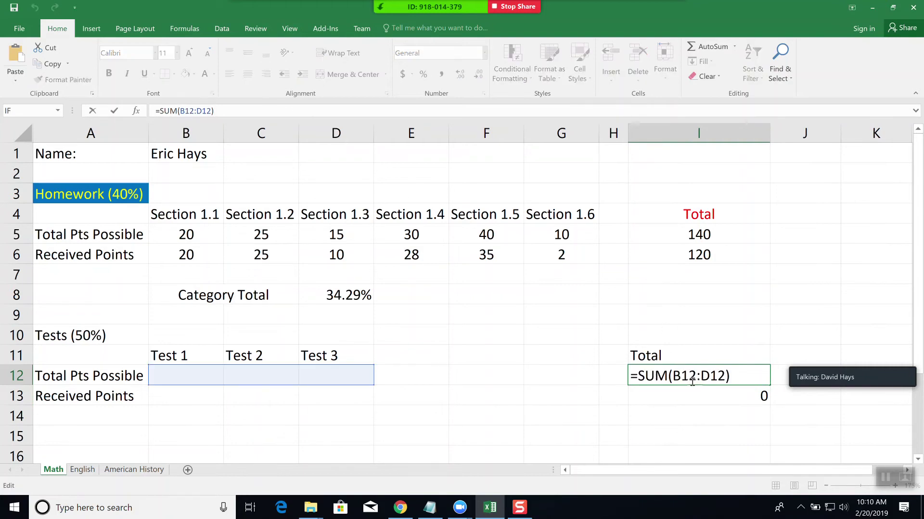
{"action": "left_click", "coordinate": [721, 382]}
{"action": "key", "text": "ctrl+Return"}
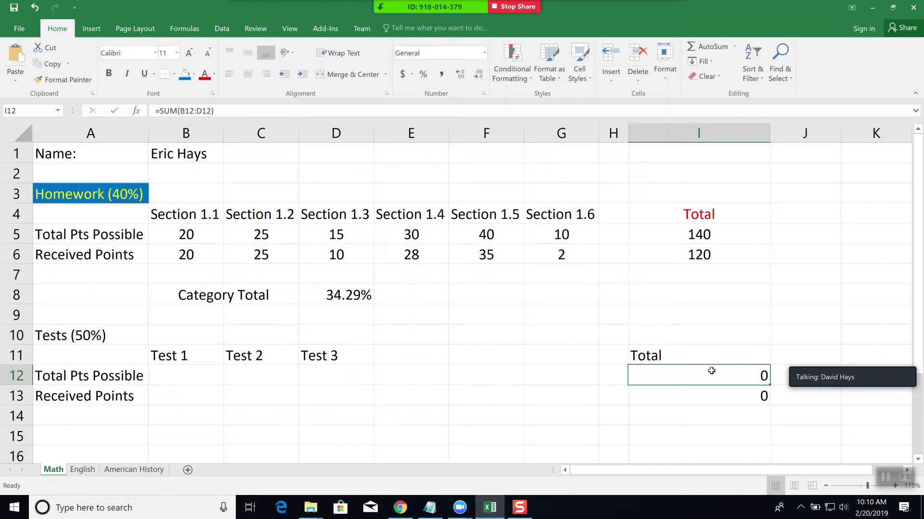
{"action": "left_click", "coordinate": [730, 394]}
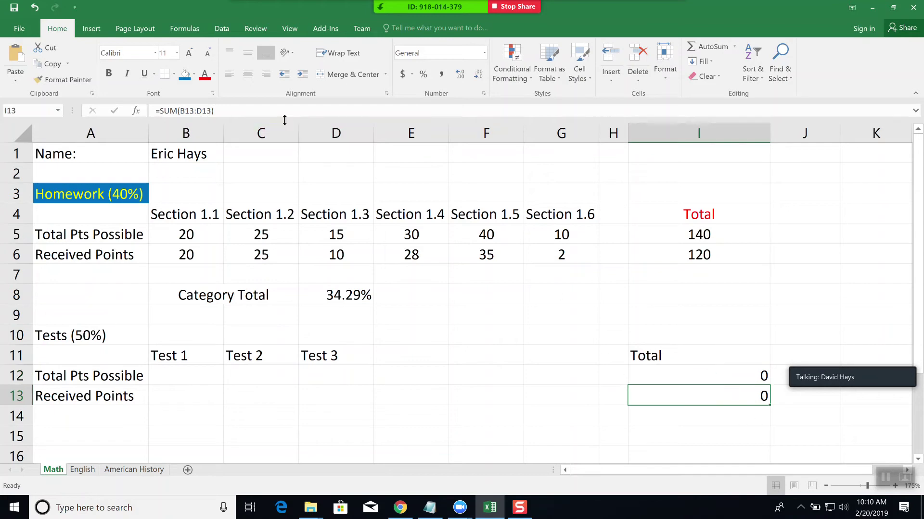
{"action": "left_click", "coordinate": [284, 112]}
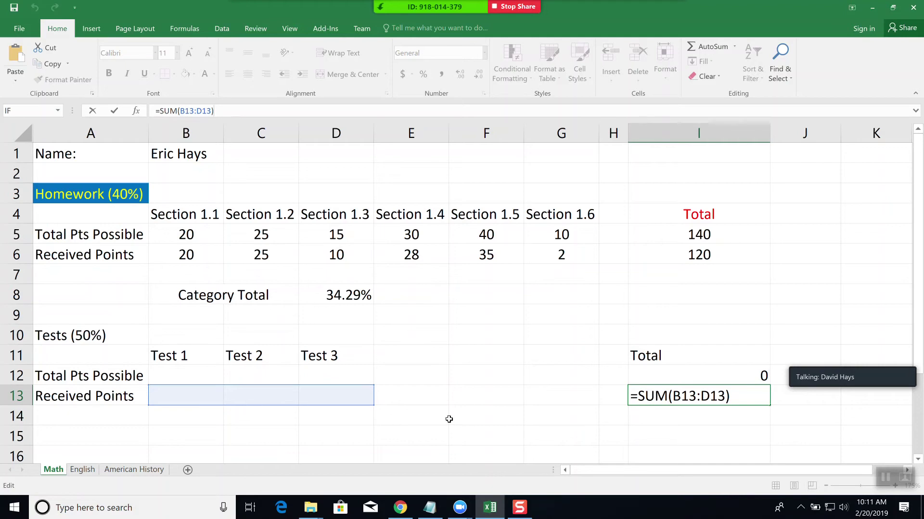
{"action": "key", "text": "ctrl+Return"}
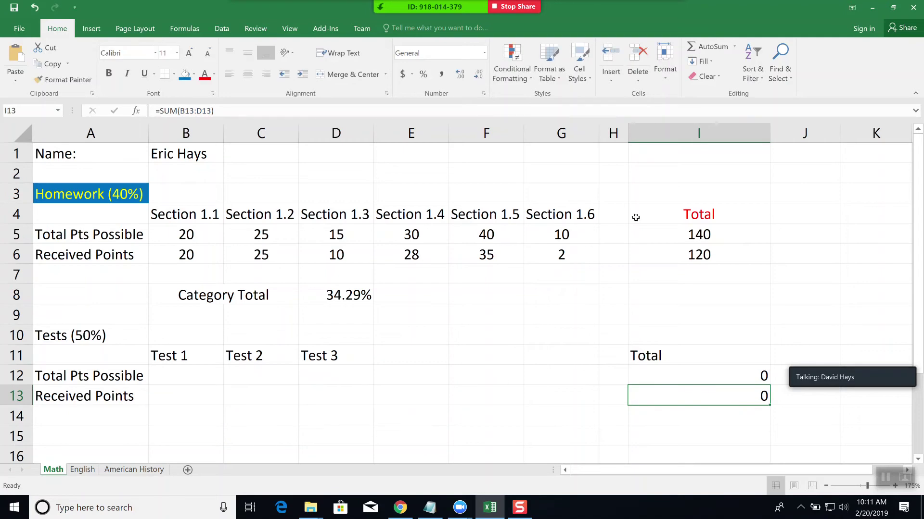
{"action": "double_click", "coordinate": [768, 136]}
{"action": "left_click", "coordinate": [530, 403]}
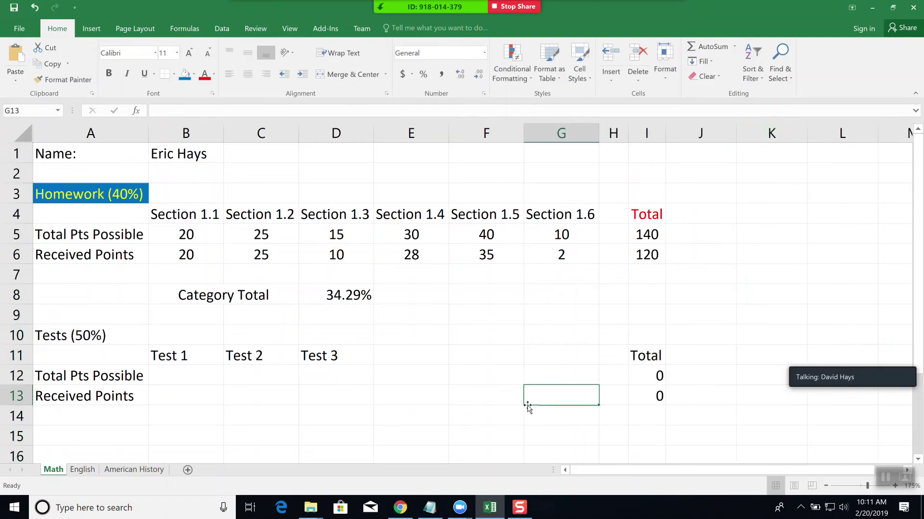
- Enter possible points of 100, 100 and 80 for Tests 1–3 in B12:D12
{"action": "left_click", "coordinate": [178, 380]}
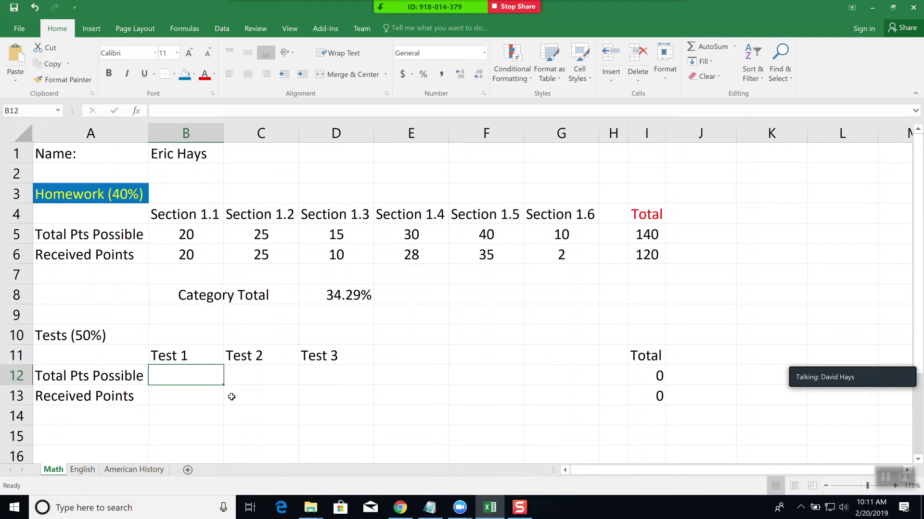
{"action": "type", "text": "100"}
{"action": "key", "text": "Tab"}
{"action": "type", "text": "100"}
{"action": "key", "text": "Tab"}
{"action": "type", "text": "80"}
{"action": "key", "text": "Tab"}
- Enter received points of 92, 88 and 70 in B13:D13
{"action": "left_click", "coordinate": [215, 398]}
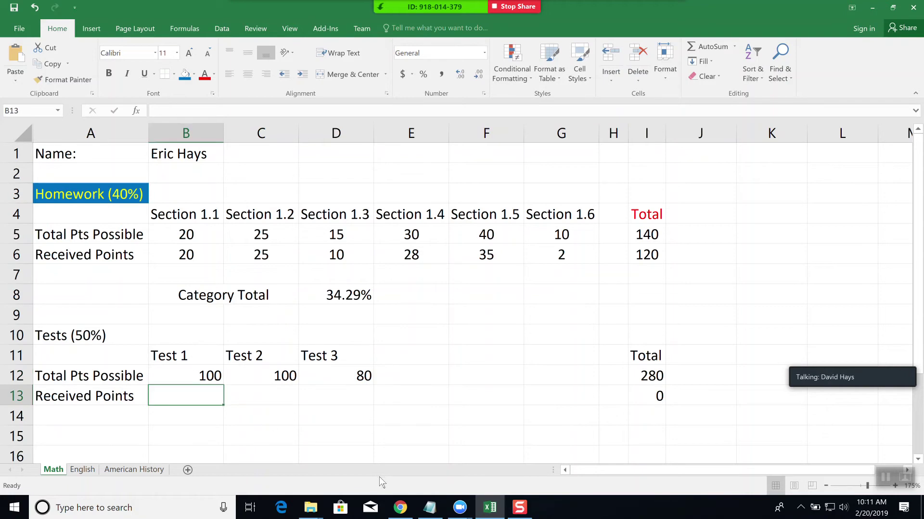
{"action": "type", "text": "92"}
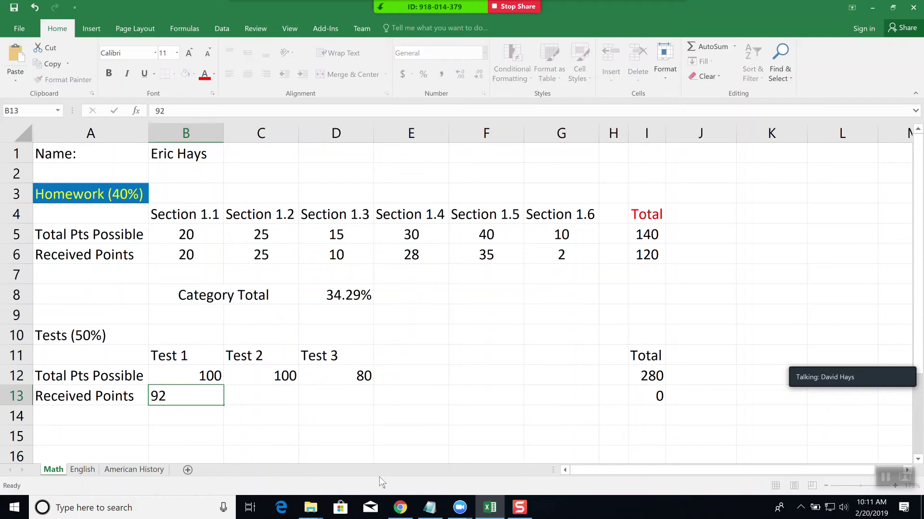
{"action": "key", "text": "Tab"}
{"action": "type", "text": "88"}
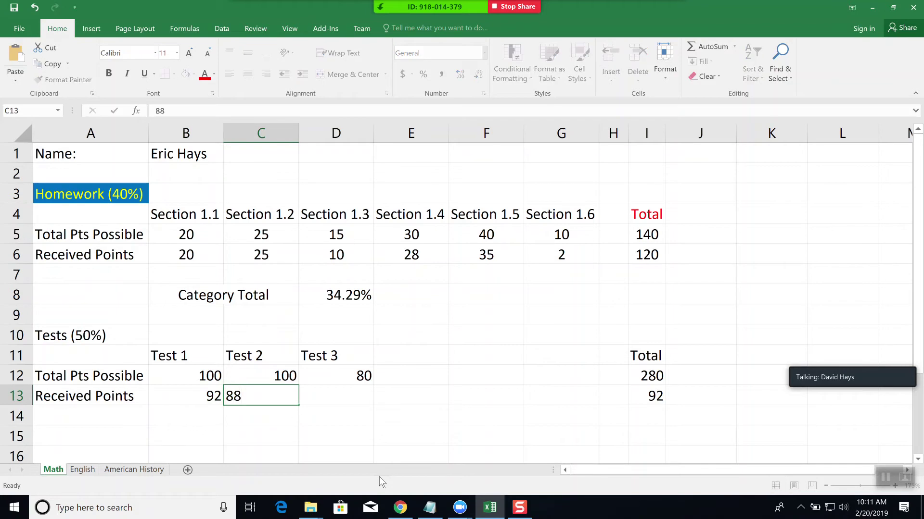
{"action": "key", "text": "Tab"}
{"action": "type", "text": "70"}
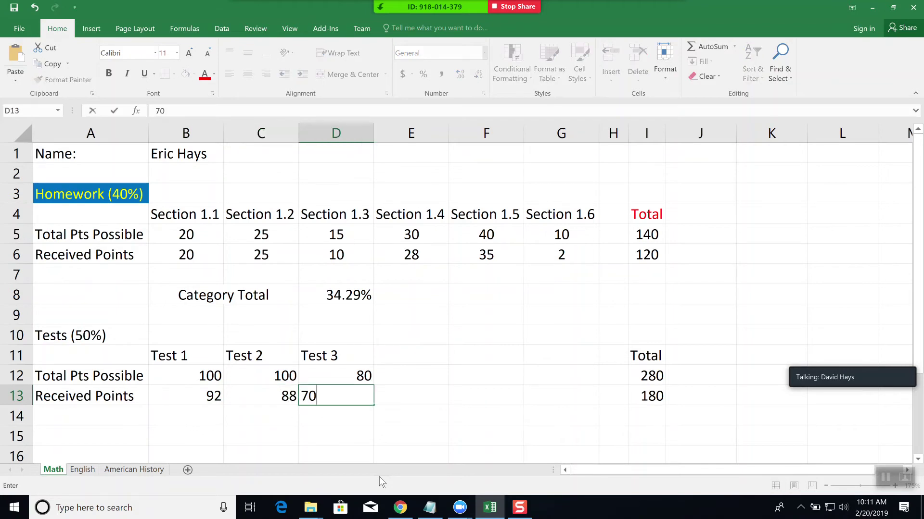
{"action": "key", "text": "Tab"}
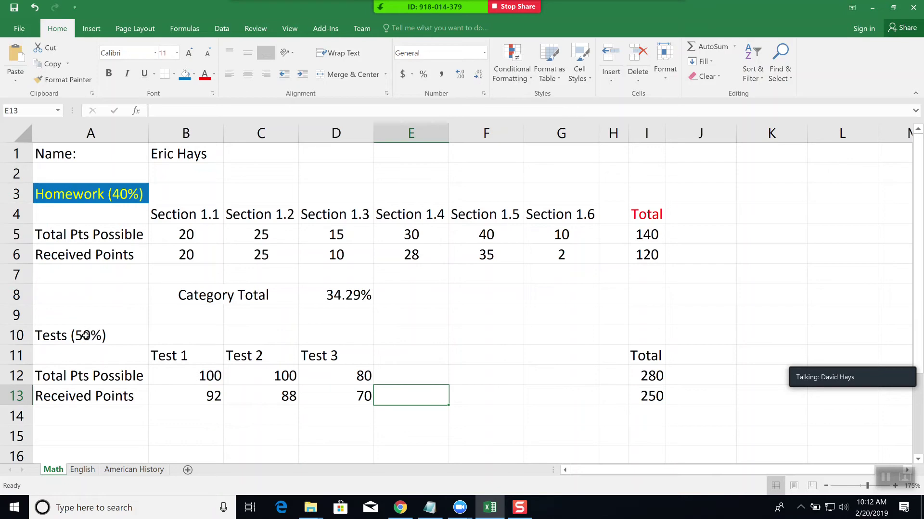
- Copy the Homework heading format to Tests (50%) and the red I4 Total label format to I11
{"action": "left_click", "coordinate": [99, 194]}
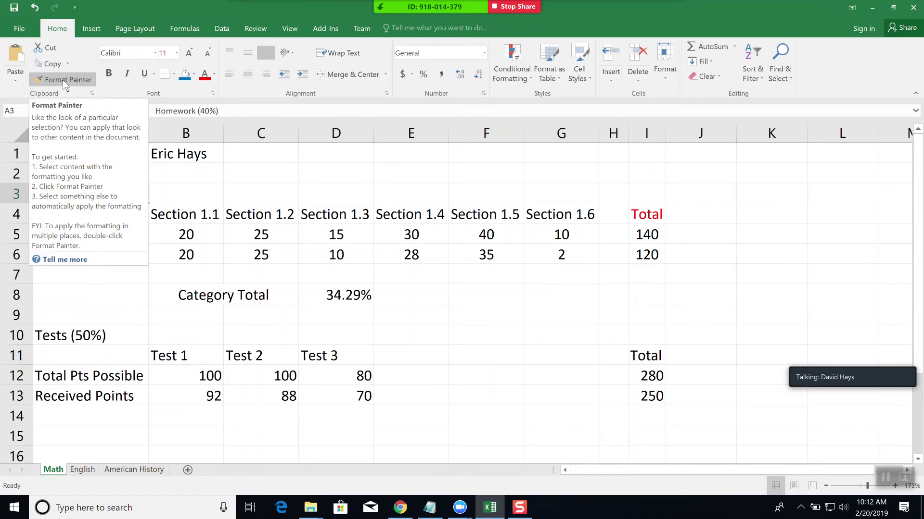
{"action": "left_click", "coordinate": [63, 80]}
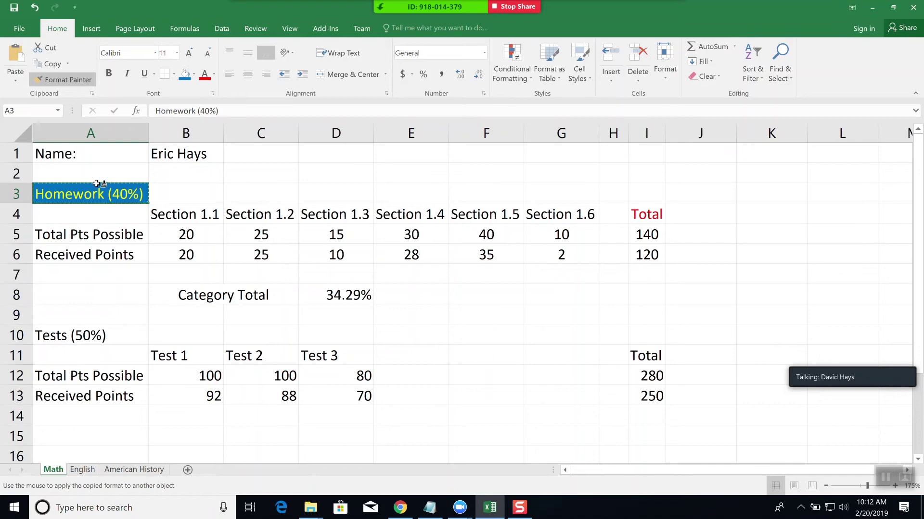
{"action": "left_click", "coordinate": [82, 335]}
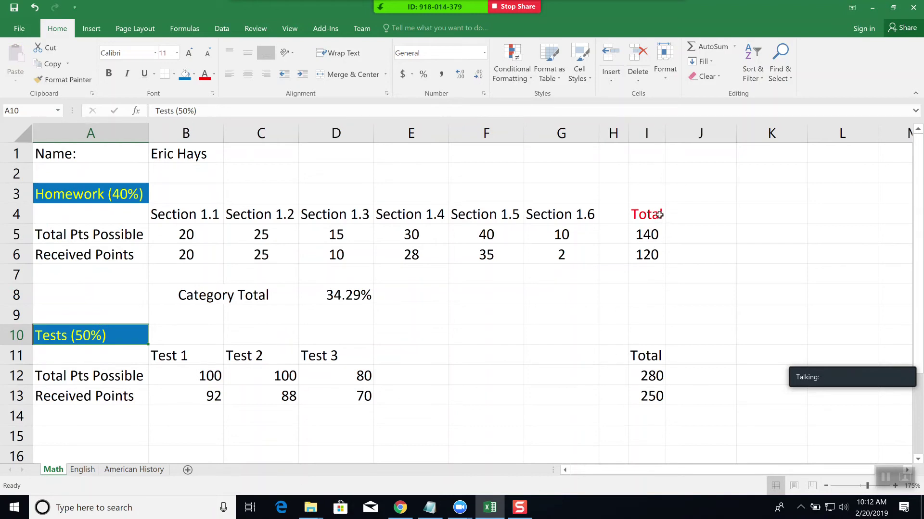
{"action": "left_click", "coordinate": [656, 214]}
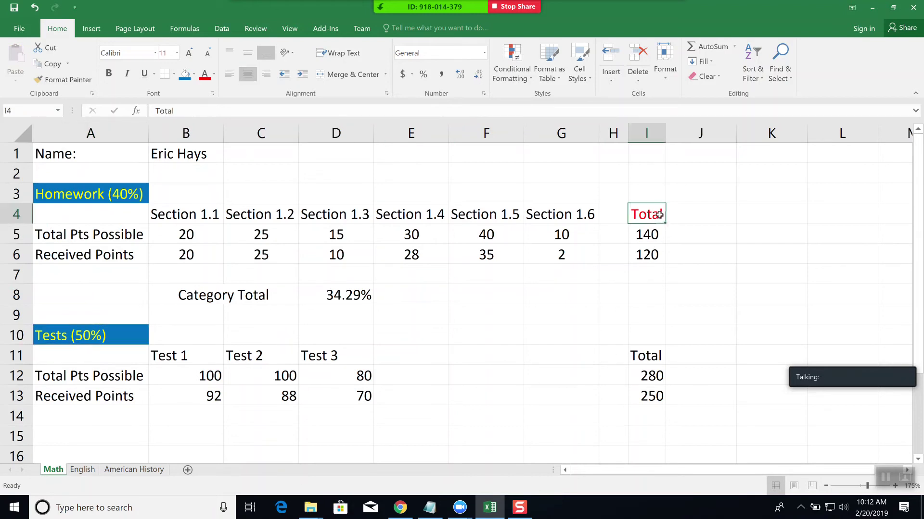
{"action": "left_click", "coordinate": [67, 79]}
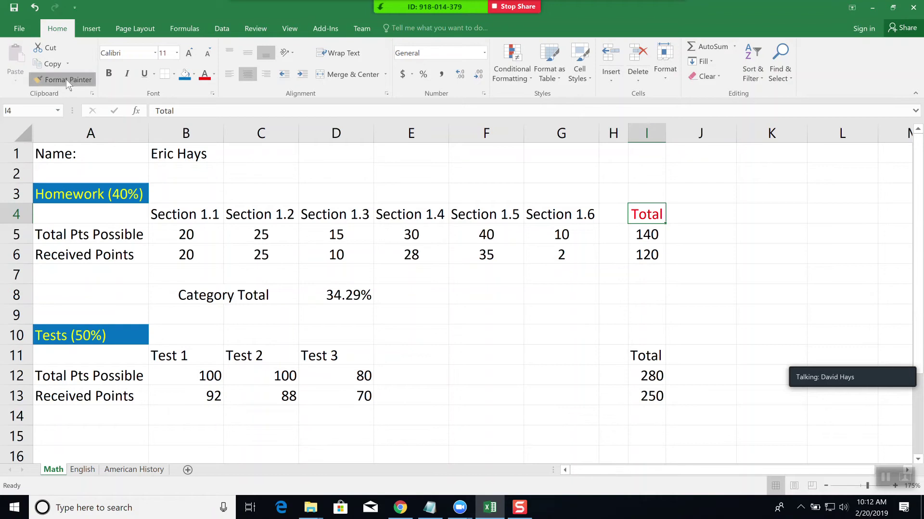
{"action": "left_click", "coordinate": [646, 356]}
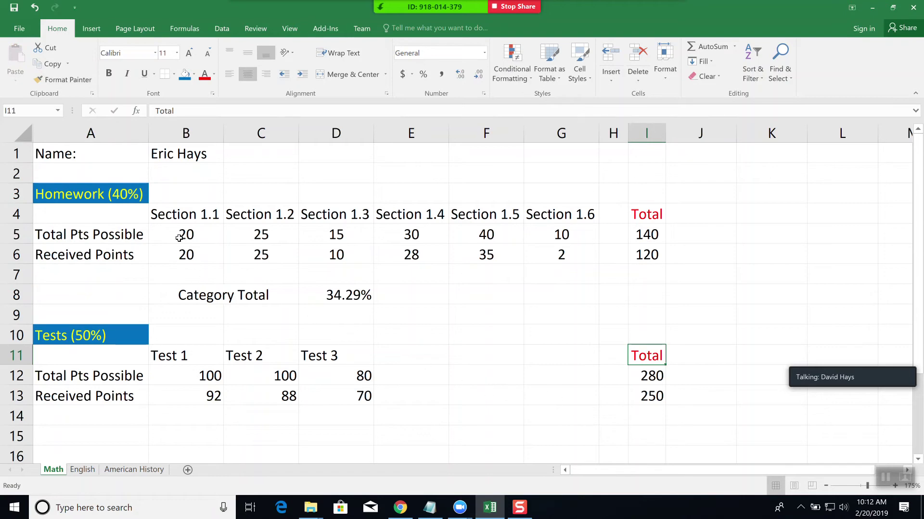
- Copy the B5:G6 homework points formatting onto the test scores in B12:G13
{"action": "left_click_drag", "start_coordinate": [179, 233], "coordinate": [577, 255]}
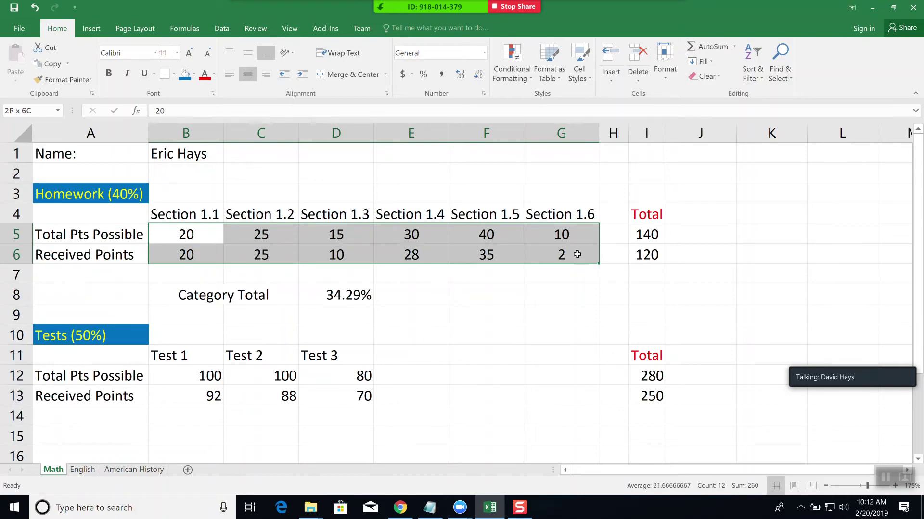
{"action": "left_click_drag", "start_coordinate": [577, 254], "coordinate": [577, 255]}
{"action": "left_click", "coordinate": [62, 80]}
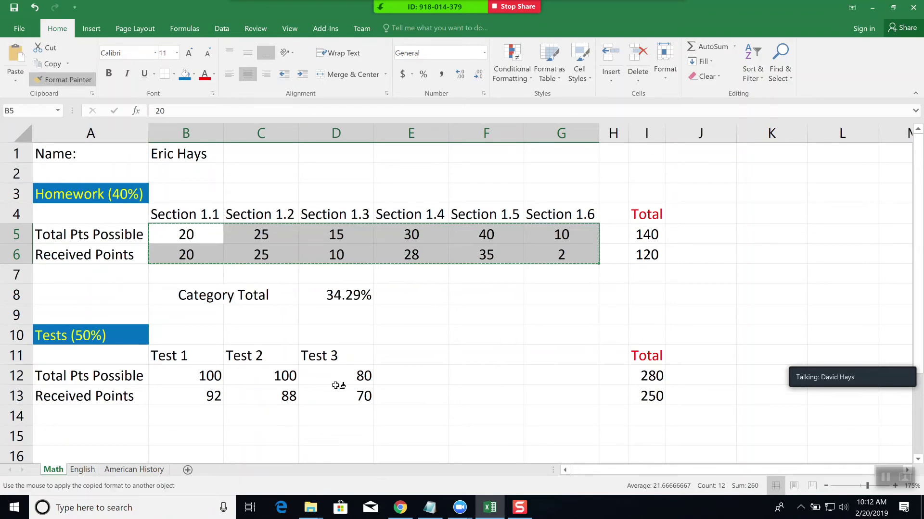
{"action": "mouse_move", "coordinate": [195, 375]}
{"action": "left_mouse_down"}
{"action": "mouse_move", "coordinate": [553, 377]}
{"action": "mouse_move", "coordinate": [558, 400]}
{"action": "left_mouse_up"}
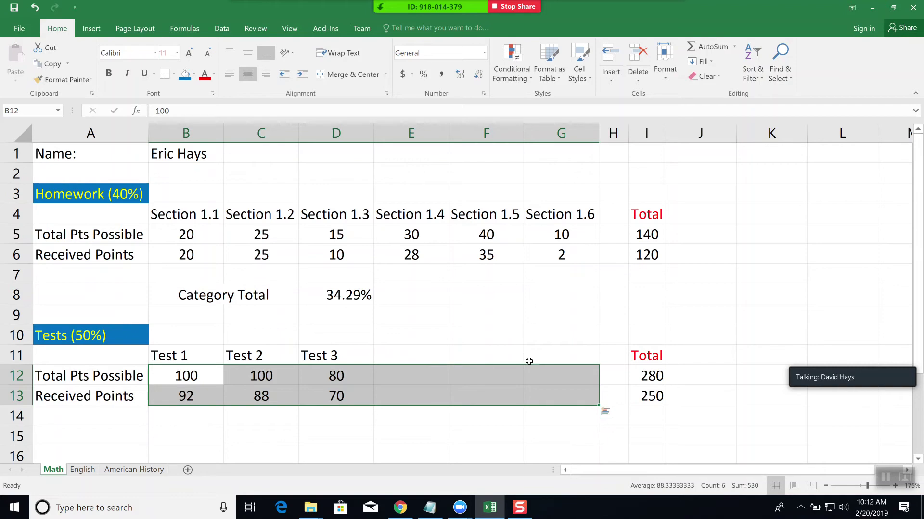
{"action": "left_click", "coordinate": [651, 379]}
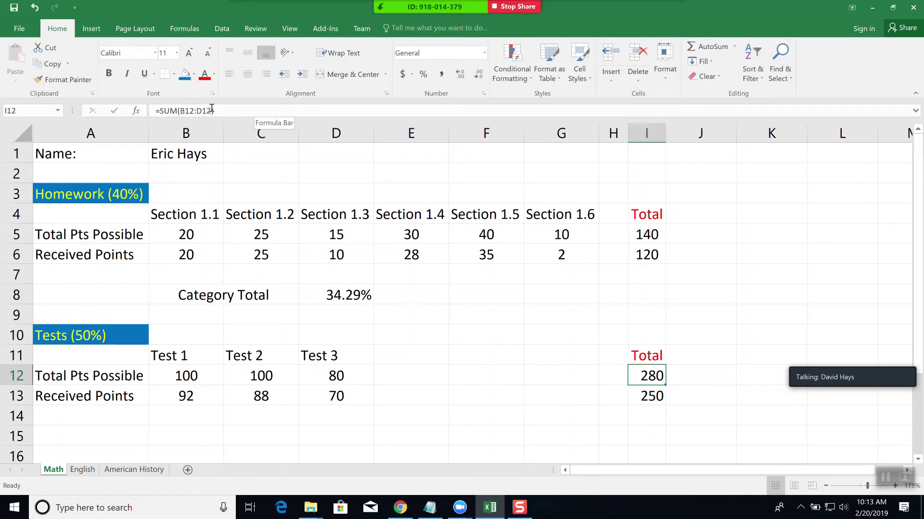
- Enter a Test 5 column with 100 and 90 in F11:F13, then delete it
{"action": "left_click", "coordinate": [500, 355]}
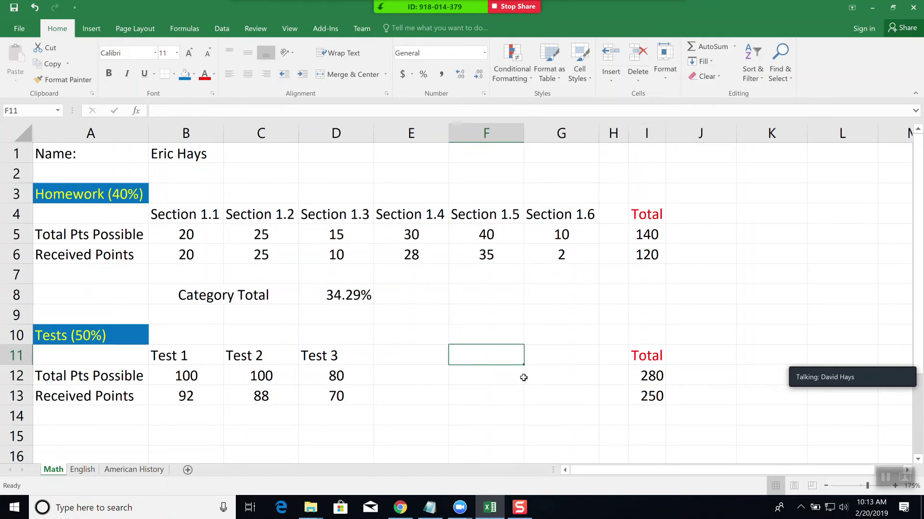
{"action": "type", "text": "Test 5"}
{"action": "key", "text": "Return"}
{"action": "type", "text": "100"}
{"action": "key", "text": "Return"}
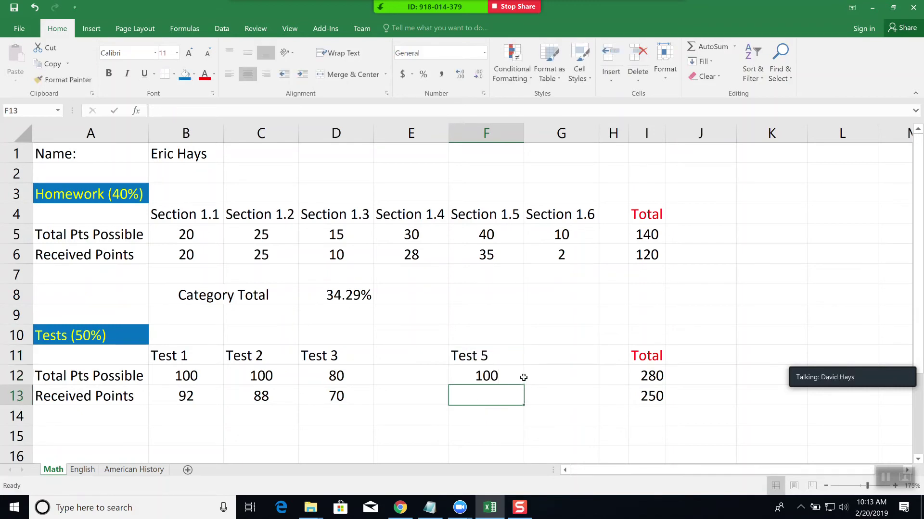
{"action": "type", "text": "90"}
{"action": "key", "text": "Return"}
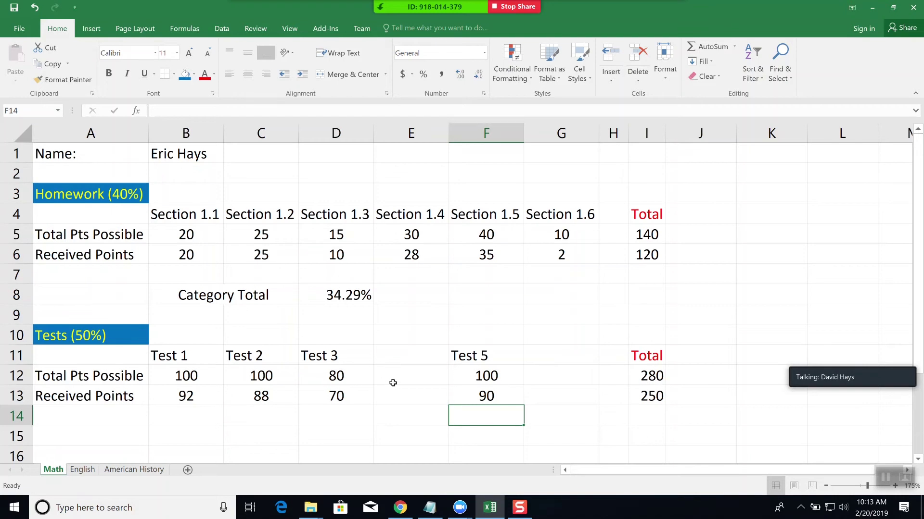
{"action": "left_click_drag", "start_coordinate": [490, 355], "coordinate": [491, 391]}
{"action": "key", "text": "Delete"}
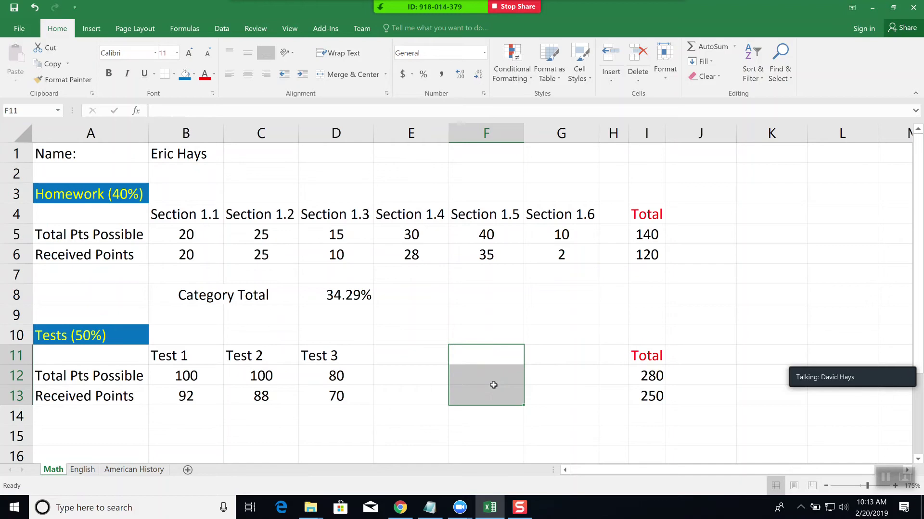
- Add Test 4 in E11:E13 with 100 possible and 98 received points
{"action": "left_click", "coordinate": [411, 358]}
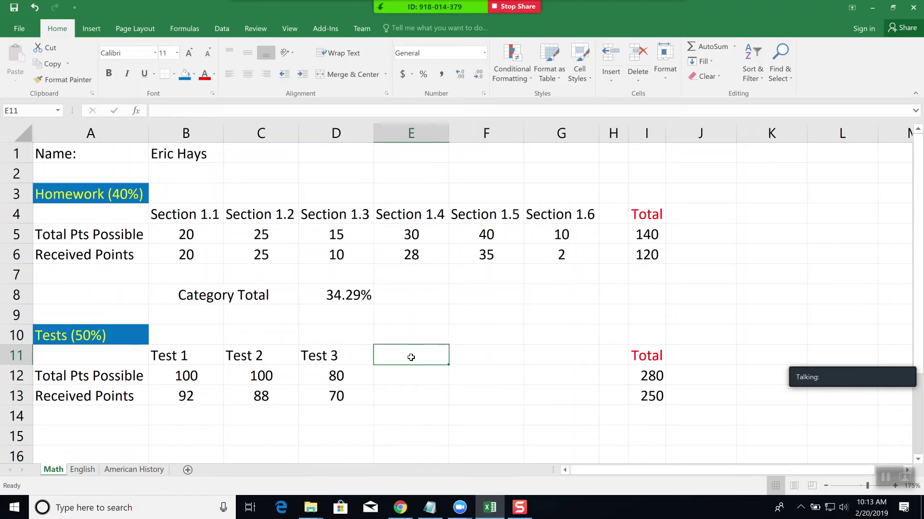
{"action": "type", "text": "Test 4"}
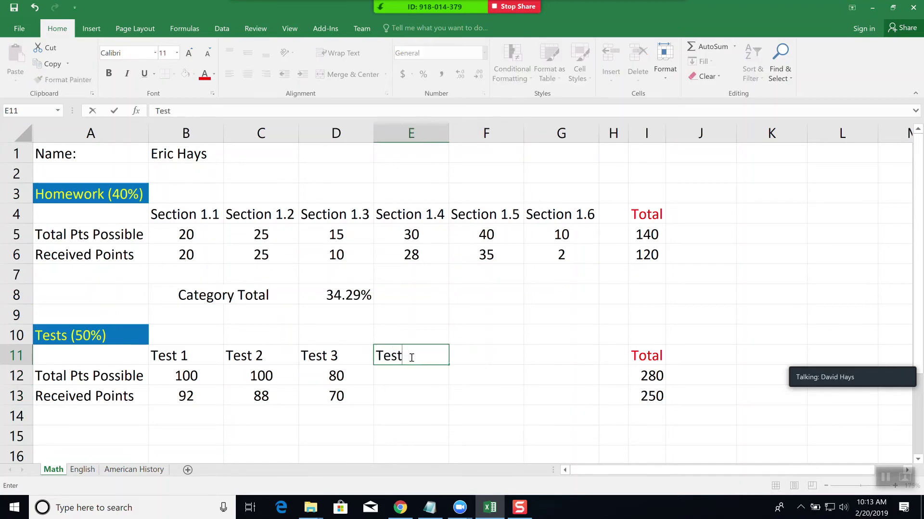
{"action": "key", "text": "Return"}
{"action": "type", "text": "100"}
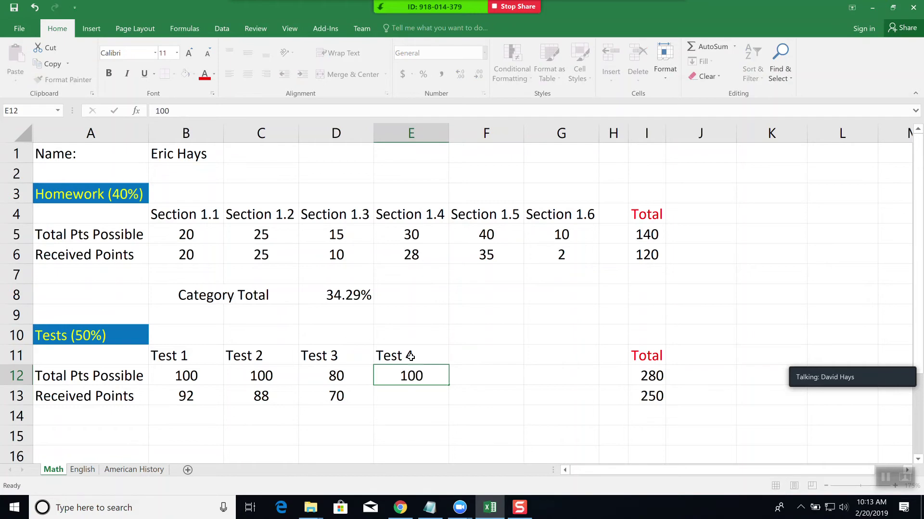
{"action": "key", "text": "Return"}
{"action": "type", "text": "98"}
{"action": "key", "text": "Return"}
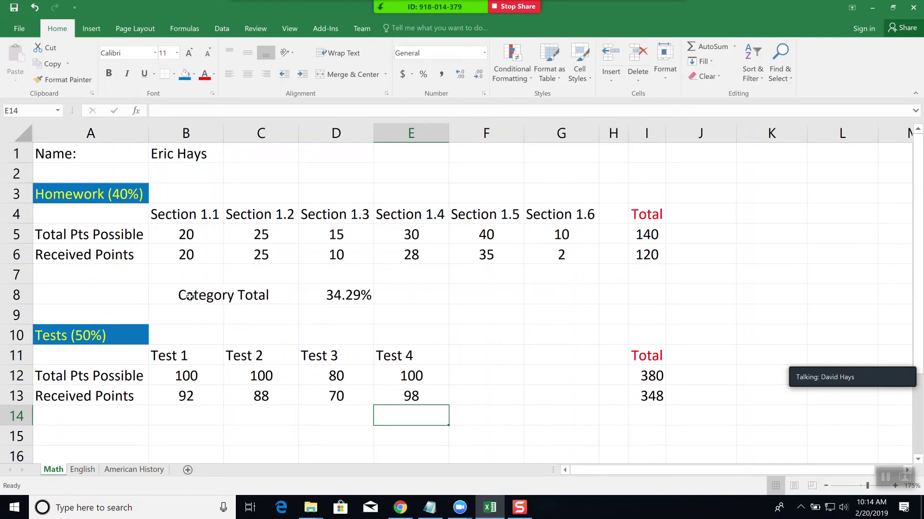
- Copy the Category Total label into B15 under the Tests section
{"action": "left_click", "coordinate": [197, 295]}
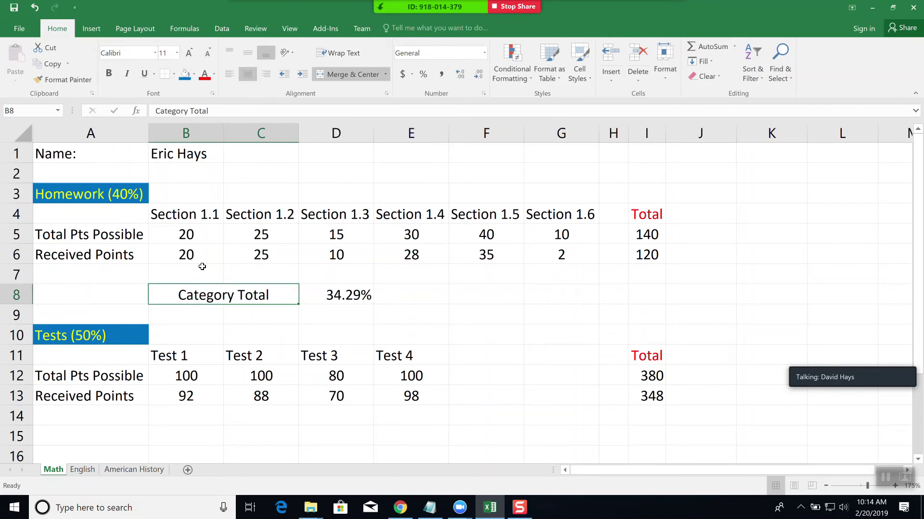
{"action": "left_click", "coordinate": [48, 60]}
{"action": "left_click", "coordinate": [201, 438]}
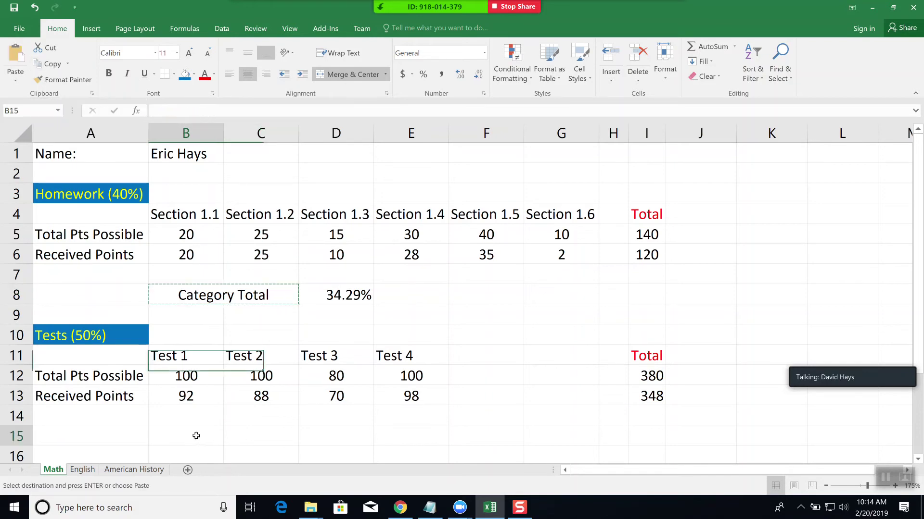
{"action": "left_click", "coordinate": [15, 55]}
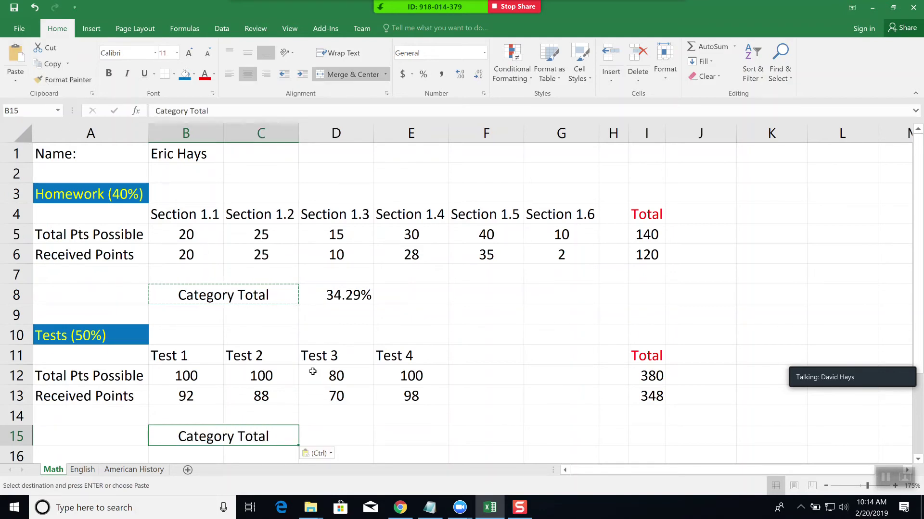
{"action": "scroll", "coordinate": [439, 426], "scroll_direction": "down", "scroll_amount": 1}
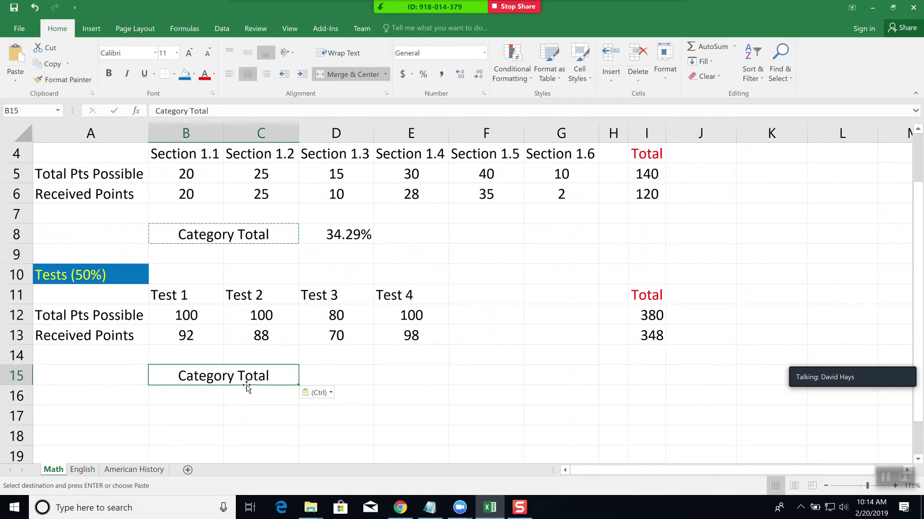
- Paste the homework Category Total formula from D8 into D15, giving =I13/I12*0.4
{"action": "left_click", "coordinate": [387, 376]}
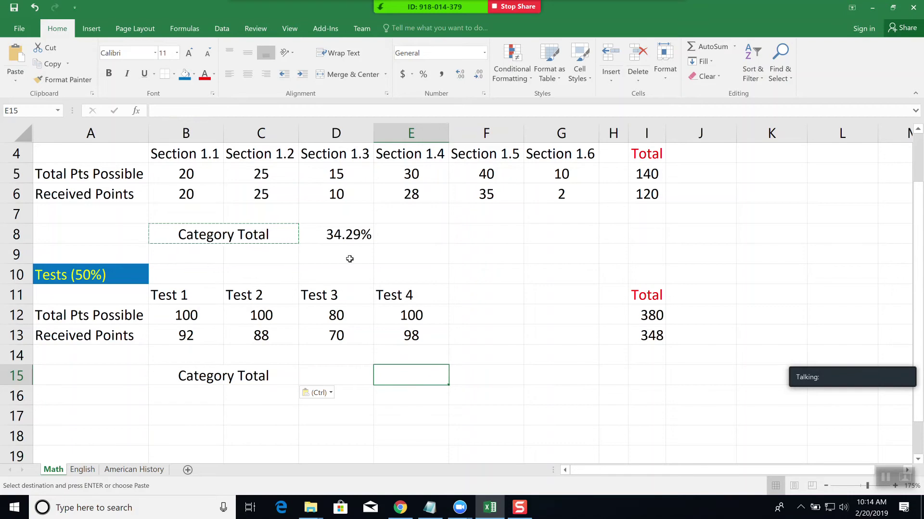
{"action": "left_click", "coordinate": [355, 232]}
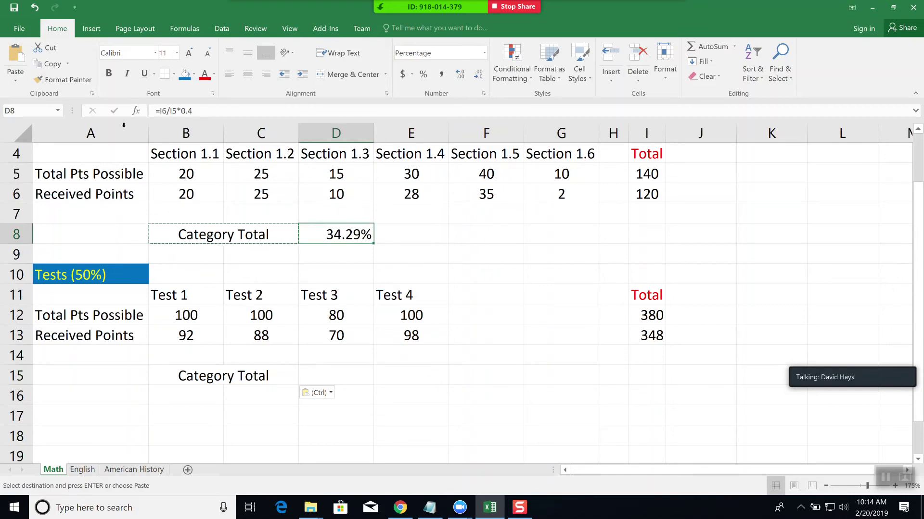
{"action": "left_click", "coordinate": [50, 64]}
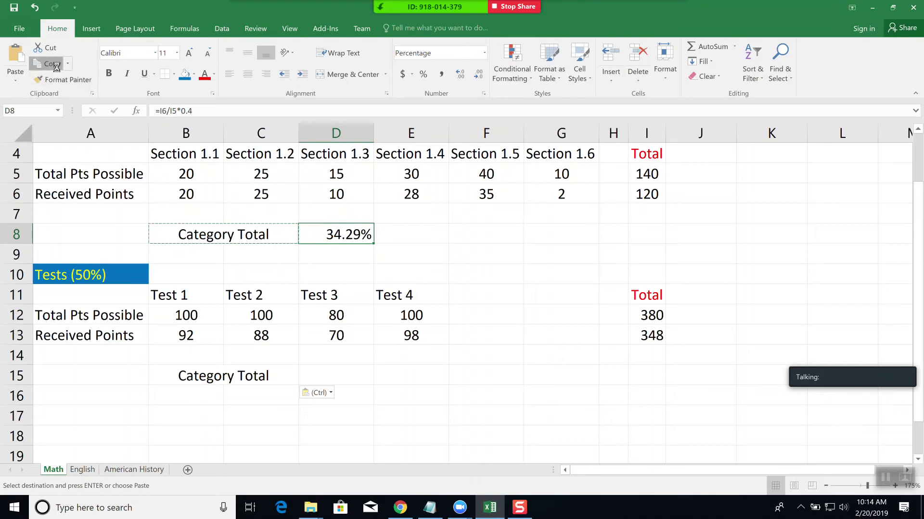
{"action": "left_click", "coordinate": [342, 375]}
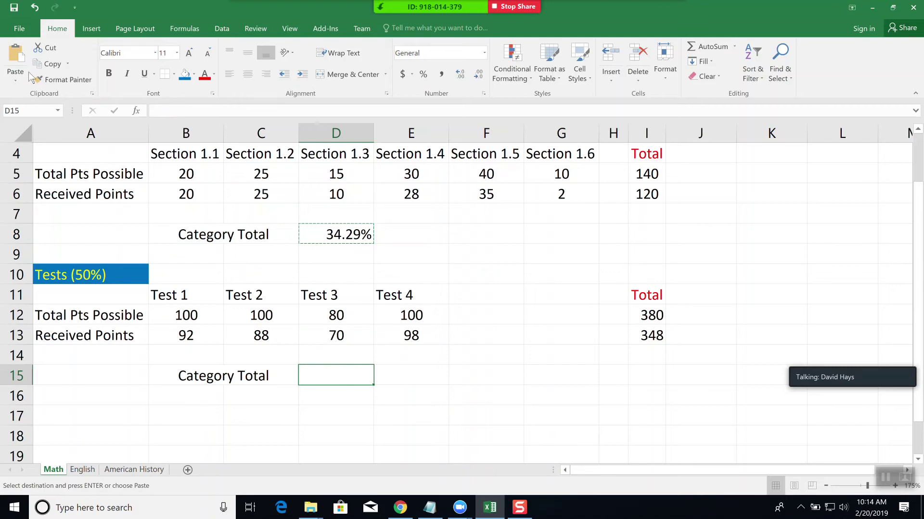
{"action": "left_click", "coordinate": [15, 57]}
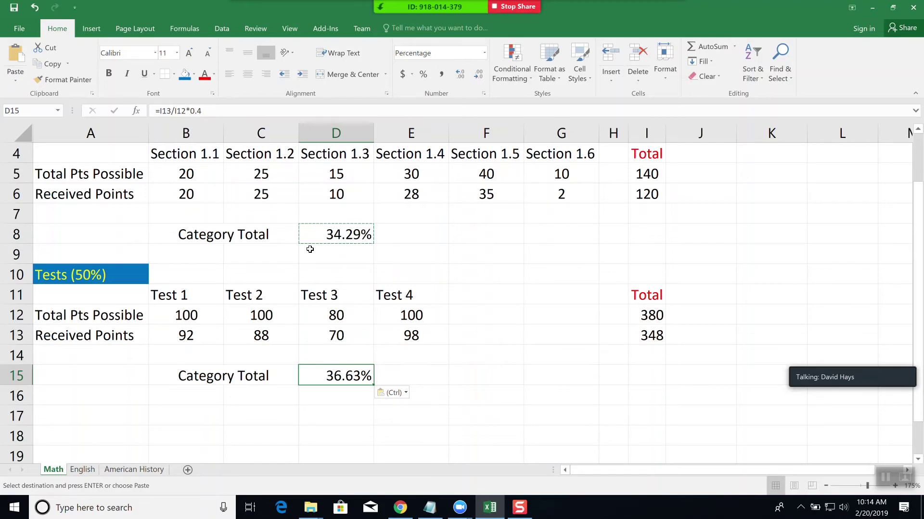
{"action": "key", "text": "Escape"}
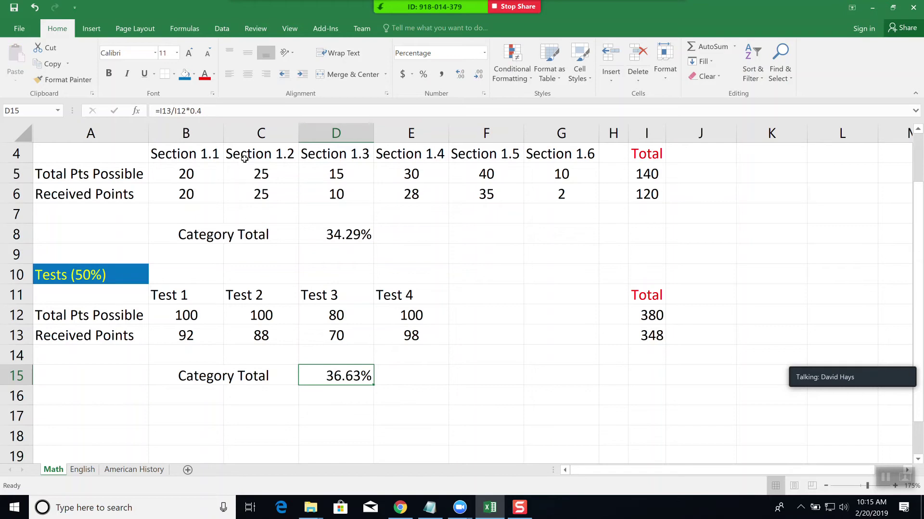
{"action": "left_click", "coordinate": [243, 111]}
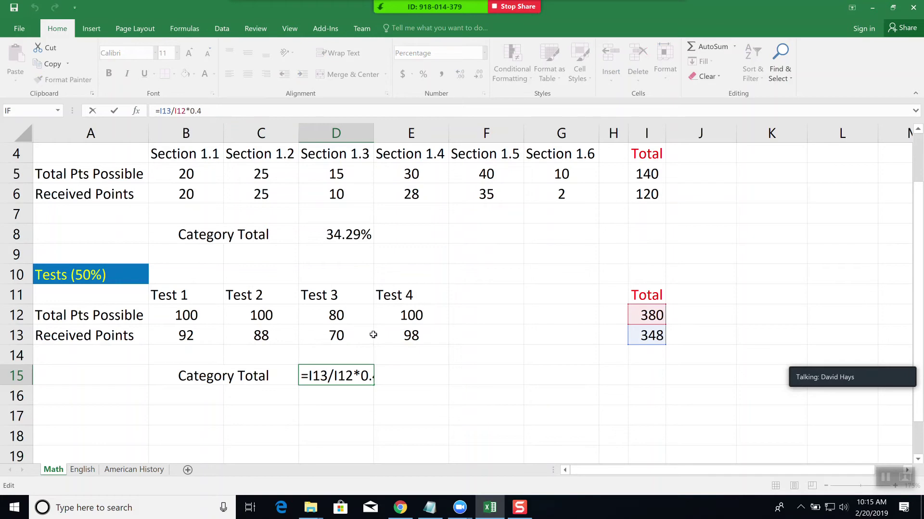
- Change the D15 Tests weighting from 0.4 to 0.50 so the category total shows 45.79%
{"action": "key", "text": "ctrl+Return"}
{"action": "left_click_drag", "start_coordinate": [374, 137], "coordinate": [419, 137]}
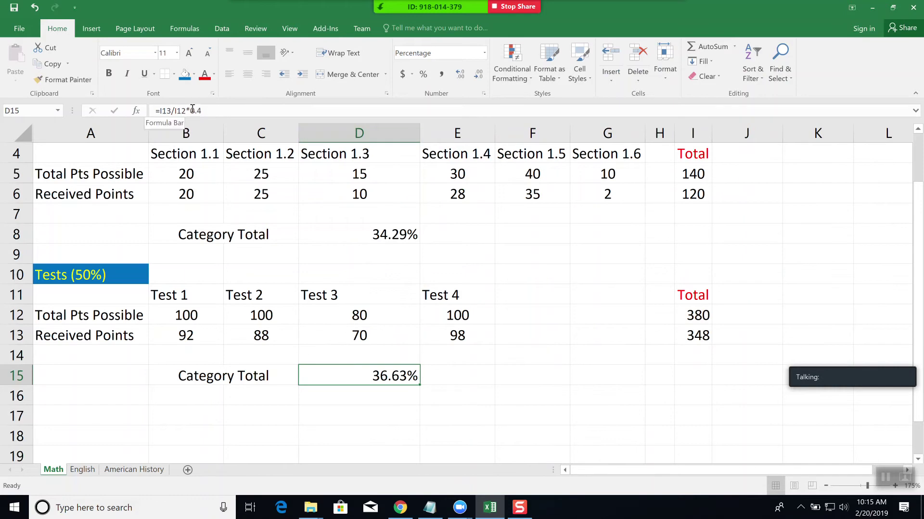
{"action": "left_click", "coordinate": [224, 110]}
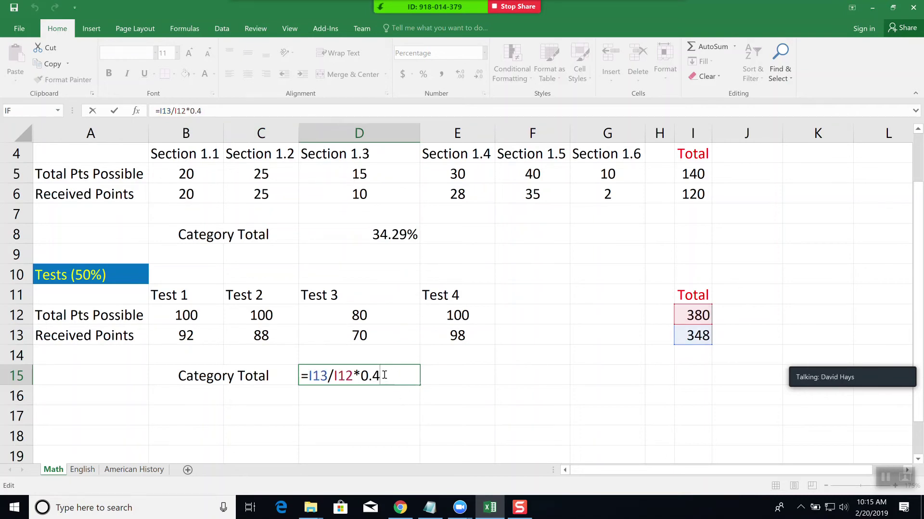
{"action": "left_click_drag", "start_coordinate": [375, 374], "coordinate": [386, 375]}
{"action": "type", "text": "50"}
{"action": "key", "text": "Return"}
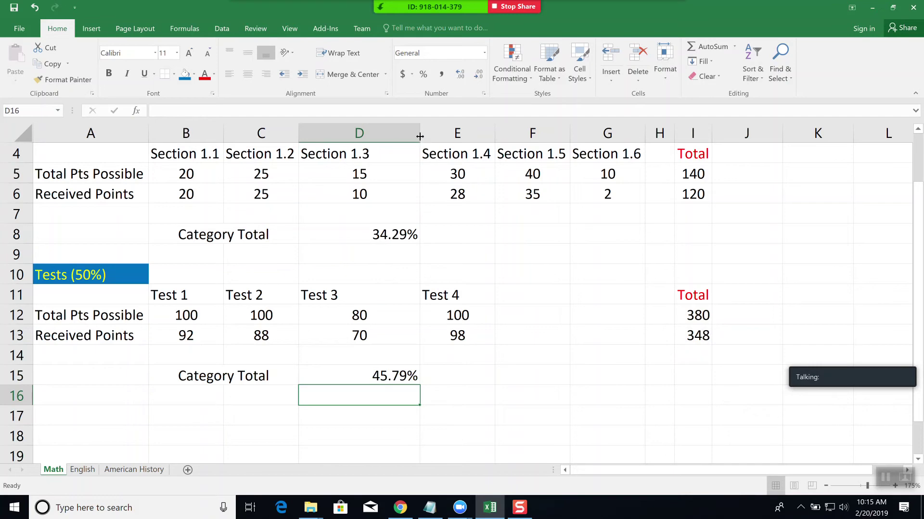
{"action": "double_click", "coordinate": [420, 135]}
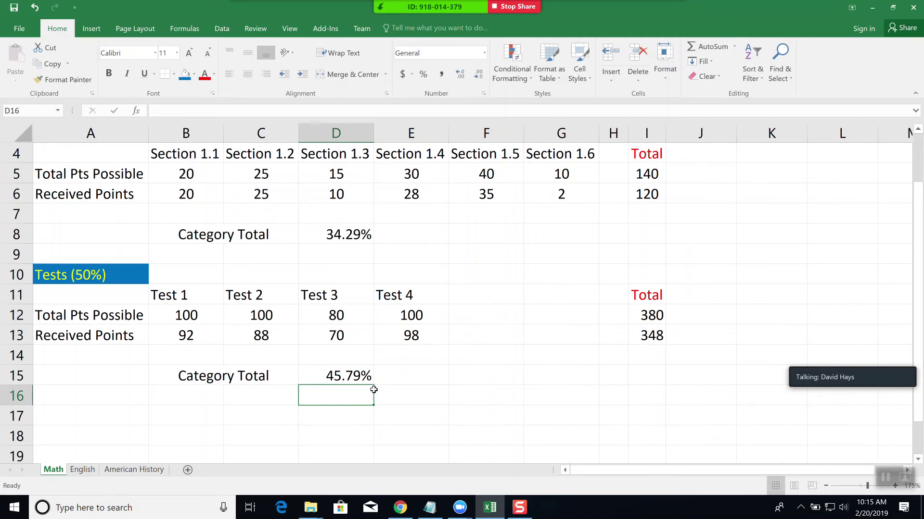
{"action": "scroll", "coordinate": [358, 380], "scroll_direction": "up", "scroll_amount": 1}
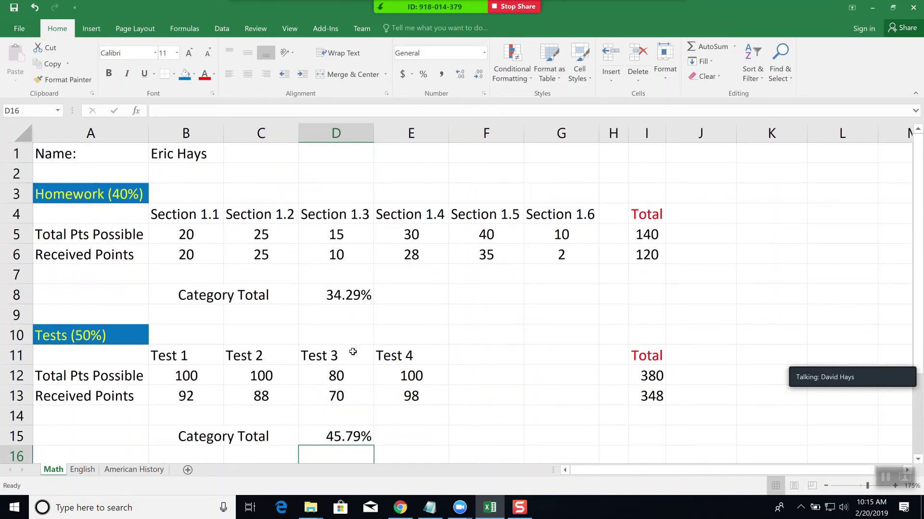
{"action": "scroll", "coordinate": [353, 351], "scroll_direction": "down", "scroll_amount": 3}
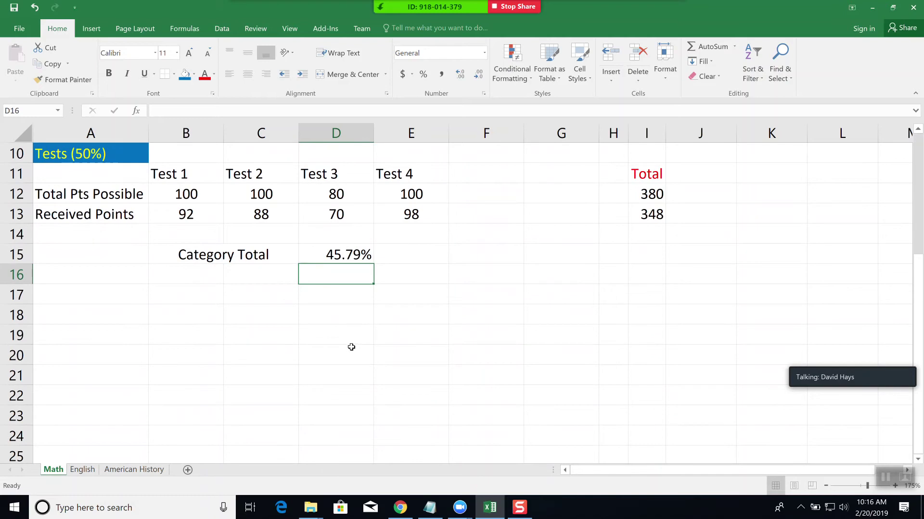
{"action": "scroll", "coordinate": [352, 347], "scroll_direction": "up", "scroll_amount": 3}
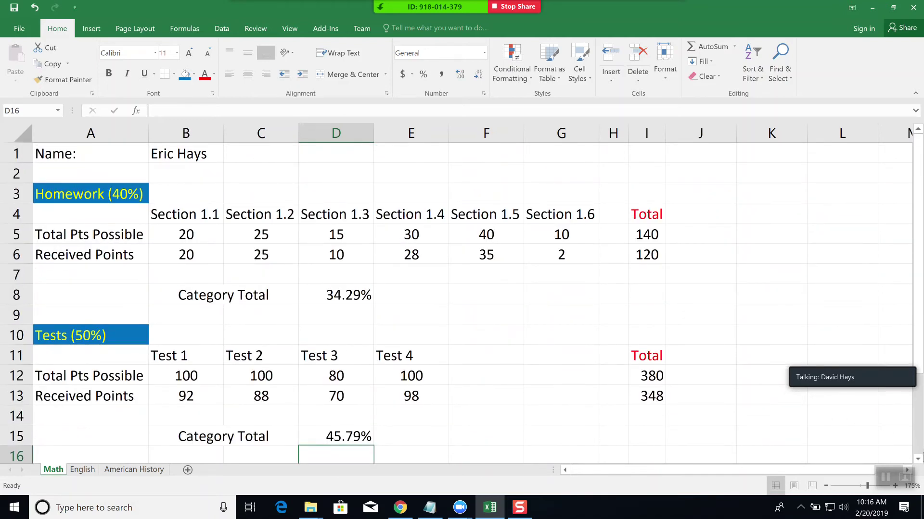
{"action": "left_click", "coordinate": [920, 455]}
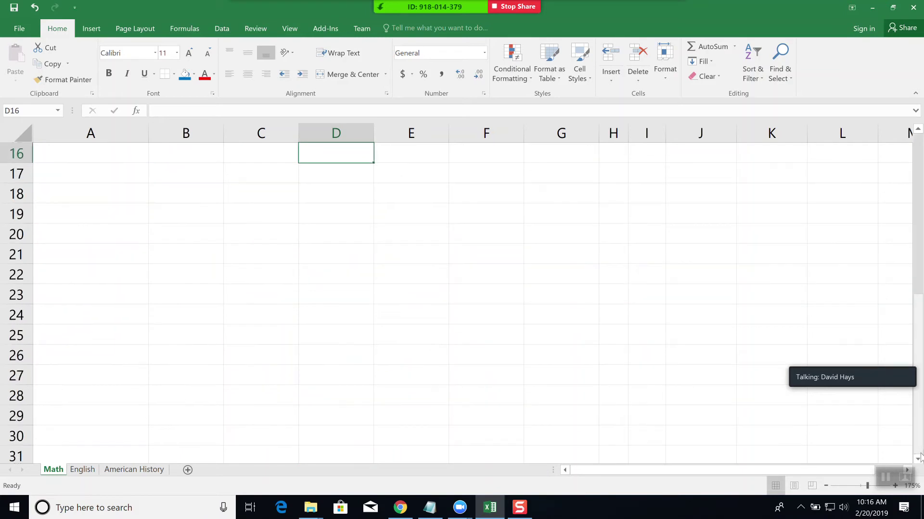
{"action": "left_click", "coordinate": [920, 157]}
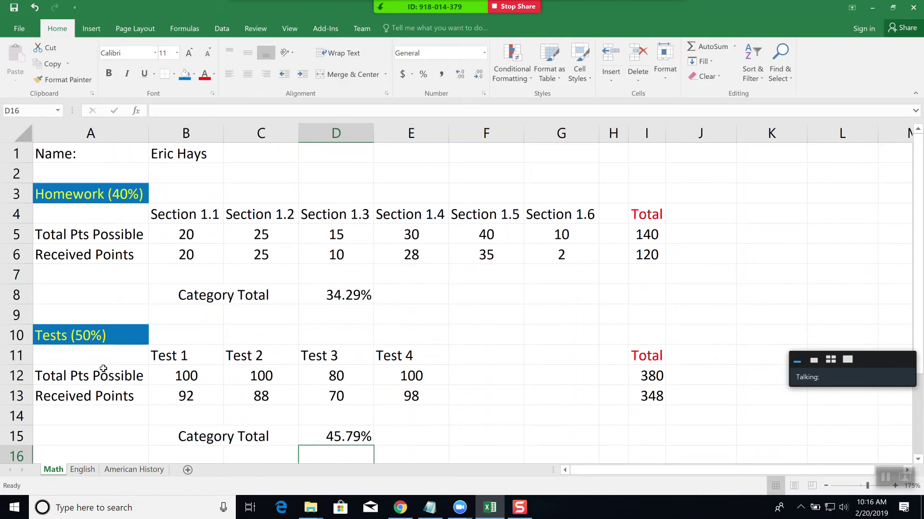
{"action": "key", "text": "Down"}
{"action": "key", "text": "Down"}
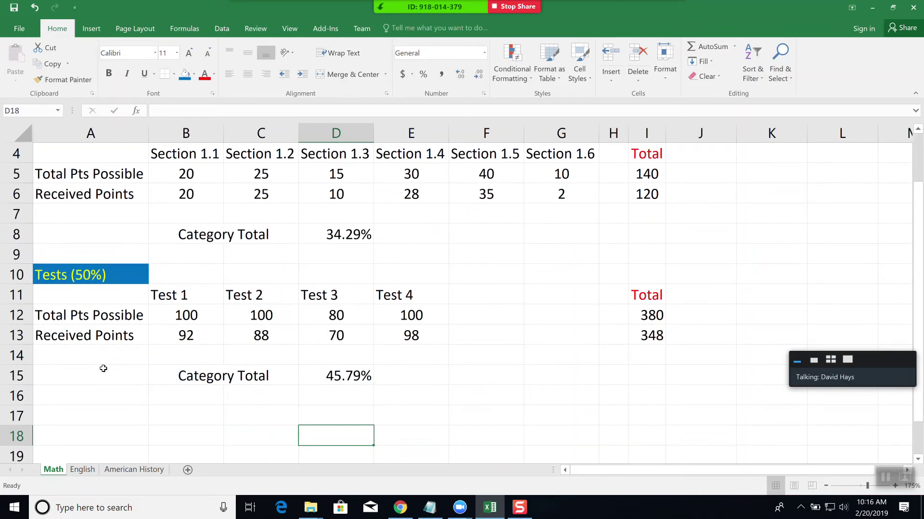
{"action": "key", "text": "Up"}
{"action": "key", "text": "Left"}
{"action": "key", "text": "Left"}
{"action": "key", "text": "Left"}
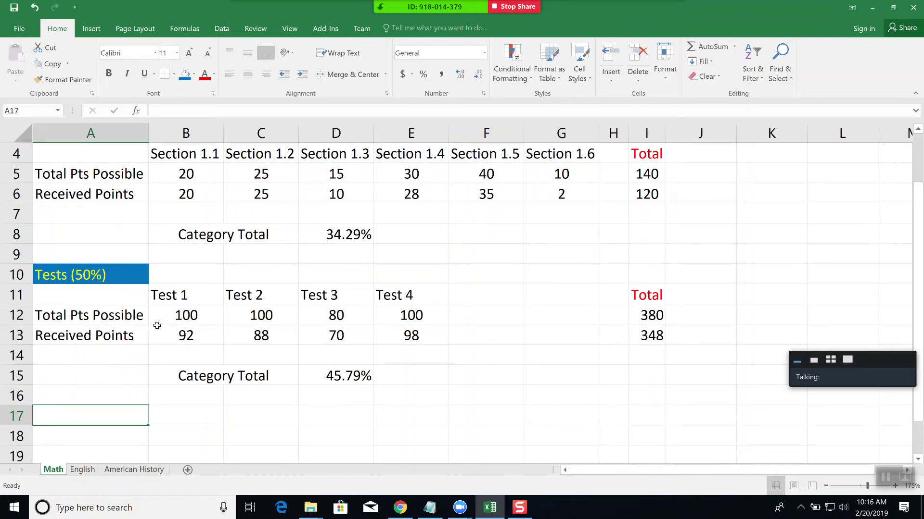
{"action": "scroll", "coordinate": [156, 325], "scroll_direction": "up", "scroll_amount": 1}
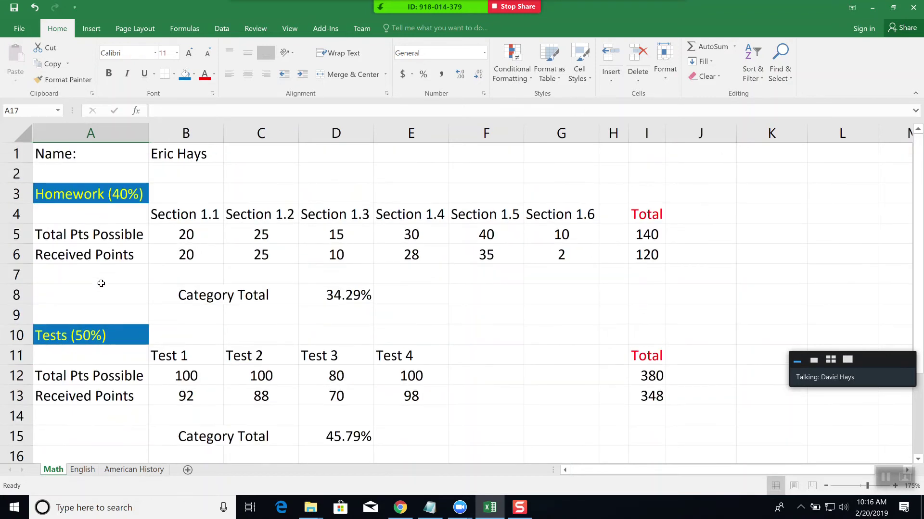
{"action": "scroll", "coordinate": [234, 376], "scroll_direction": "down", "scroll_amount": 3}
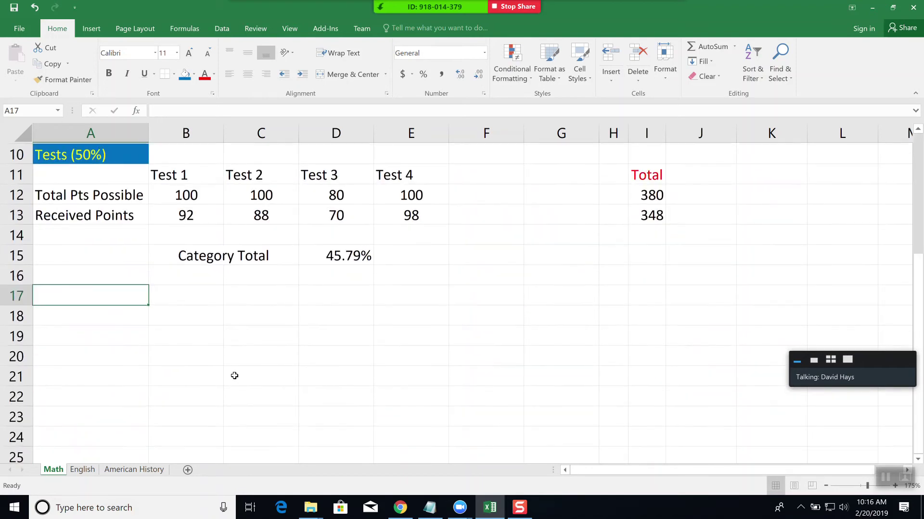
{"action": "scroll", "coordinate": [235, 376], "scroll_direction": "up", "scroll_amount": 1}
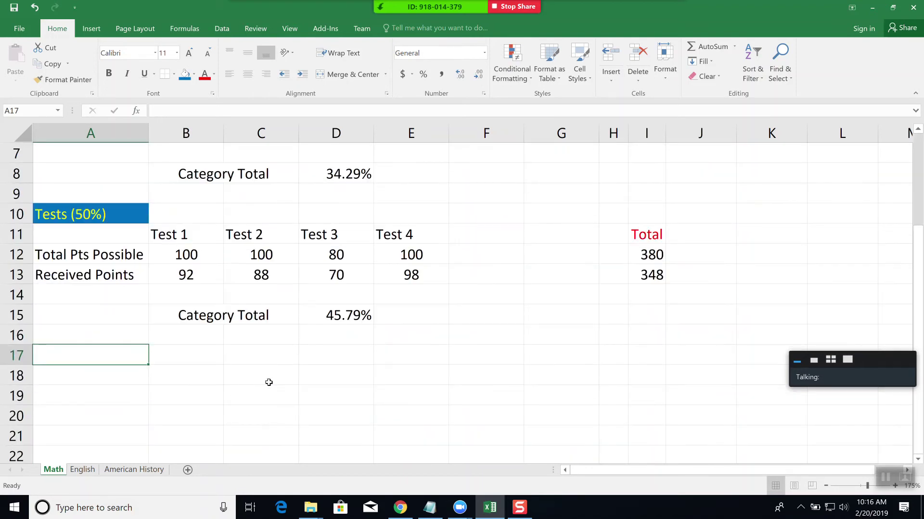
- Enter the Final Exam (10%) heading with Total Pts Possible and Received Points labels beneath
{"action": "type", "text": "l "}
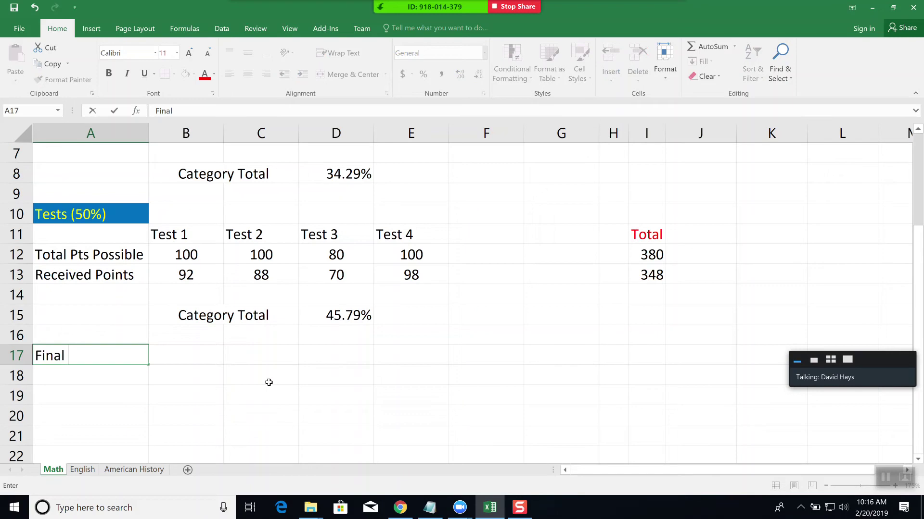
{"action": "type", "text": "Exam (10%)"}
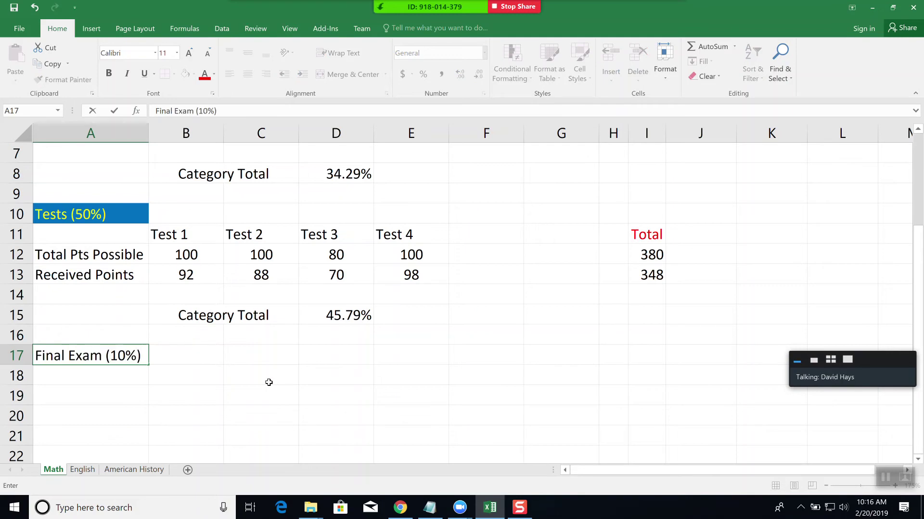
{"action": "key", "text": "Return"}
{"action": "key", "text": "Return"}
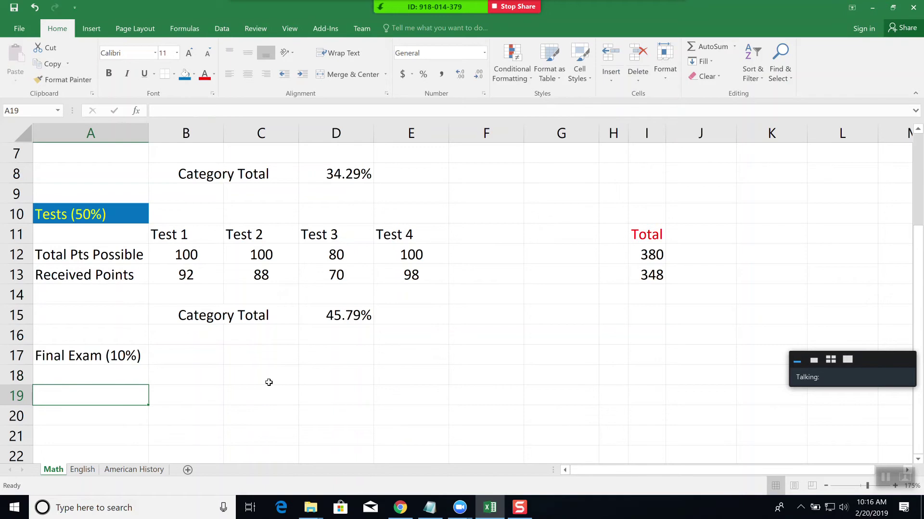
{"action": "type", "text": "Total Pt"}
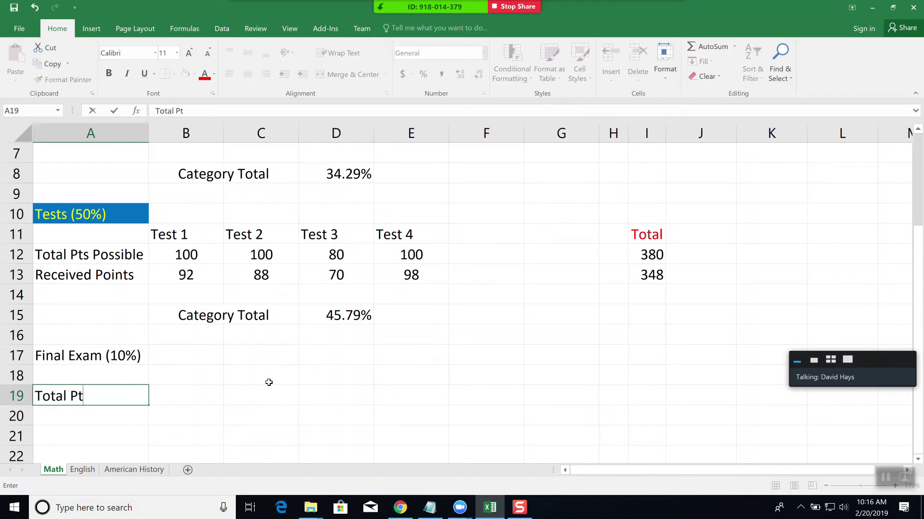
{"action": "type", "text": "s Possible"}
{"action": "key", "text": "Return"}
{"action": "type", "text": "R"}
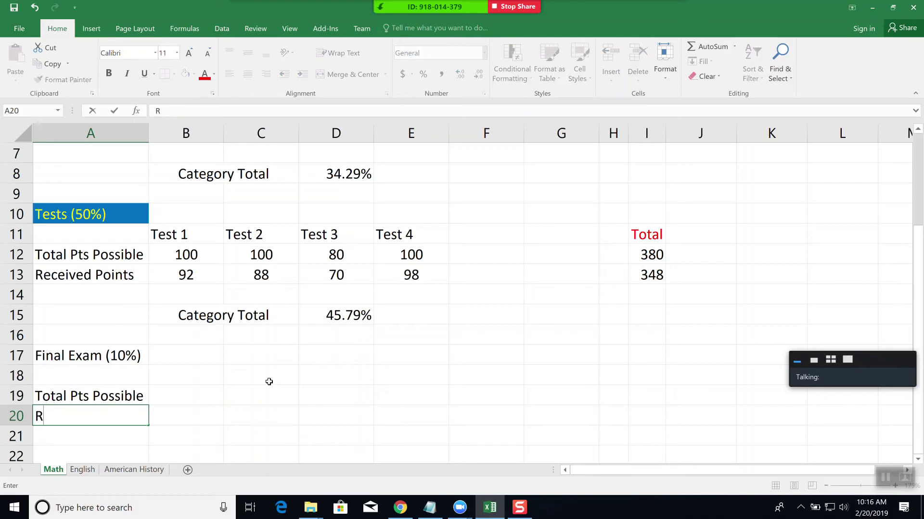
{"action": "type", "text": "eceived Points"}
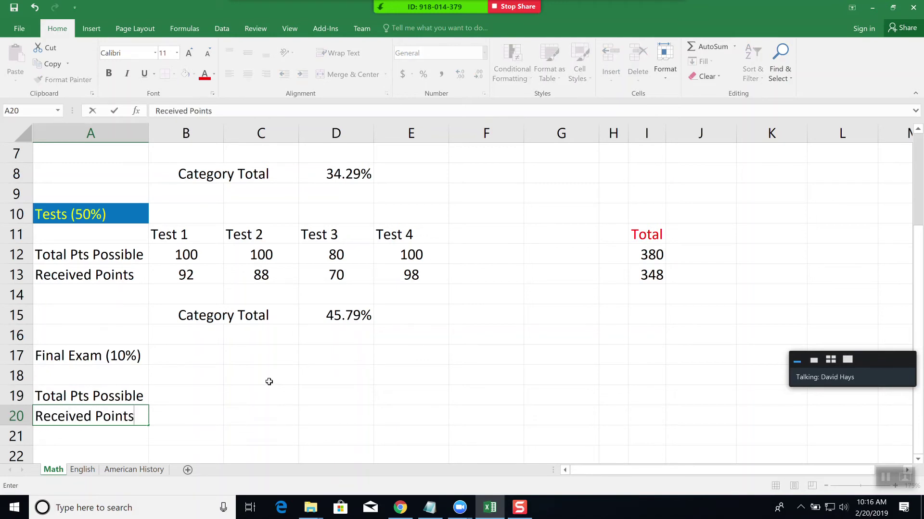
{"action": "key", "text": "ctrl+Return"}
- Add a Final column heading in B18 with 250 points possible and 175 received
{"action": "key", "text": "Tab"}
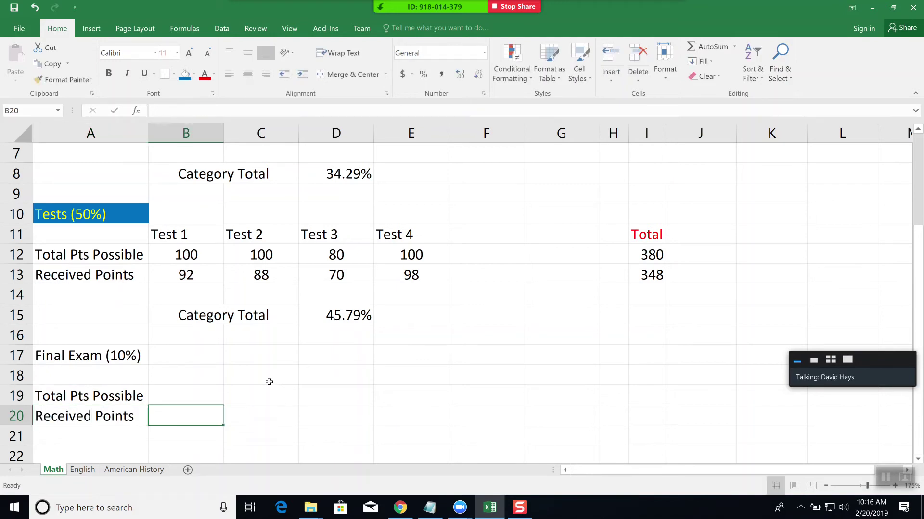
{"action": "left_click", "coordinate": [188, 374]}
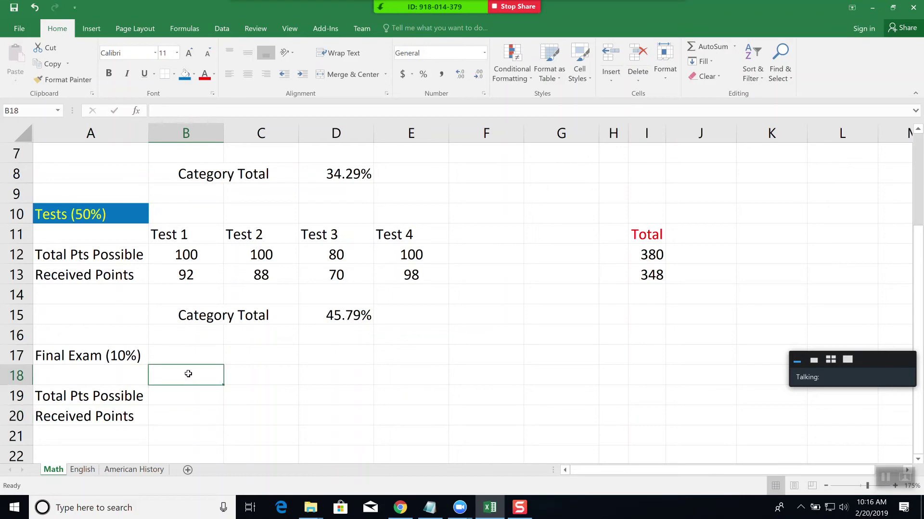
{"action": "type", "text": "Final"}
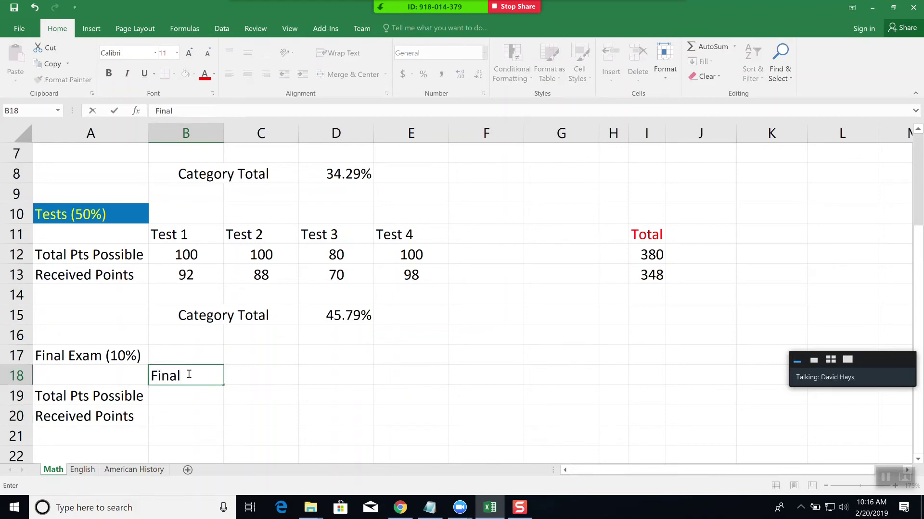
{"action": "key", "text": "Return"}
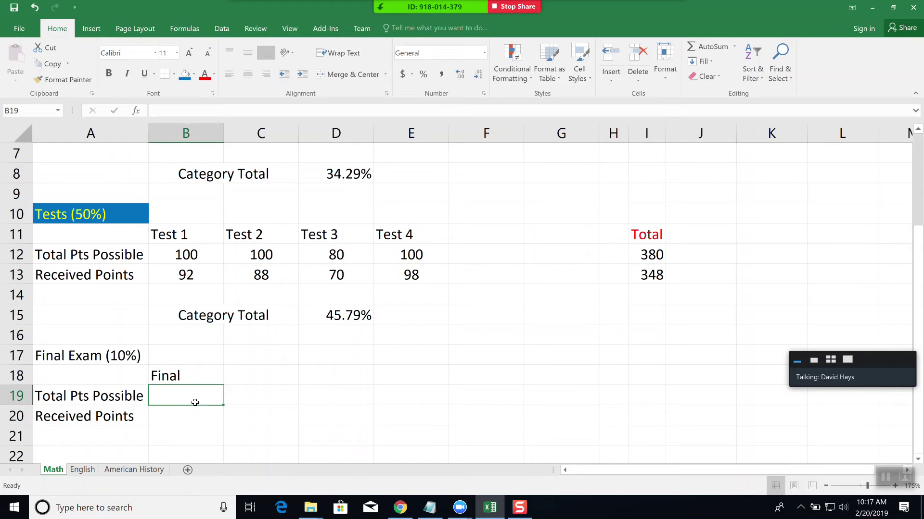
{"action": "type", "text": "250"}
{"action": "key", "text": "Return"}
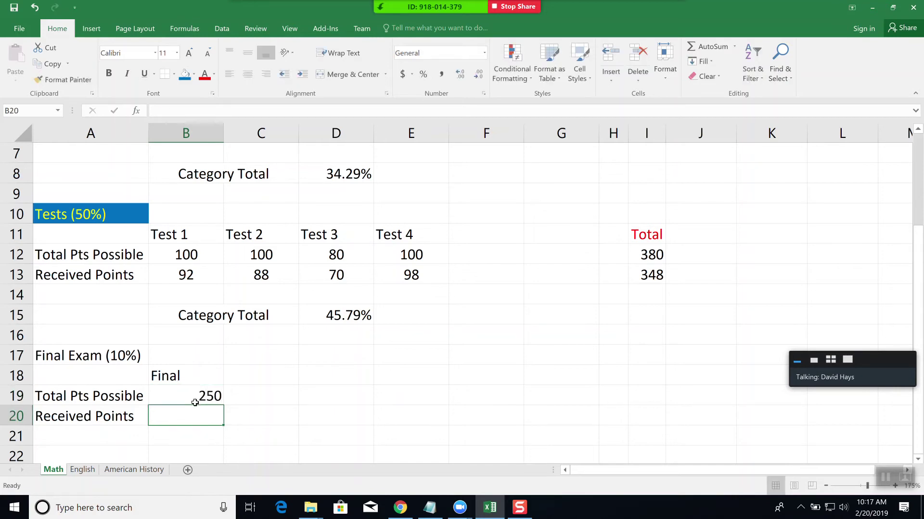
{"action": "type", "text": "175"}
{"action": "key", "text": "Tab"}
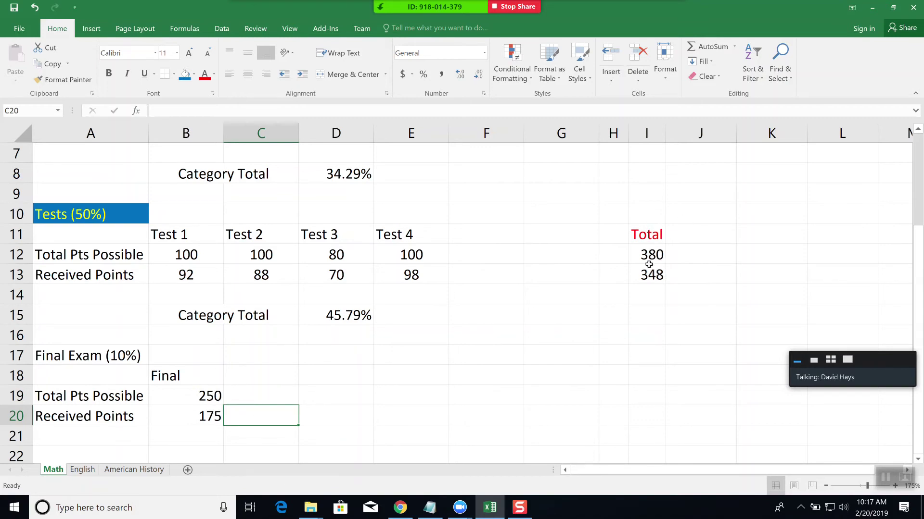
{"action": "scroll", "coordinate": [577, 347], "scroll_direction": "down", "scroll_amount": 1}
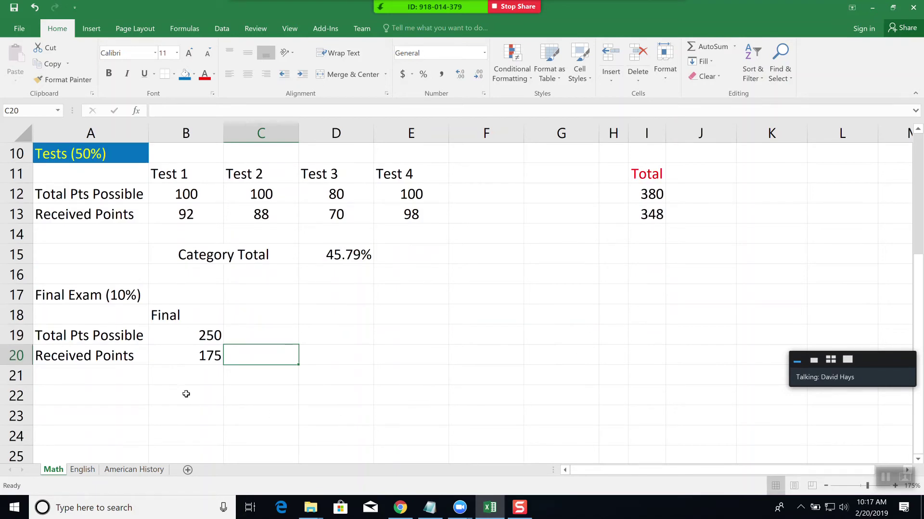
- Copy the Category Total label from B15 into B22
{"action": "left_click", "coordinate": [207, 253]}
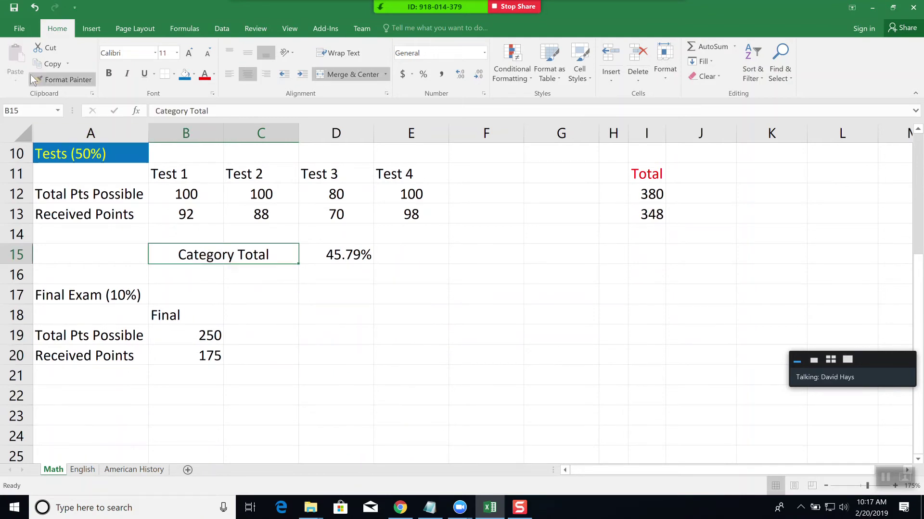
{"action": "left_click", "coordinate": [49, 64]}
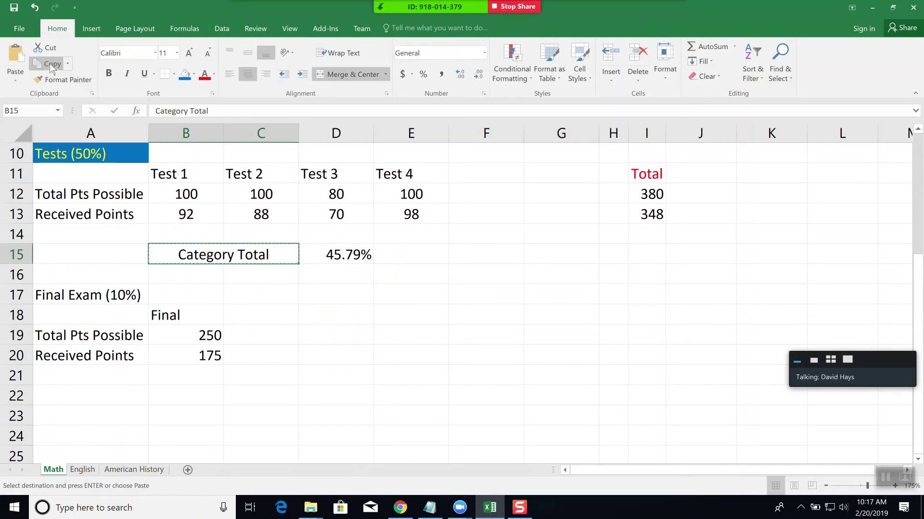
{"action": "left_click", "coordinate": [185, 396]}
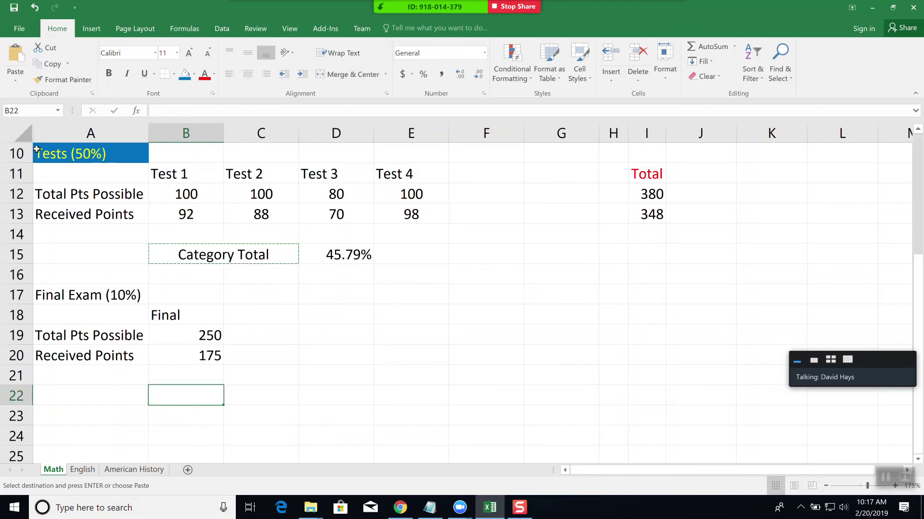
{"action": "left_click", "coordinate": [19, 59]}
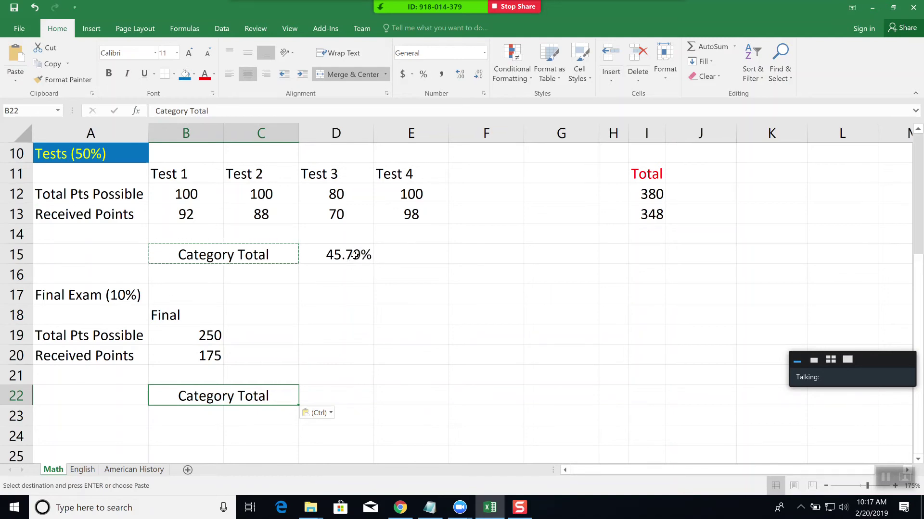
- Paste the D15 tests total formula into D22, which shows #DIV/0!, and check B19 and B20
{"action": "left_click", "coordinate": [354, 256]}
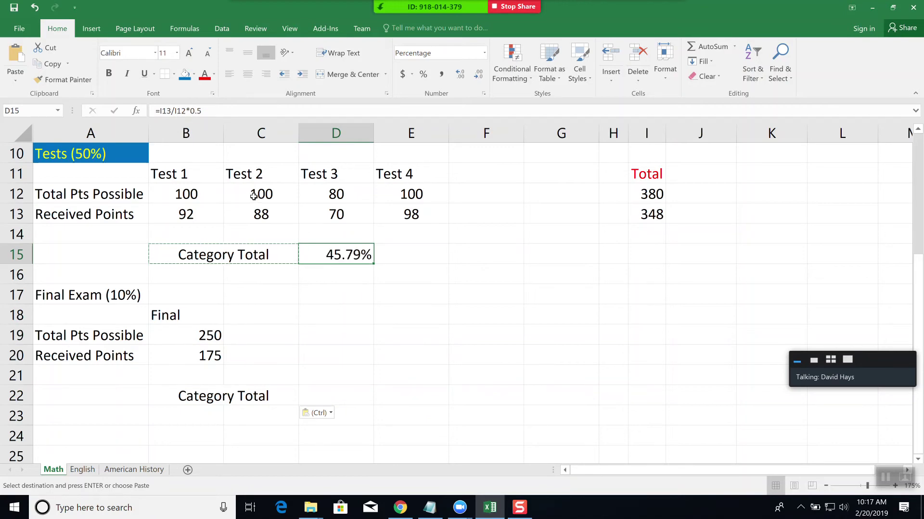
{"action": "left_click", "coordinate": [53, 64]}
{"action": "left_click", "coordinate": [357, 393]}
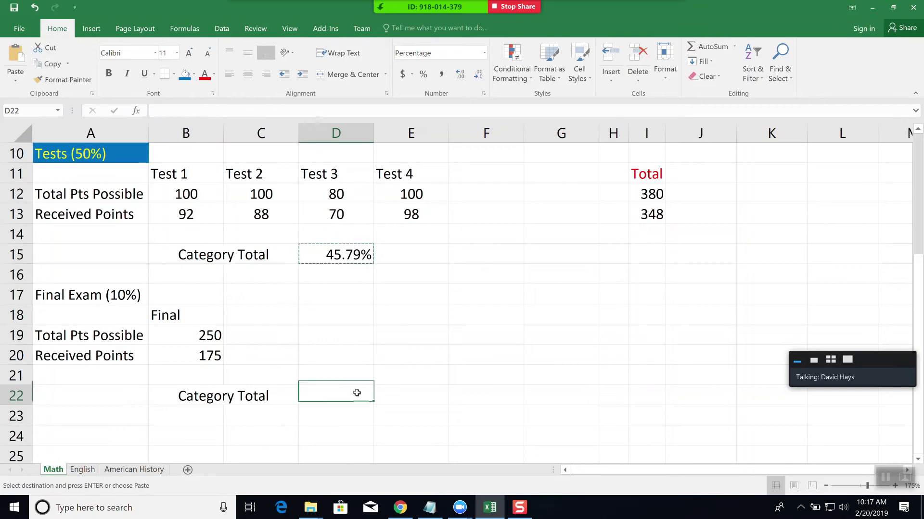
{"action": "left_click", "coordinate": [16, 56]}
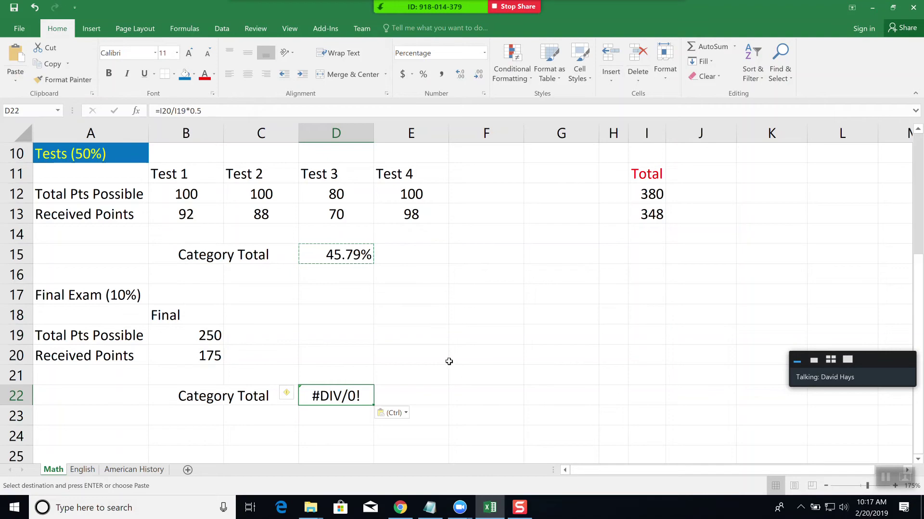
{"action": "left_click", "coordinate": [471, 383]}
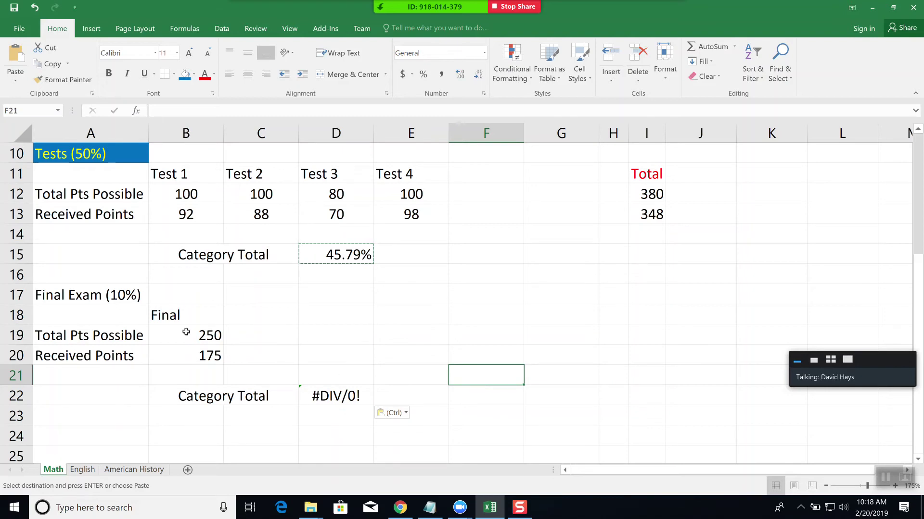
{"action": "left_click", "coordinate": [214, 356]}
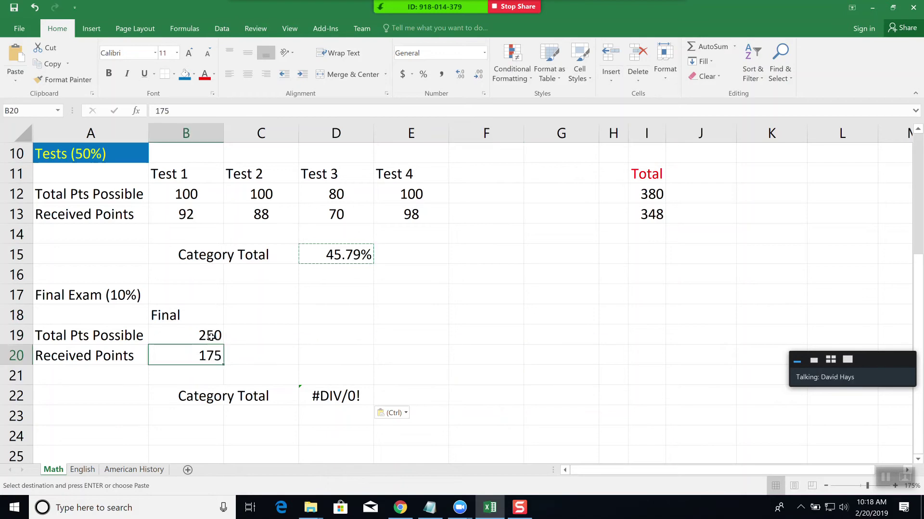
{"action": "left_click", "coordinate": [211, 337]}
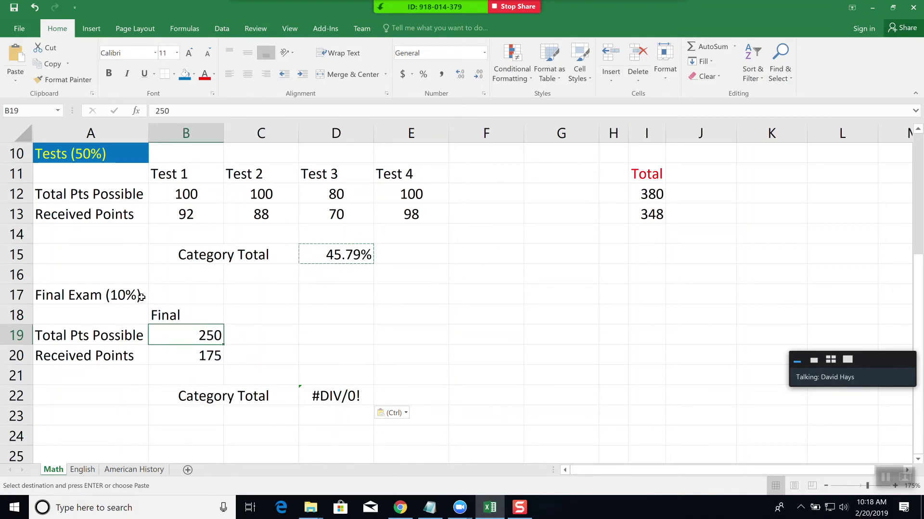
{"action": "left_click", "coordinate": [329, 397]}
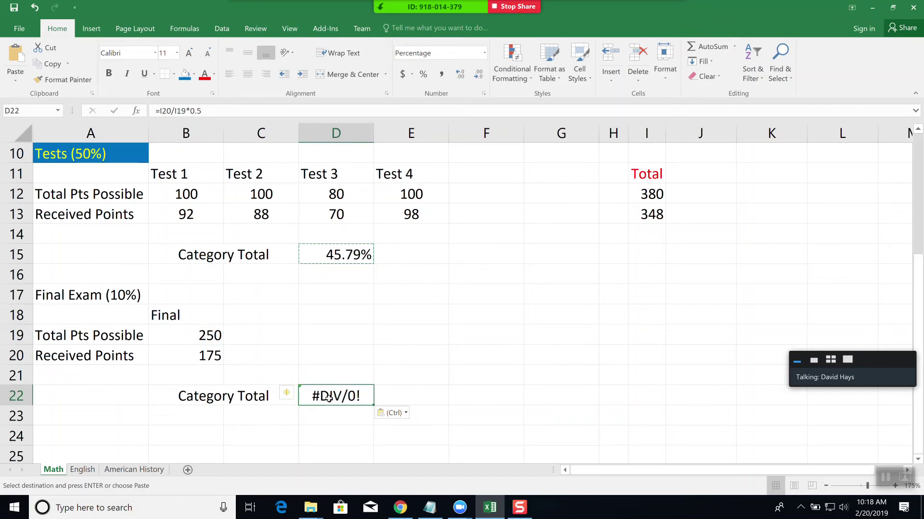
- Replace the D22 formula with =B20/B19*.10, making the Final Exam total 7.00%
{"action": "left_click", "coordinate": [210, 107]}
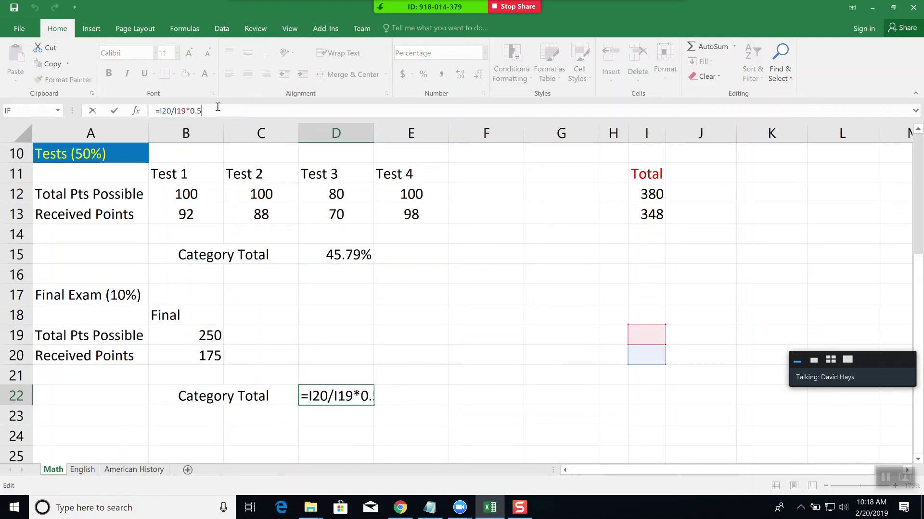
{"action": "key", "text": "BackSpace"}
{"action": "key", "text": "BackSpace"}
{"action": "key", "text": "BackSpace"}
{"action": "key", "text": "BackSpace"}
{"action": "key", "text": "BackSpace"}
{"action": "key", "text": "BackSpace"}
{"action": "key", "text": "BackSpace"}
{"action": "key", "text": "BackSpace"}
{"action": "key", "text": "BackSpace"}
{"action": "key", "text": "BackSpace"}
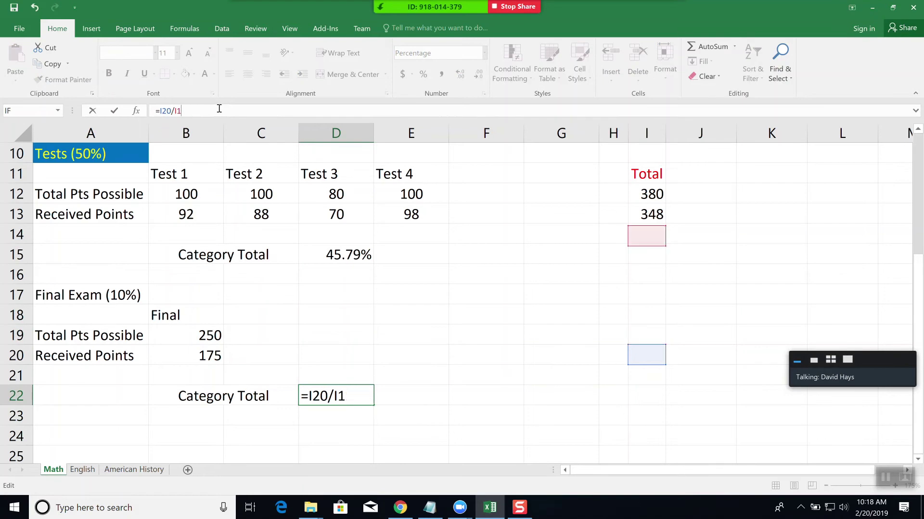
{"action": "key", "text": "BackSpace"}
{"action": "key", "text": "BackSpace"}
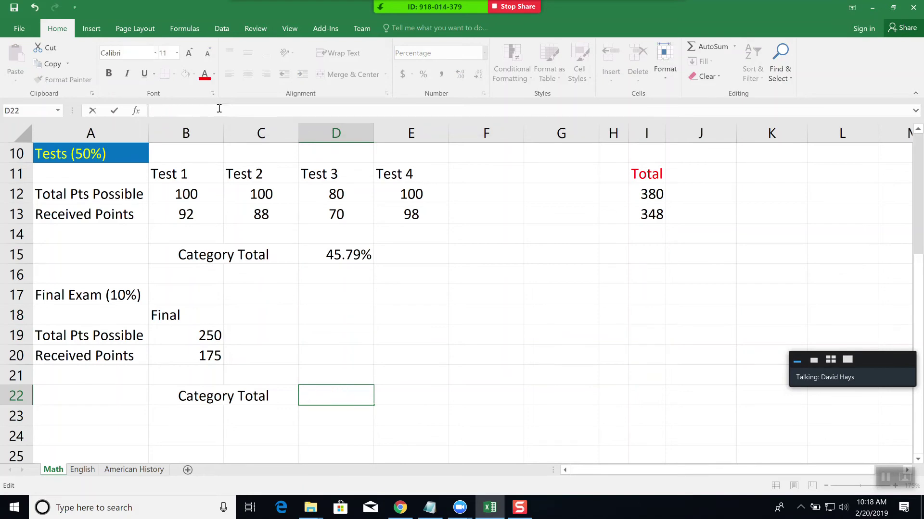
{"action": "type", "text": "="}
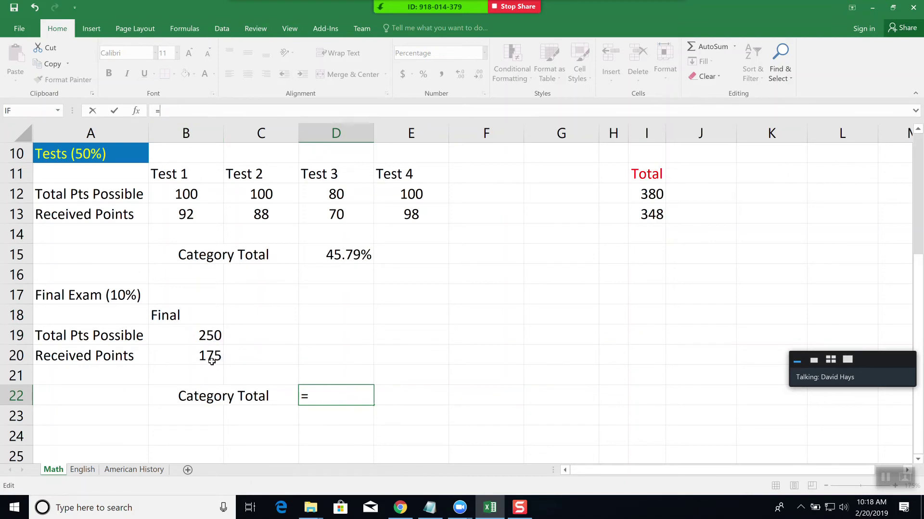
{"action": "left_click", "coordinate": [210, 355]}
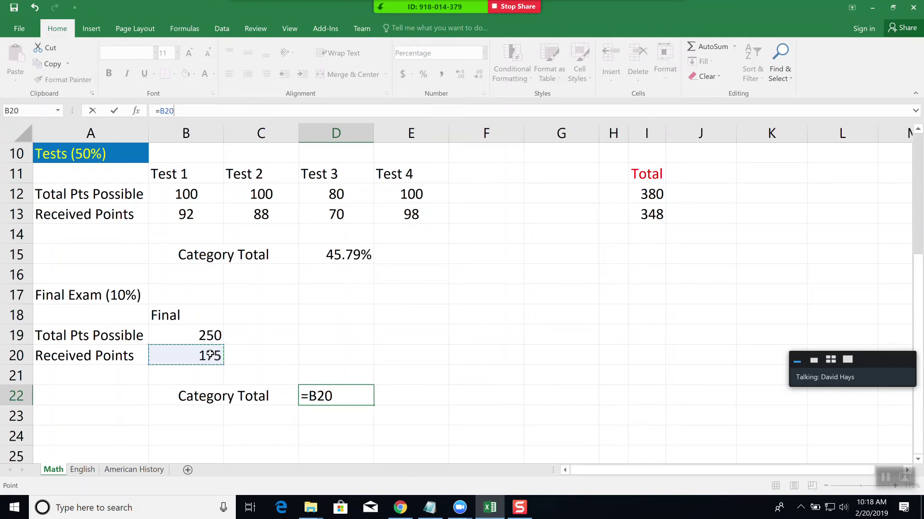
{"action": "type", "text": "/"}
{"action": "left_click", "coordinate": [206, 335]}
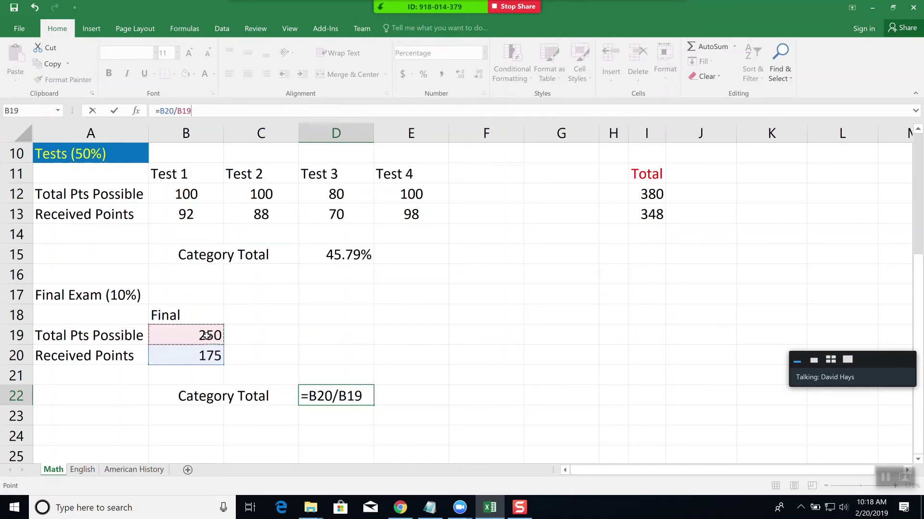
{"action": "type", "text": "*.10"}
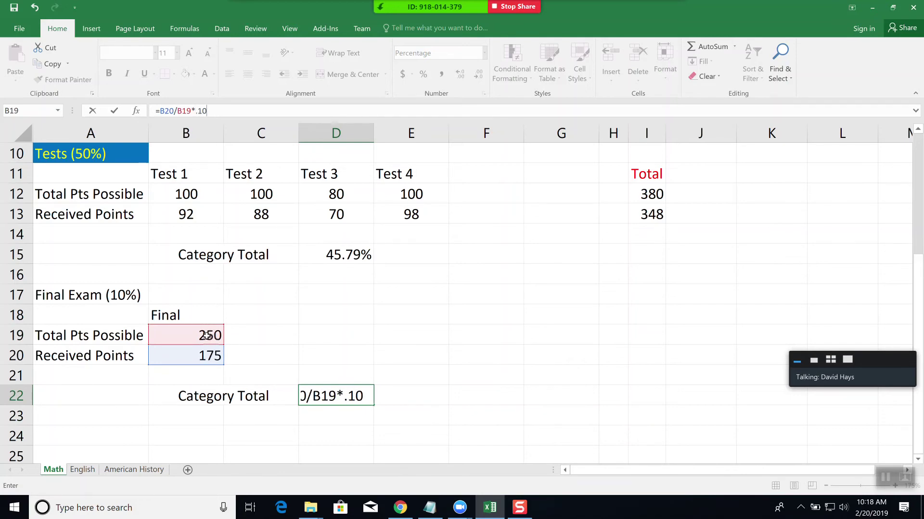
{"action": "key", "text": "Return"}
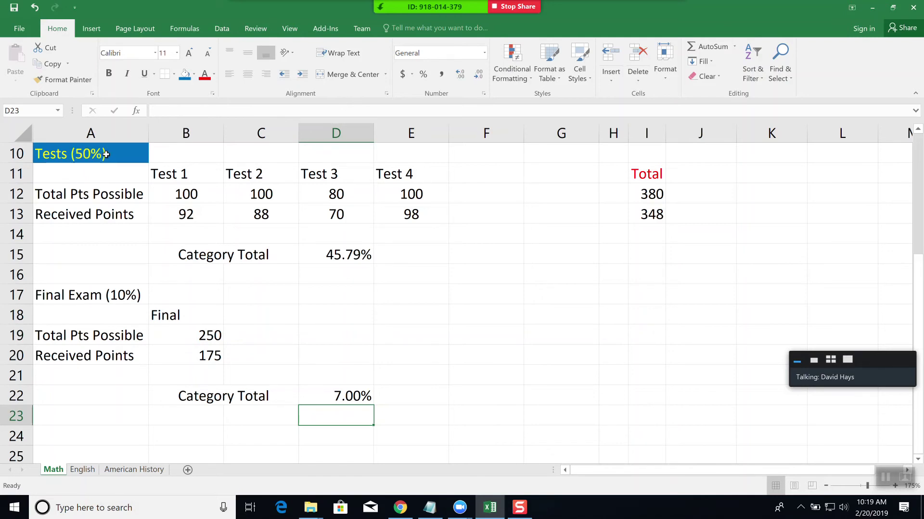
- Use Format Painter to copy the Tests (50%) heading style onto the Final Exam (10%) heading
{"action": "left_click", "coordinate": [99, 155]}
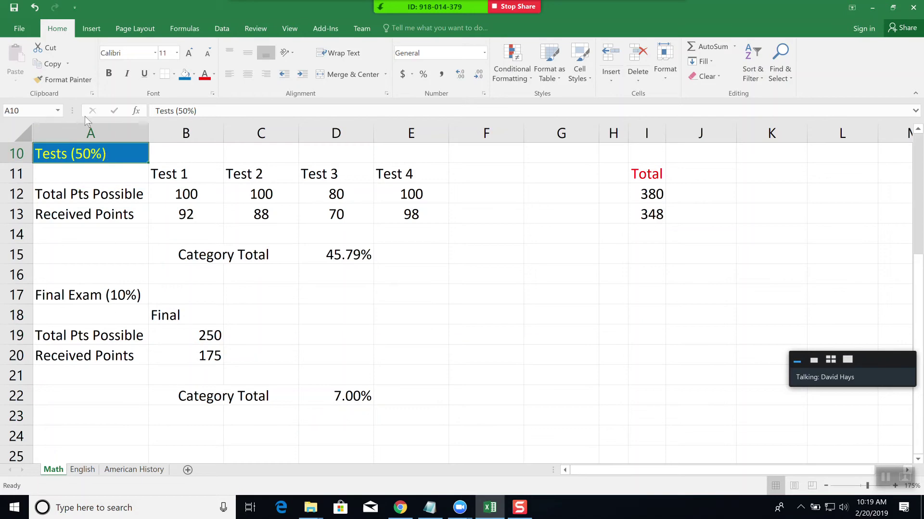
{"action": "left_click", "coordinate": [70, 79]}
{"action": "left_click", "coordinate": [103, 295]}
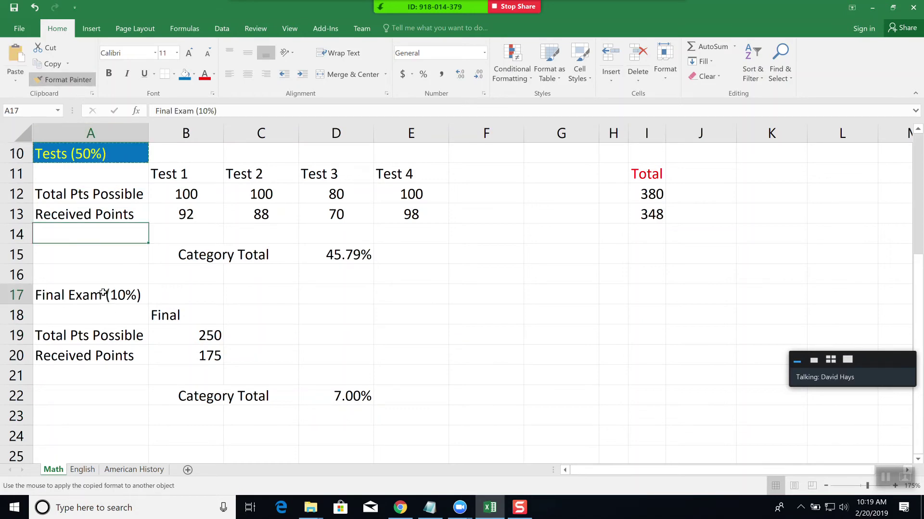
{"action": "left_click", "coordinate": [218, 414]}
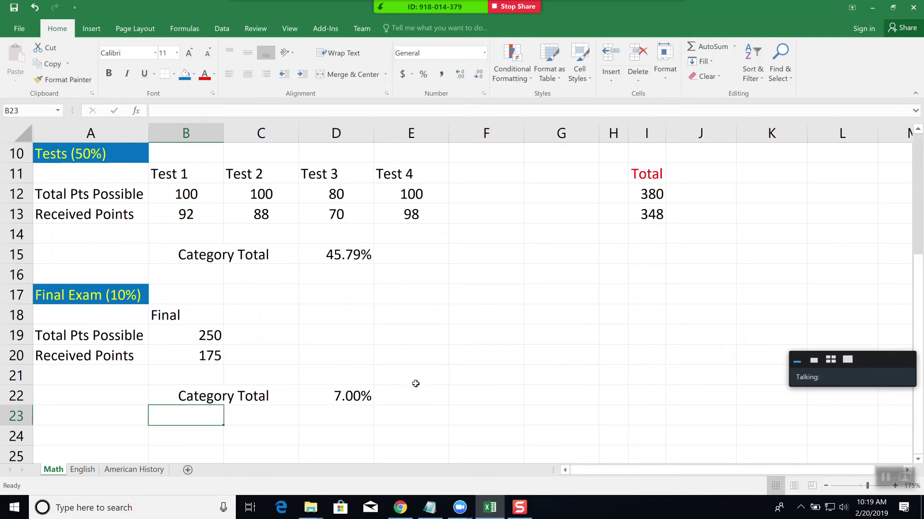
{"action": "scroll", "coordinate": [399, 370], "scroll_direction": "down", "scroll_amount": 1}
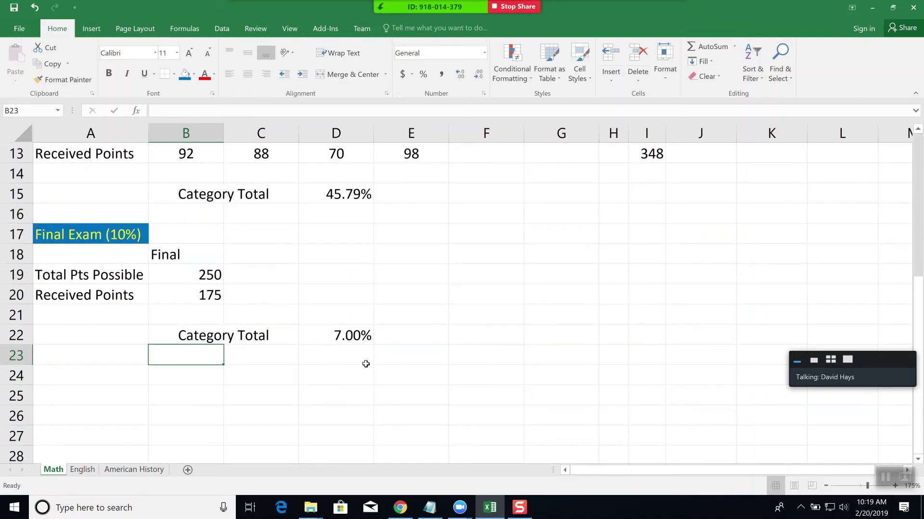
{"action": "left_click", "coordinate": [84, 401]}
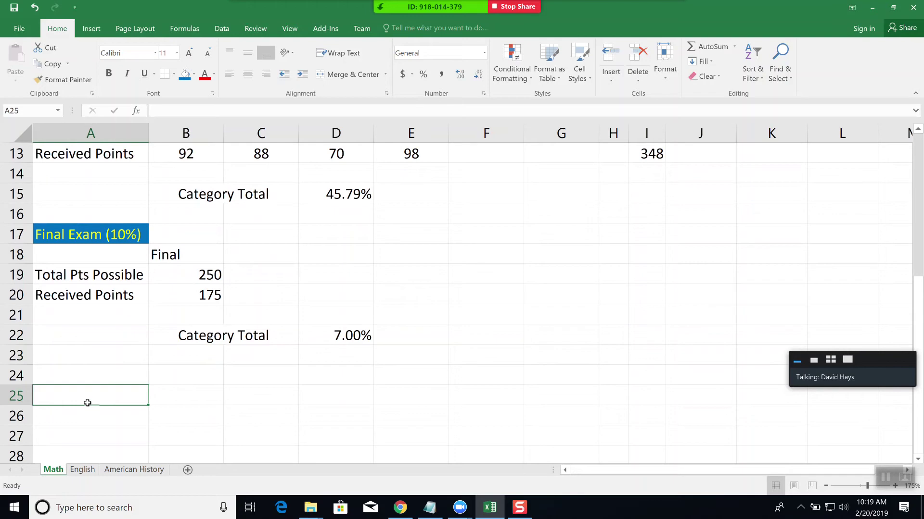
- Type 'Grade For Course:' into cell A25
{"action": "type", "text": "Gra"}
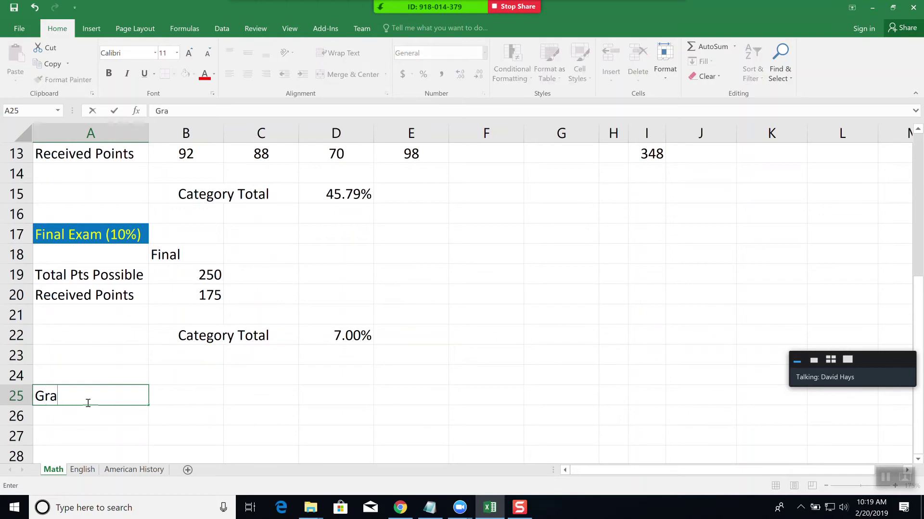
{"action": "type", "text": "de For Course"}
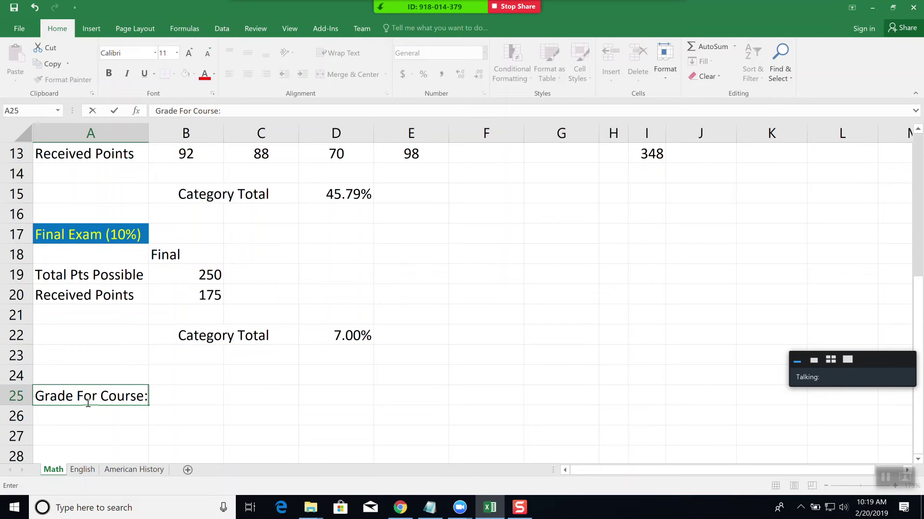
{"action": "type", "text": ":"}
{"action": "key", "text": "Tab"}
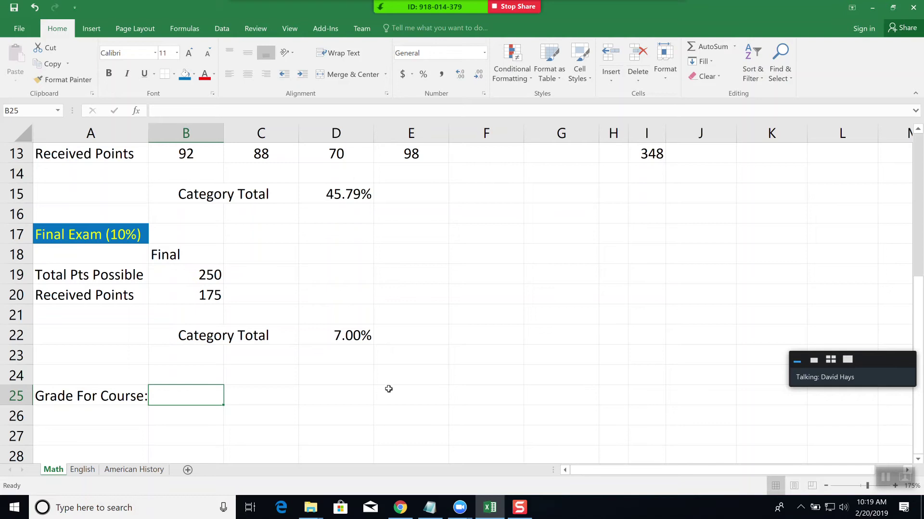
- Enter =D8+D15+D22 in B25 to sum the three category totals, giving 87.08%
{"action": "type", "text": "="}
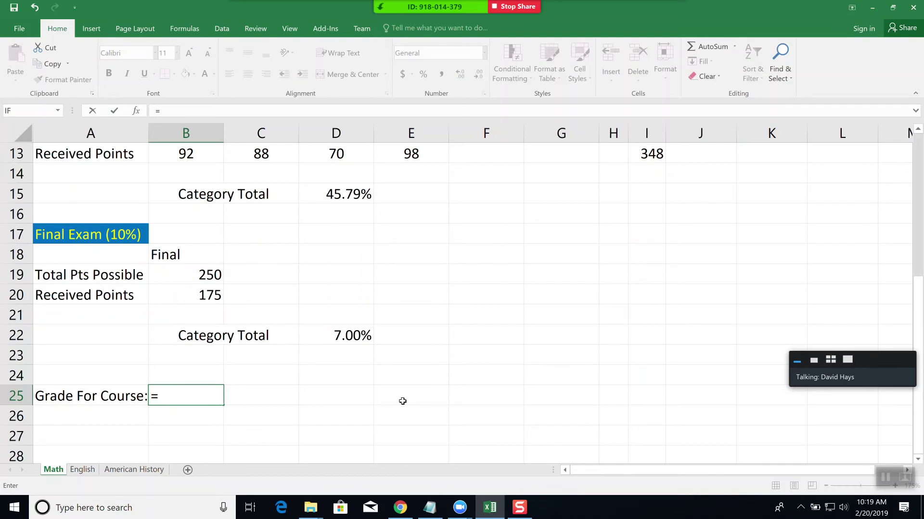
{"action": "scroll", "coordinate": [407, 404], "scroll_direction": "up", "scroll_amount": 1}
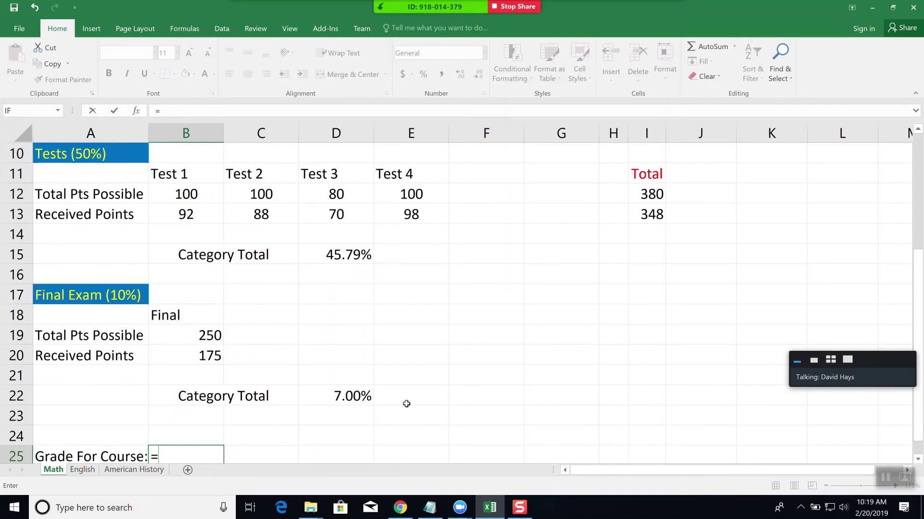
{"action": "scroll", "coordinate": [406, 404], "scroll_direction": "up", "scroll_amount": 3}
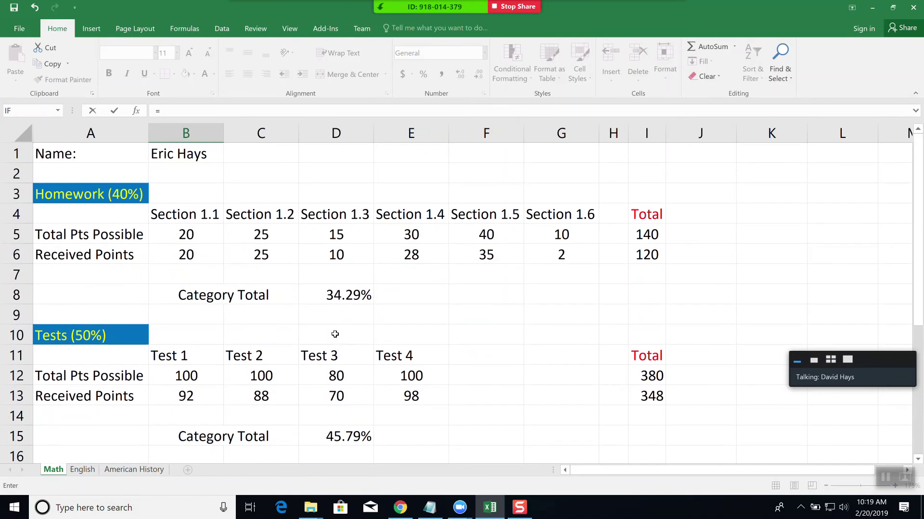
{"action": "left_click", "coordinate": [354, 292]}
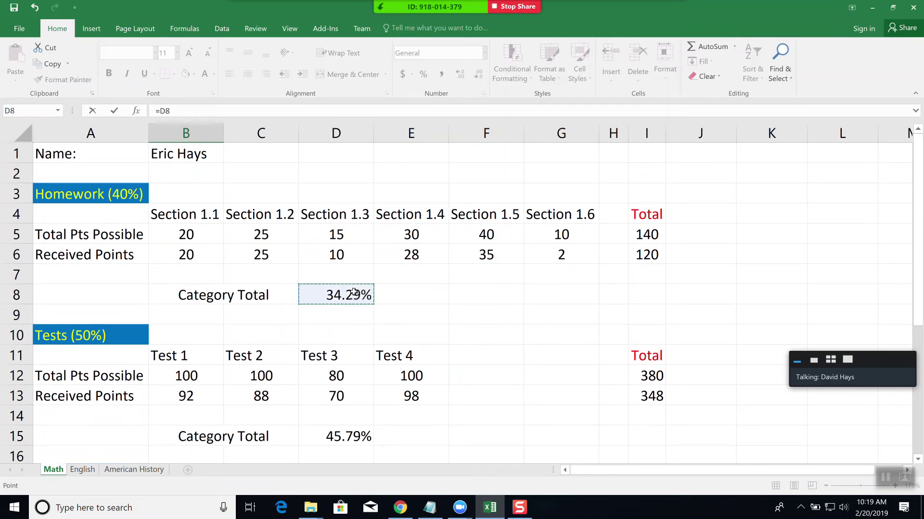
{"action": "type", "text": "+"}
{"action": "scroll", "coordinate": [383, 363], "scroll_direction": "down", "scroll_amount": 3}
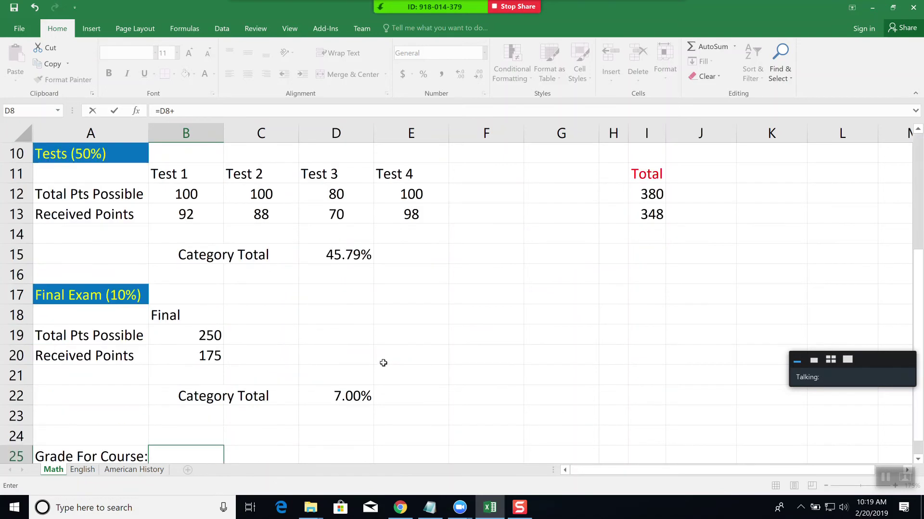
{"action": "scroll", "coordinate": [383, 364], "scroll_direction": "down", "scroll_amount": 2}
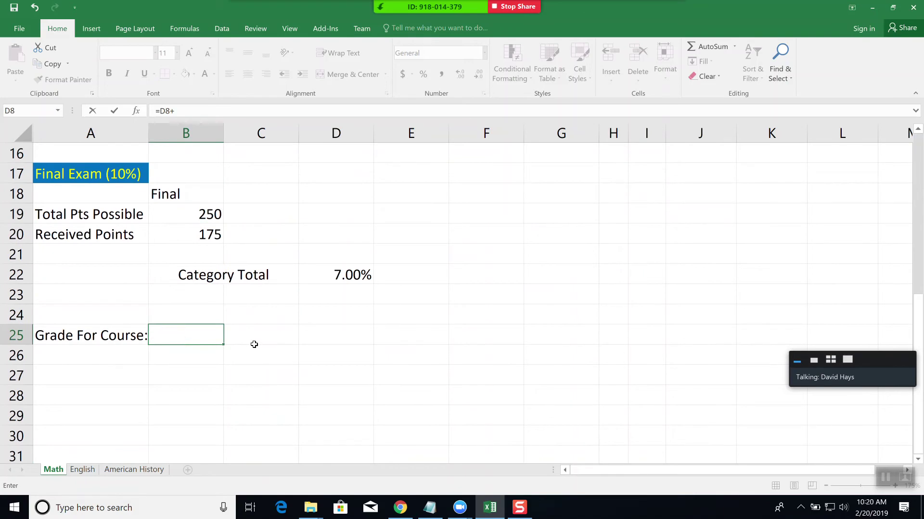
{"action": "scroll", "coordinate": [250, 345], "scroll_direction": "up", "scroll_amount": 3}
{"action": "scroll", "coordinate": [310, 241], "scroll_direction": "up", "scroll_amount": 1}
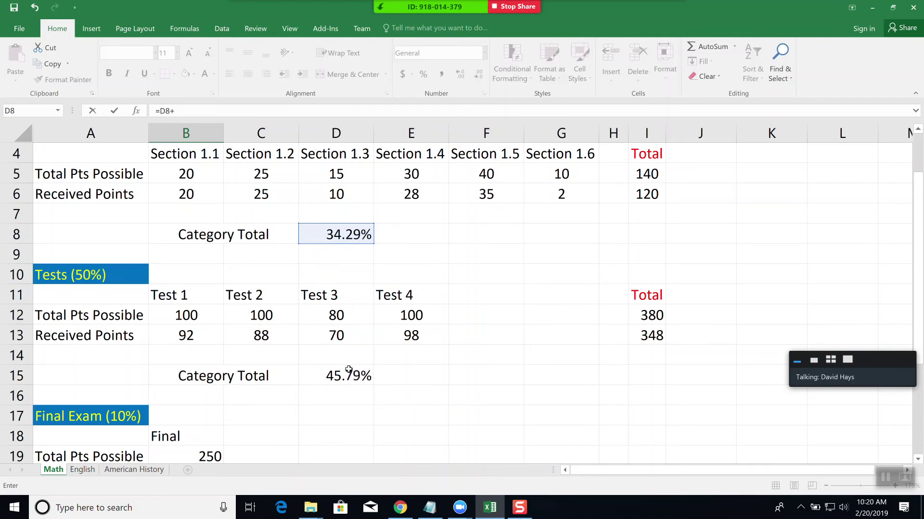
{"action": "scroll", "coordinate": [347, 368], "scroll_direction": "down", "scroll_amount": 4}
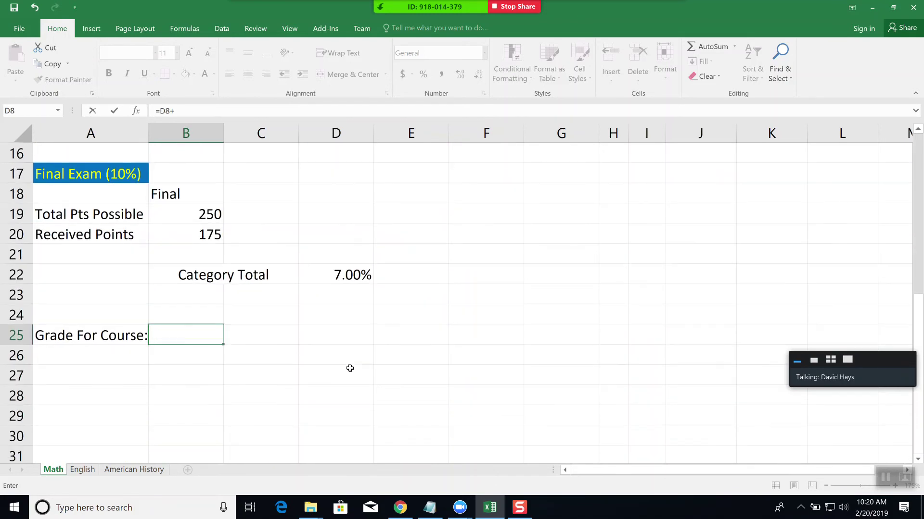
{"action": "scroll", "coordinate": [350, 369], "scroll_direction": "up", "scroll_amount": 1}
{"action": "type", "text": "D15+"}
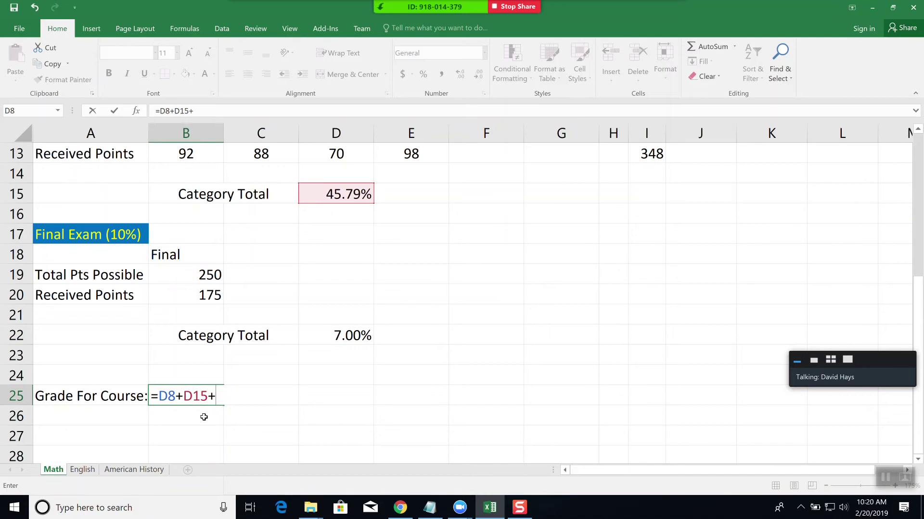
{"action": "left_click", "coordinate": [350, 333]}
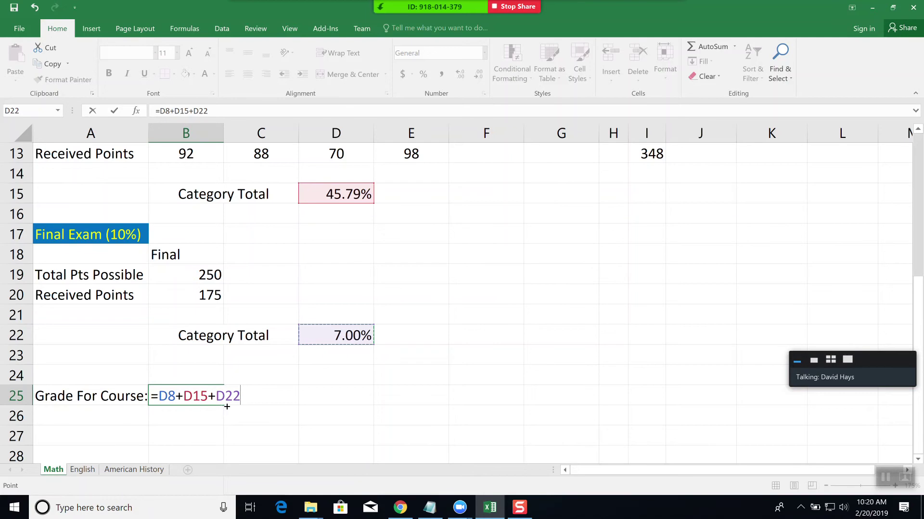
{"action": "key", "text": "Return"}
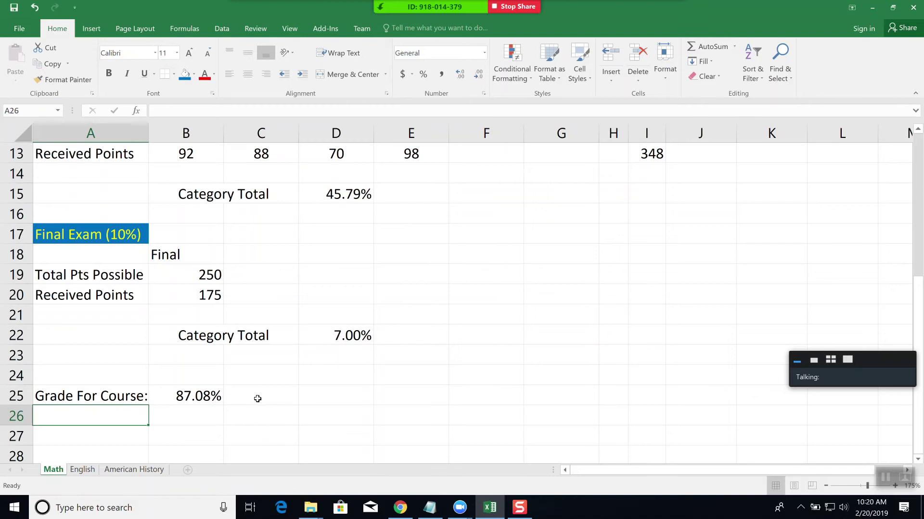
- Enter the letter grade B in C25 next to the 87.08% course grade
{"action": "left_click", "coordinate": [257, 399]}
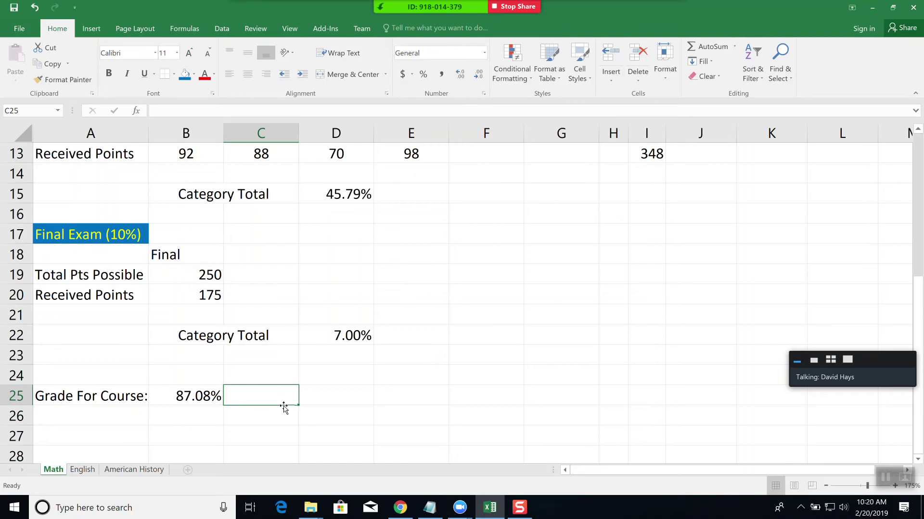
{"action": "type", "text": "B"}
{"action": "key", "text": "Tab"}
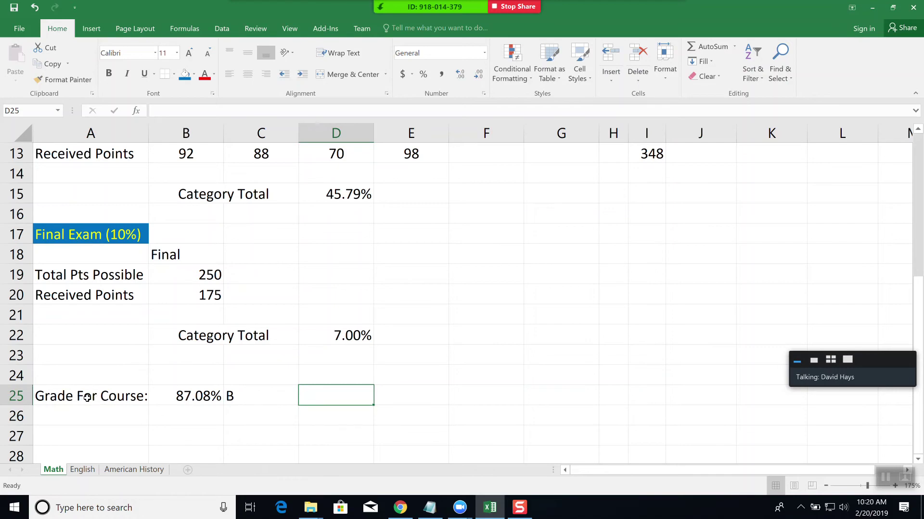
{"action": "scroll", "coordinate": [147, 405], "scroll_direction": "up", "scroll_amount": 3}
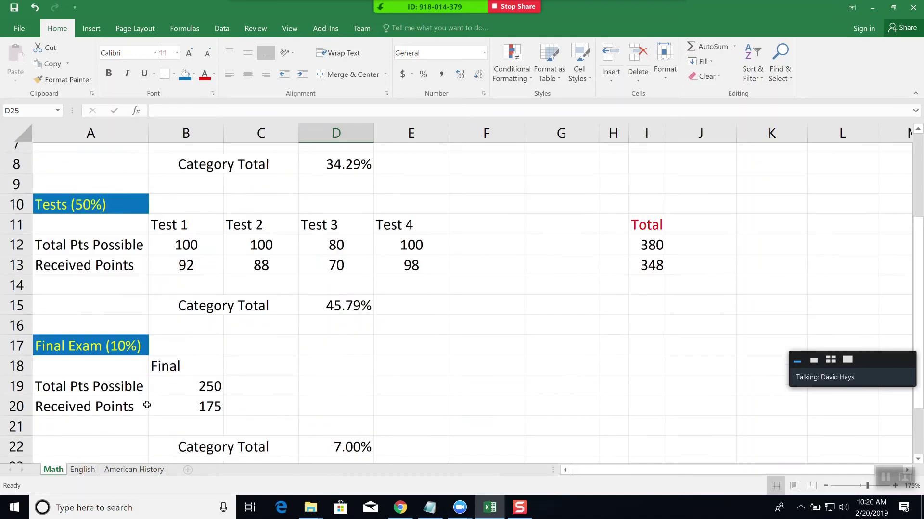
{"action": "scroll", "coordinate": [153, 399], "scroll_direction": "down", "scroll_amount": 1}
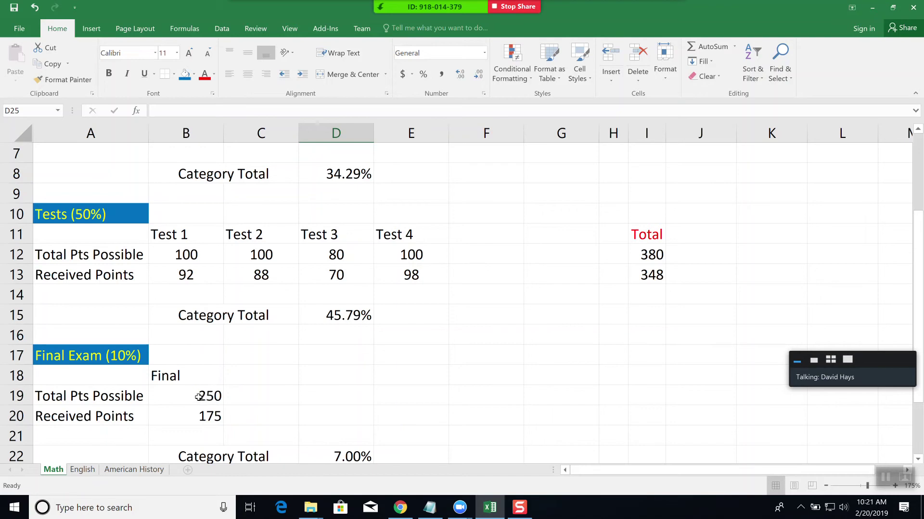
- Center the Final heading and scores in B18:B20 and the Test 1–Test 4 labels
{"action": "left_click", "coordinate": [183, 376]}
{"action": "left_click", "coordinate": [190, 413], "text": "shift"}
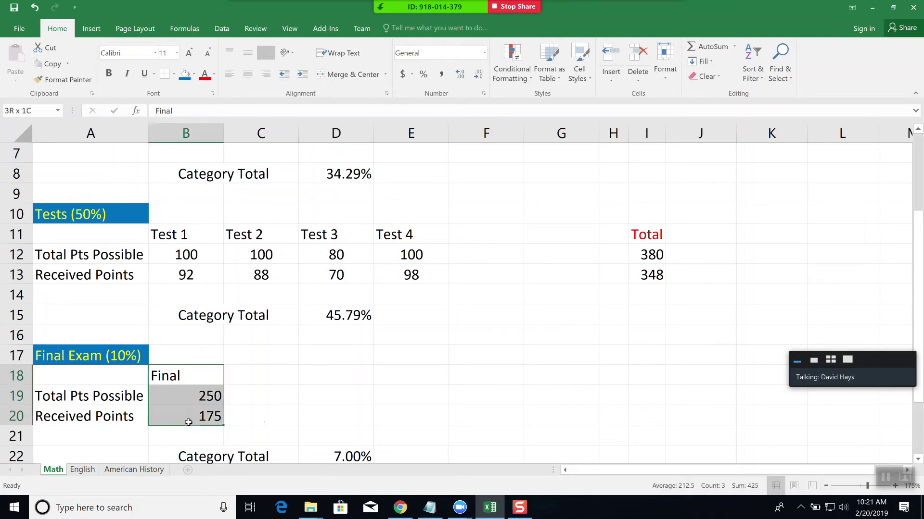
{"action": "left_click", "coordinate": [247, 74]}
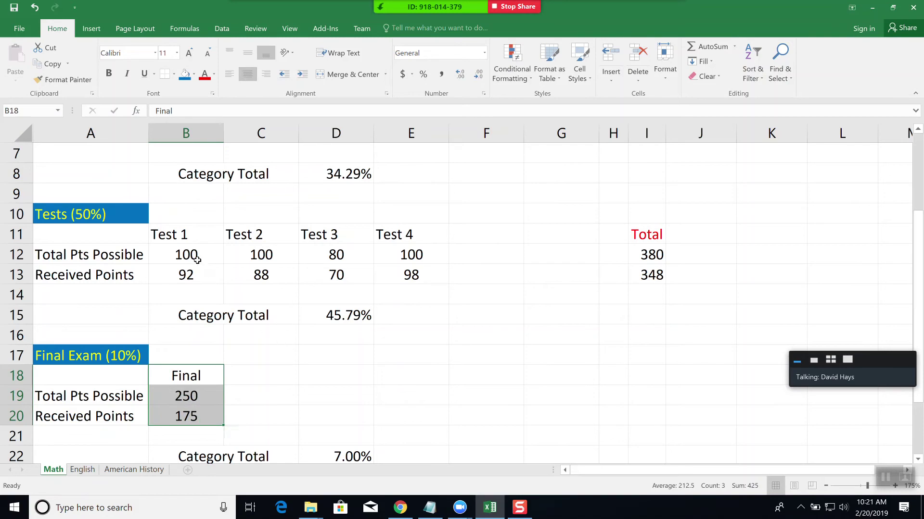
{"action": "left_click_drag", "start_coordinate": [183, 236], "coordinate": [393, 234]}
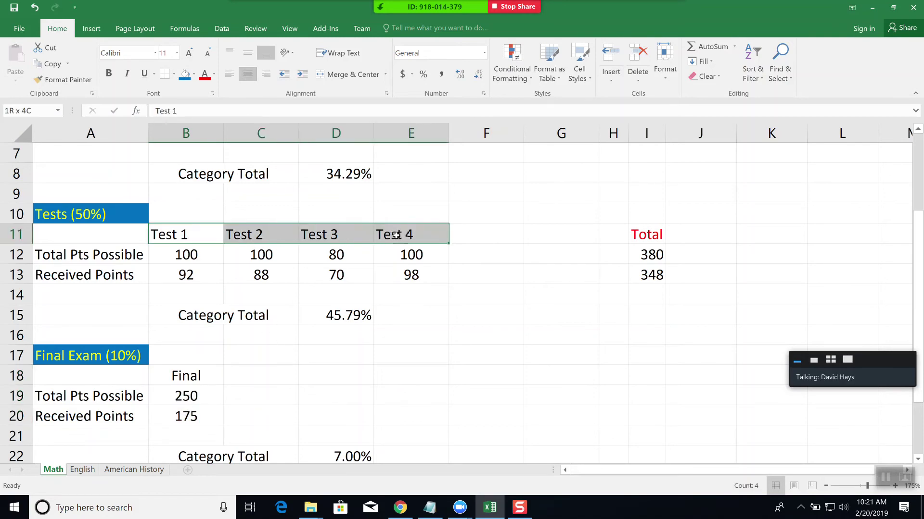
{"action": "left_click", "coordinate": [250, 72]}
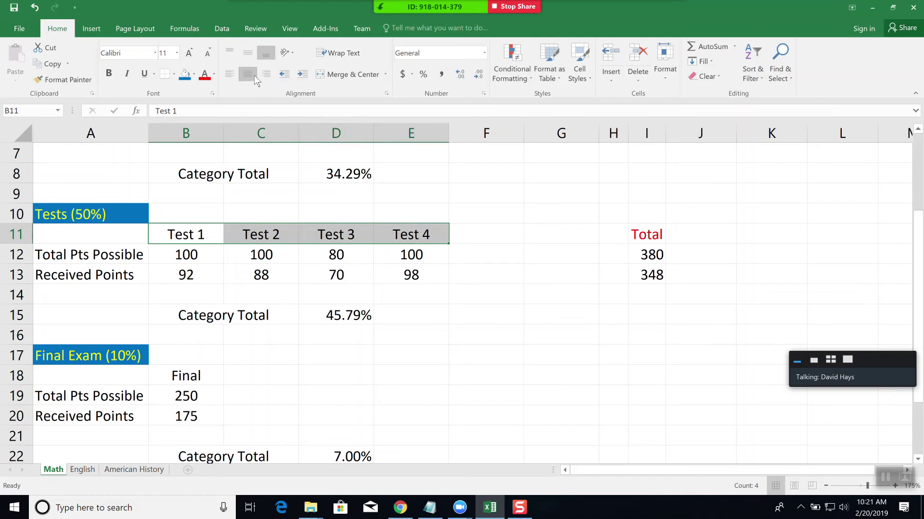
{"action": "left_click", "coordinate": [413, 287]}
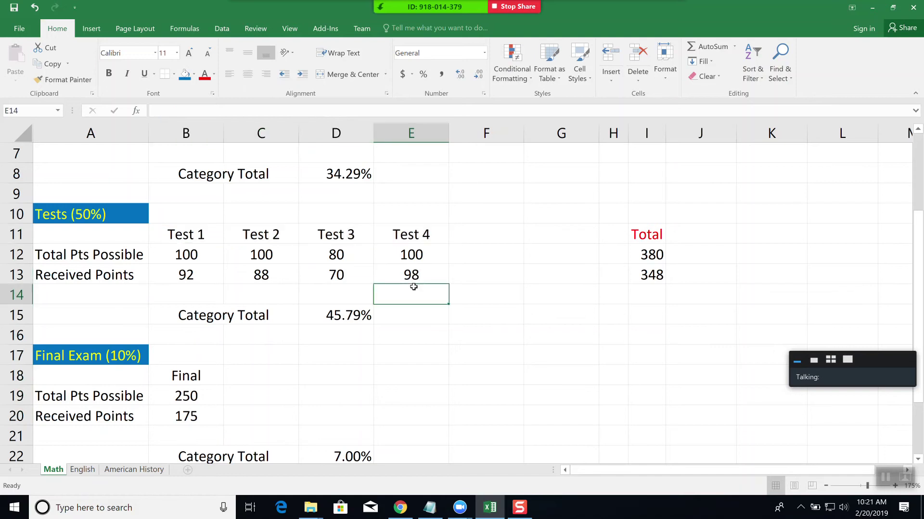
- Center the Tests (50%) and Final Exam (10%) headings
{"action": "scroll", "coordinate": [403, 329], "scroll_direction": "up", "scroll_amount": 2}
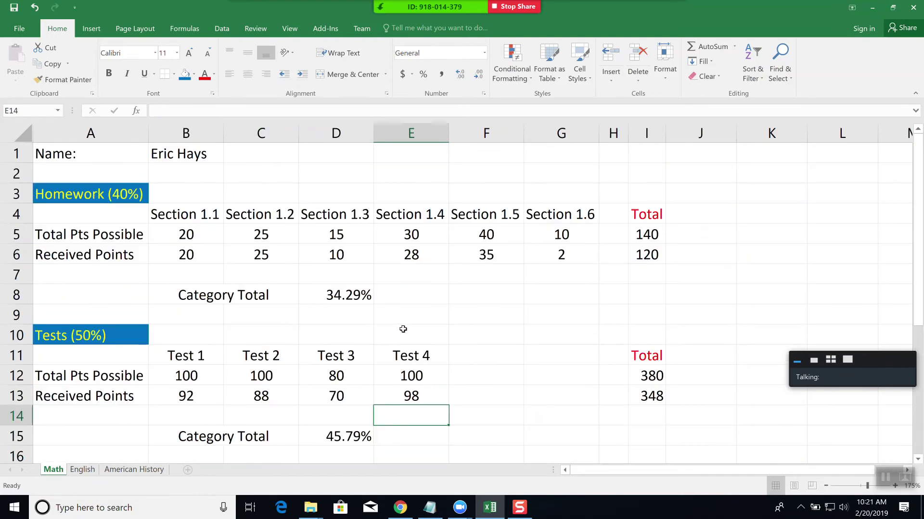
{"action": "left_click", "coordinate": [77, 345]}
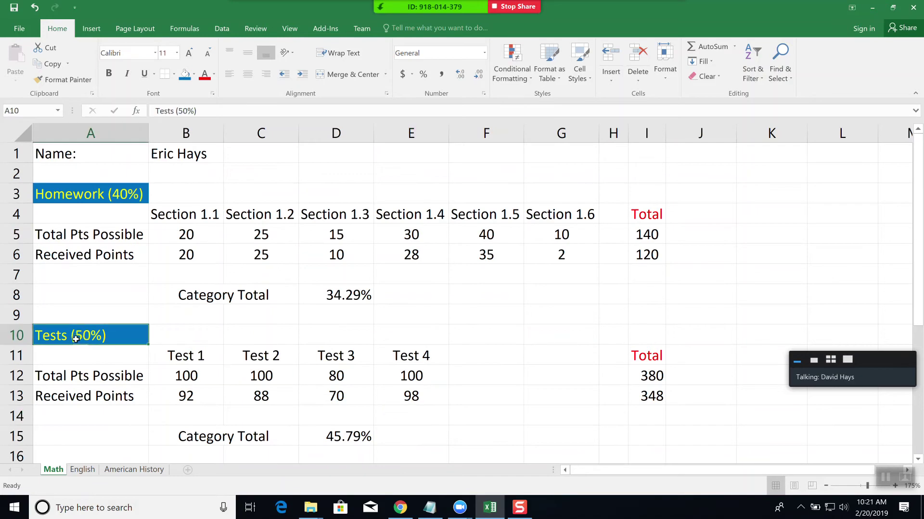
{"action": "left_click", "coordinate": [247, 74]}
{"action": "scroll", "coordinate": [260, 302], "scroll_direction": "down", "scroll_amount": 3}
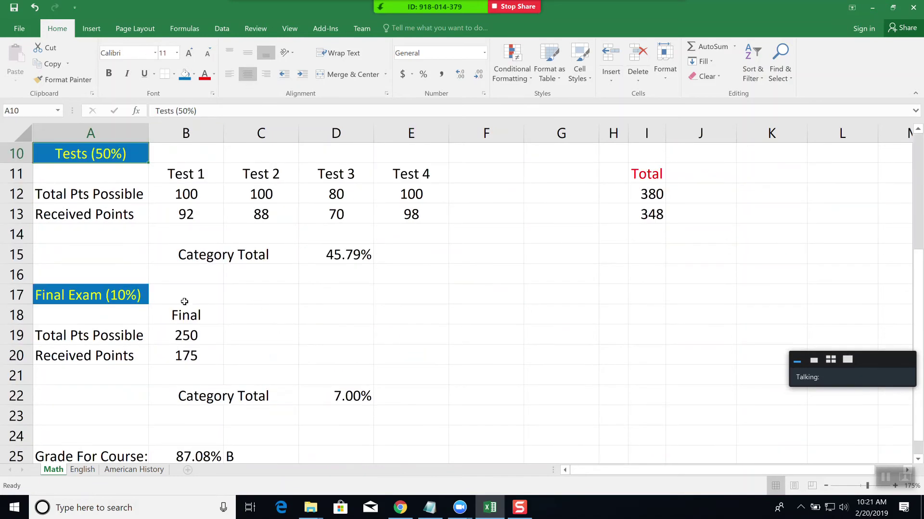
{"action": "left_click", "coordinate": [117, 295]}
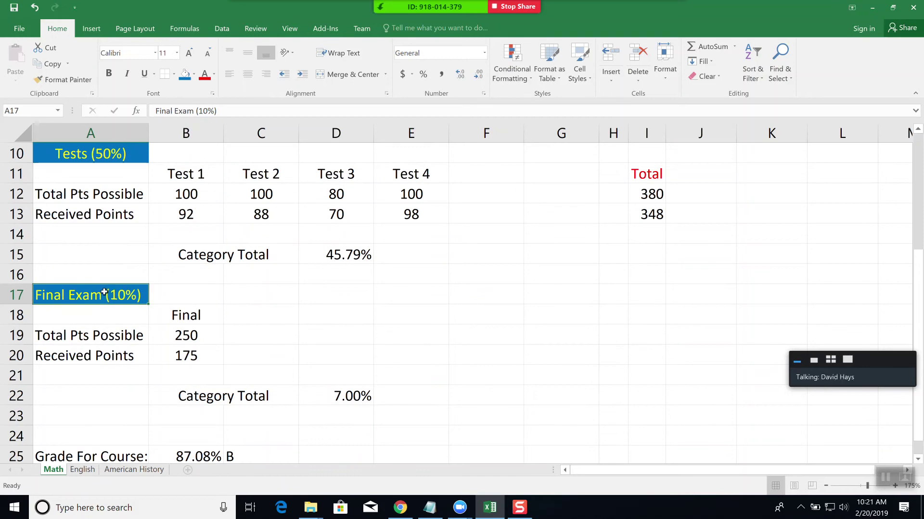
{"action": "left_click", "coordinate": [251, 73]}
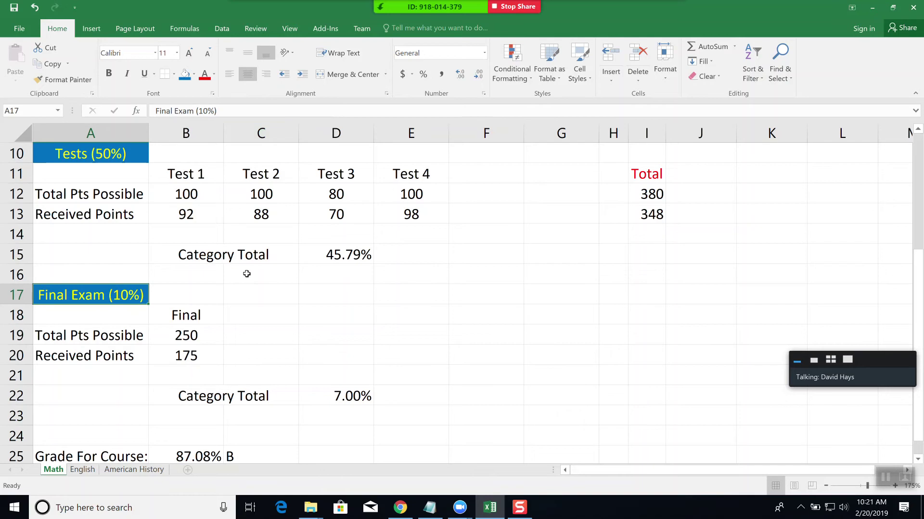
{"action": "scroll", "coordinate": [298, 389], "scroll_direction": "down", "scroll_amount": 2}
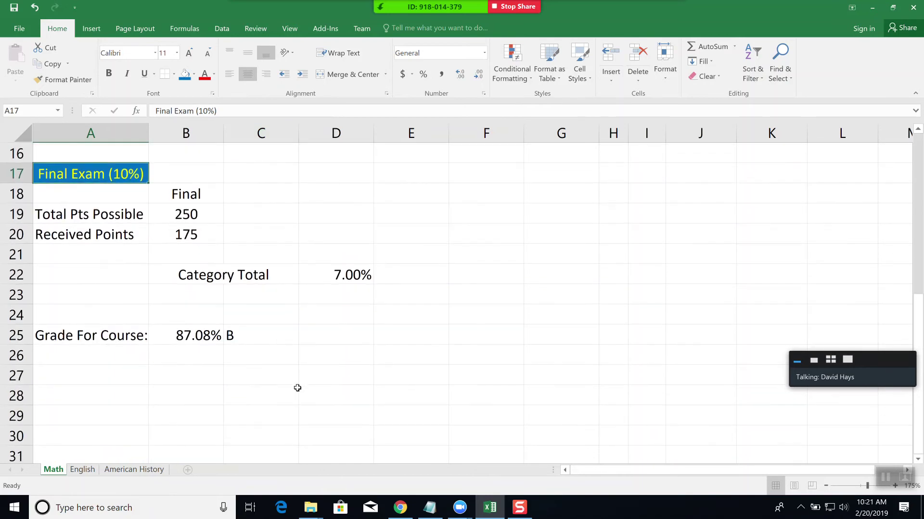
{"action": "scroll", "coordinate": [315, 402], "scroll_direction": "up", "scroll_amount": 5}
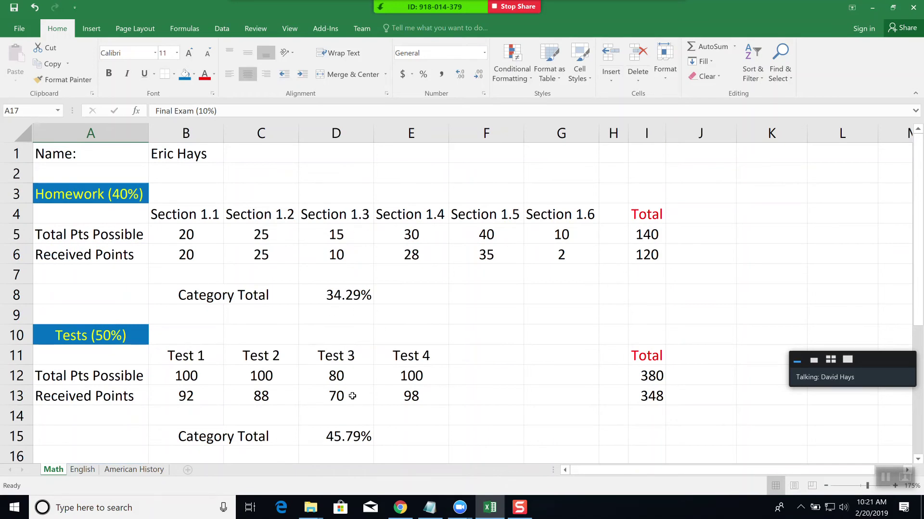
{"action": "left_click", "coordinate": [13, 30]}
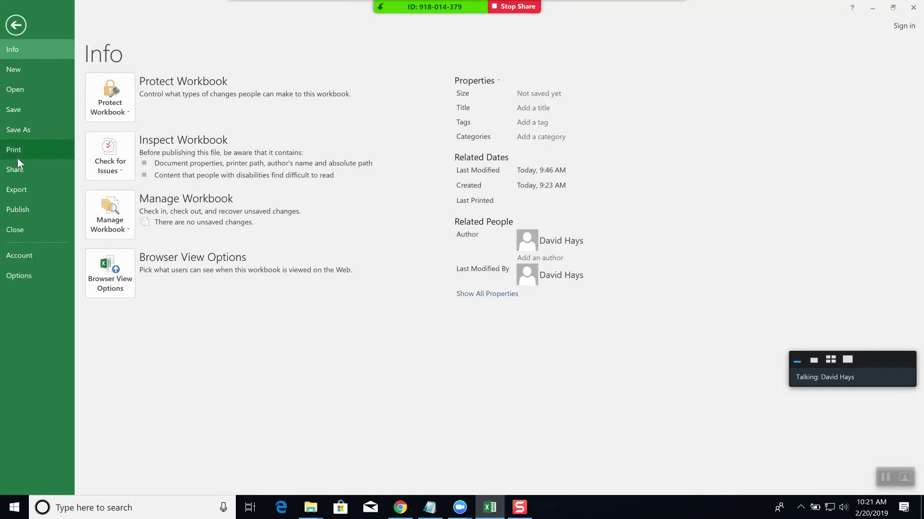
{"action": "left_click", "coordinate": [17, 158]}
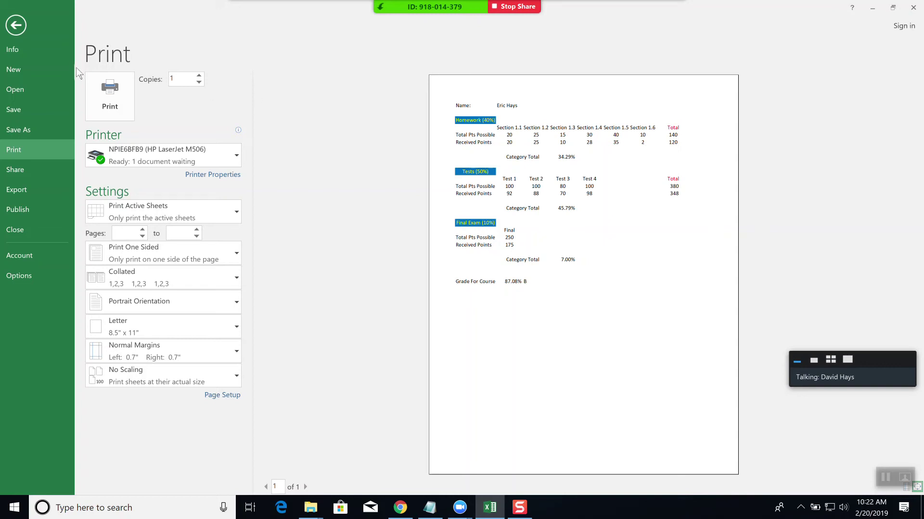
{"action": "left_click", "coordinate": [16, 25]}
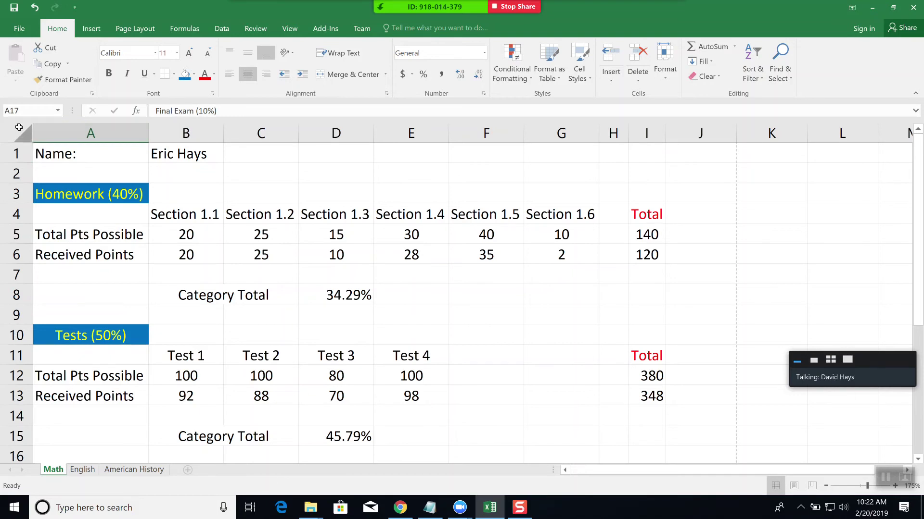
- Apply All Borders to every cell of the Math grade sheet
{"action": "left_click", "coordinate": [18, 127]}
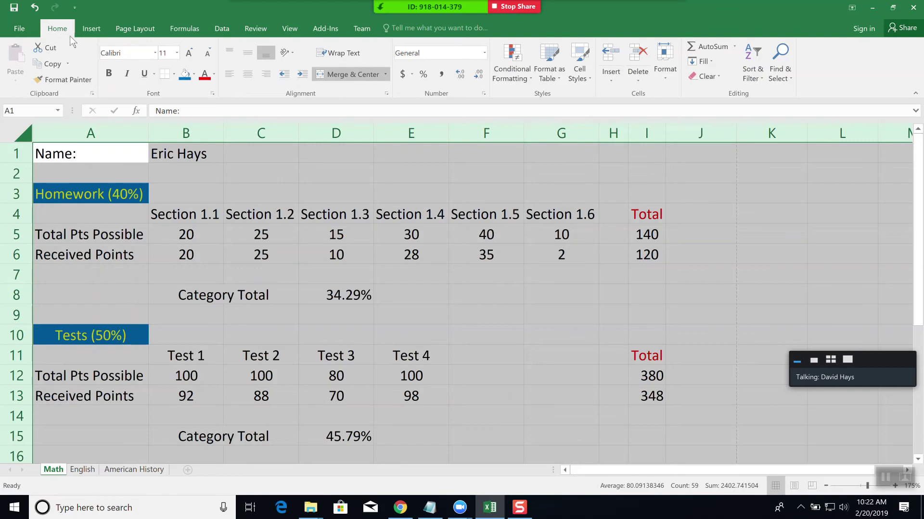
{"action": "left_click", "coordinate": [174, 73]}
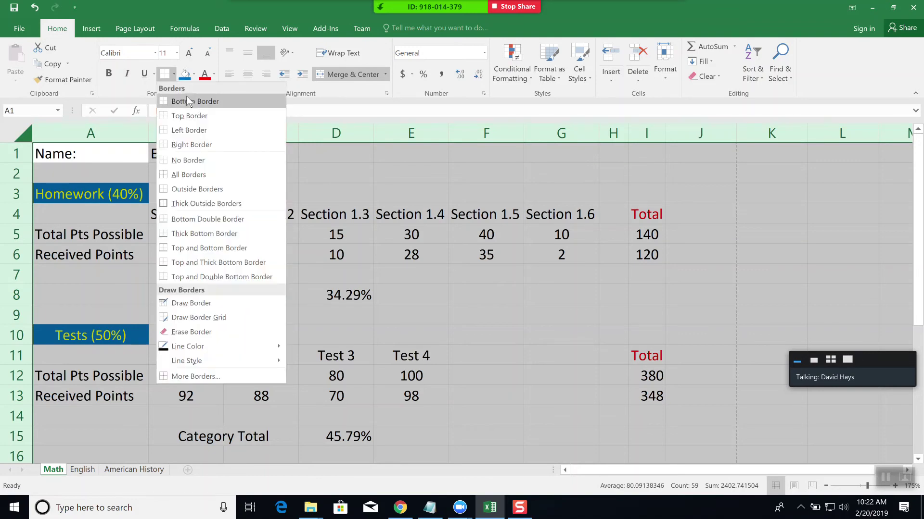
{"action": "left_click", "coordinate": [193, 180]}
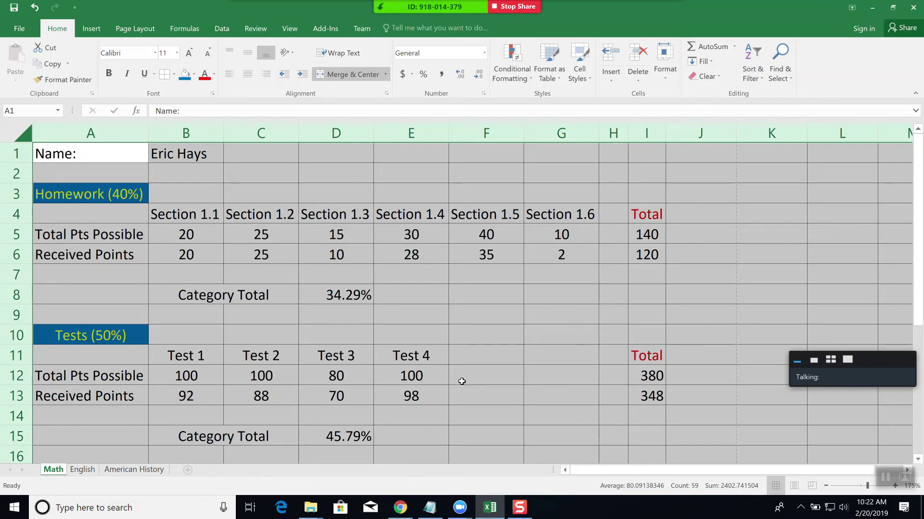
{"action": "left_click", "coordinate": [337, 374]}
{"action": "left_click_drag", "start_coordinate": [337, 373], "coordinate": [390, 390]}
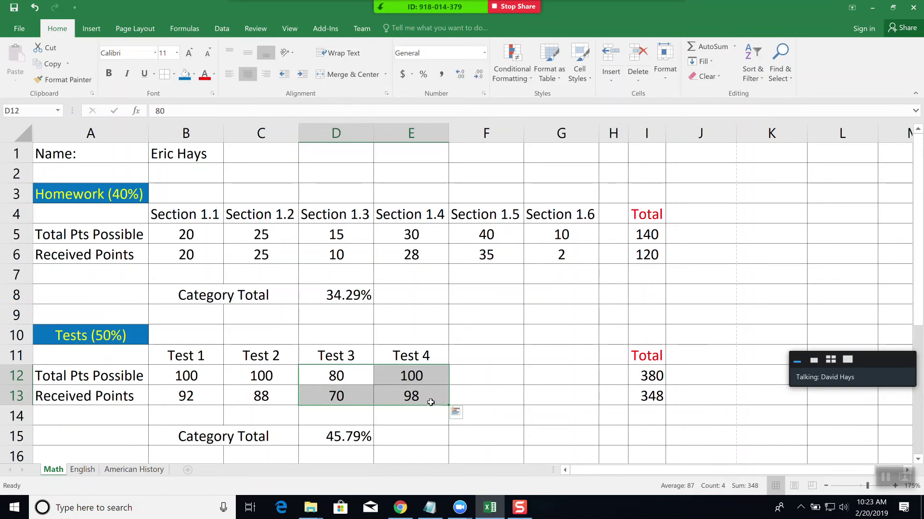
{"action": "key", "text": "Delete"}
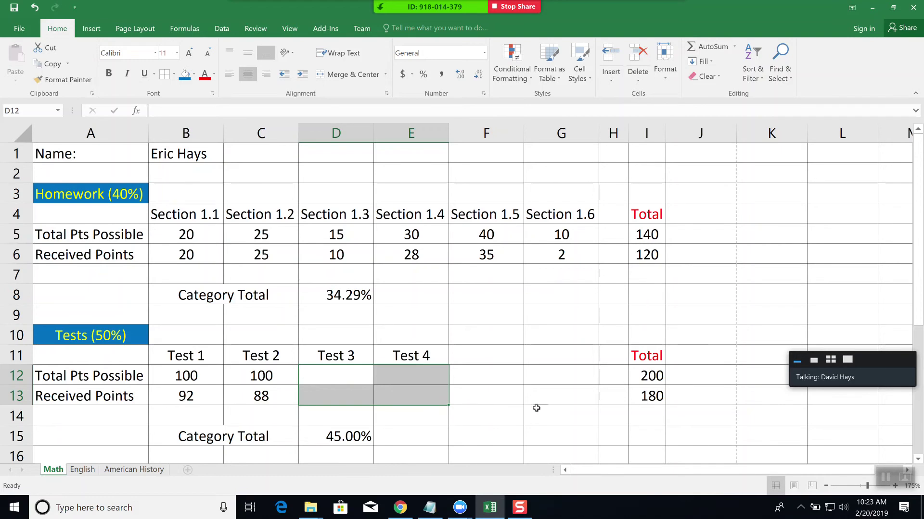
{"action": "left_click", "coordinate": [537, 409]}
{"action": "scroll", "coordinate": [525, 418], "scroll_direction": "down", "scroll_amount": 1}
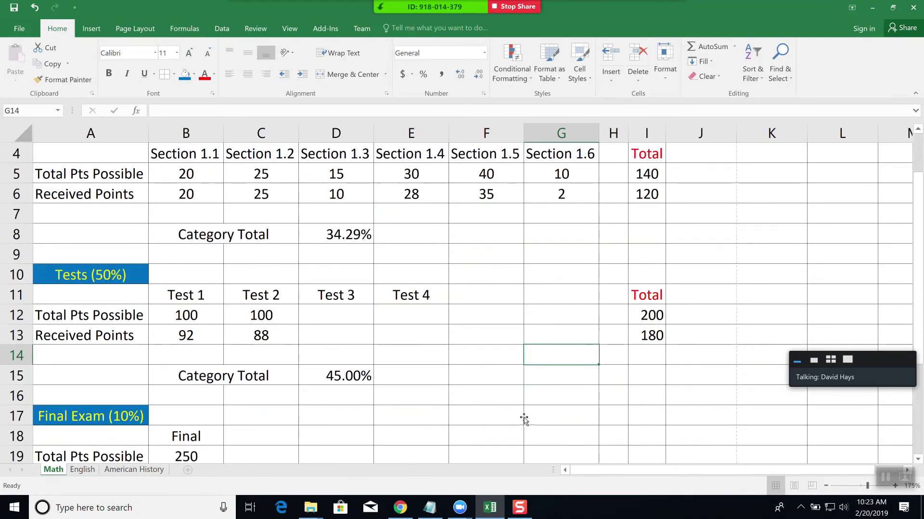
{"action": "scroll", "coordinate": [524, 420], "scroll_direction": "down", "scroll_amount": 2}
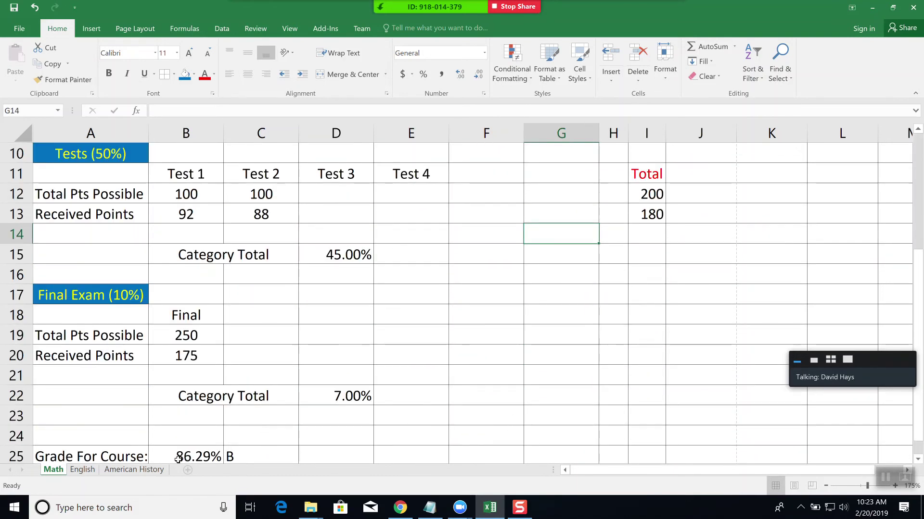
{"action": "scroll", "coordinate": [314, 444], "scroll_direction": "up", "scroll_amount": 2}
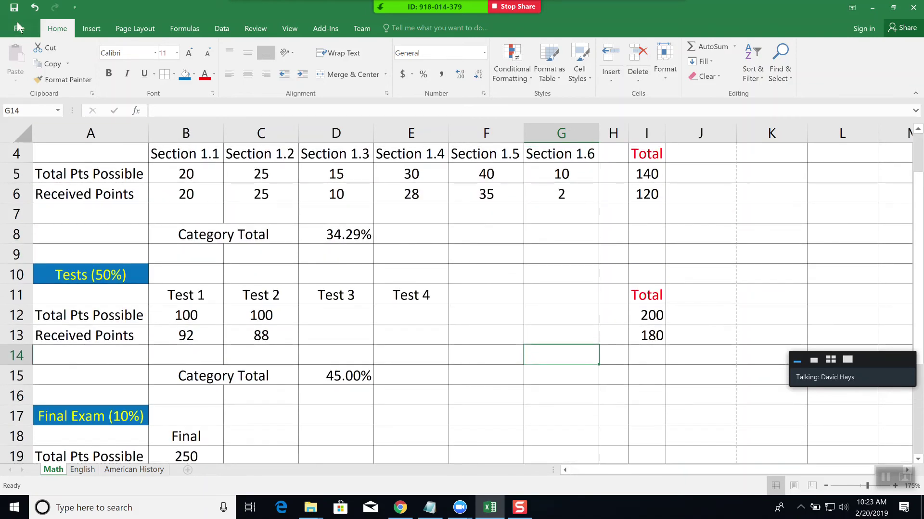
{"action": "left_click", "coordinate": [16, 22]}
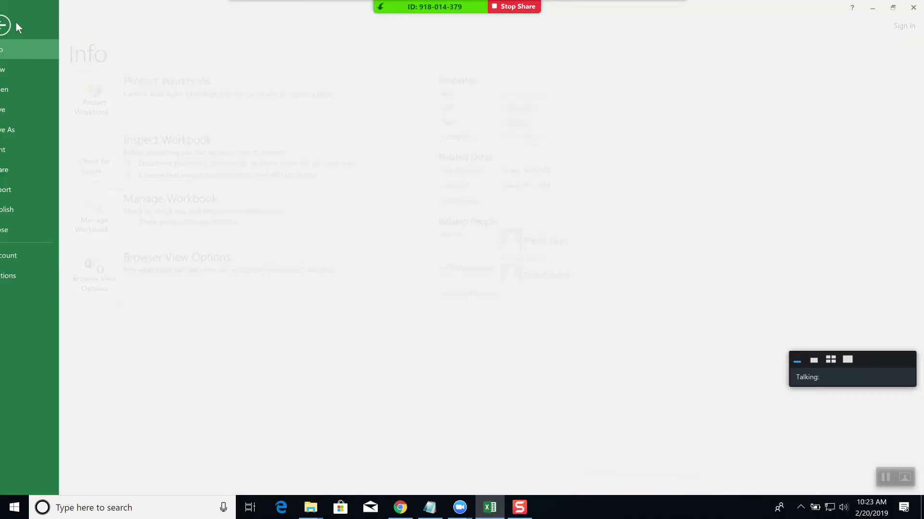
{"action": "left_click", "coordinate": [18, 151]}
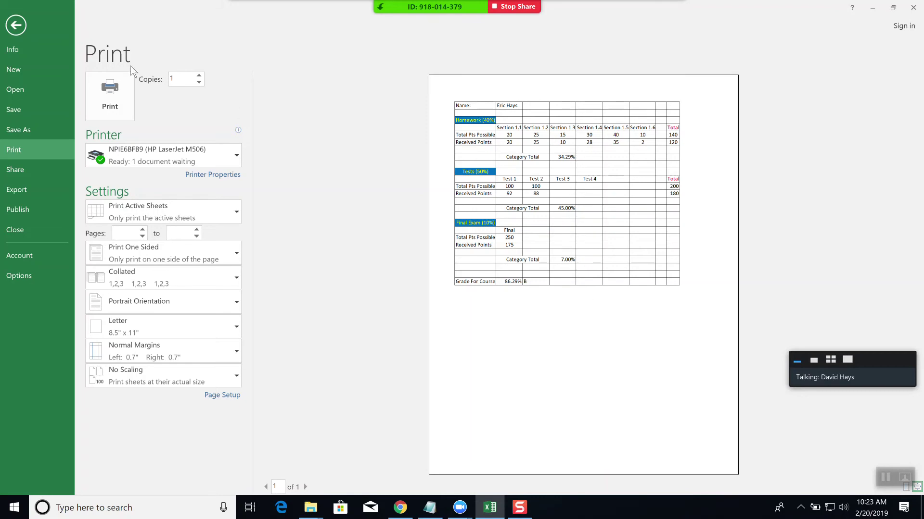
{"action": "left_click", "coordinate": [14, 25]}
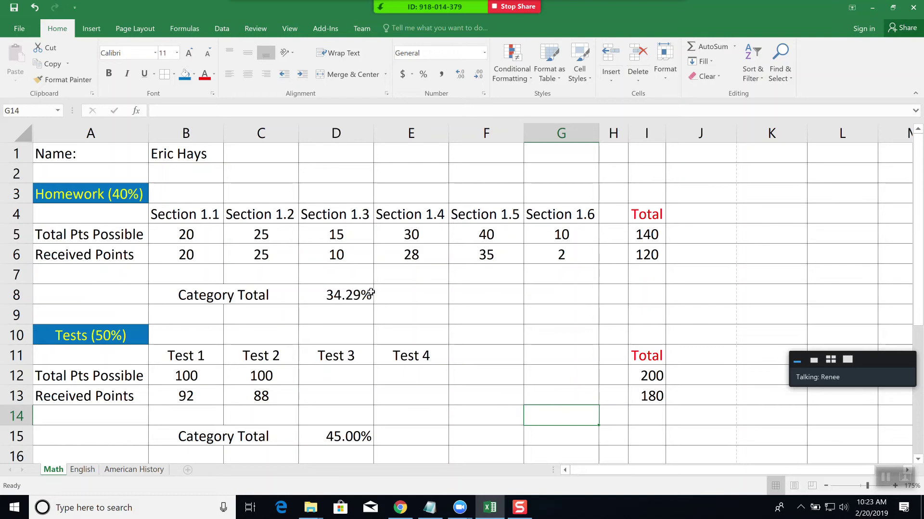
- Copy the whole Math sheet, formatting included, into cell A1 of the English sheet
{"action": "scroll", "coordinate": [403, 309], "scroll_direction": "down", "scroll_amount": 1}
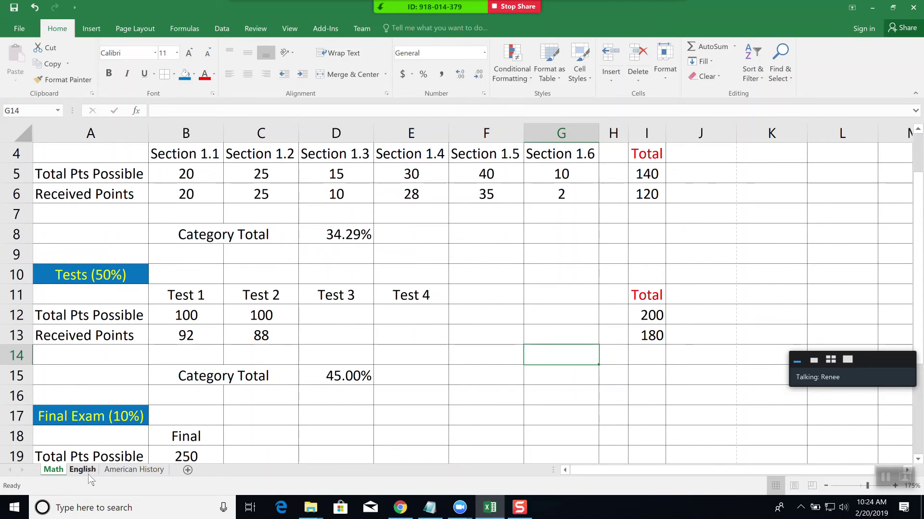
{"action": "scroll", "coordinate": [234, 402], "scroll_direction": "up", "scroll_amount": 1}
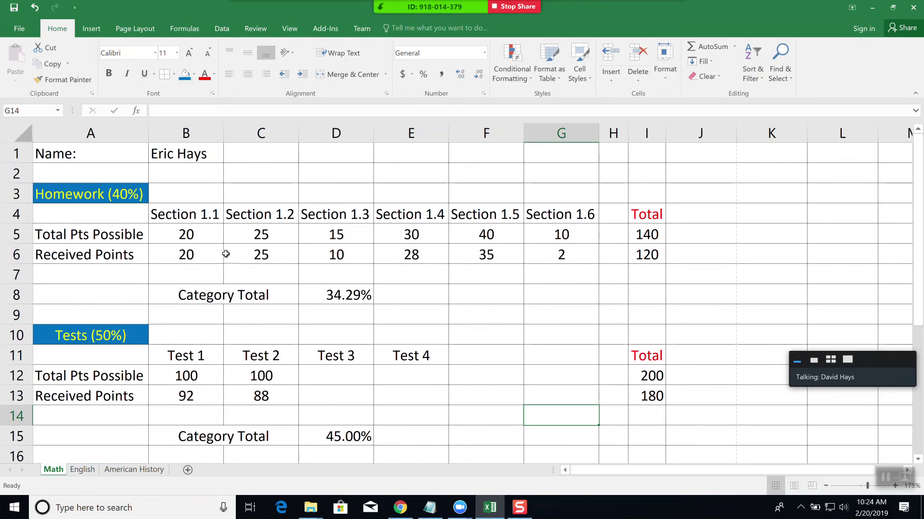
{"action": "left_click", "coordinate": [16, 130]}
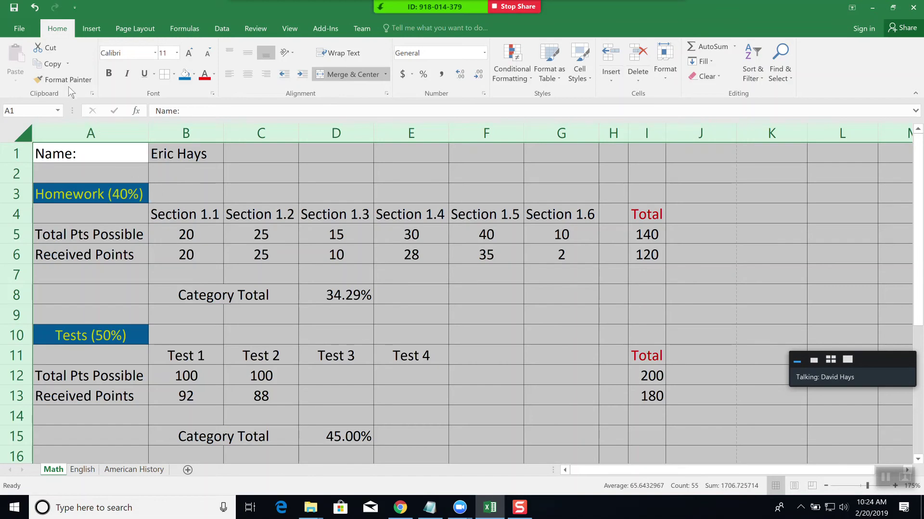
{"action": "left_click", "coordinate": [53, 64]}
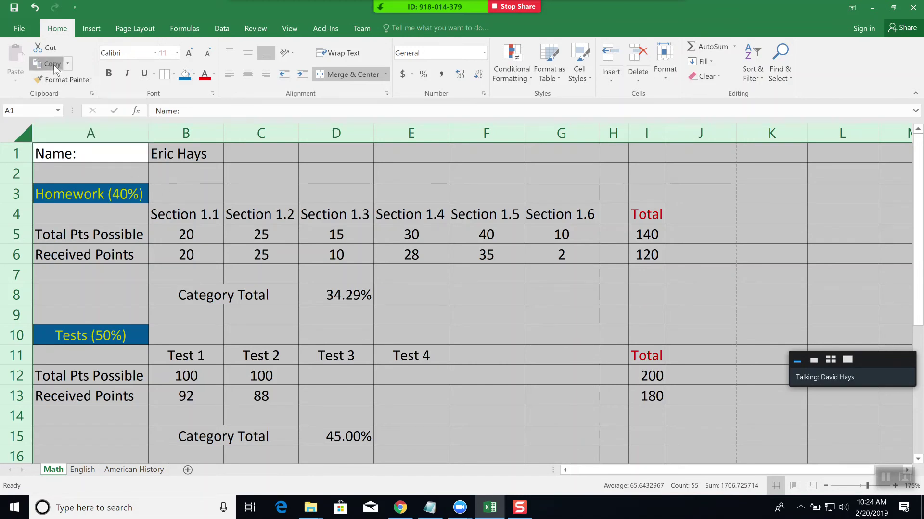
{"action": "left_click", "coordinate": [85, 471]}
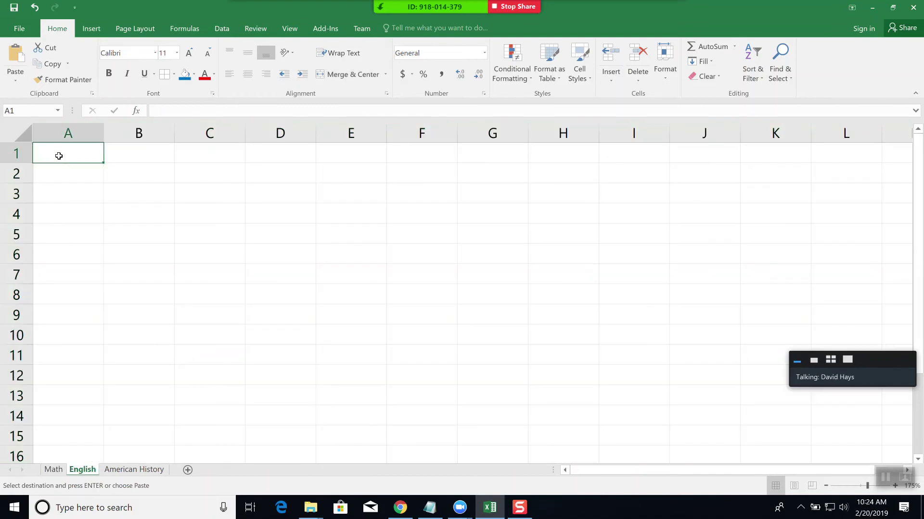
{"action": "left_click", "coordinate": [16, 63]}
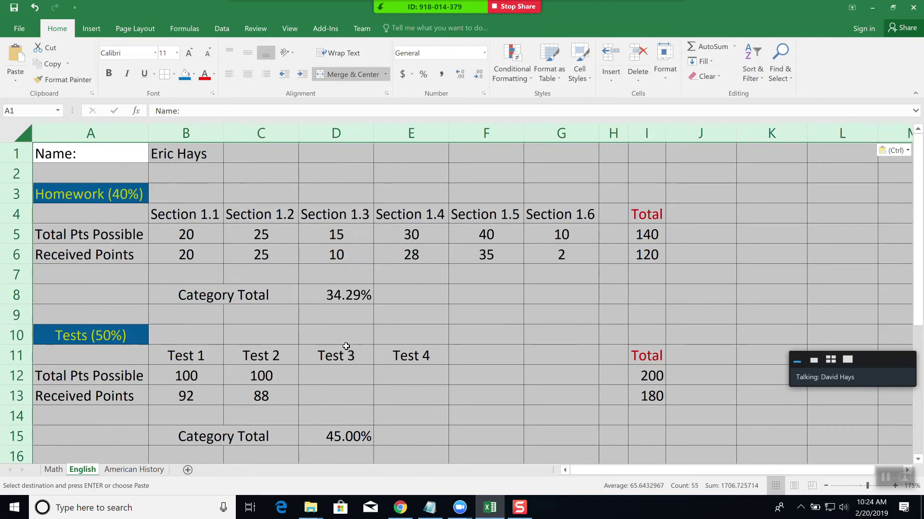
{"action": "left_click", "coordinate": [376, 322]}
{"action": "left_click", "coordinate": [376, 323]}
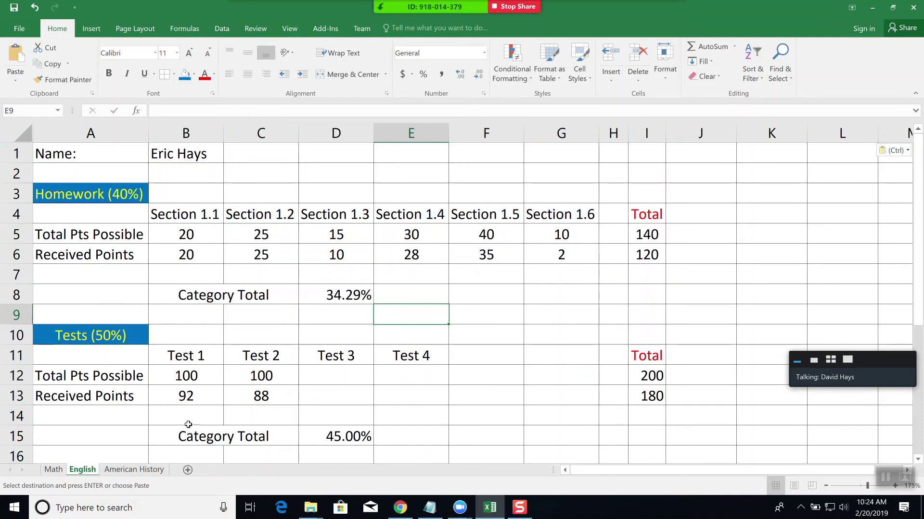
- Copy the English sheet to the end of the workbook with Move or Copy, creating English (2)
{"action": "right_click", "coordinate": [83, 473]}
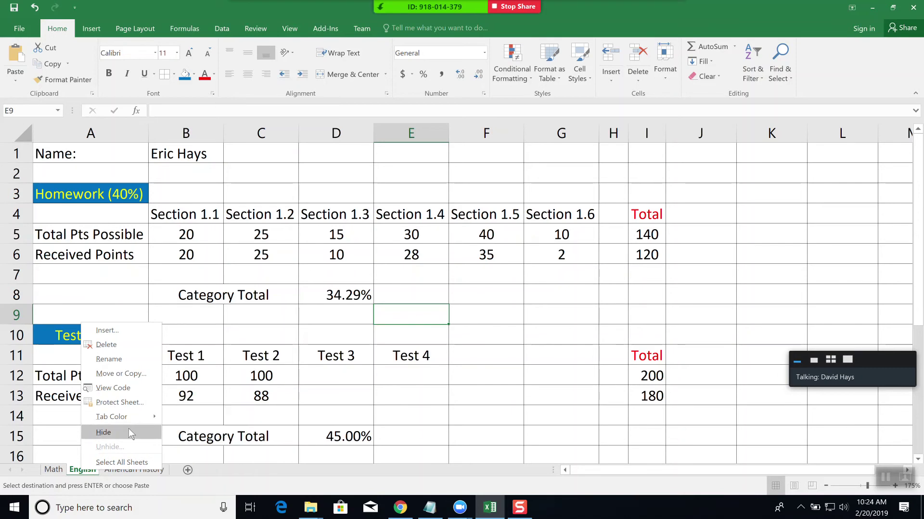
{"action": "left_click", "coordinate": [135, 374]}
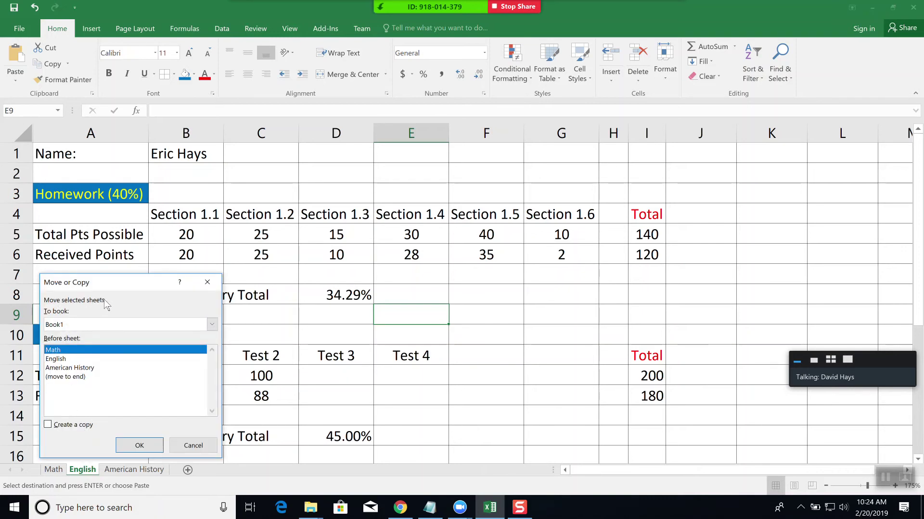
{"action": "left_click", "coordinate": [48, 425]}
{"action": "left_click", "coordinate": [78, 325]}
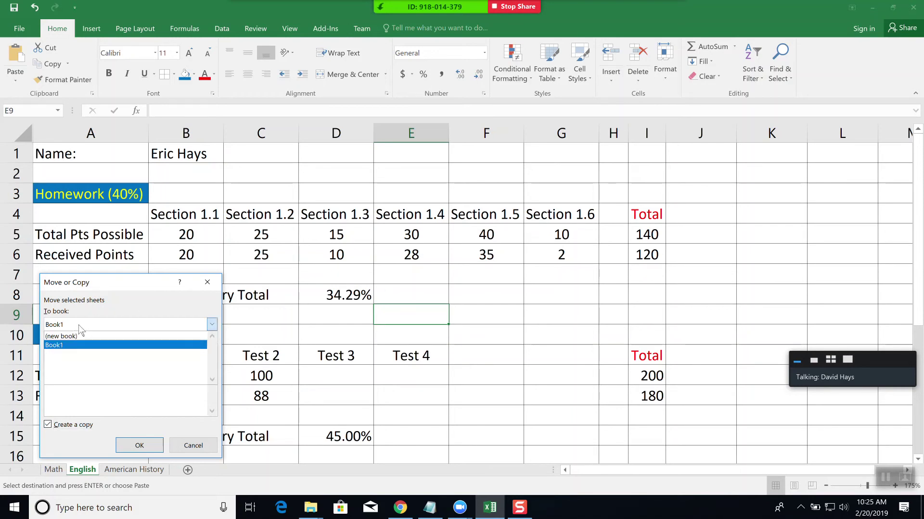
{"action": "left_click", "coordinate": [70, 325]}
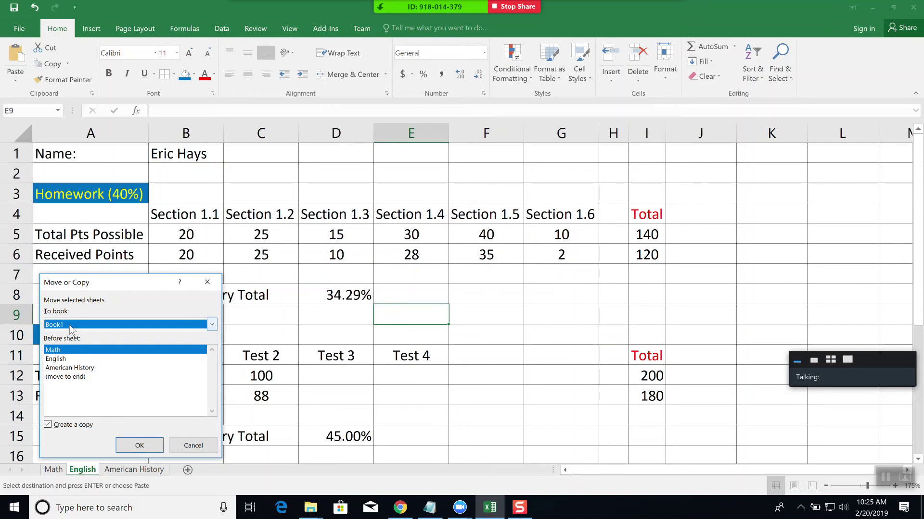
{"action": "left_click", "coordinate": [66, 378]}
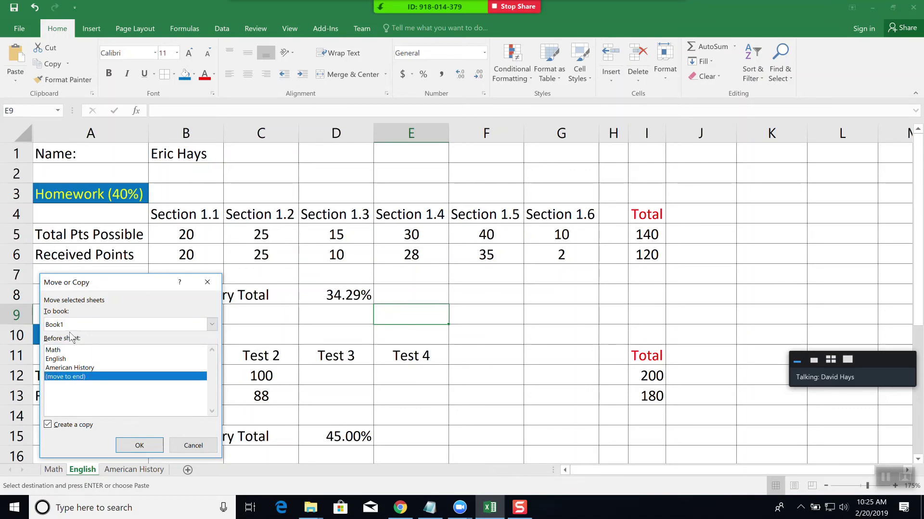
{"action": "left_click", "coordinate": [138, 445]}
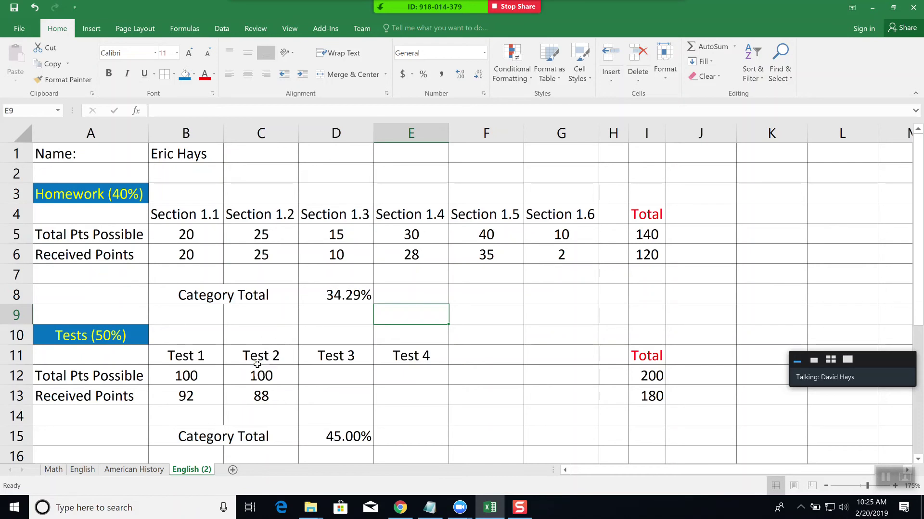
- Rename the English (2) tab to Drivers Manual, briefly Sociology first, then return to Math
{"action": "double_click", "coordinate": [188, 468]}
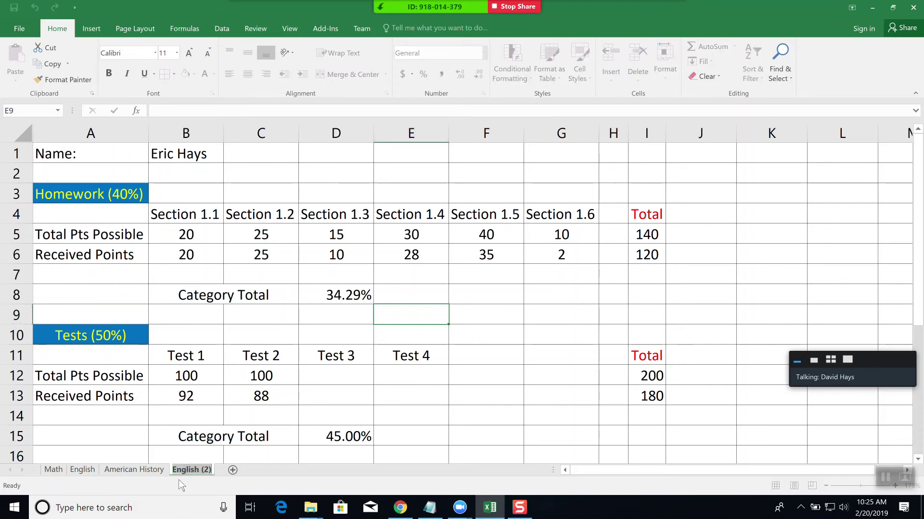
{"action": "type", "text": "Sociol"}
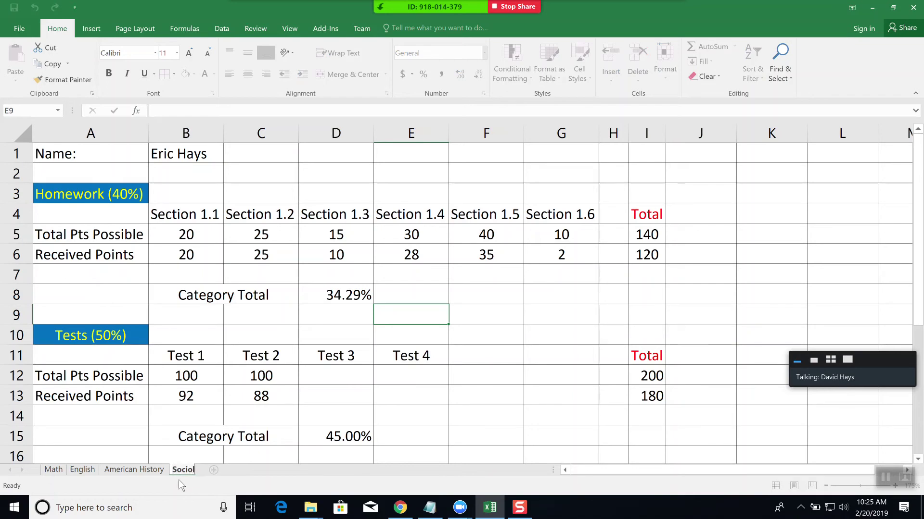
{"action": "type", "text": "ogy"}
{"action": "key", "text": "Return"}
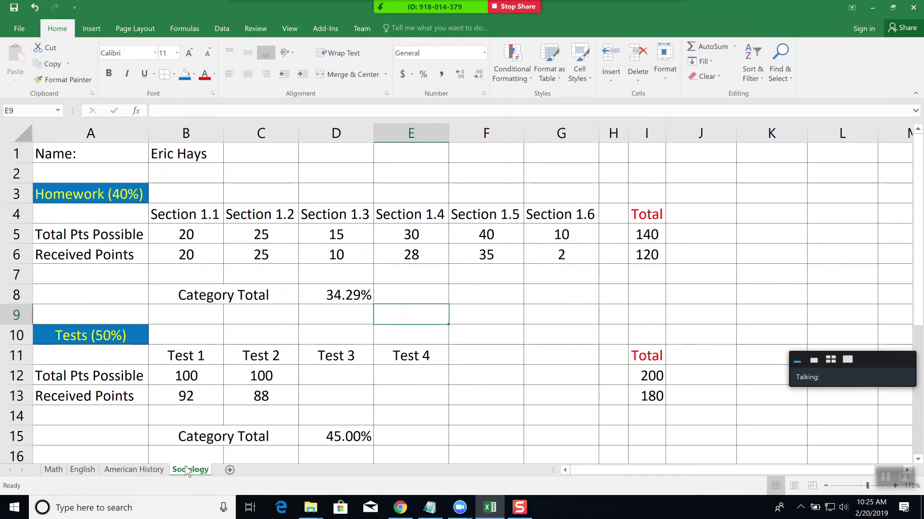
{"action": "double_click", "coordinate": [189, 474]}
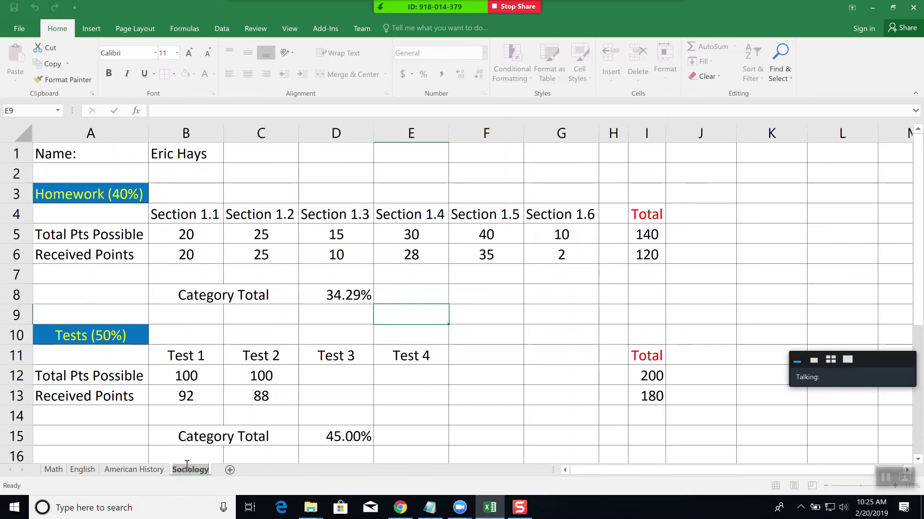
{"action": "type", "text": "Drivers Manual"}
{"action": "key", "text": "Return"}
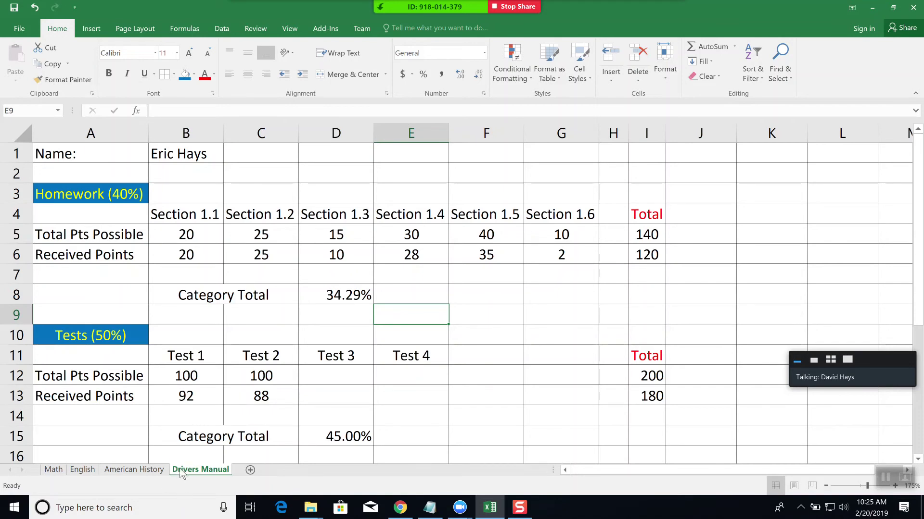
{"action": "left_click", "coordinate": [50, 470]}
{"action": "left_click", "coordinate": [375, 341]}
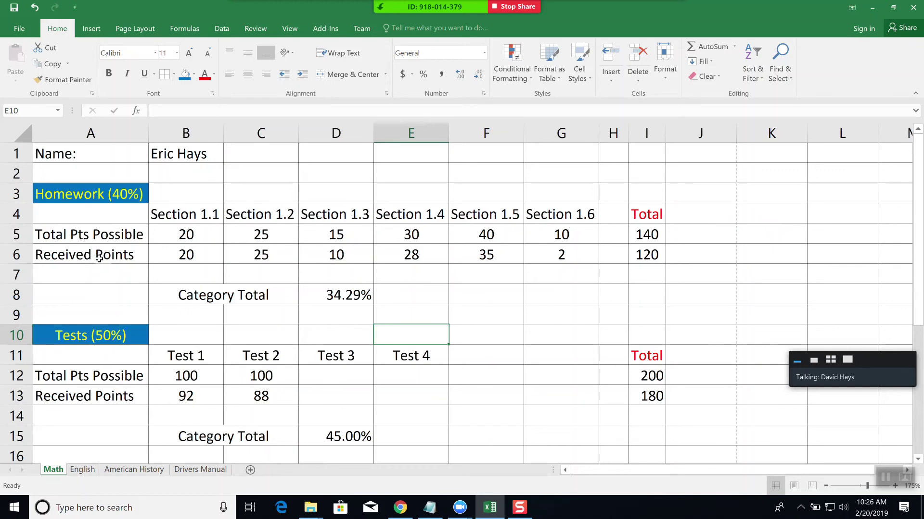
- Search the New templates for 'grades' and preview Teacher's grade book (based on percentages)
{"action": "left_click", "coordinate": [22, 30]}
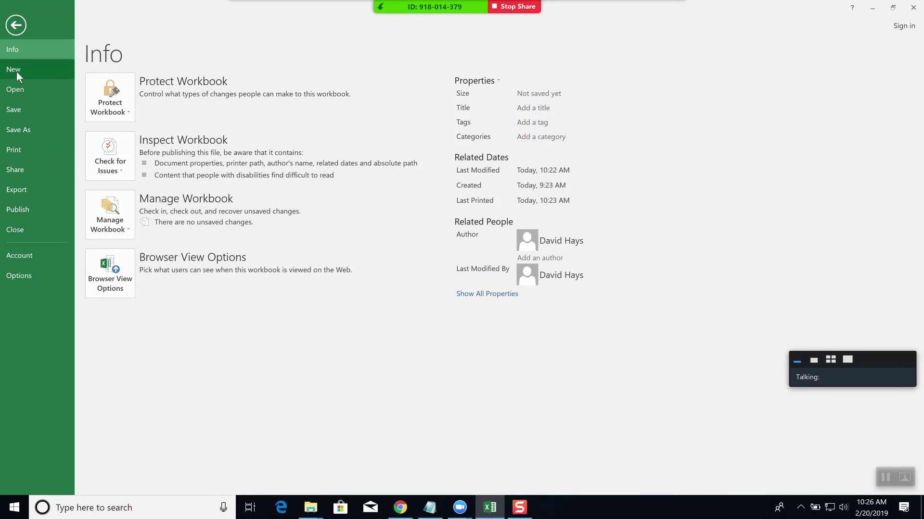
{"action": "left_click", "coordinate": [17, 71]}
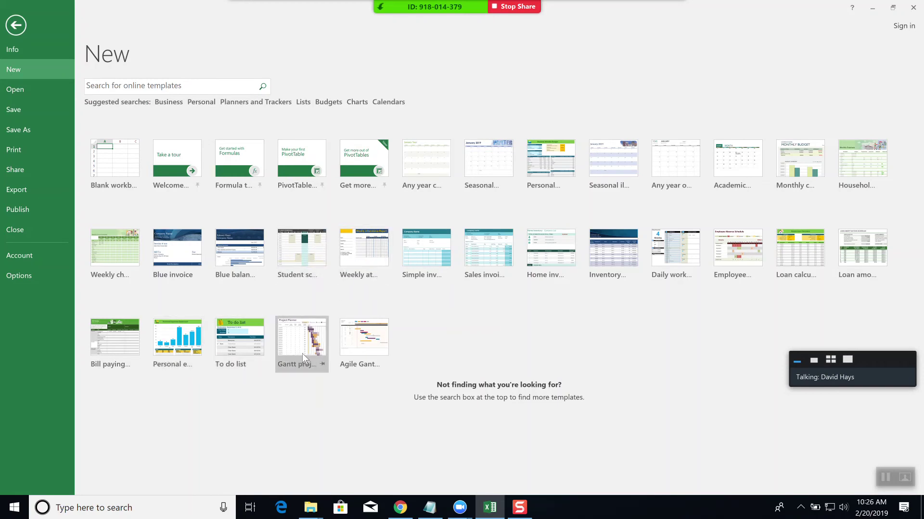
{"action": "left_click", "coordinate": [111, 85]}
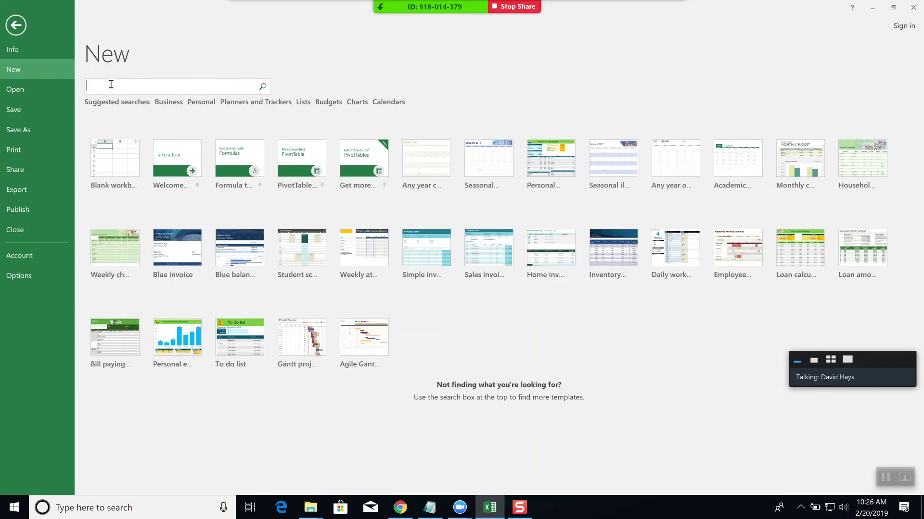
{"action": "type", "text": "gradebook"}
{"action": "key", "text": "Return"}
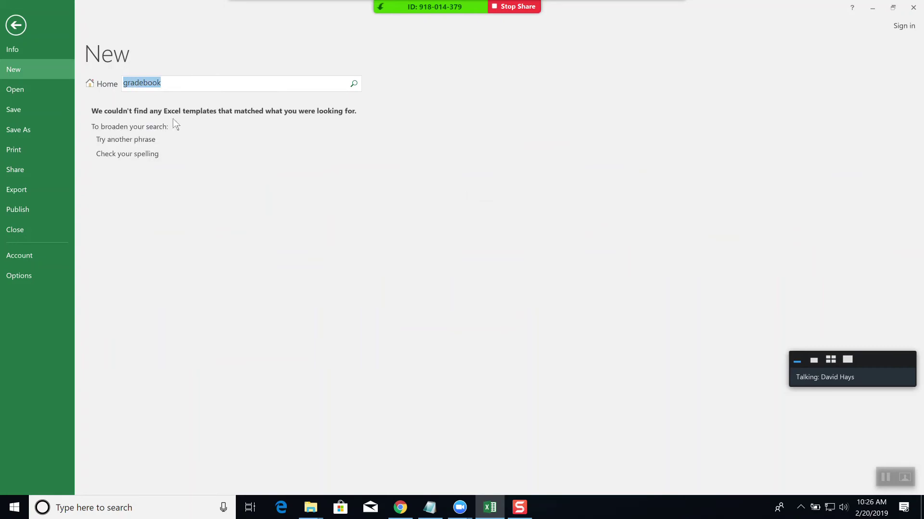
{"action": "type", "text": "g"}
{"action": "key", "text": "Return"}
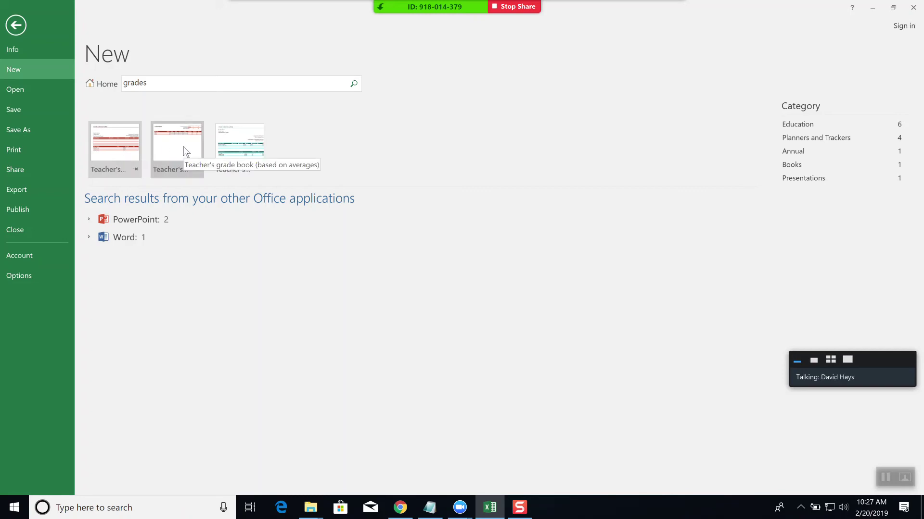
{"action": "left_click", "coordinate": [118, 145]}
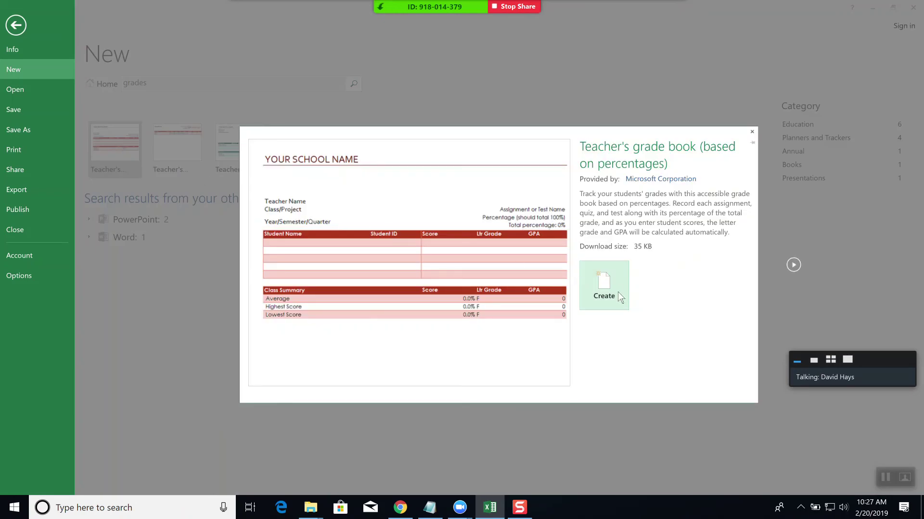
- Create a workbook from the template and enter two student names on the GRADE BOOK sheet
{"action": "left_click", "coordinate": [602, 293]}
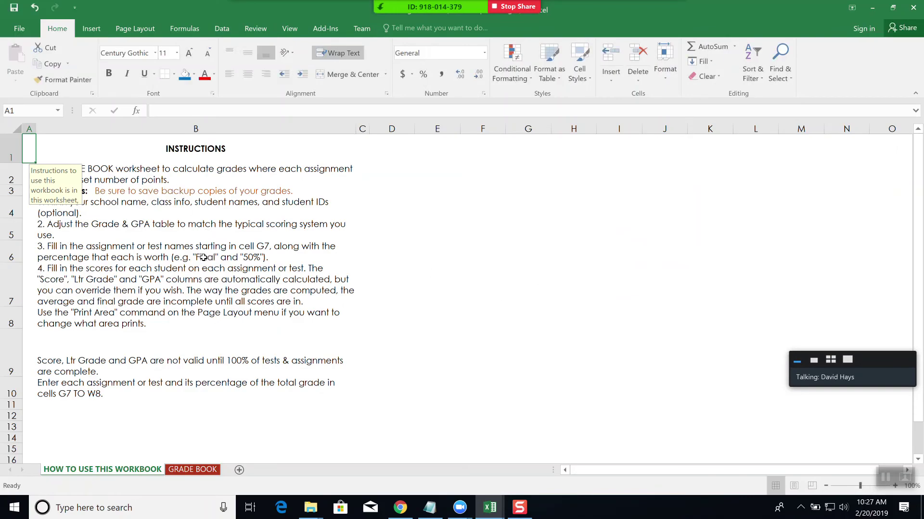
{"action": "left_click", "coordinate": [89, 252]}
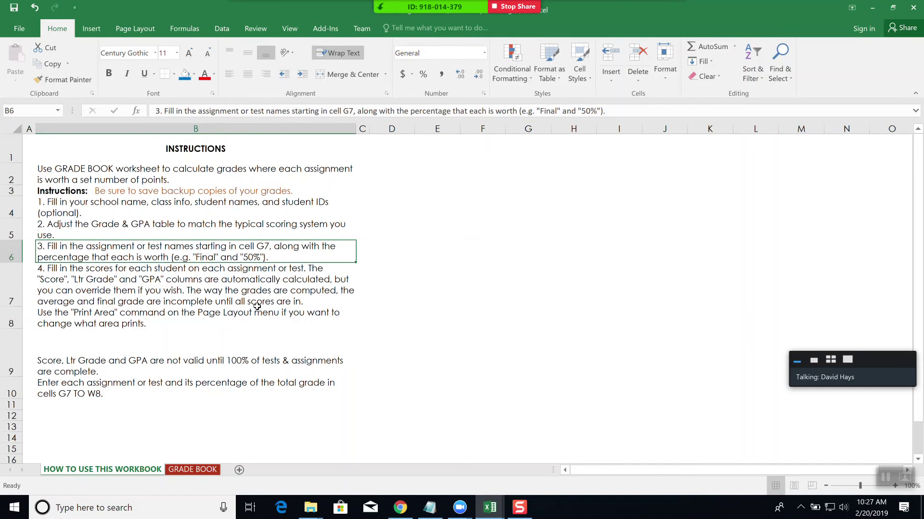
{"action": "left_click", "coordinate": [193, 470]}
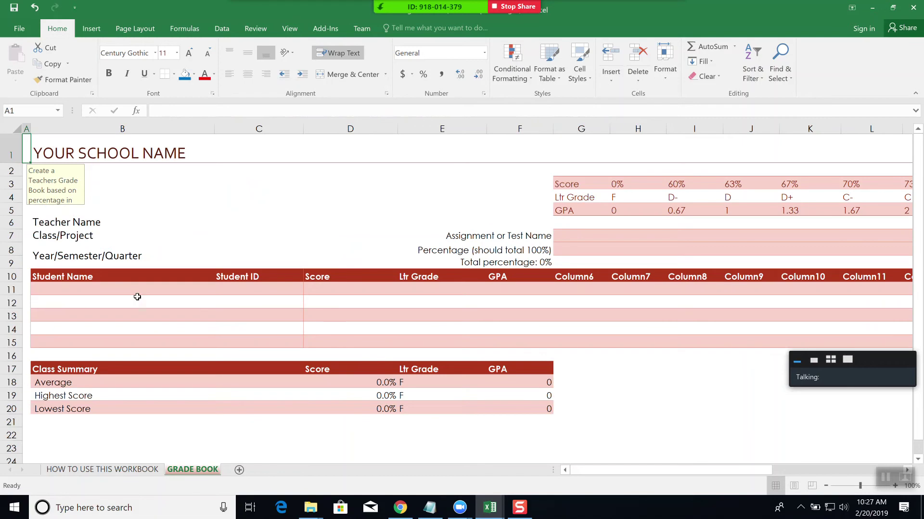
{"action": "left_click", "coordinate": [60, 293]}
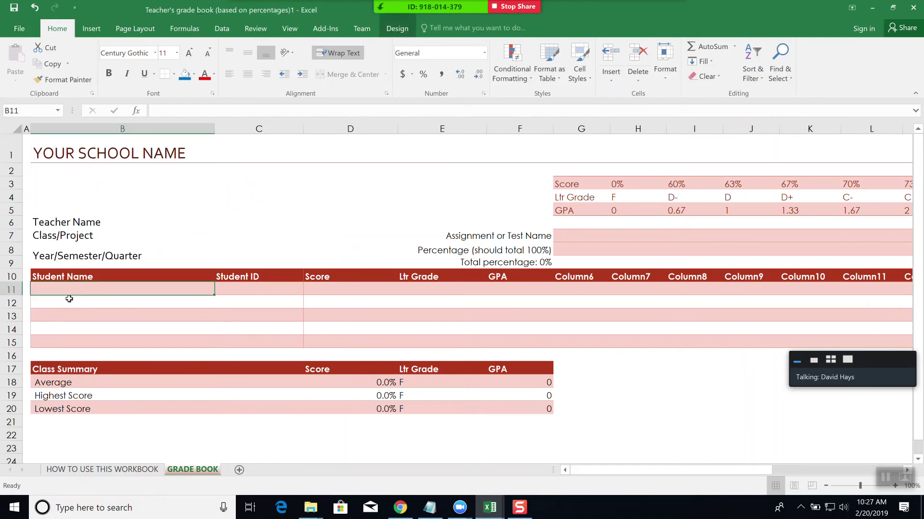
{"action": "left_click", "coordinate": [69, 301]}
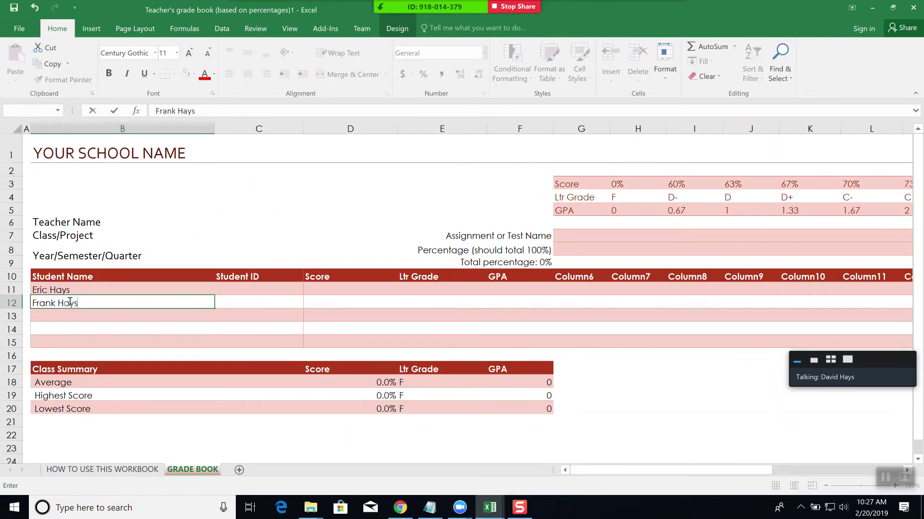
{"action": "key", "text": "Tab"}
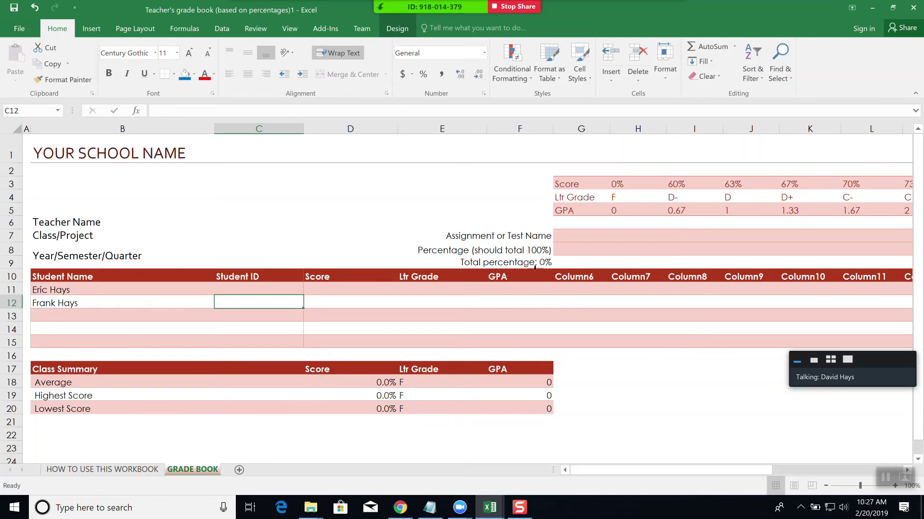
- Rename the Column6 and Column7 headers to Section 1.1 and Section 1.2
{"action": "left_click", "coordinate": [579, 275]}
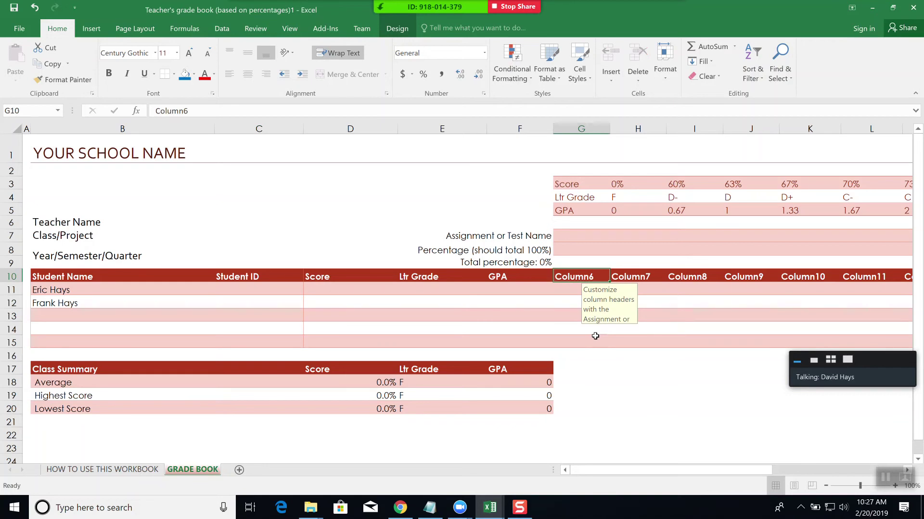
{"action": "type", "text": "Section 1.1"}
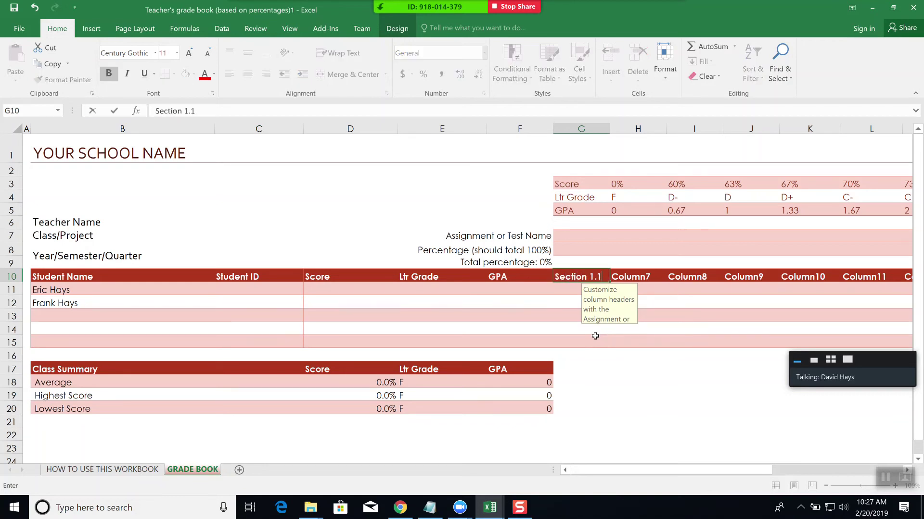
{"action": "key", "text": "Tab"}
{"action": "type", "text": "Sec"}
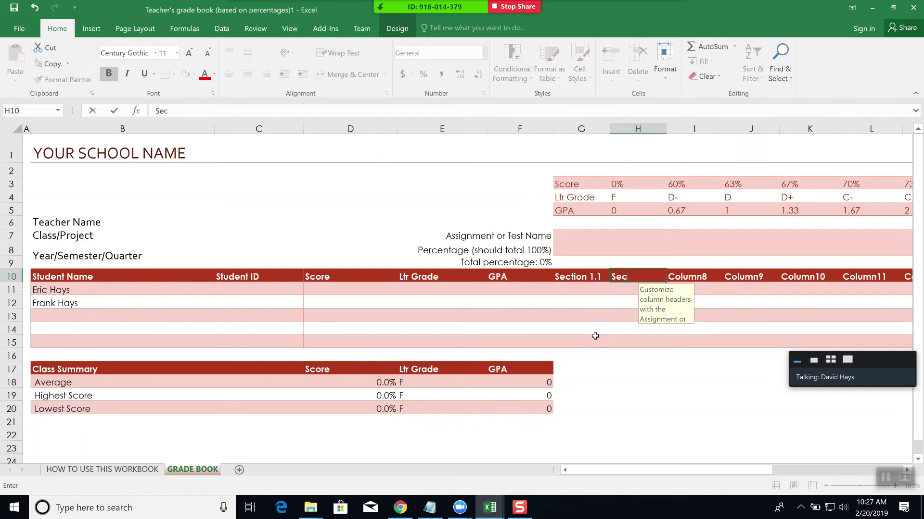
{"action": "type", "text": "tion 1.2"}
{"action": "key", "text": "Tab"}
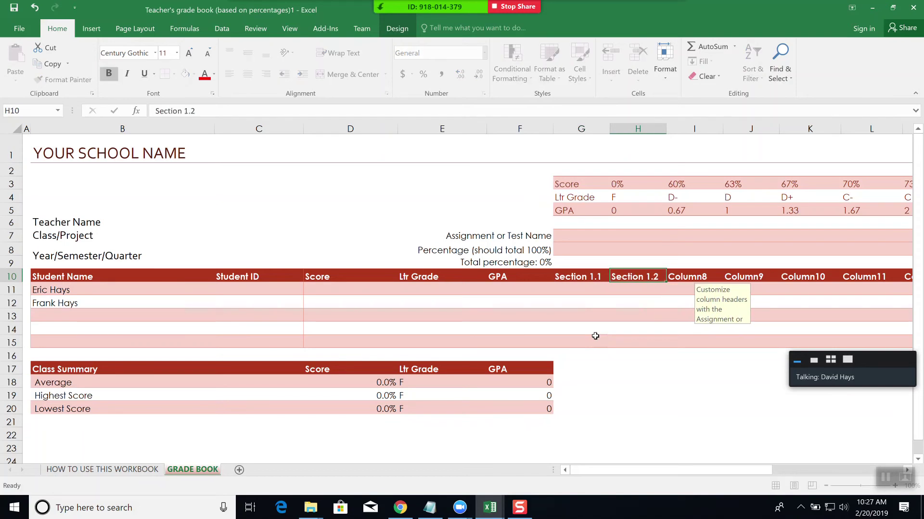
{"action": "left_click", "coordinate": [129, 154]}
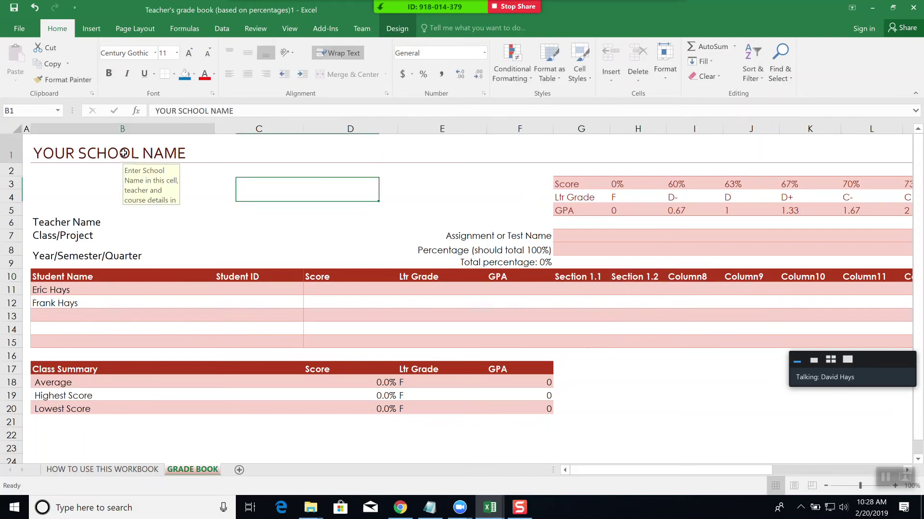
- Enter the school's name in the title and the teacher's name in the Teacher Name cell
{"action": "type", "text": "DAVID"}
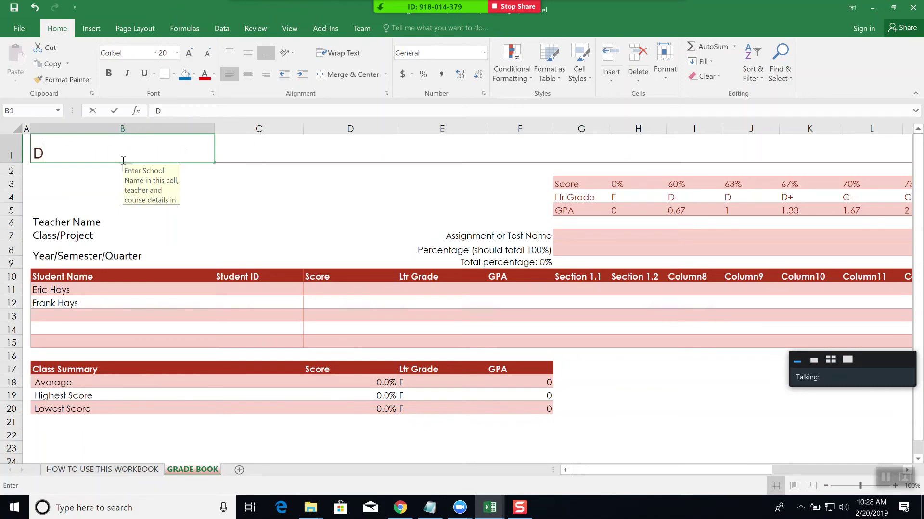
{"action": "key", "text": "BackSpace"}
{"action": "key", "text": "BackSpace"}
{"action": "key", "text": "BackSpace"}
{"action": "key", "text": "BackSpace"}
{"action": "key", "text": "BackSpace"}
{"action": "type", "text": "HAYS"}
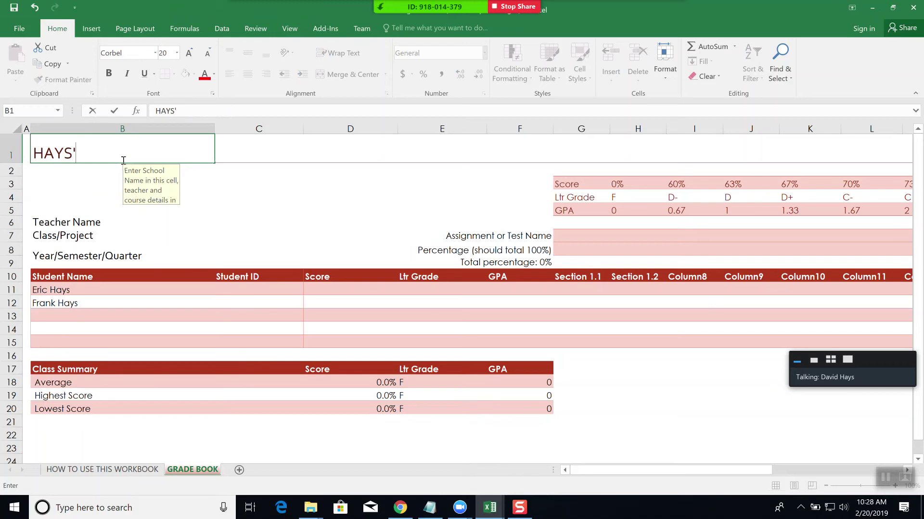
{"action": "type", "text": " HOMESCHOOL"}
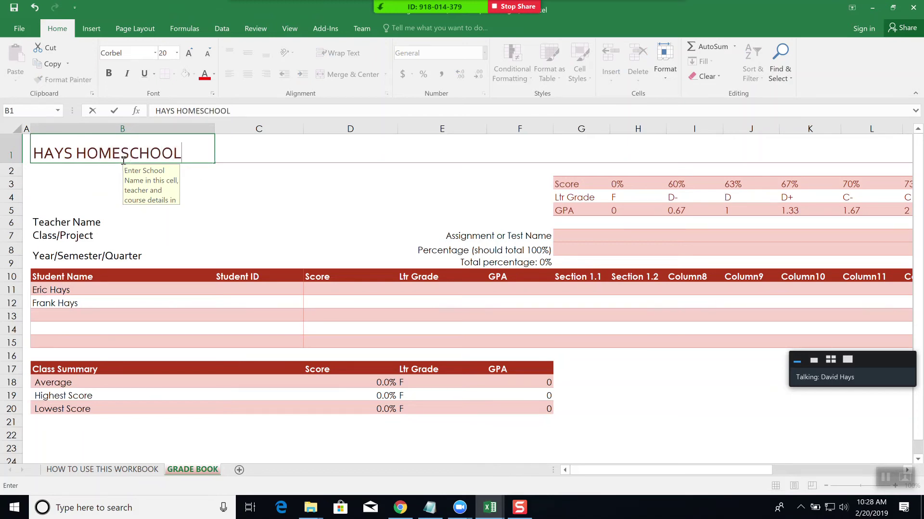
{"action": "key", "text": "Return"}
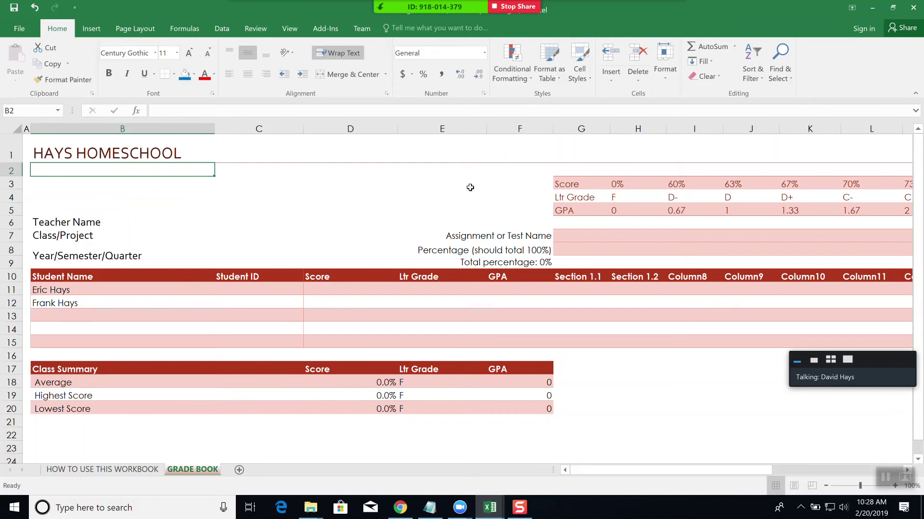
{"action": "left_click", "coordinate": [128, 219]}
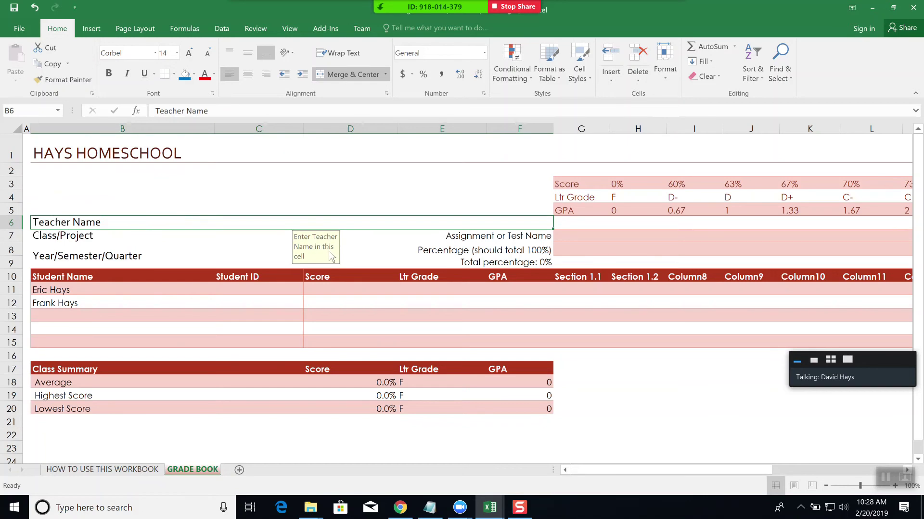
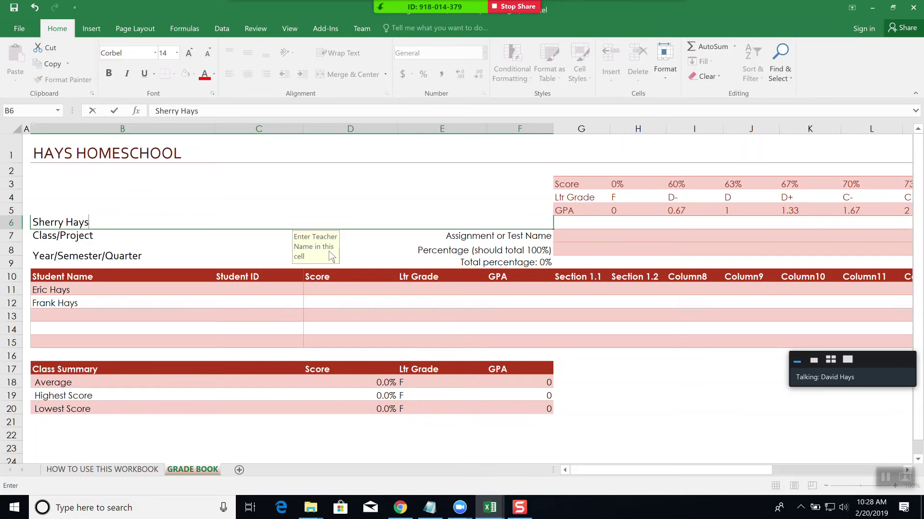
{"action": "key", "text": "Return"}
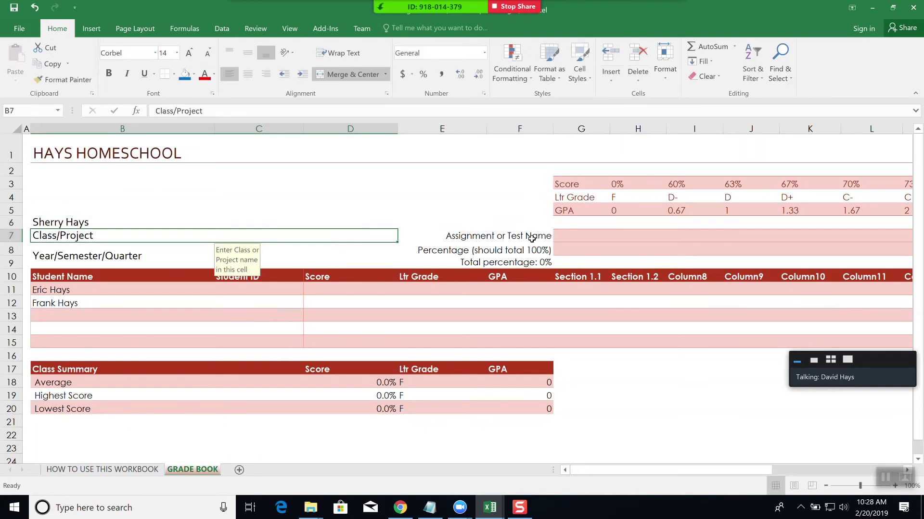
{"action": "left_click", "coordinate": [561, 235]}
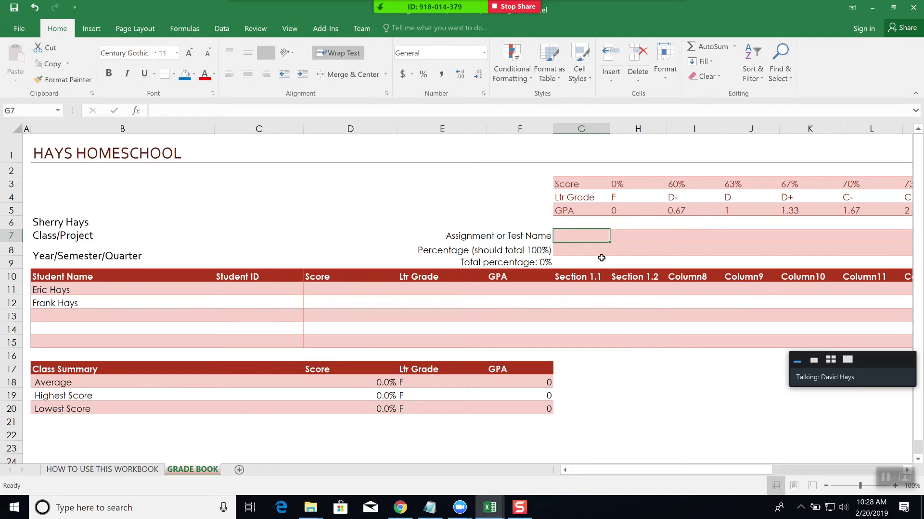
- Enter 33, 44 and 55 in the first student's first three assignment cells, then check D11's formula
{"action": "left_click", "coordinate": [578, 291]}
{"action": "type", "text": "33"}
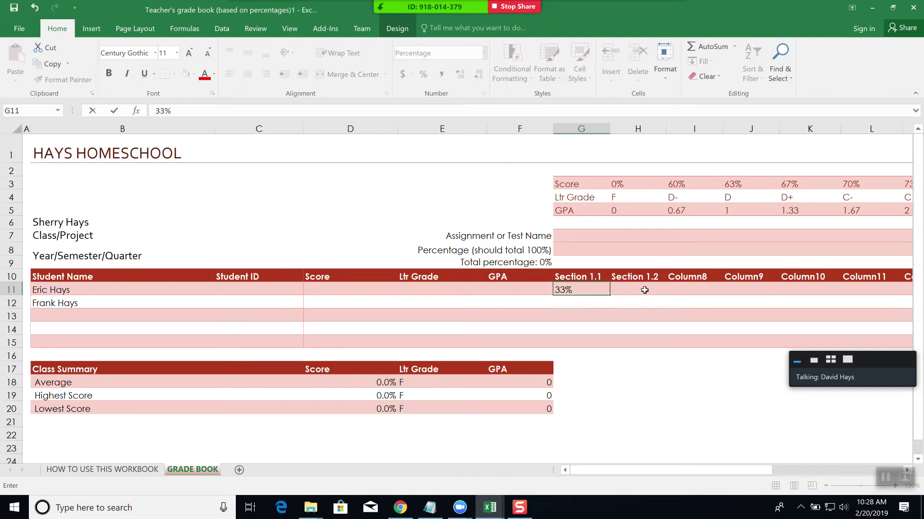
{"action": "left_click", "coordinate": [647, 290]}
{"action": "type", "text": "44"}
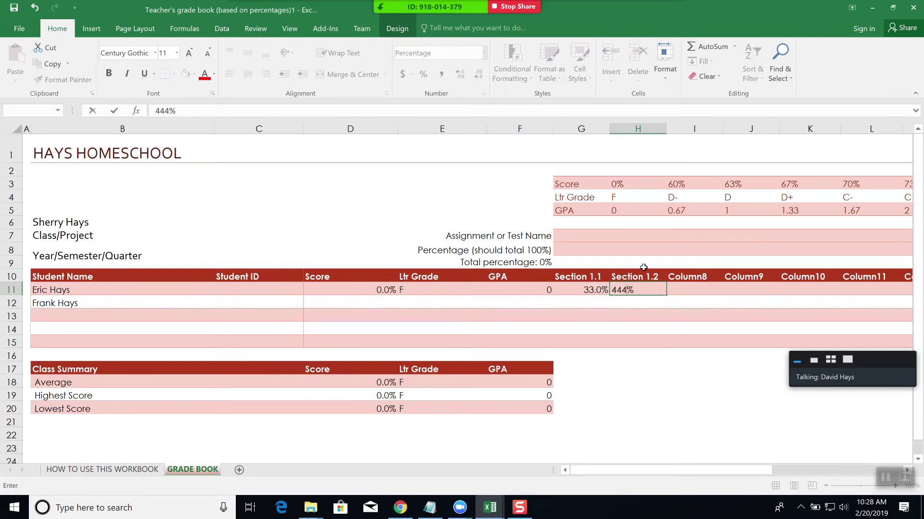
{"action": "key", "text": "Tab"}
{"action": "type", "text": "55"}
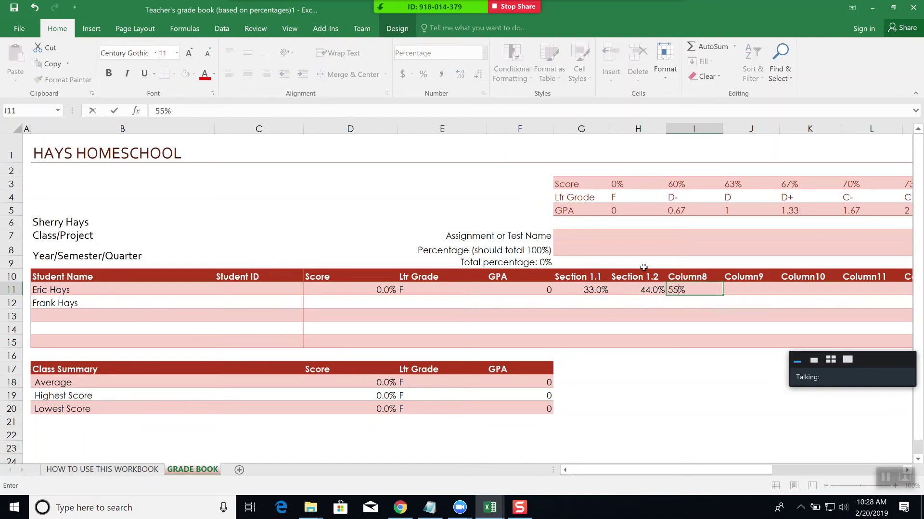
{"action": "key", "text": "Tab"}
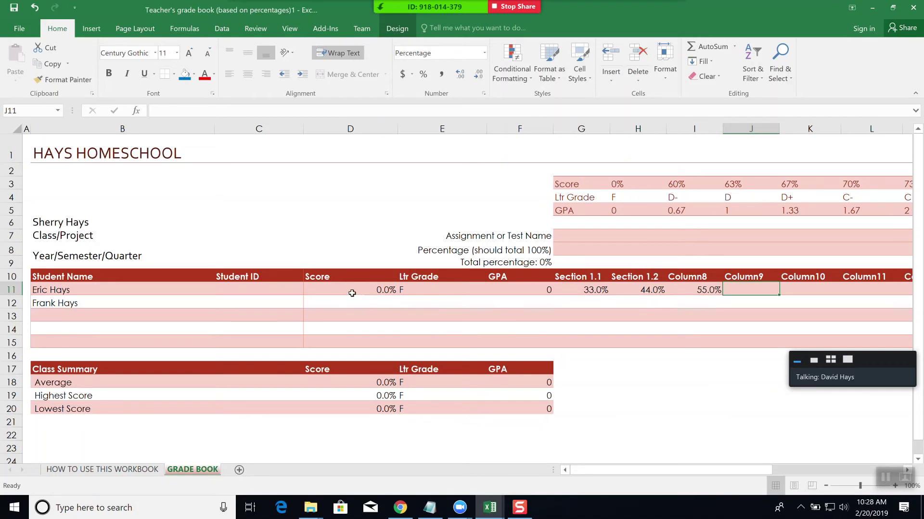
{"action": "left_click", "coordinate": [360, 289]}
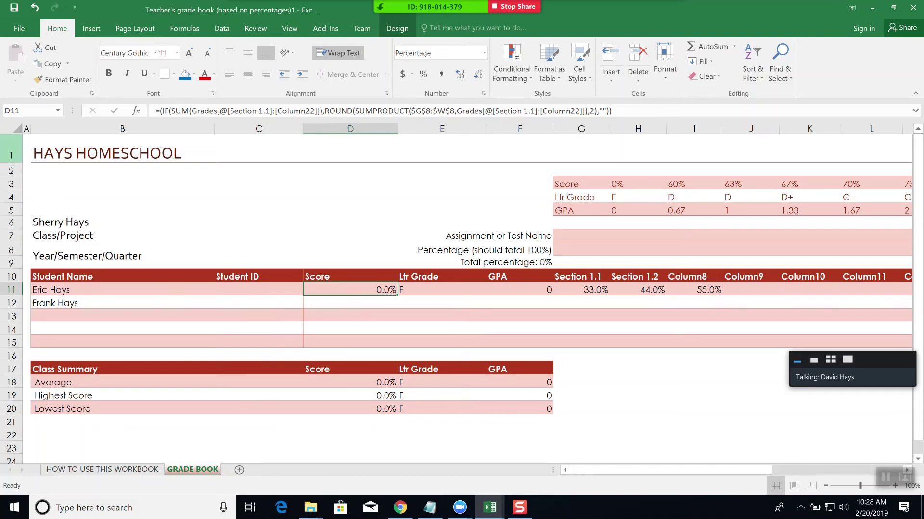
{"action": "left_click", "coordinate": [20, 31]}
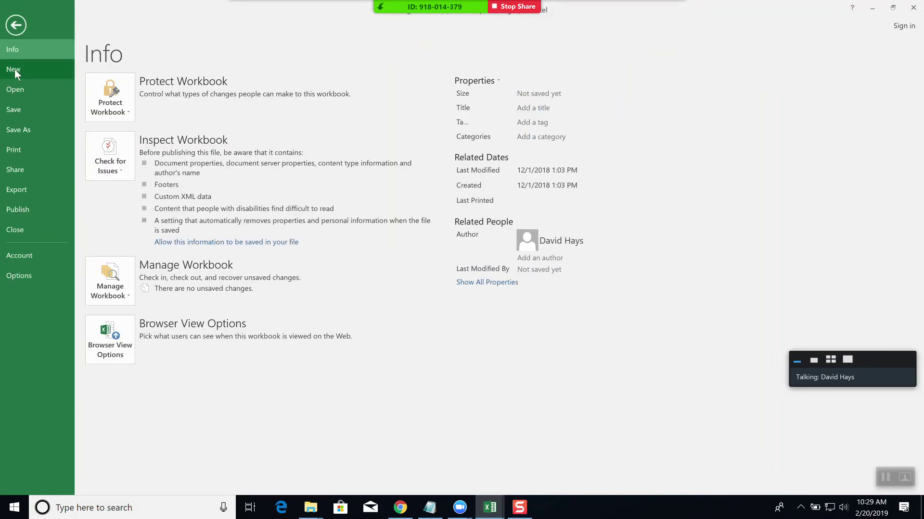
- Create a blank workbook with a Homework label in A1, widening column A to fit
{"action": "left_click", "coordinate": [14, 69]}
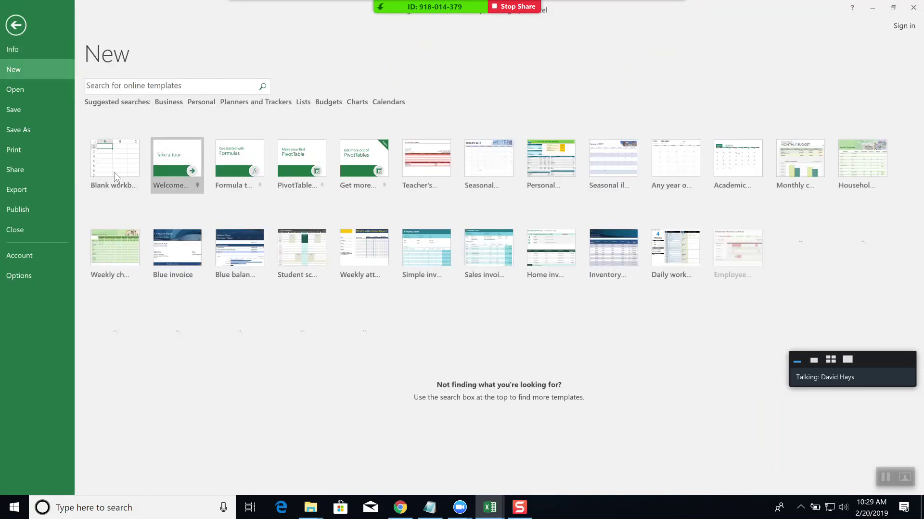
{"action": "left_click", "coordinate": [119, 178]}
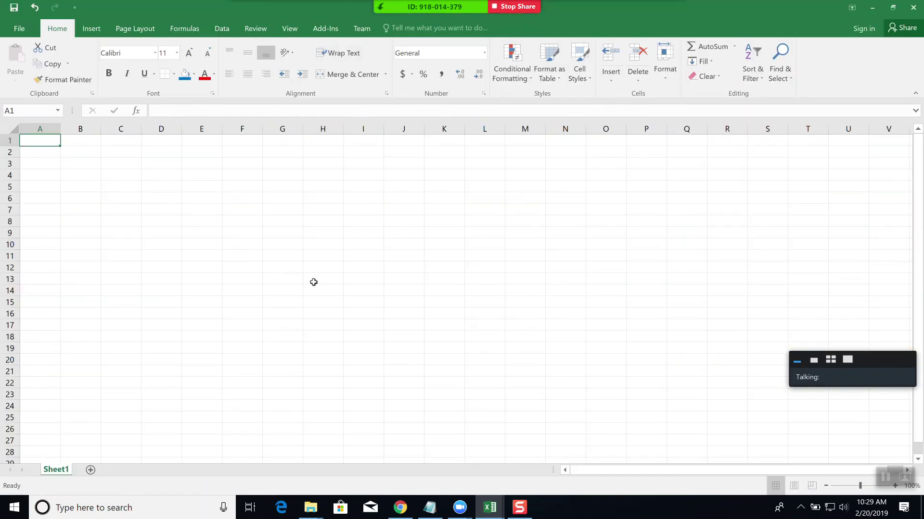
{"action": "type", "text": "Homework"}
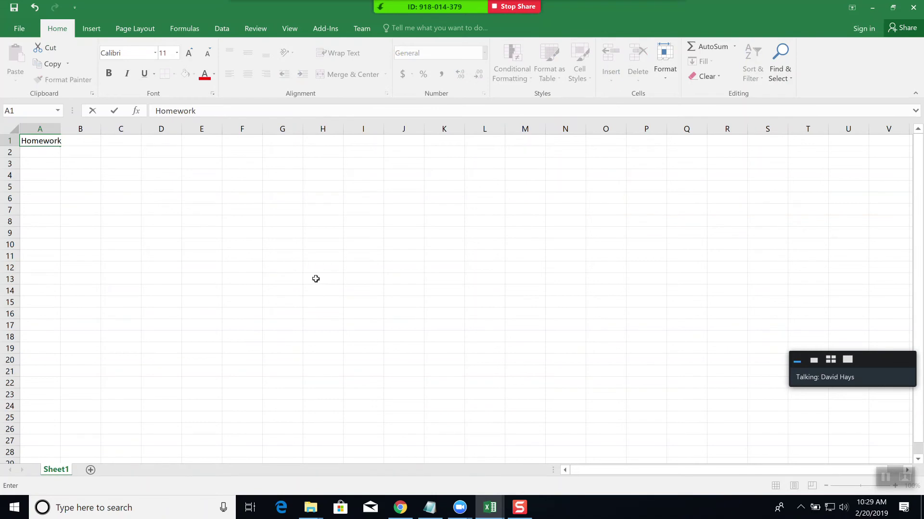
{"action": "key", "text": "Tab"}
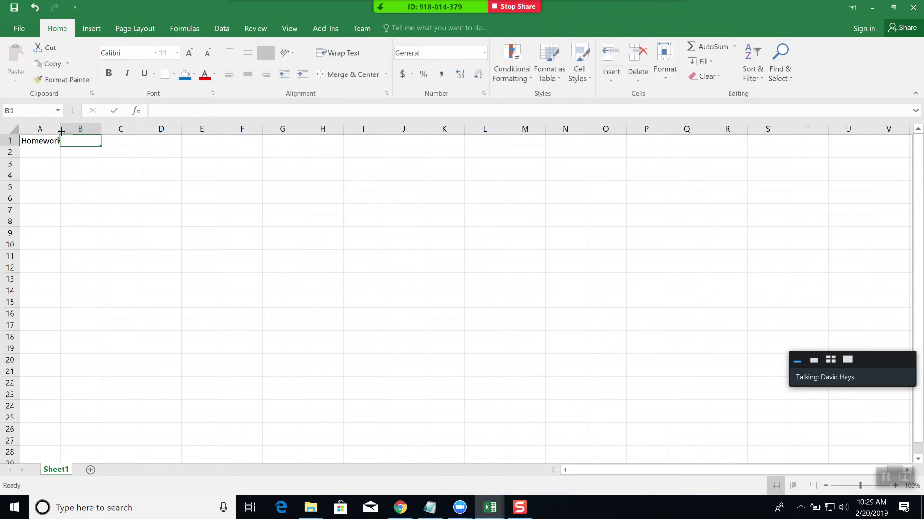
{"action": "double_click", "coordinate": [58, 130]}
- Enter 40% in A2 beneath the Homework label
{"action": "left_click", "coordinate": [54, 151]}
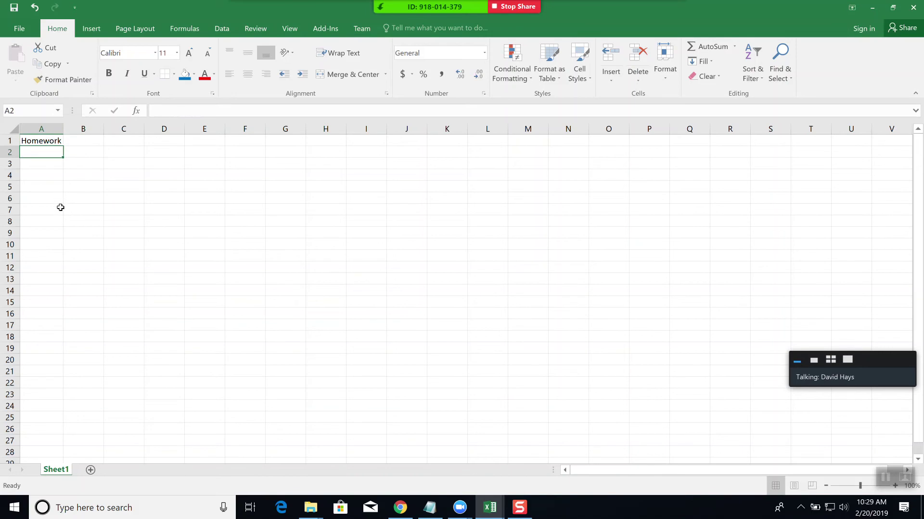
{"action": "type", "text": "40"}
{"action": "key", "text": "Return"}
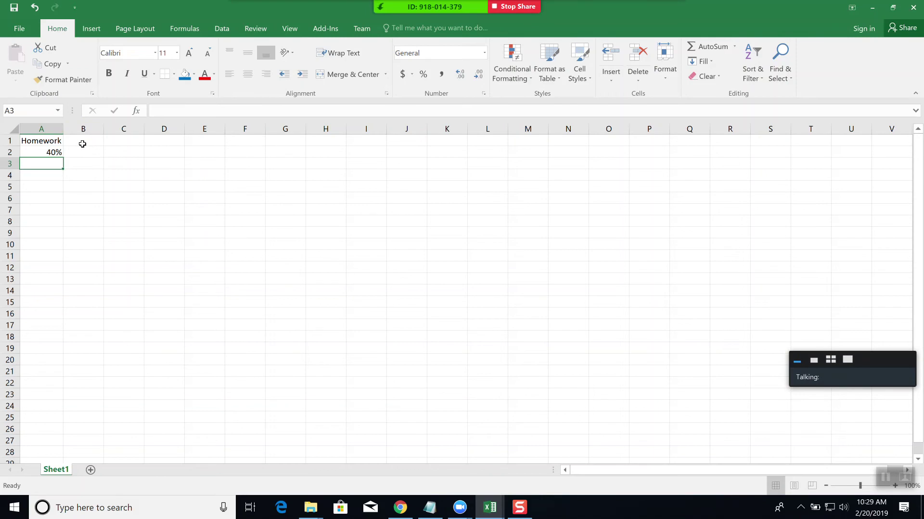
{"action": "scroll", "coordinate": [179, 286], "scroll_direction": "up", "scroll_amount": 6}
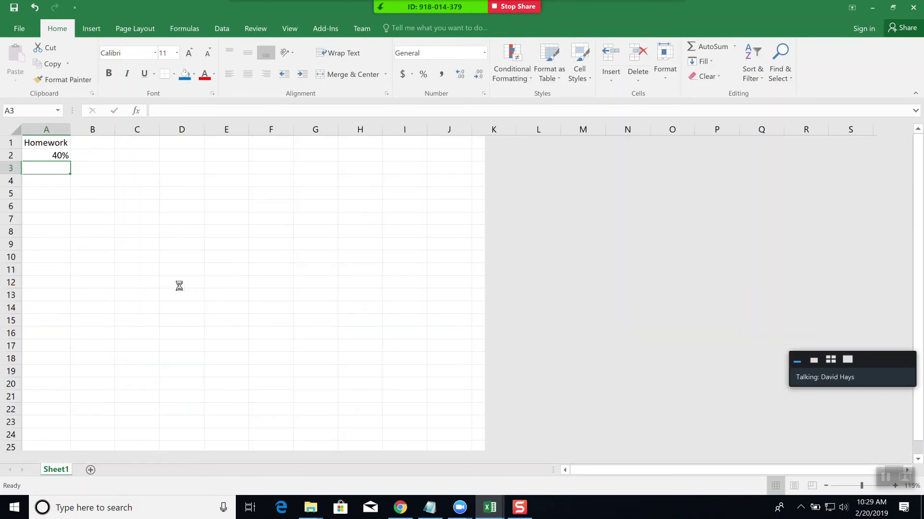
{"action": "left_click", "coordinate": [176, 195]}
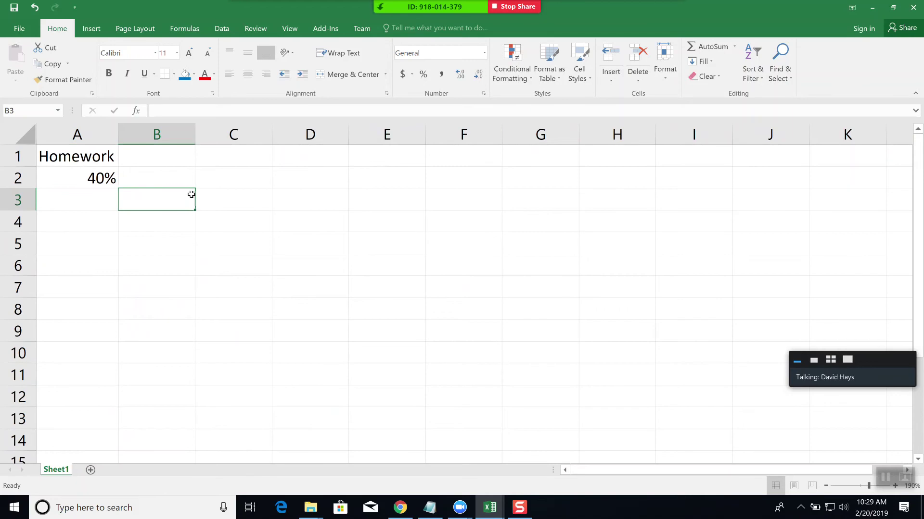
- Label C1 'Total Pts Possible' and C2 'Received Points'
{"action": "left_click", "coordinate": [229, 156]}
{"action": "type", "text": "Tot"}
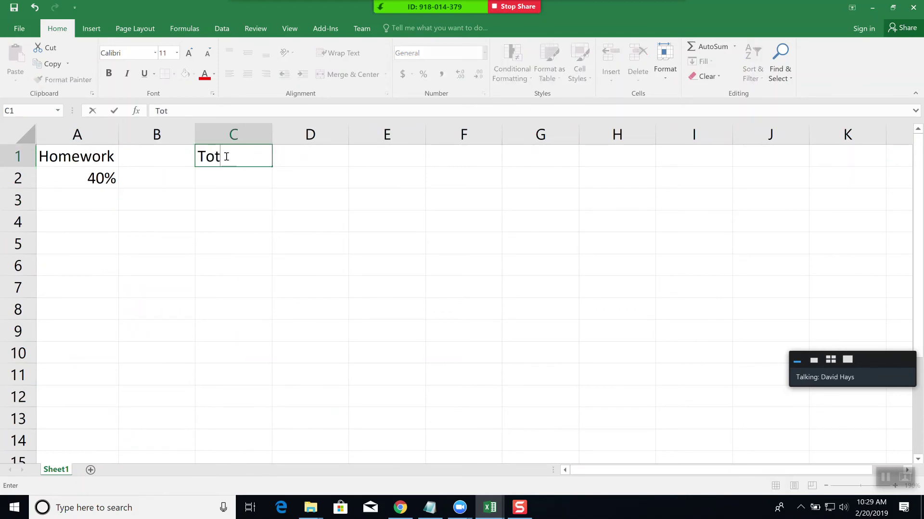
{"action": "type", "text": "al Pts POss"}
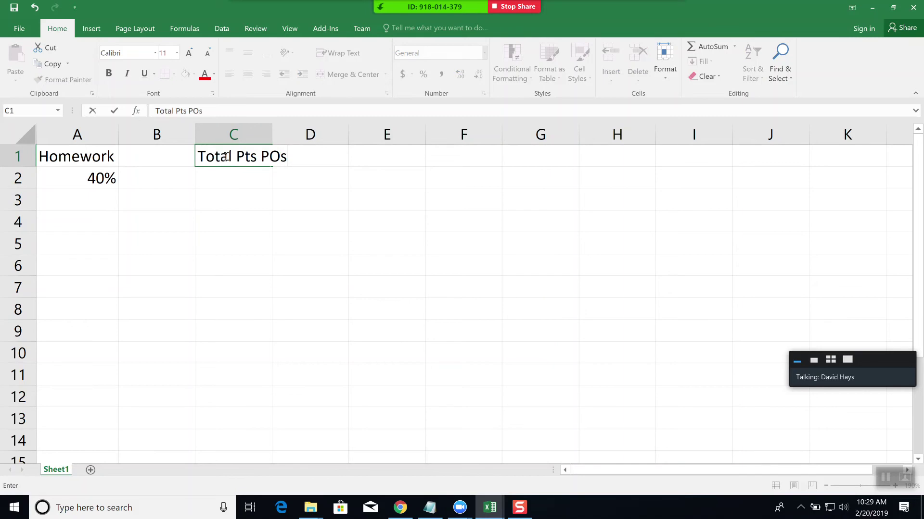
{"action": "key", "text": "BackSpace"}
{"action": "key", "text": "BackSpace"}
{"action": "key", "text": "BackSpace"}
{"action": "type", "text": "ossible"}
{"action": "key", "text": "ctrl+Return"}
{"action": "key", "text": "Return"}
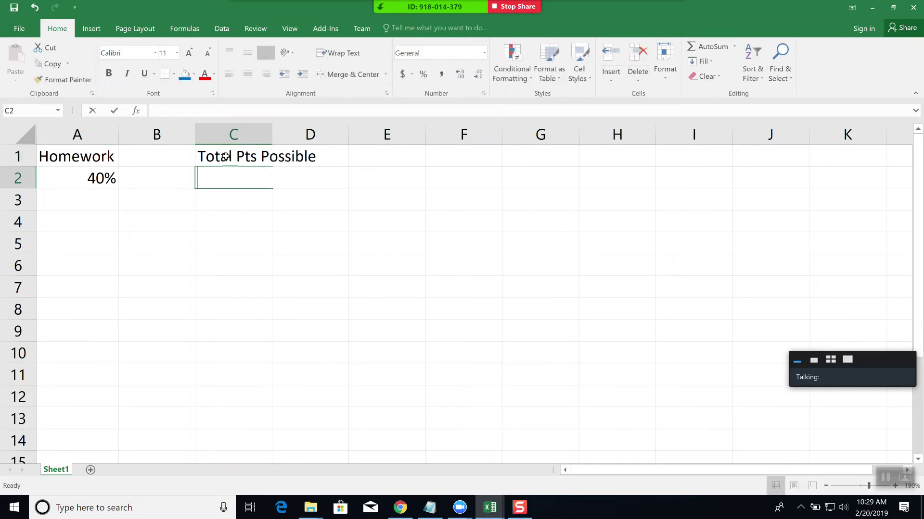
{"action": "type", "text": "Total"}
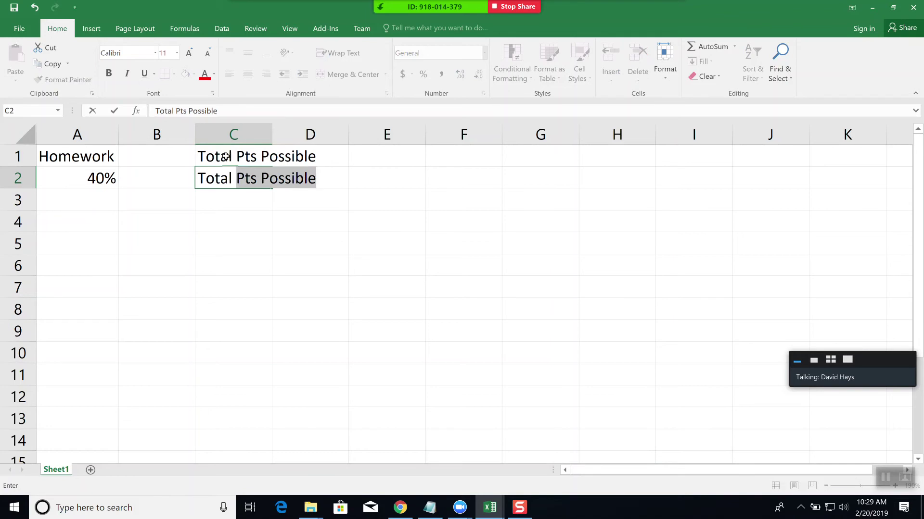
{"action": "key", "text": "BackSpace"}
{"action": "key", "text": "BackSpace"}
{"action": "key", "text": "BackSpace"}
{"action": "key", "text": "BackSpace"}
{"action": "key", "text": "BackSpace"}
{"action": "key", "text": "BackSpace"}
{"action": "type", "text": "Rece"}
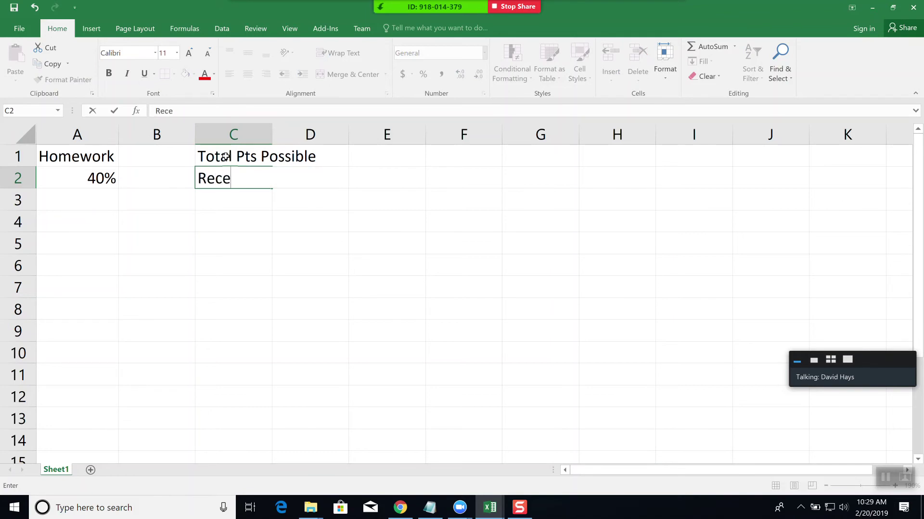
{"action": "type", "text": "ived Points"}
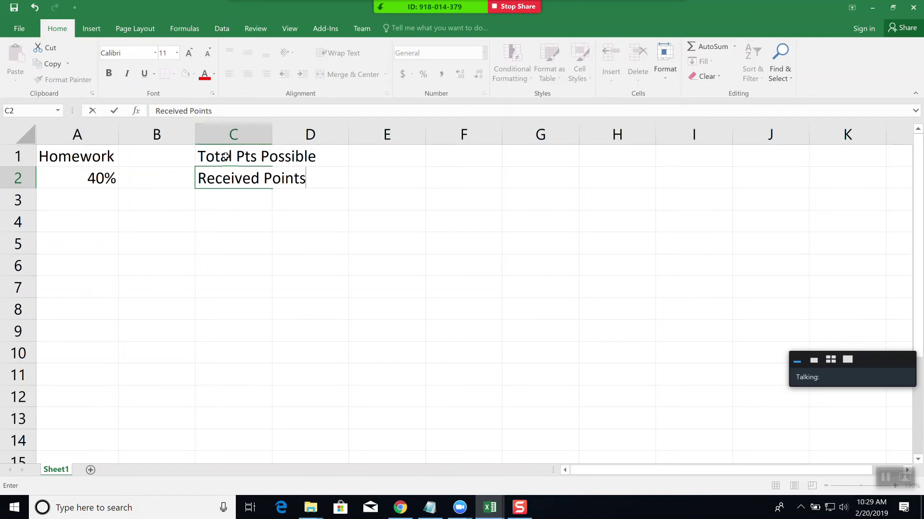
{"action": "key", "text": "Return"}
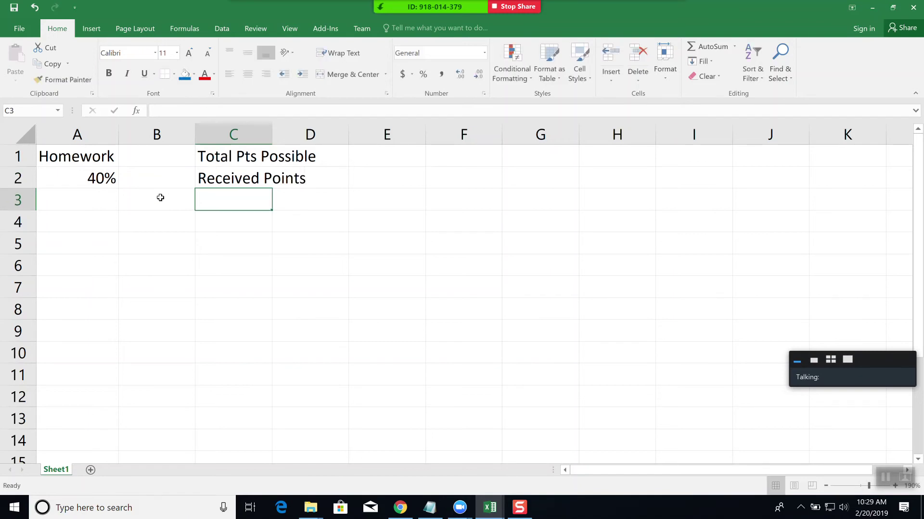
- Enter Section 1.1 in B4 and Section 1.2 in B5
{"action": "left_click", "coordinate": [159, 220]}
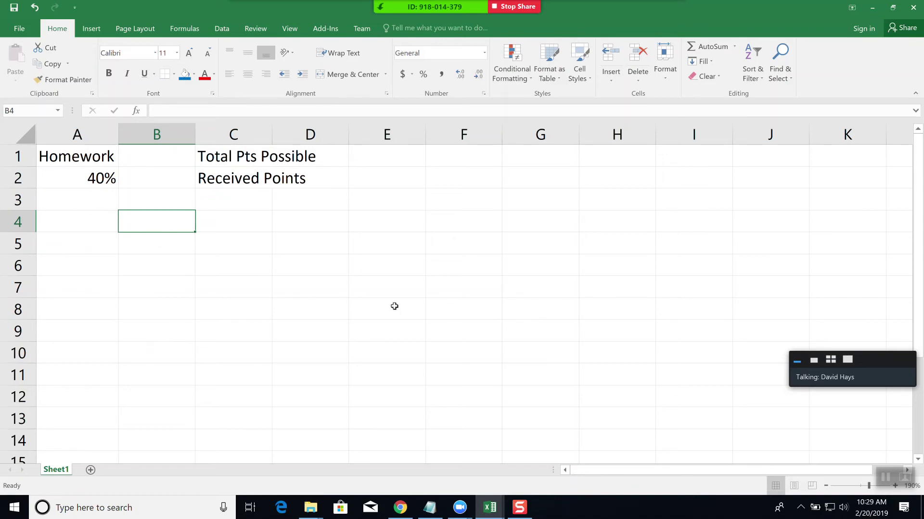
{"action": "type", "text": "Section 1.1"}
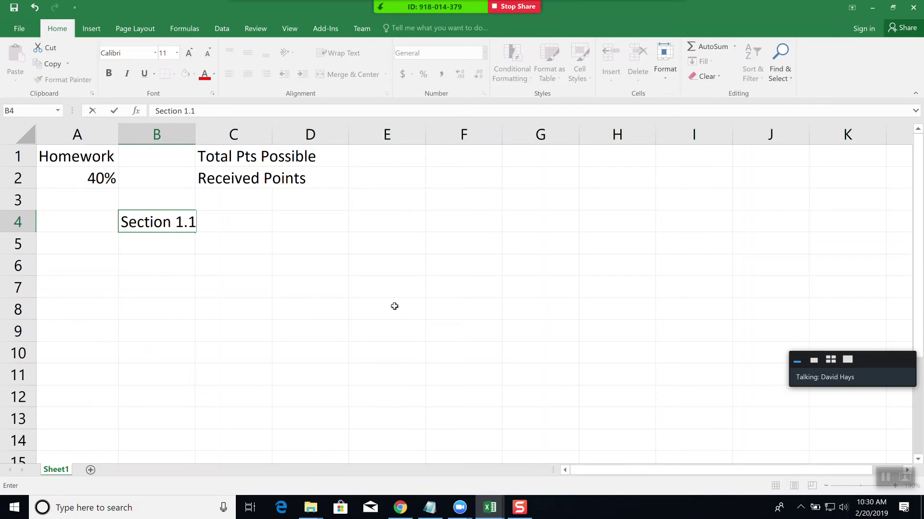
{"action": "key", "text": "Return"}
{"action": "type", "text": "Section 1."}
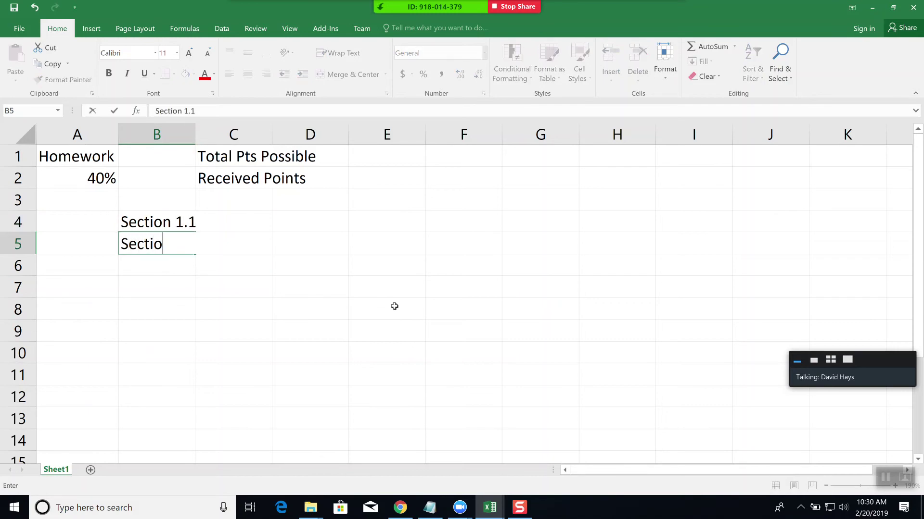
{"action": "type", "text": "2"}
{"action": "key", "text": "Return"}
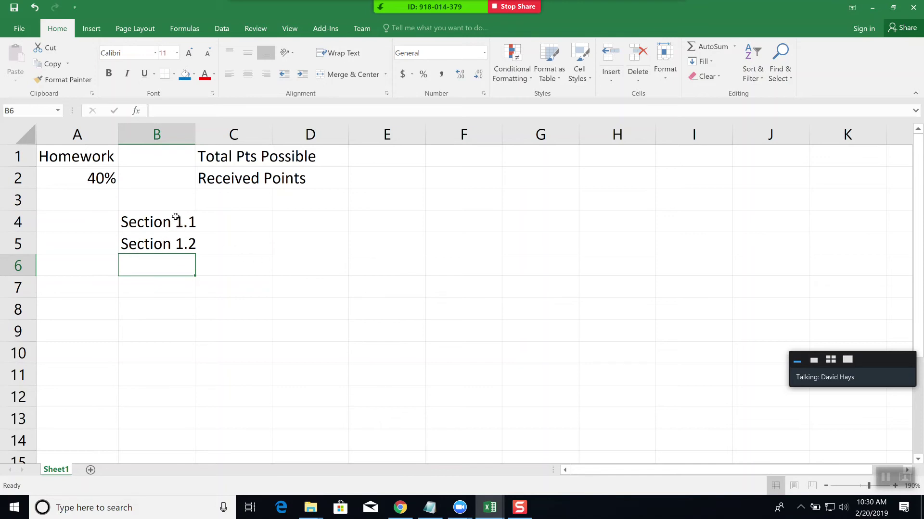
- Autofill B4:B5 down to row 12, adding Section 1.3 through Section 1.9
{"action": "left_click_drag", "start_coordinate": [176, 217], "coordinate": [180, 244]}
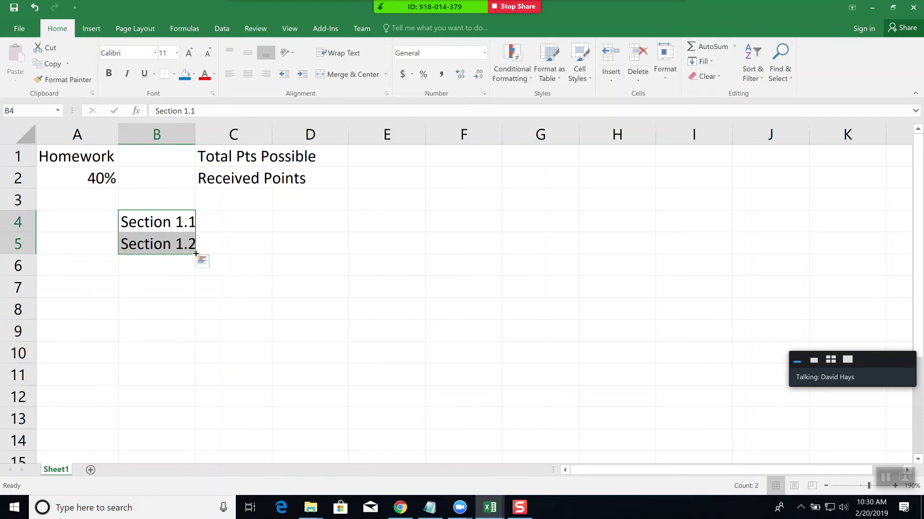
{"action": "left_click_drag", "start_coordinate": [196, 253], "coordinate": [190, 398]}
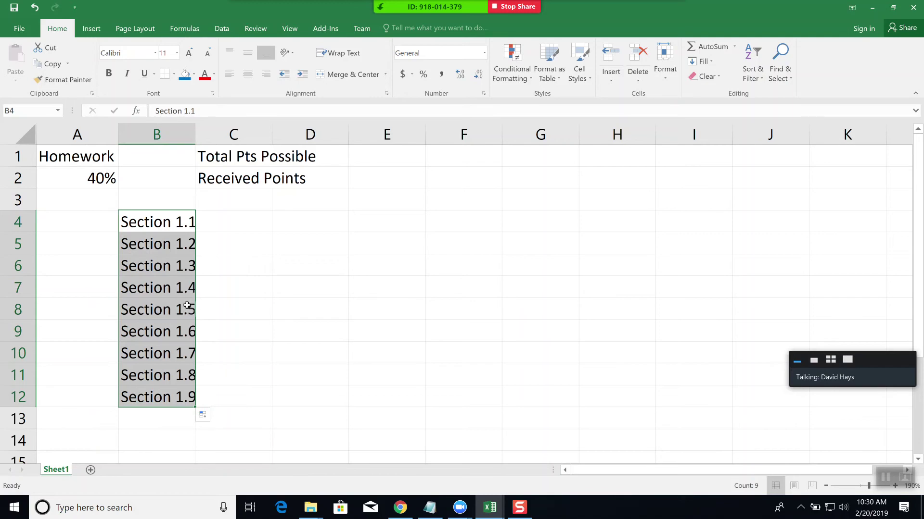
{"action": "left_click", "coordinate": [245, 218]}
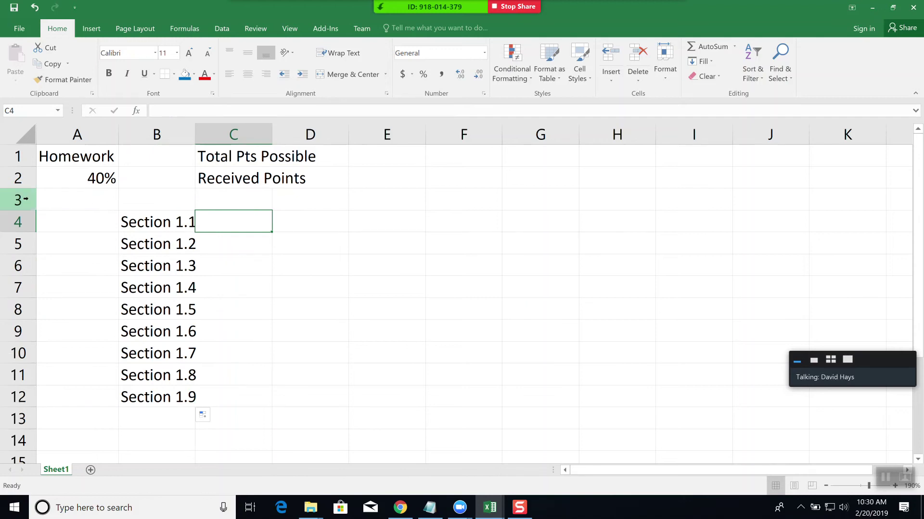
{"action": "left_click", "coordinate": [90, 199]}
- Insert an entire blank row at row 3 above the section list
{"action": "right_click", "coordinate": [98, 203]}
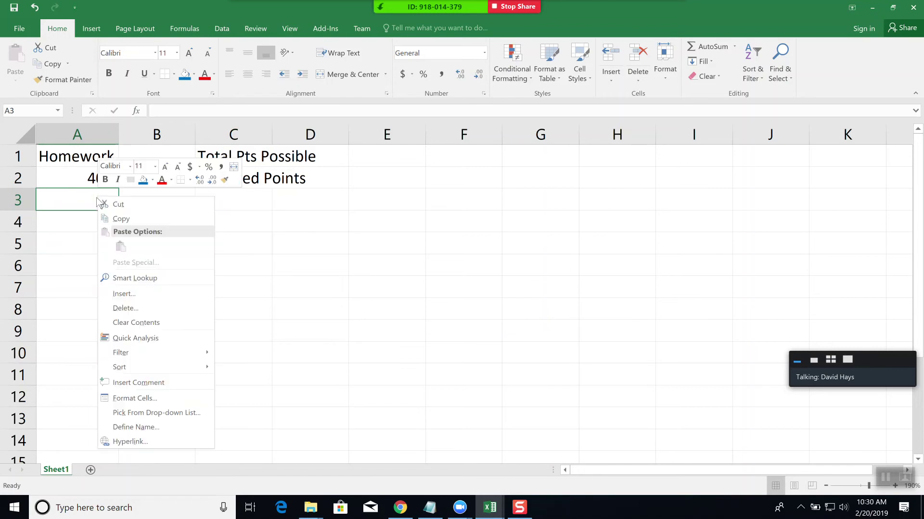
{"action": "left_click", "coordinate": [122, 295]}
{"action": "left_click", "coordinate": [96, 296]}
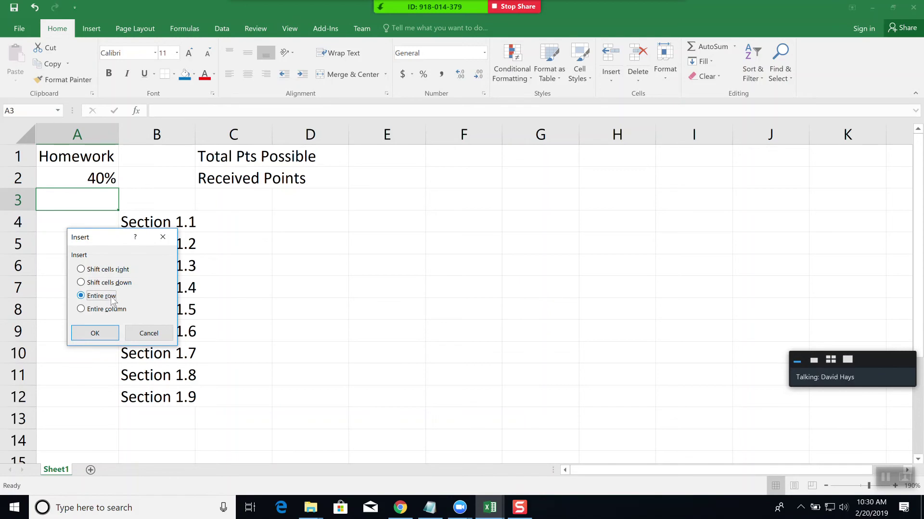
{"action": "left_click", "coordinate": [97, 332]}
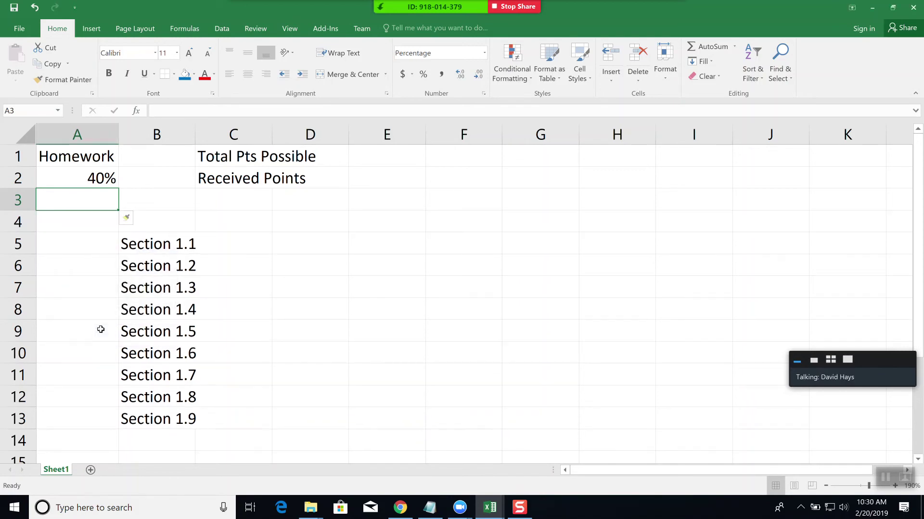
- Add column headers 'Total Pts' in C4 and 'Received Pts' in D4
{"action": "left_click", "coordinate": [247, 221]}
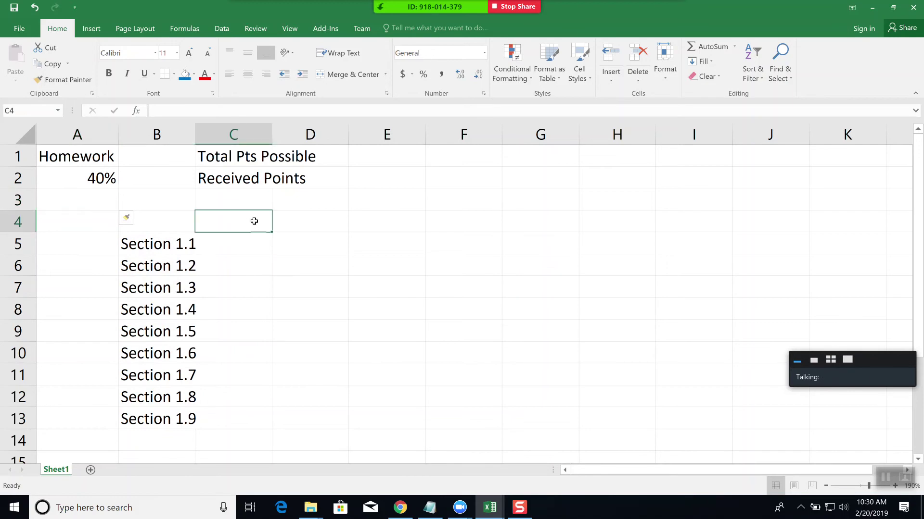
{"action": "type", "text": "Total"}
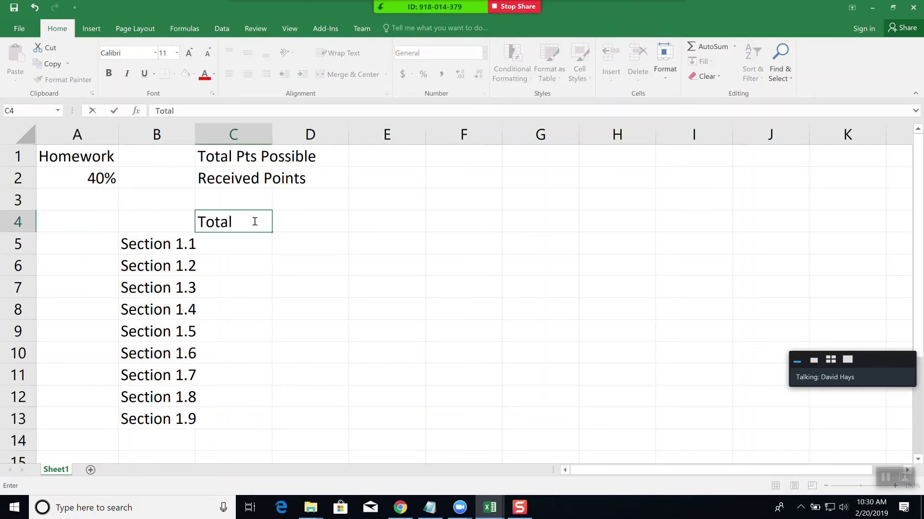
{"action": "type", "text": " Pts"}
{"action": "key", "text": "Tab"}
{"action": "type", "text": "Rece"}
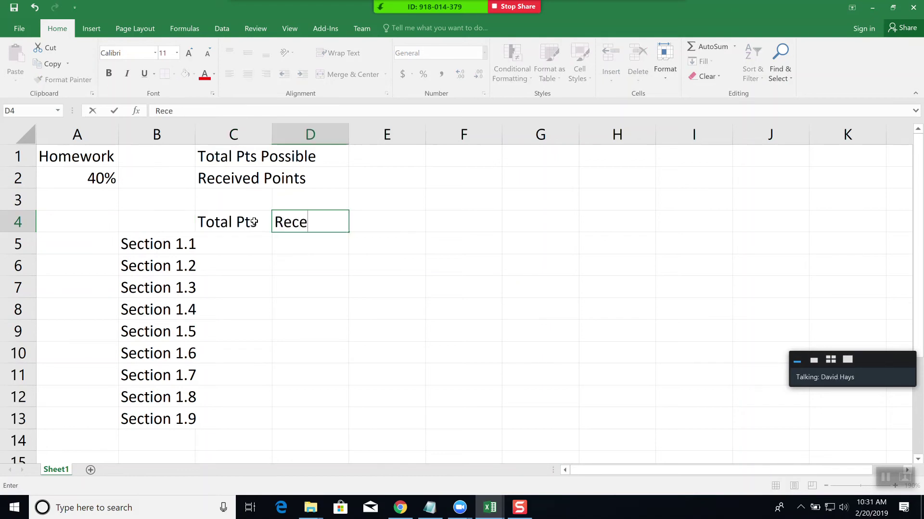
{"action": "type", "text": "ived Poin"}
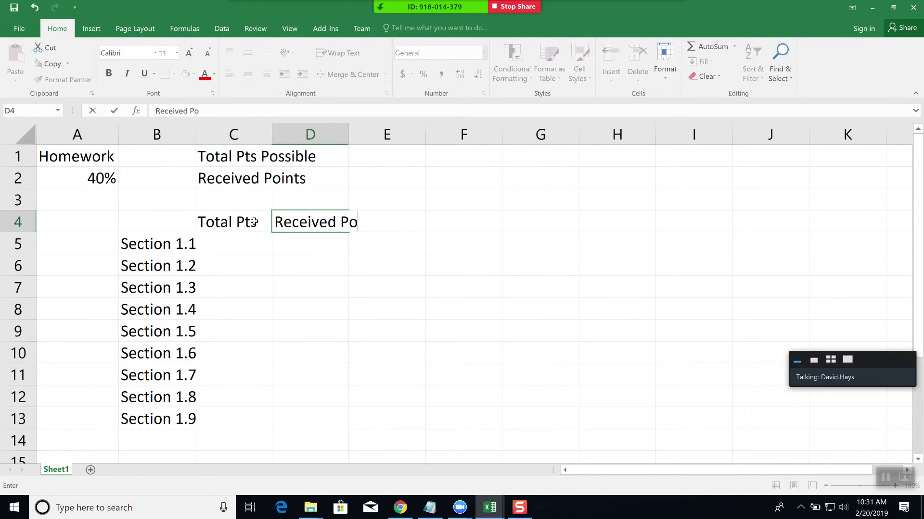
{"action": "key", "text": "BackSpace"}
{"action": "key", "text": "BackSpace"}
{"action": "type", "text": "ts"}
{"action": "key", "text": "Return"}
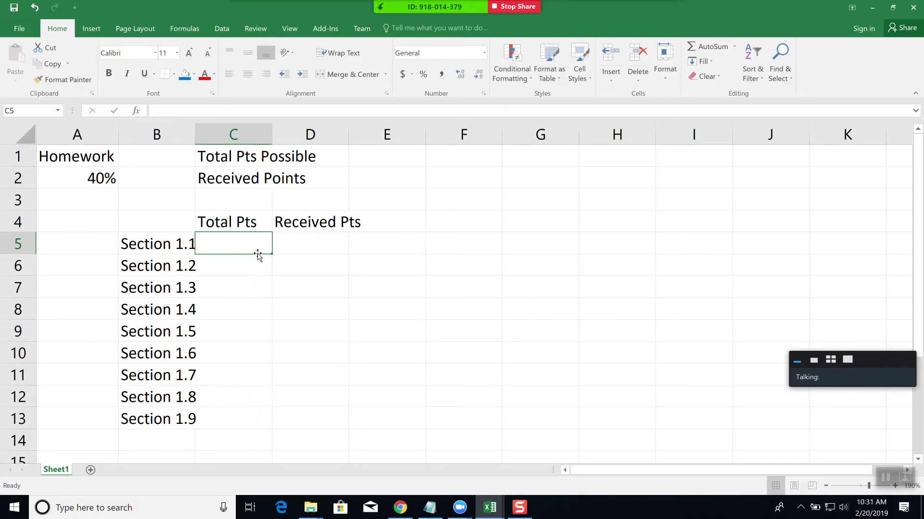
- AutoFit column B to the section names and enter Section 1.1 points: 30 total, 28 received
{"action": "double_click", "coordinate": [195, 133]}
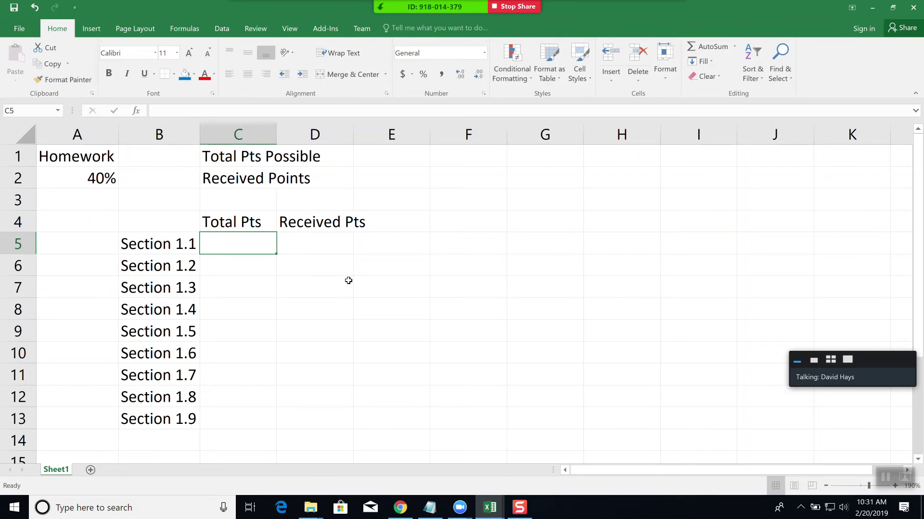
{"action": "type", "text": "30"}
{"action": "key", "text": "Tab"}
{"action": "type", "text": "28"}
{"action": "key", "text": "Return"}
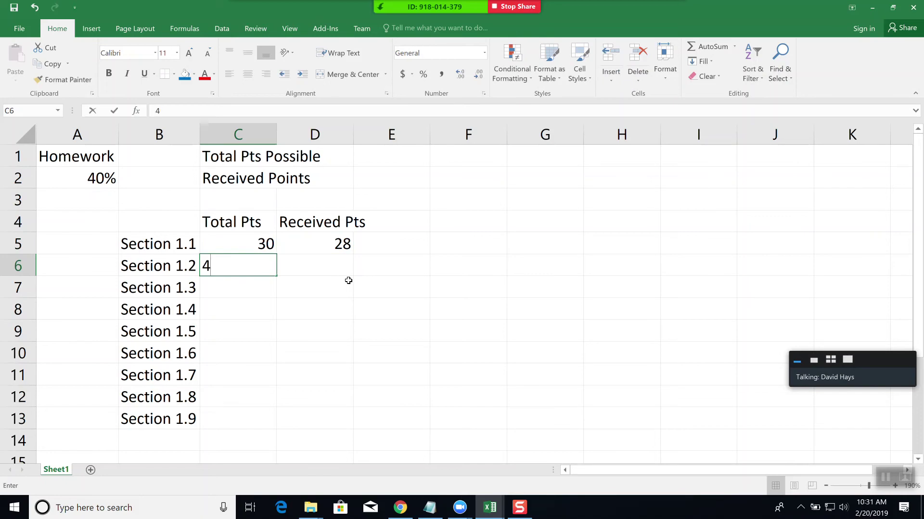
- Enter Section 1.2 points as 40/27 and Section 1.3 points as 50/50
{"action": "type", "text": "40"}
{"action": "key", "text": "Tab"}
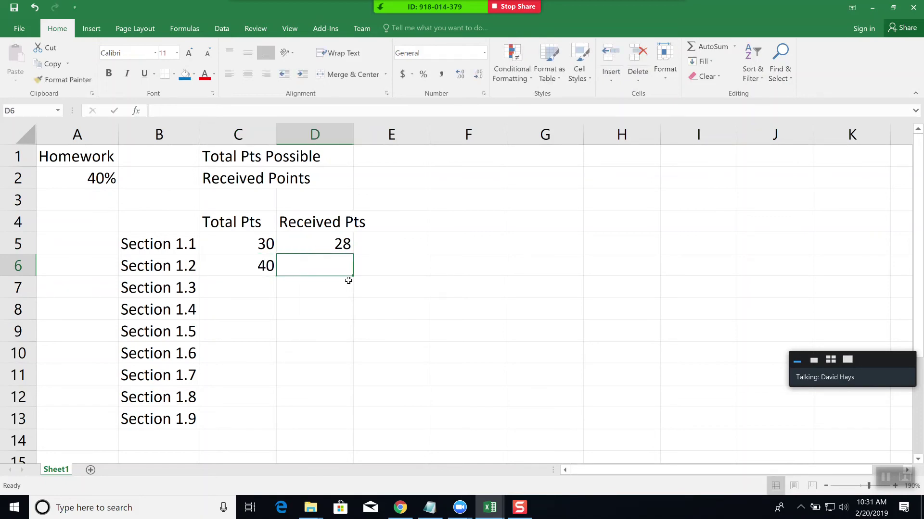
{"action": "type", "text": "27"}
{"action": "key", "text": "Return"}
{"action": "type", "text": "50"}
{"action": "key", "text": "Tab"}
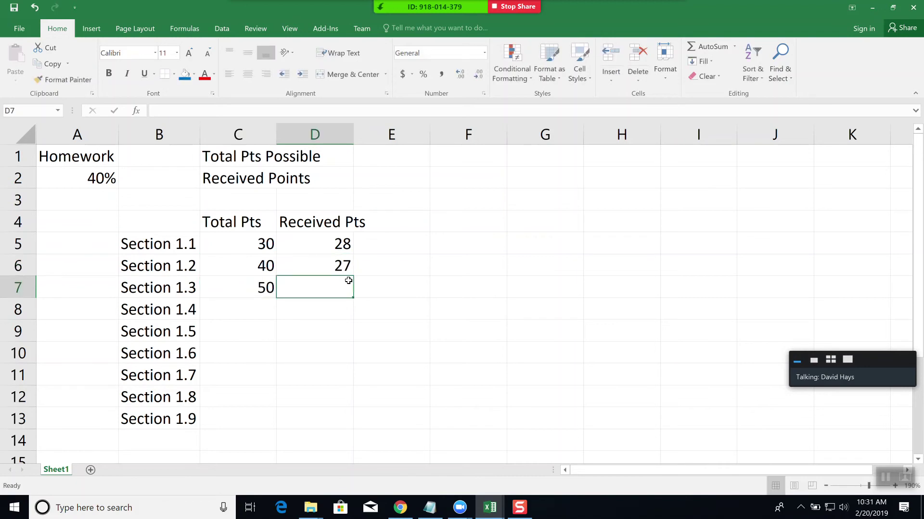
{"action": "type", "text": "50"}
{"action": "key", "text": "Tab"}
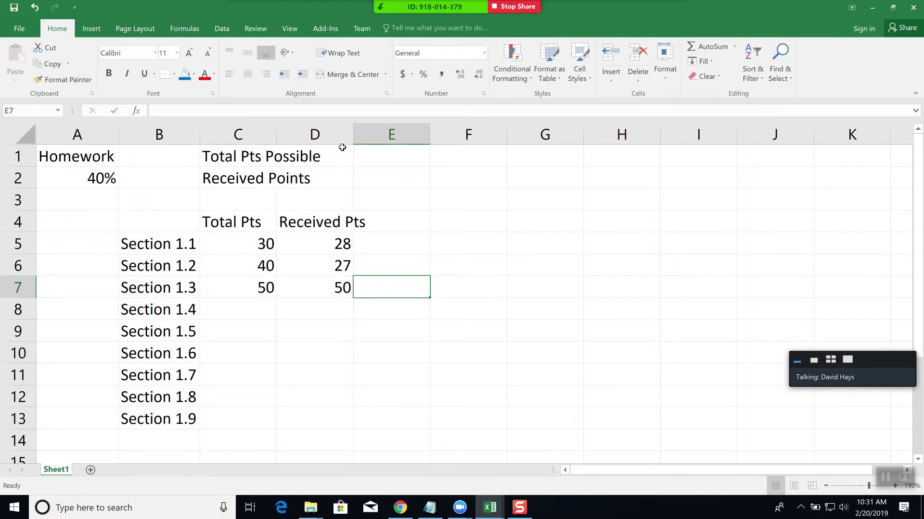
- Merge and center the 'Total Pts Possible' label across C1:D1
{"action": "left_click_drag", "start_coordinate": [248, 153], "coordinate": [303, 186]}
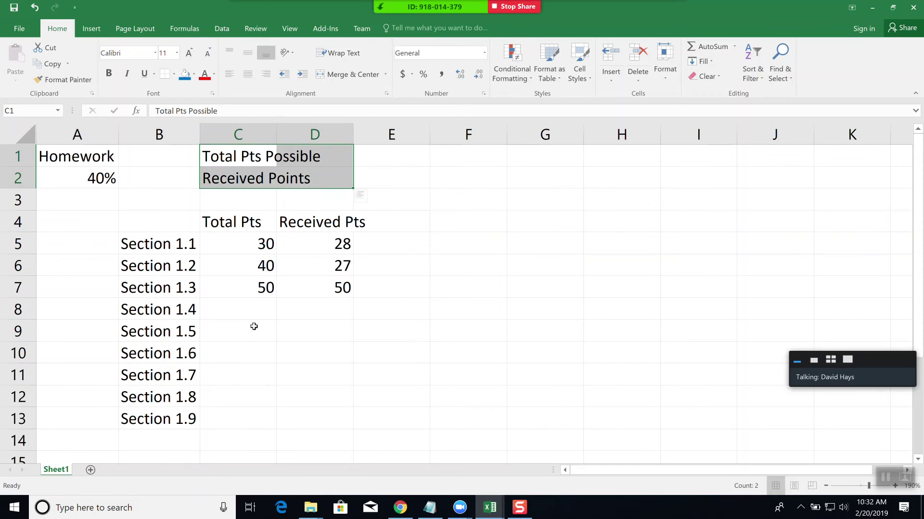
{"action": "left_click", "coordinate": [270, 179]}
{"action": "left_click", "coordinate": [238, 153]}
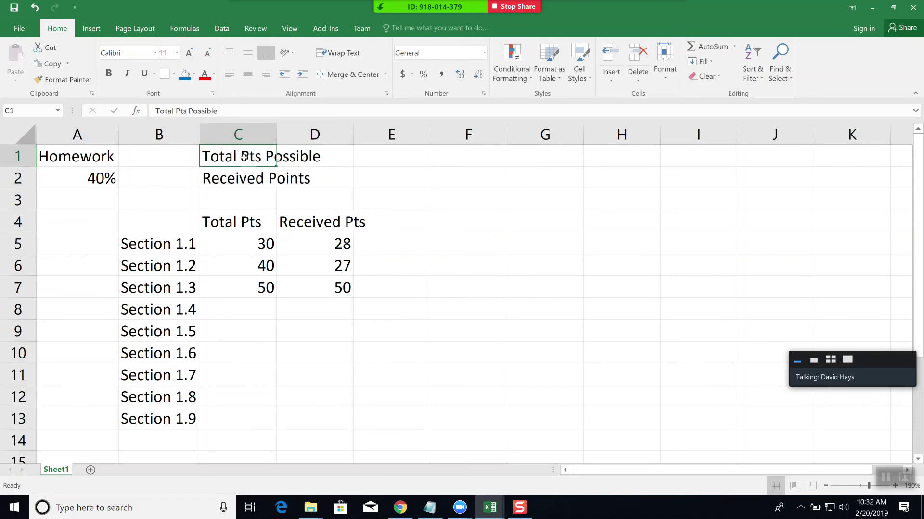
{"action": "left_click_drag", "start_coordinate": [243, 156], "coordinate": [302, 155]}
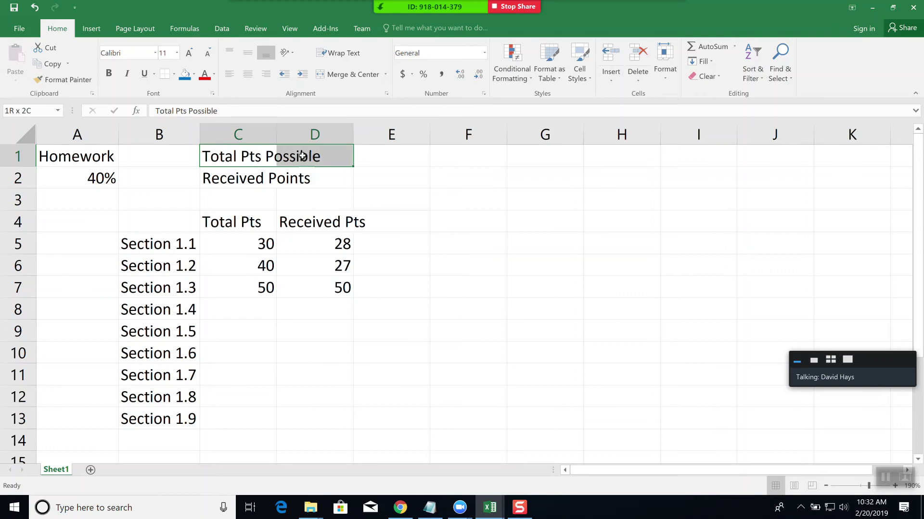
{"action": "left_click_drag", "start_coordinate": [302, 155], "coordinate": [302, 155]}
{"action": "left_click", "coordinate": [351, 76]}
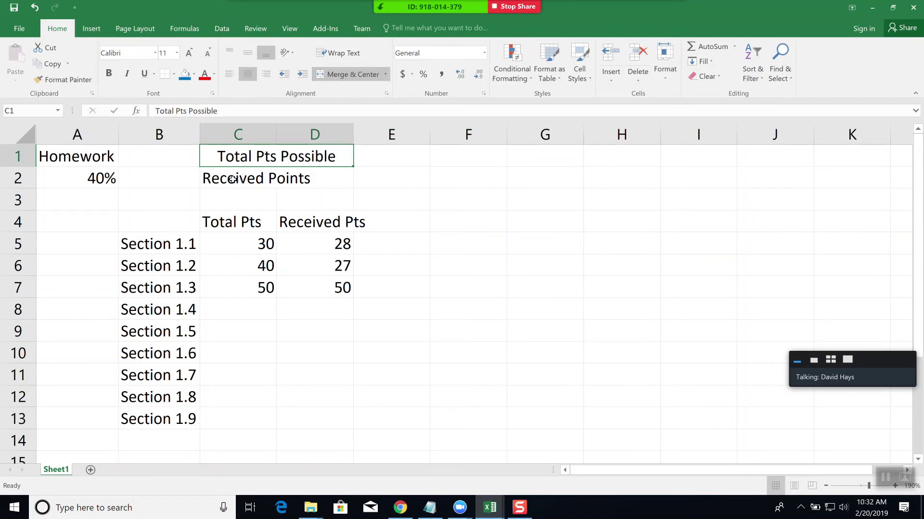
- Merge and center the 'Received Points' label across C2:D2
{"action": "left_click", "coordinate": [233, 179]}
{"action": "left_click_drag", "start_coordinate": [233, 179], "coordinate": [305, 175]}
{"action": "left_click", "coordinate": [351, 73]}
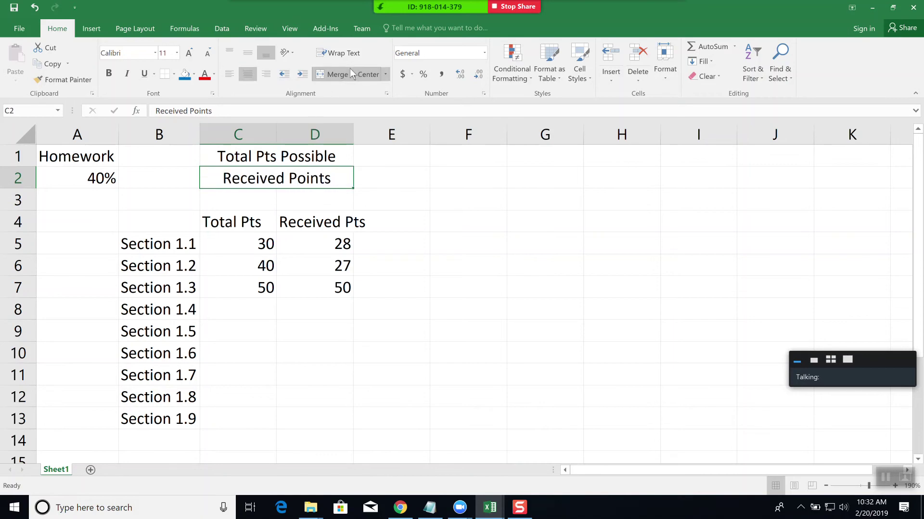
{"action": "left_click", "coordinate": [395, 154]}
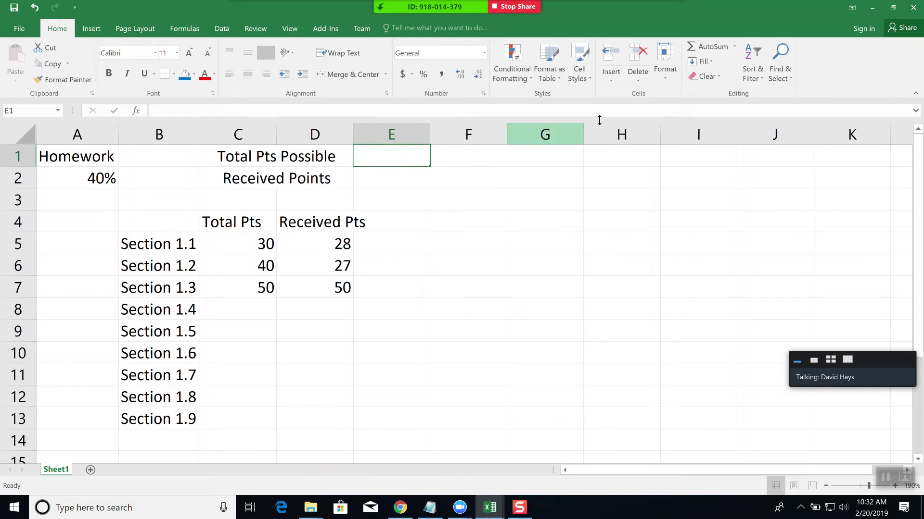
- AutoSum the Total Pts column C5:C13 into E1, giving 120
{"action": "left_click", "coordinate": [714, 46]}
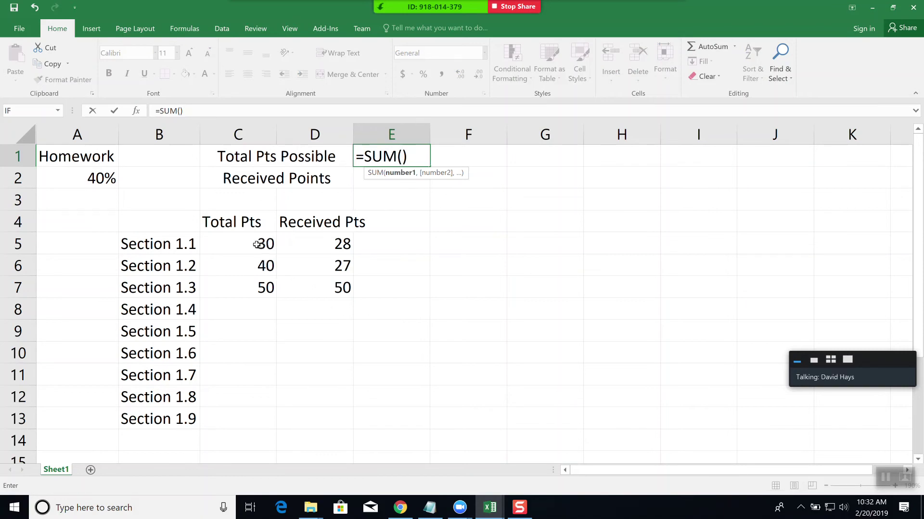
{"action": "left_click_drag", "start_coordinate": [256, 244], "coordinate": [264, 424]}
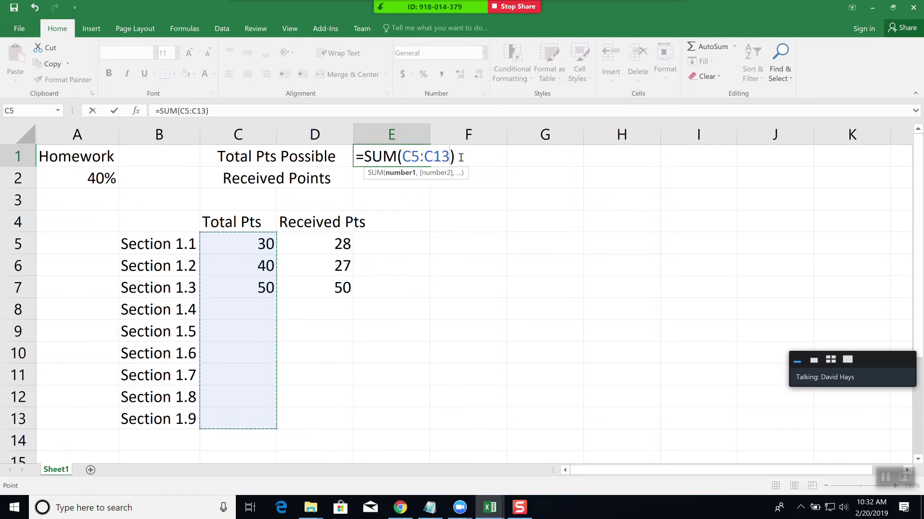
{"action": "key", "text": "Return"}
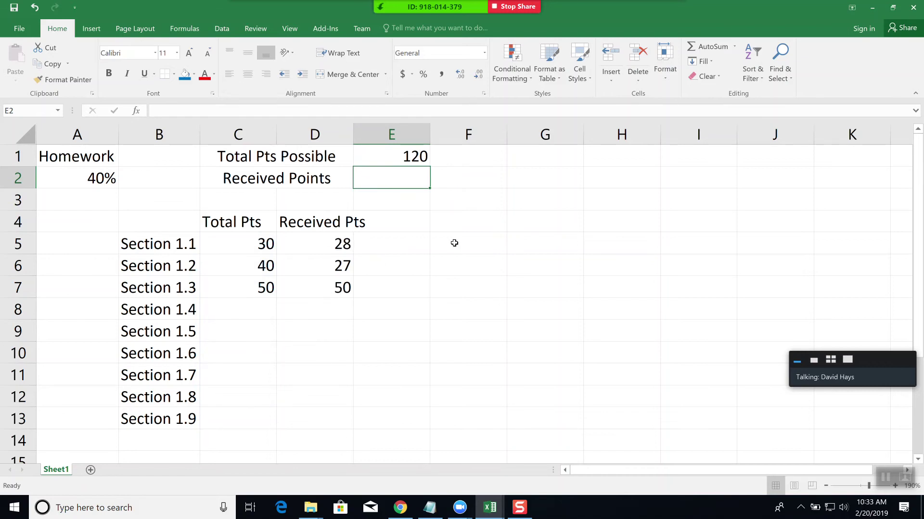
- Enter =SUM(D5:D13) in E2 to total received points as 105
{"action": "type", "text": "=SUM("}
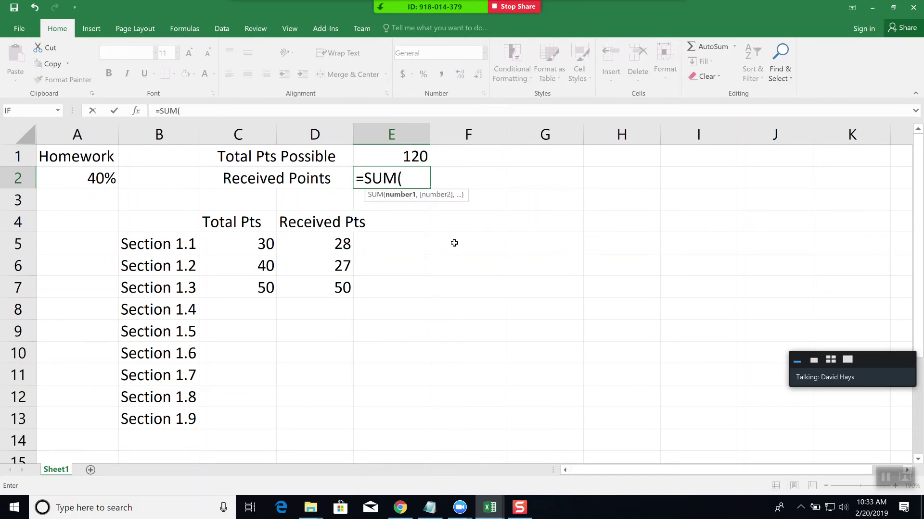
{"action": "type", "text": "D5"}
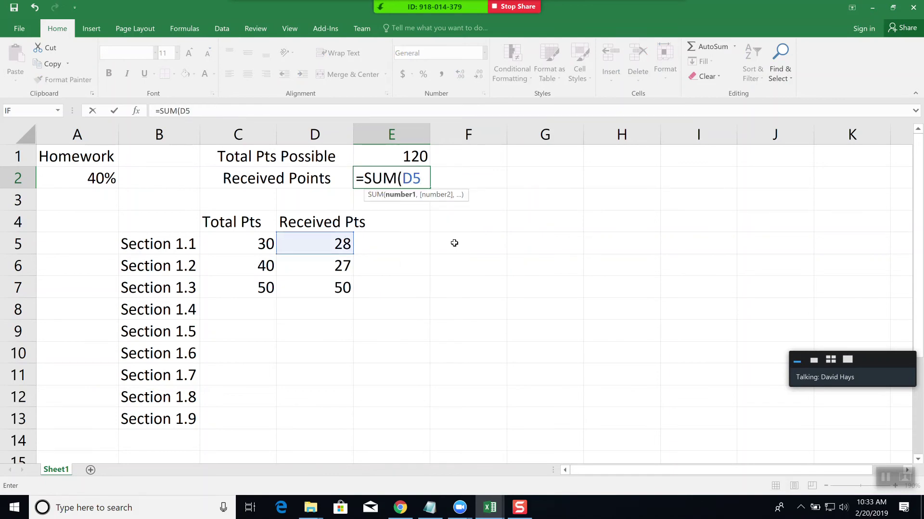
{"action": "type", "text": ":D13"}
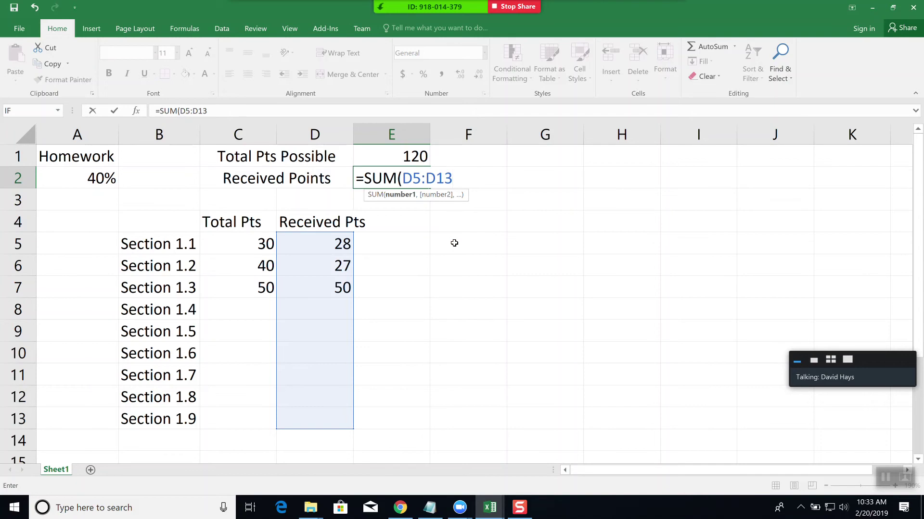
{"action": "type", "text": ")"}
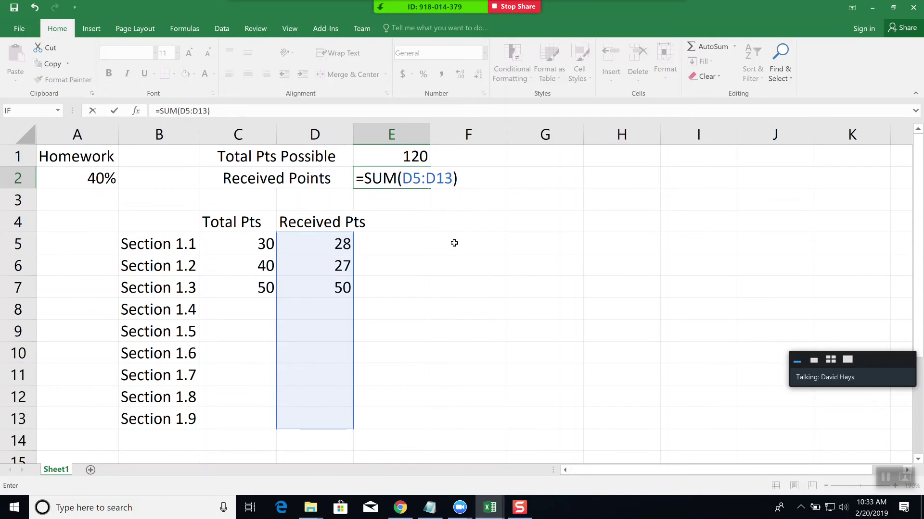
{"action": "key", "text": "Return"}
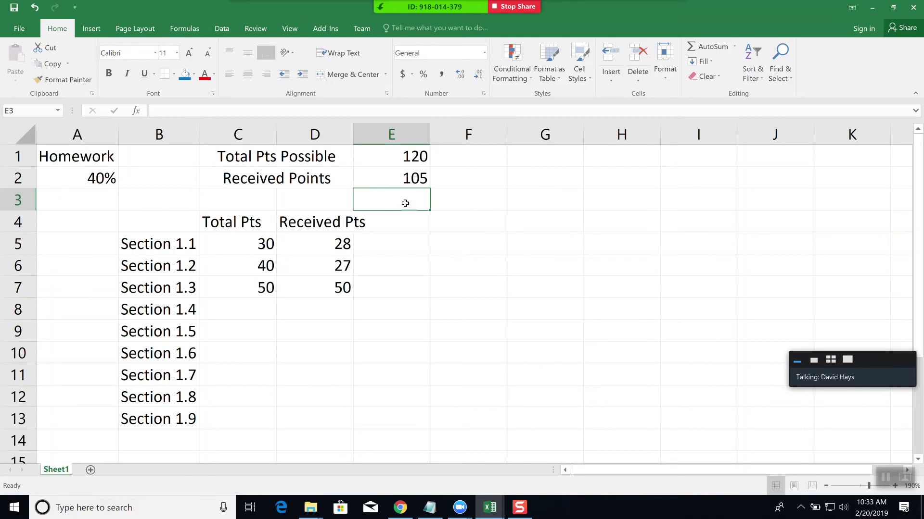
- Insert an entire blank row at row 3
{"action": "right_click", "coordinate": [370, 203]}
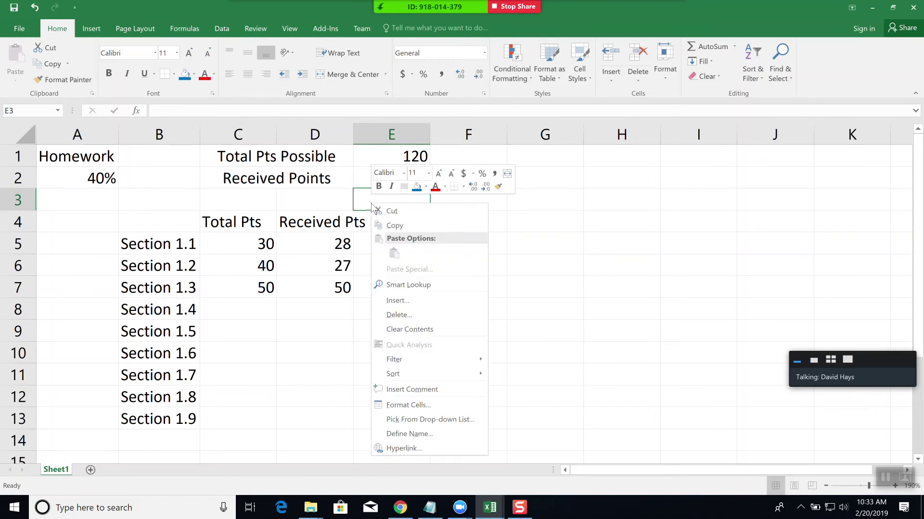
{"action": "left_click", "coordinate": [412, 302]}
{"action": "left_click", "coordinate": [402, 303]}
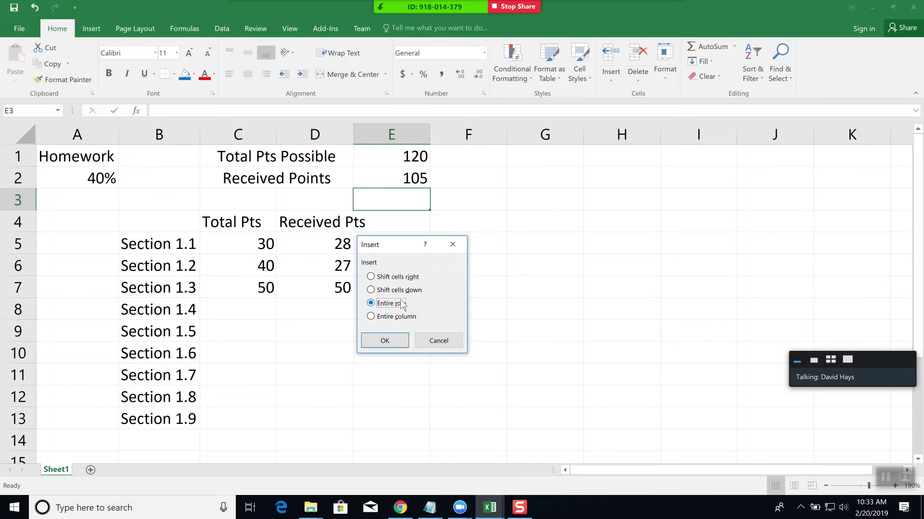
{"action": "left_click", "coordinate": [391, 349]}
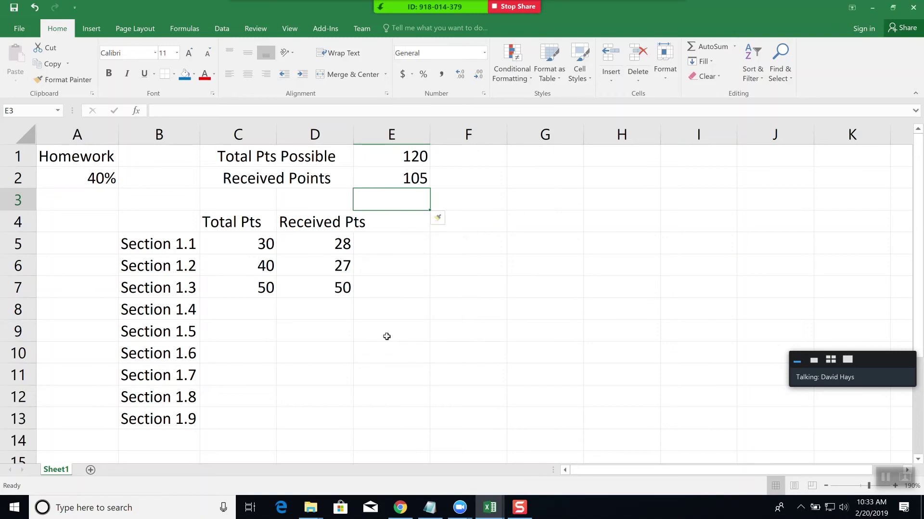
- Type 'Category Total' in C3 and merge and center it across C3:D3
{"action": "left_click", "coordinate": [228, 198]}
{"action": "type", "text": "C"}
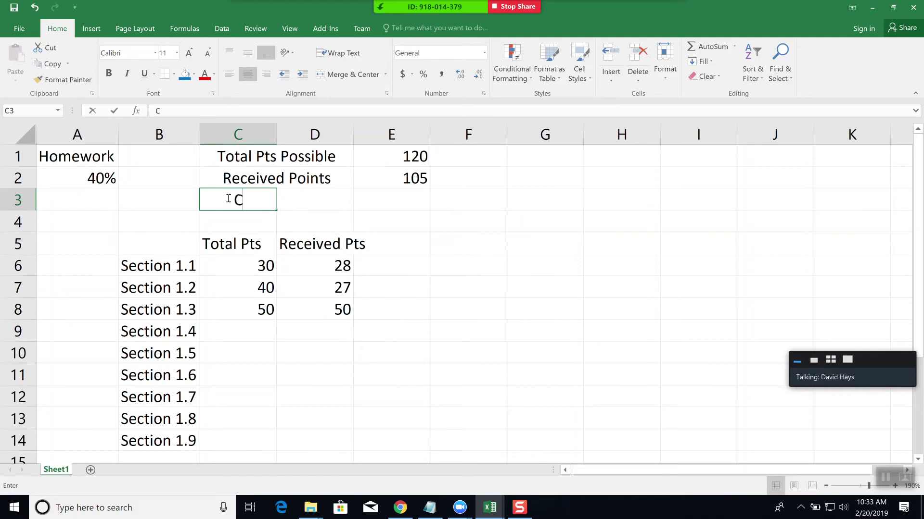
{"action": "type", "text": "ategory"}
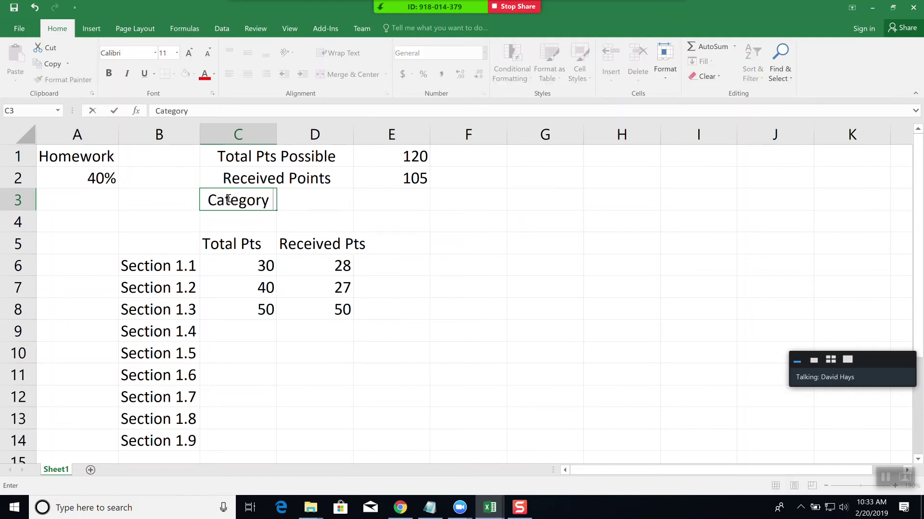
{"action": "type", "text": " Total"}
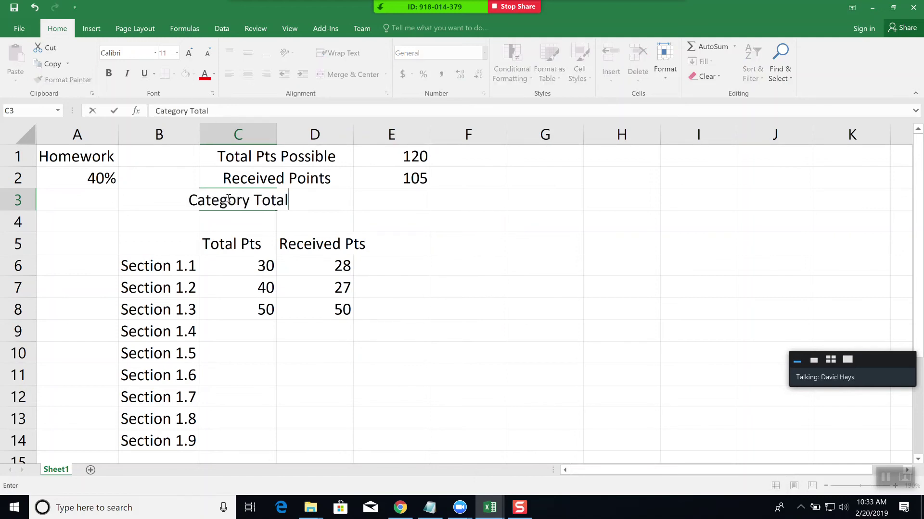
{"action": "key", "text": "Tab"}
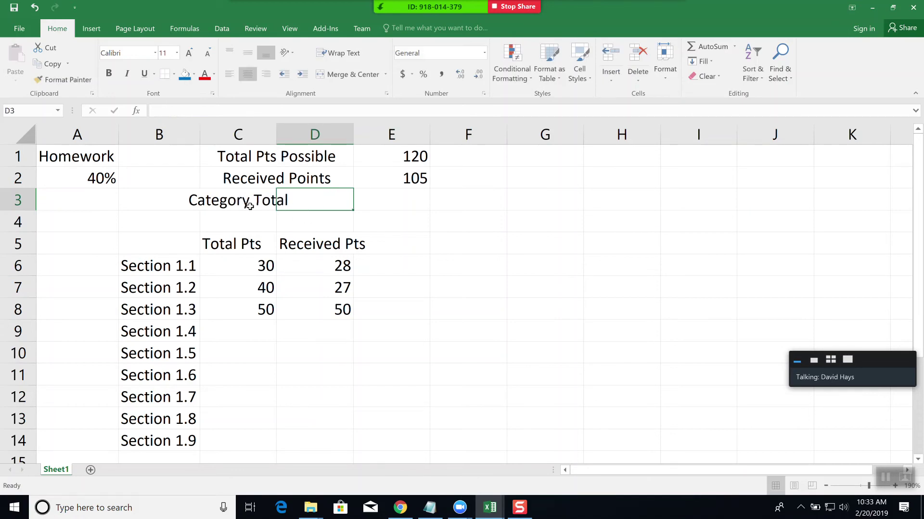
{"action": "left_click_drag", "start_coordinate": [250, 205], "coordinate": [292, 203]}
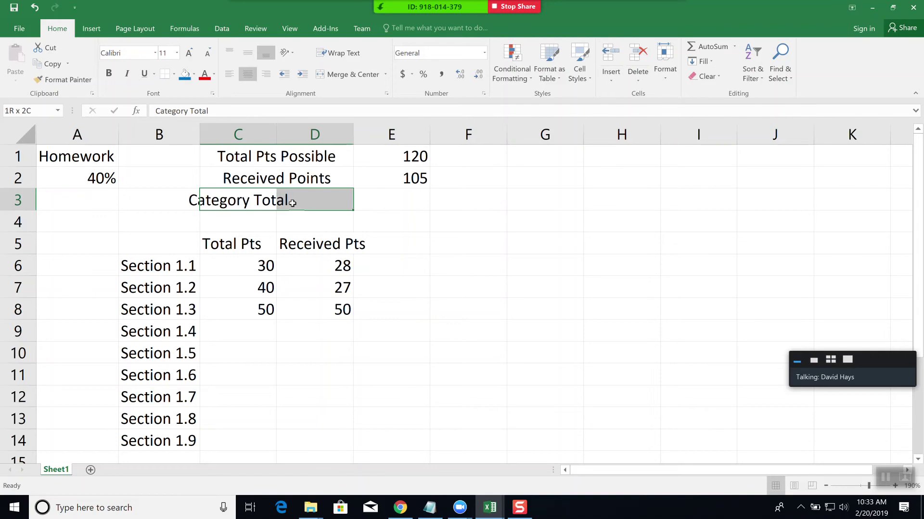
{"action": "left_click", "coordinate": [343, 75]}
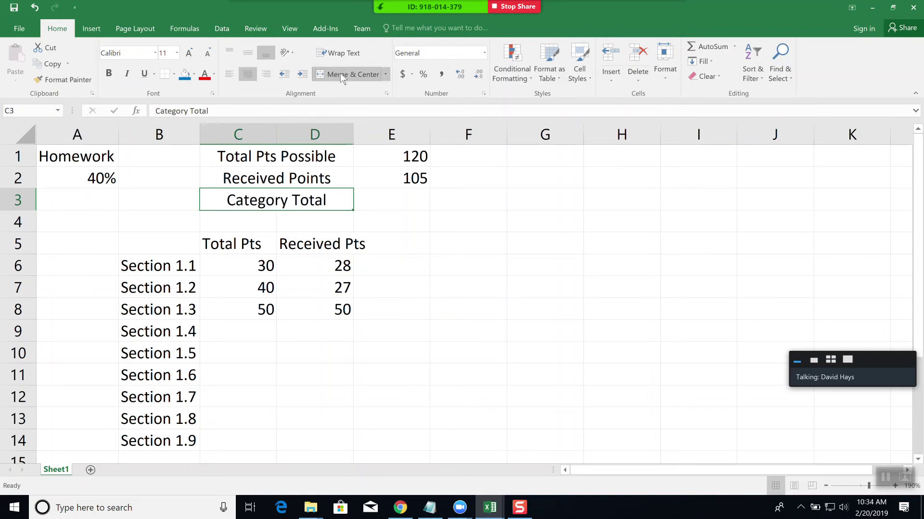
{"action": "left_click", "coordinate": [410, 197]}
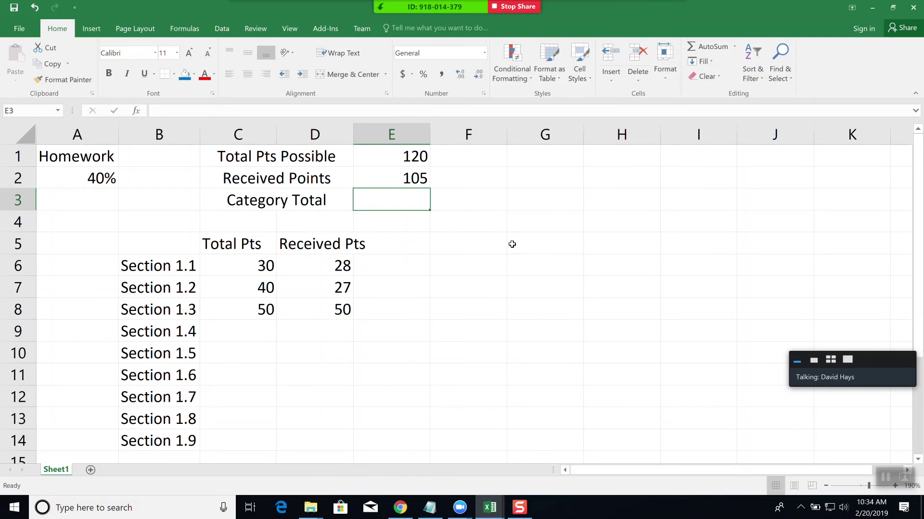
- Enter the formula =E2/E1*A2 in E3
{"action": "type", "text": "="}
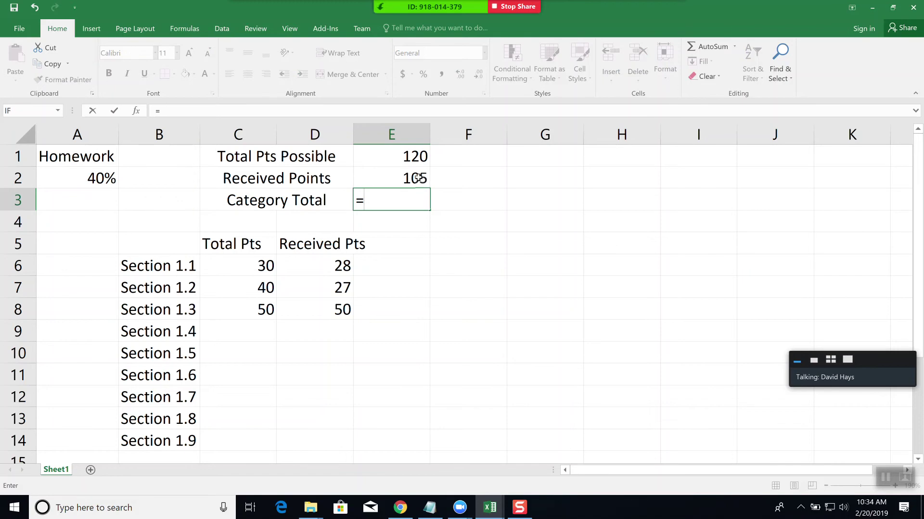
{"action": "type", "text": "E2/"}
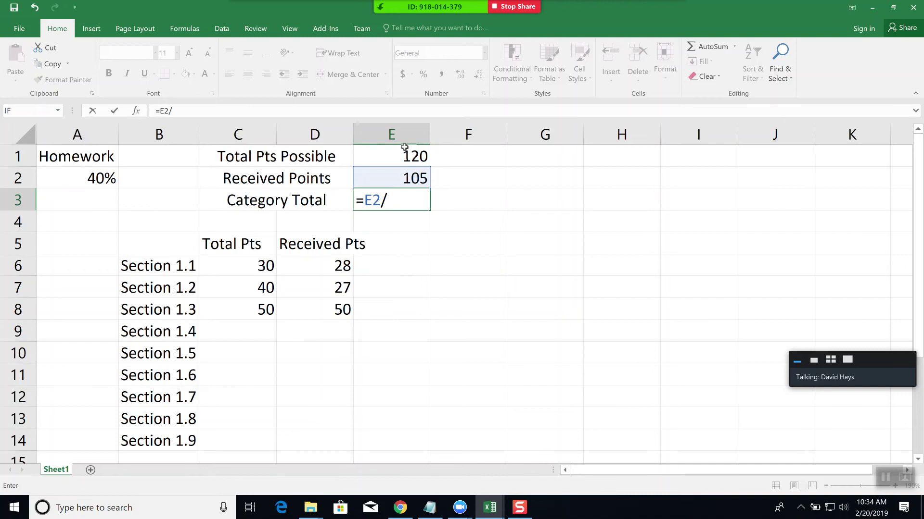
{"action": "type", "text": "E1"}
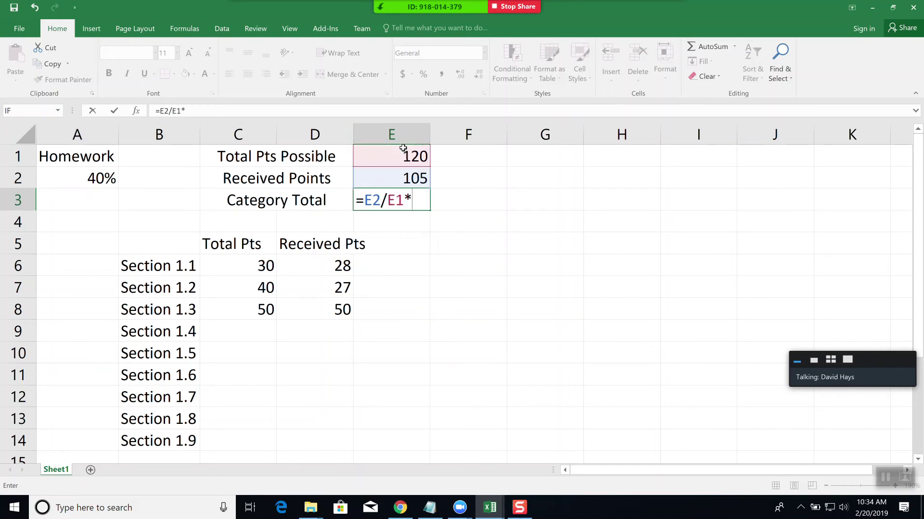
{"action": "type", "text": "*A2"}
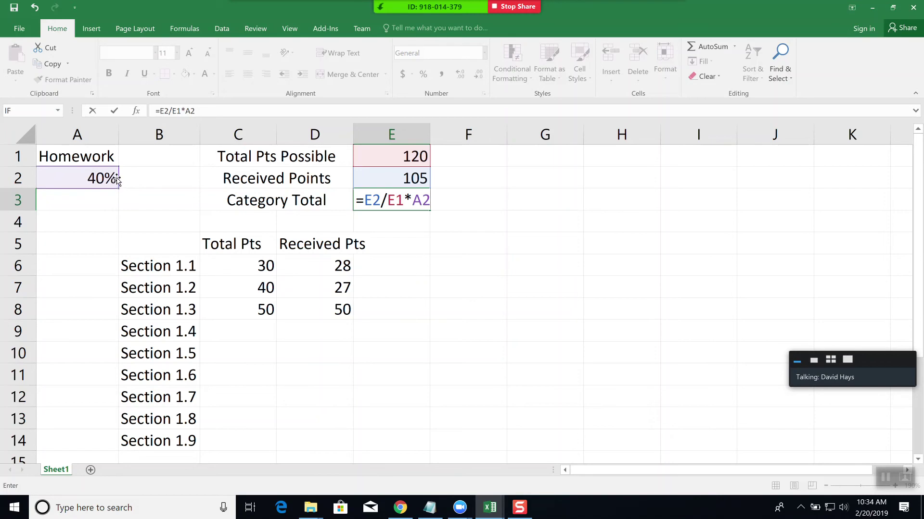
{"action": "key", "text": "Return"}
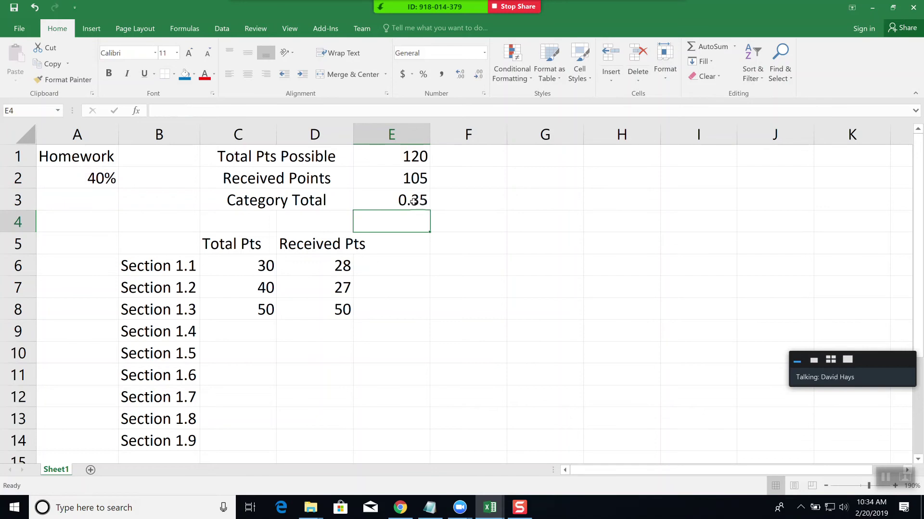
- Format E3 as a percentage with two decimals, showing 35.00%
{"action": "left_click", "coordinate": [413, 201]}
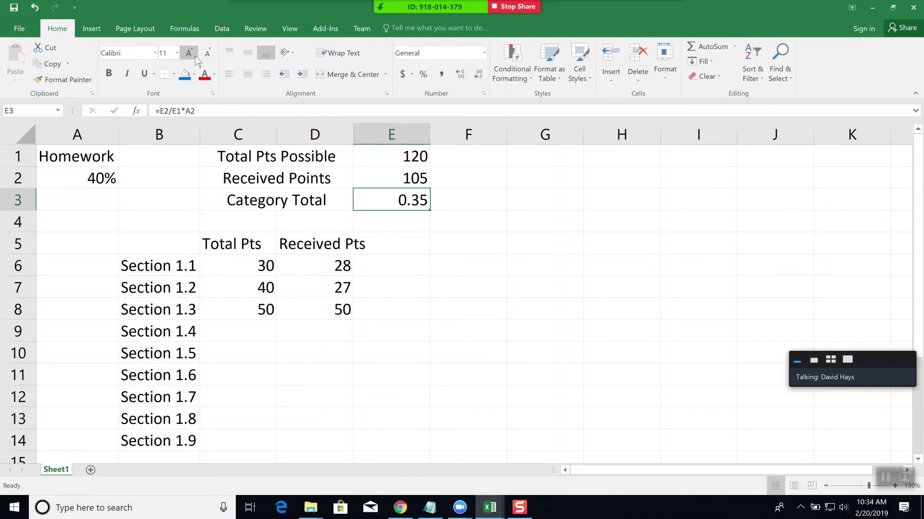
{"action": "left_click", "coordinate": [422, 76]}
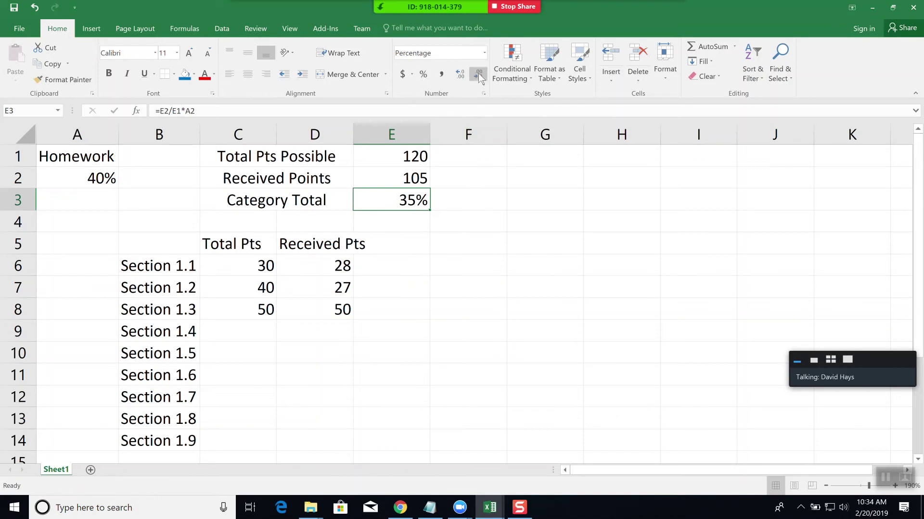
{"action": "left_click", "coordinate": [461, 76]}
{"action": "left_click", "coordinate": [460, 76]}
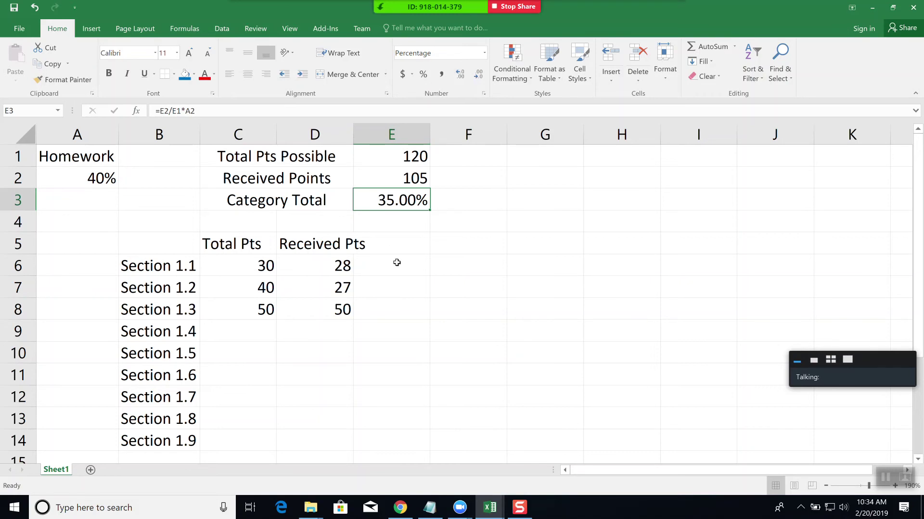
{"action": "left_click", "coordinate": [322, 374]}
{"action": "left_click", "coordinate": [259, 328]}
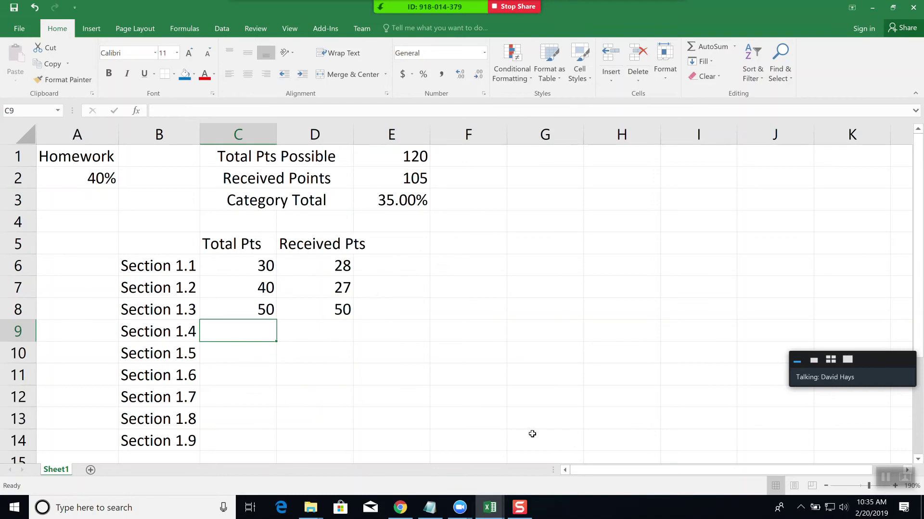
- Enter Section 1.4 as 40 total points and 28 received
{"action": "type", "text": "40"}
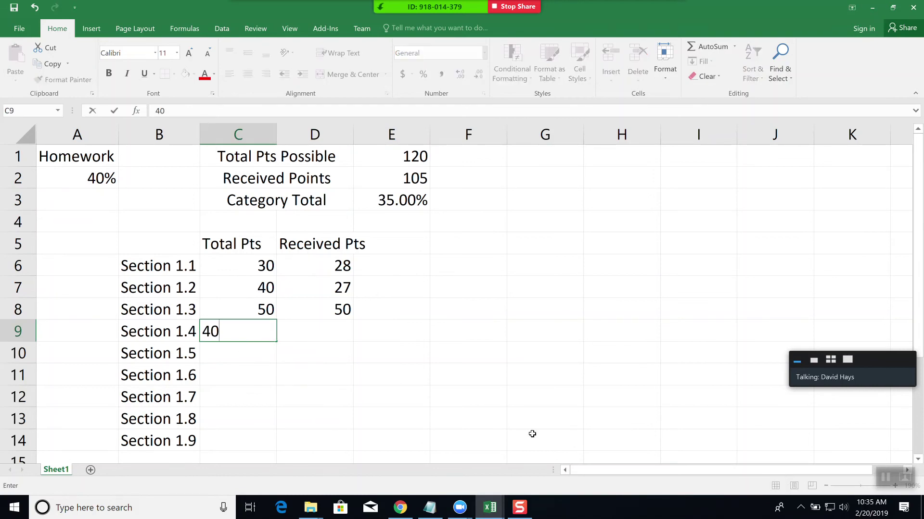
{"action": "key", "text": "Tab"}
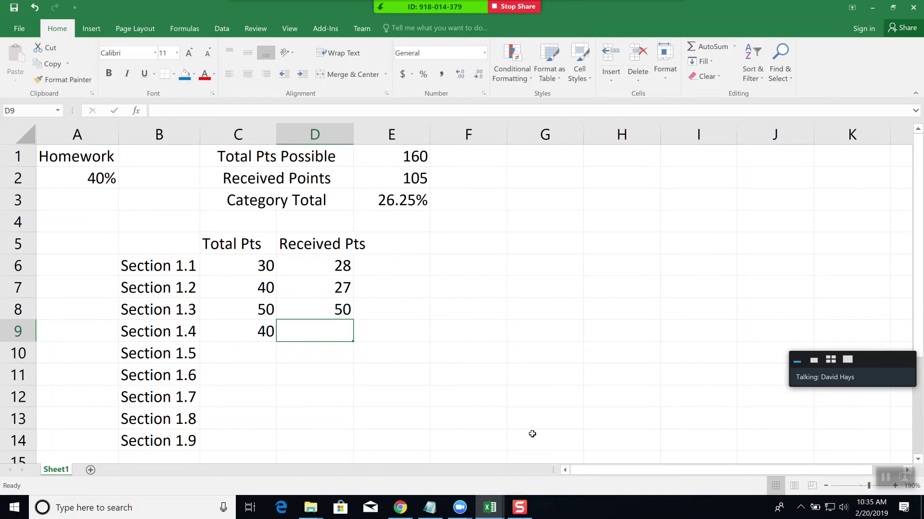
{"action": "type", "text": "28"}
{"action": "key", "text": "Tab"}
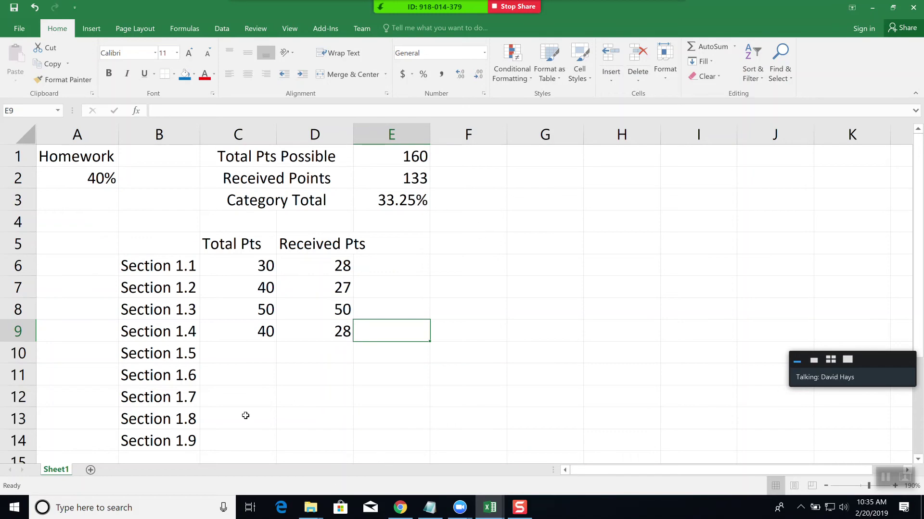
- Enter total points 80, 70, 60, 20, 10 for Sections 1.5 through 1.9
{"action": "left_click", "coordinate": [244, 353]}
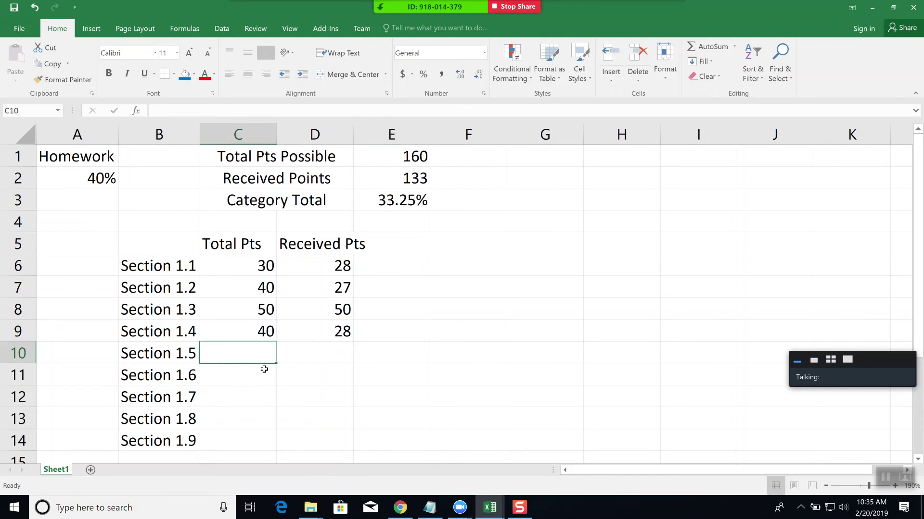
{"action": "type", "text": "80"}
{"action": "key", "text": "Return"}
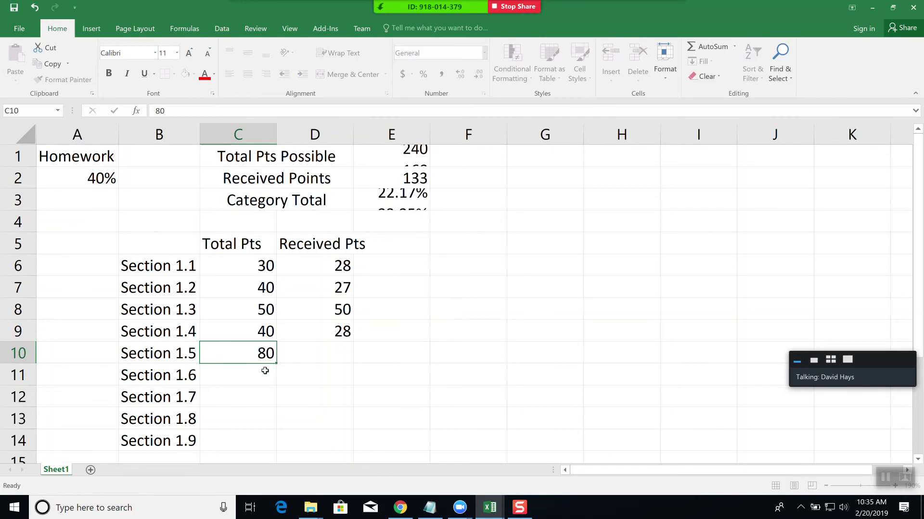
{"action": "type", "text": "70"}
{"action": "key", "text": "Return"}
{"action": "type", "text": "60"}
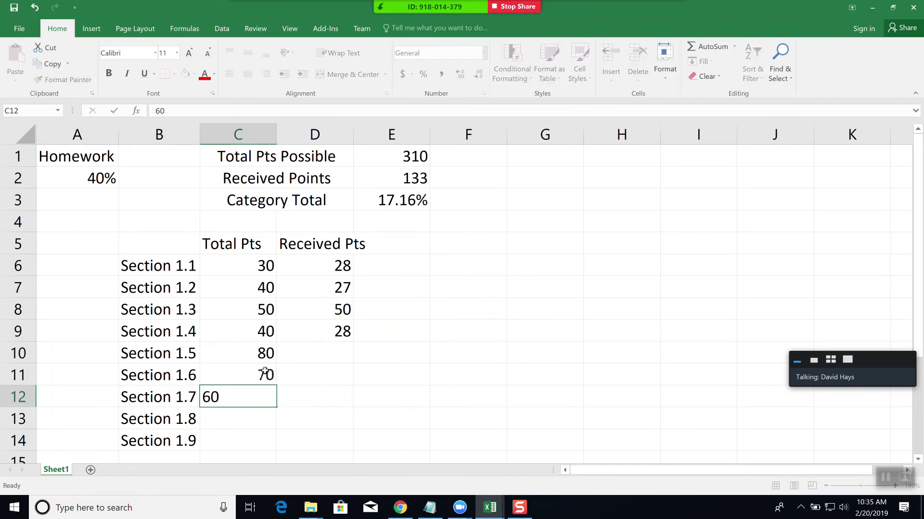
{"action": "key", "text": "Return"}
{"action": "type", "text": "20"}
{"action": "key", "text": "Return"}
{"action": "type", "text": "10"}
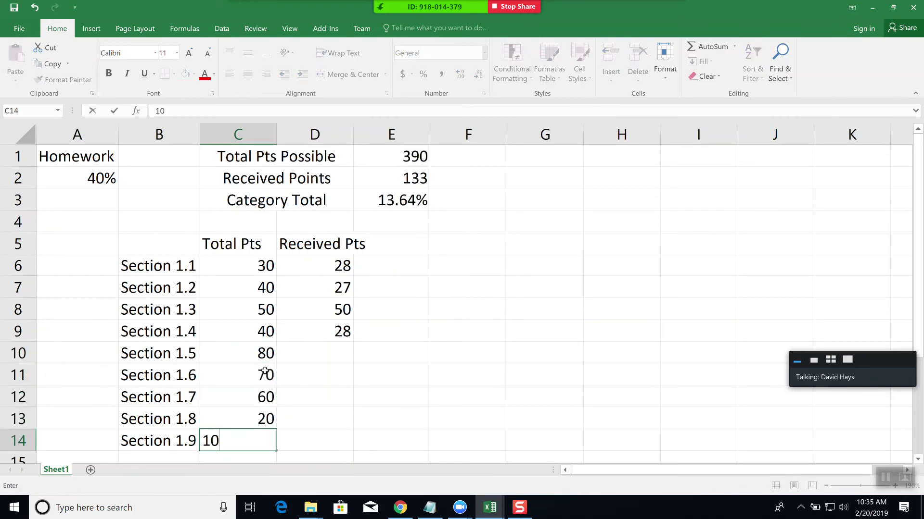
{"action": "key", "text": "Return"}
- Enter received points 32, 42, 50, 70, 80 for Sections 1.5 through 1.9
{"action": "left_click", "coordinate": [328, 332]}
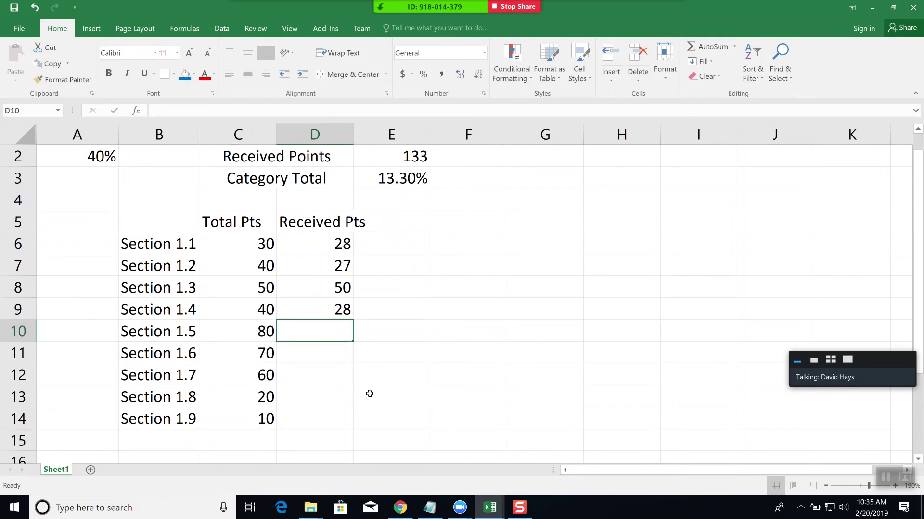
{"action": "type", "text": "32"}
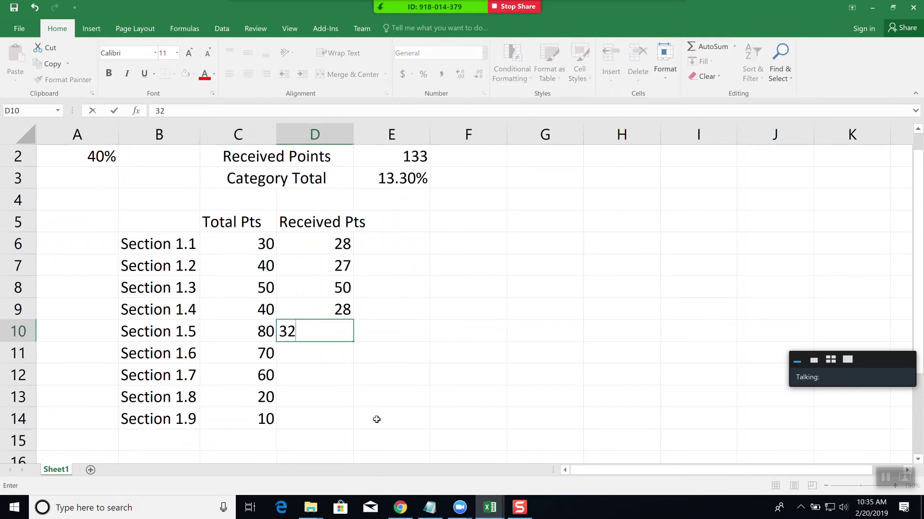
{"action": "key", "text": "Return"}
{"action": "type", "text": "42"}
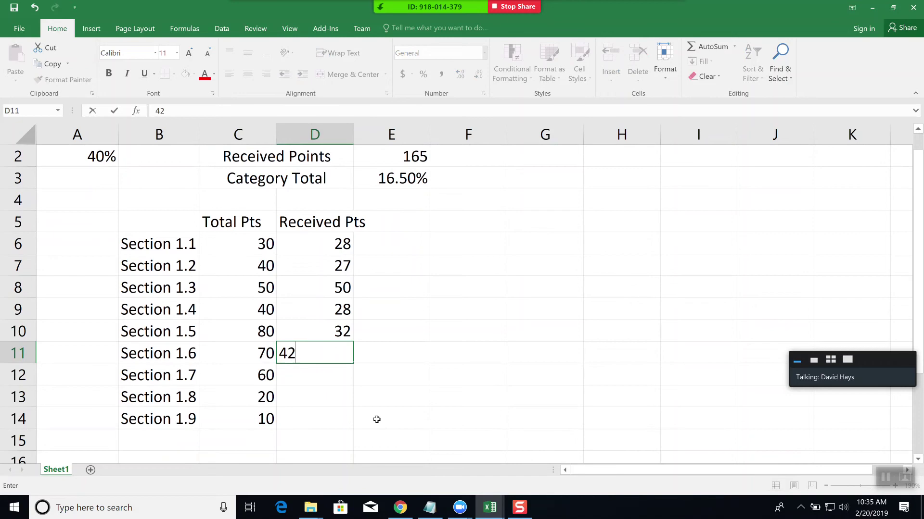
{"action": "key", "text": "Return"}
{"action": "type", "text": "50"}
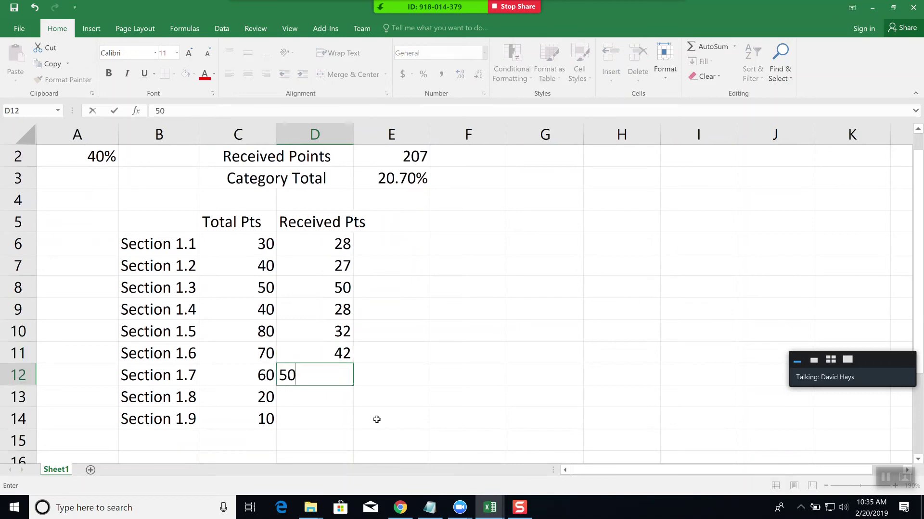
{"action": "key", "text": "Return"}
{"action": "type", "text": "70"}
{"action": "key", "text": "Return"}
{"action": "type", "text": "80"}
{"action": "key", "text": "Return"}
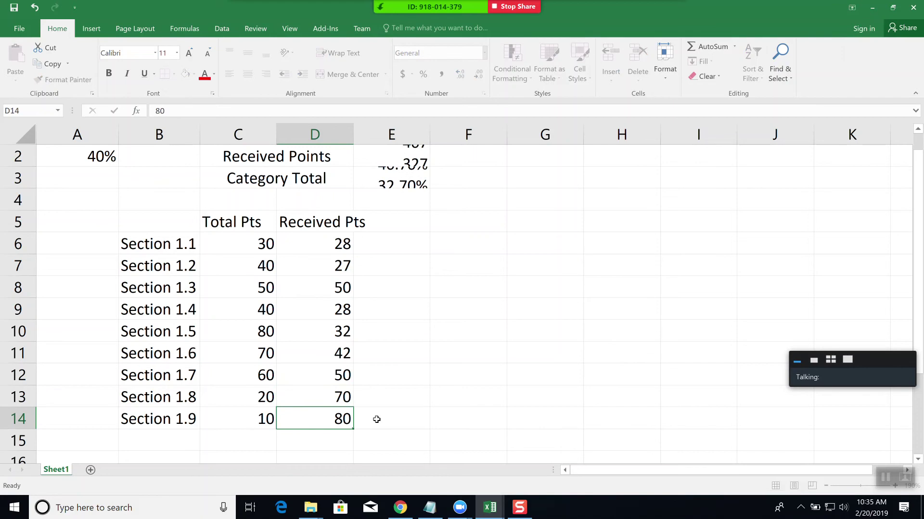
{"action": "key", "text": "Left"}
{"action": "key", "text": "Left"}
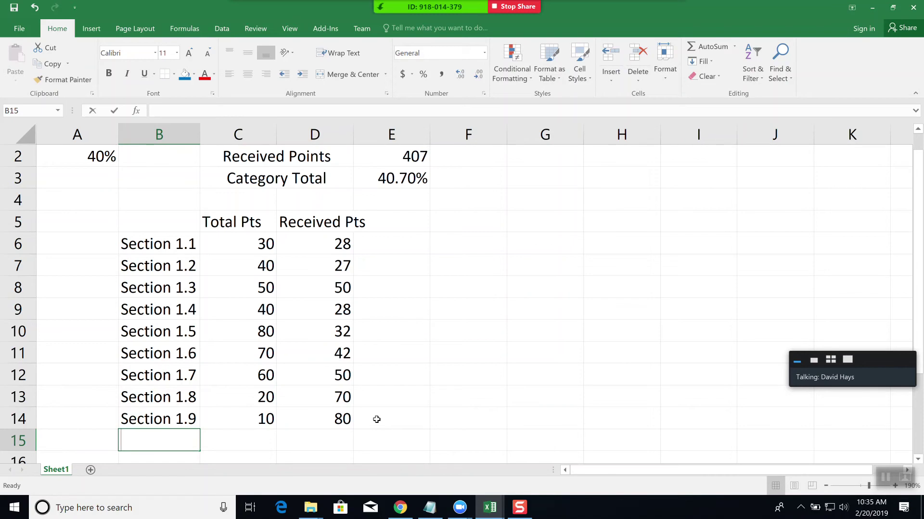
- Add a 'Section 1.10' row with 40 total and 20 received points
{"action": "type", "text": "Section 1.10"}
{"action": "key", "text": "Tab"}
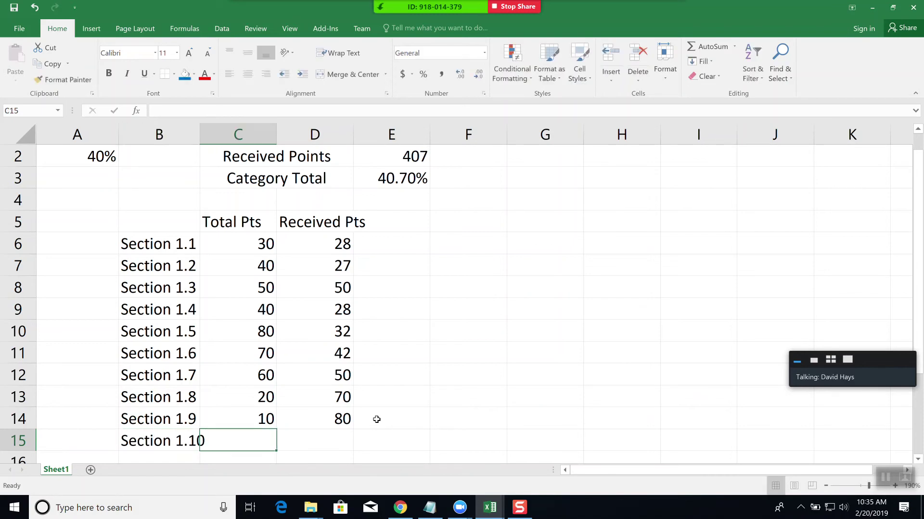
{"action": "type", "text": "40"}
{"action": "key", "text": "Tab"}
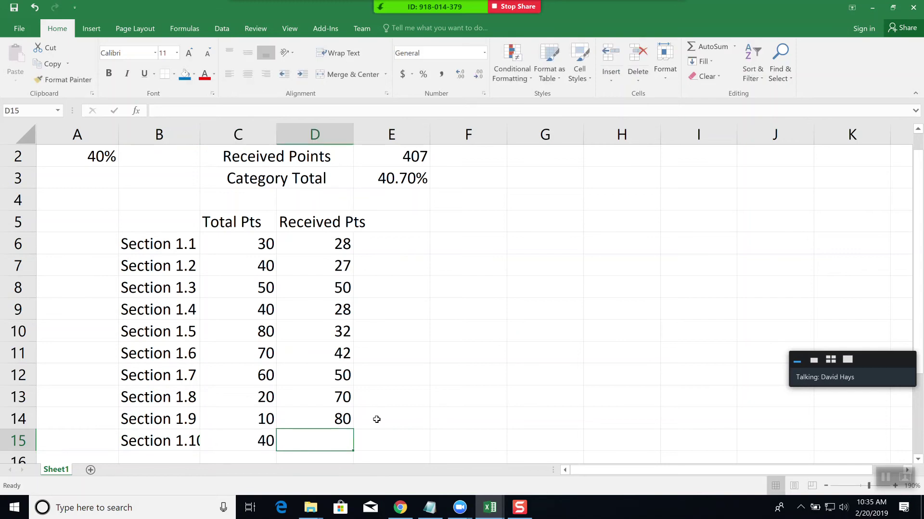
{"action": "type", "text": "20"}
{"action": "key", "text": "Tab"}
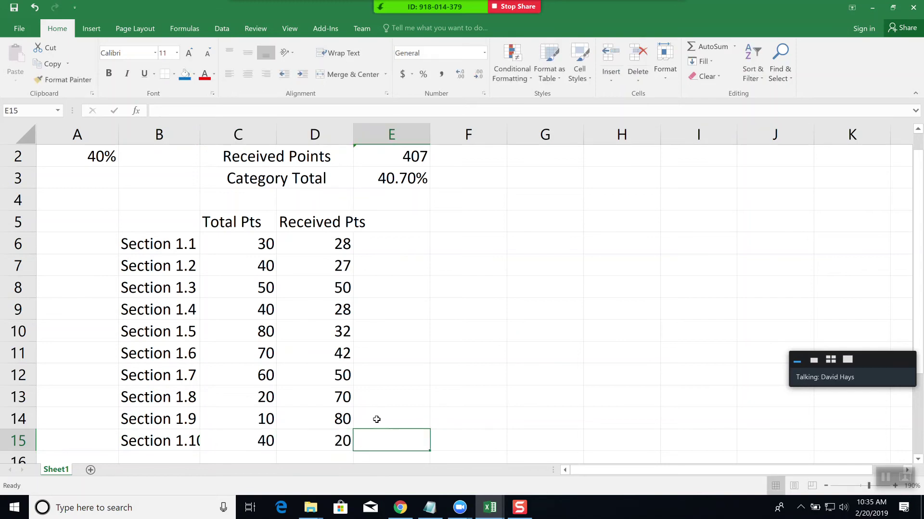
- Check the E1 sum formula and widen column E to about 271 pixels
{"action": "scroll", "coordinate": [544, 355], "scroll_direction": "up", "scroll_amount": 1}
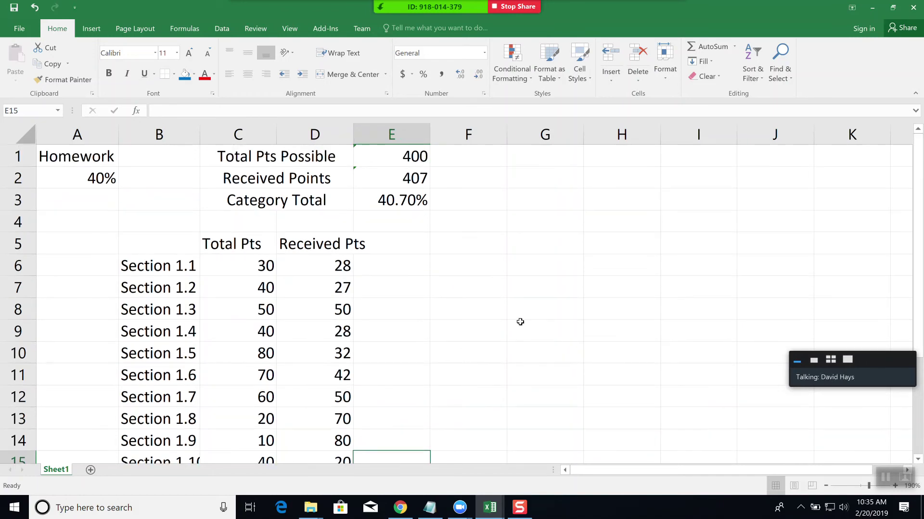
{"action": "left_click", "coordinate": [380, 150]}
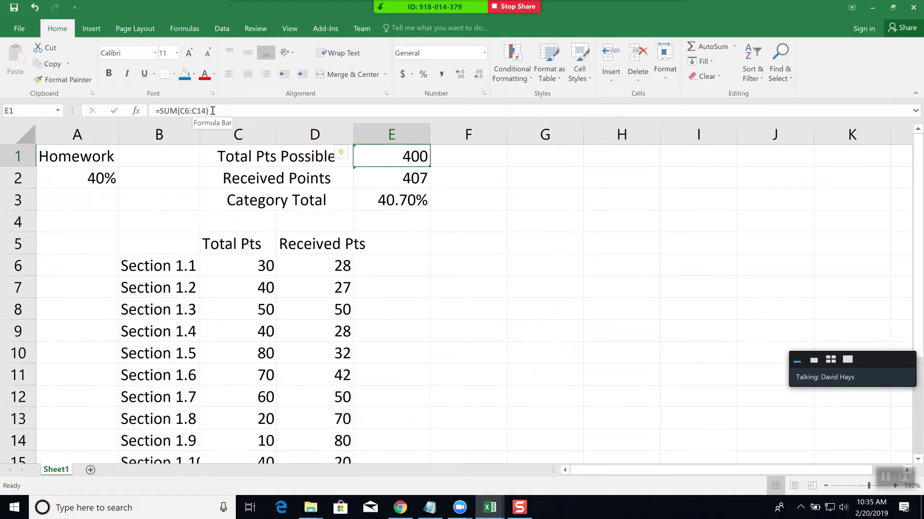
{"action": "scroll", "coordinate": [389, 419], "scroll_direction": "down", "scroll_amount": 1}
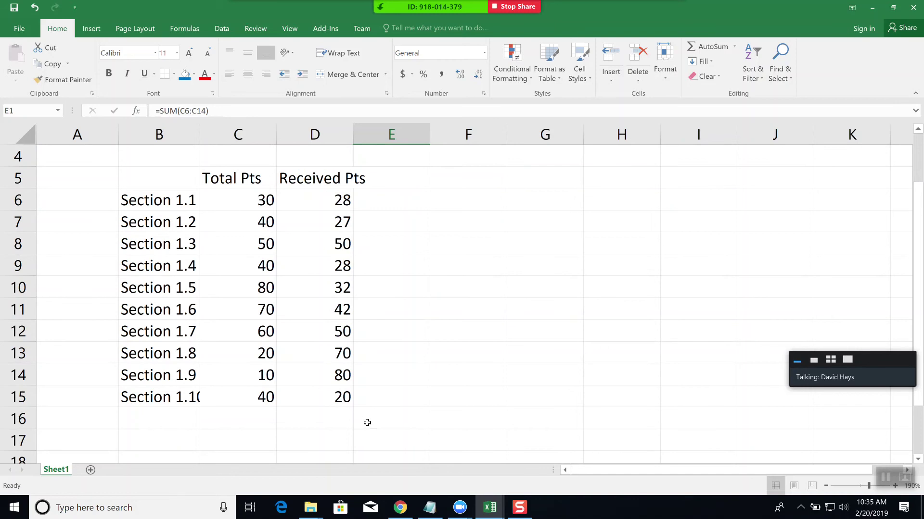
{"action": "scroll", "coordinate": [367, 423], "scroll_direction": "up", "scroll_amount": 1}
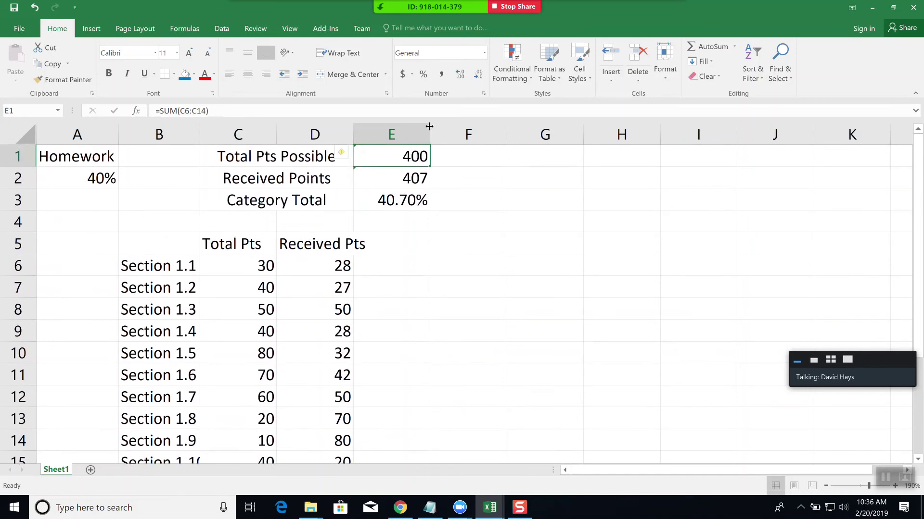
{"action": "left_click", "coordinate": [465, 195]}
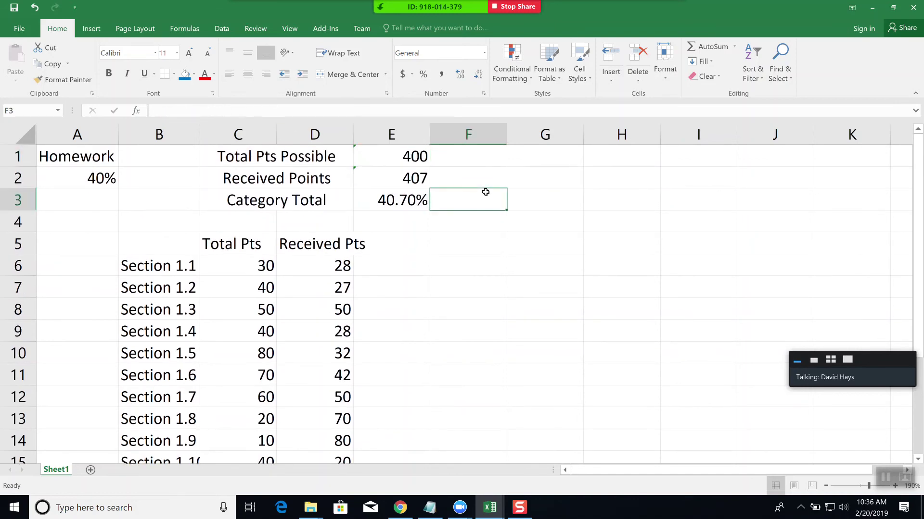
{"action": "left_click_drag", "start_coordinate": [430, 141], "coordinate": [484, 142]}
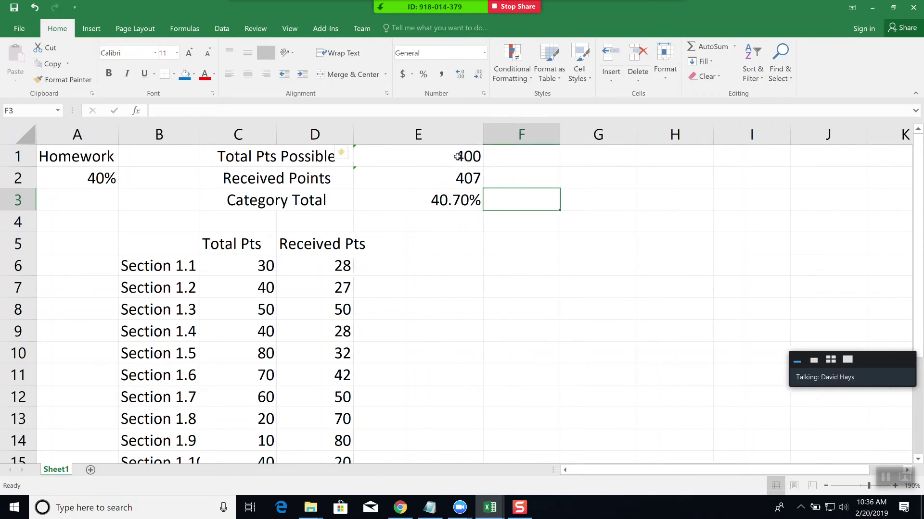
{"action": "left_click", "coordinate": [459, 157]}
- Change E1's formula to =SUM(C6:C15) so Total Pts Possible reads 440
{"action": "left_click", "coordinate": [209, 111]}
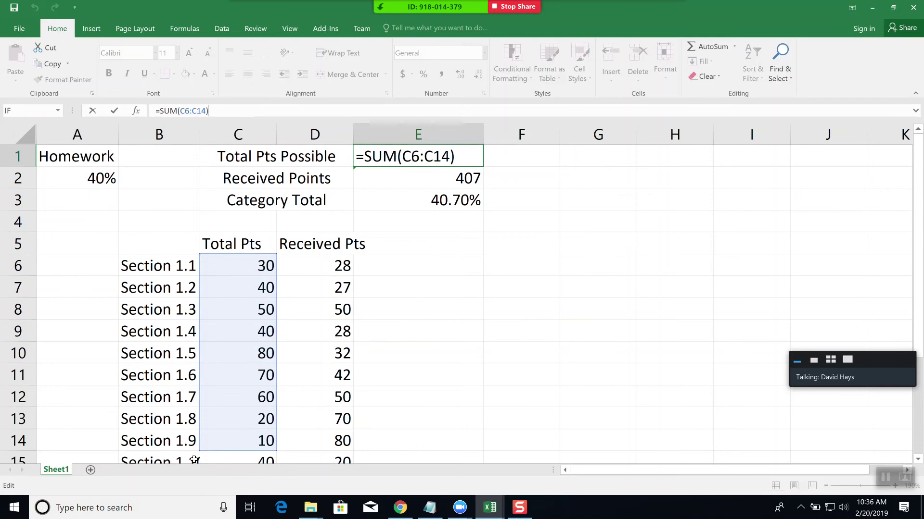
{"action": "left_click", "coordinate": [436, 157]}
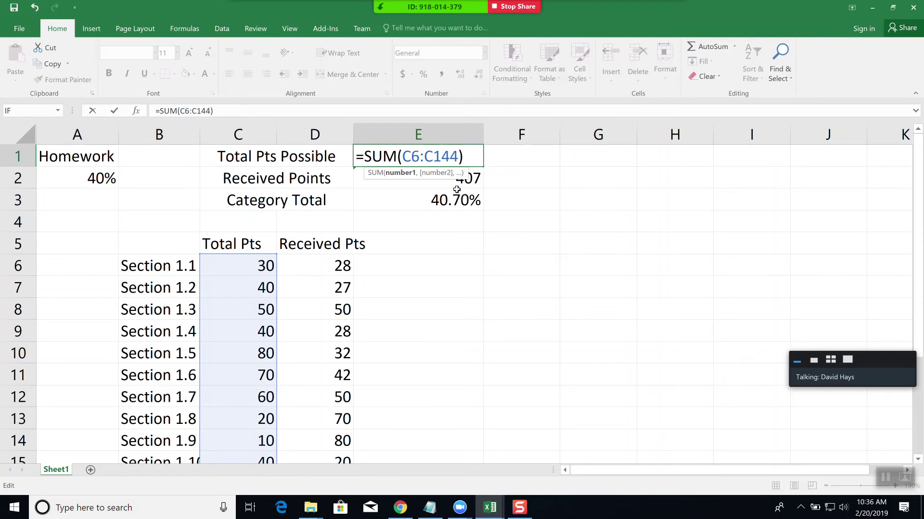
{"action": "key", "text": "BackSpace"}
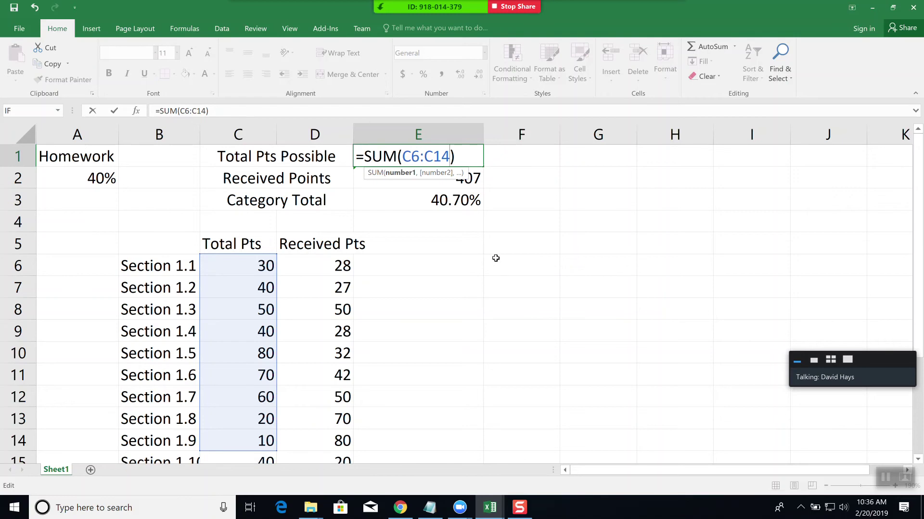
{"action": "key", "text": "BackSpace"}
{"action": "type", "text": "5"}
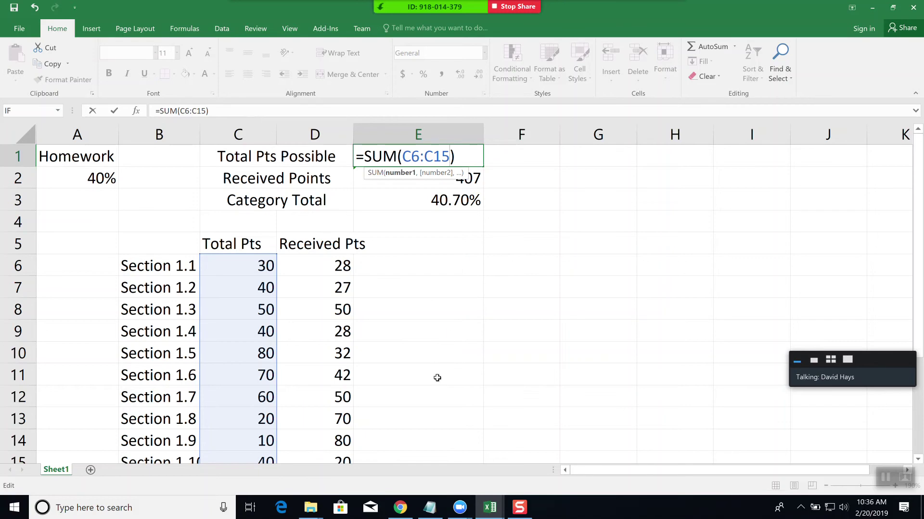
{"action": "key", "text": "Return"}
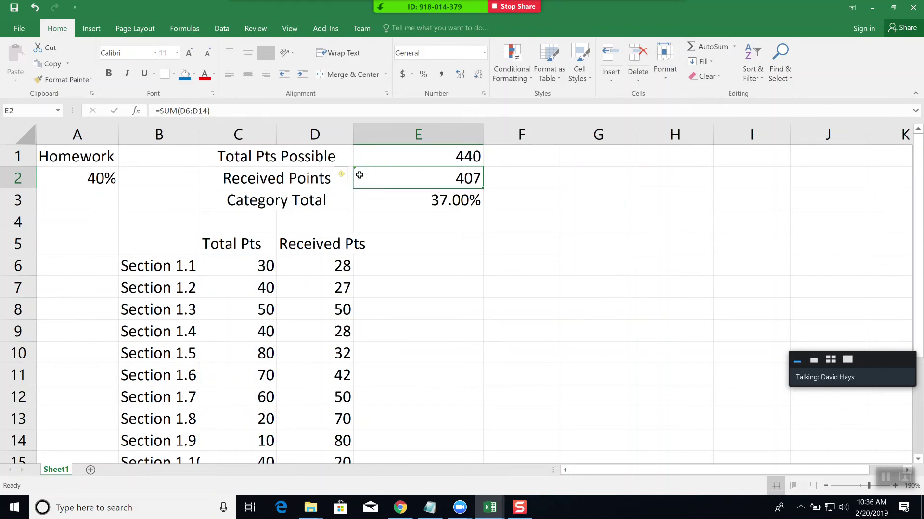
- Use E2's Update Formula to Include Cells fix so it sums D6:D15, giving 427
{"action": "mouse_move", "coordinate": [343, 178]}
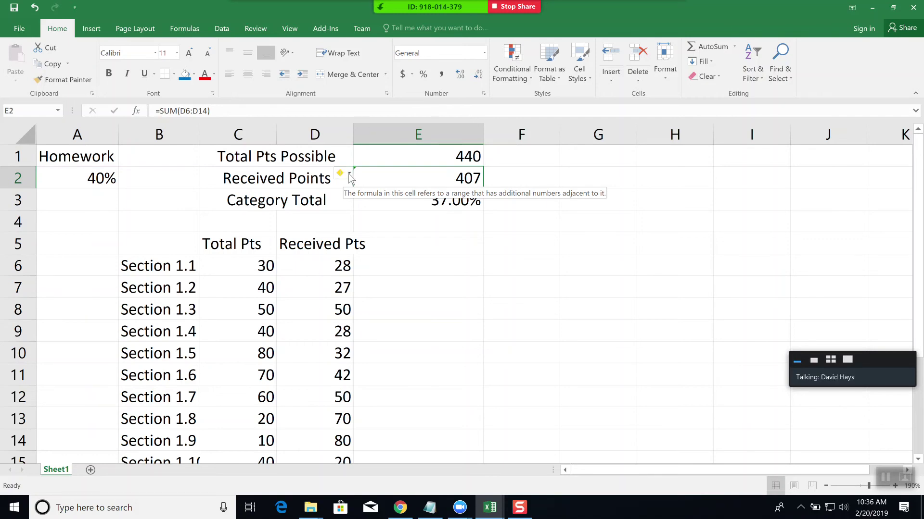
{"action": "left_click", "coordinate": [350, 174]}
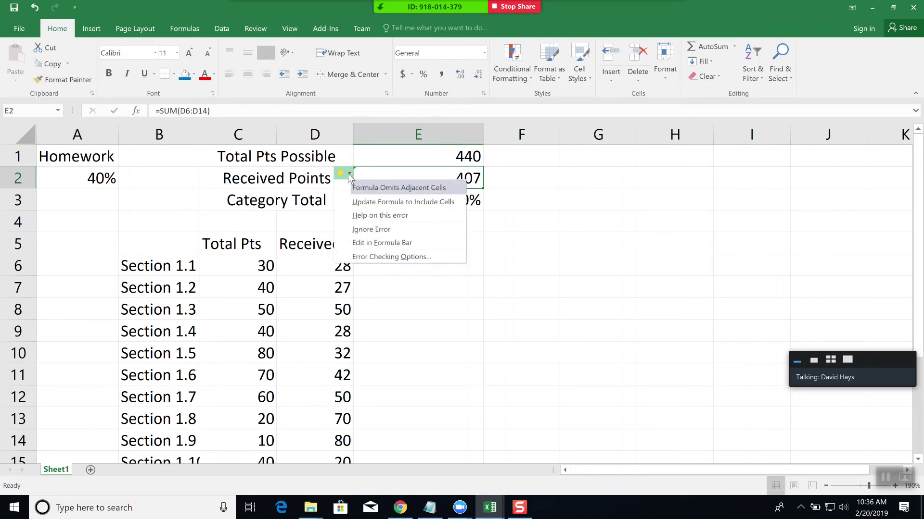
{"action": "left_click", "coordinate": [381, 202]}
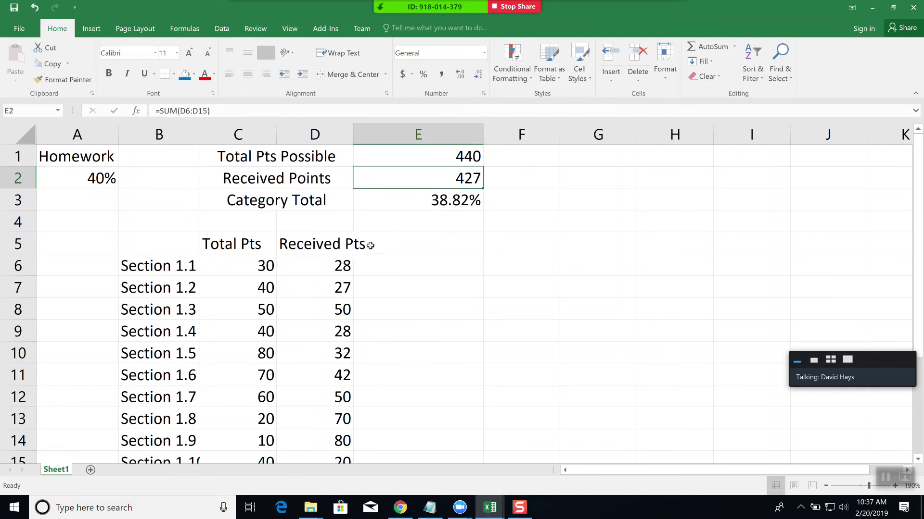
{"action": "scroll", "coordinate": [364, 295], "scroll_direction": "down", "scroll_amount": 1}
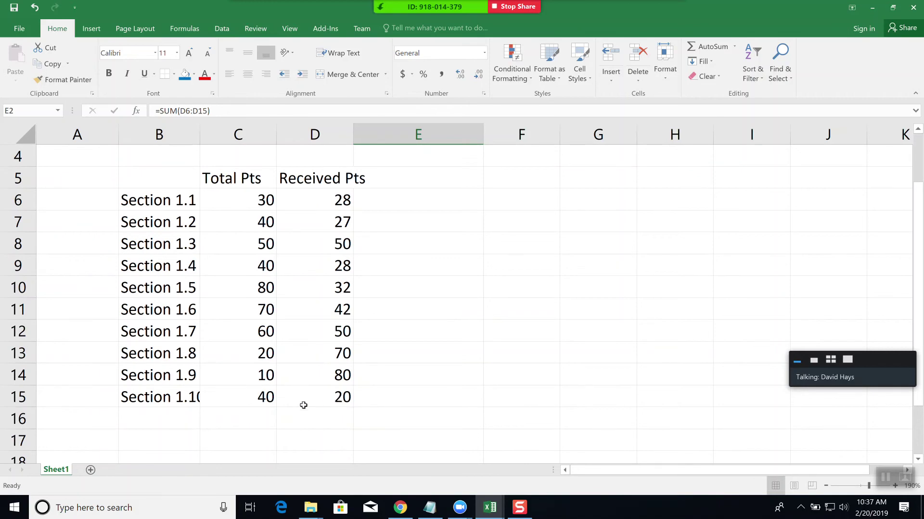
- Enter 'Section 1.11' in B16 with 80 total points and 80 received points
{"action": "left_click", "coordinate": [159, 415]}
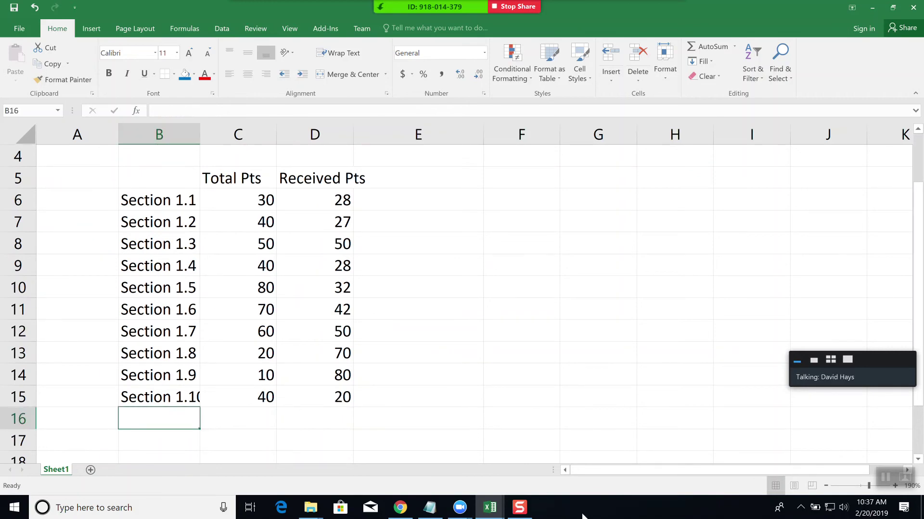
{"action": "type", "text": "Section 1.11"}
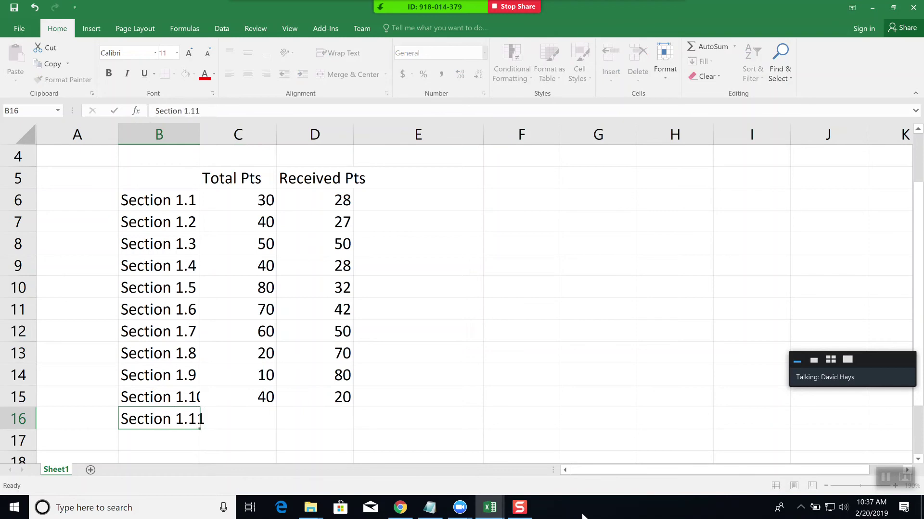
{"action": "key", "text": "Tab"}
{"action": "type", "text": "80"}
{"action": "key", "text": "Tab"}
{"action": "type", "text": "80"}
{"action": "key", "text": "Tab"}
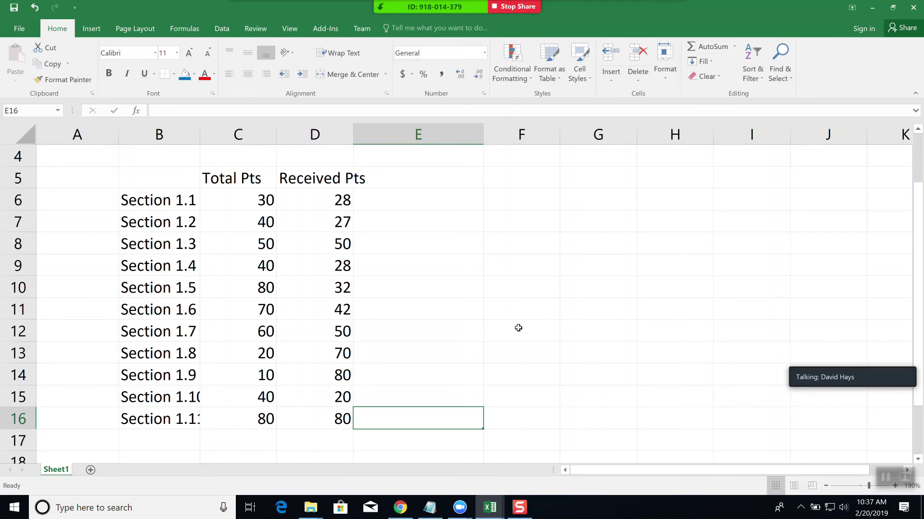
{"action": "scroll", "coordinate": [503, 336], "scroll_direction": "up", "scroll_amount": 1}
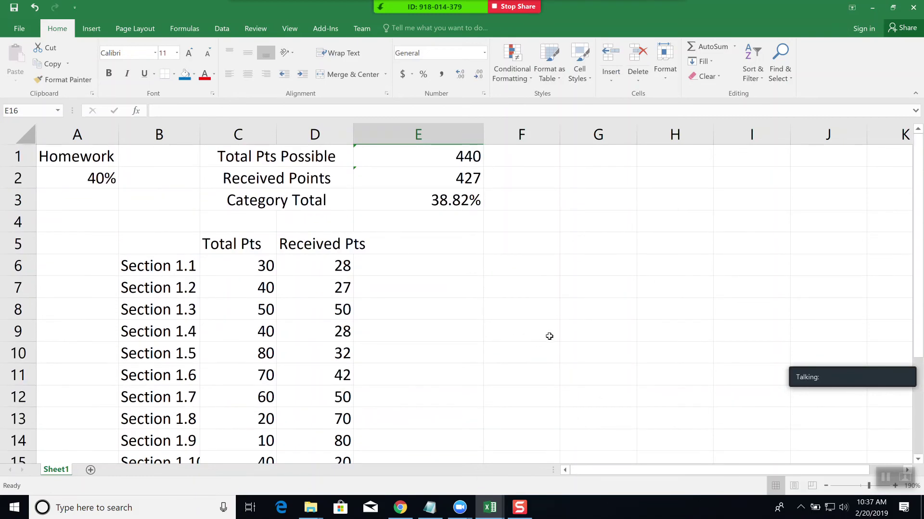
- Update E1's sum to include row 16, making Total Pts Possible 520
{"action": "left_click", "coordinate": [364, 155]}
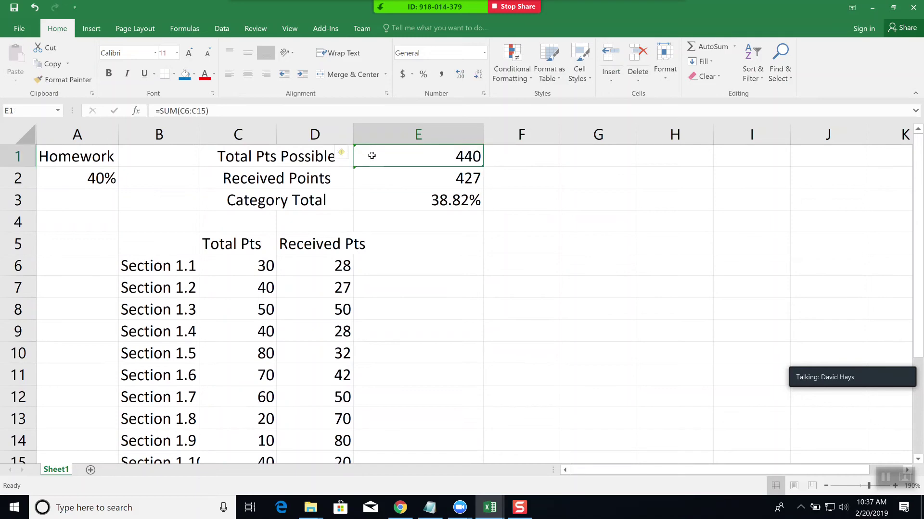
{"action": "mouse_move", "coordinate": [343, 155]}
{"action": "left_click", "coordinate": [349, 153]}
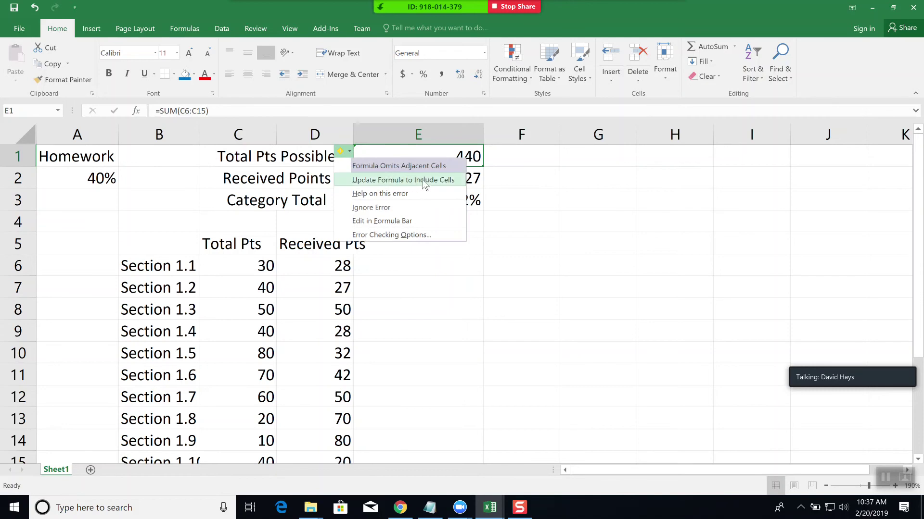
{"action": "left_click", "coordinate": [424, 182]}
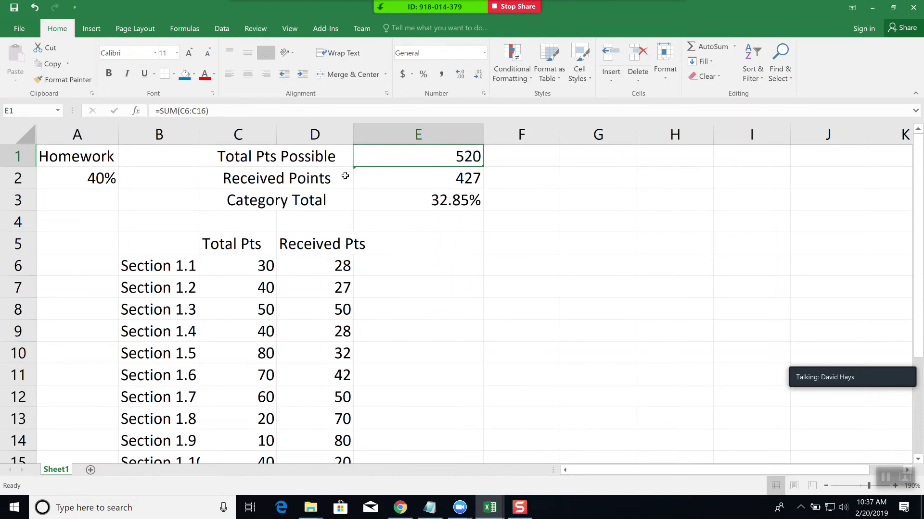
- Update E2's sum to include row 16, making Received Points 507
{"action": "left_click", "coordinate": [367, 178]}
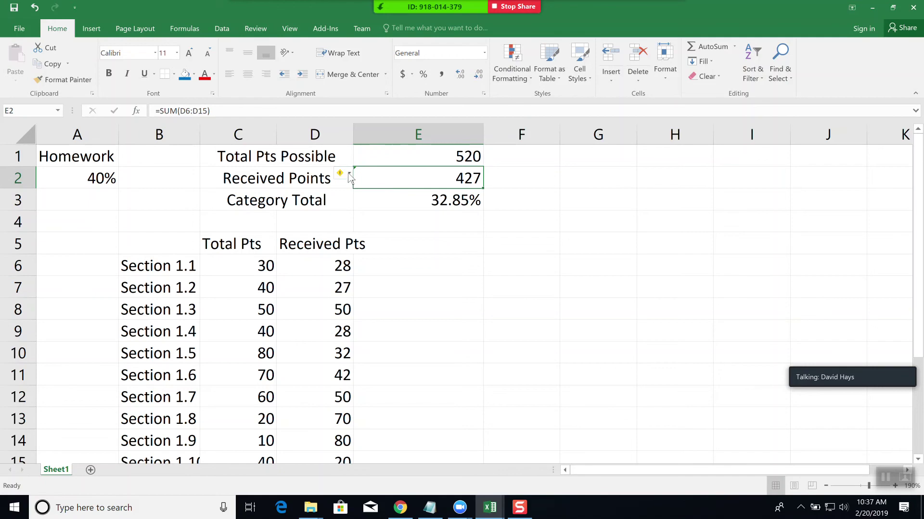
{"action": "left_click", "coordinate": [350, 174]}
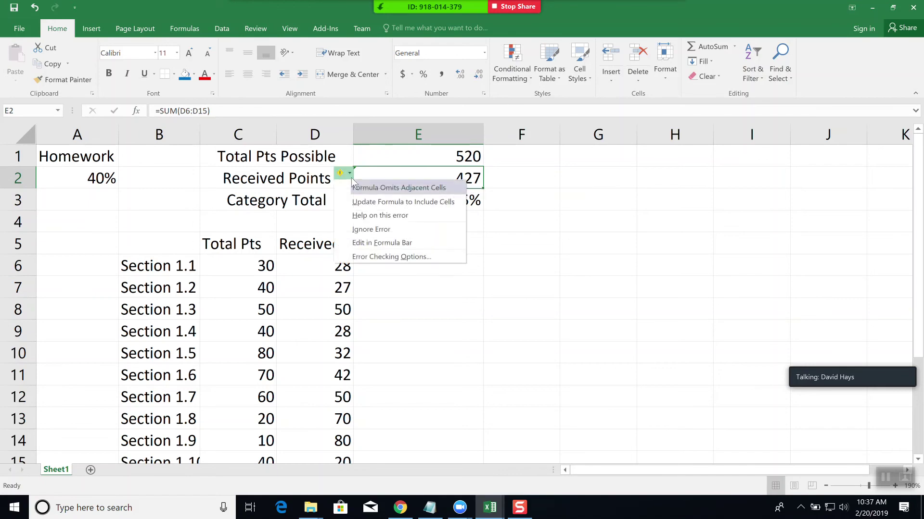
{"action": "left_click", "coordinate": [370, 201]}
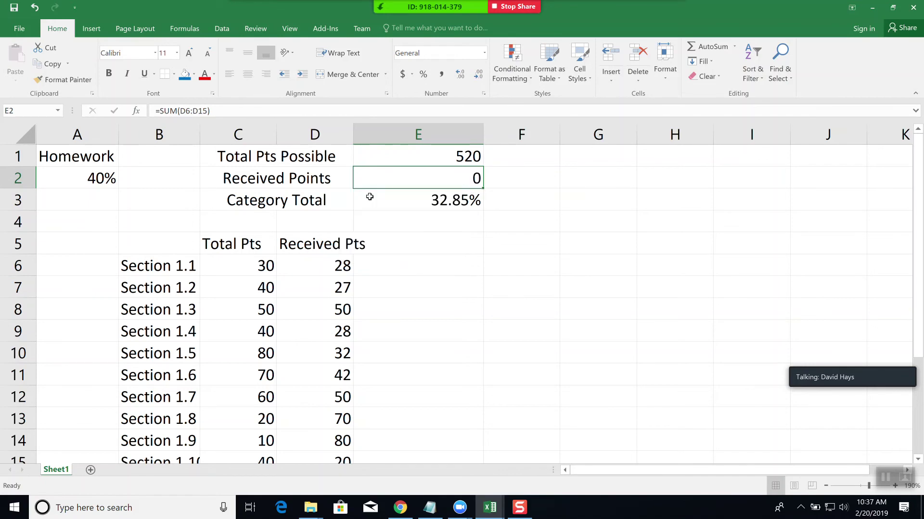
{"action": "left_click", "coordinate": [423, 267]}
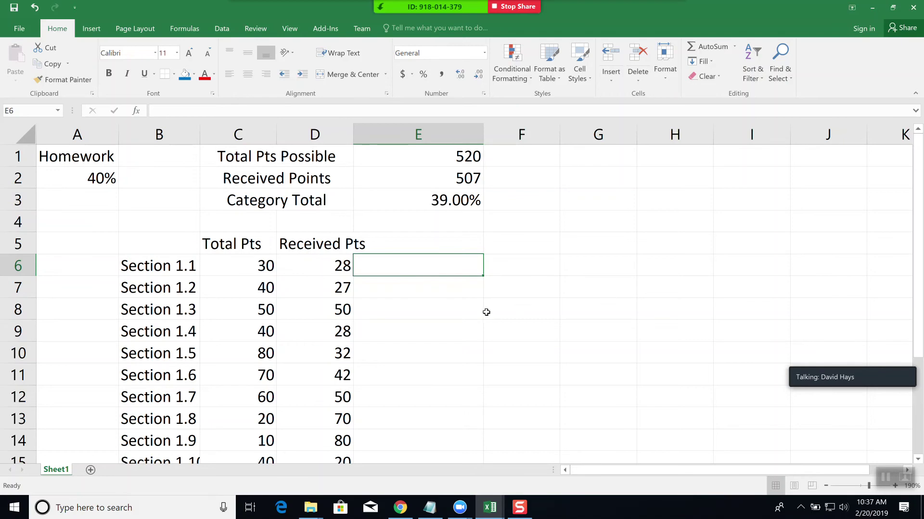
{"action": "left_click", "coordinate": [431, 374]}
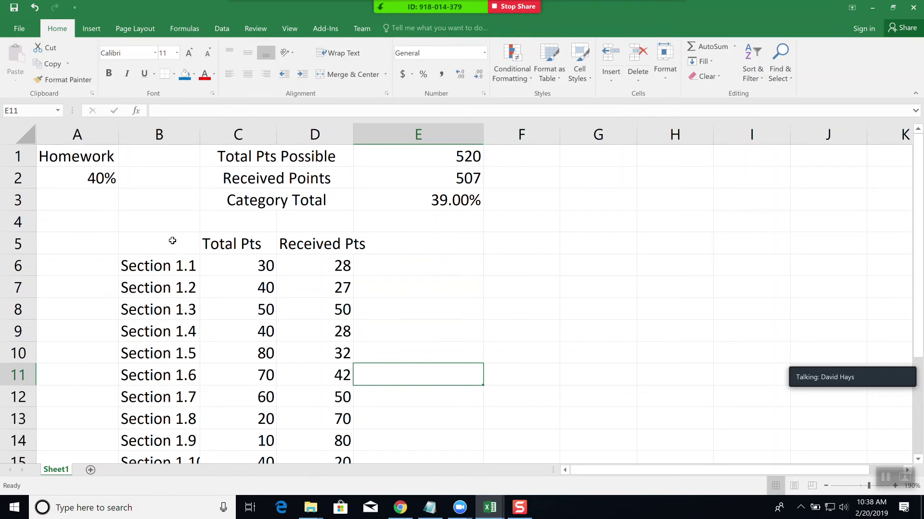
{"action": "scroll", "coordinate": [177, 241], "scroll_direction": "down", "scroll_amount": 5}
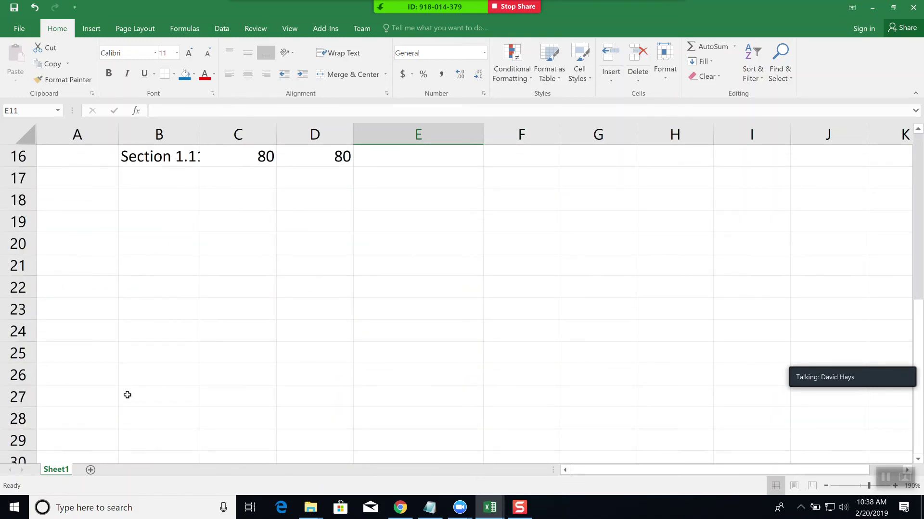
{"action": "scroll", "coordinate": [128, 395], "scroll_direction": "down", "scroll_amount": 3}
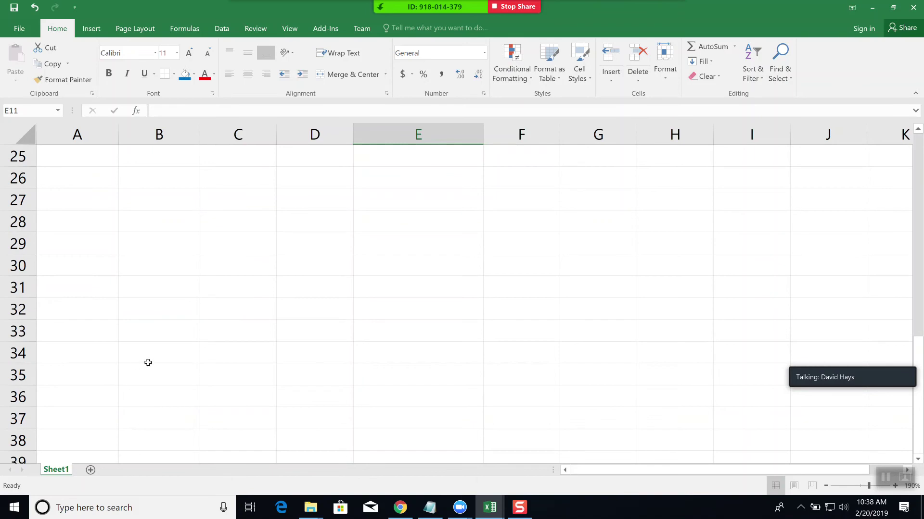
{"action": "scroll", "coordinate": [305, 403], "scroll_direction": "up", "scroll_amount": 5}
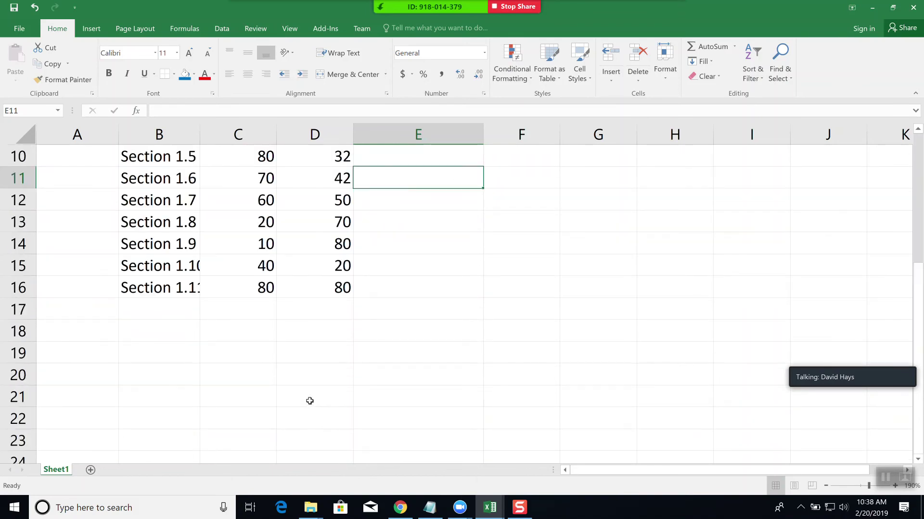
{"action": "scroll", "coordinate": [309, 401], "scroll_direction": "up", "scroll_amount": 3}
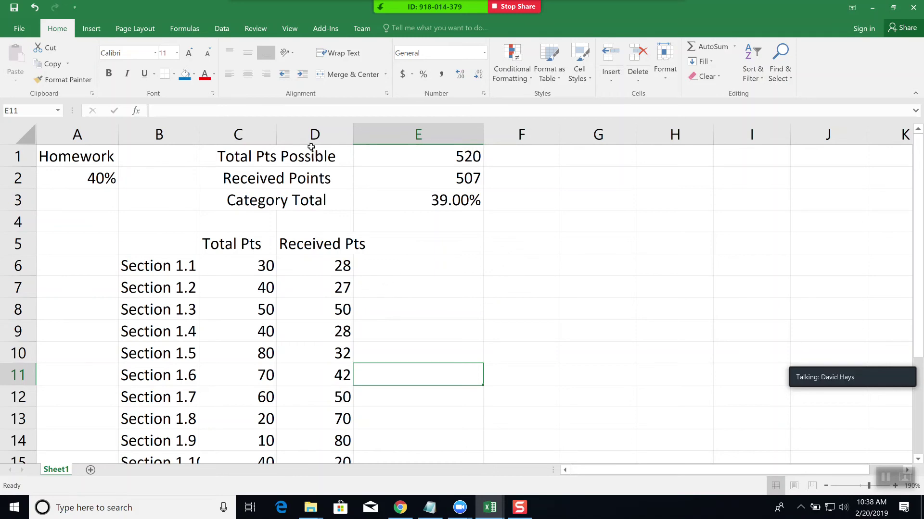
{"action": "left_click", "coordinate": [315, 267]}
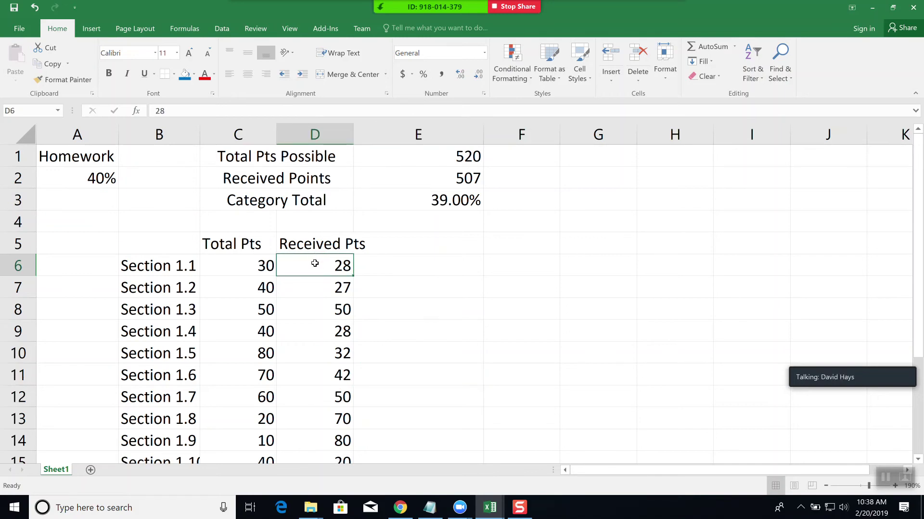
{"action": "right_click", "coordinate": [314, 264]}
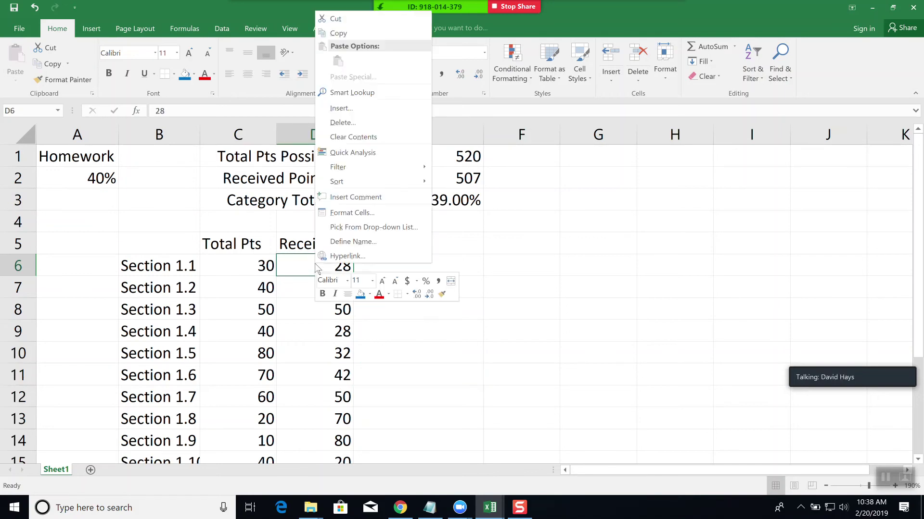
- Insert an entire blank column at D, moving Received Pts and totals to columns E and F
{"action": "left_click", "coordinate": [346, 110]}
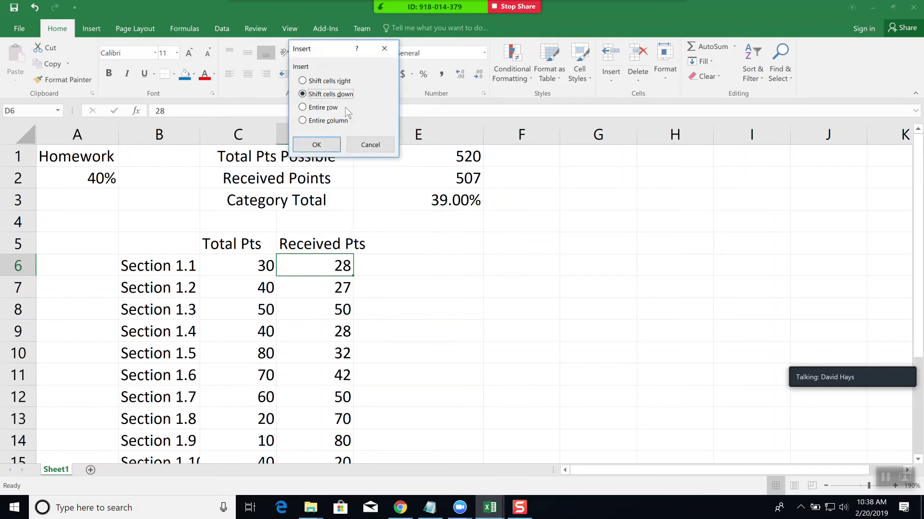
{"action": "left_click", "coordinate": [328, 121]}
{"action": "left_click", "coordinate": [317, 145]}
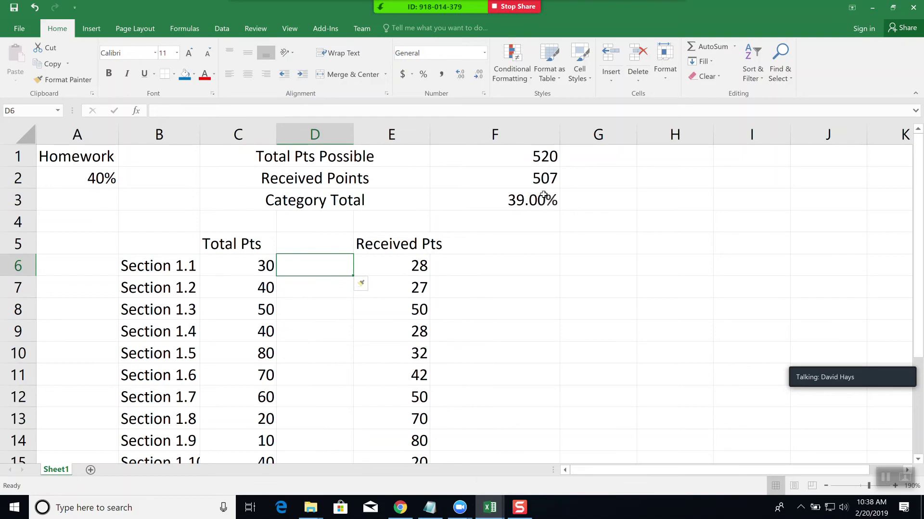
{"action": "left_click", "coordinate": [525, 202]}
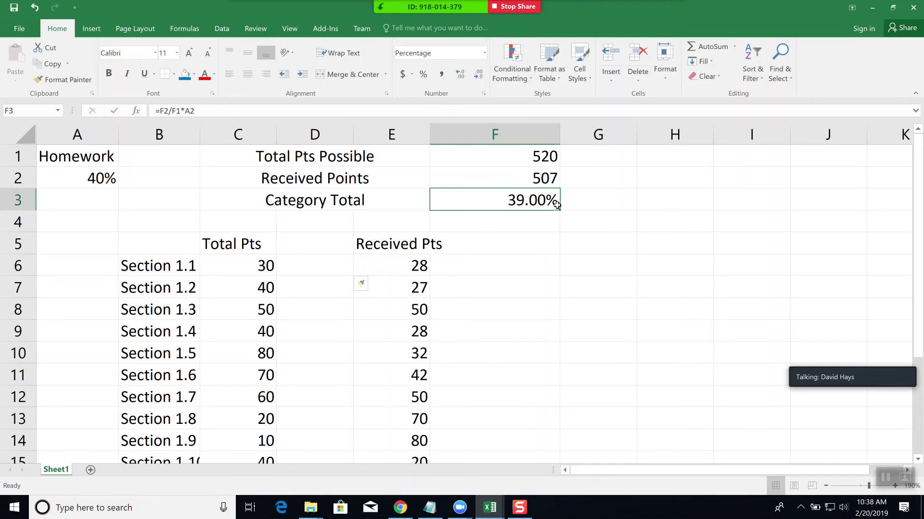
{"action": "left_click", "coordinate": [540, 160]}
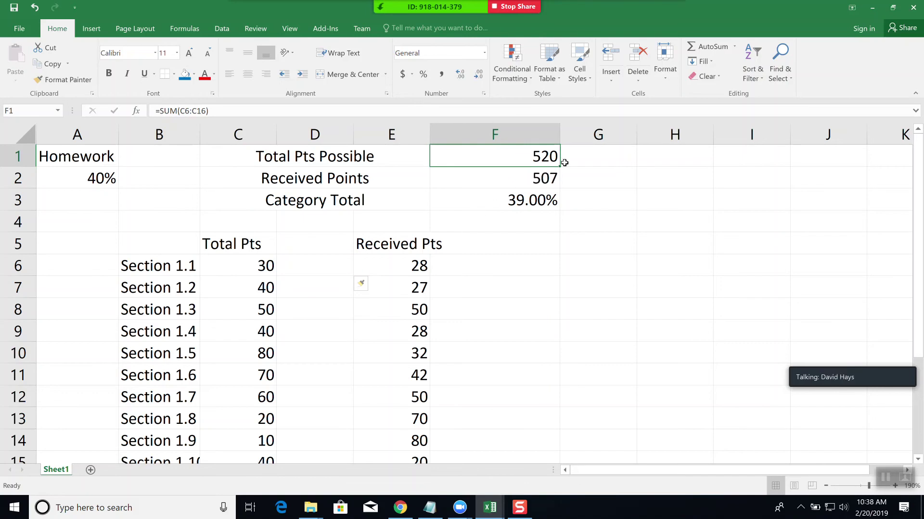
{"action": "left_click", "coordinate": [539, 180]}
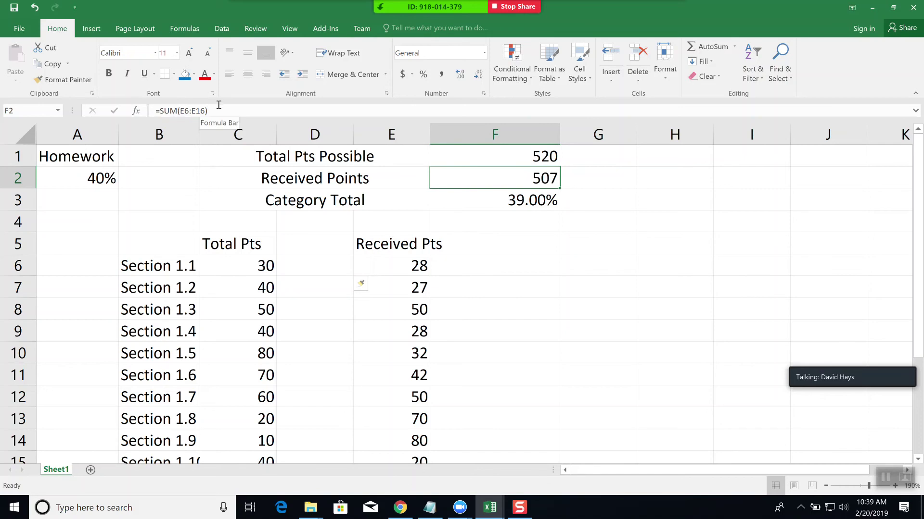
{"action": "left_click", "coordinate": [234, 111]}
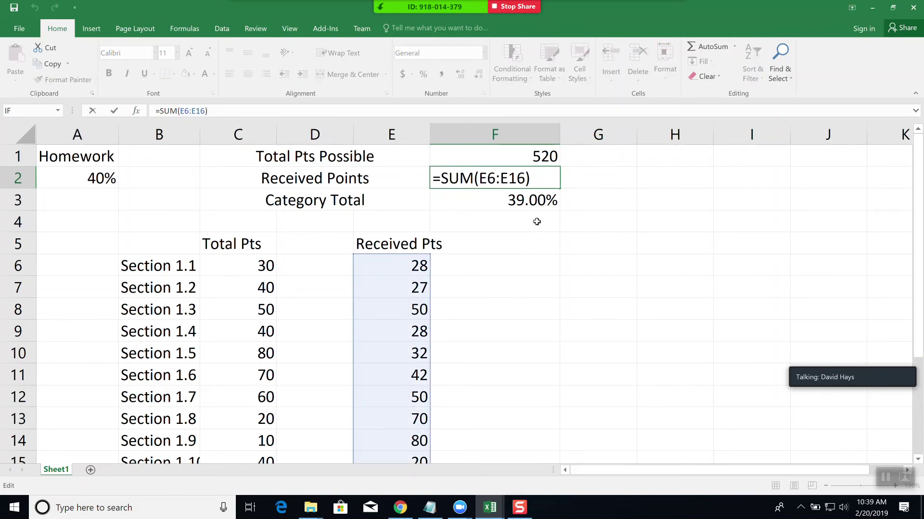
{"action": "key", "text": "Escape"}
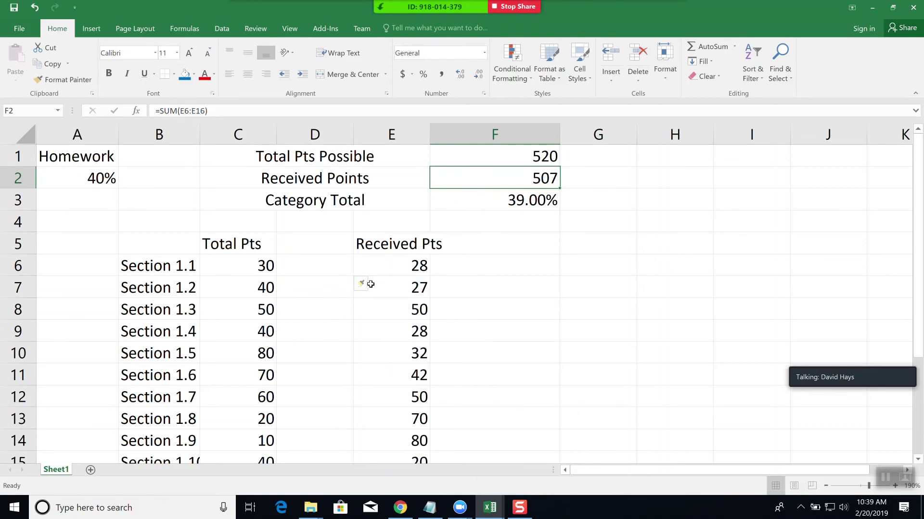
{"action": "left_click", "coordinate": [369, 285]}
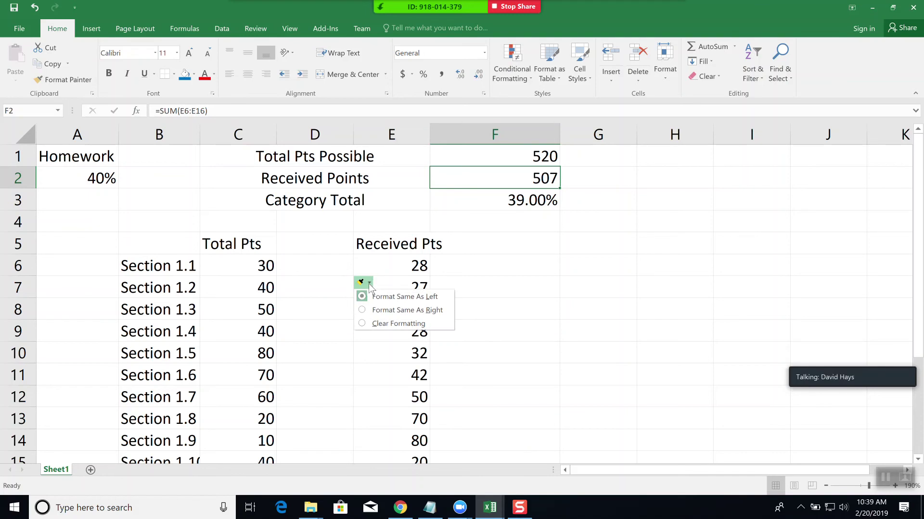
{"action": "left_click", "coordinate": [507, 269]}
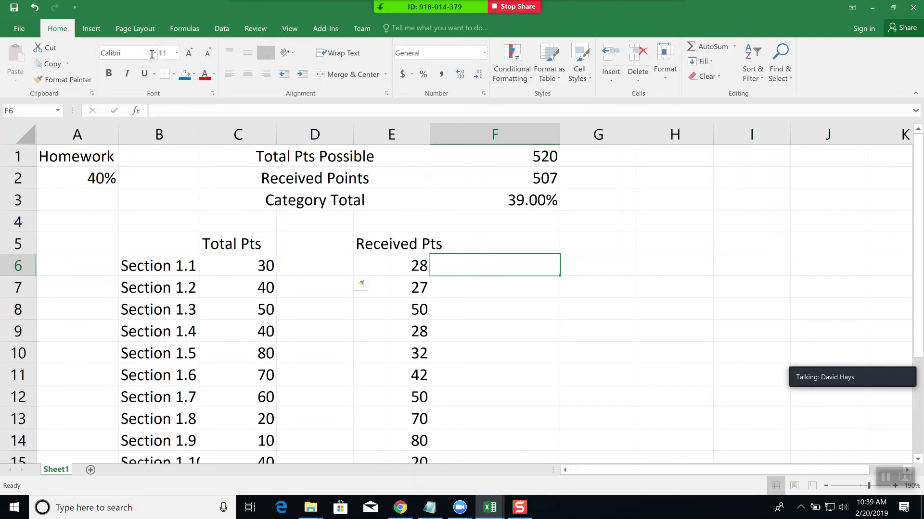
{"action": "left_click", "coordinate": [83, 156]}
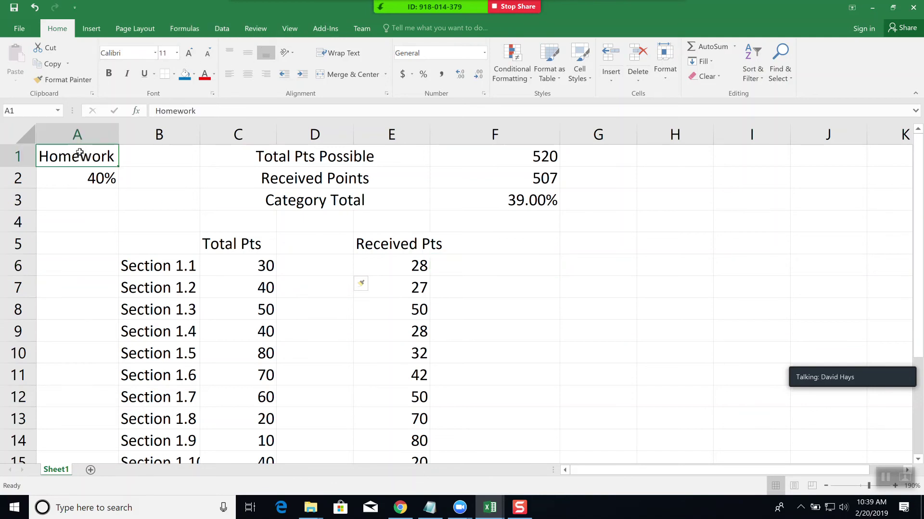
- Format the Homework label in Arial Rounded MT Bold, size 20
{"action": "left_click", "coordinate": [155, 52]}
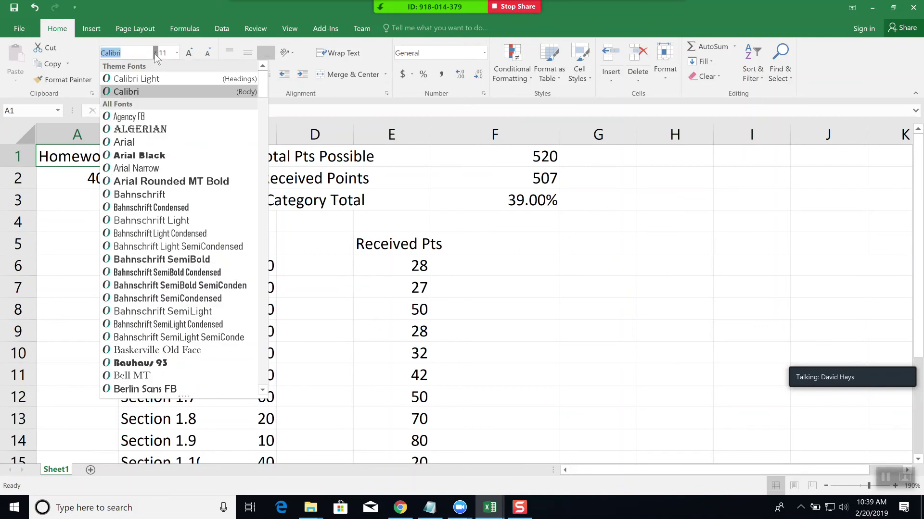
{"action": "left_click", "coordinate": [160, 186]}
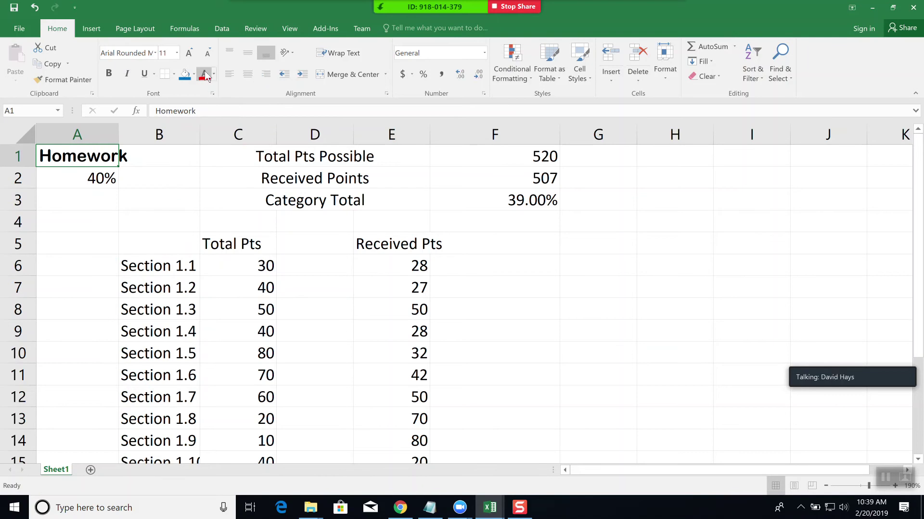
{"action": "left_click", "coordinate": [177, 52]}
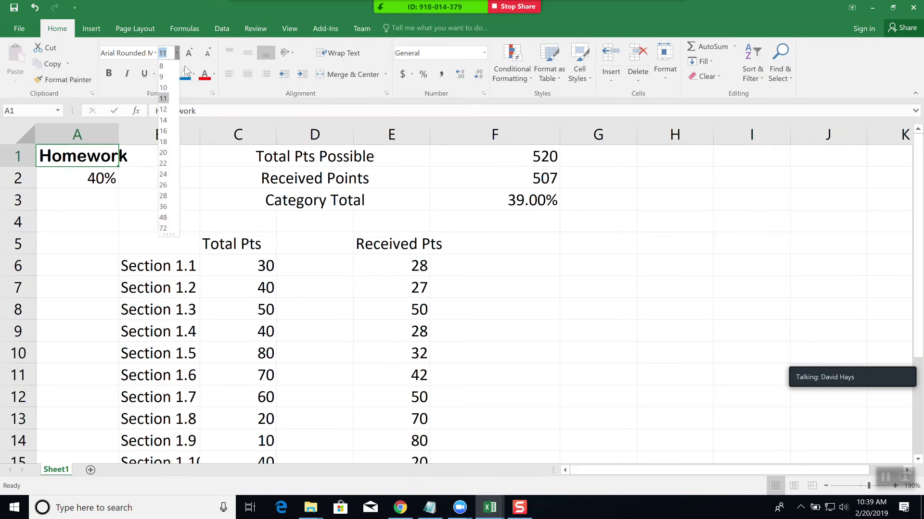
{"action": "left_click", "coordinate": [164, 153]}
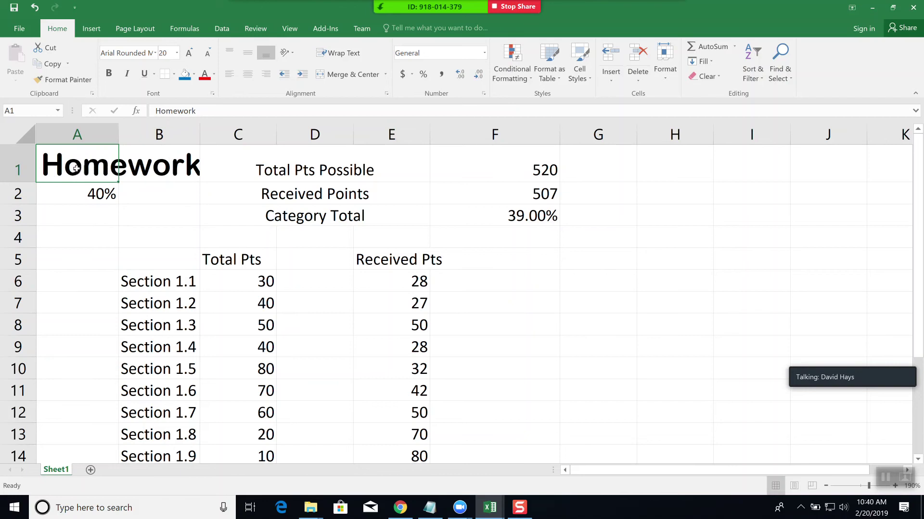
- Merge and centre A1:B1 so the Homework title spans both columns
{"action": "left_click_drag", "start_coordinate": [78, 170], "coordinate": [137, 164]}
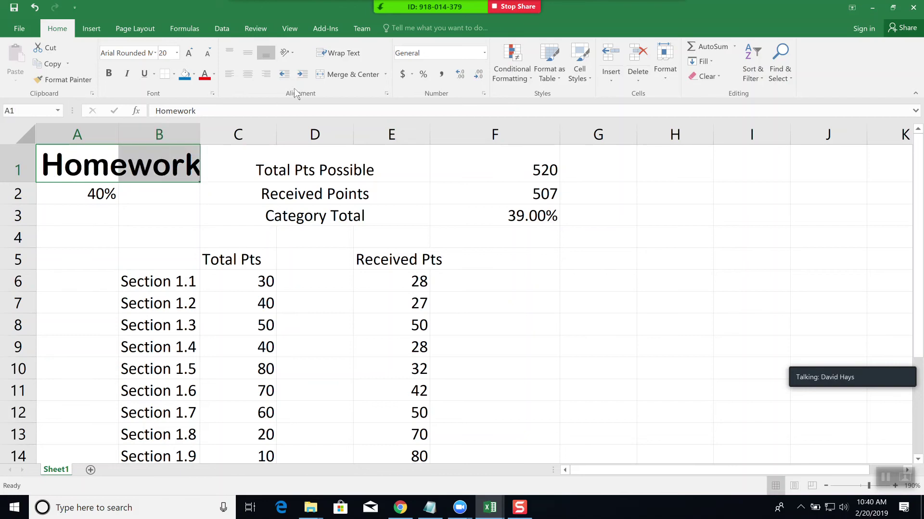
{"action": "left_click", "coordinate": [347, 74]}
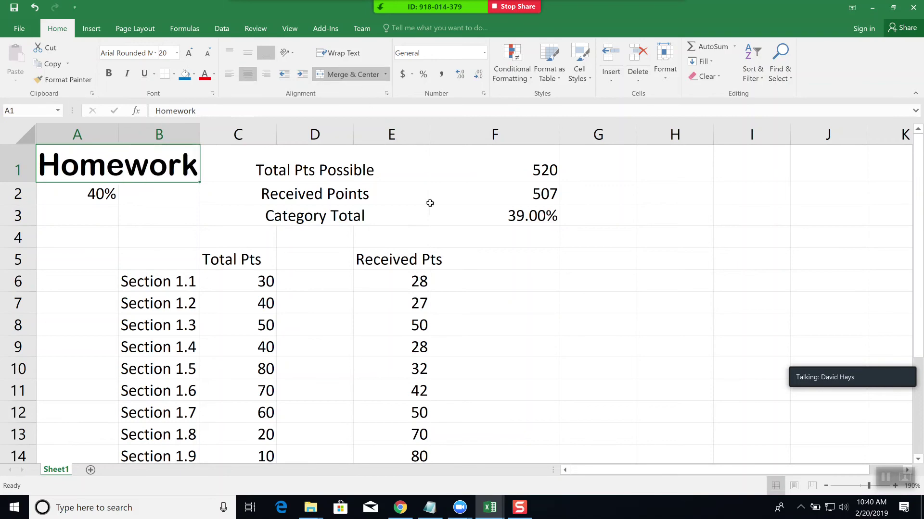
{"action": "left_click", "coordinate": [561, 302]}
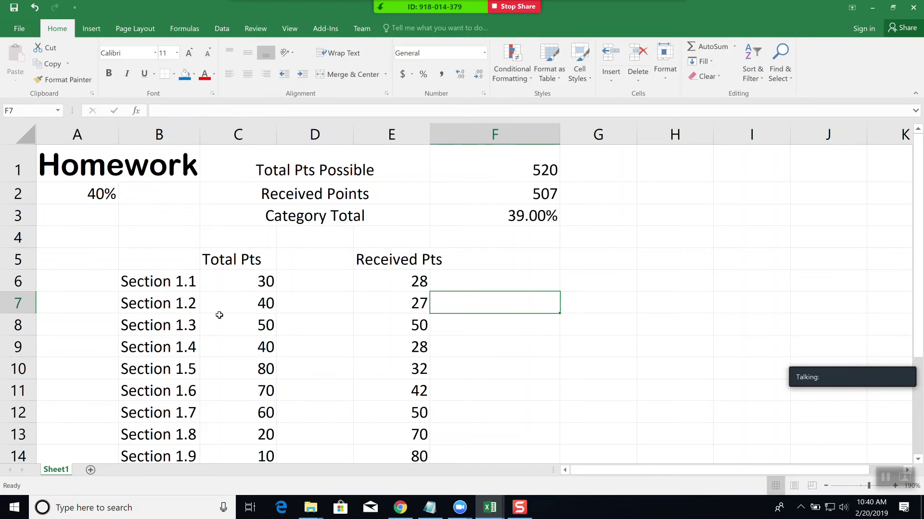
- Browse the Home, Insert and Page Layout ribbons and preview the Themes gallery without applying one
{"action": "left_click", "coordinate": [143, 26]}
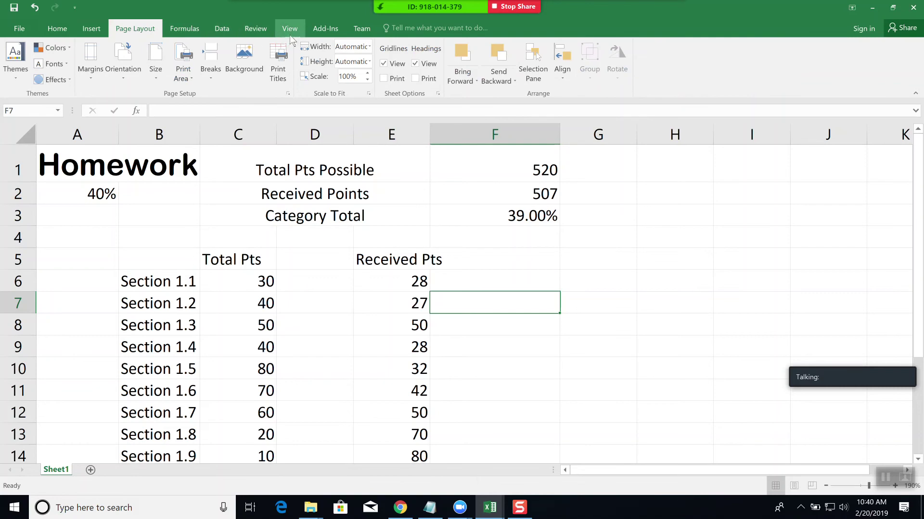
{"action": "left_click", "coordinate": [63, 30]}
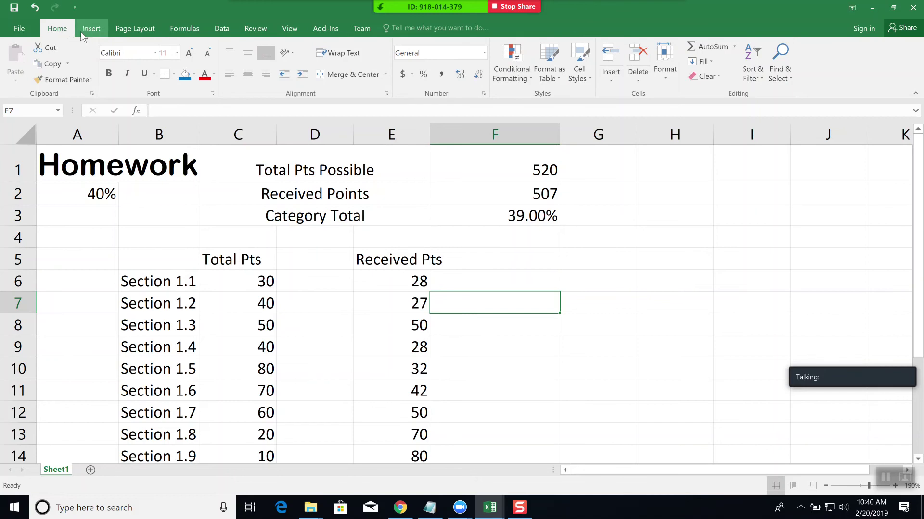
{"action": "left_click", "coordinate": [94, 29]}
{"action": "left_click", "coordinate": [142, 31]}
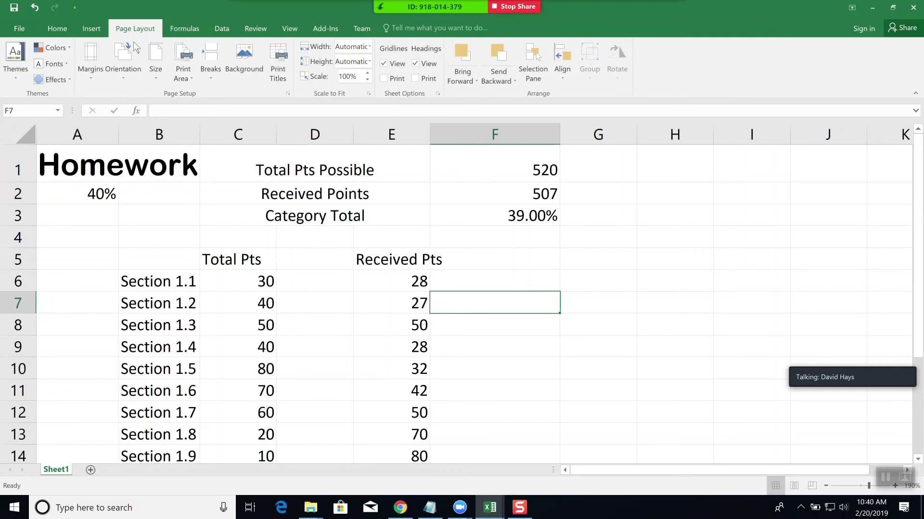
{"action": "left_click", "coordinate": [16, 80]}
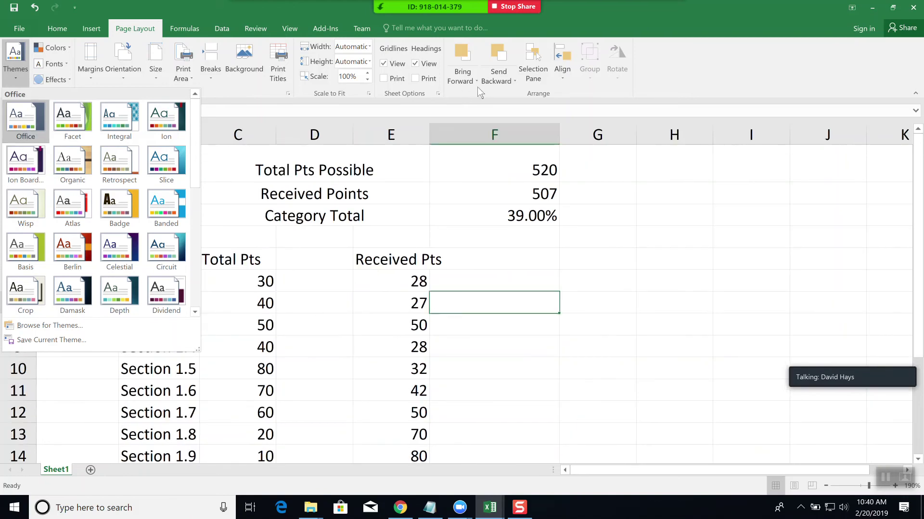
{"action": "left_click", "coordinate": [643, 49]}
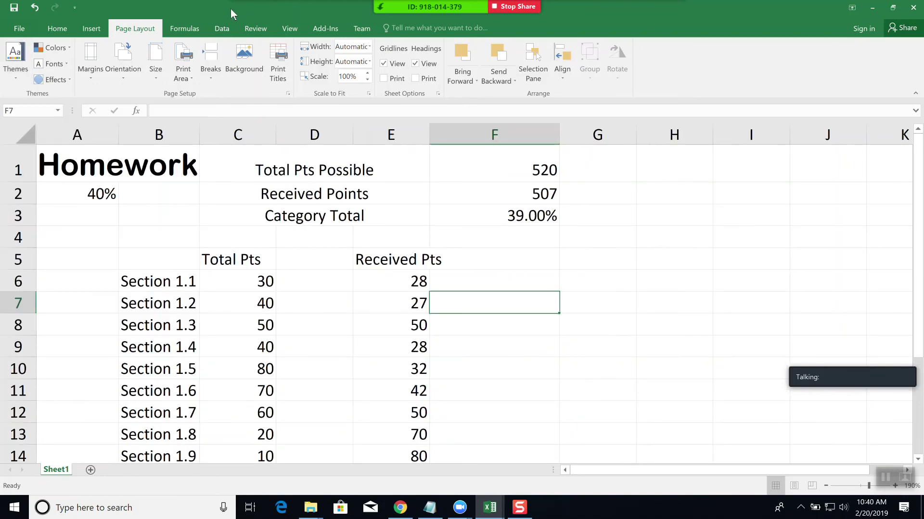
{"action": "left_click", "coordinate": [255, 25]}
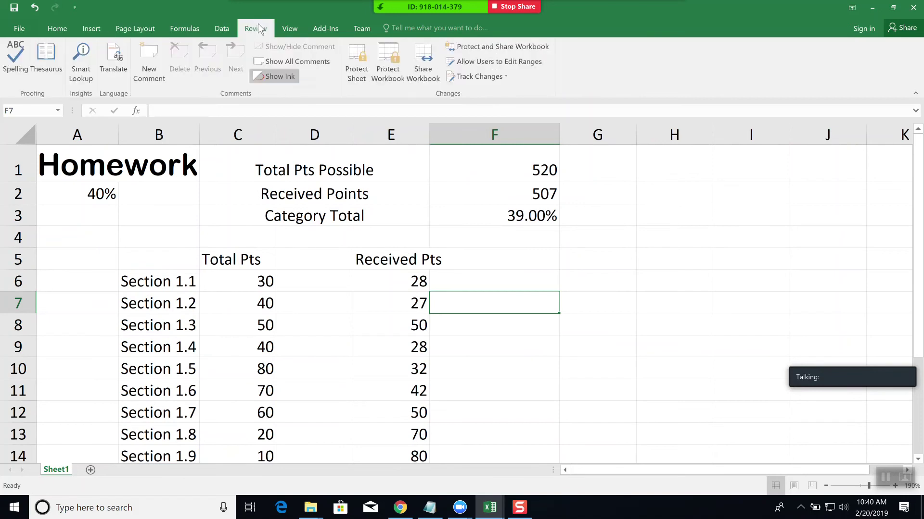
{"action": "left_click", "coordinate": [290, 29]}
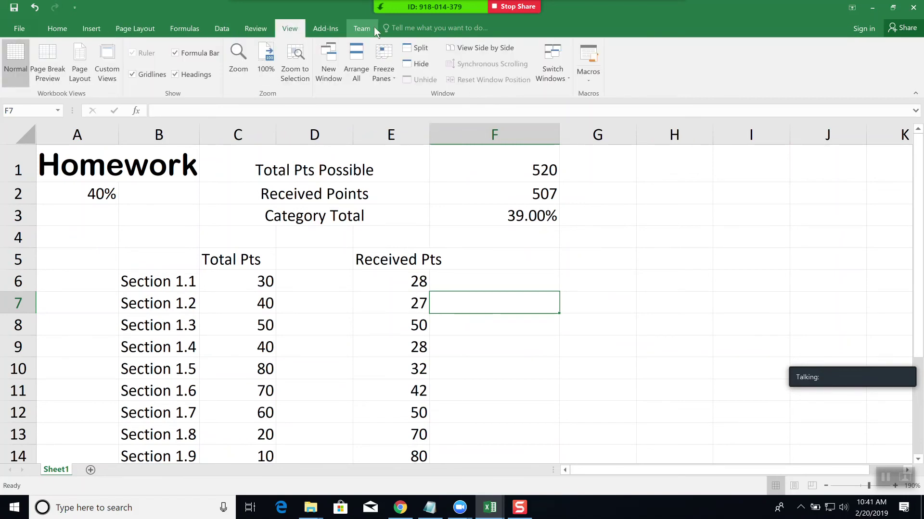
{"action": "left_click", "coordinate": [68, 166]}
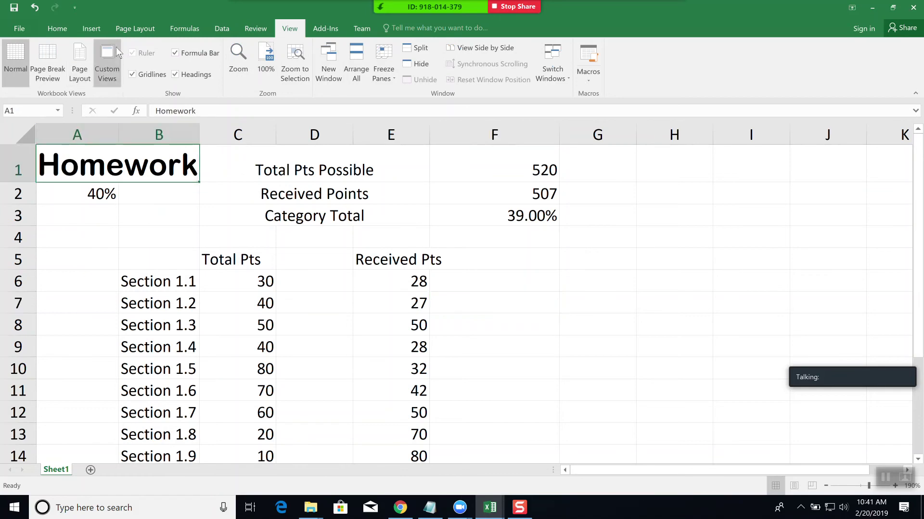
{"action": "left_click", "coordinate": [144, 31]}
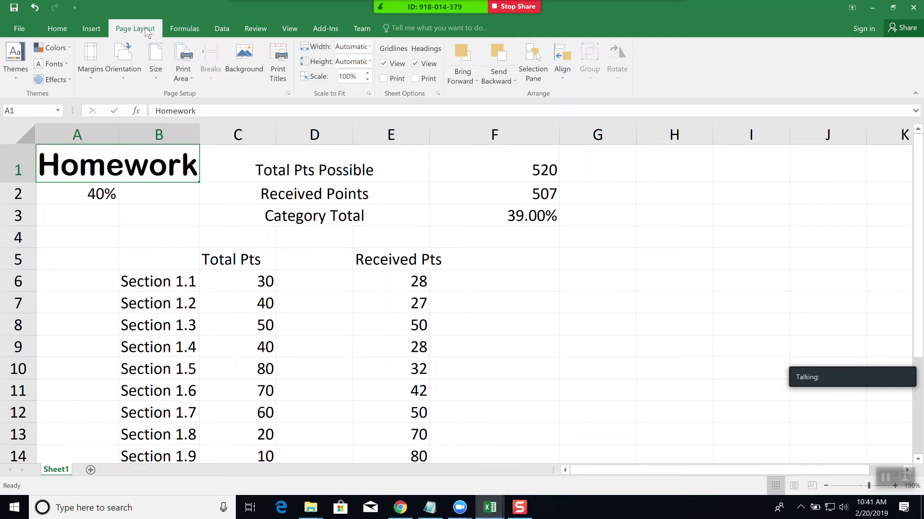
{"action": "left_click", "coordinate": [91, 29]}
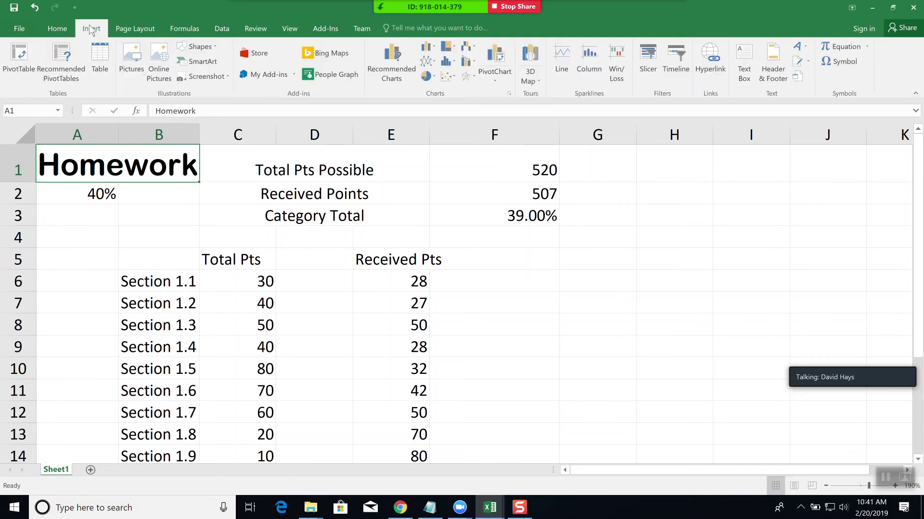
{"action": "left_click", "coordinate": [58, 30]}
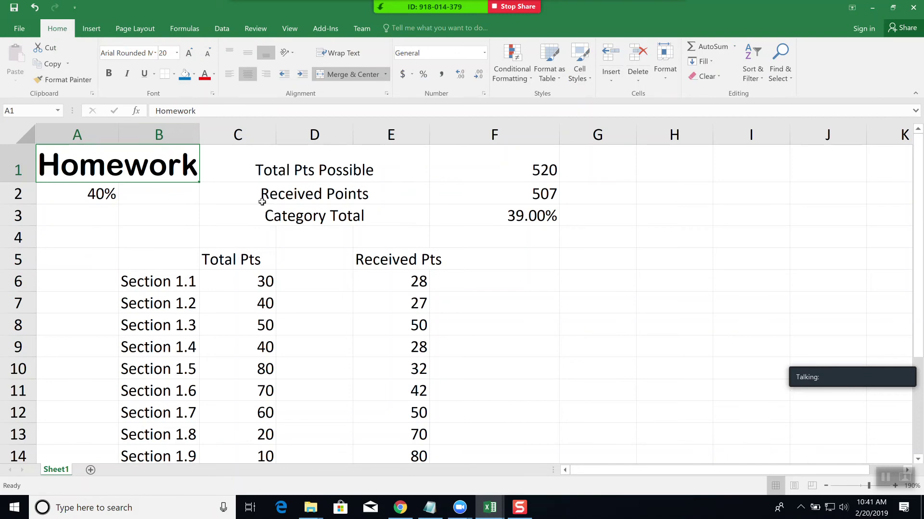
{"action": "mouse_move", "coordinate": [320, 218]}
{"action": "left_mouse_down"}
{"action": "mouse_move", "coordinate": [541, 319]}
{"action": "mouse_move", "coordinate": [546, 344]}
{"action": "left_mouse_up"}
{"action": "left_click", "coordinate": [511, 336]}
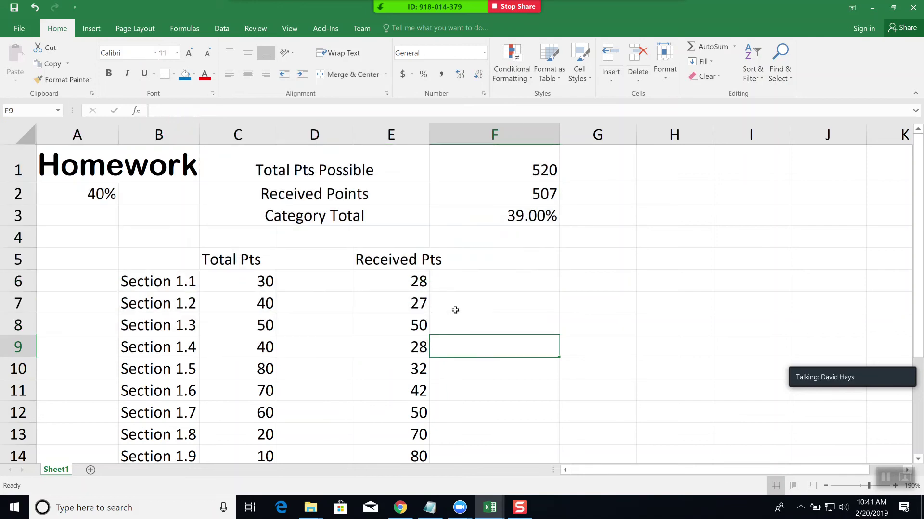
{"action": "left_click", "coordinate": [171, 313]}
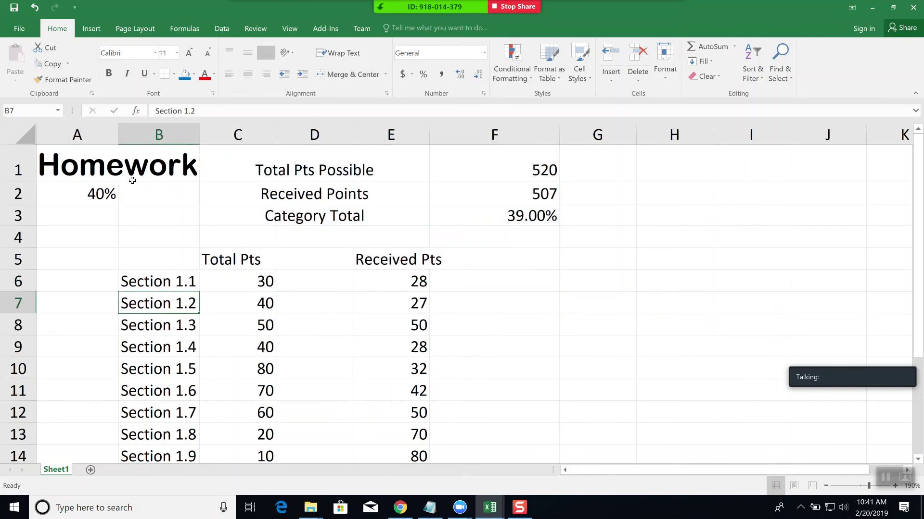
{"action": "left_click", "coordinate": [99, 29]}
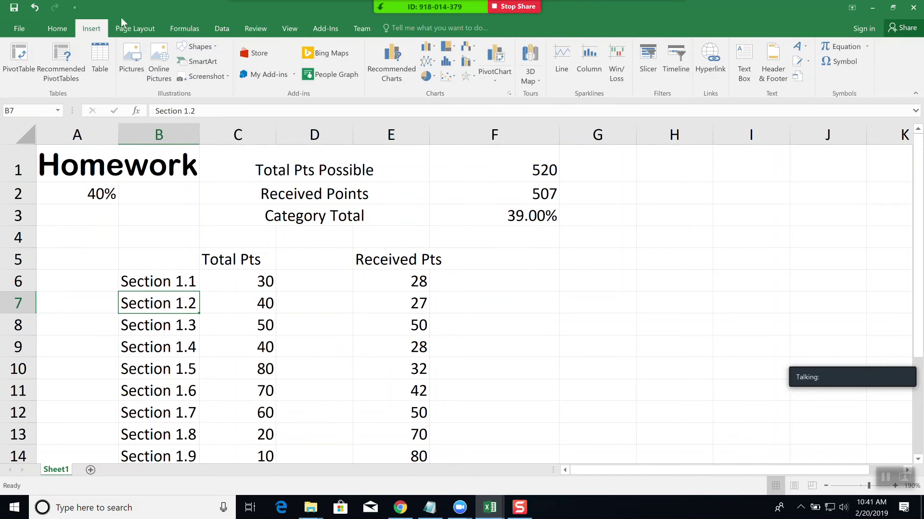
{"action": "left_click", "coordinate": [136, 30]}
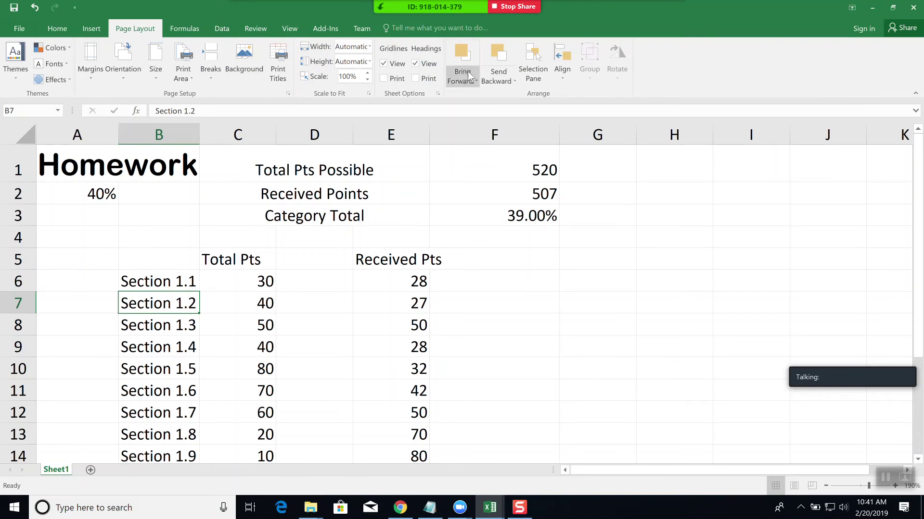
{"action": "left_click", "coordinate": [200, 28]}
{"action": "left_click", "coordinate": [242, 29]}
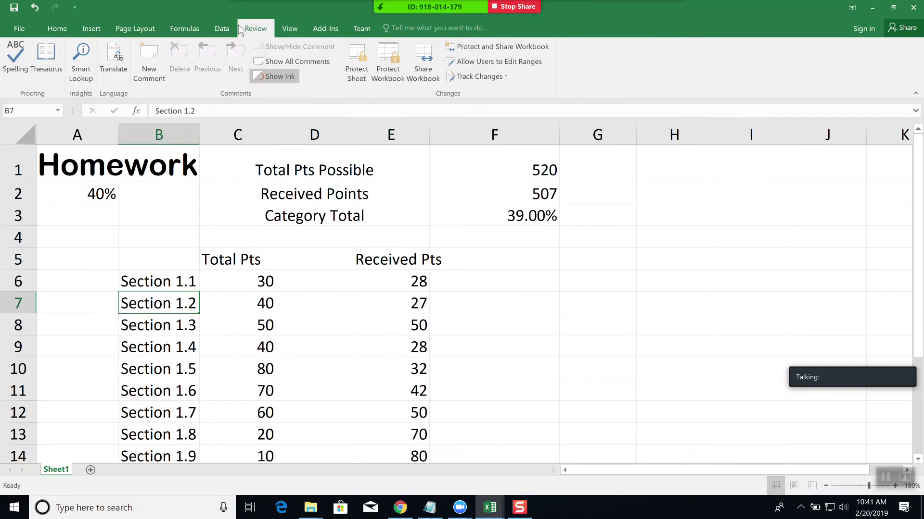
{"action": "left_click", "coordinate": [222, 30]}
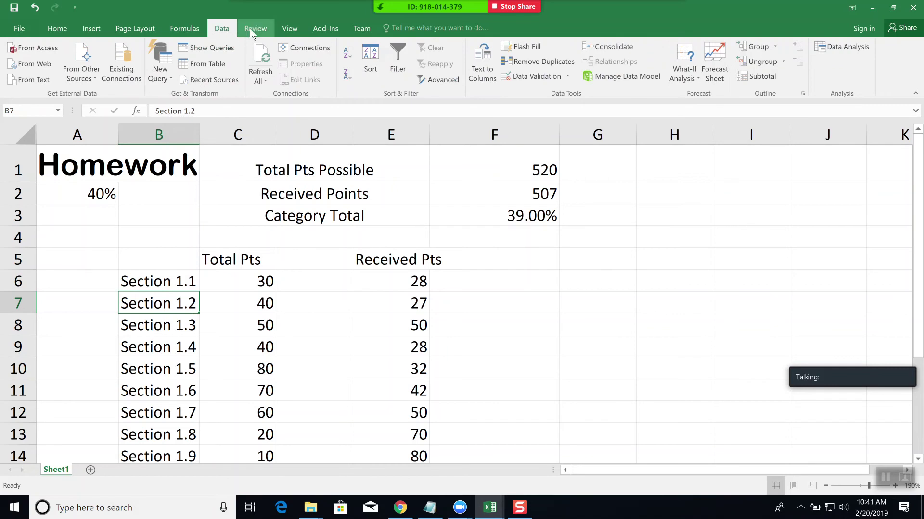
{"action": "left_click", "coordinate": [255, 30]}
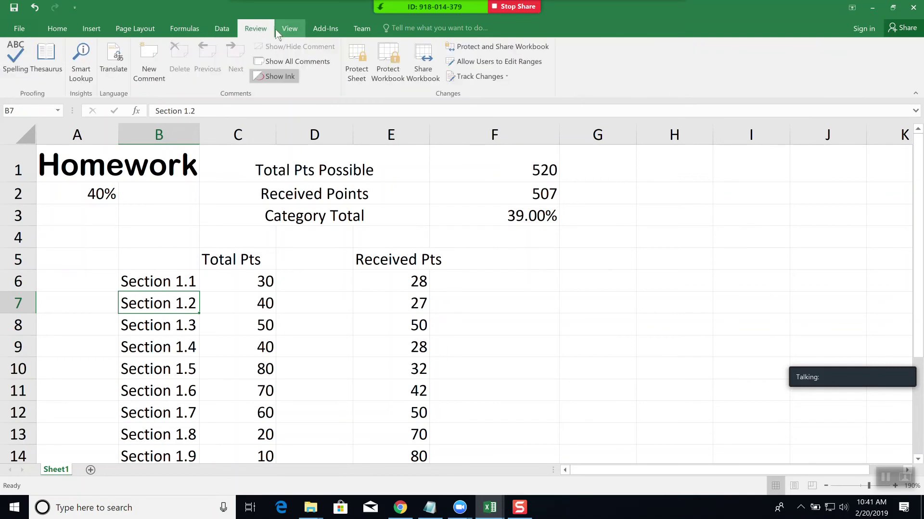
{"action": "left_click", "coordinate": [291, 28]}
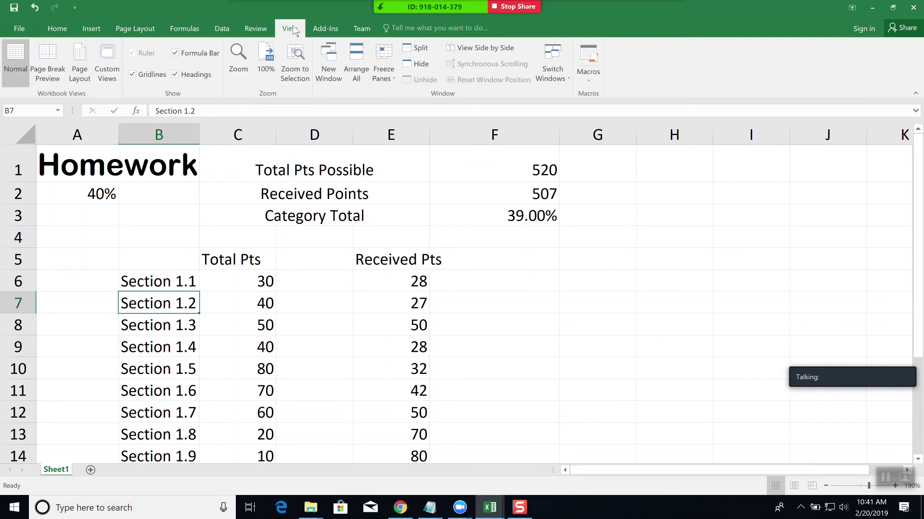
{"action": "left_click", "coordinate": [325, 30]}
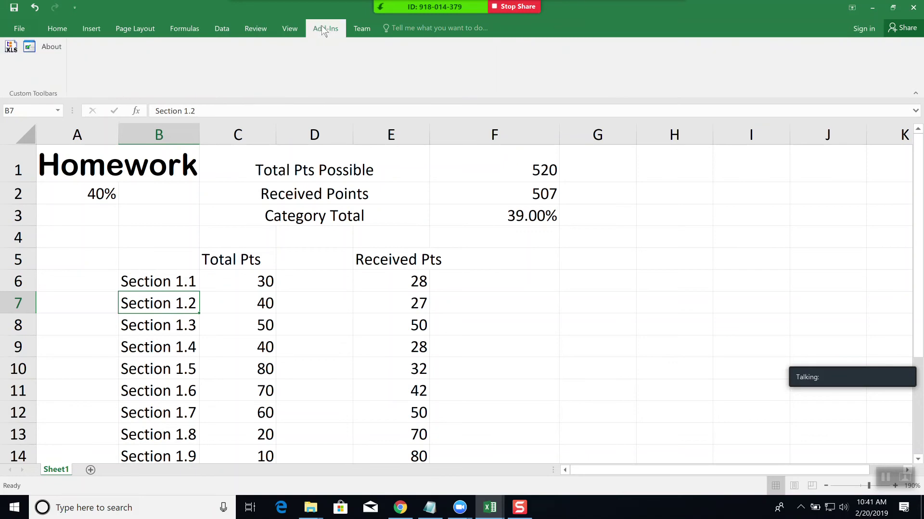
{"action": "left_click", "coordinate": [363, 29]}
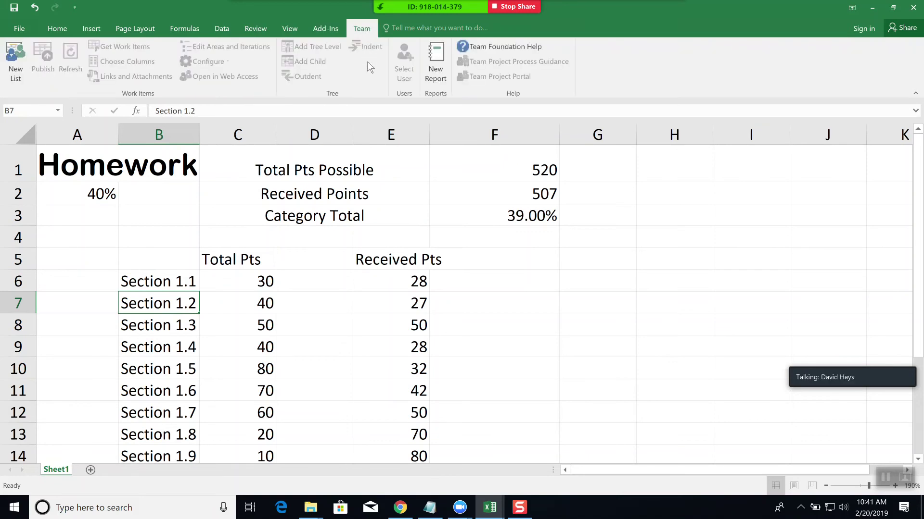
{"action": "left_click", "coordinate": [57, 29]}
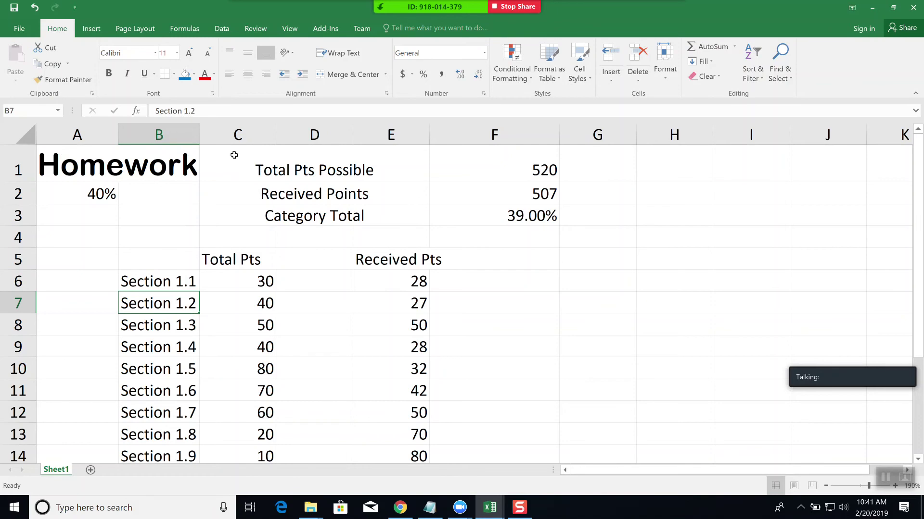
{"action": "left_click", "coordinate": [260, 167]}
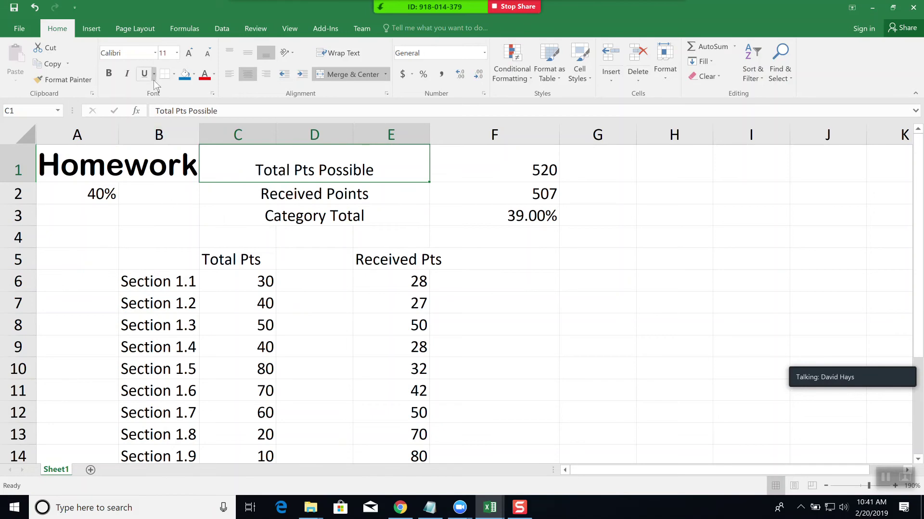
{"action": "left_click", "coordinate": [91, 30]}
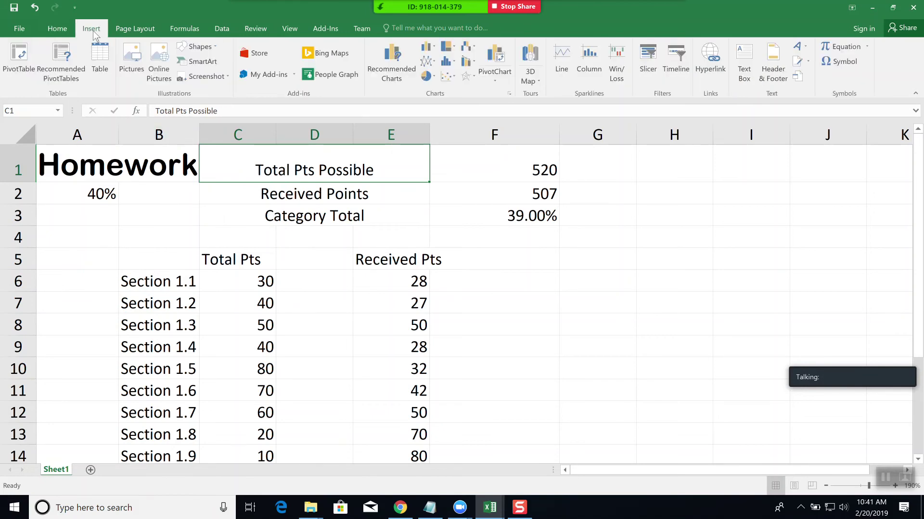
{"action": "left_click", "coordinate": [130, 29]}
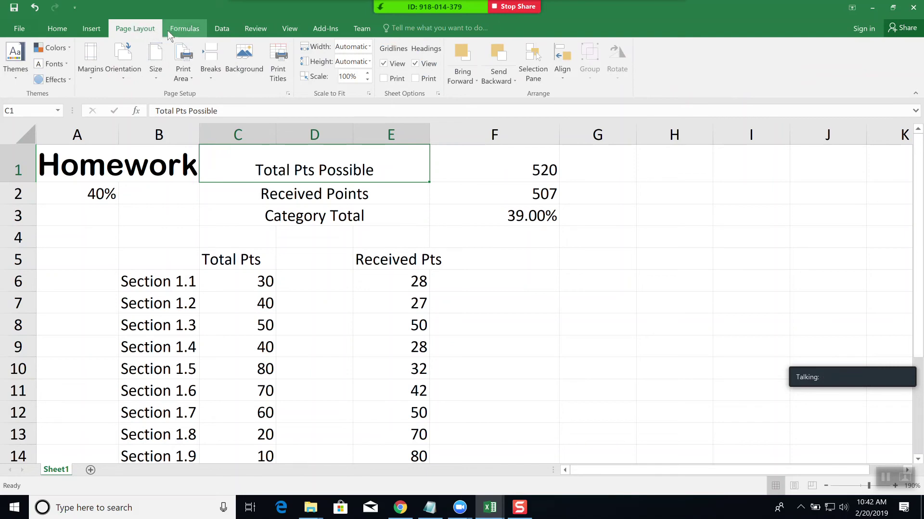
{"action": "left_click", "coordinate": [188, 30]}
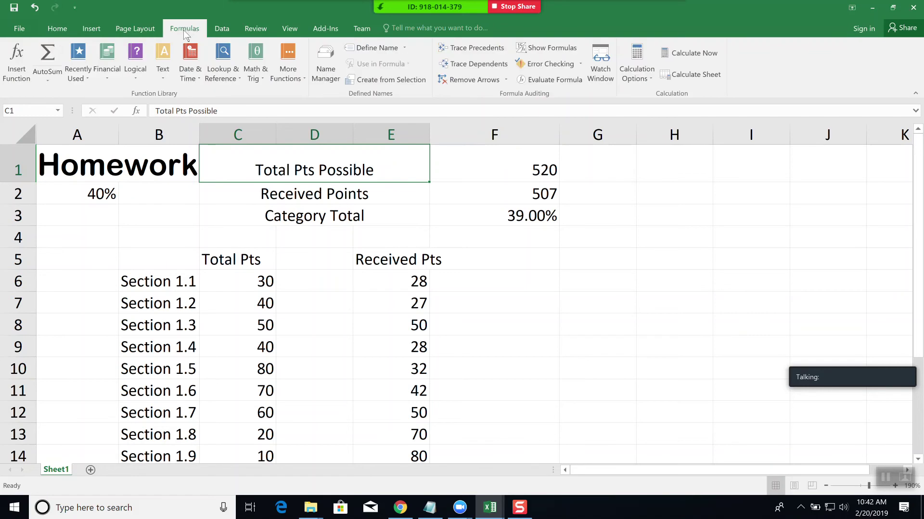
{"action": "left_click", "coordinate": [229, 30]}
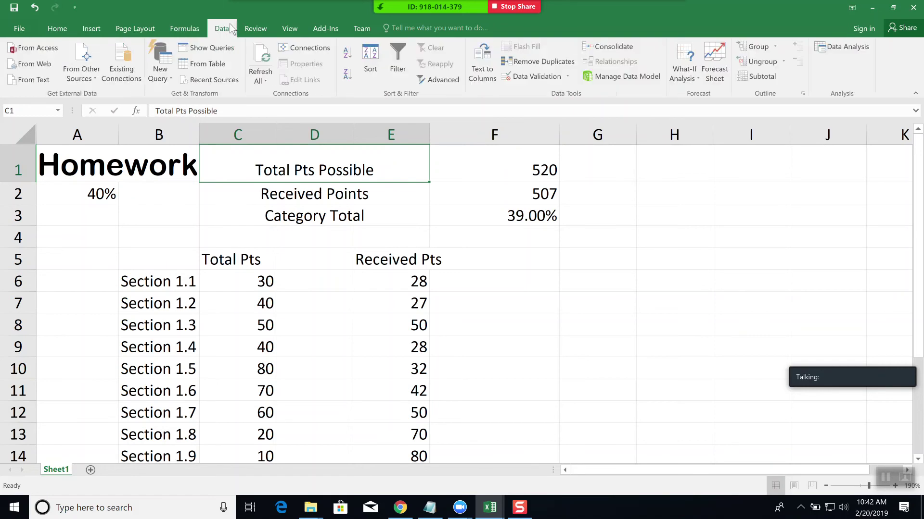
{"action": "left_click", "coordinate": [262, 31]}
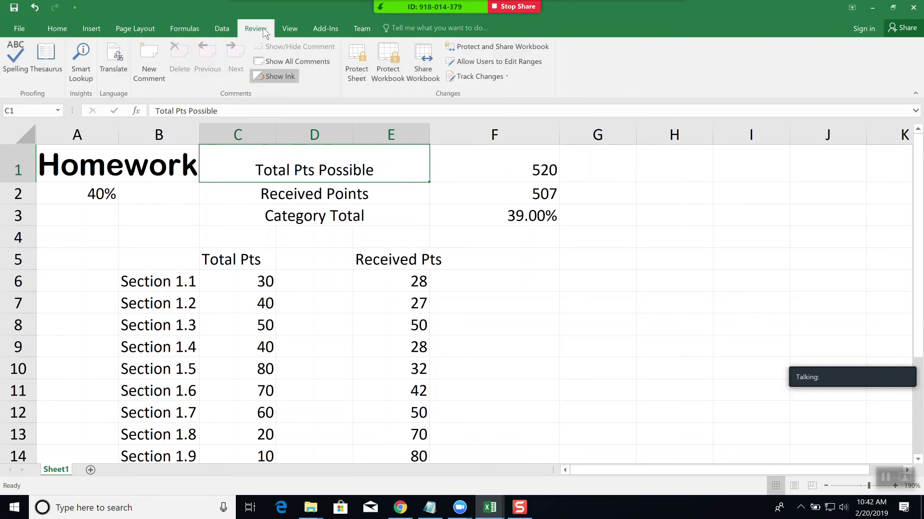
{"action": "left_click", "coordinate": [290, 30]}
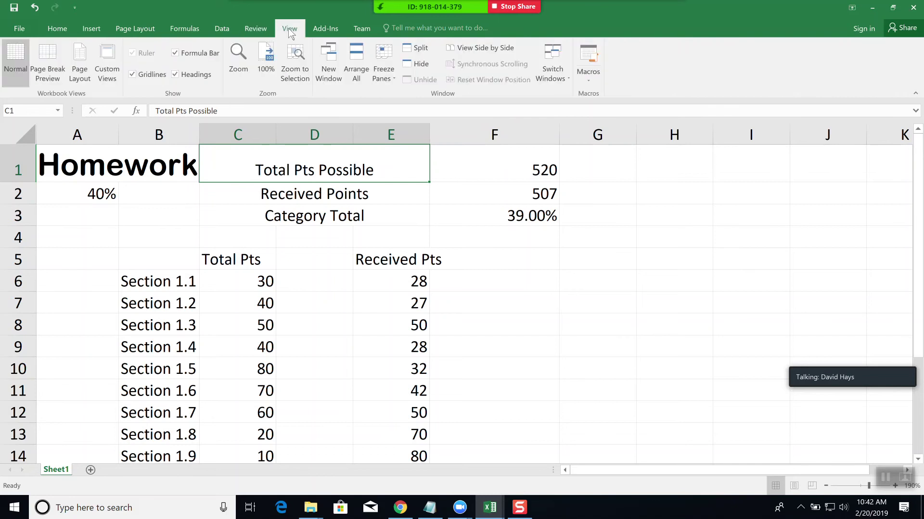
{"action": "left_click", "coordinate": [323, 34]}
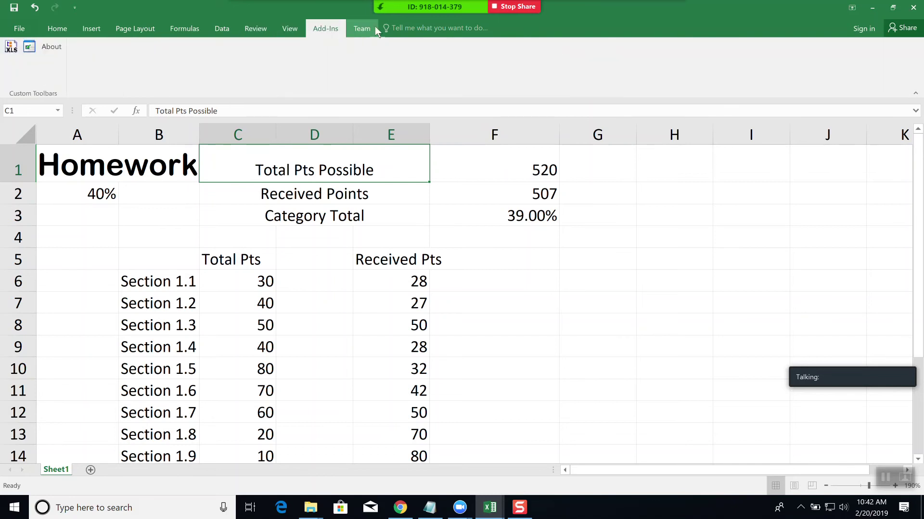
{"action": "left_click", "coordinate": [128, 27]}
{"action": "left_click", "coordinate": [64, 32]}
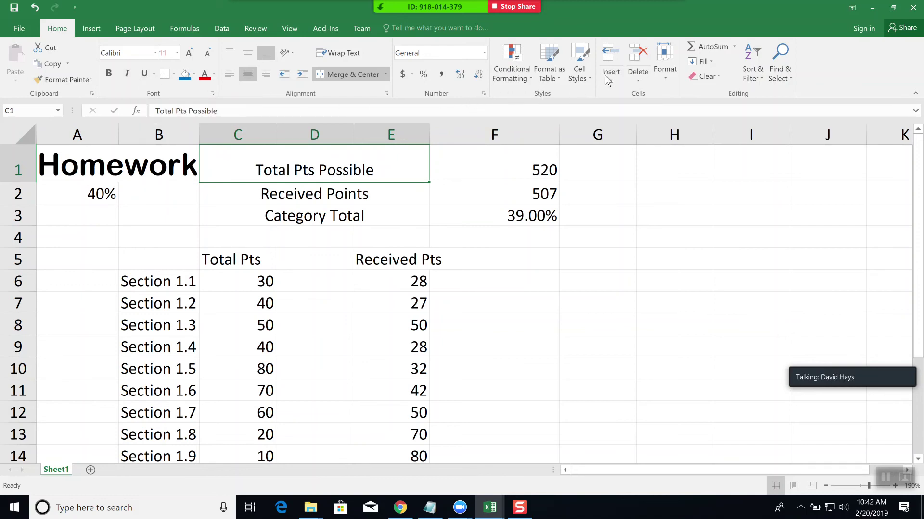
- Apply the 40% - Accent2 cell style to the merged Total Pts Possible cell
{"action": "left_click", "coordinate": [662, 79]}
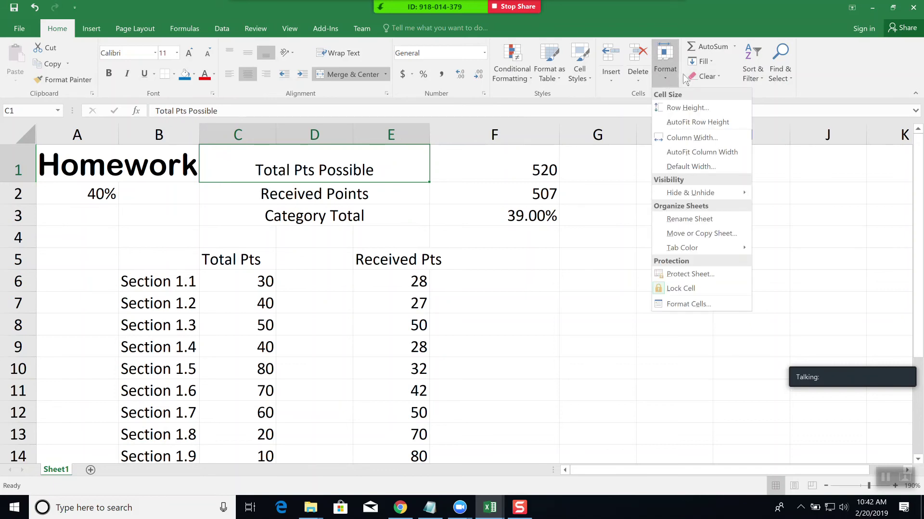
{"action": "left_click", "coordinate": [584, 79]}
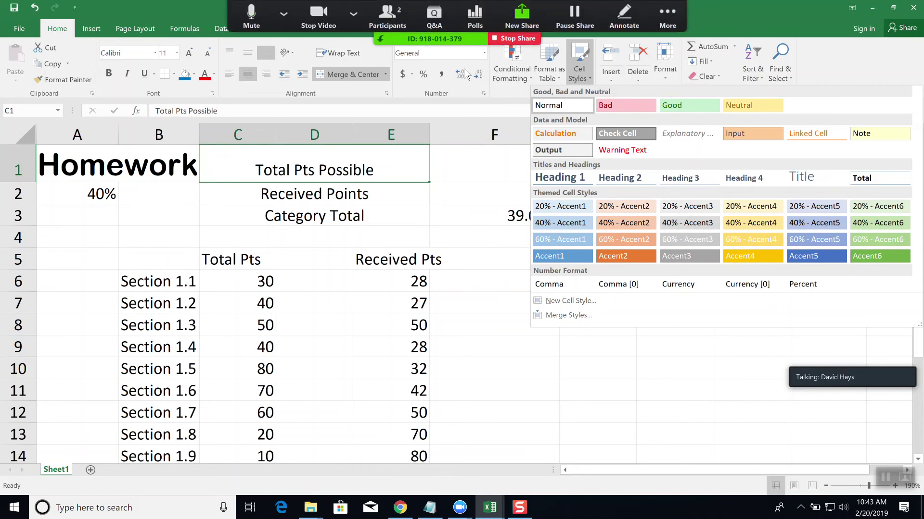
{"action": "left_click", "coordinate": [505, 173]}
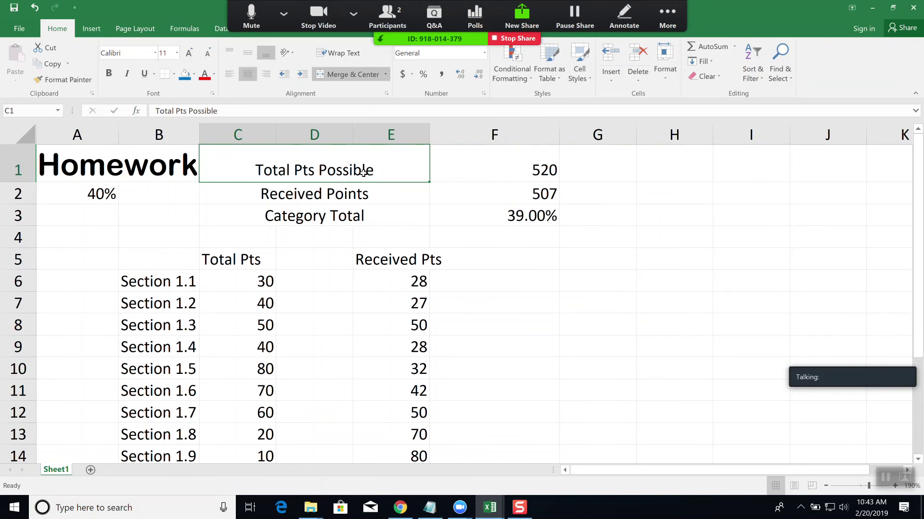
{"action": "left_click", "coordinate": [355, 214]}
{"action": "left_click", "coordinate": [314, 163]}
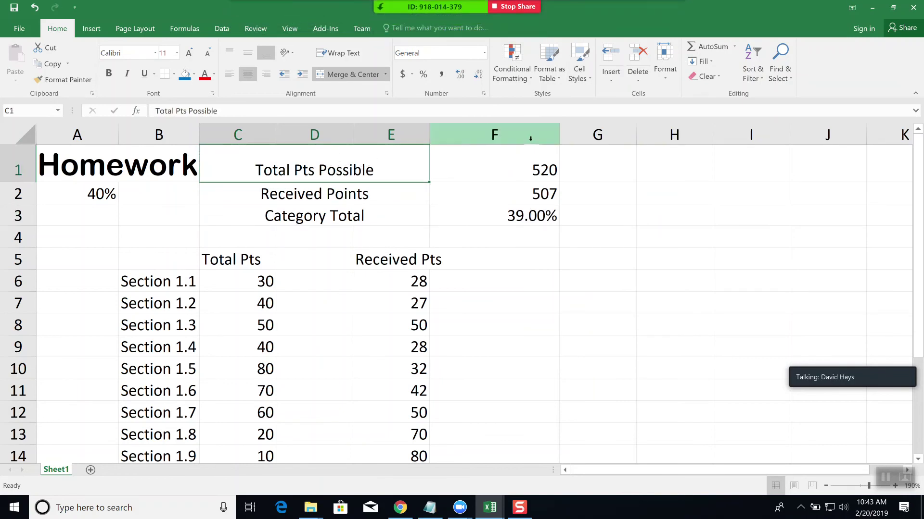
{"action": "left_click", "coordinate": [588, 83]}
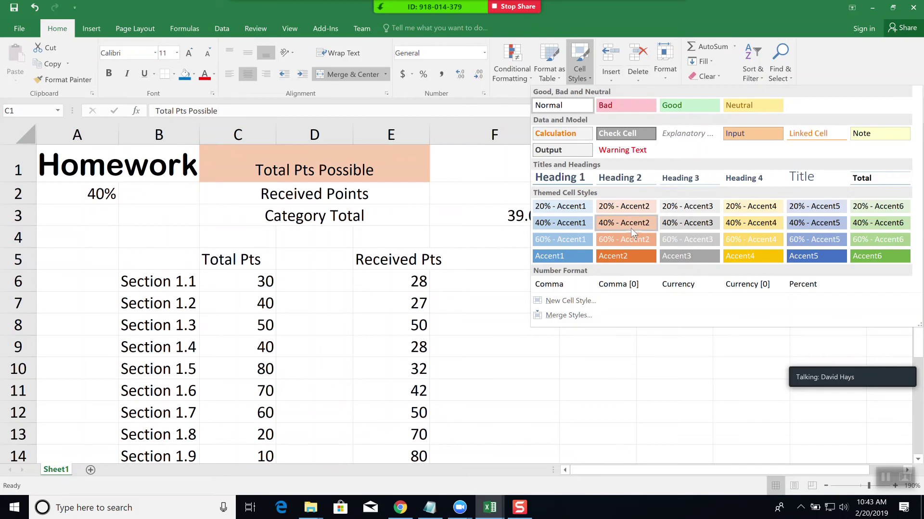
{"action": "left_click", "coordinate": [631, 223]}
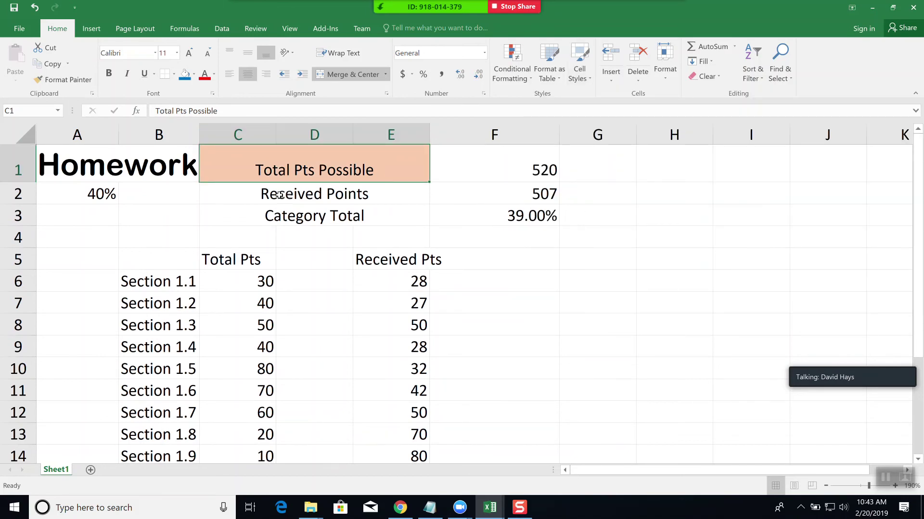
{"action": "left_click", "coordinate": [126, 171]}
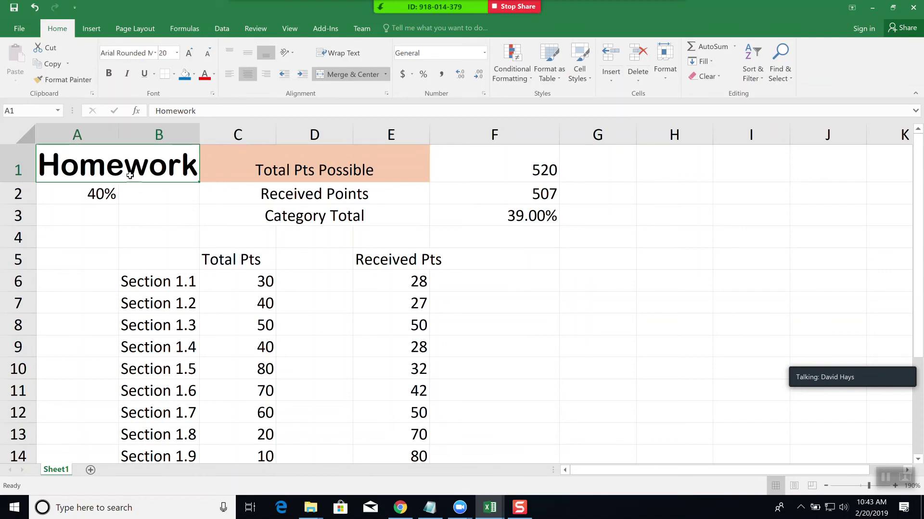
{"action": "left_click", "coordinate": [310, 171]}
{"action": "left_click", "coordinate": [256, 262]}
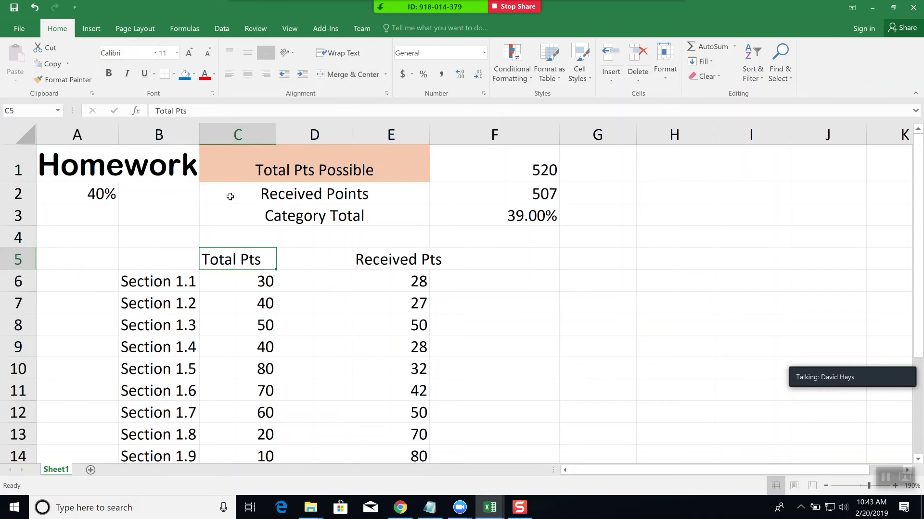
{"action": "left_click", "coordinate": [140, 169]}
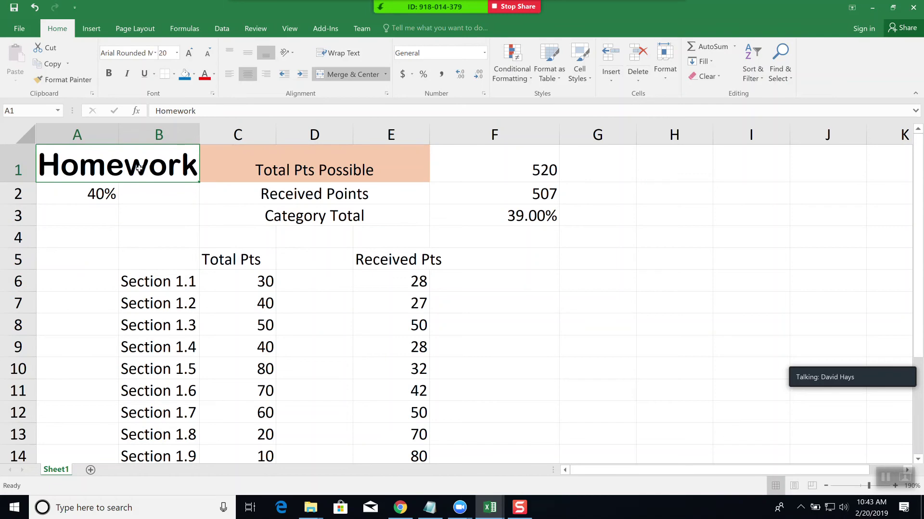
{"action": "right_click", "coordinate": [140, 168]}
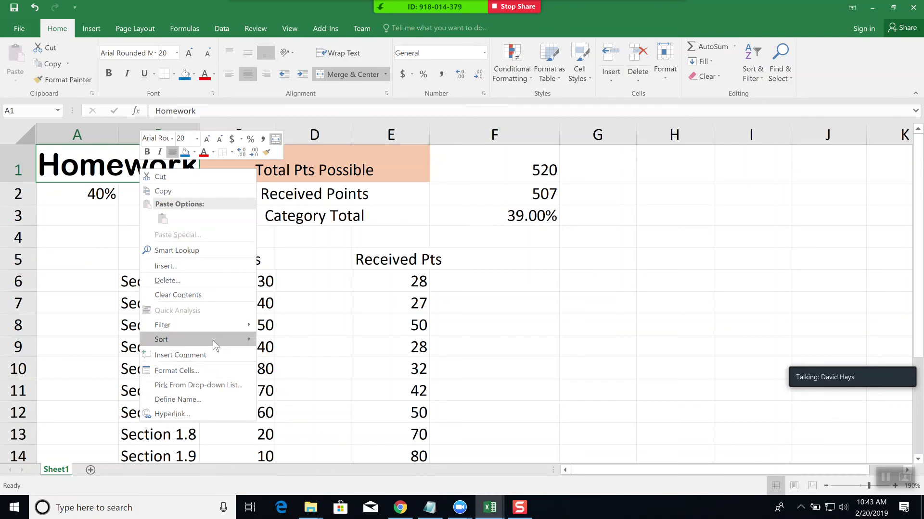
{"action": "left_click", "coordinate": [199, 374]}
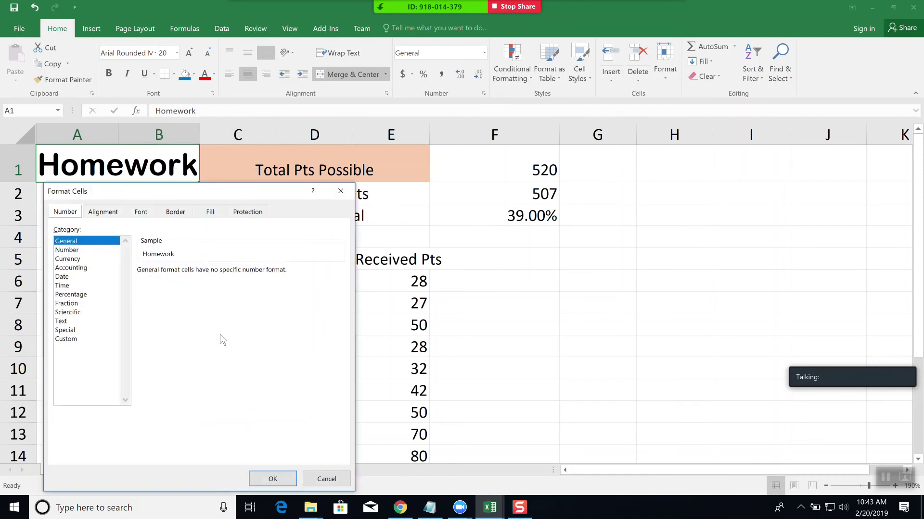
{"action": "left_click", "coordinate": [111, 213]}
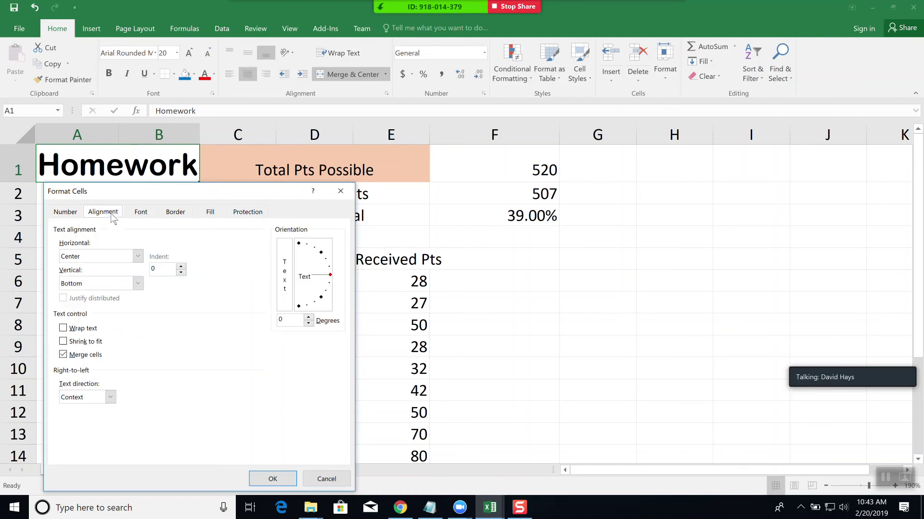
{"action": "left_click", "coordinate": [136, 212]}
{"action": "left_click", "coordinate": [73, 215]}
{"action": "left_click", "coordinate": [175, 212]}
{"action": "left_click", "coordinate": [210, 212]}
{"action": "left_click", "coordinate": [242, 215]}
{"action": "left_click", "coordinate": [339, 192]}
{"action": "left_click", "coordinate": [538, 262]}
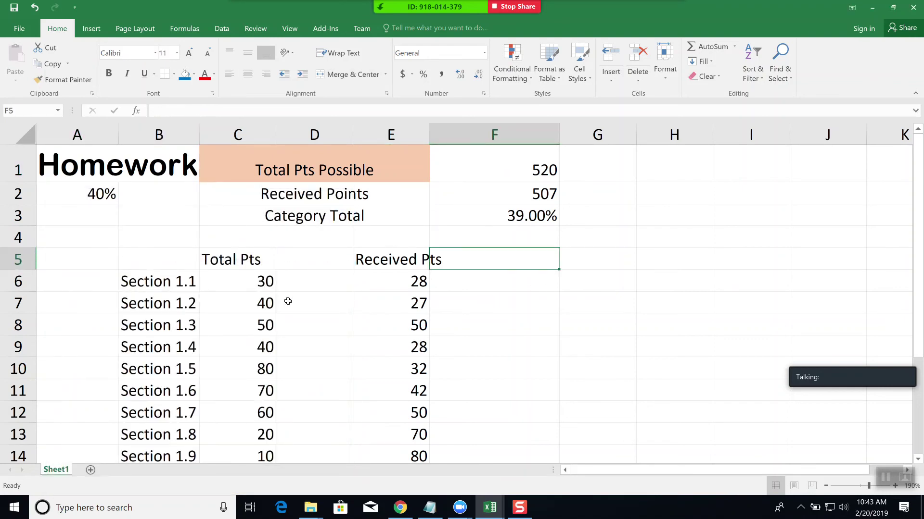
- Change the workbook theme colours to Violet
{"action": "left_click", "coordinate": [140, 28]}
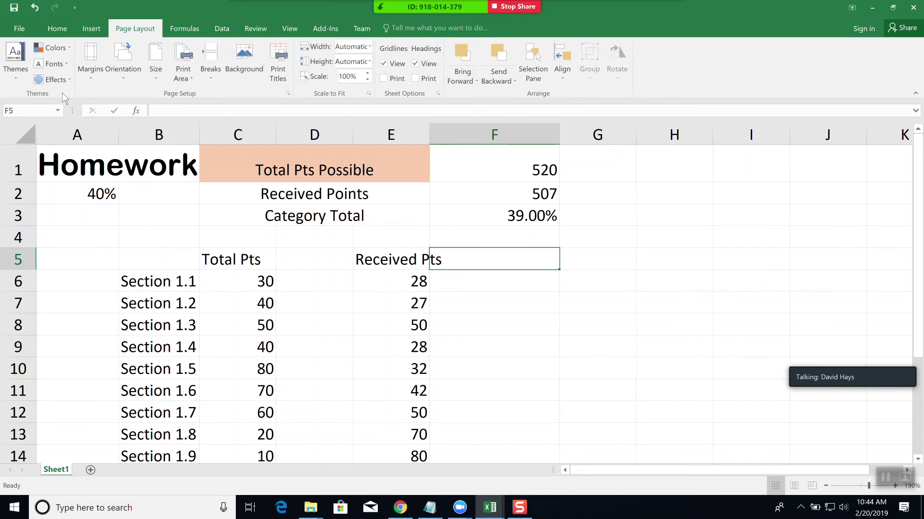
{"action": "left_click", "coordinate": [68, 49]}
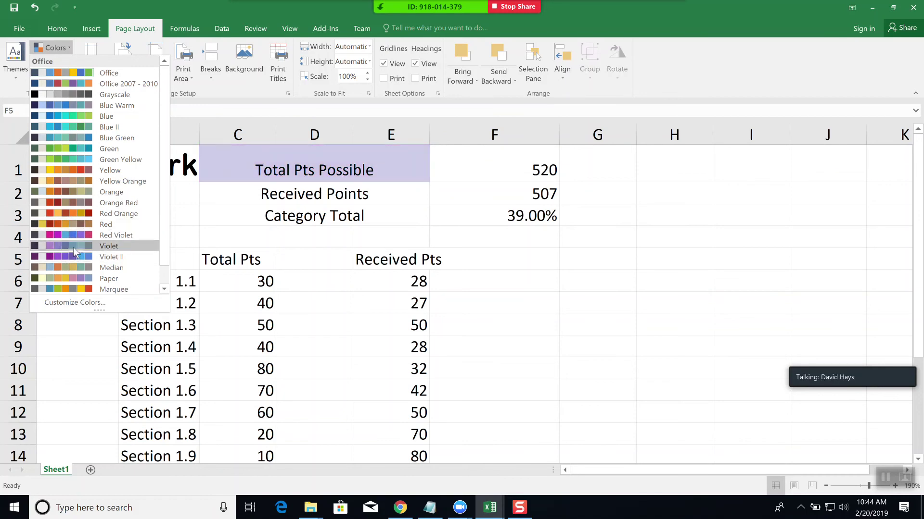
{"action": "left_click", "coordinate": [73, 248]}
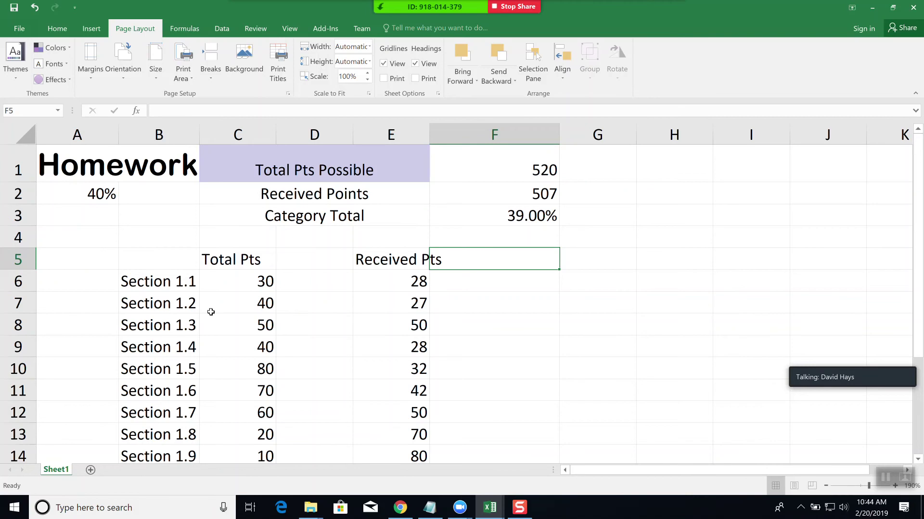
- Look over the Effects and Margins presets without changing either
{"action": "left_click", "coordinate": [71, 79]}
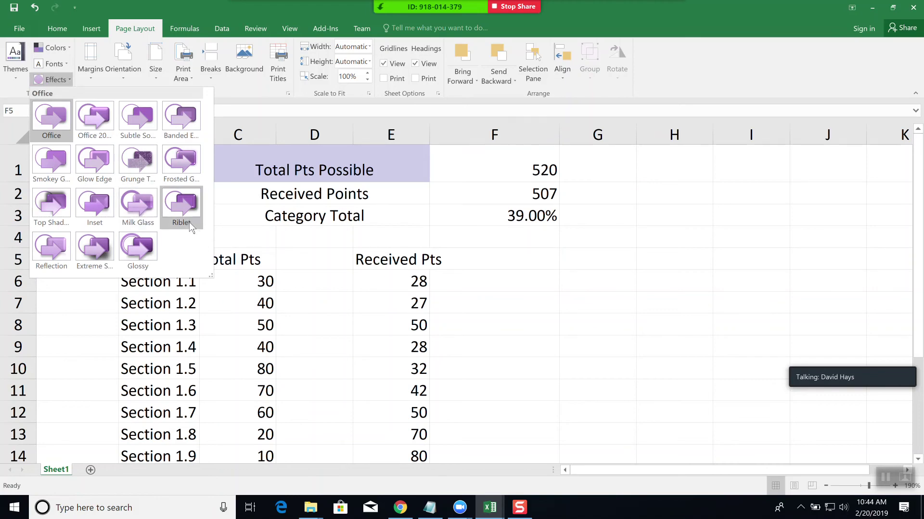
{"action": "left_click", "coordinate": [88, 69]}
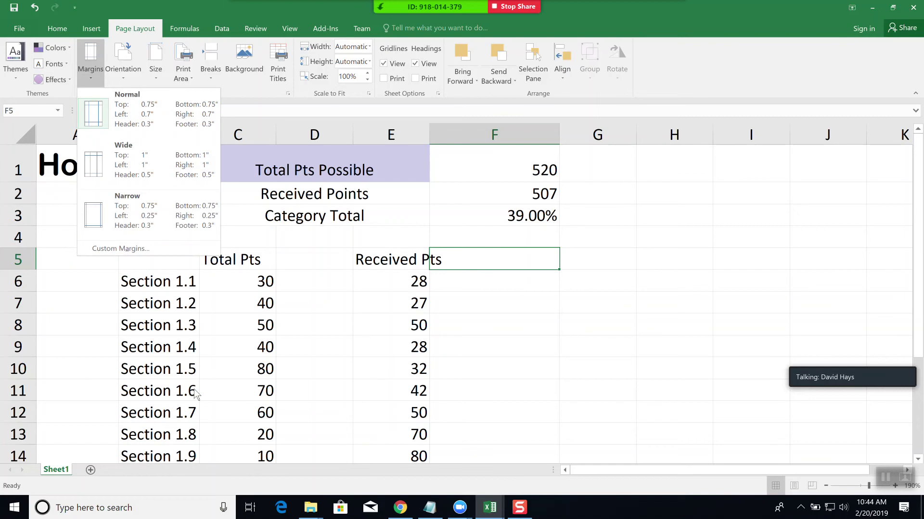
{"action": "left_click", "coordinate": [108, 337]}
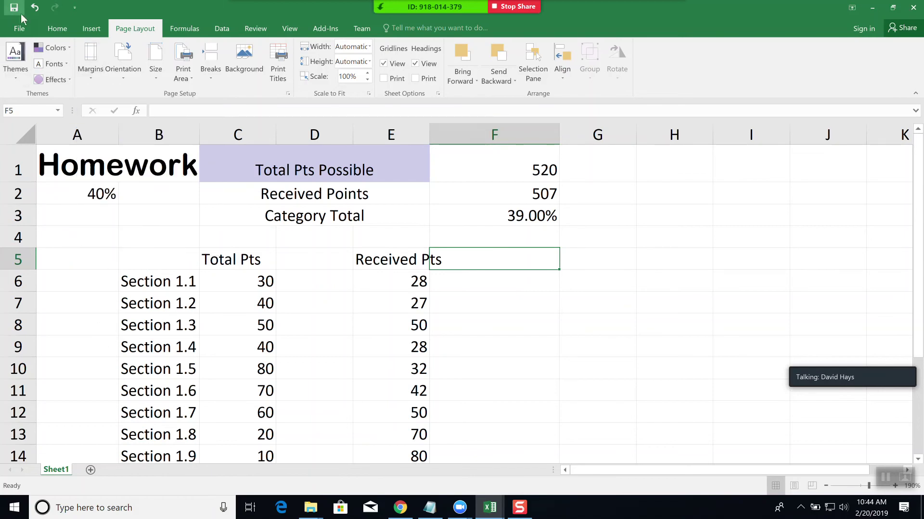
{"action": "left_click", "coordinate": [20, 29]}
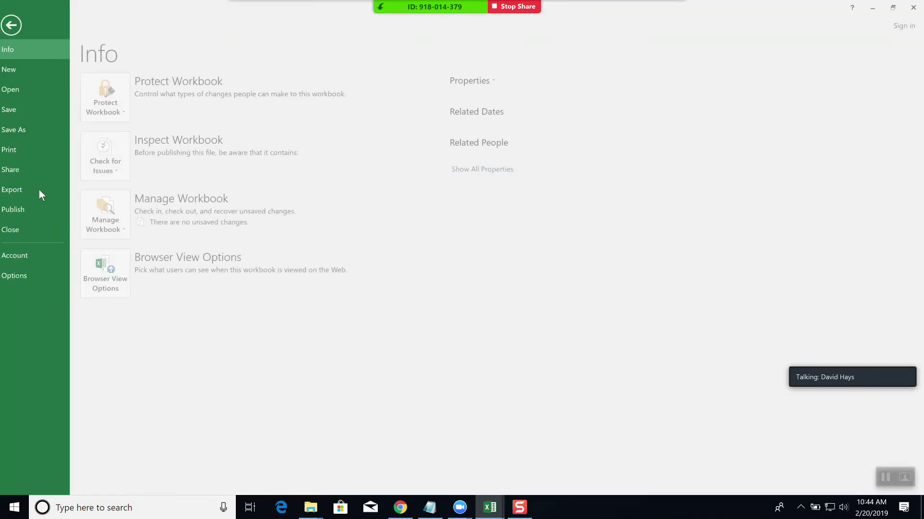
{"action": "left_click", "coordinate": [25, 149]}
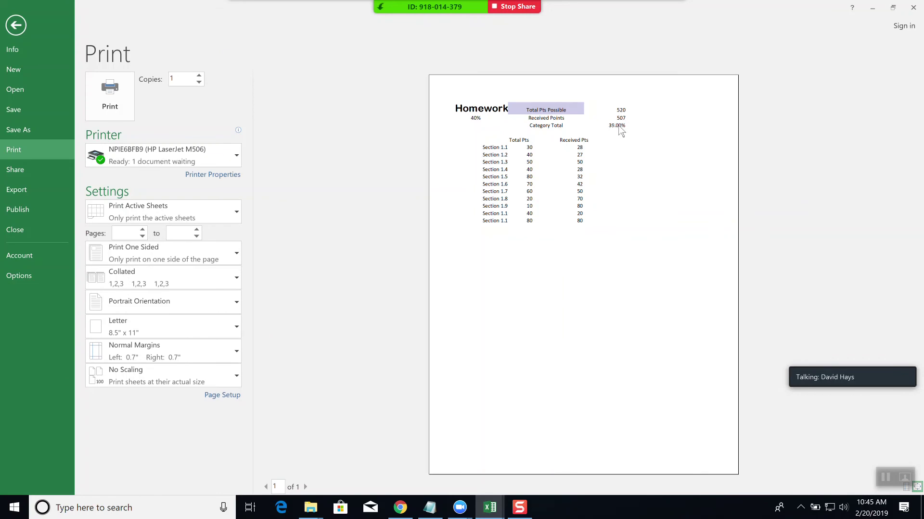
{"action": "left_click", "coordinate": [7, 27]}
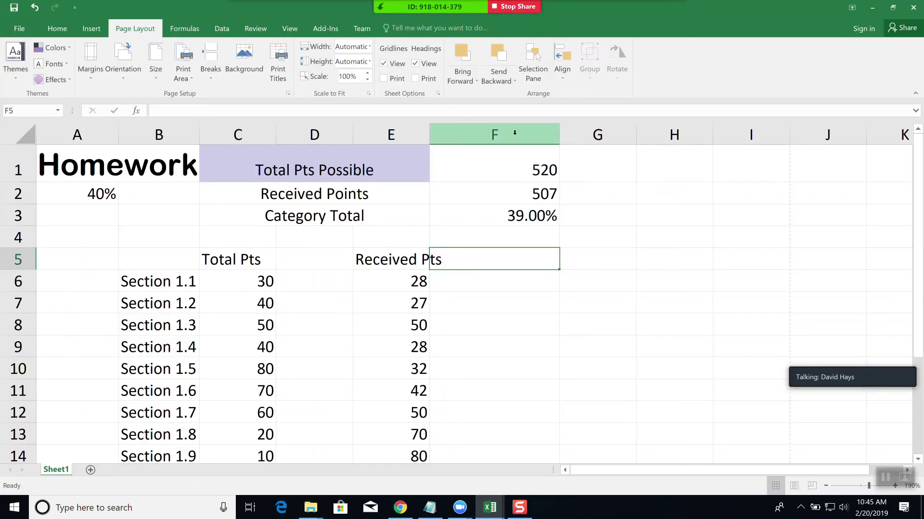
- Insert an entire blank column at F1
{"action": "left_click", "coordinate": [513, 134]}
{"action": "left_click", "coordinate": [489, 164]}
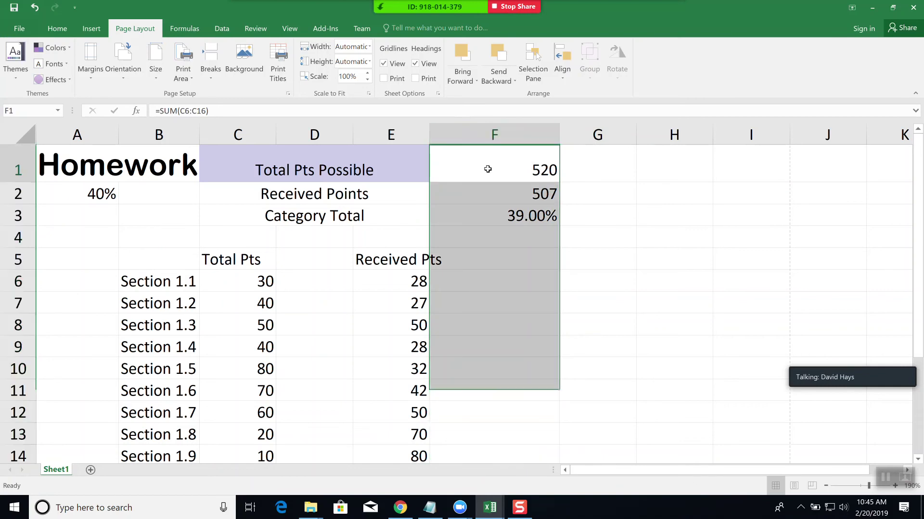
{"action": "right_click", "coordinate": [490, 166]}
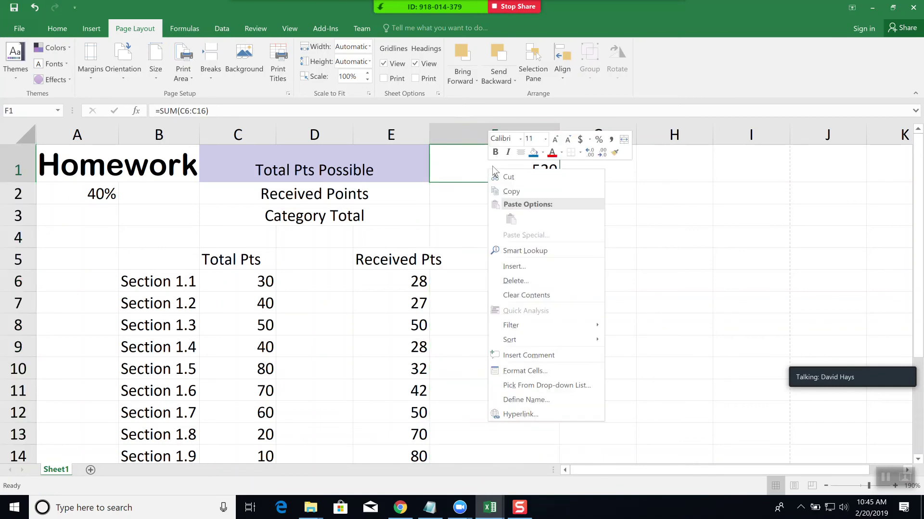
{"action": "left_click", "coordinate": [529, 266]}
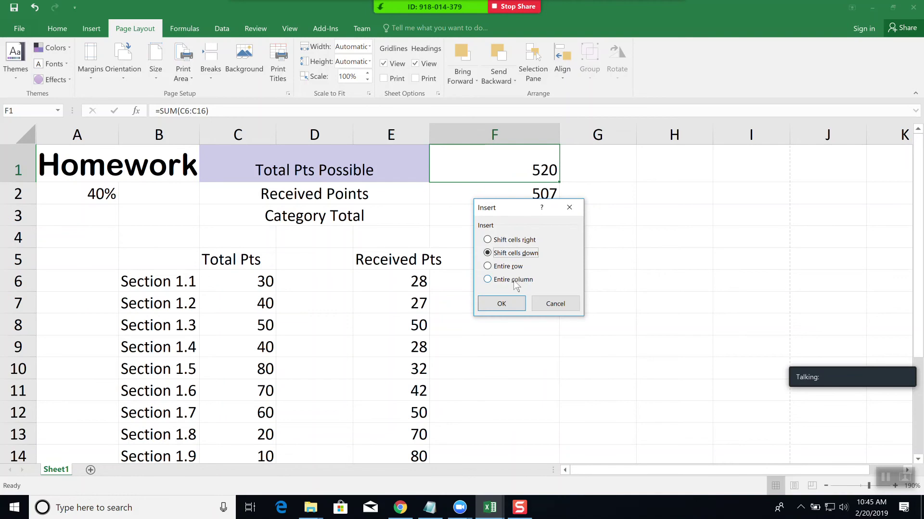
{"action": "left_click", "coordinate": [513, 281]}
{"action": "left_click", "coordinate": [502, 303]}
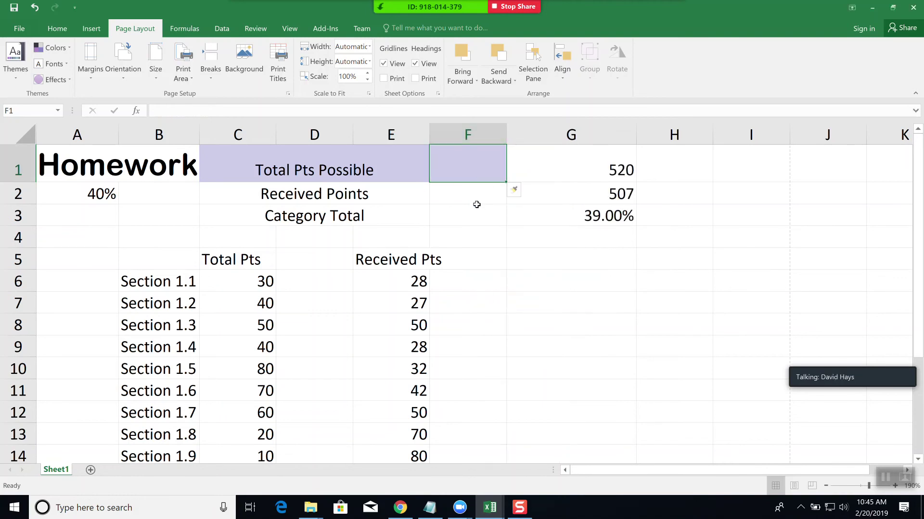
- Insert a second blank column at F3, then widen column F considerably
{"action": "right_click", "coordinate": [477, 206]}
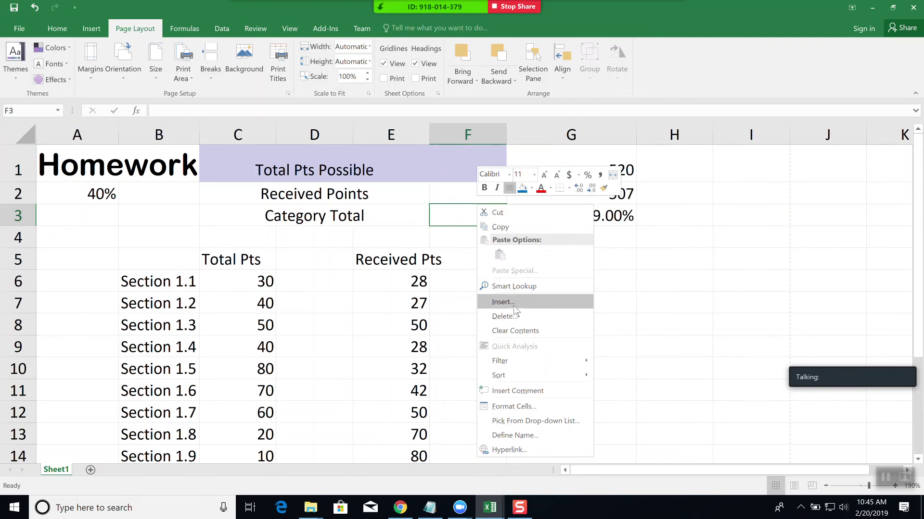
{"action": "left_click", "coordinate": [512, 305]}
{"action": "left_click", "coordinate": [486, 343]}
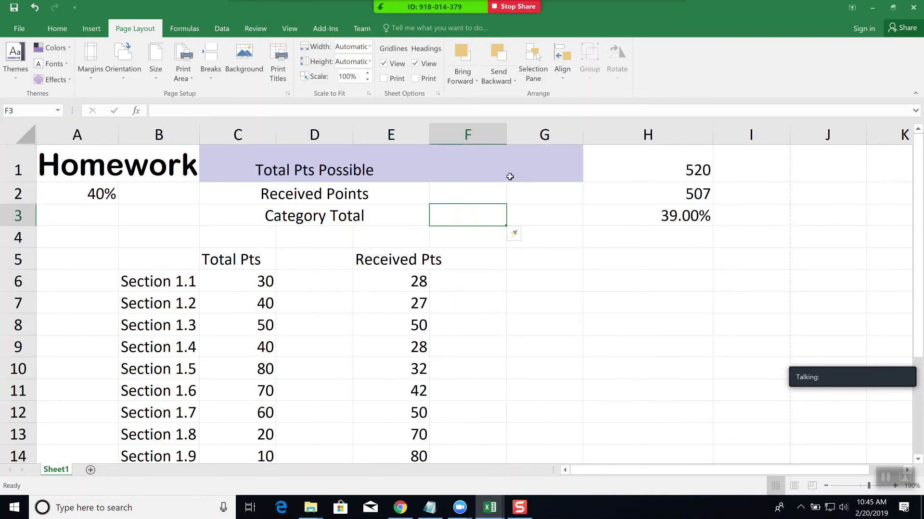
{"action": "left_click_drag", "start_coordinate": [506, 136], "coordinate": [591, 126]}
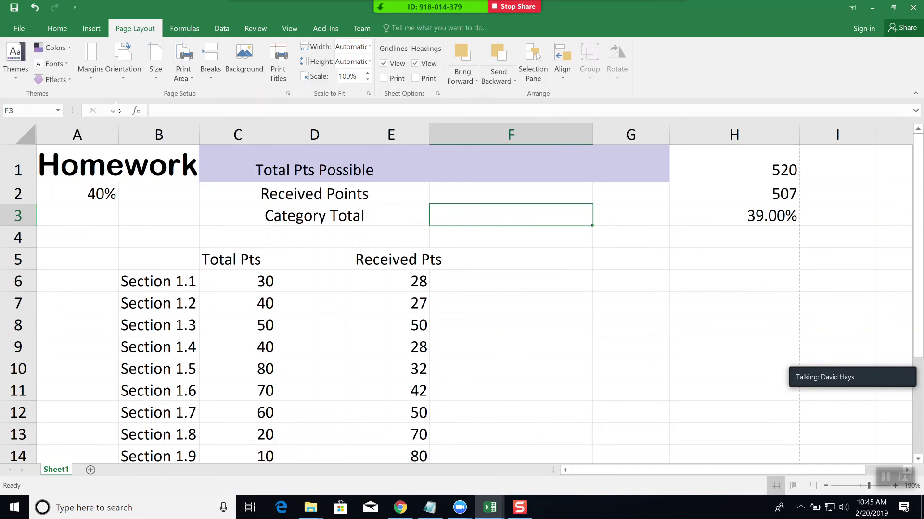
- Check the print preview, then widen column G considerably
{"action": "left_click", "coordinate": [20, 29]}
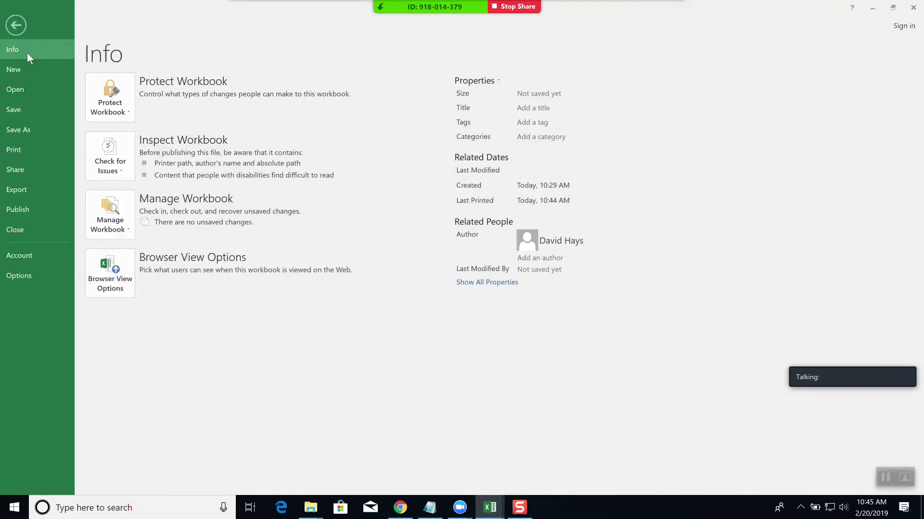
{"action": "left_click", "coordinate": [19, 148]}
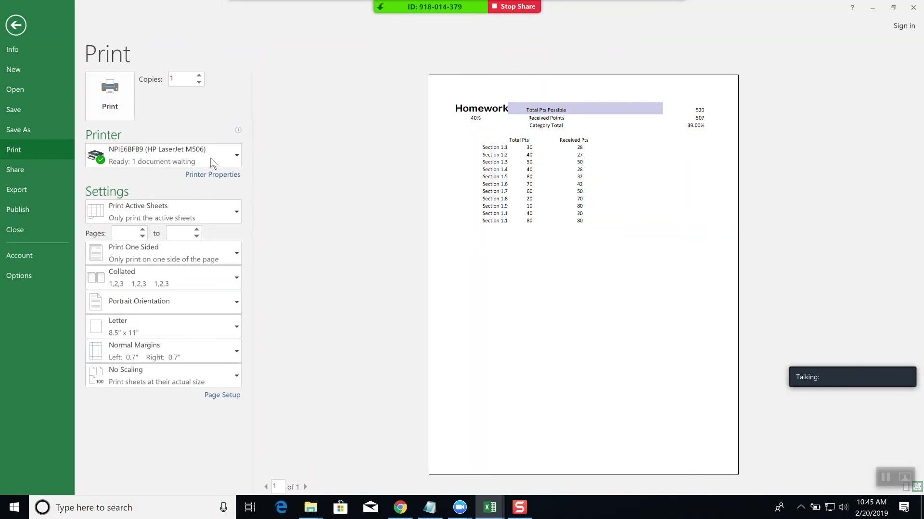
{"action": "left_click", "coordinate": [15, 26]}
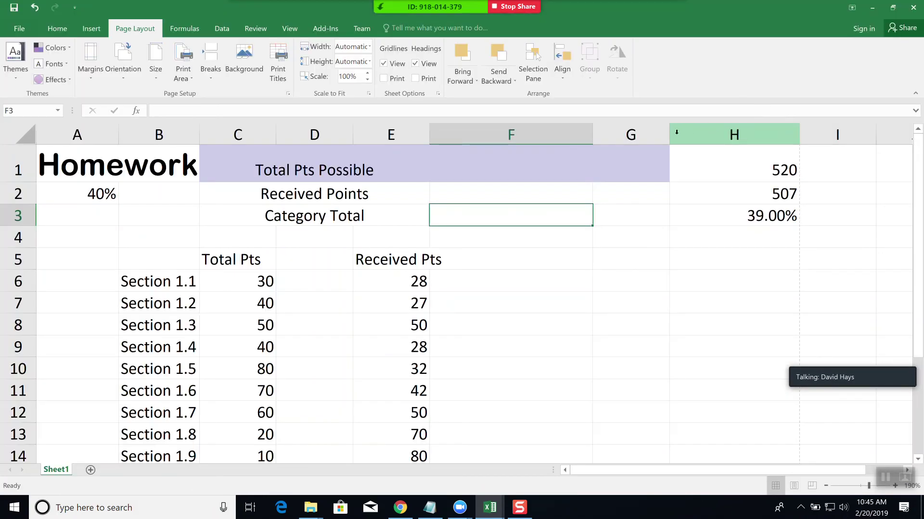
{"action": "left_click_drag", "start_coordinate": [669, 132], "coordinate": [775, 131]}
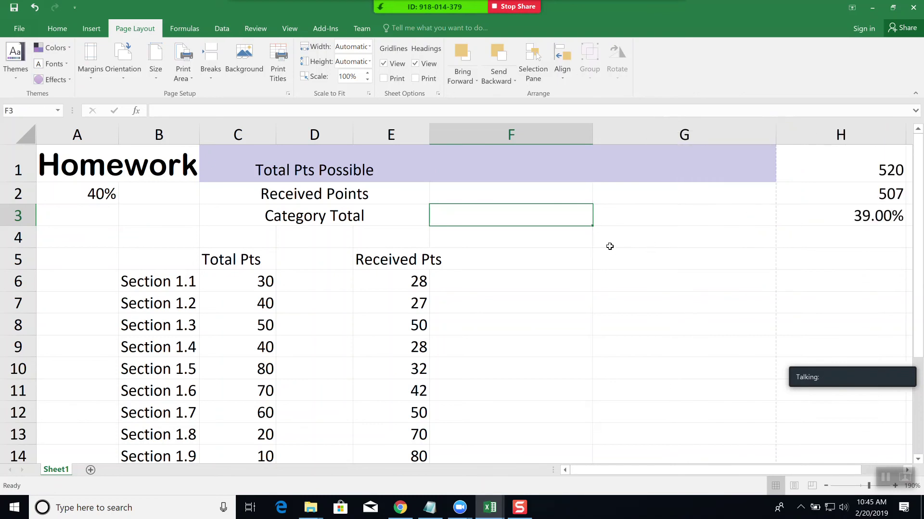
{"action": "left_click", "coordinate": [15, 28]}
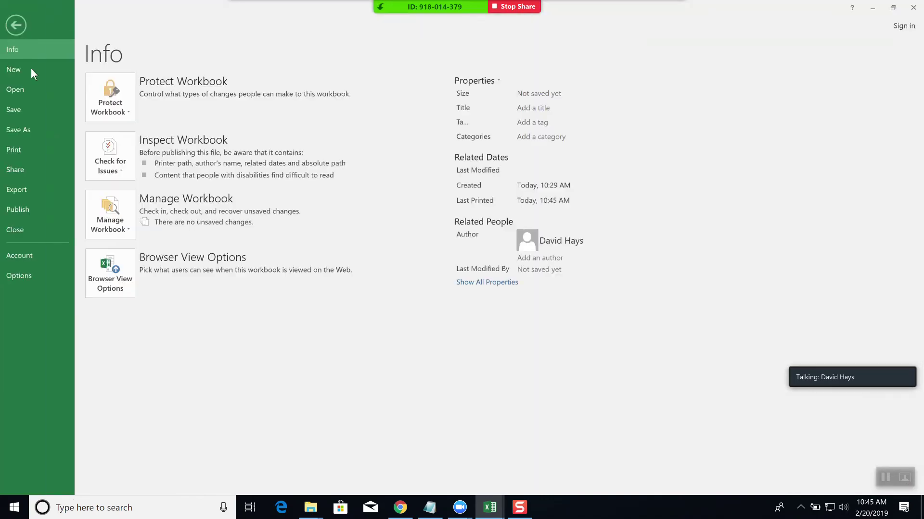
{"action": "left_click", "coordinate": [21, 146]}
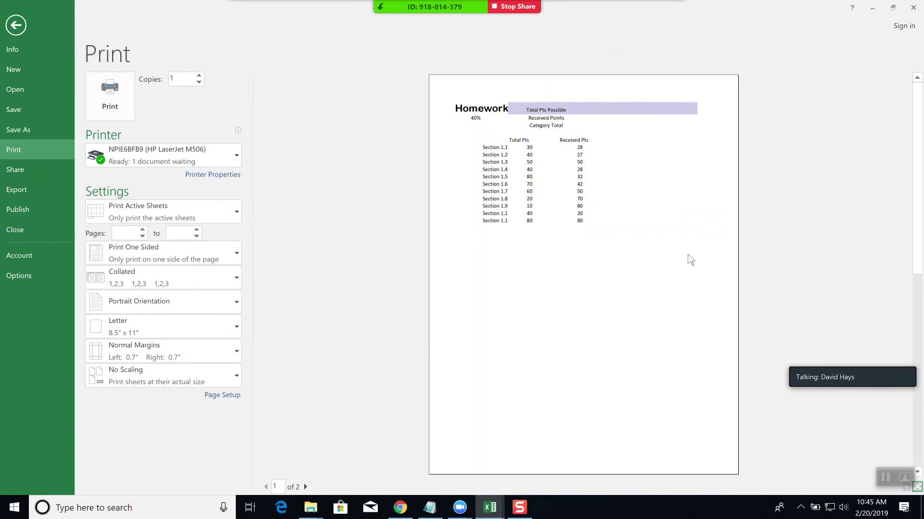
{"action": "left_click", "coordinate": [305, 487]}
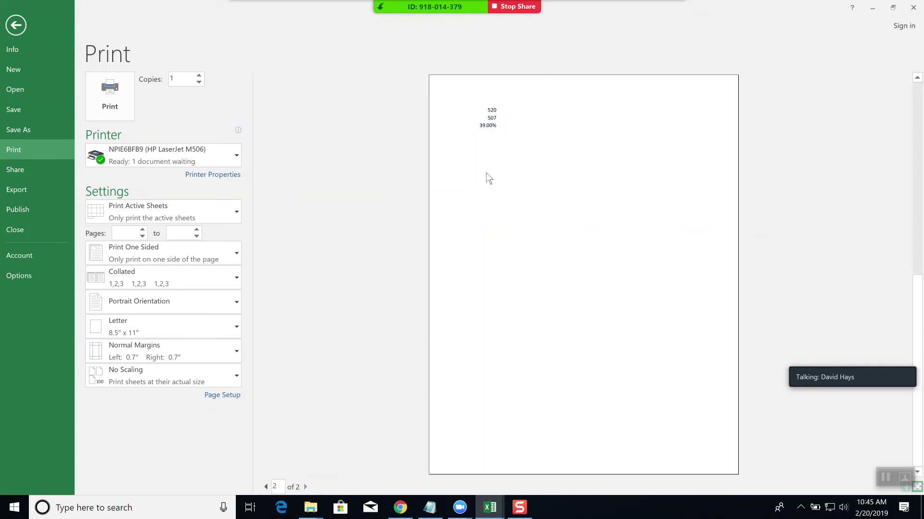
{"action": "left_click", "coordinate": [16, 26]}
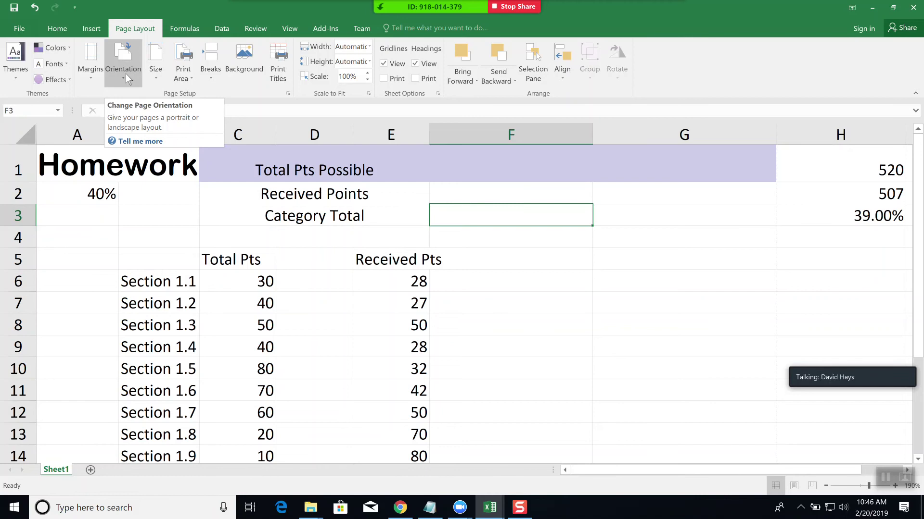
- Set the page orientation to Landscape and confirm it in the print preview
{"action": "left_click", "coordinate": [124, 74]}
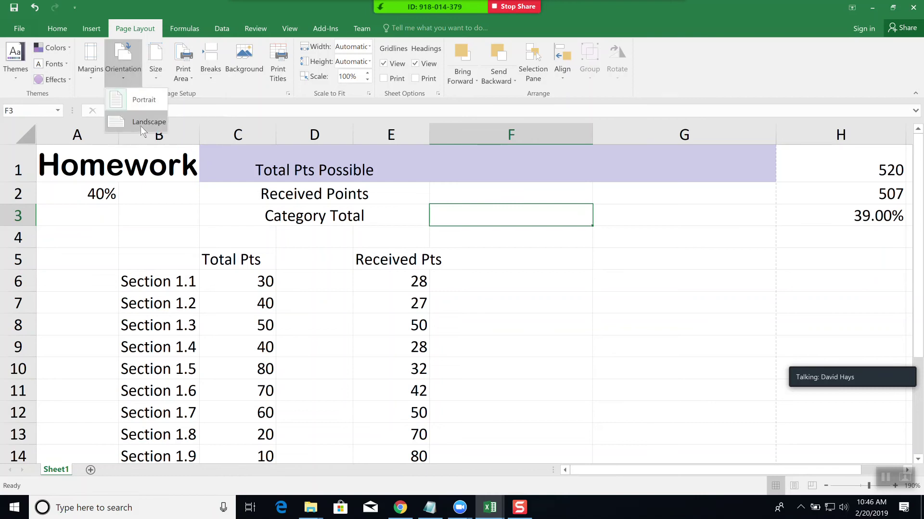
{"action": "left_click", "coordinate": [141, 125]}
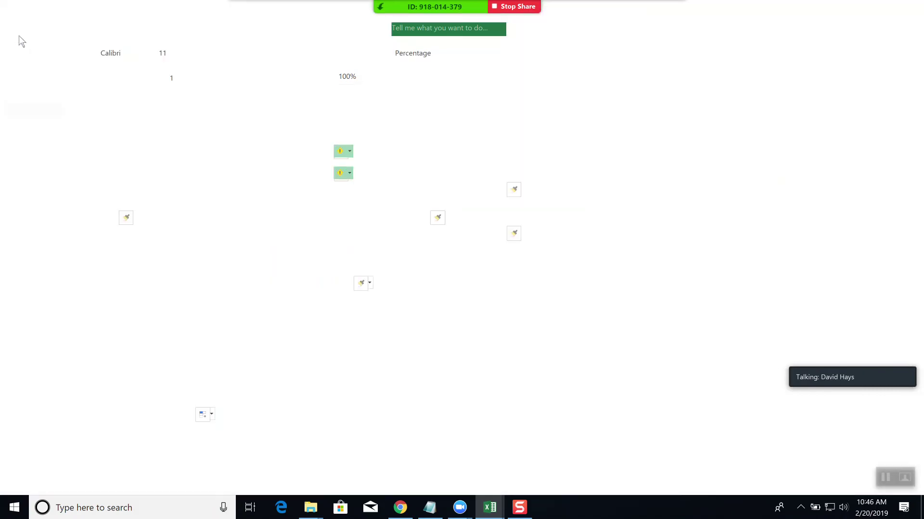
{"action": "left_click", "coordinate": [19, 36]}
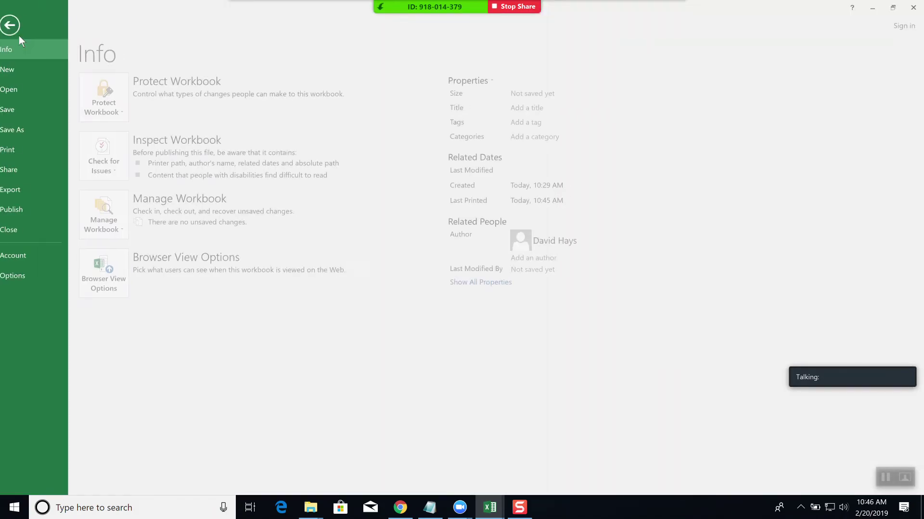
{"action": "left_click", "coordinate": [22, 151]}
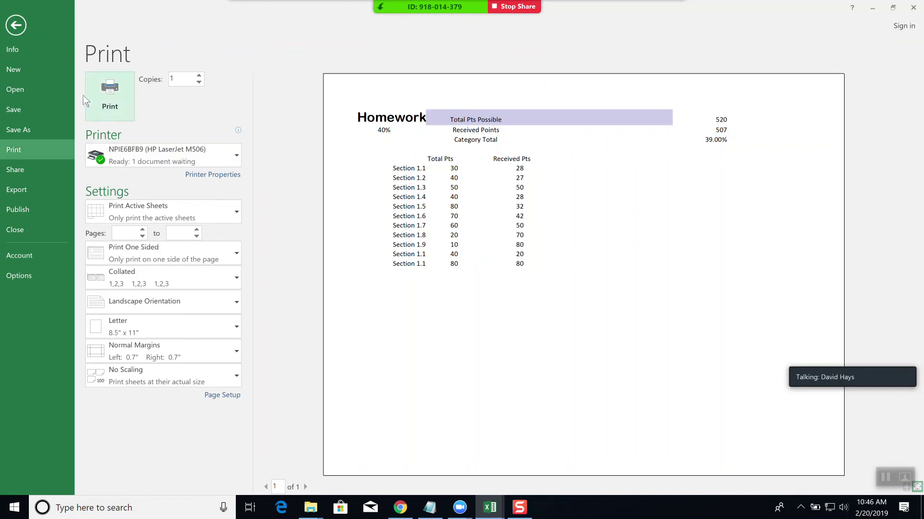
{"action": "left_click", "coordinate": [16, 26]}
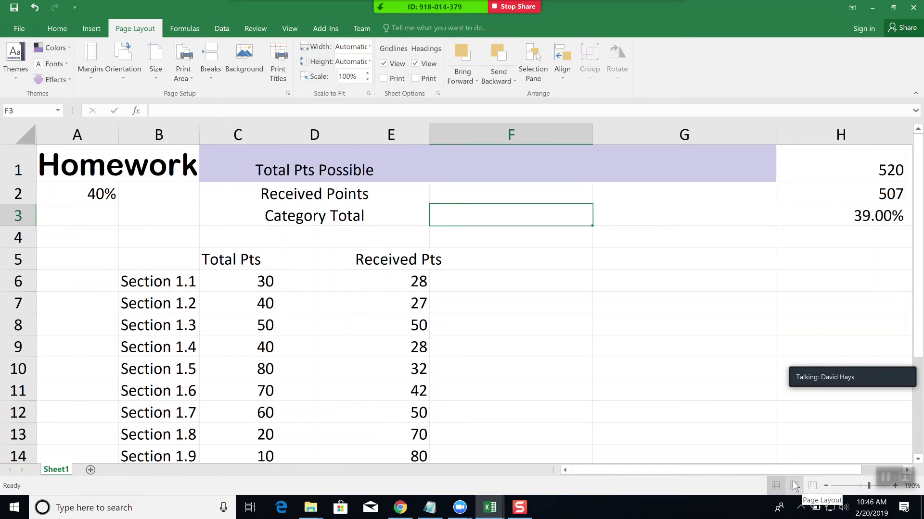
- Switch to Page Layout view, with Portrait orientation and Narrow margins
{"action": "left_click", "coordinate": [794, 486]}
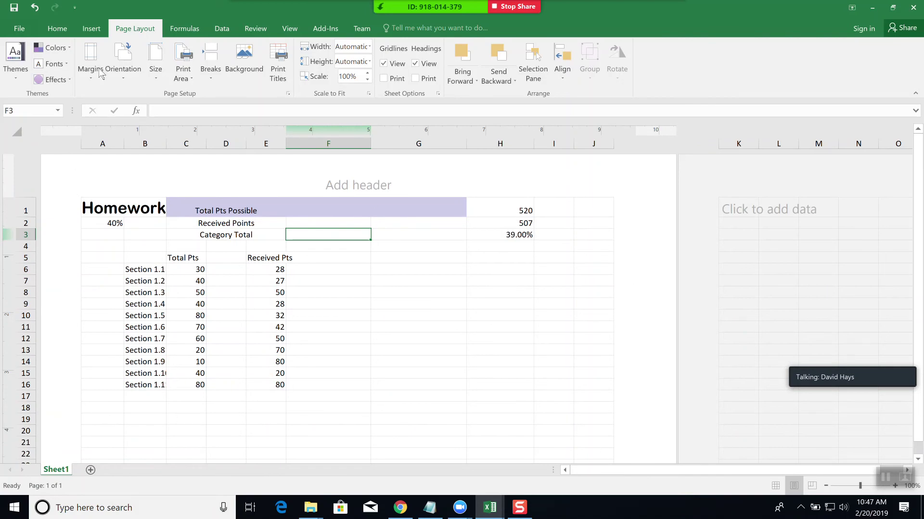
{"action": "left_click", "coordinate": [126, 69]}
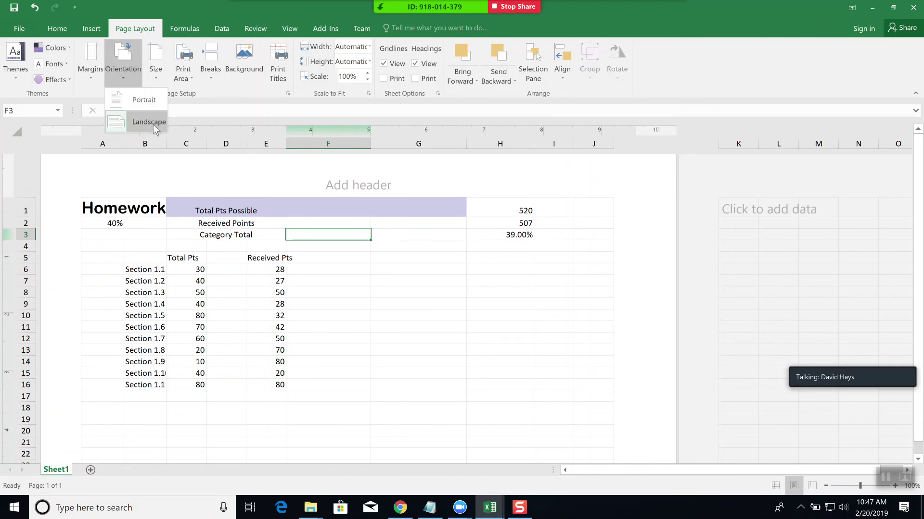
{"action": "left_click", "coordinate": [150, 106]}
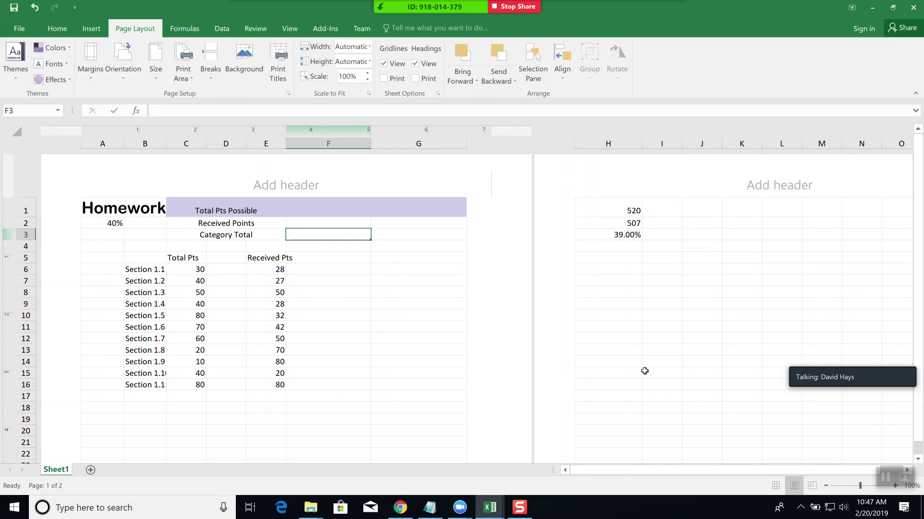
{"action": "left_click", "coordinate": [93, 73]}
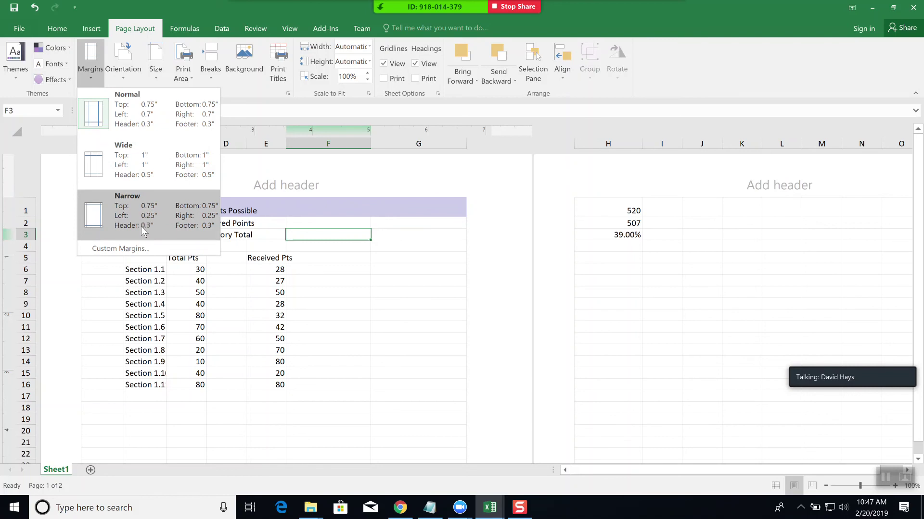
{"action": "left_click", "coordinate": [141, 226]}
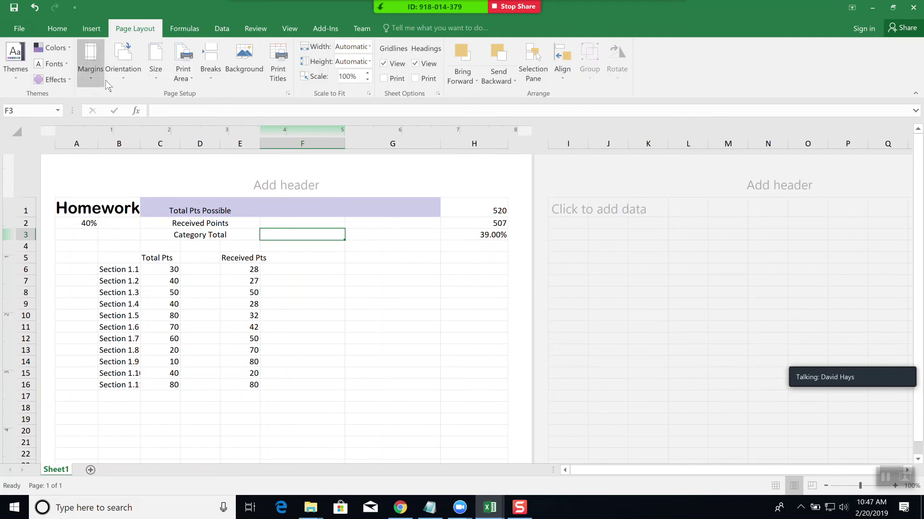
{"action": "left_click", "coordinate": [118, 70]}
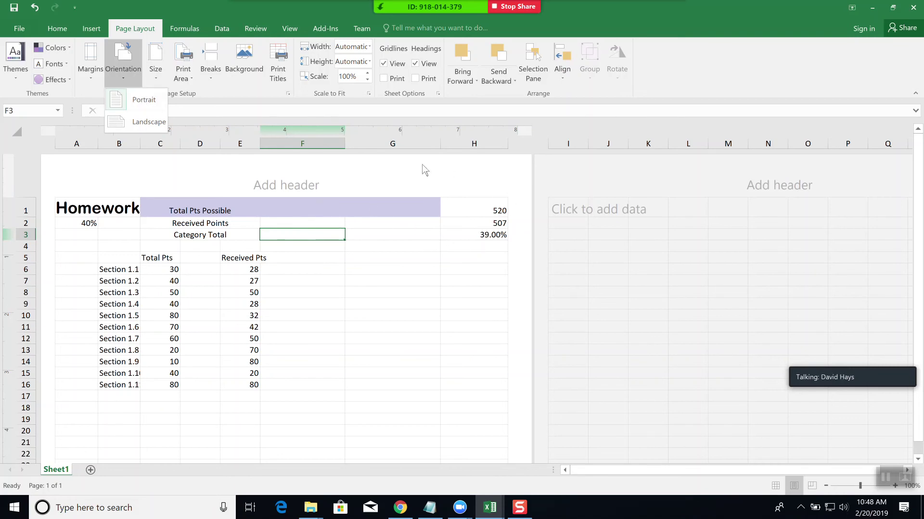
- Narrow column G to about 0.98 inches and select A1
{"action": "left_click", "coordinate": [440, 145]}
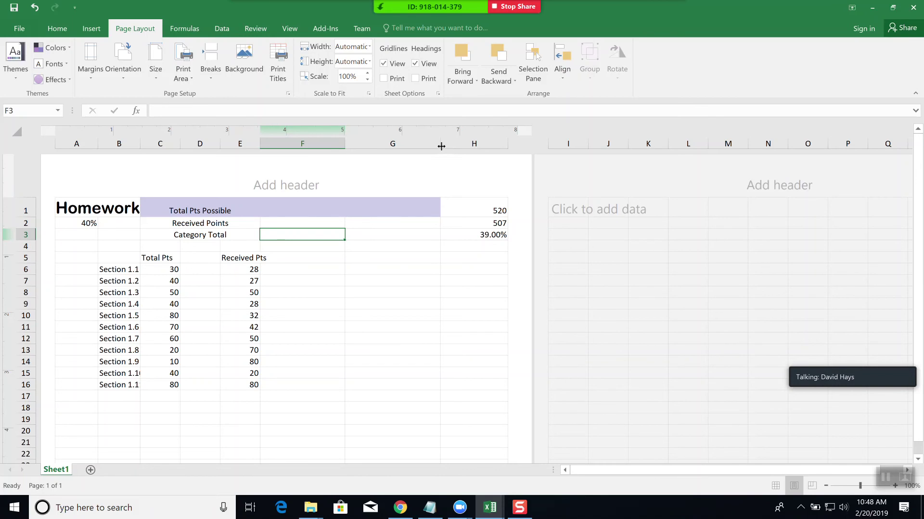
{"action": "left_click_drag", "start_coordinate": [441, 146], "coordinate": [399, 143]}
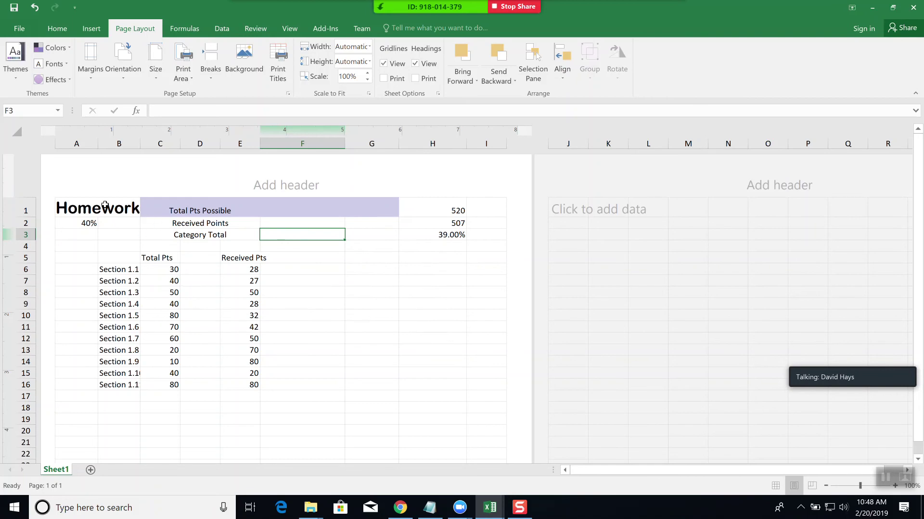
{"action": "left_click", "coordinate": [104, 209]}
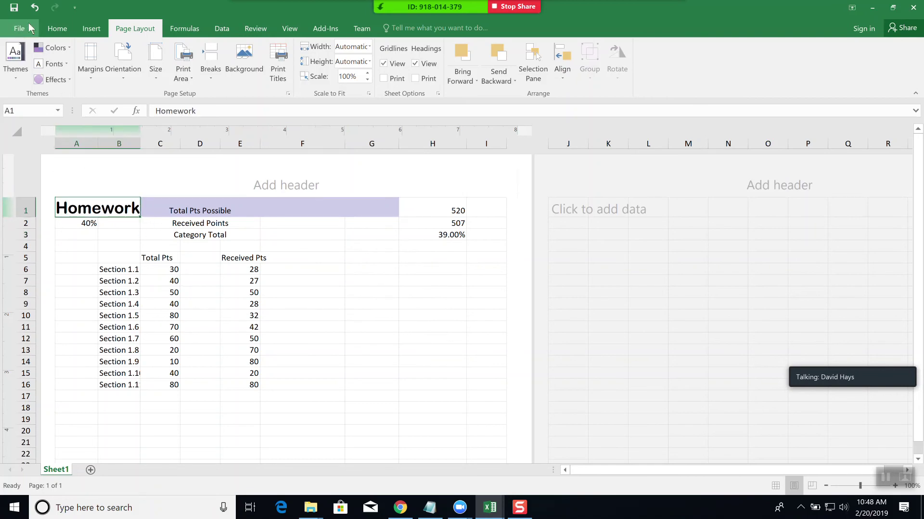
- Change the Homework title in A1 from 20 to 14-point font size
{"action": "left_click", "coordinate": [66, 31]}
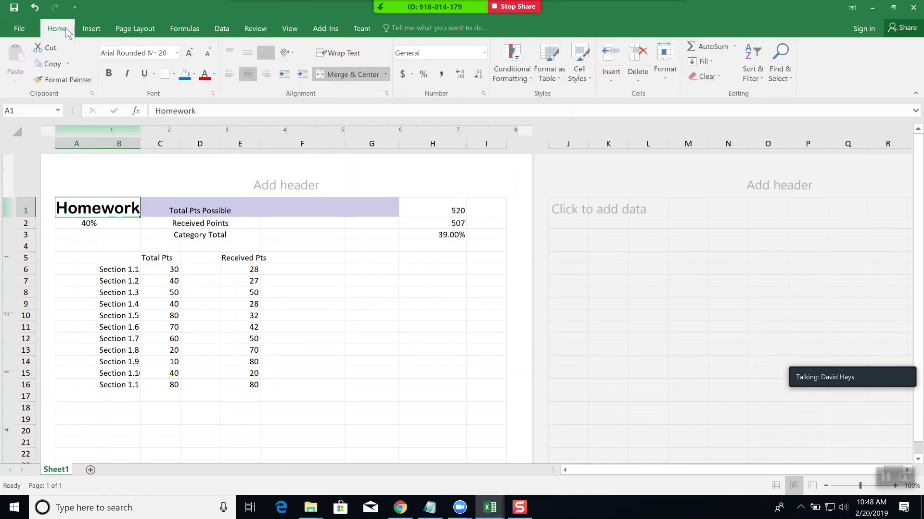
{"action": "left_click", "coordinate": [177, 53]}
{"action": "left_click", "coordinate": [163, 120]}
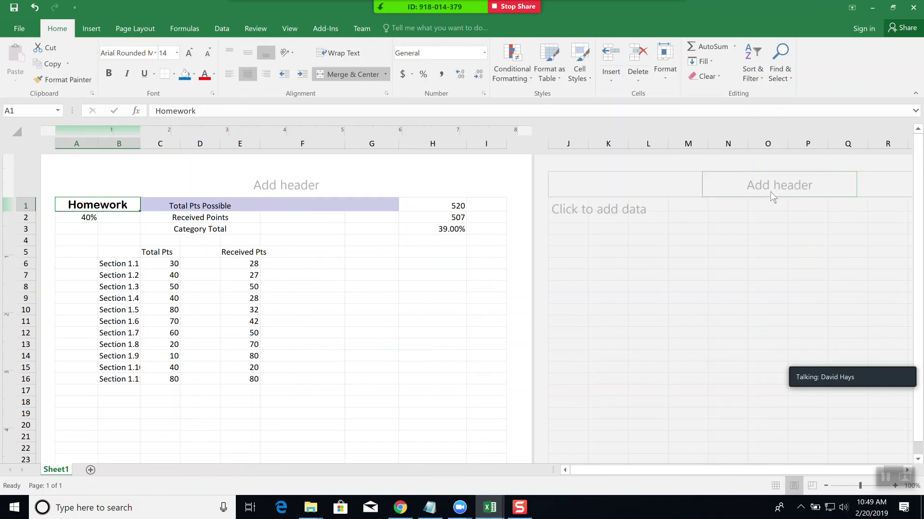
- Type 'My Grade Summary' into the centre page header and select all of it
{"action": "left_click", "coordinate": [276, 184]}
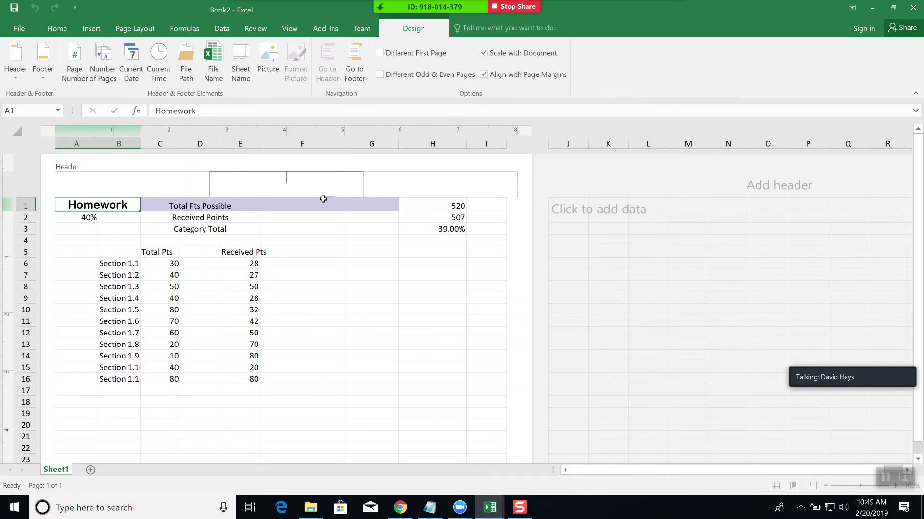
{"action": "type", "text": "My Grade Summary"}
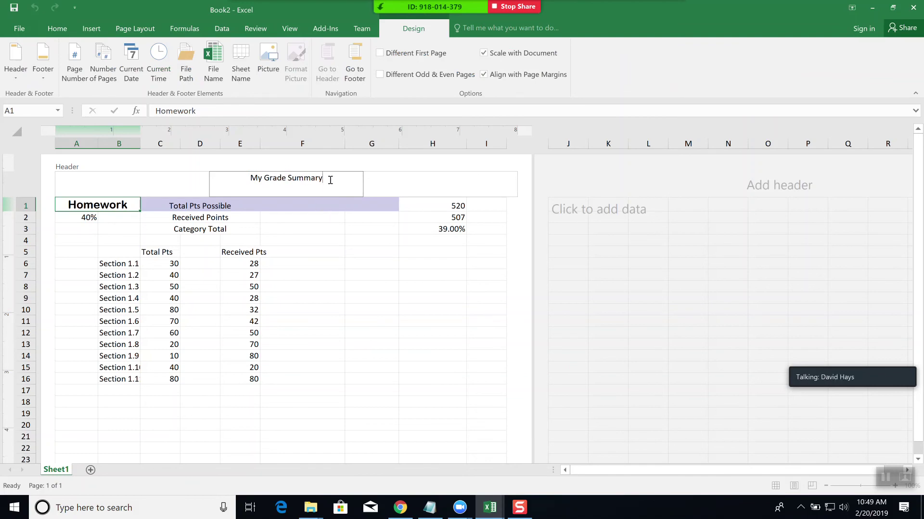
{"action": "left_click_drag", "start_coordinate": [327, 177], "coordinate": [250, 179]}
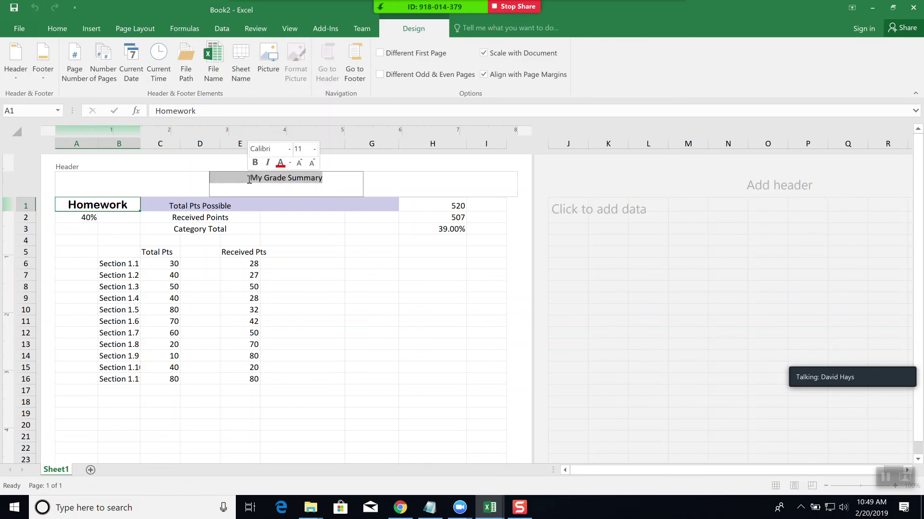
{"action": "left_click", "coordinate": [326, 180]}
{"action": "double_click", "coordinate": [289, 178]}
{"action": "left_click", "coordinate": [288, 178]}
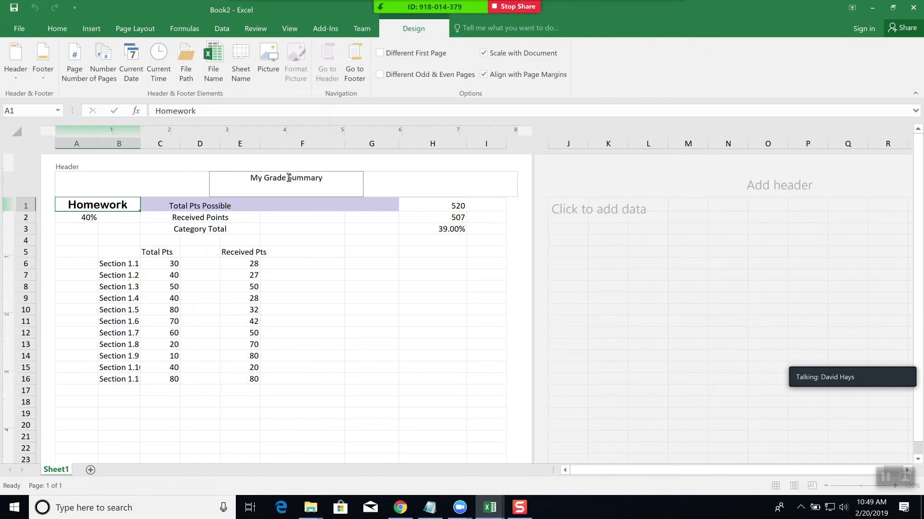
{"action": "double_click", "coordinate": [276, 177]}
{"action": "double_click", "coordinate": [275, 177]}
{"action": "left_click", "coordinate": [275, 177]}
{"action": "double_click", "coordinate": [334, 176]}
{"action": "left_click", "coordinate": [334, 176]}
{"action": "double_click", "coordinate": [334, 176]}
{"action": "left_click", "coordinate": [334, 176]}
{"action": "double_click", "coordinate": [332, 175]}
{"action": "left_click", "coordinate": [328, 175]}
{"action": "left_click_drag", "start_coordinate": [328, 177], "coordinate": [221, 179]}
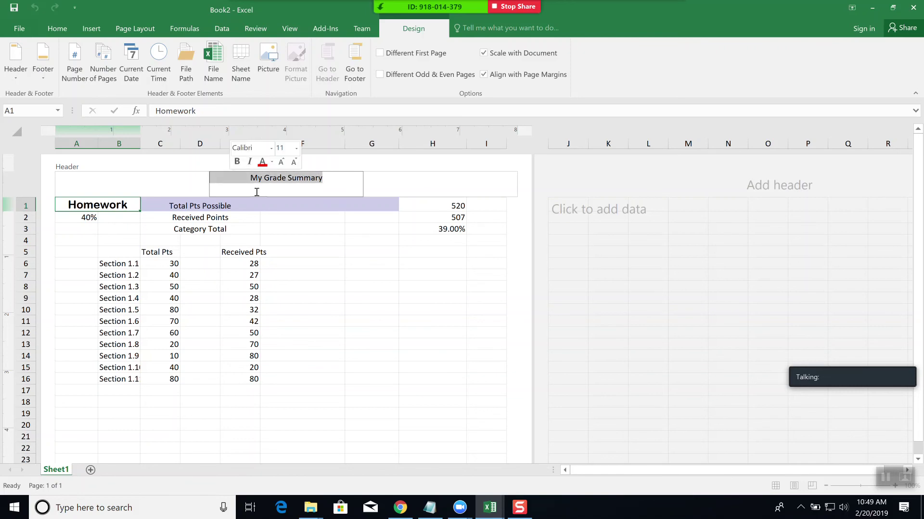
- Make the 'My Grade Summary' header 14 point, bold and underlined
{"action": "left_click", "coordinate": [60, 29]}
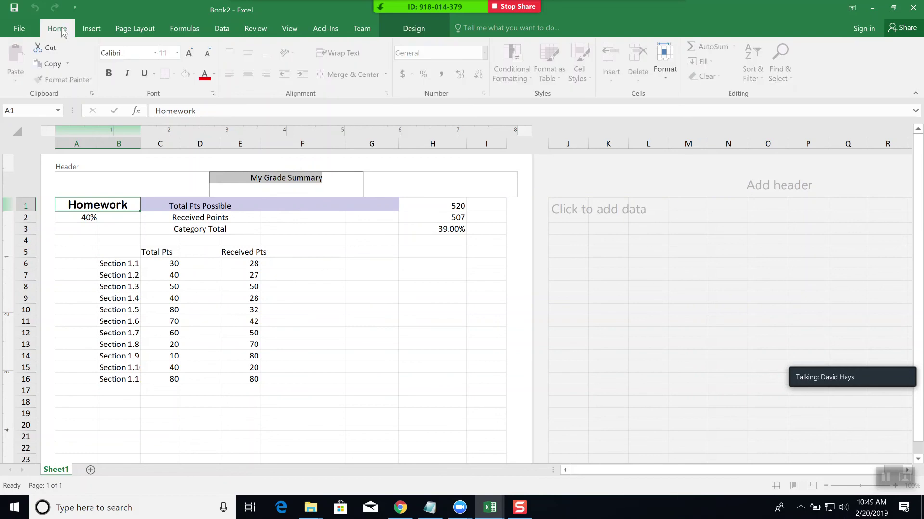
{"action": "left_click", "coordinate": [177, 53]}
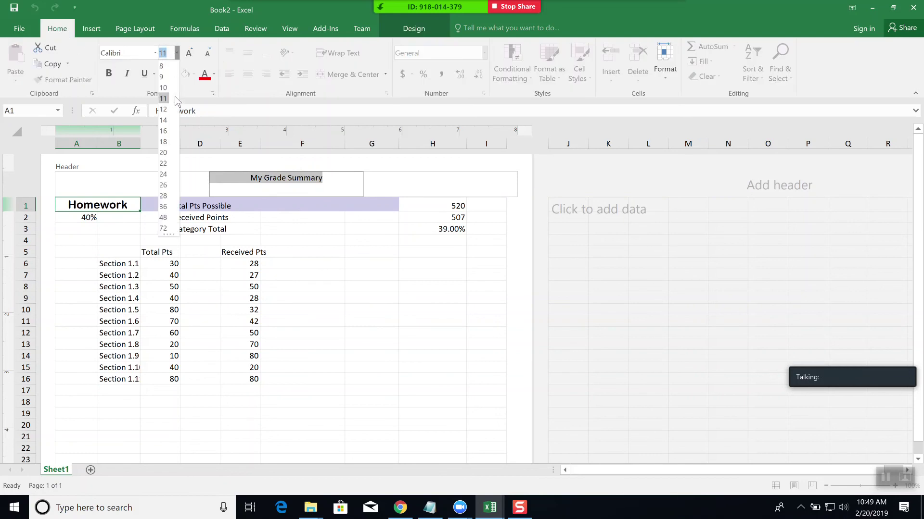
{"action": "left_click", "coordinate": [168, 123]}
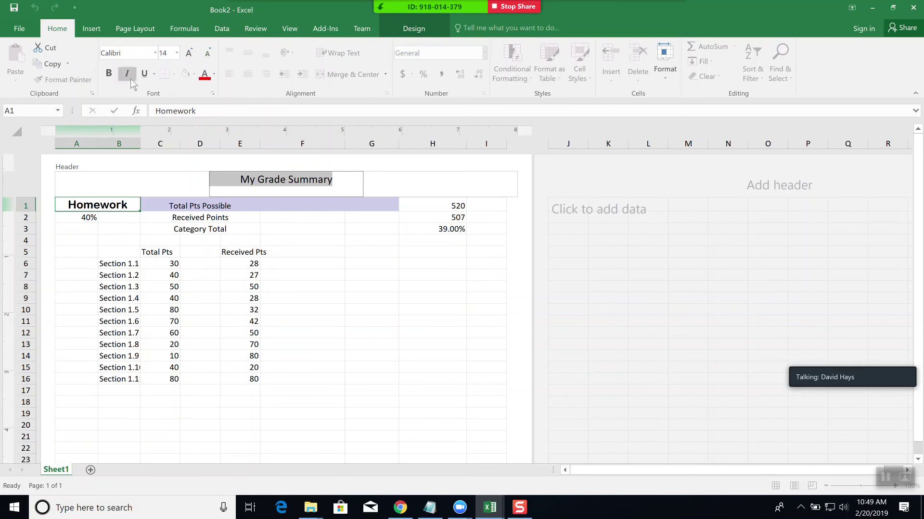
{"action": "left_click", "coordinate": [108, 73]}
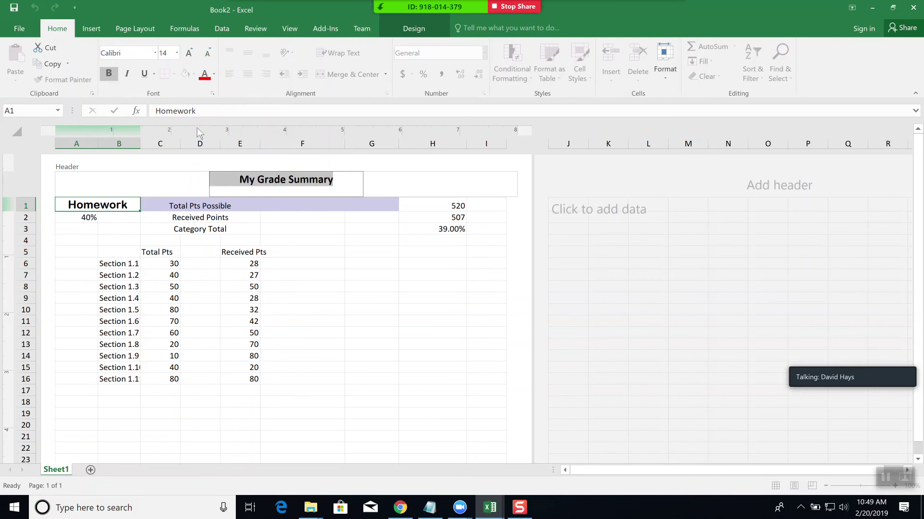
{"action": "left_click", "coordinate": [146, 77]}
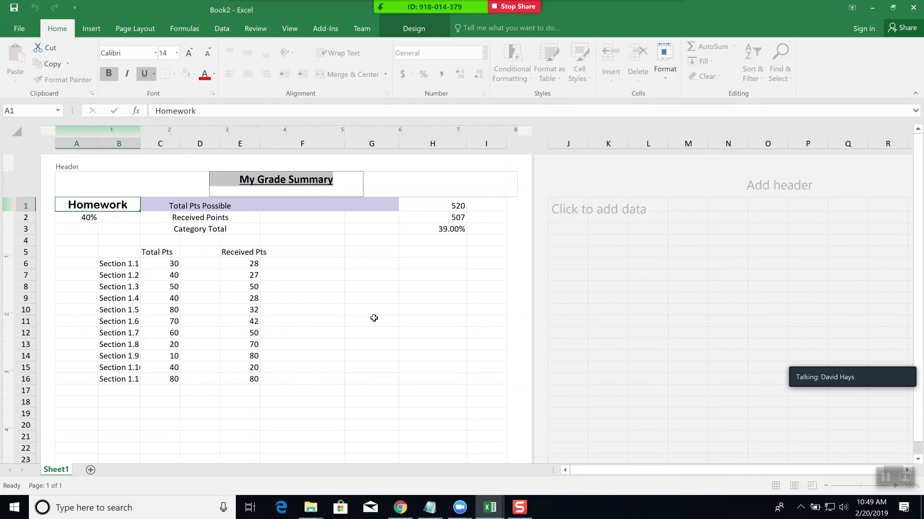
{"action": "left_click", "coordinate": [372, 319]}
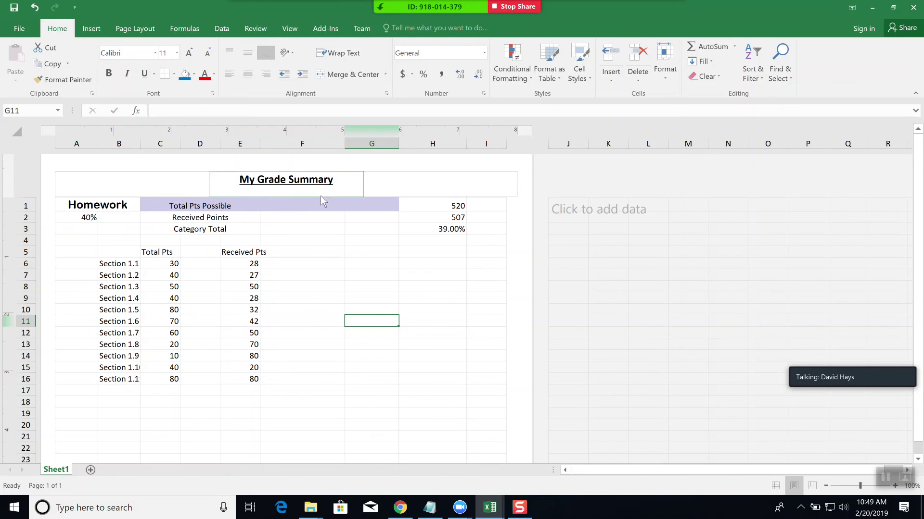
- Scroll through the sheet and bring up the Page Layout settings
{"action": "scroll", "coordinate": [365, 322], "scroll_direction": "down", "scroll_amount": 2}
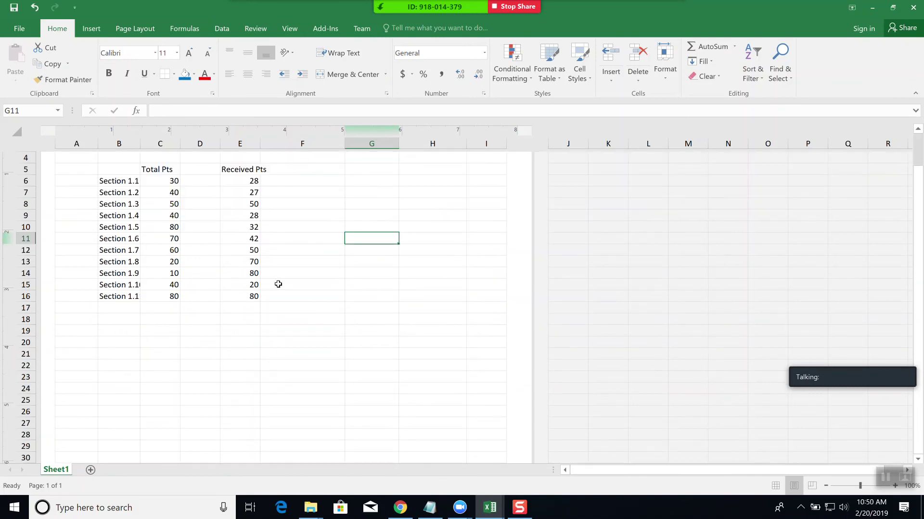
{"action": "scroll", "coordinate": [295, 279], "scroll_direction": "down", "scroll_amount": 1}
{"action": "scroll", "coordinate": [298, 278], "scroll_direction": "down", "scroll_amount": 2}
{"action": "scroll", "coordinate": [298, 279], "scroll_direction": "up", "scroll_amount": 5}
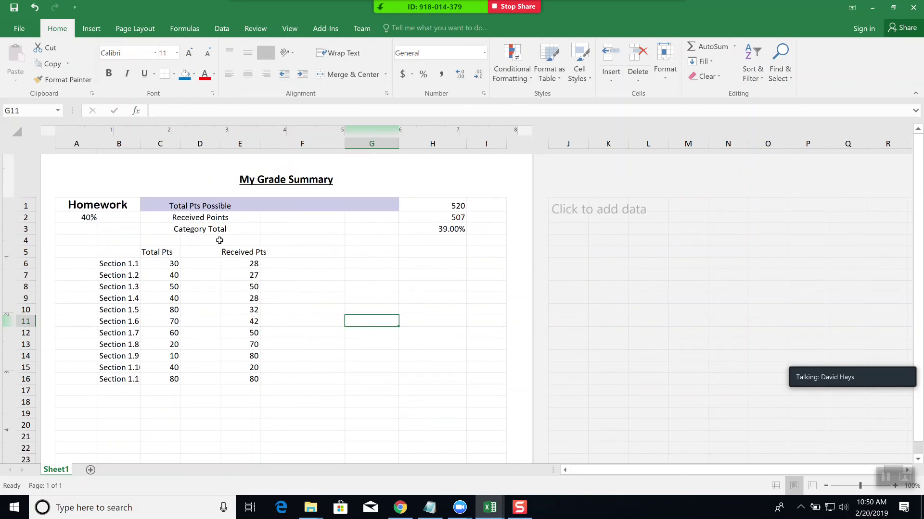
{"action": "left_click", "coordinate": [126, 29]}
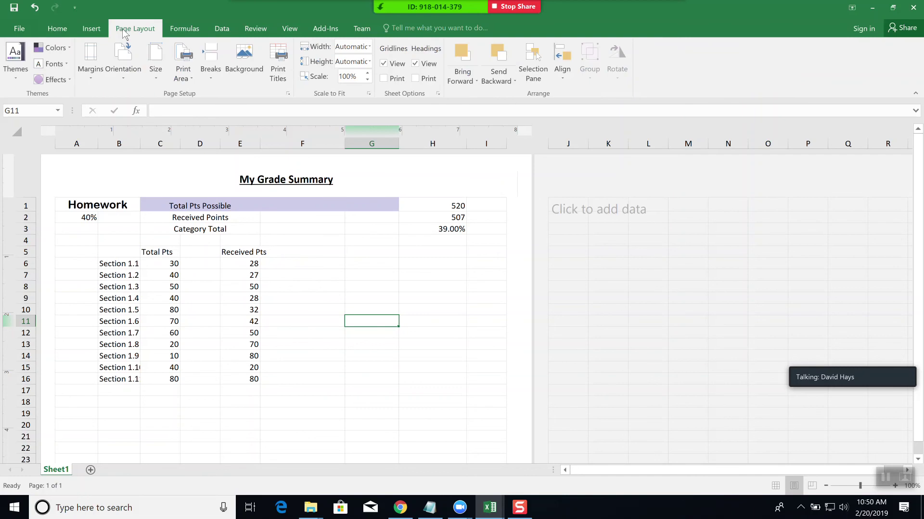
{"action": "left_click", "coordinate": [156, 85]}
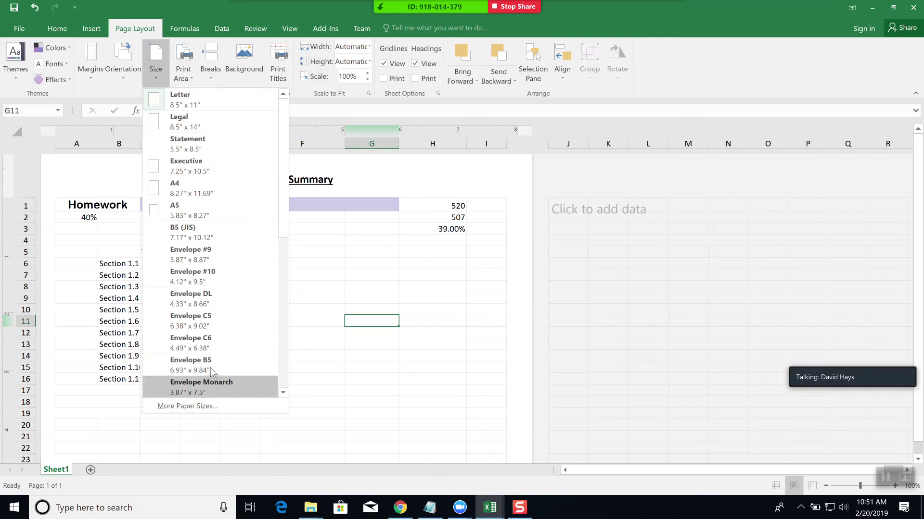
{"action": "left_click", "coordinate": [413, 314]}
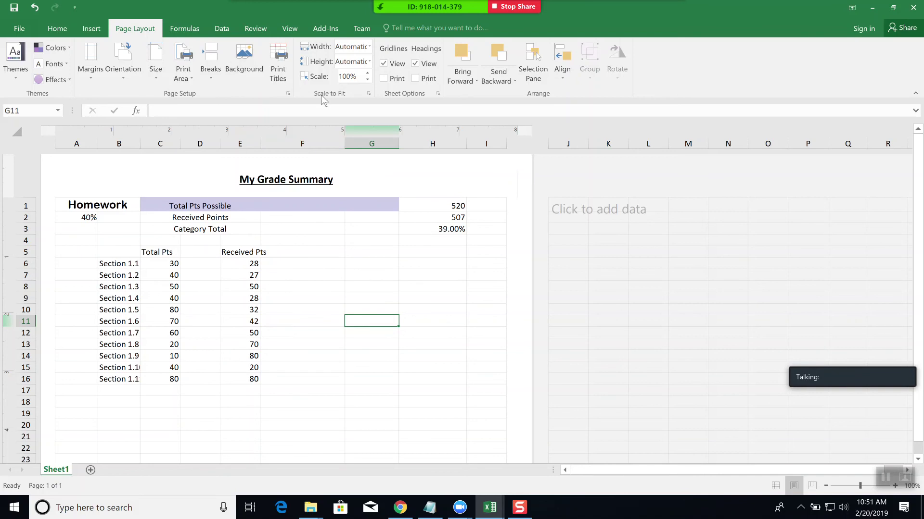
{"action": "left_click", "coordinate": [368, 80]}
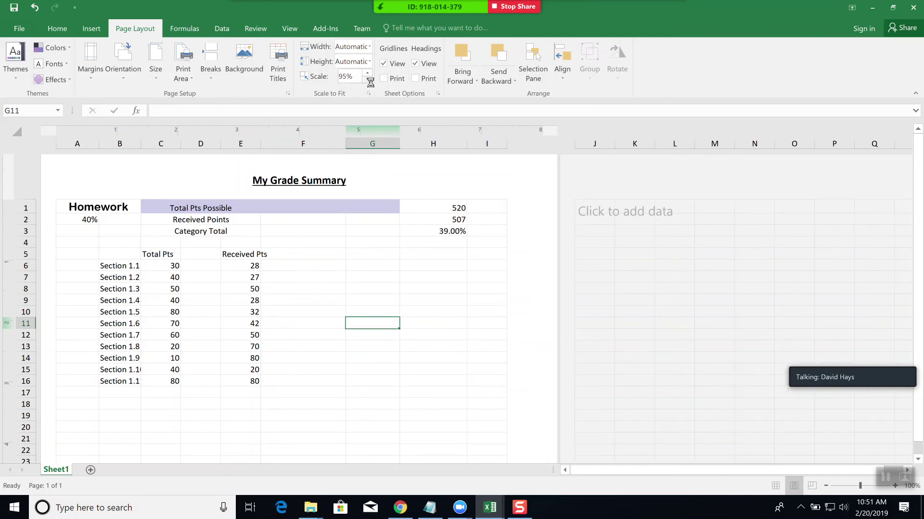
{"action": "left_click", "coordinate": [368, 81]}
{"action": "left_click", "coordinate": [369, 81]}
{"action": "left_click", "coordinate": [369, 79]}
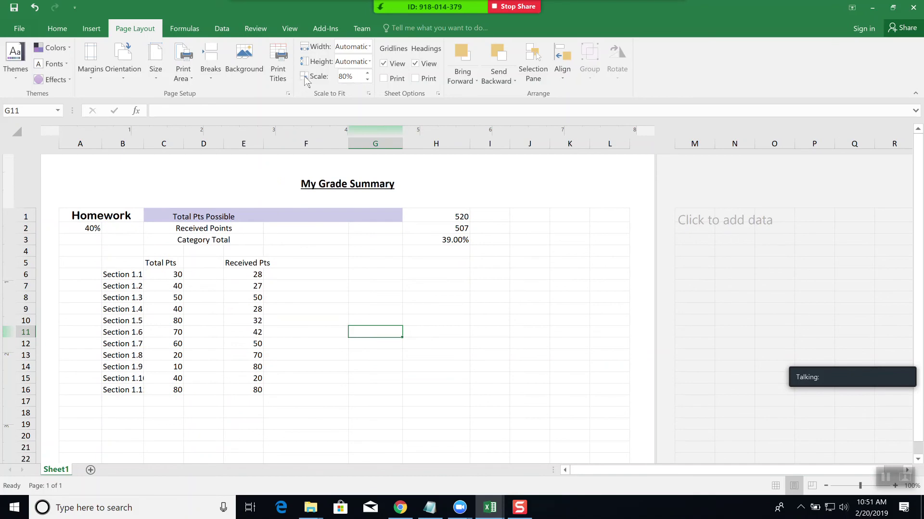
{"action": "left_click", "coordinate": [367, 72]}
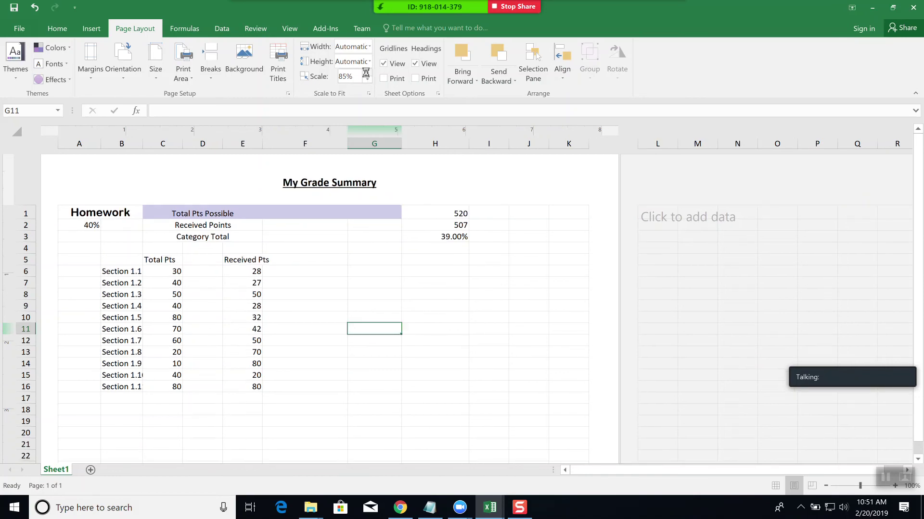
{"action": "left_click", "coordinate": [366, 72]}
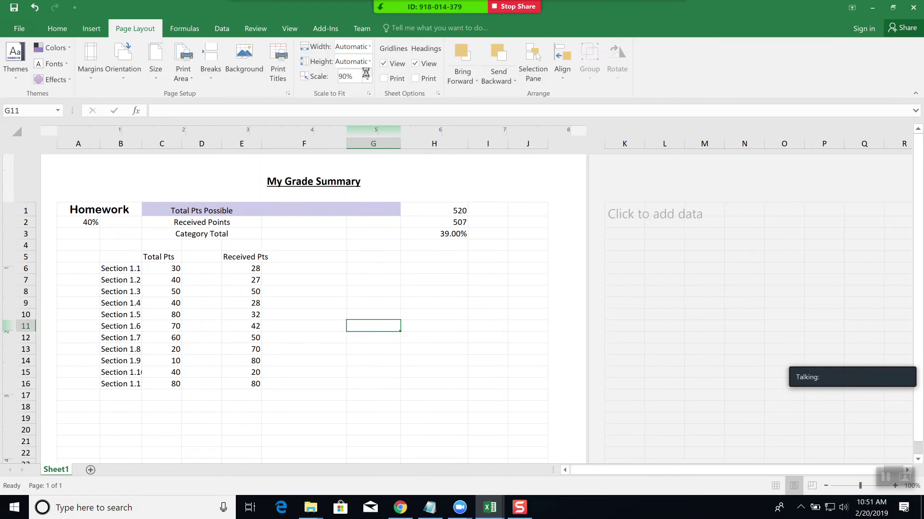
{"action": "left_click", "coordinate": [367, 73]}
{"action": "left_click", "coordinate": [367, 72]}
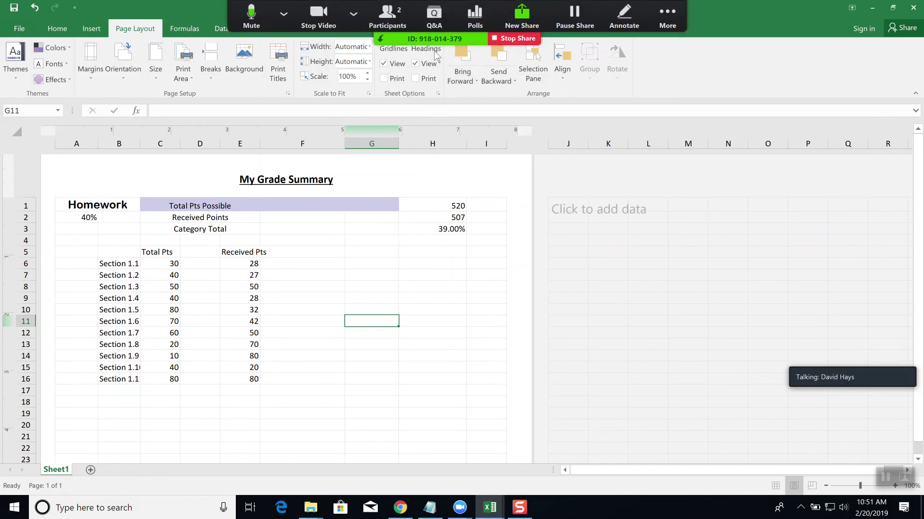
- Turn on printing of gridlines and headings, and widen column G to about 1.73 inches
{"action": "left_click", "coordinate": [401, 83]}
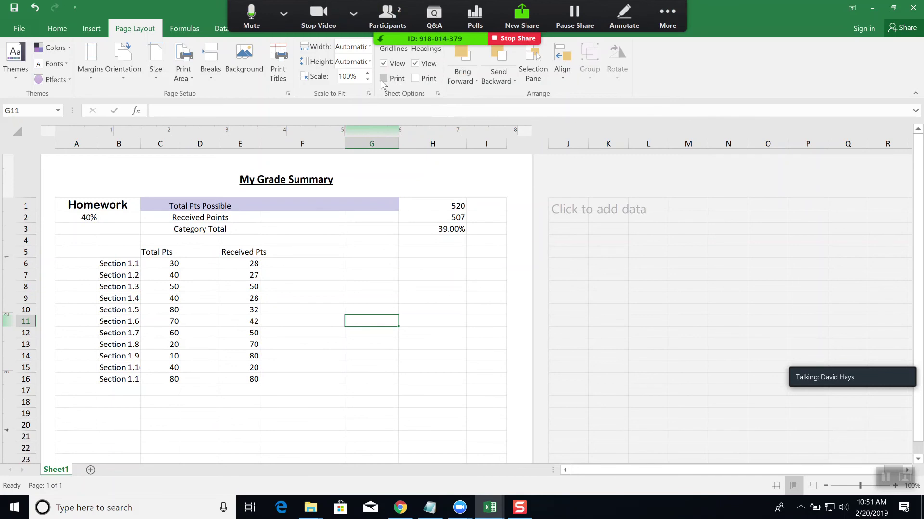
{"action": "left_click", "coordinate": [416, 80]}
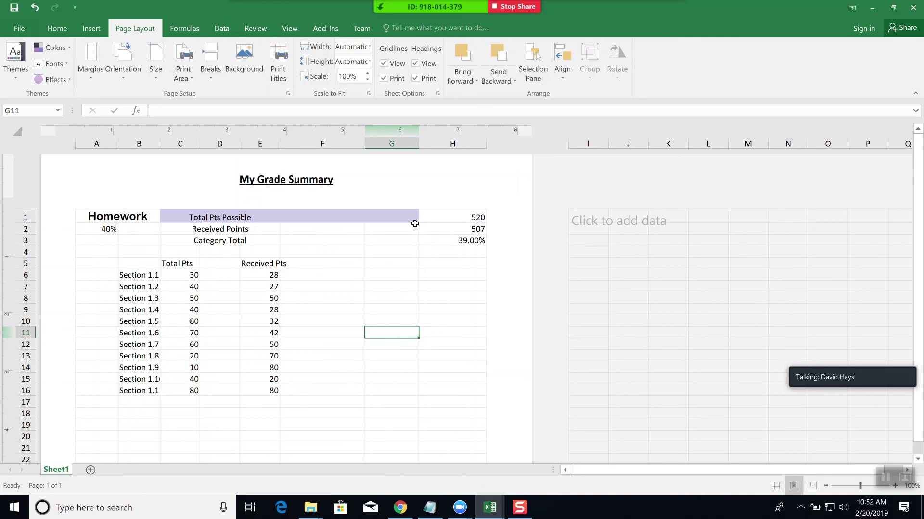
{"action": "left_click_drag", "start_coordinate": [418, 144], "coordinate": [464, 144]}
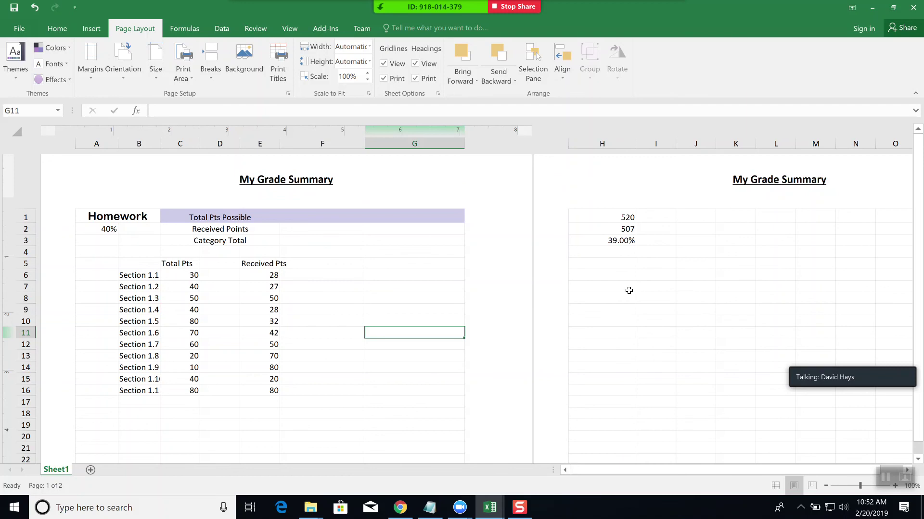
- Set print scaling to Fit Sheet on One Page, then return to the worksheet
{"action": "left_click", "coordinate": [19, 28]}
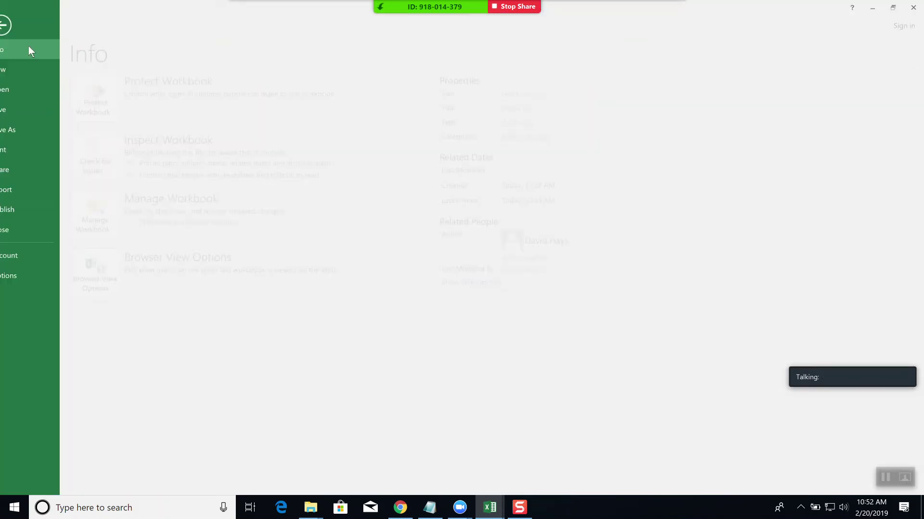
{"action": "left_click", "coordinate": [22, 155]}
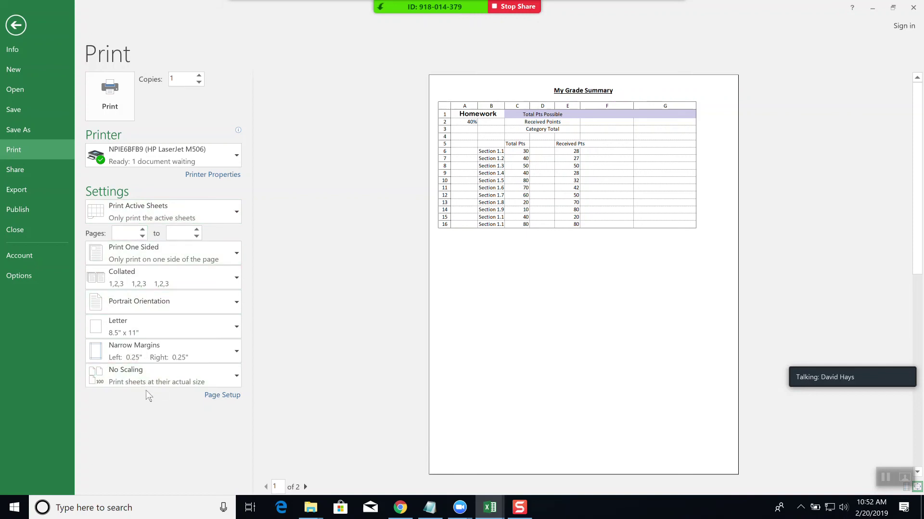
{"action": "left_click", "coordinate": [238, 377]}
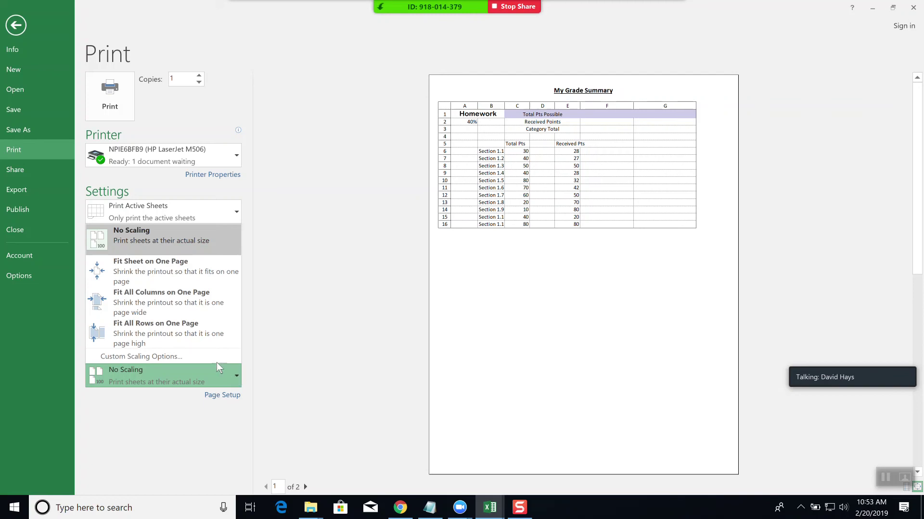
{"action": "left_click", "coordinate": [168, 270]}
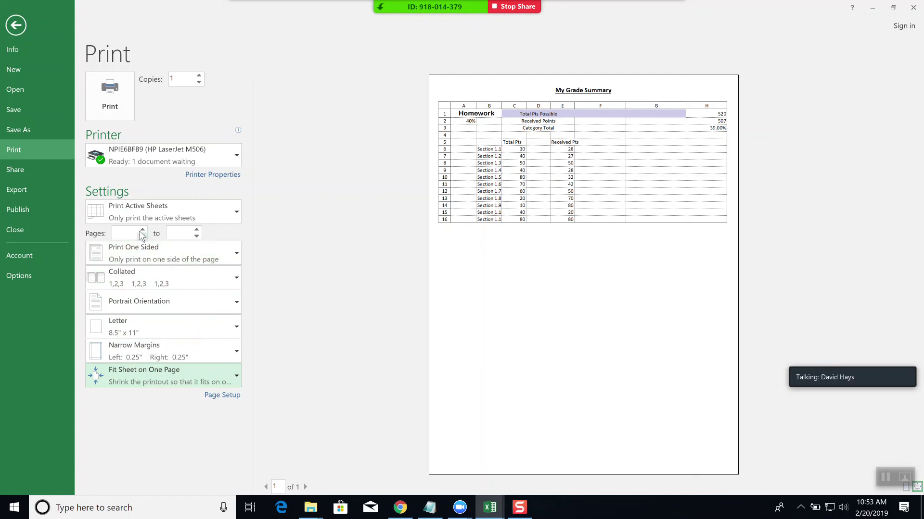
{"action": "left_click", "coordinate": [16, 26]}
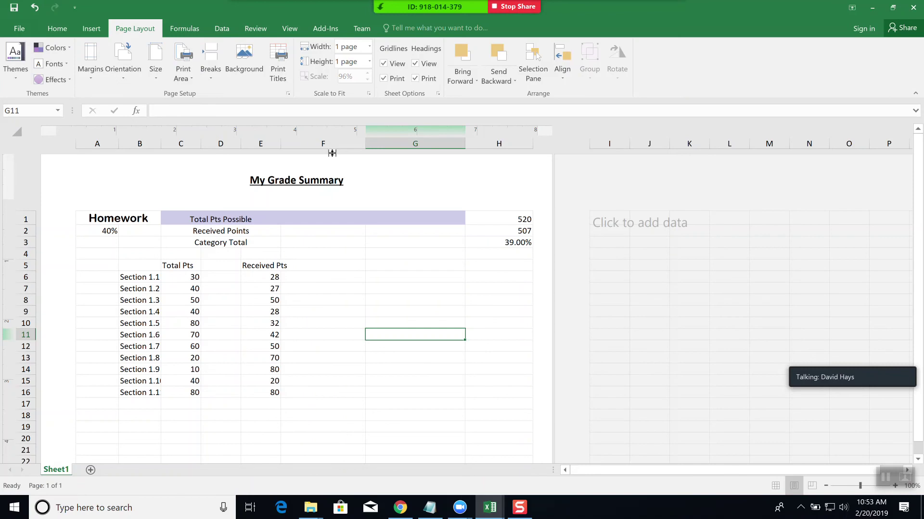
- Show the Insert ribbon and return the Homework sheet to Normal view
{"action": "left_click", "coordinate": [91, 31]}
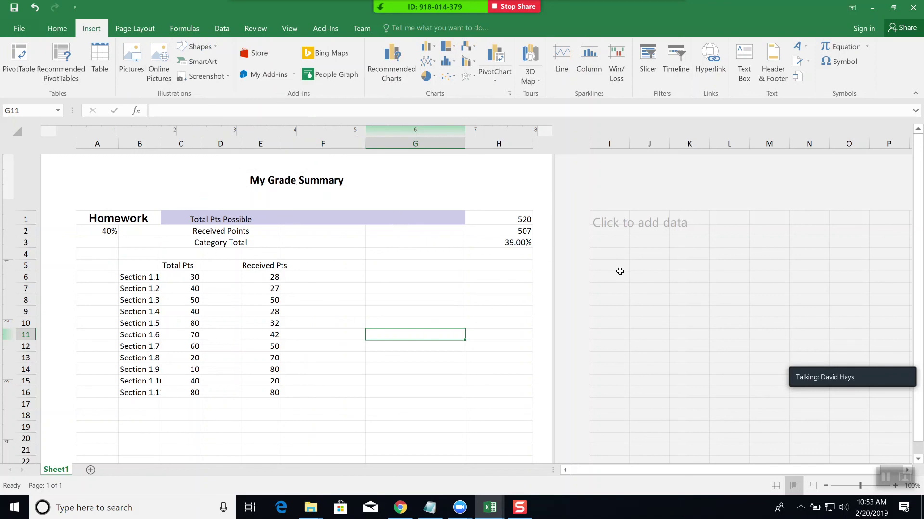
{"action": "left_click", "coordinate": [775, 486]}
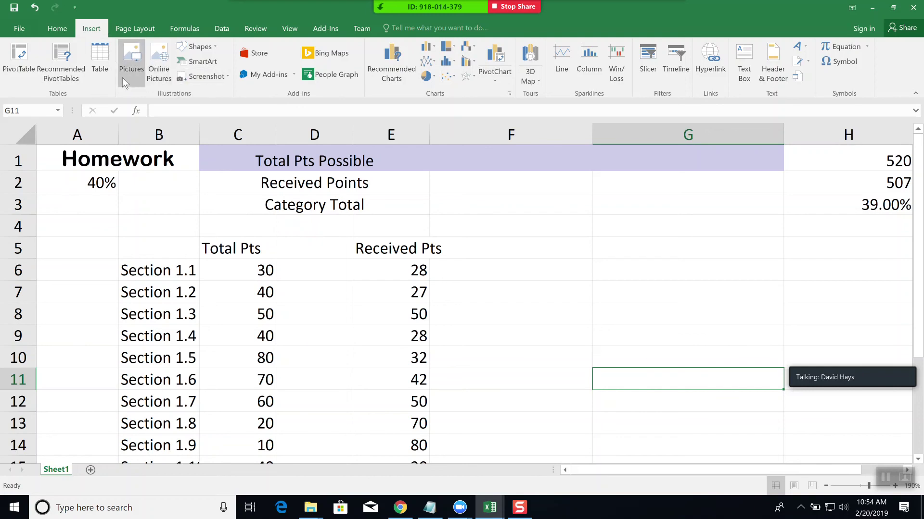
- Draw a right triangle shape, move it into column G, and resize it by its corner
{"action": "left_click", "coordinate": [214, 46]}
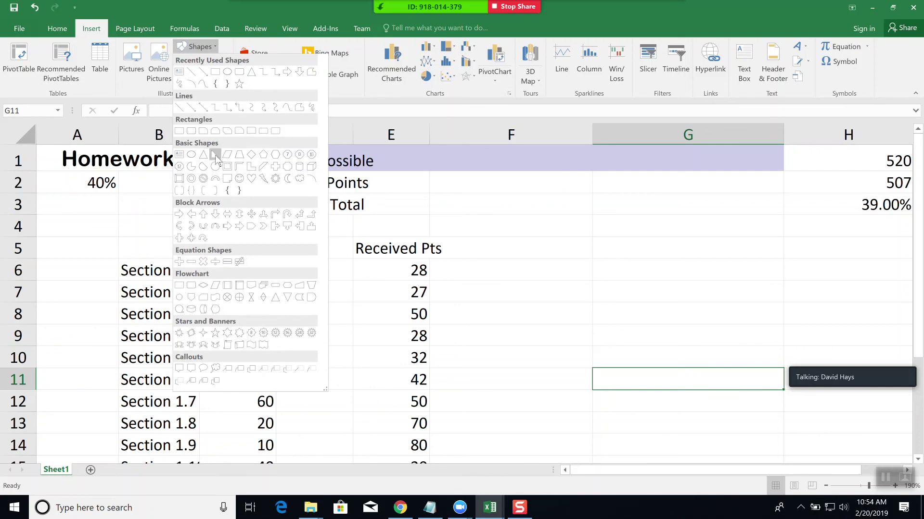
{"action": "left_click", "coordinate": [215, 156]}
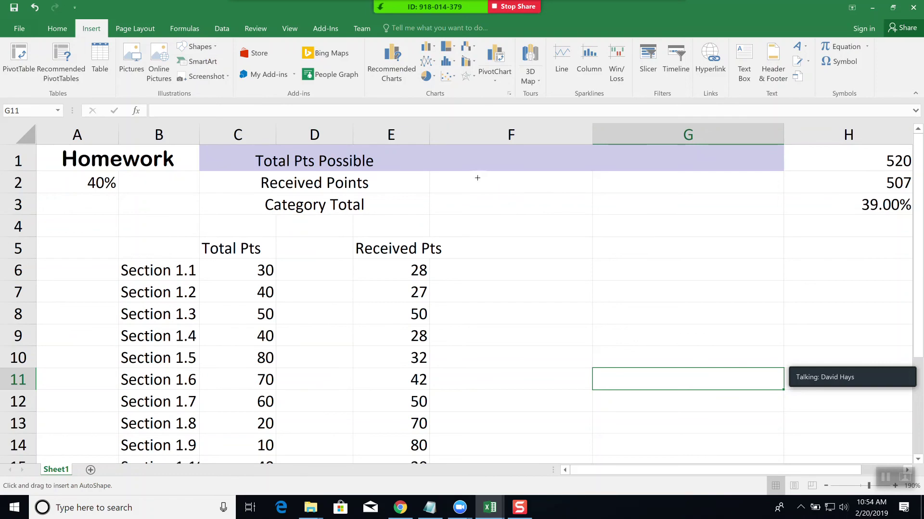
{"action": "left_click_drag", "start_coordinate": [476, 178], "coordinate": [575, 274]}
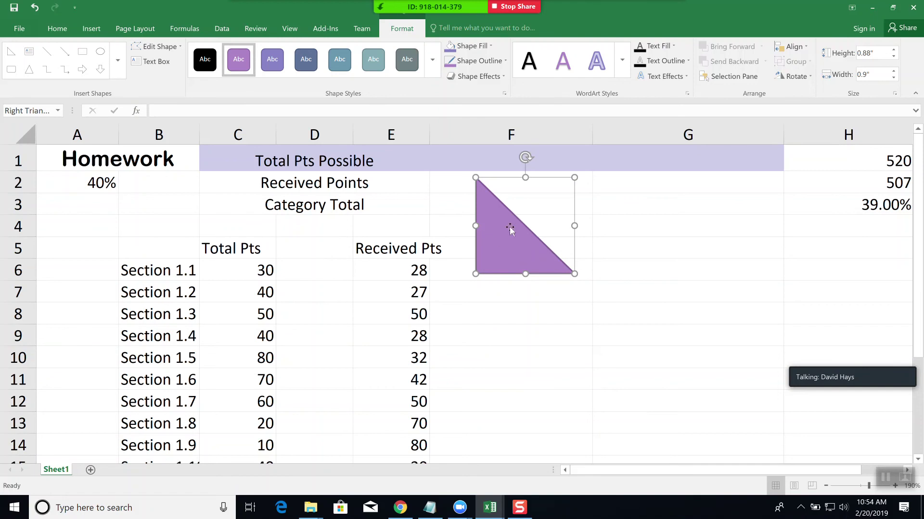
{"action": "left_click_drag", "start_coordinate": [498, 228], "coordinate": [577, 234]}
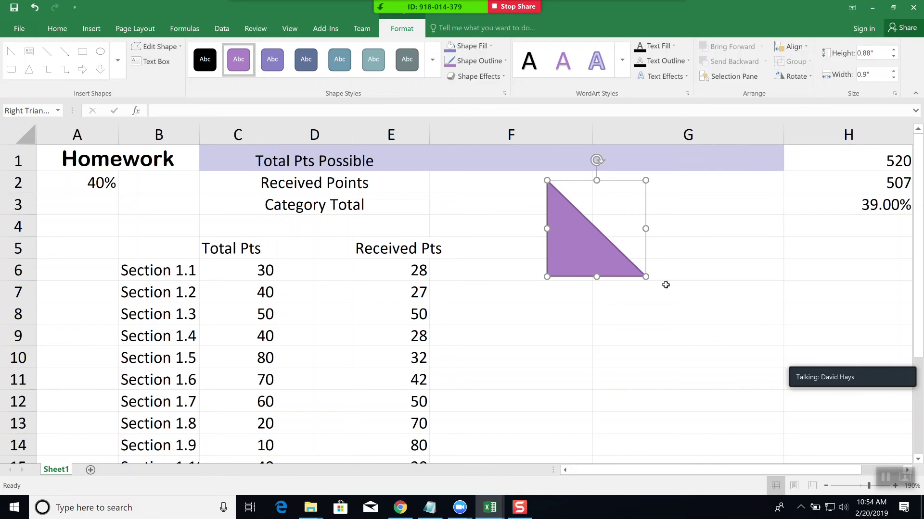
{"action": "mouse_move", "coordinate": [645, 277]}
{"action": "left_mouse_down"}
{"action": "mouse_move", "coordinate": [654, 316]}
{"action": "mouse_move", "coordinate": [623, 359]}
{"action": "mouse_move", "coordinate": [567, 349]}
{"action": "mouse_move", "coordinate": [662, 339]}
{"action": "mouse_move", "coordinate": [659, 283]}
{"action": "mouse_move", "coordinate": [640, 278]}
{"action": "left_mouse_up"}
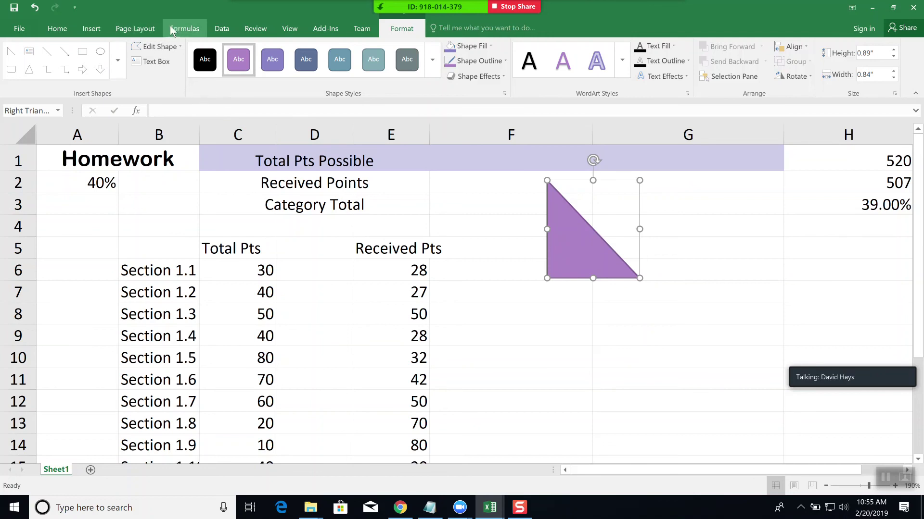
{"action": "left_click", "coordinate": [91, 29]}
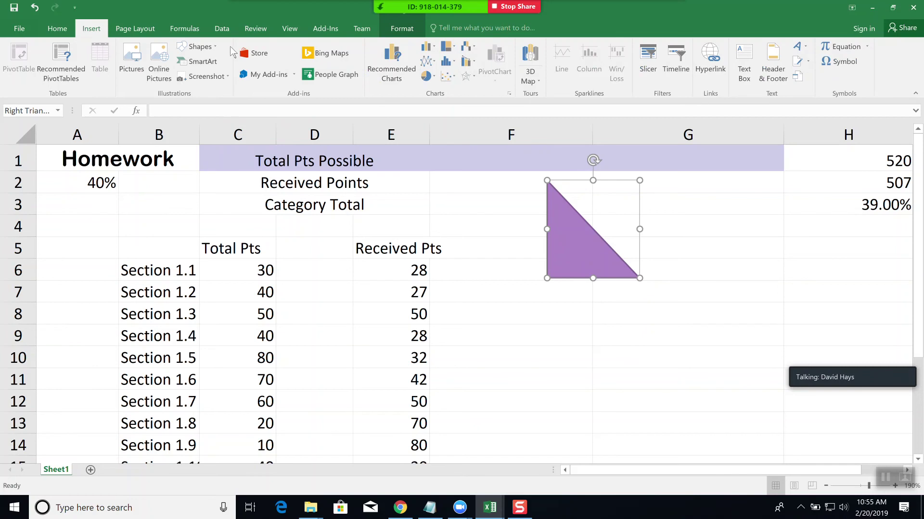
- Draw an oval callout below the triangle with its tail aimed up-left toward row 9
{"action": "left_click", "coordinate": [199, 47]}
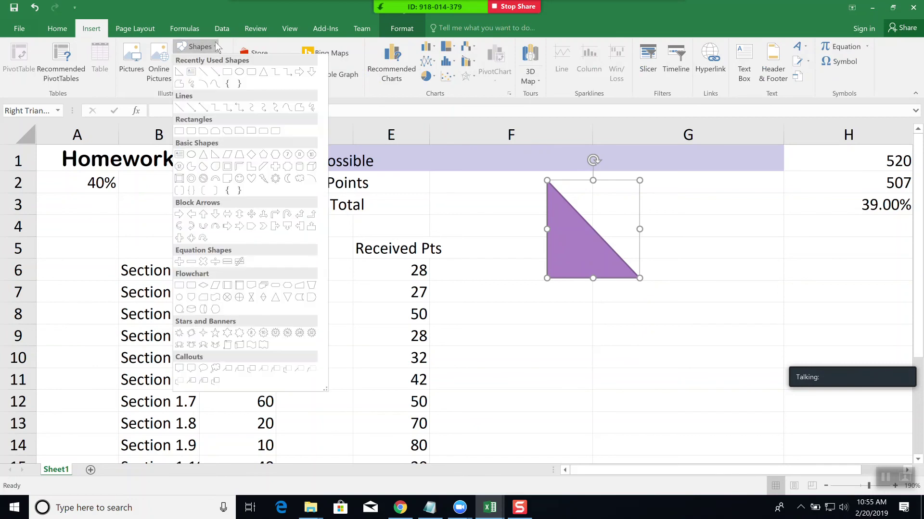
{"action": "left_click", "coordinate": [203, 369]}
{"action": "left_click_drag", "start_coordinate": [495, 317], "coordinate": [635, 397]}
{"action": "left_click_drag", "start_coordinate": [562, 350], "coordinate": [549, 337]}
{"action": "left_click_drag", "start_coordinate": [527, 397], "coordinate": [462, 336]}
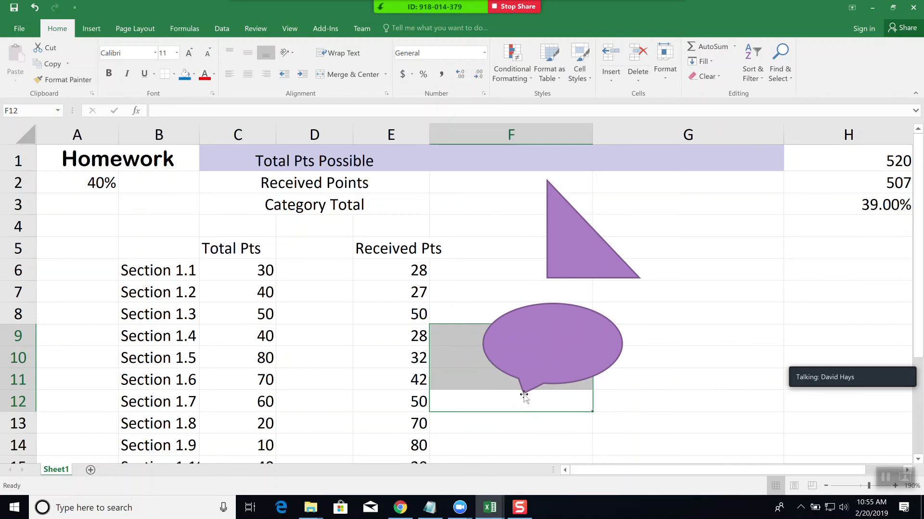
{"action": "left_click", "coordinate": [524, 393]}
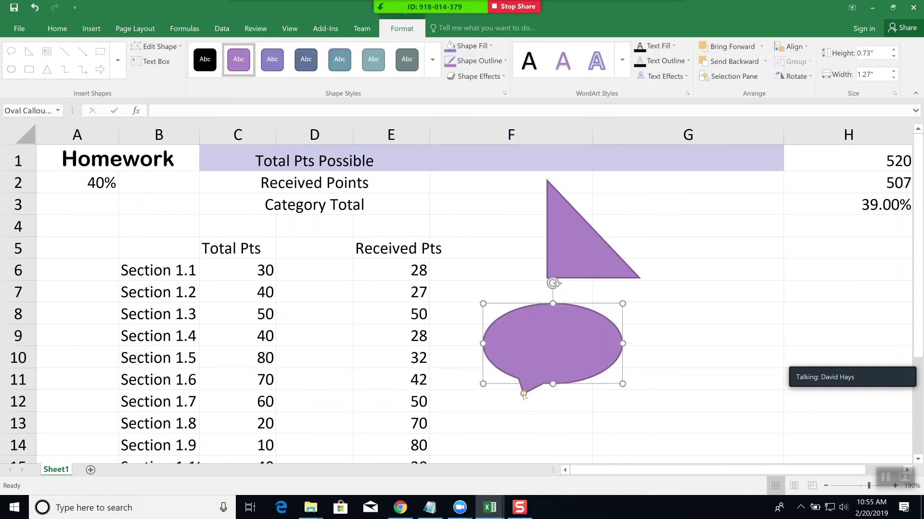
{"action": "left_click_drag", "start_coordinate": [523, 393], "coordinate": [434, 337]}
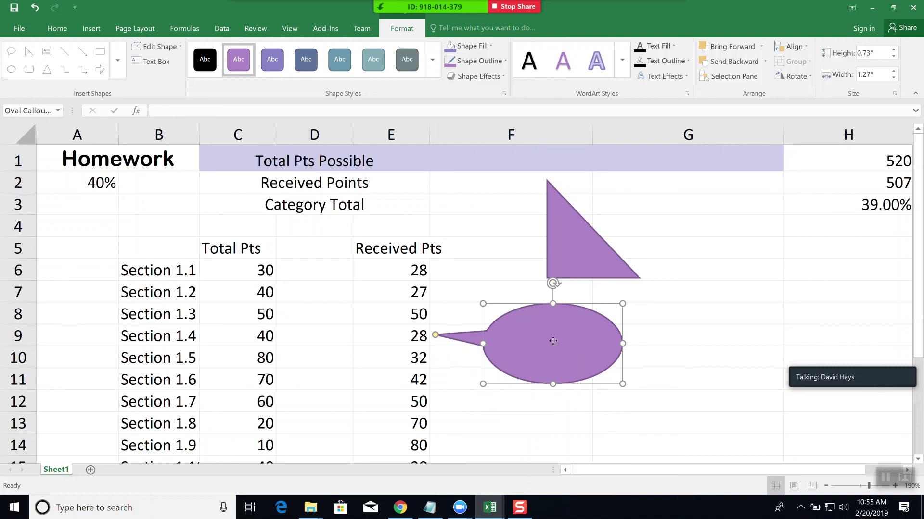
{"action": "left_click_drag", "start_coordinate": [549, 343], "coordinate": [536, 338]}
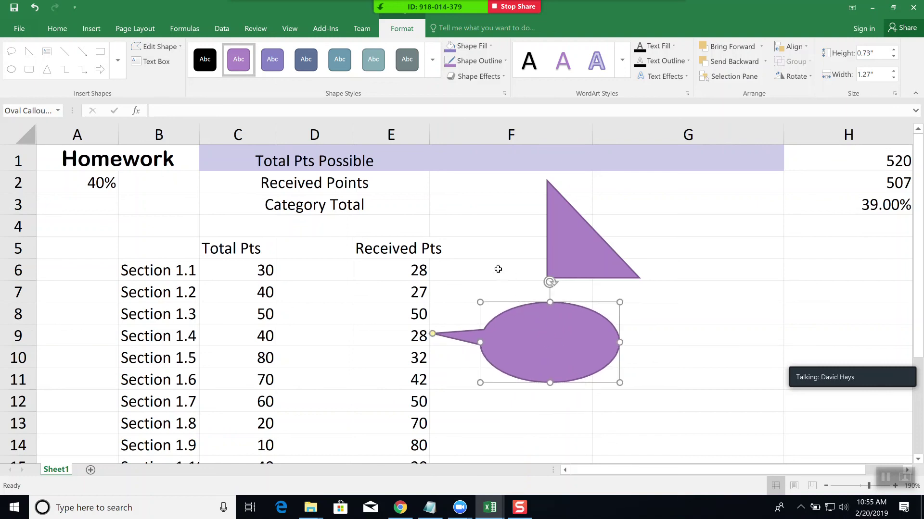
- Write 'Look at this grade!' in the callout, enlarge it, and shift it slightly right
{"action": "left_click", "coordinate": [163, 64]}
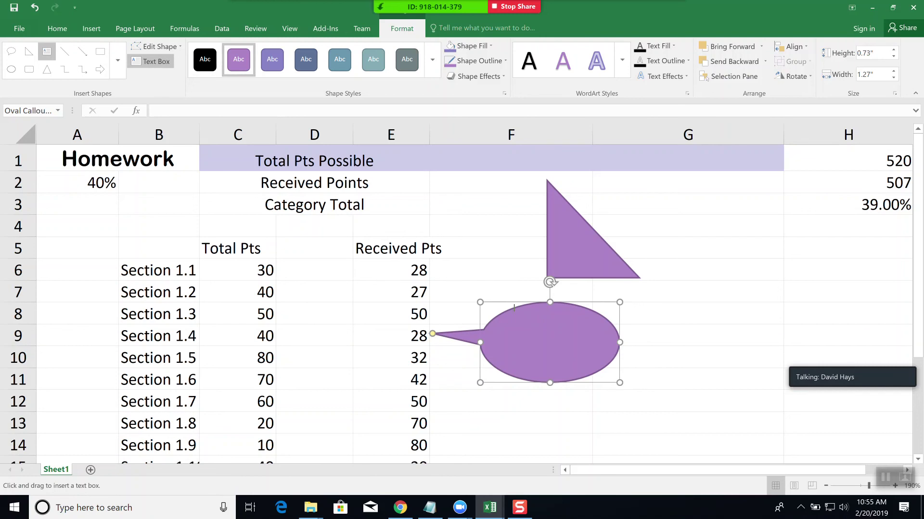
{"action": "key", "text": "Escape"}
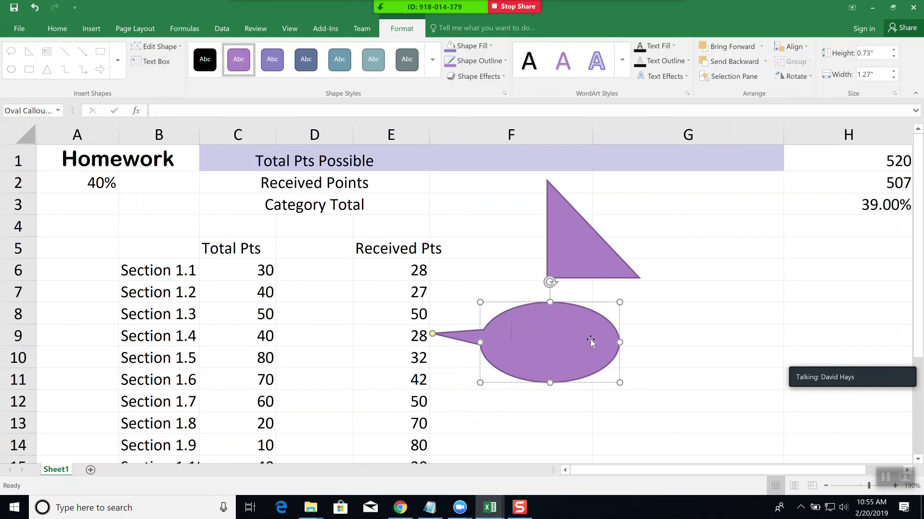
{"action": "type", "text": "Look at this"}
{"action": "key", "text": "Return"}
{"action": "type", "text": "gr"}
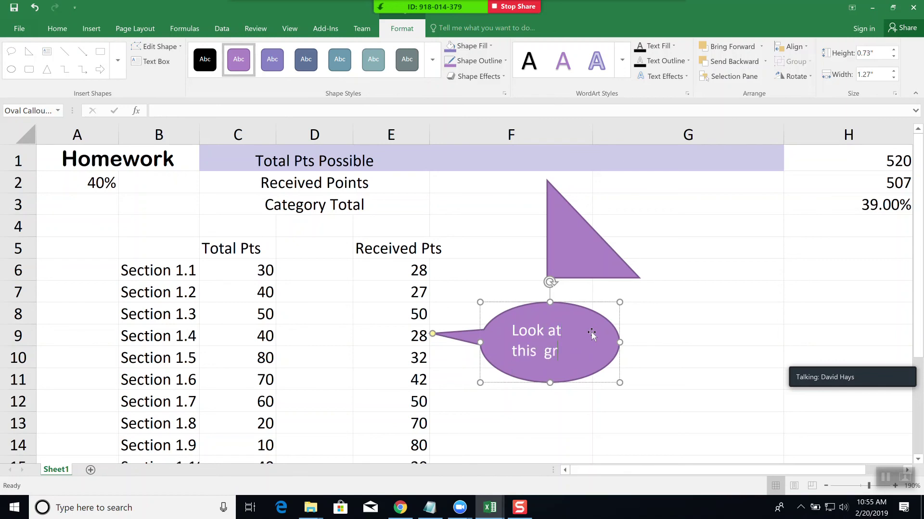
{"action": "type", "text": "ade!"}
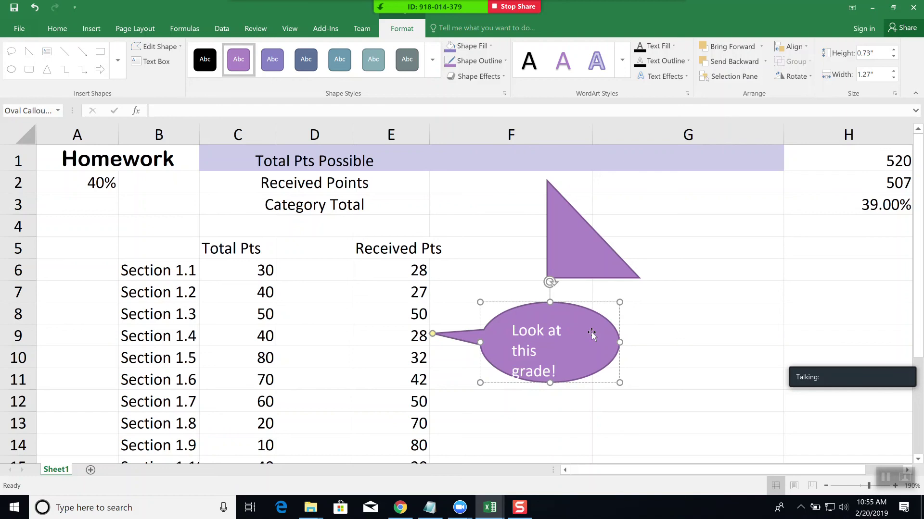
{"action": "left_click_drag", "start_coordinate": [620, 384], "coordinate": [648, 391]}
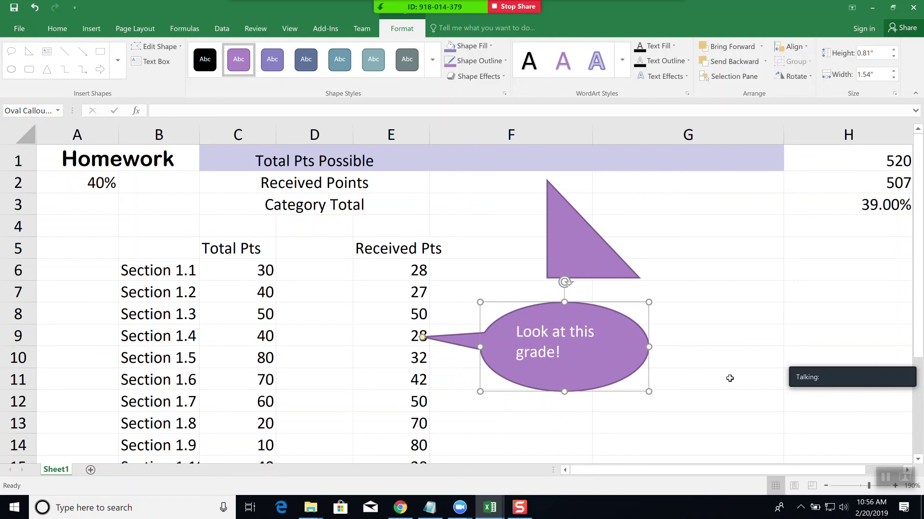
{"action": "left_click", "coordinate": [720, 366]}
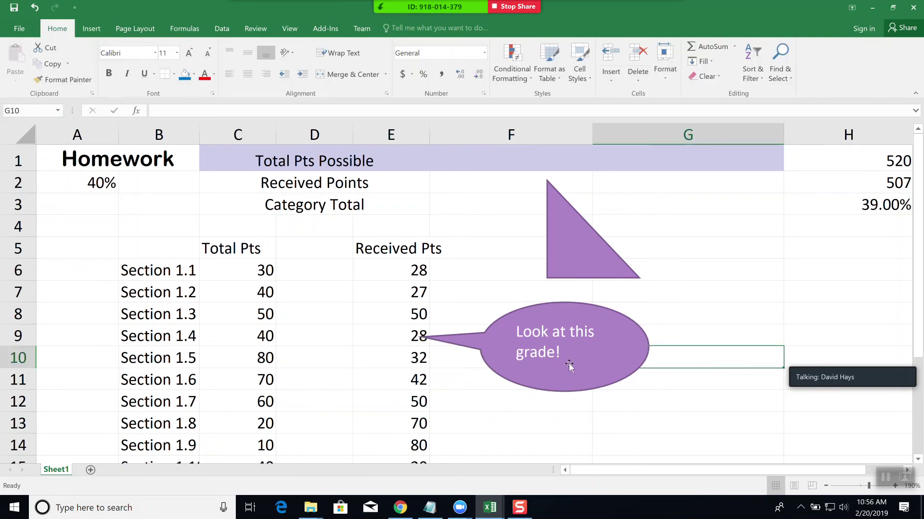
{"action": "left_click", "coordinate": [579, 315]}
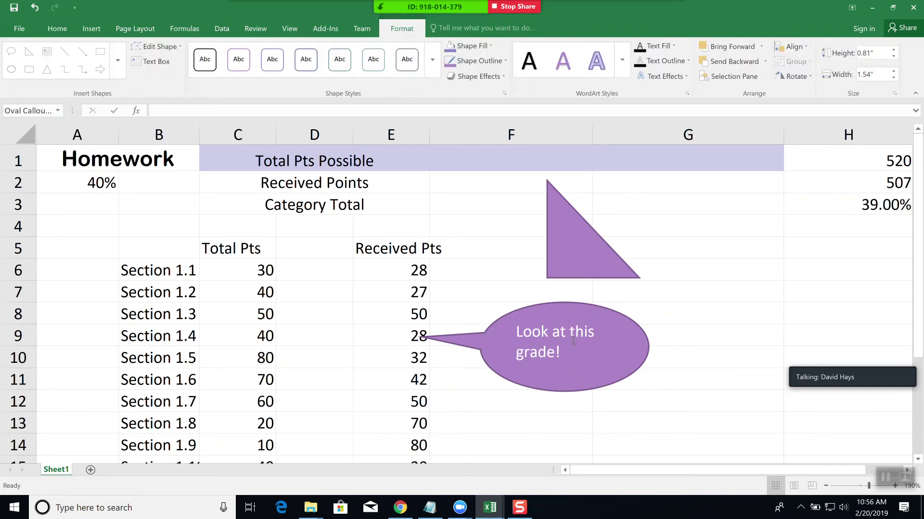
{"action": "mouse_move", "coordinate": [578, 315]}
{"action": "left_mouse_down"}
{"action": "mouse_move", "coordinate": [592, 319]}
{"action": "mouse_move", "coordinate": [593, 310]}
{"action": "left_mouse_up"}
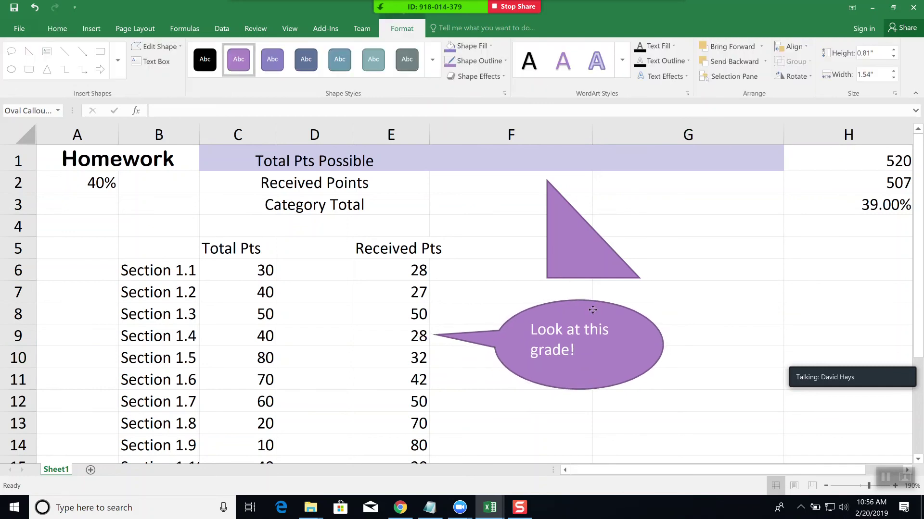
{"action": "left_click", "coordinate": [759, 440]}
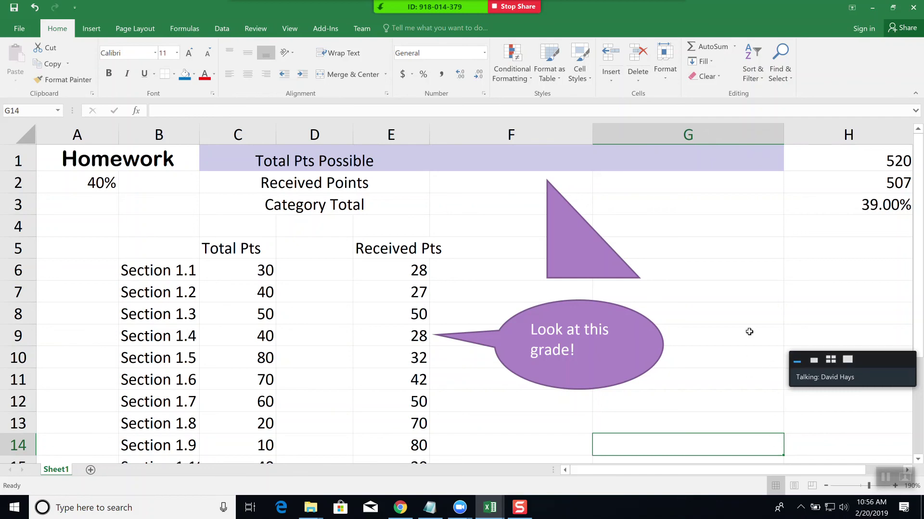
- Type 'Triangle' inside the right triangle and widen it so the label fits
{"action": "left_click", "coordinate": [577, 271]}
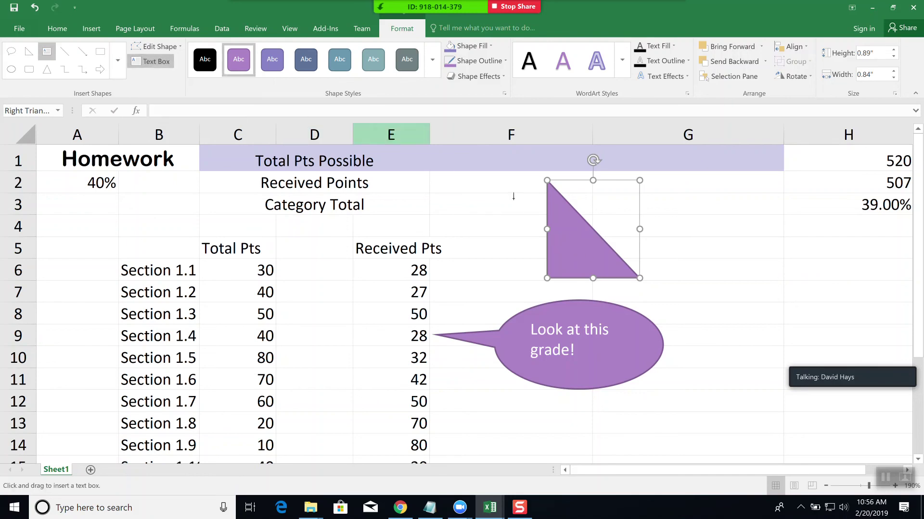
{"action": "left_click", "coordinate": [566, 245]}
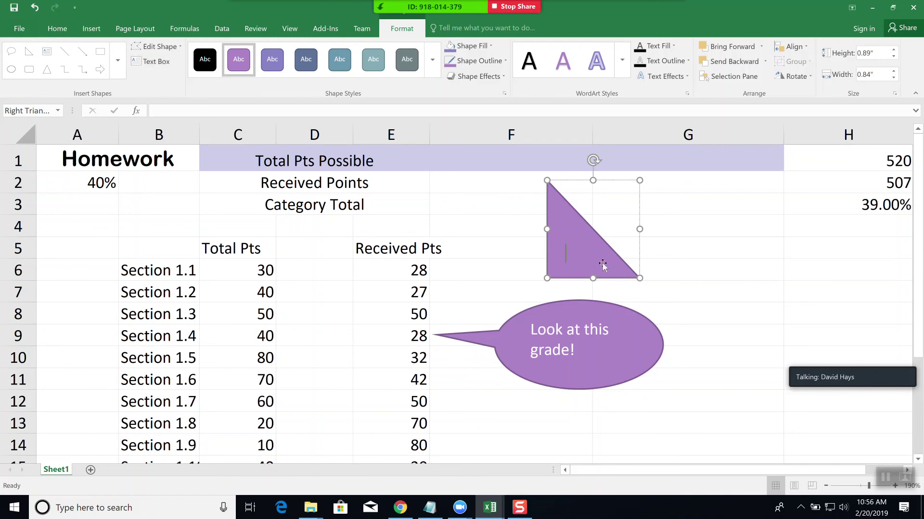
{"action": "type", "text": "TRian"}
{"action": "key", "text": "BackSpace"}
{"action": "key", "text": "BackSpace"}
{"action": "key", "text": "BackSpace"}
{"action": "key", "text": "BackSpace"}
{"action": "type", "text": "Trian"}
{"action": "key", "text": "BackSpace"}
{"action": "key", "text": "BackSpace"}
{"action": "key", "text": "BackSpace"}
{"action": "key", "text": "BackSpace"}
{"action": "type", "text": "ian"}
{"action": "left_click_drag", "start_coordinate": [643, 229], "coordinate": [707, 233]}
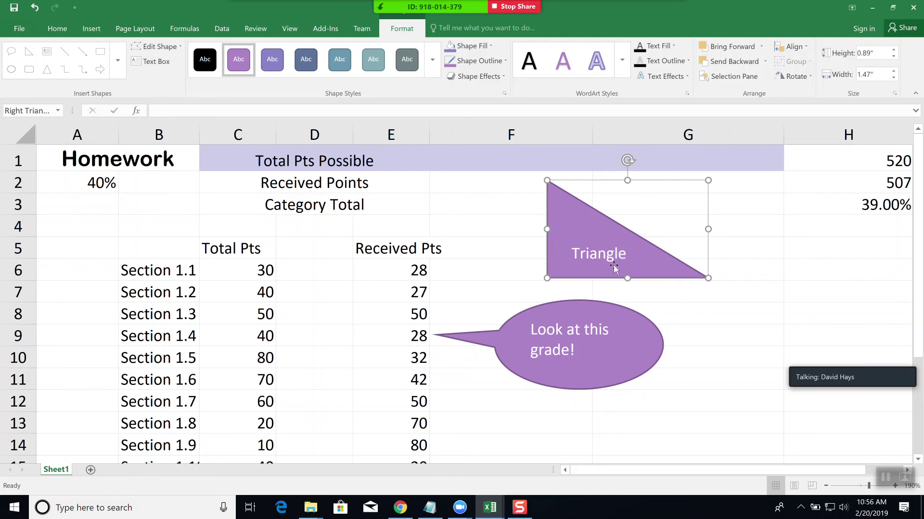
{"action": "left_click", "coordinate": [673, 321]}
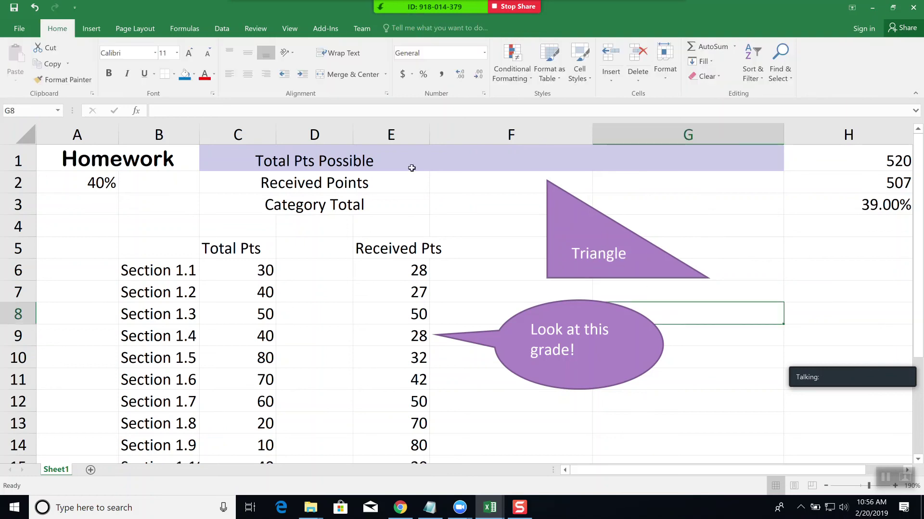
{"action": "left_click", "coordinate": [539, 227]}
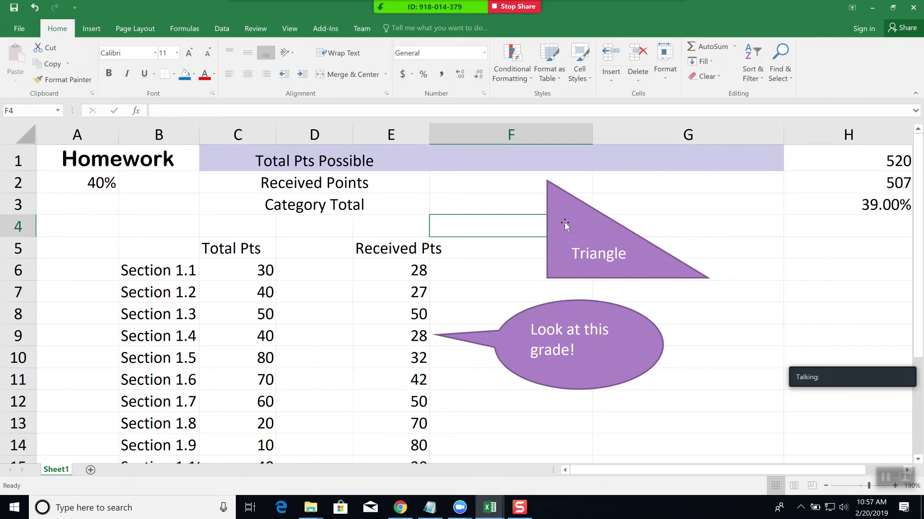
{"action": "left_click", "coordinate": [565, 224]}
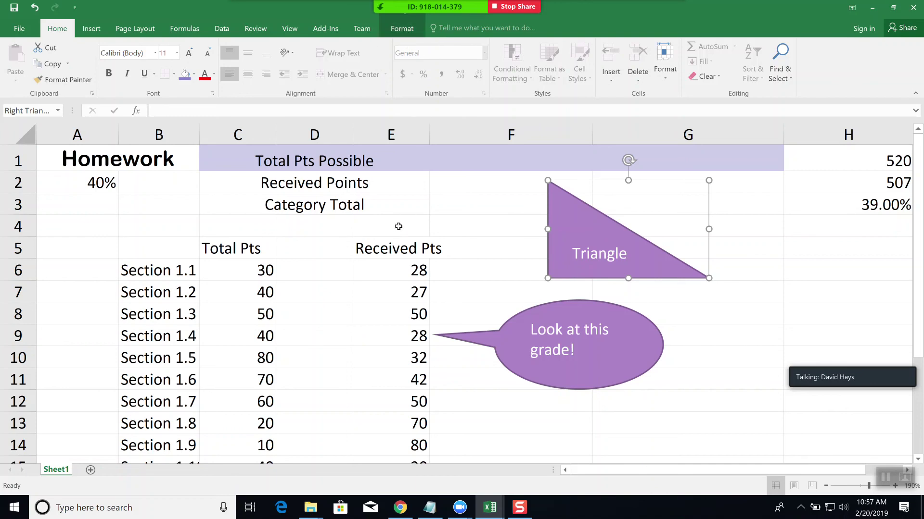
{"action": "left_click", "coordinate": [450, 227]}
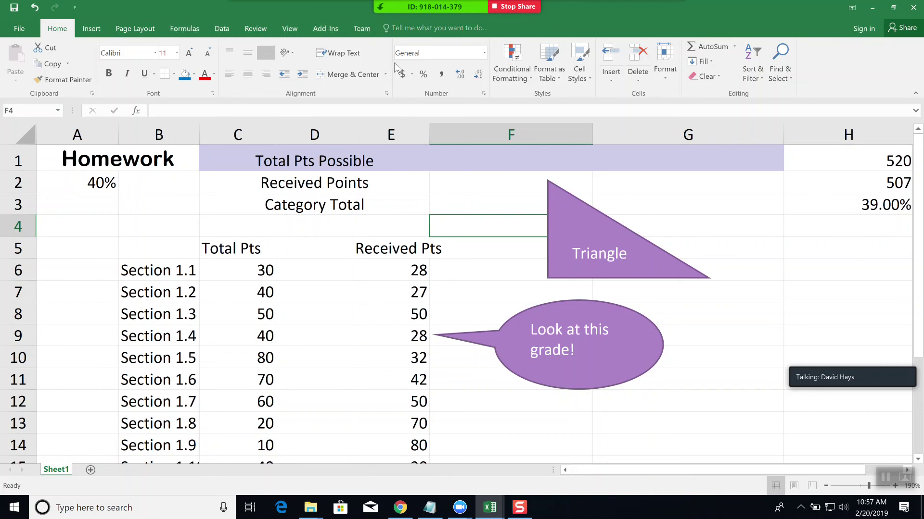
- Give the Triangle label a blue-gray bevel WordArt style and the triangle a blue-gray shape style
{"action": "left_click", "coordinate": [646, 254]}
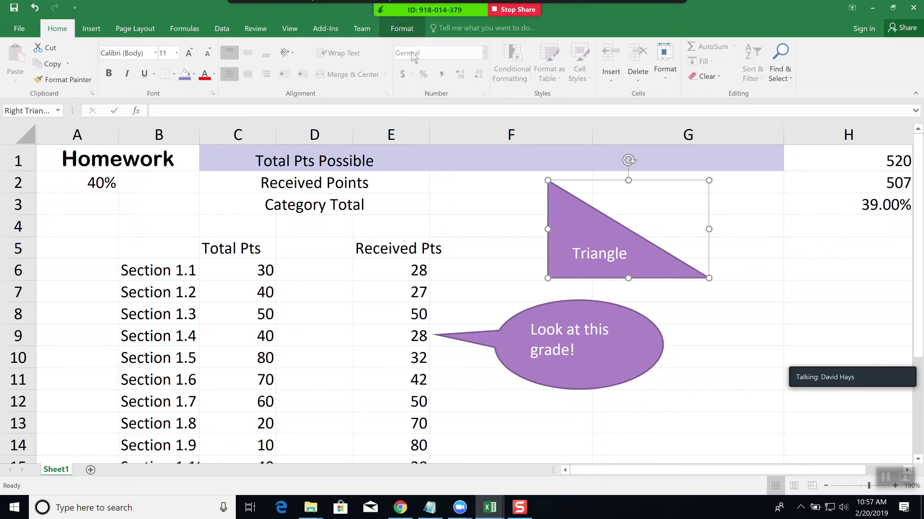
{"action": "left_click", "coordinate": [402, 28]}
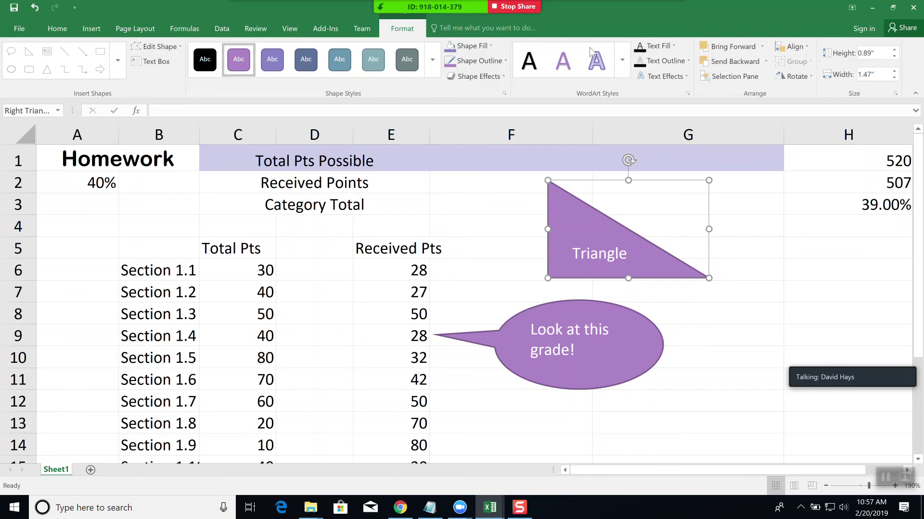
{"action": "left_click", "coordinate": [622, 60]}
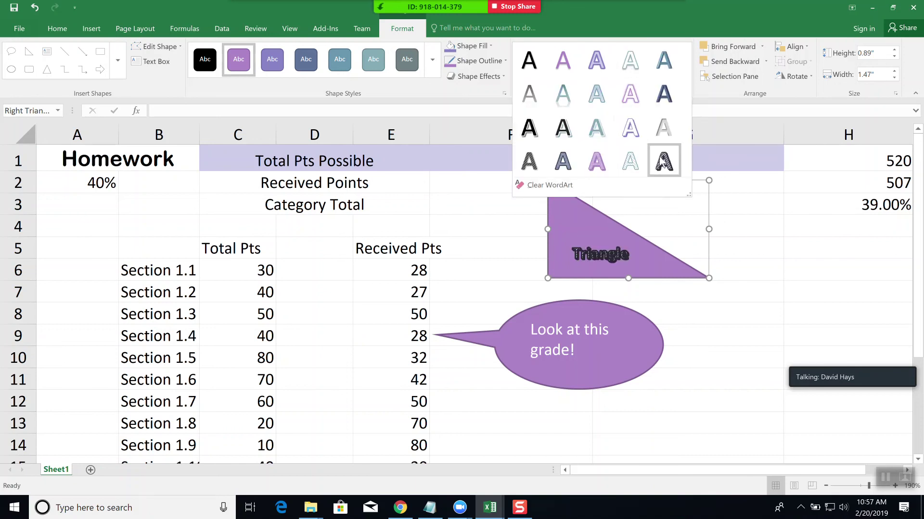
{"action": "left_click", "coordinate": [672, 95]}
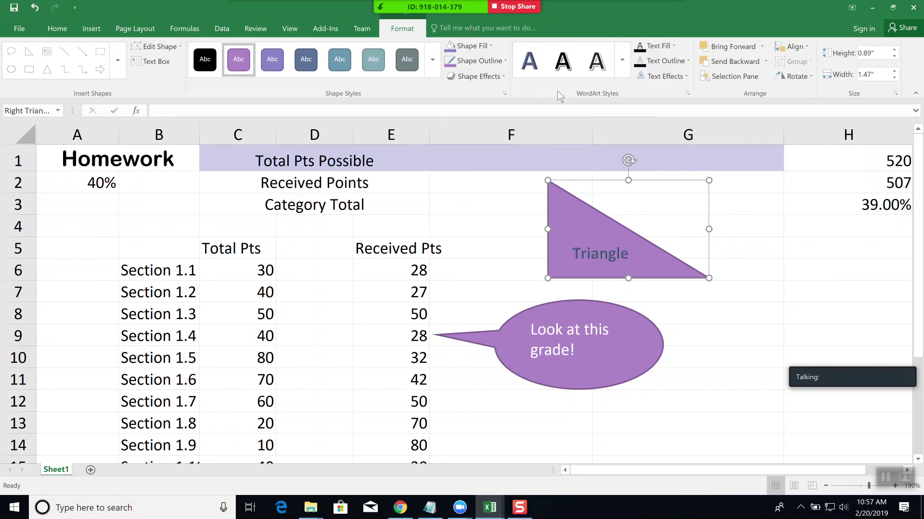
{"action": "left_click", "coordinate": [342, 60]}
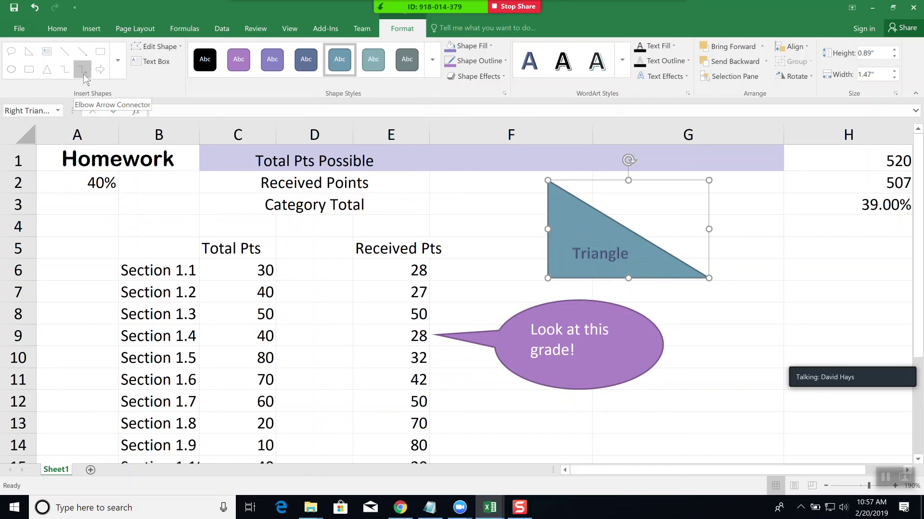
- Draw an elbow arrow connector from the triangle's left side down to the callout's top
{"action": "left_click", "coordinate": [83, 72]}
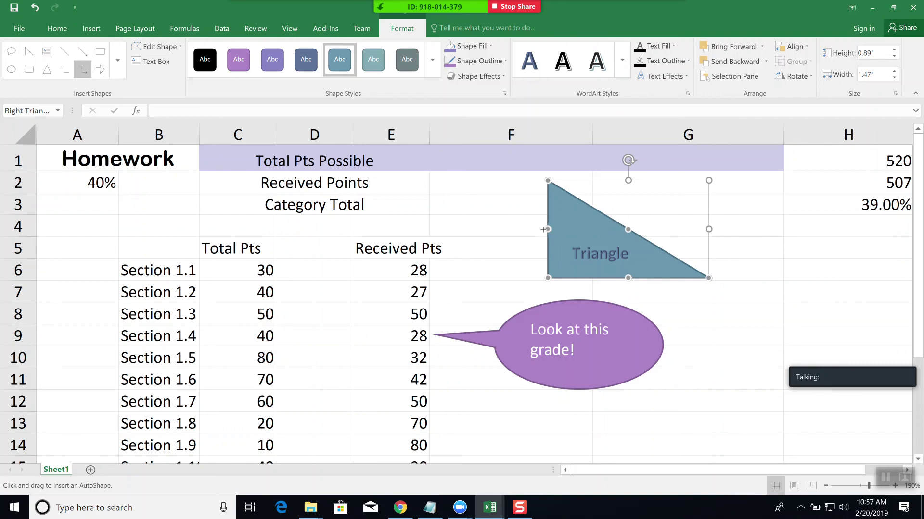
{"action": "left_click_drag", "start_coordinate": [547, 229], "coordinate": [521, 315]}
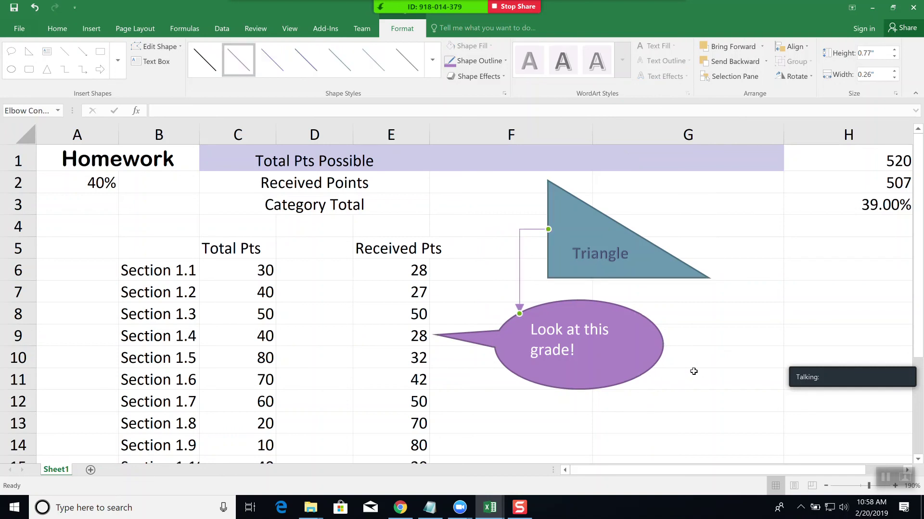
{"action": "left_click", "coordinate": [722, 356]}
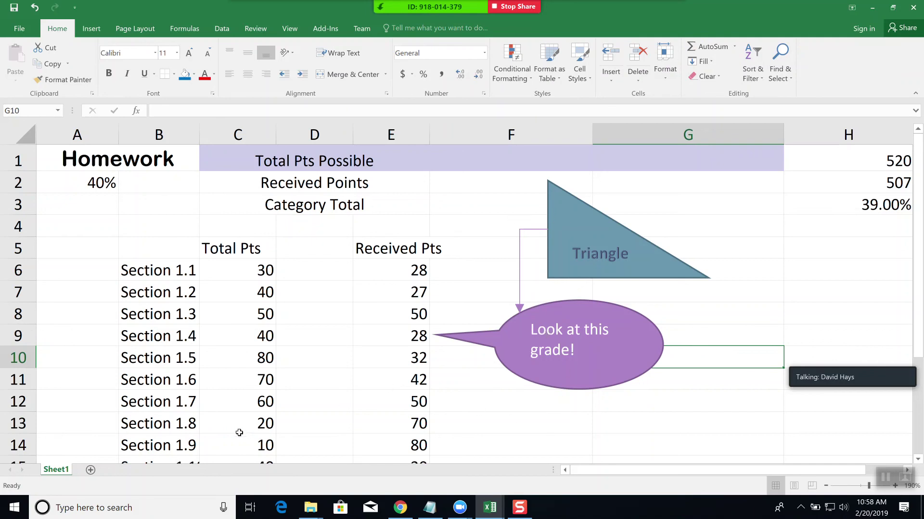
- Add a new Sheet2 and draw a purple rectangle spanning roughly F3 to J10
{"action": "left_click", "coordinate": [90, 471]}
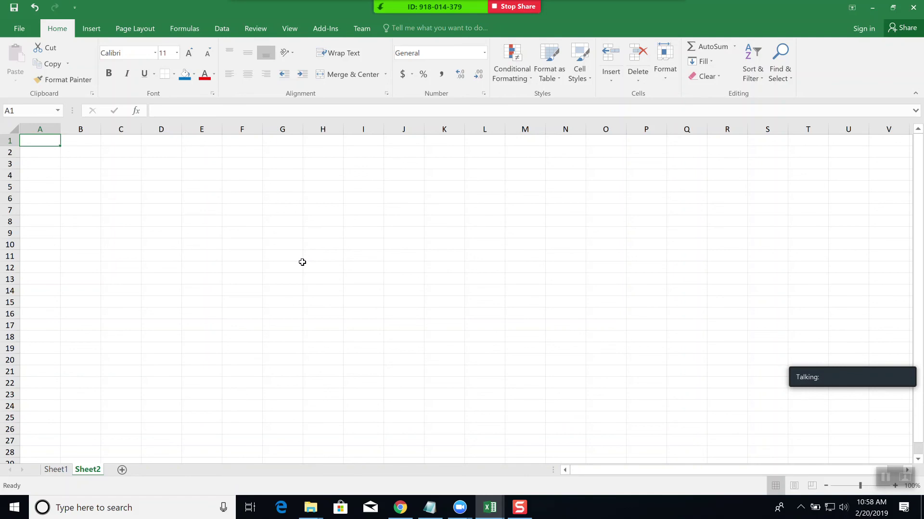
{"action": "left_click", "coordinate": [92, 30]}
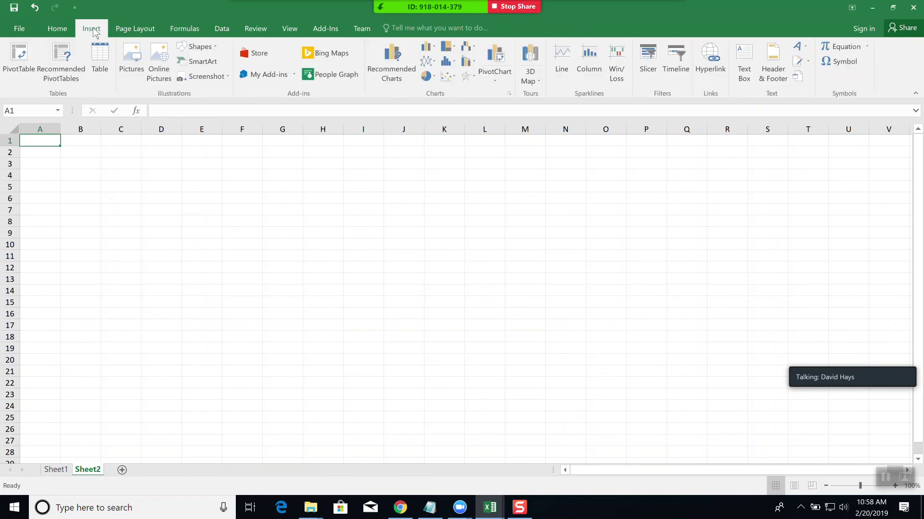
{"action": "left_click", "coordinate": [212, 45]}
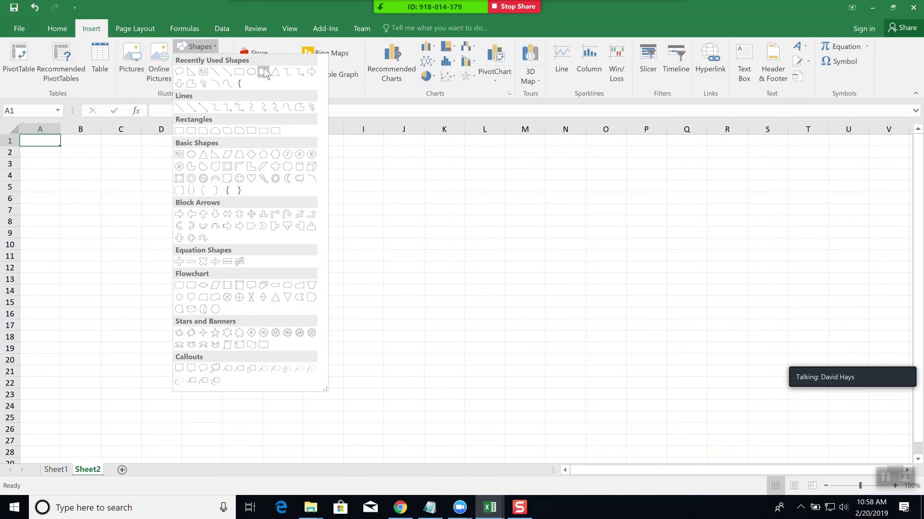
{"action": "left_click", "coordinate": [239, 73]}
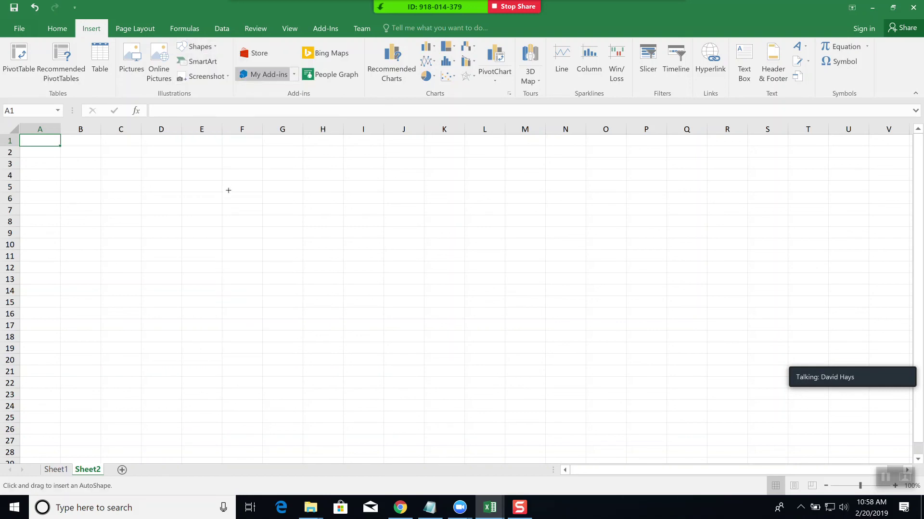
{"action": "left_click_drag", "start_coordinate": [221, 157], "coordinate": [390, 249]}
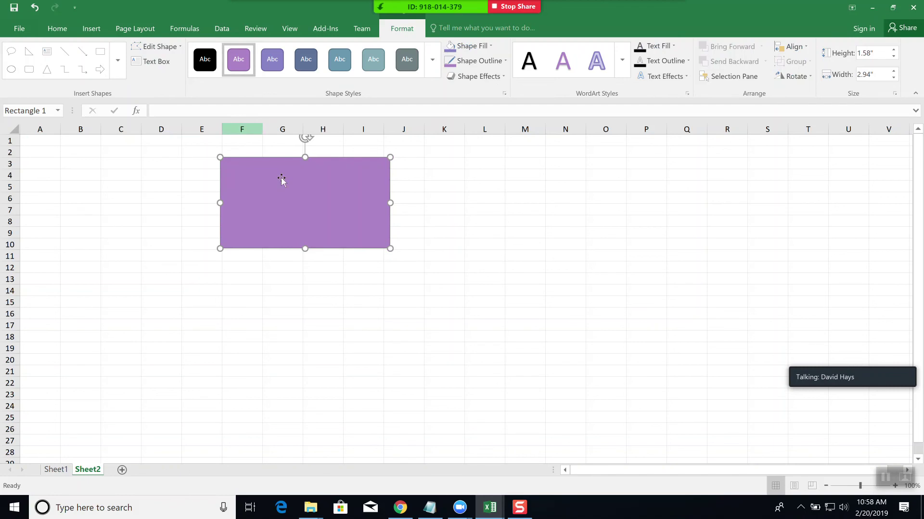
- Complete the rectangle's text by adding 'out?' so it reads 'Is what you printed coming out?'
{"action": "left_click", "coordinate": [152, 61]}
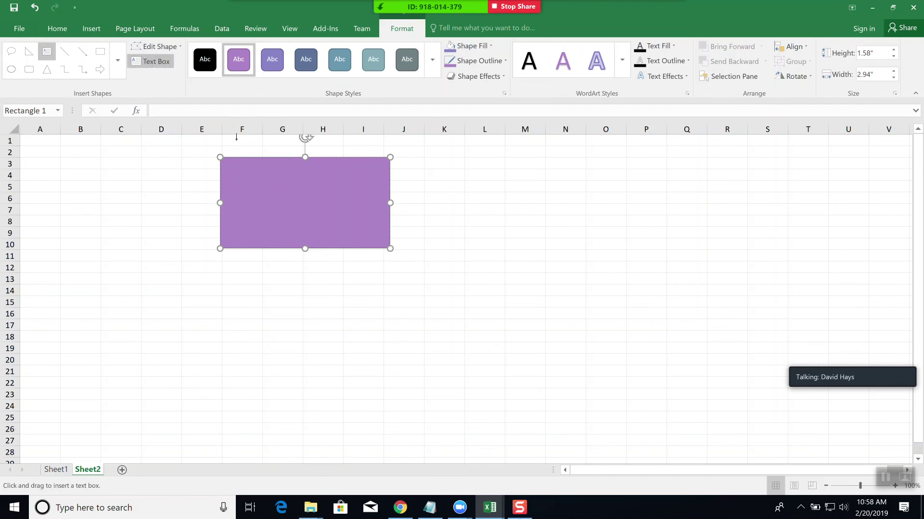
{"action": "left_click", "coordinate": [258, 184]}
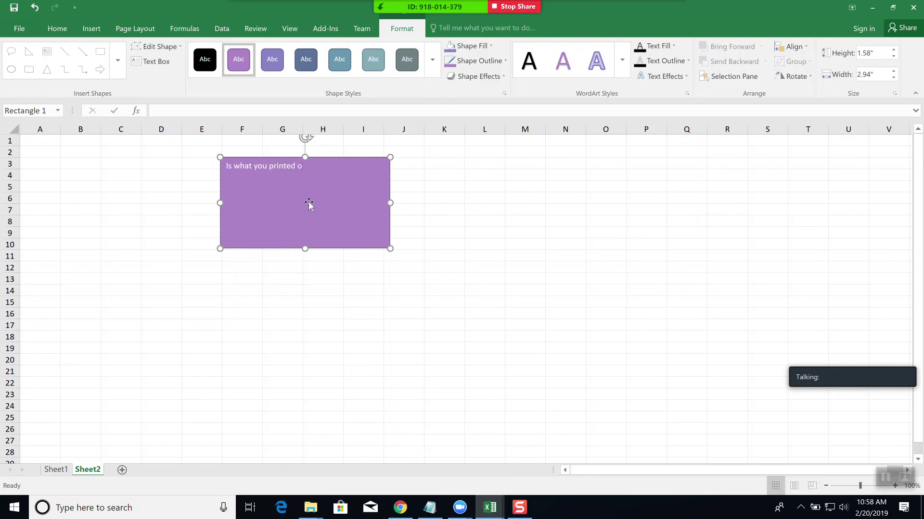
{"action": "type", "text": "out?"}
- Set the rectangle's question text to 28 pt font size
{"action": "left_click", "coordinate": [57, 29]}
{"action": "left_click", "coordinate": [177, 54]}
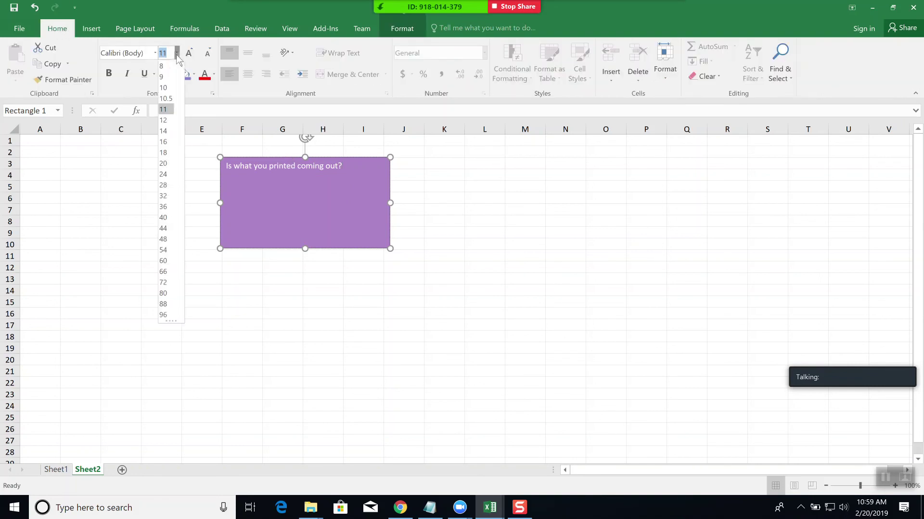
{"action": "left_click", "coordinate": [164, 186]}
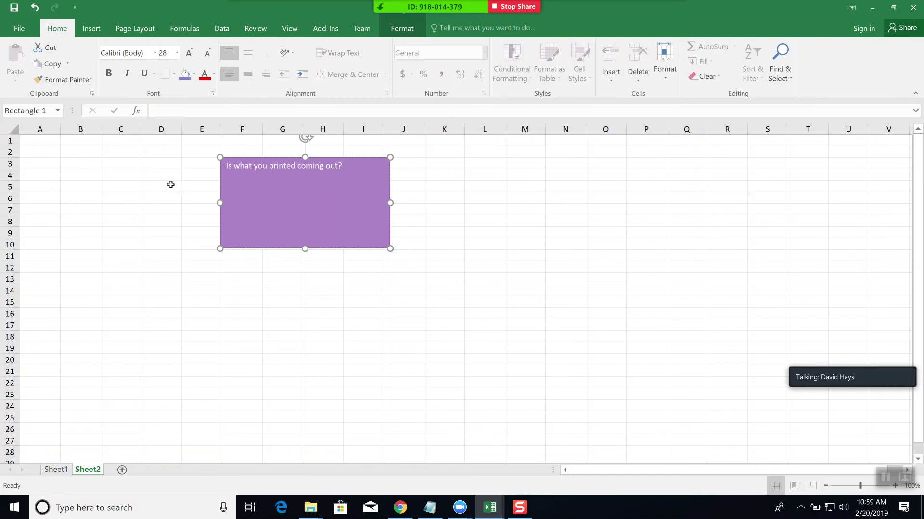
{"action": "key", "text": "Escape"}
{"action": "left_click", "coordinate": [327, 164]}
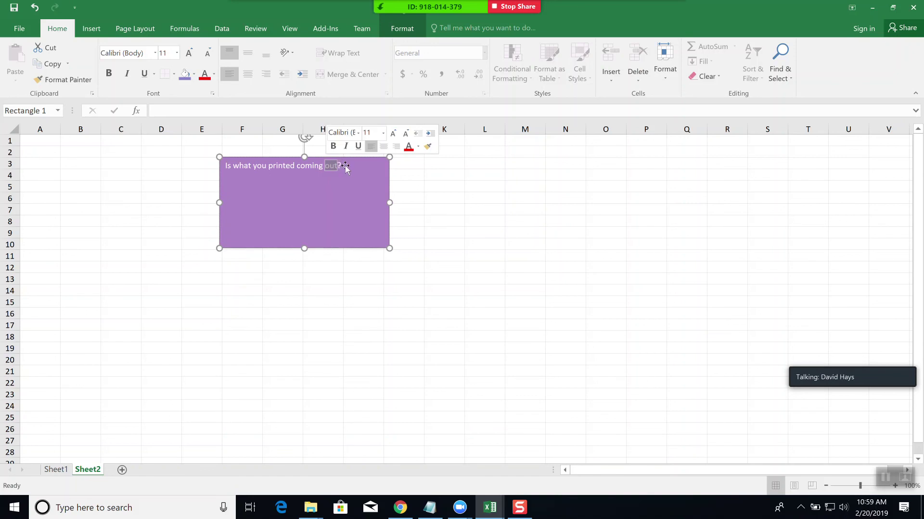
{"action": "left_click_drag", "start_coordinate": [326, 164], "coordinate": [288, 167]}
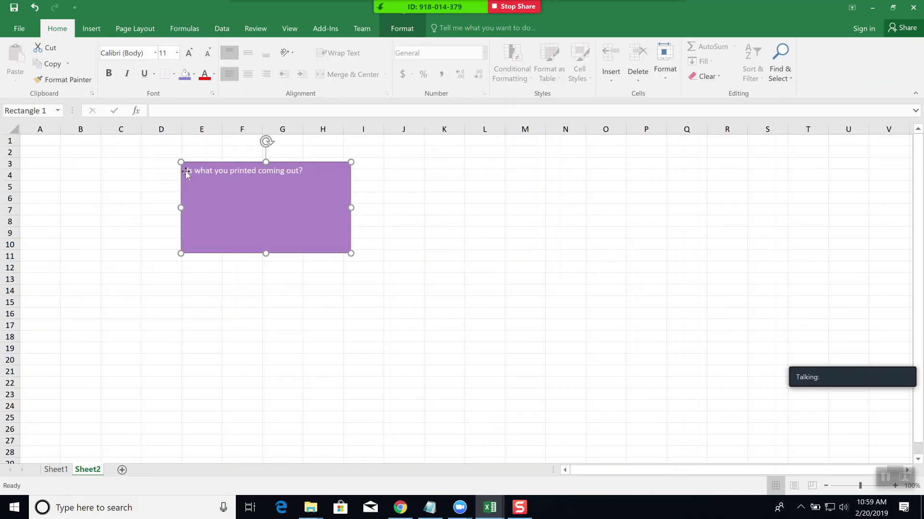
{"action": "left_click_drag", "start_coordinate": [187, 171], "coordinate": [297, 174]}
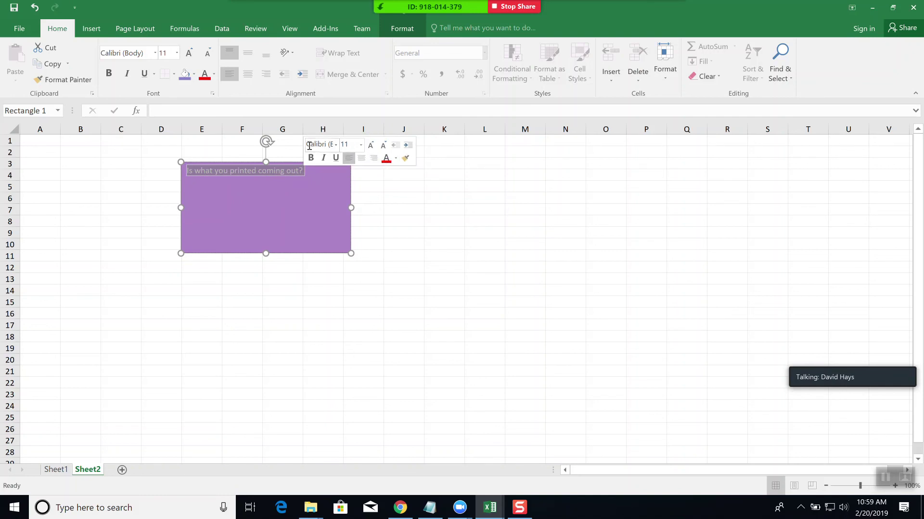
{"action": "left_click", "coordinate": [360, 145]}
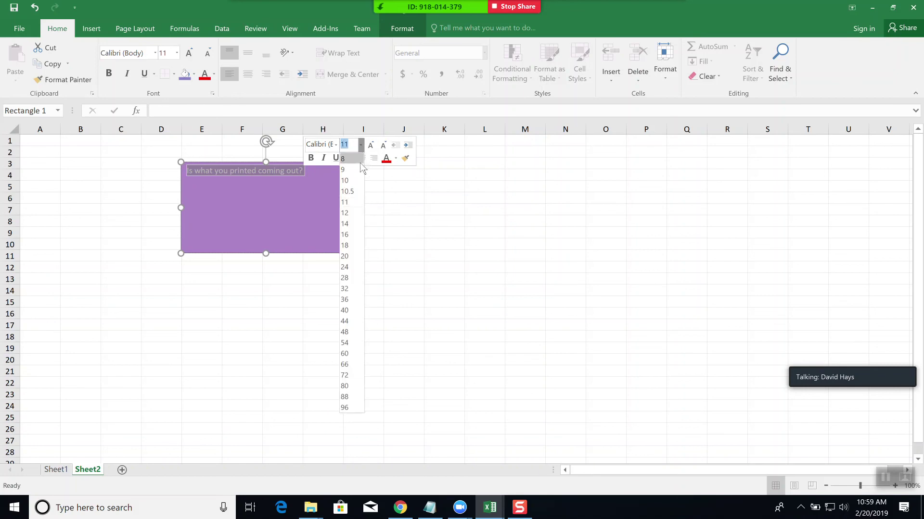
{"action": "left_click", "coordinate": [347, 279]}
{"action": "key", "text": "Escape"}
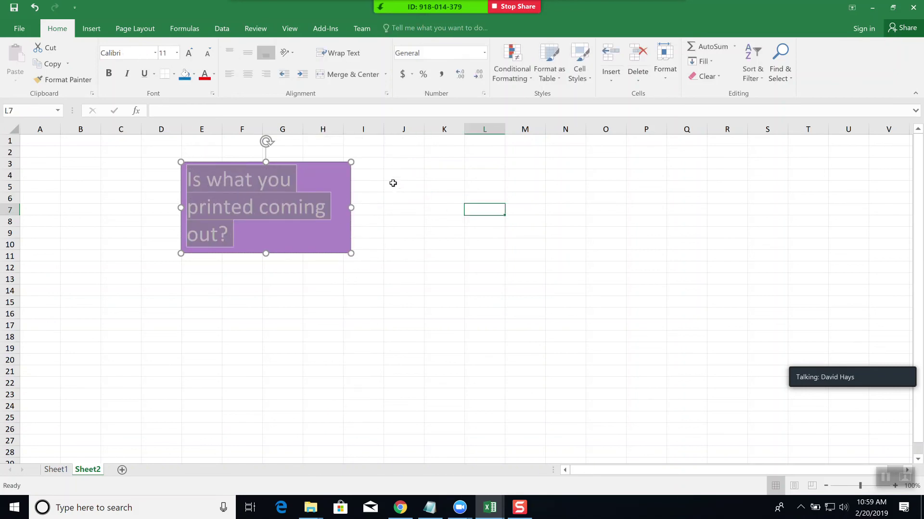
- Centre-align the question text and shift the rectangle slightly to the right
{"action": "left_click_drag", "start_coordinate": [236, 235], "coordinate": [185, 178]}
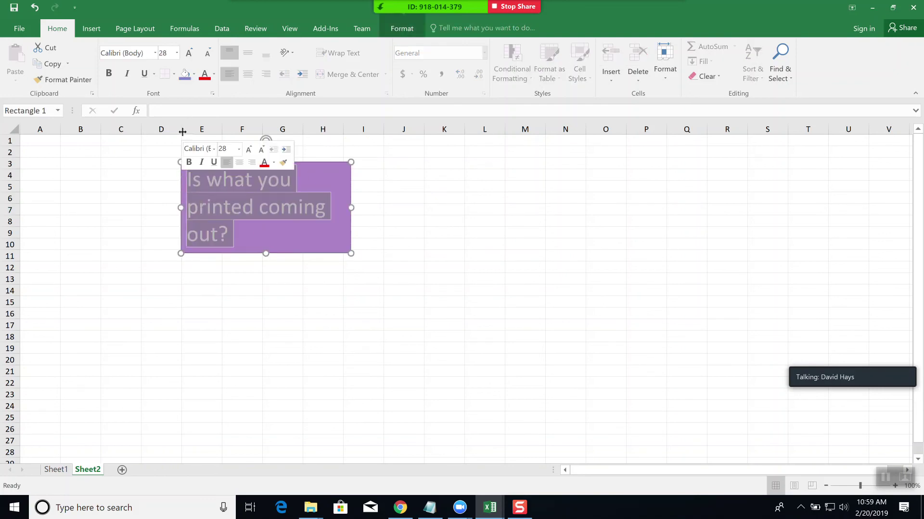
{"action": "left_click", "coordinate": [250, 77]}
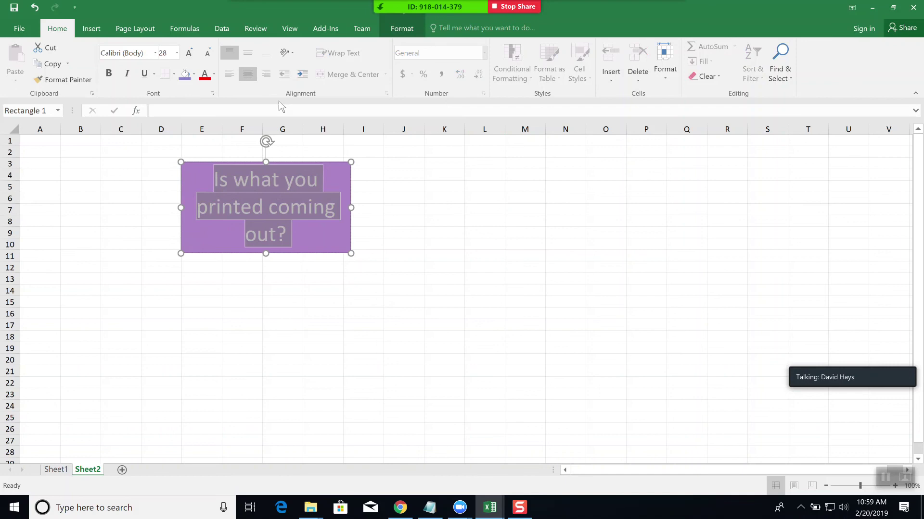
{"action": "left_click", "coordinate": [331, 240]}
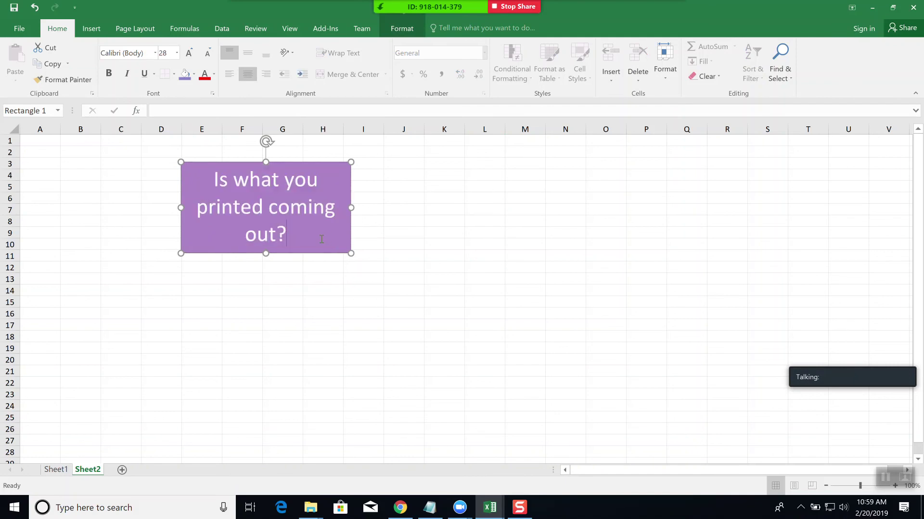
{"action": "left_click", "coordinate": [318, 286]}
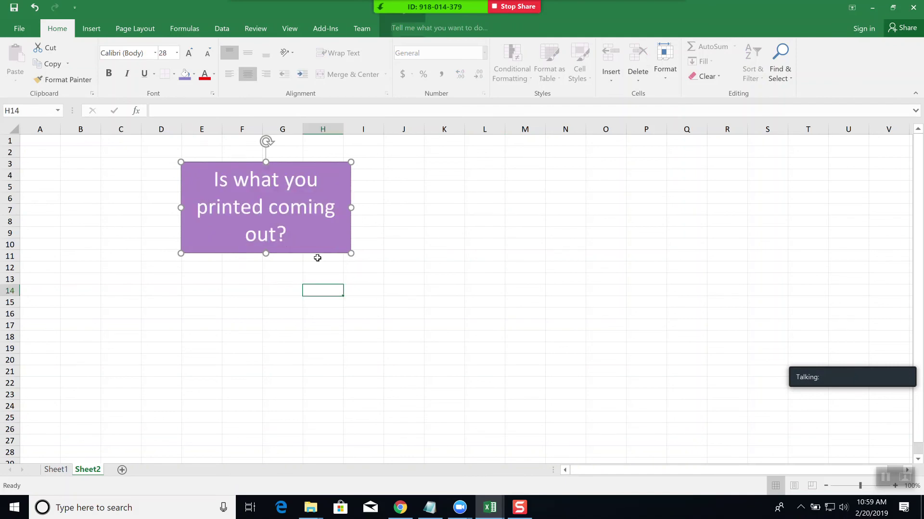
{"action": "left_click", "coordinate": [313, 228]}
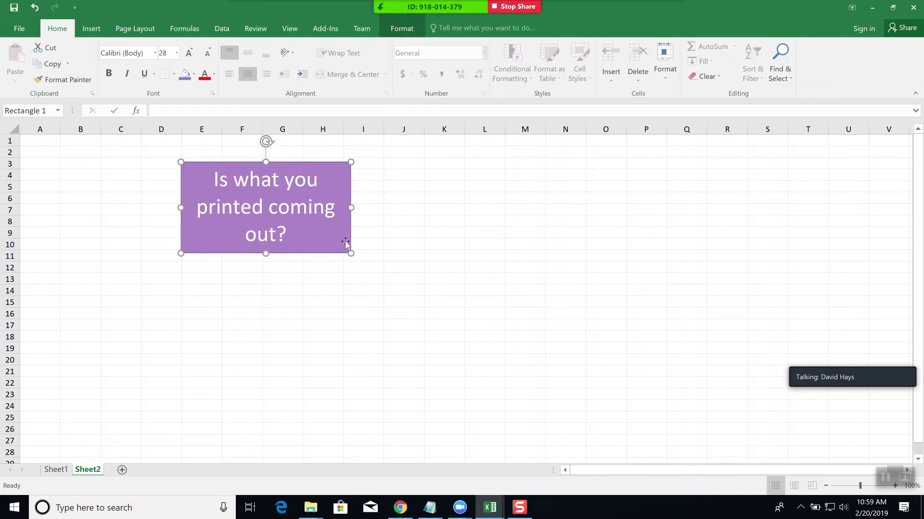
{"action": "left_click_drag", "start_coordinate": [345, 241], "coordinate": [373, 236]}
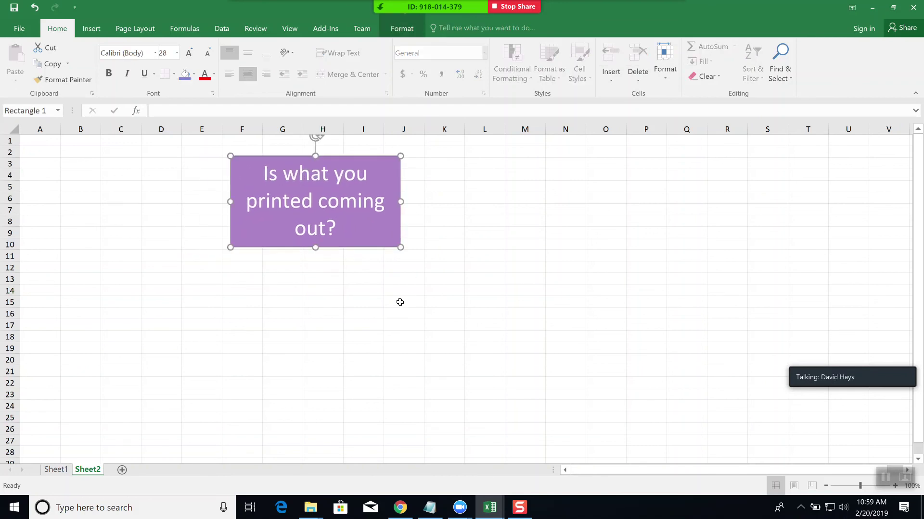
{"action": "left_click", "coordinate": [365, 324]}
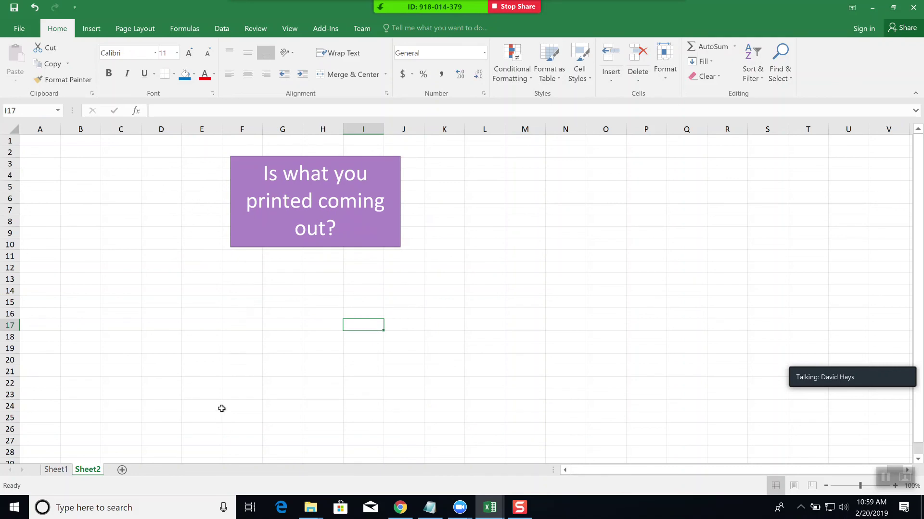
- Draw a Flowchart: Decision diamond below the question rectangle, around rows 13–21
{"action": "left_click", "coordinate": [93, 31]}
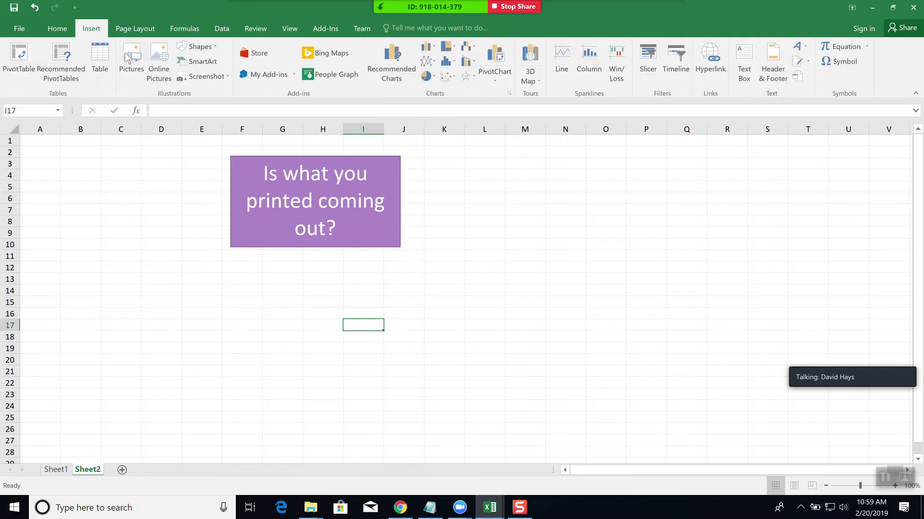
{"action": "left_click", "coordinate": [215, 47]}
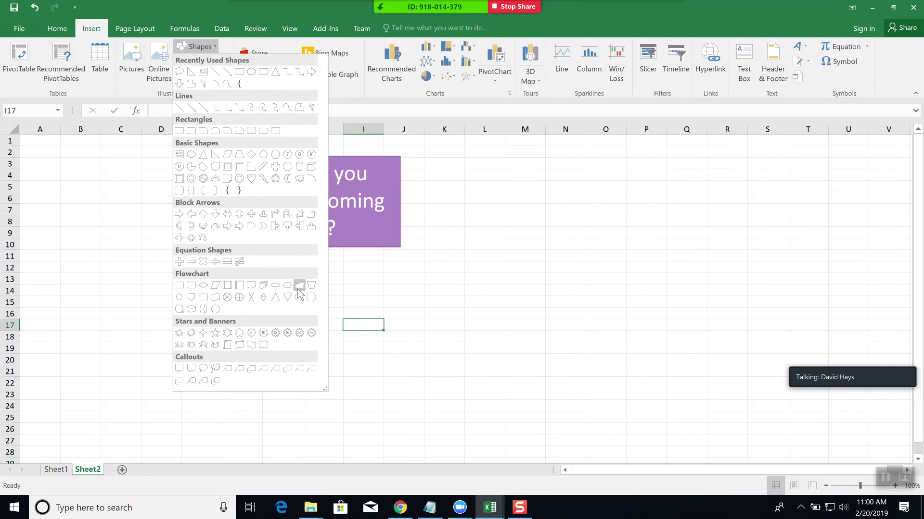
{"action": "left_click", "coordinate": [203, 285]}
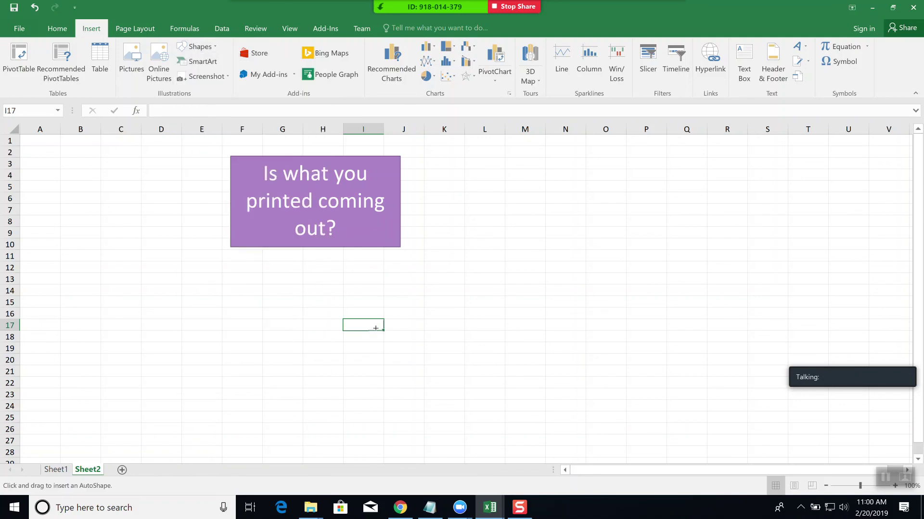
{"action": "left_click_drag", "start_coordinate": [281, 287], "coordinate": [373, 368]}
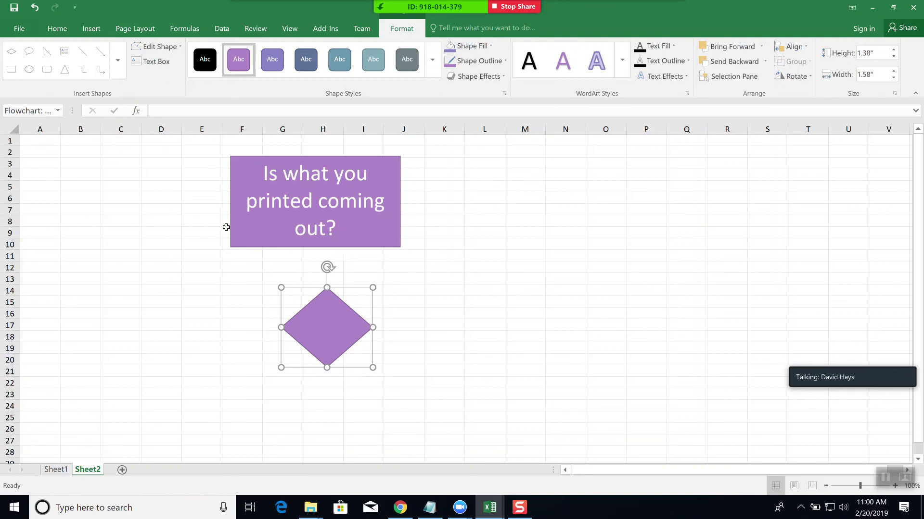
- Join the rectangle's bottom to the diamond's top with an elbow arrow connector
{"action": "left_click", "coordinate": [396, 171]}
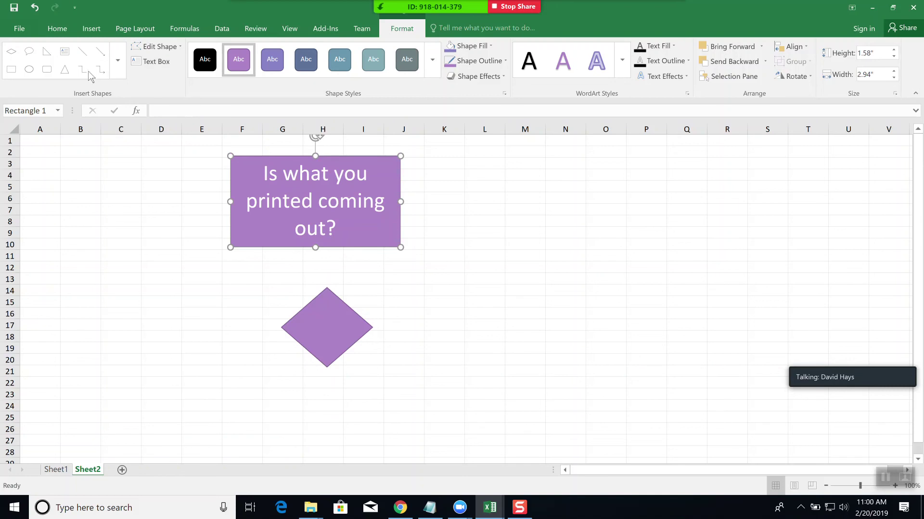
{"action": "left_click", "coordinate": [101, 70]}
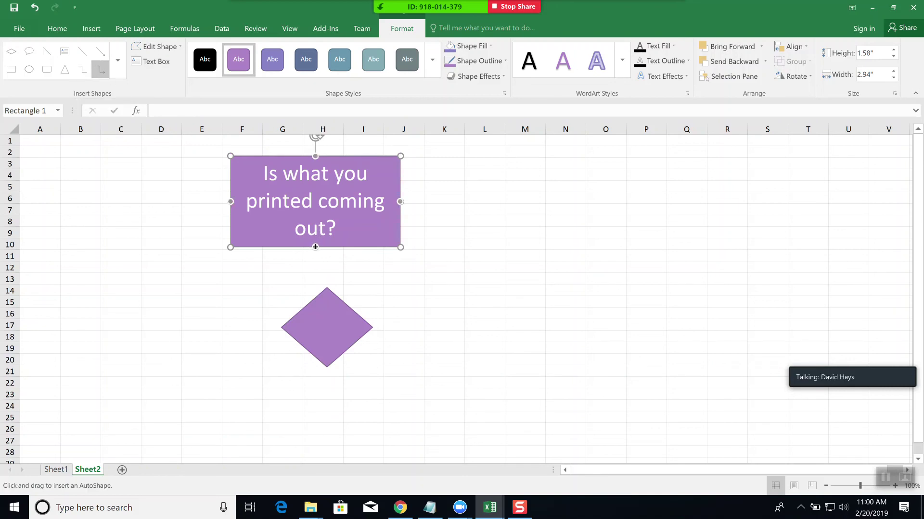
{"action": "left_click_drag", "start_coordinate": [315, 247], "coordinate": [326, 290]}
{"action": "left_click", "coordinate": [430, 322]}
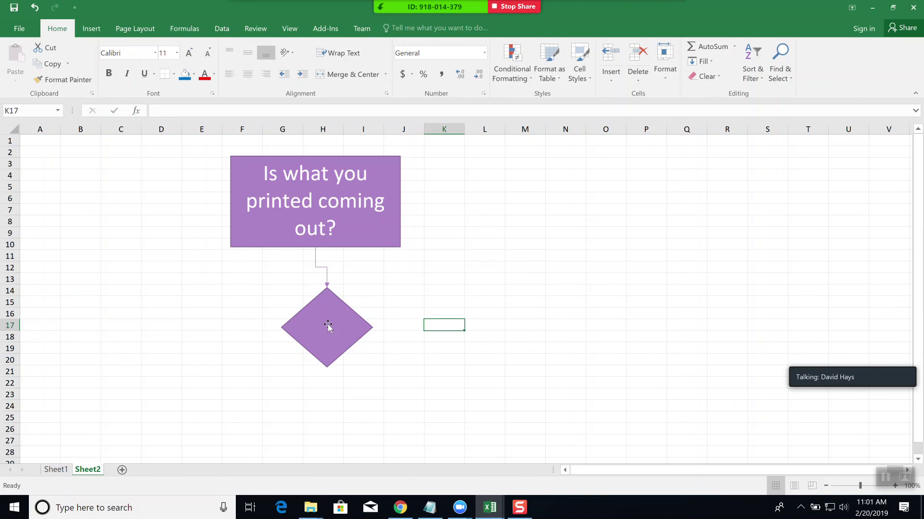
{"action": "left_click", "coordinate": [115, 166]}
- Open the Insert Shapes gallery to pick another flowchart shape
{"action": "left_click", "coordinate": [96, 26]}
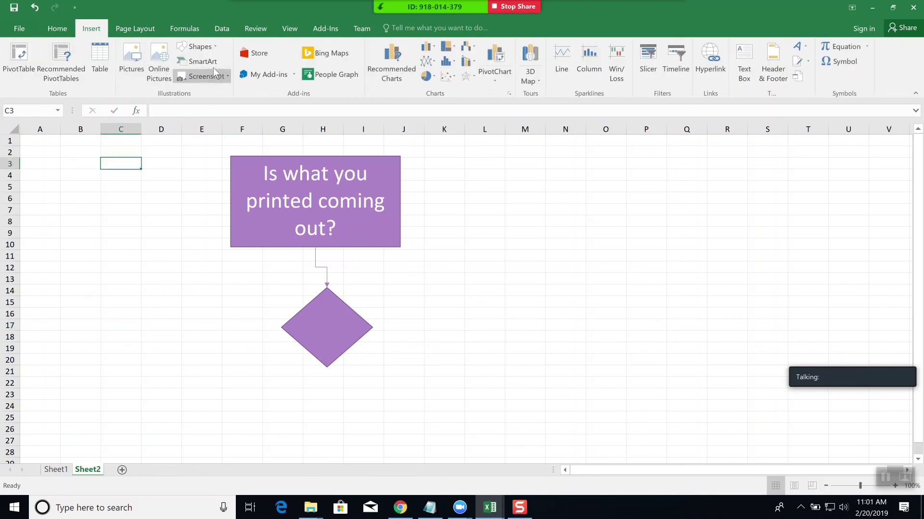
{"action": "left_click", "coordinate": [212, 48]}
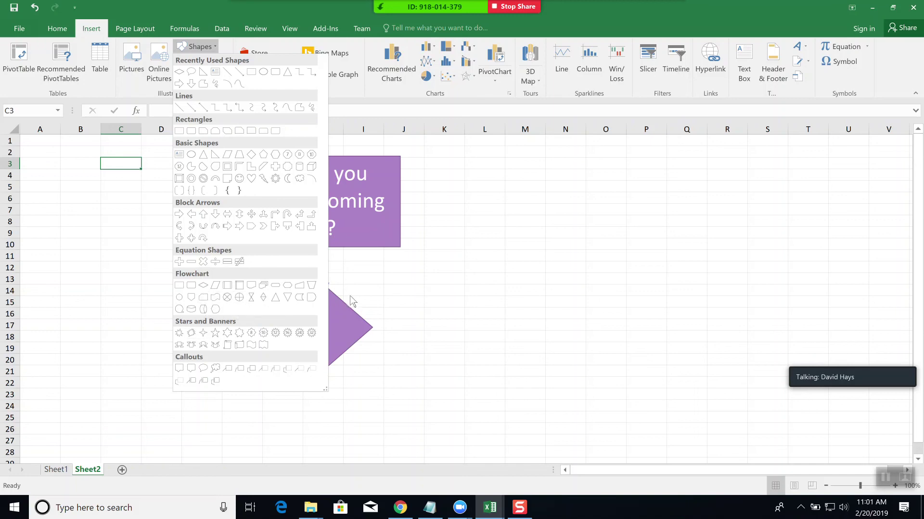
- Dismiss the Shapes gallery and click empty cell L16 to deselect the box-and-diamond flowchart
{"action": "left_click", "coordinate": [501, 293]}
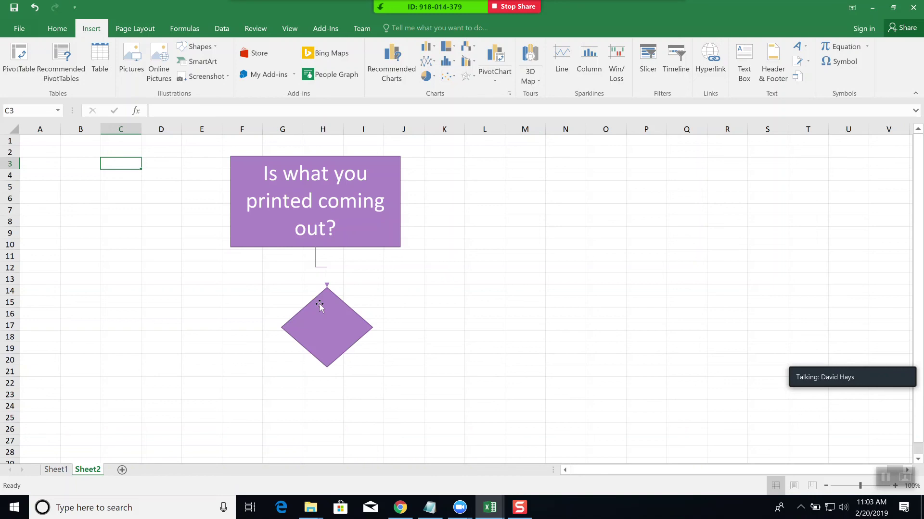
{"action": "left_click", "coordinate": [498, 311]}
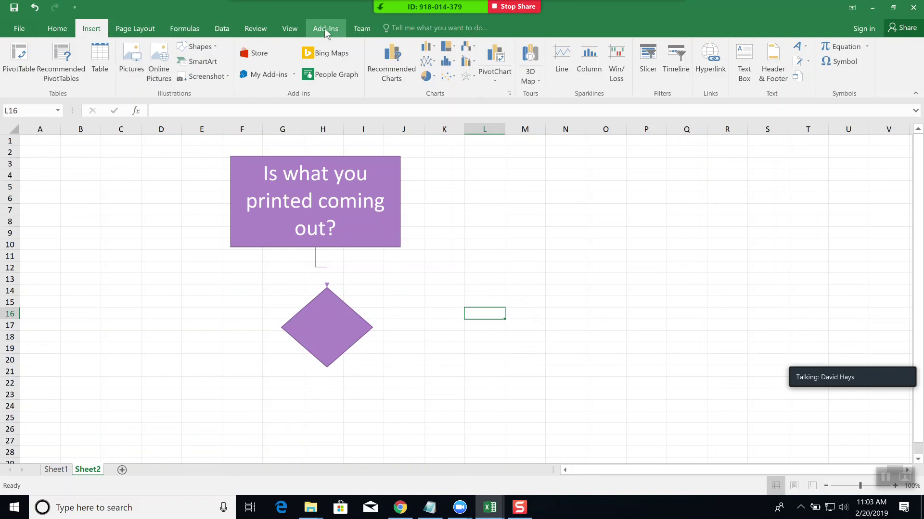
- Return to Sheet1's Homework table and select cell A6 as the freeze point
{"action": "left_click", "coordinate": [290, 29]}
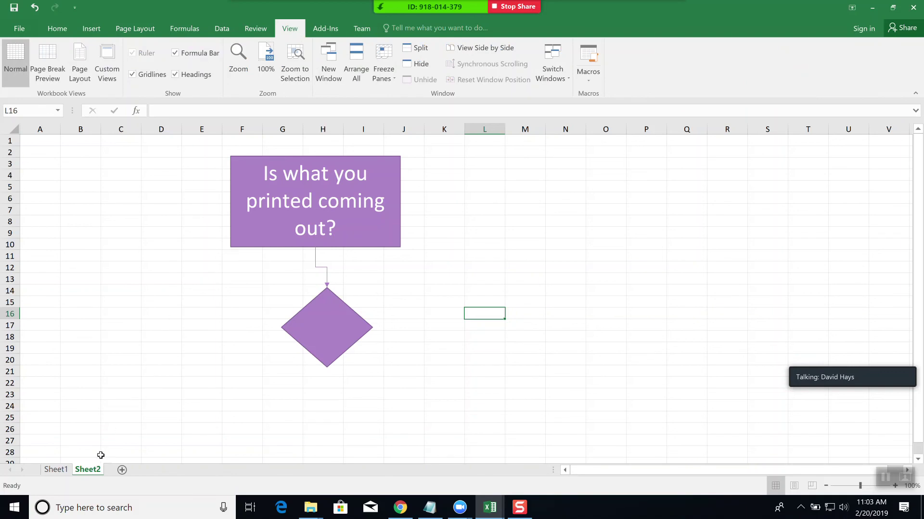
{"action": "left_click", "coordinate": [55, 470]}
{"action": "left_click", "coordinate": [55, 470]}
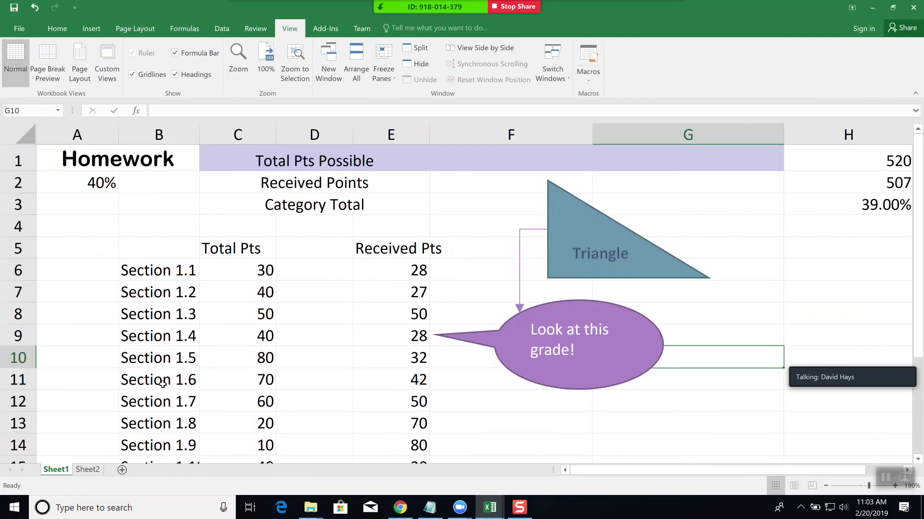
{"action": "scroll", "coordinate": [165, 370], "scroll_direction": "down", "scroll_amount": 5}
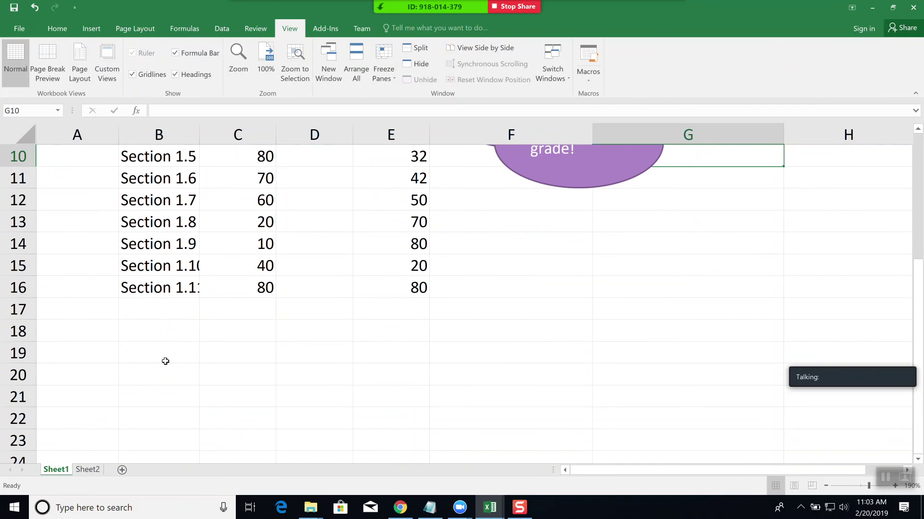
{"action": "scroll", "coordinate": [165, 359], "scroll_direction": "up", "scroll_amount": 5}
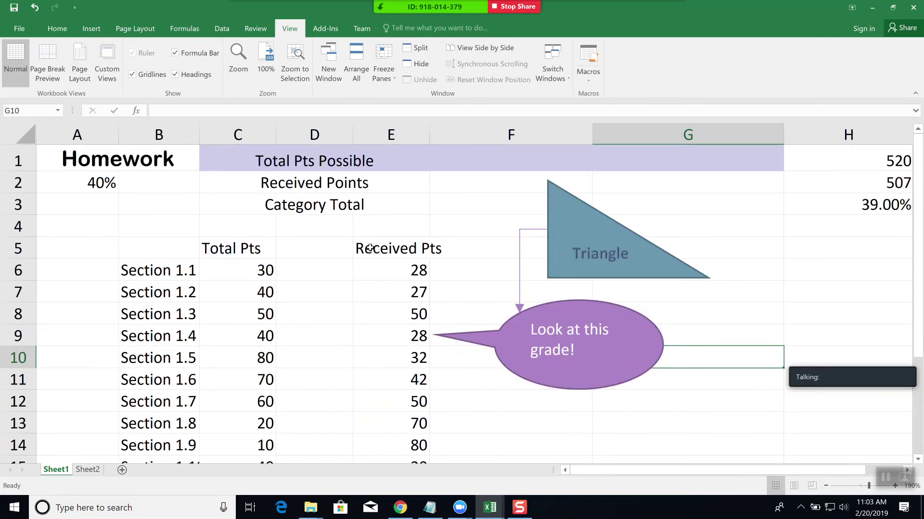
{"action": "left_click_drag", "start_coordinate": [239, 247], "coordinate": [402, 253]}
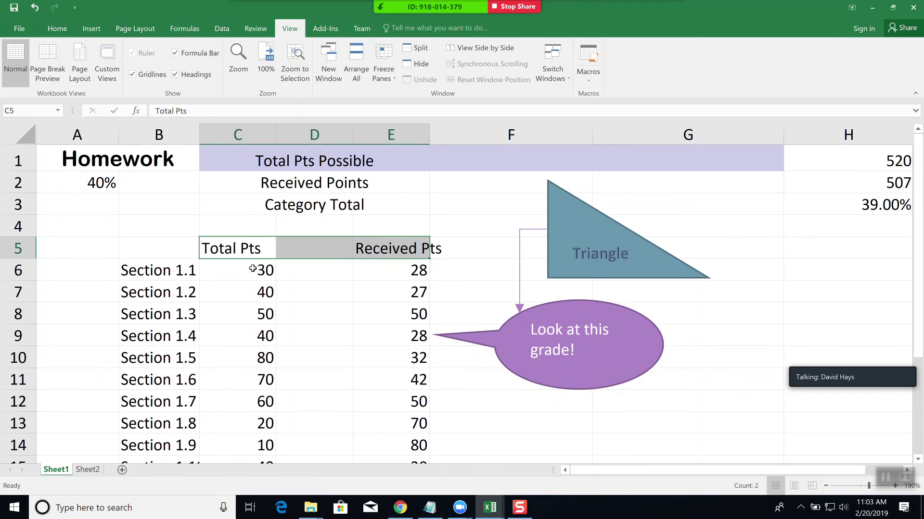
{"action": "left_click", "coordinate": [95, 271]}
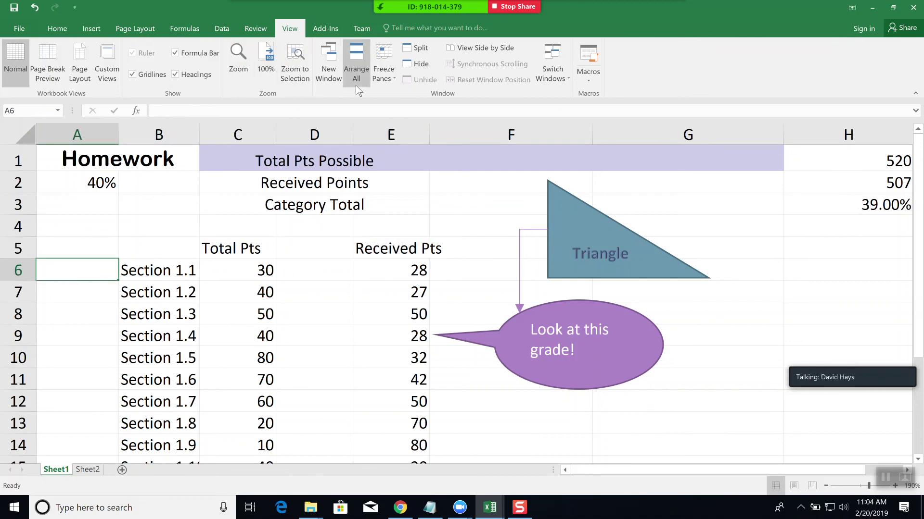
- Freeze panes above row 6 so the Homework title and point headings stay fixed while scrolling
{"action": "left_click", "coordinate": [390, 76]}
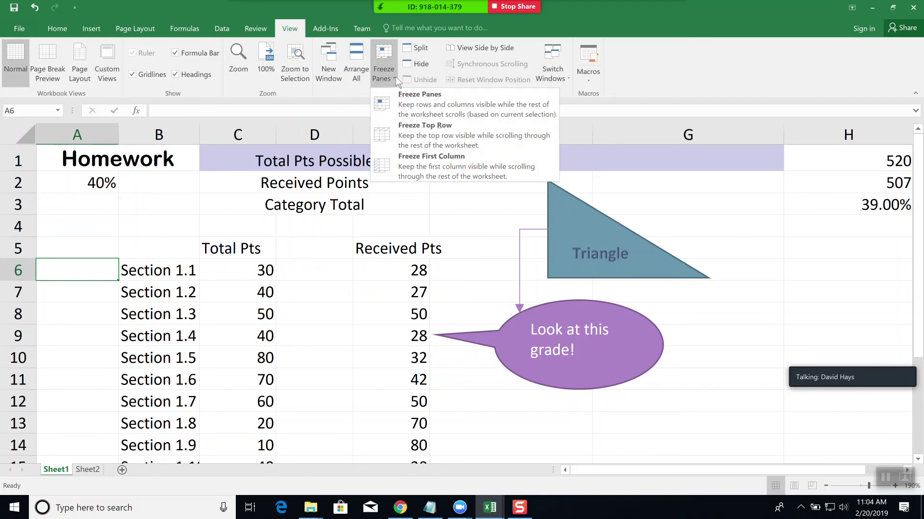
{"action": "left_click", "coordinate": [480, 109]}
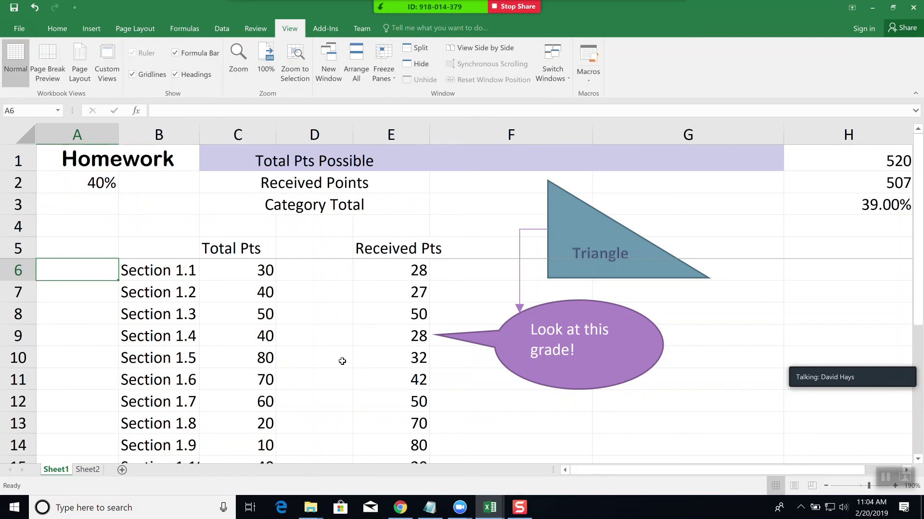
{"action": "scroll", "coordinate": [344, 359], "scroll_direction": "down", "scroll_amount": 3}
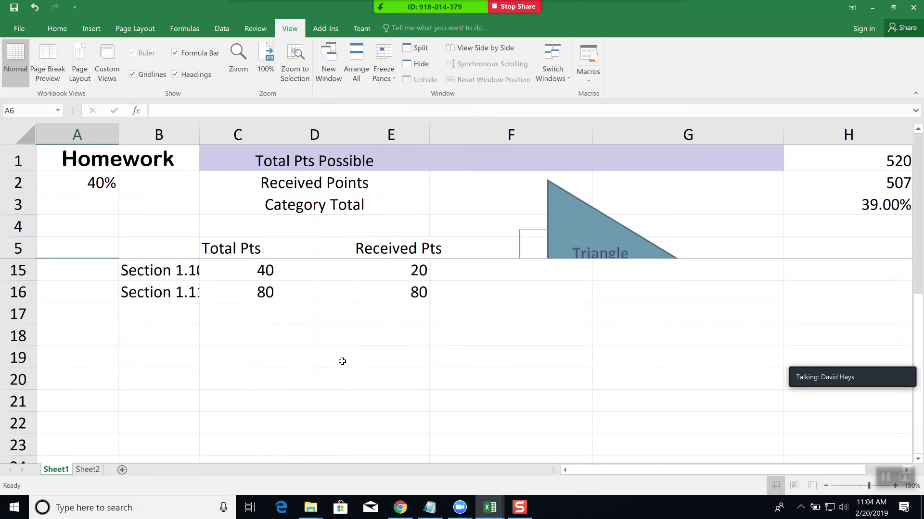
{"action": "scroll", "coordinate": [342, 361], "scroll_direction": "down", "scroll_amount": 2}
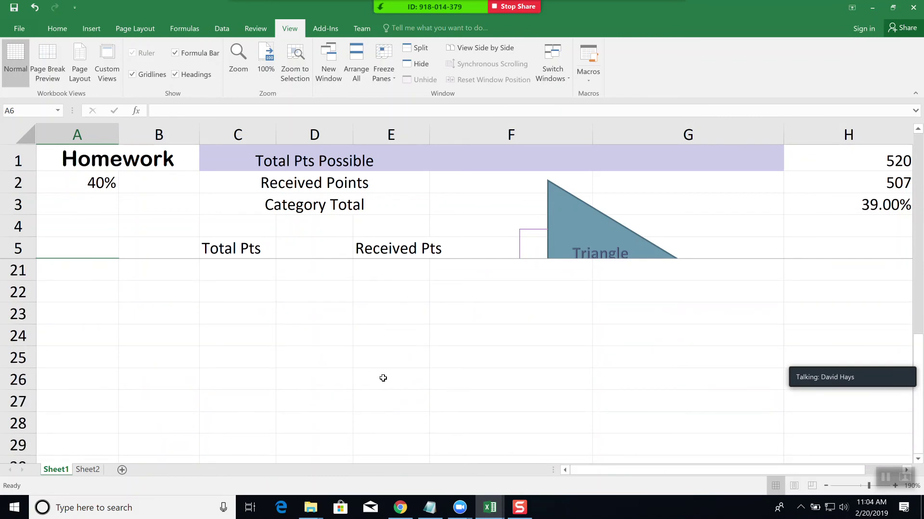
{"action": "scroll", "coordinate": [383, 378], "scroll_direction": "up", "scroll_amount": 5}
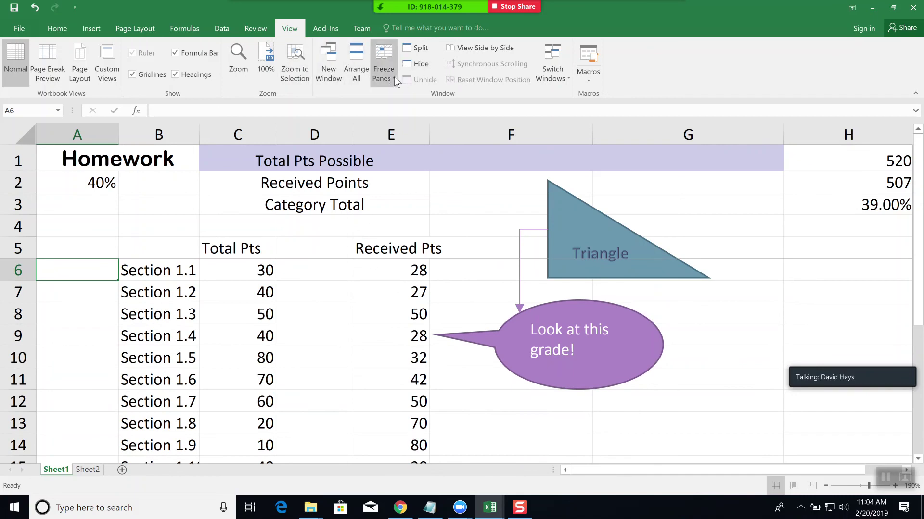
{"action": "left_click", "coordinate": [394, 76]}
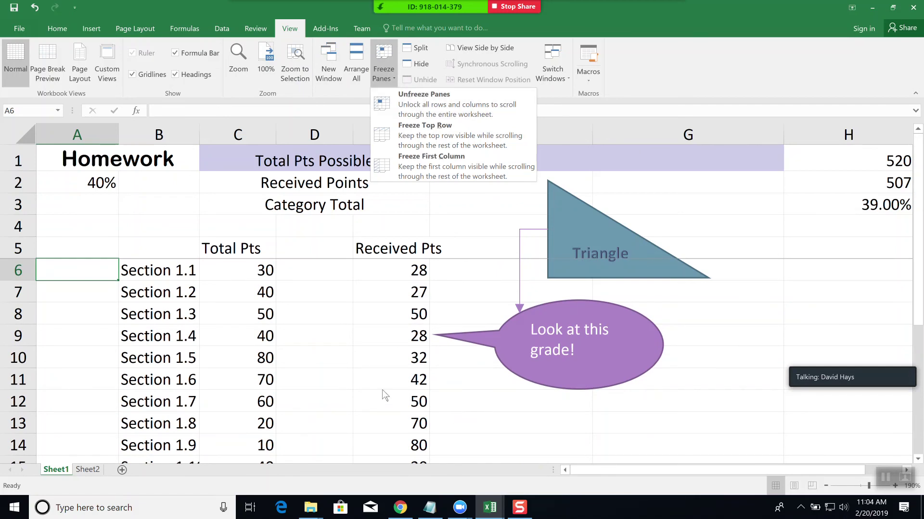
- Unfreeze all panes on the Homework sheet
{"action": "left_click", "coordinate": [375, 405]}
{"action": "left_click", "coordinate": [377, 404]}
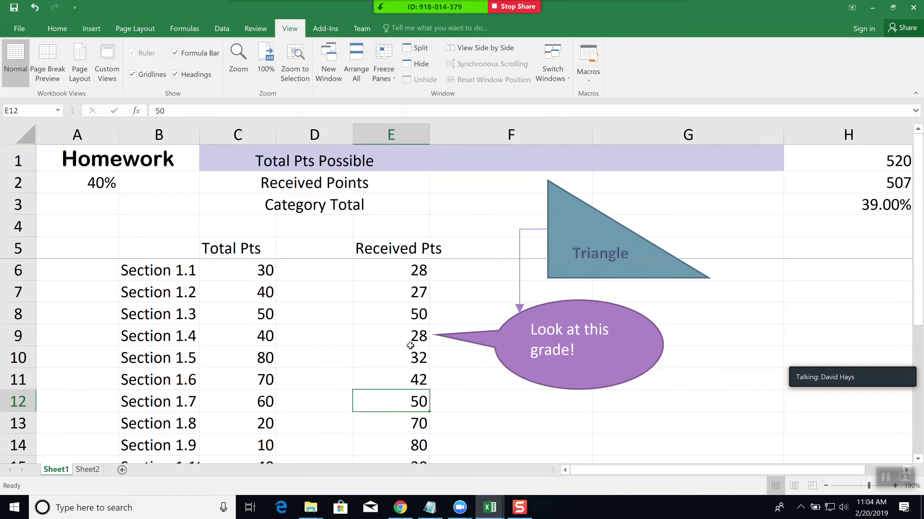
{"action": "left_click", "coordinate": [395, 80]}
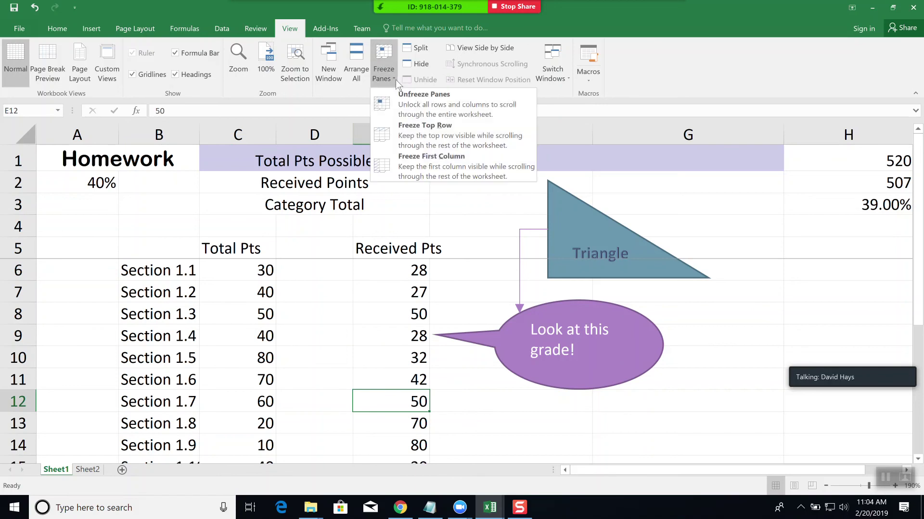
{"action": "left_click", "coordinate": [407, 110]}
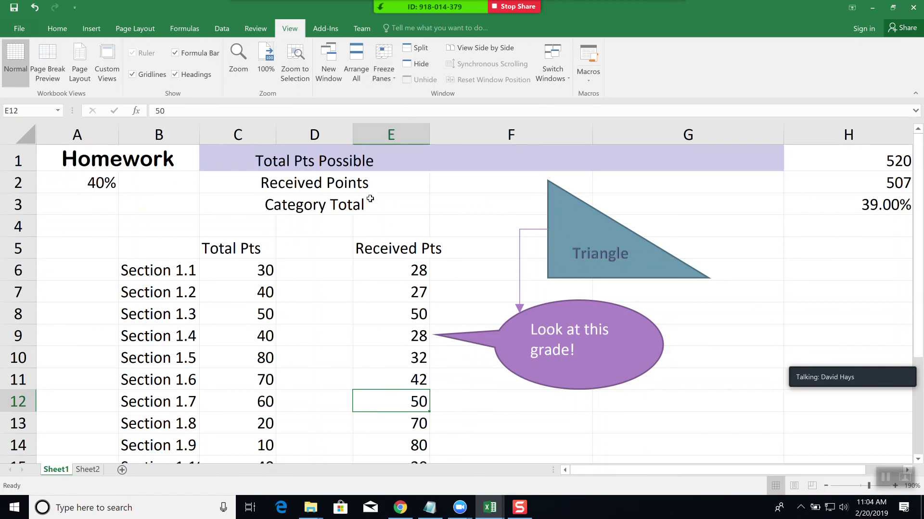
- Freeze panes at C6 so rows 1–5 and columns A–B stay fixed, then test by scrolling
{"action": "left_click", "coordinate": [238, 265]}
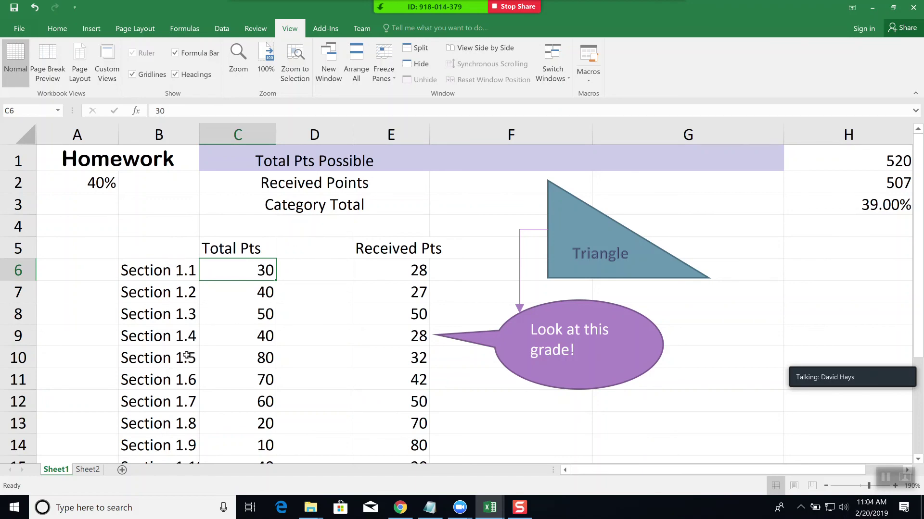
{"action": "left_click", "coordinate": [394, 81]}
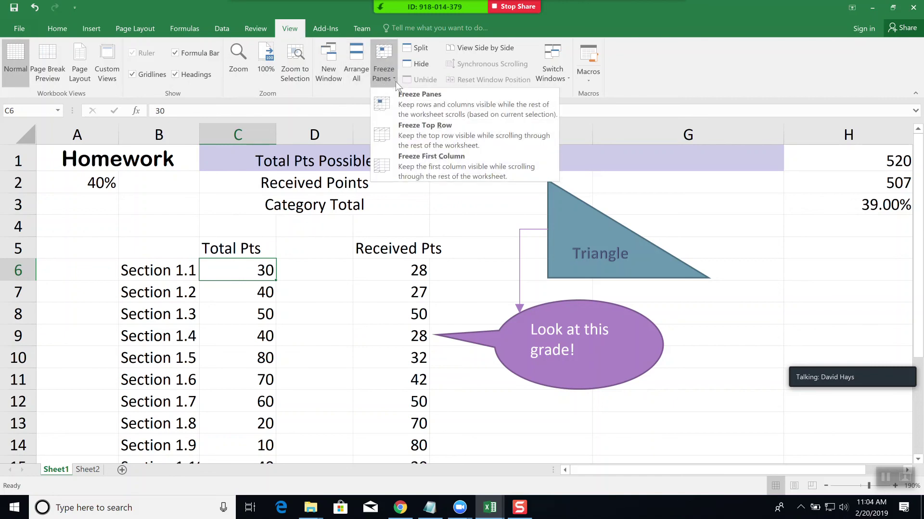
{"action": "left_click", "coordinate": [423, 102]}
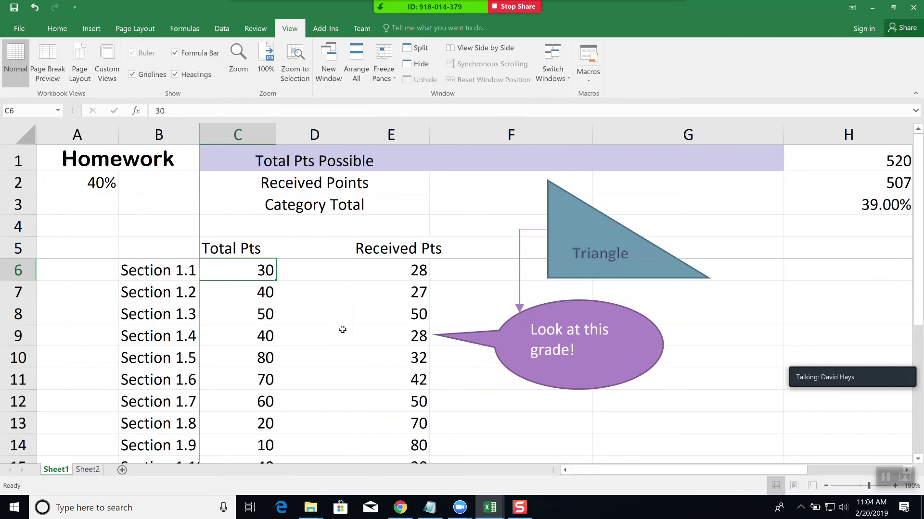
{"action": "scroll", "coordinate": [342, 330], "scroll_direction": "down", "scroll_amount": 4}
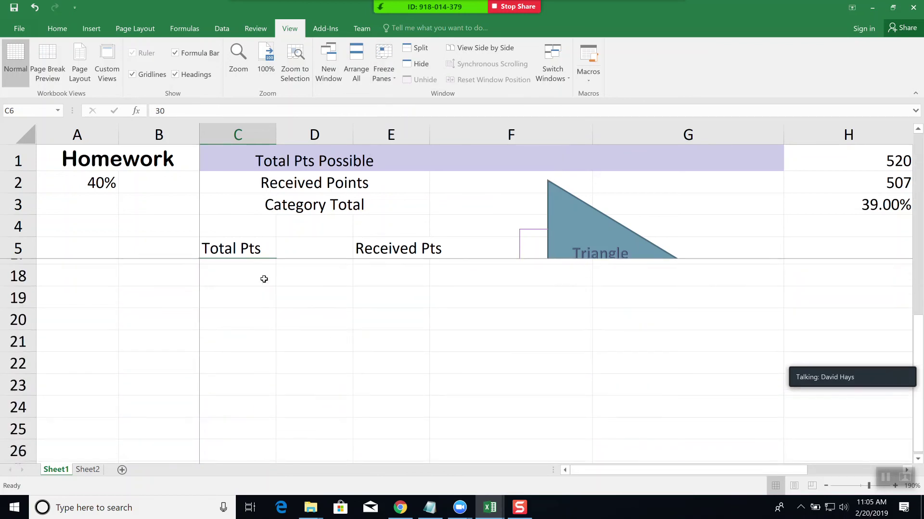
{"action": "scroll", "coordinate": [332, 344], "scroll_direction": "up", "scroll_amount": 4}
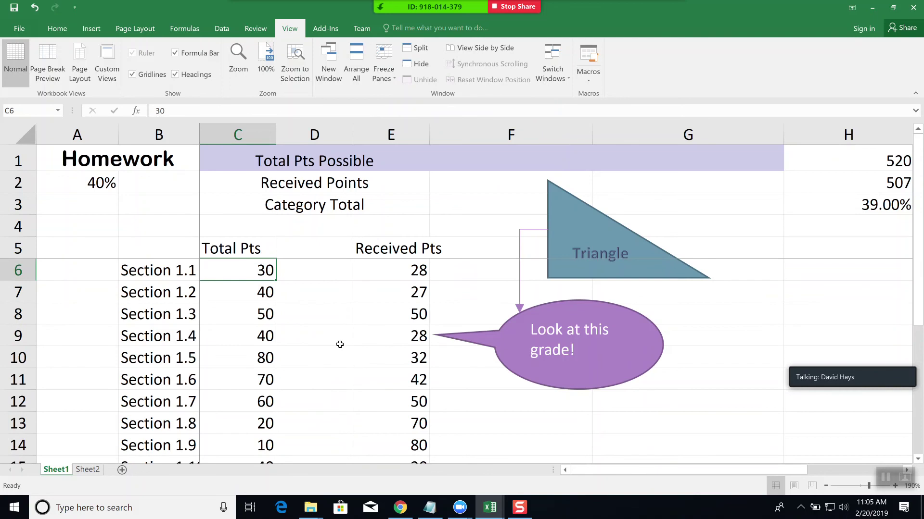
{"action": "left_click_drag", "start_coordinate": [628, 472], "coordinate": [734, 471]}
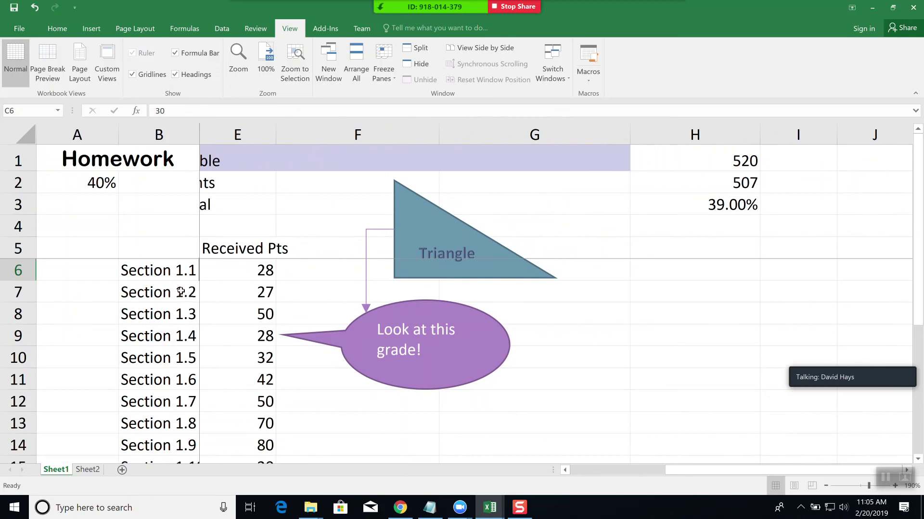
{"action": "left_click", "coordinate": [576, 469]}
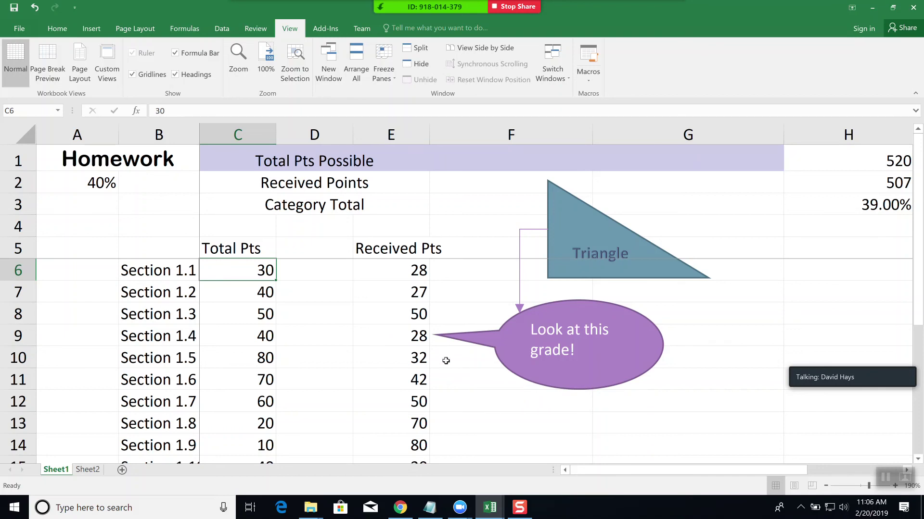
- Browse the Data, Home, Page Layout and Formulas ribbon tabs, then add blank worksheet Sheet3
{"action": "left_click", "coordinate": [222, 28]}
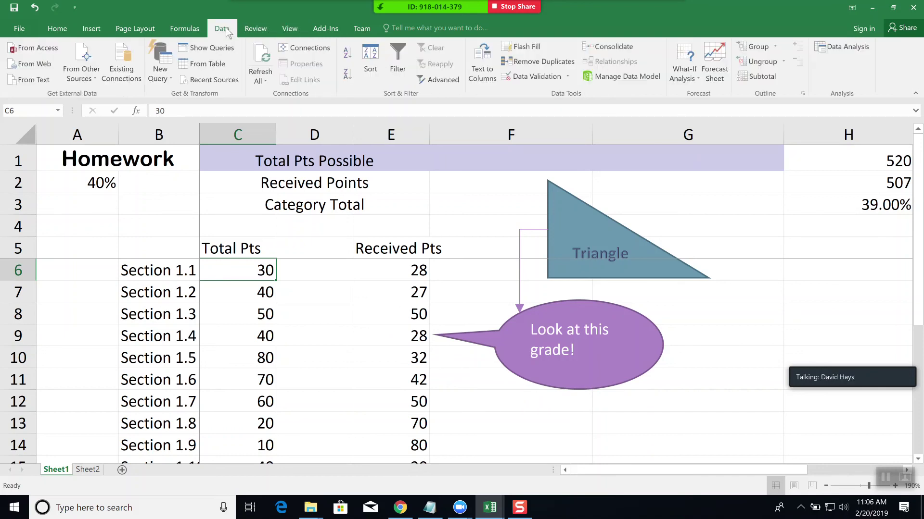
{"action": "left_click", "coordinate": [56, 28]}
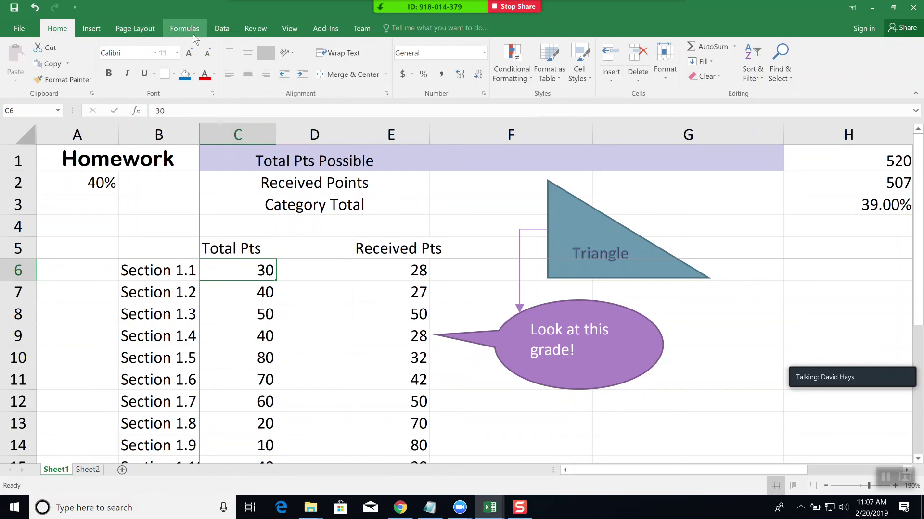
{"action": "left_click", "coordinate": [137, 29]}
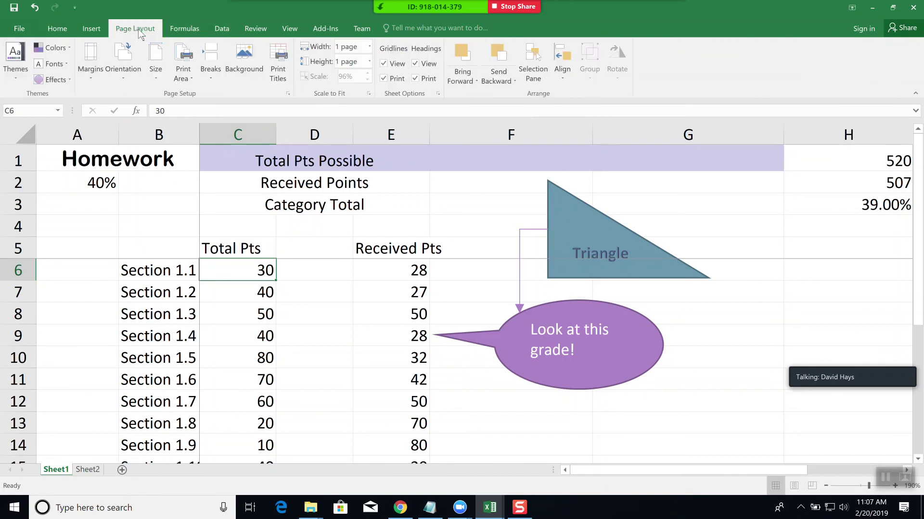
{"action": "left_click", "coordinate": [195, 33]}
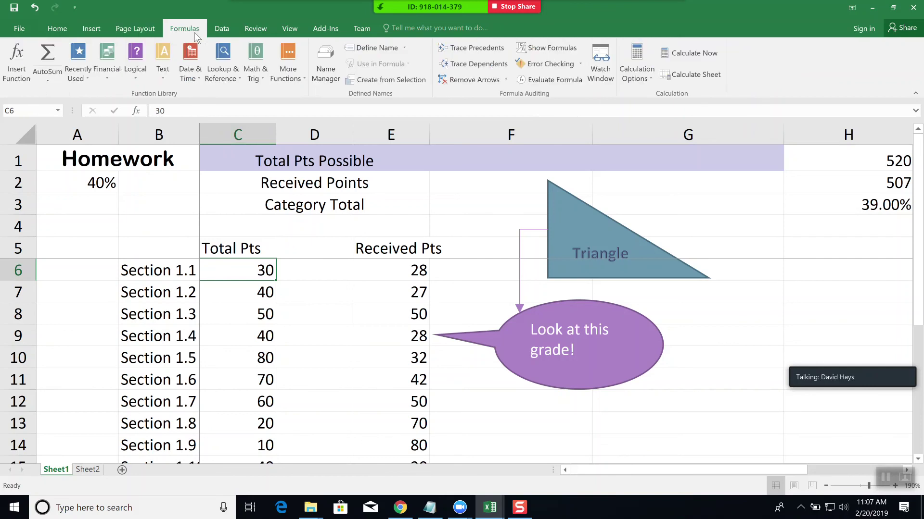
{"action": "left_click", "coordinate": [228, 33]}
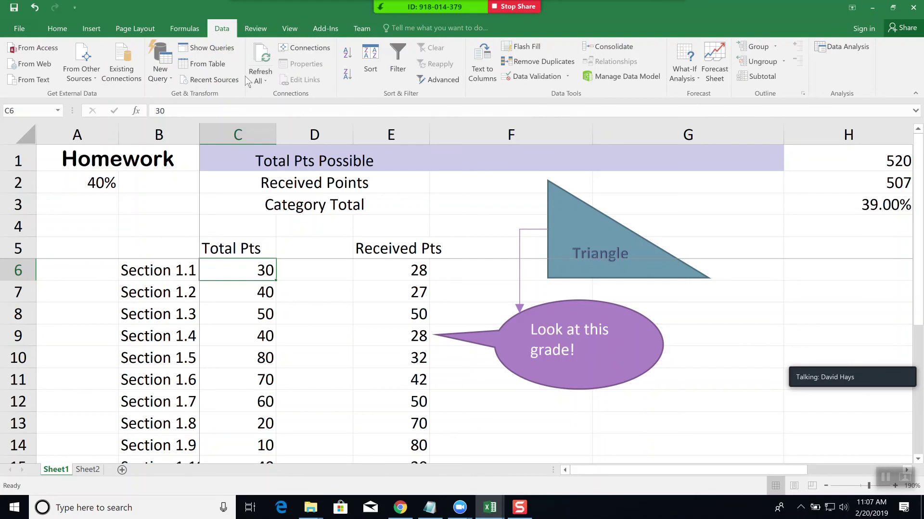
{"action": "left_click", "coordinate": [60, 28]}
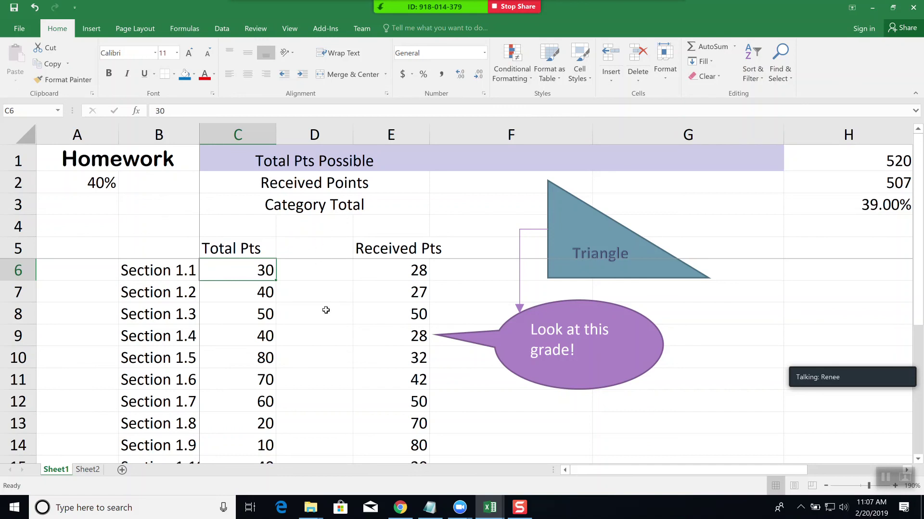
{"action": "left_click", "coordinate": [189, 30]}
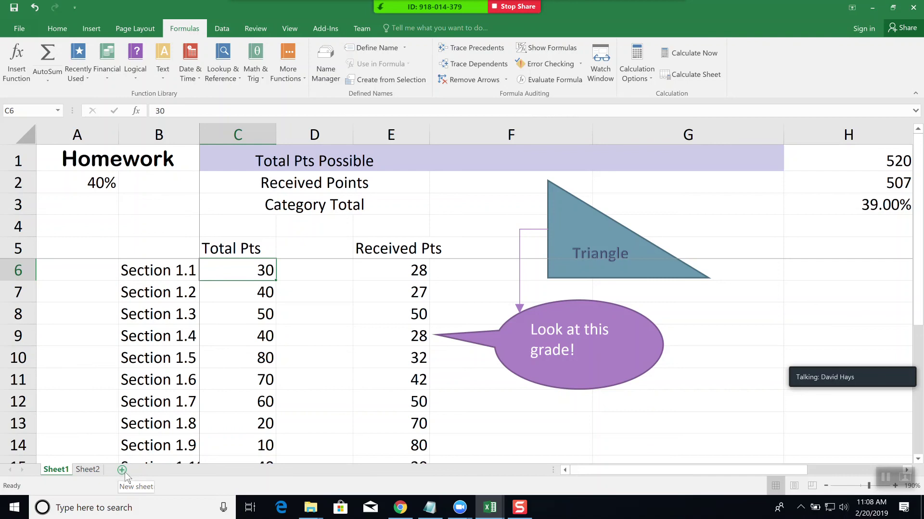
{"action": "left_click", "coordinate": [122, 470]}
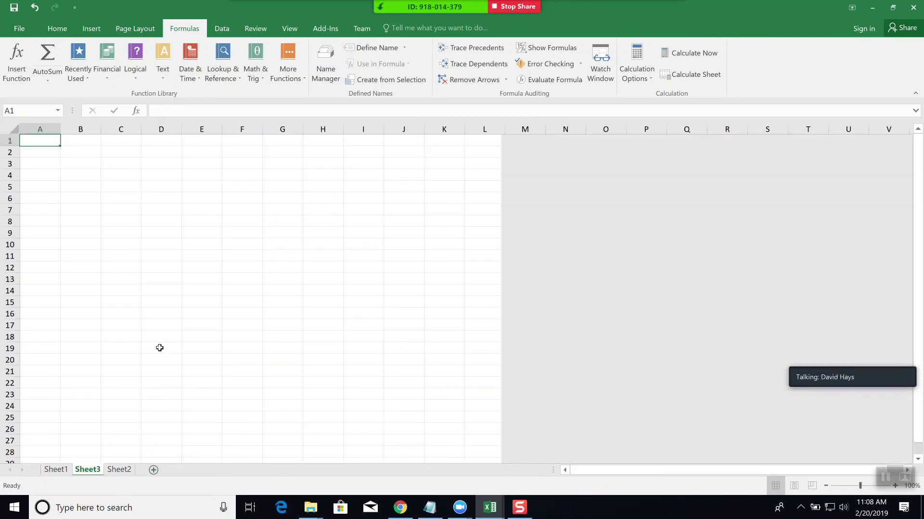
- Zoom the empty Sheet3 from 100% to 160%
{"action": "scroll", "coordinate": [145, 301], "scroll_direction": "up", "scroll_amount": 3}
{"action": "scroll", "coordinate": [145, 302], "scroll_direction": "up", "scroll_amount": 1}
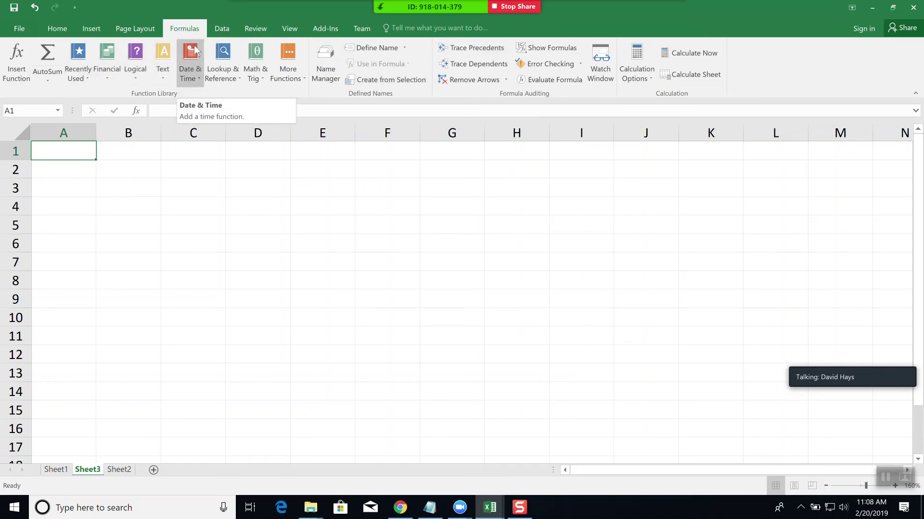
- Start Insert Function for cell A1 and expand the function category dropdown
{"action": "left_click", "coordinate": [136, 111]}
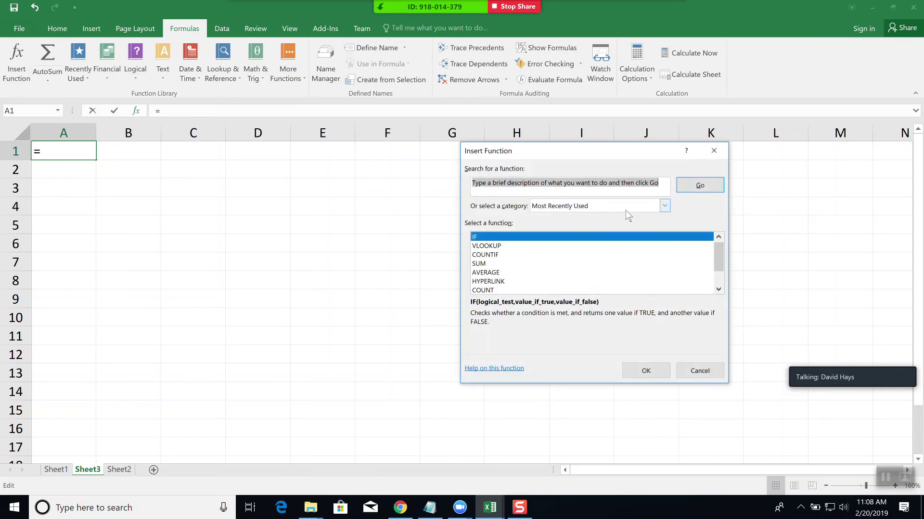
{"action": "left_click", "coordinate": [665, 206]}
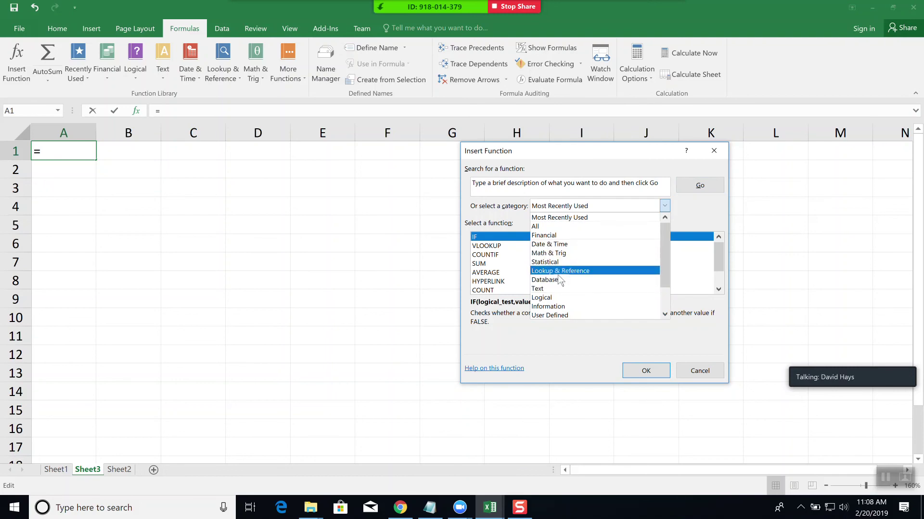
- Cancel Insert Function and a first NOW attempt from the Date & Time menu
{"action": "left_click", "coordinate": [694, 365]}
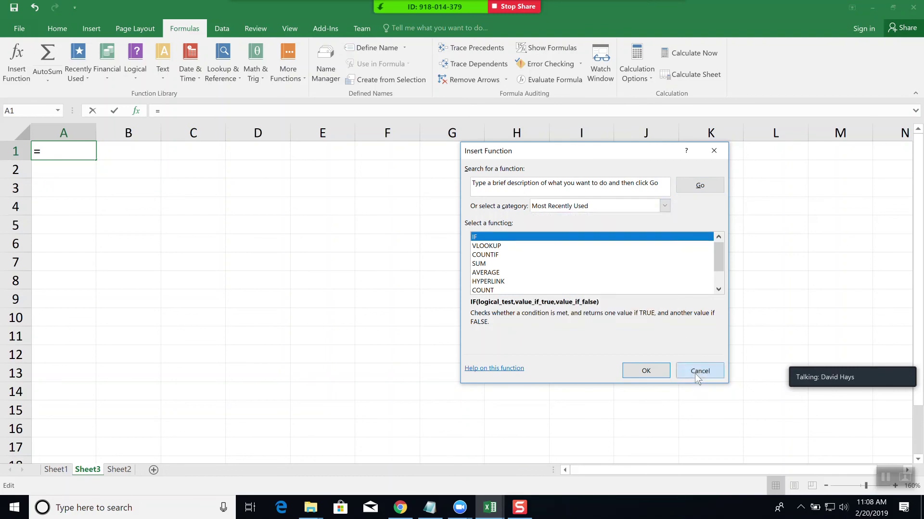
{"action": "left_click", "coordinate": [693, 369]}
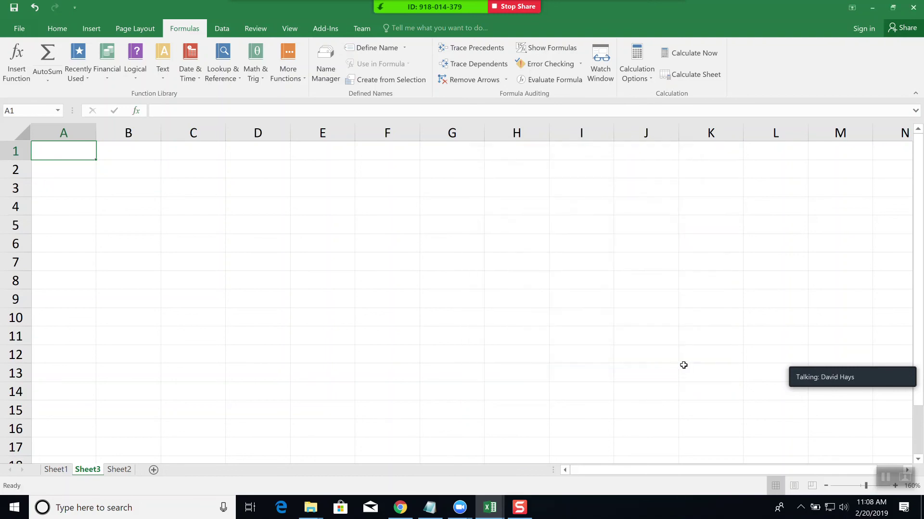
{"action": "left_click", "coordinate": [192, 77]}
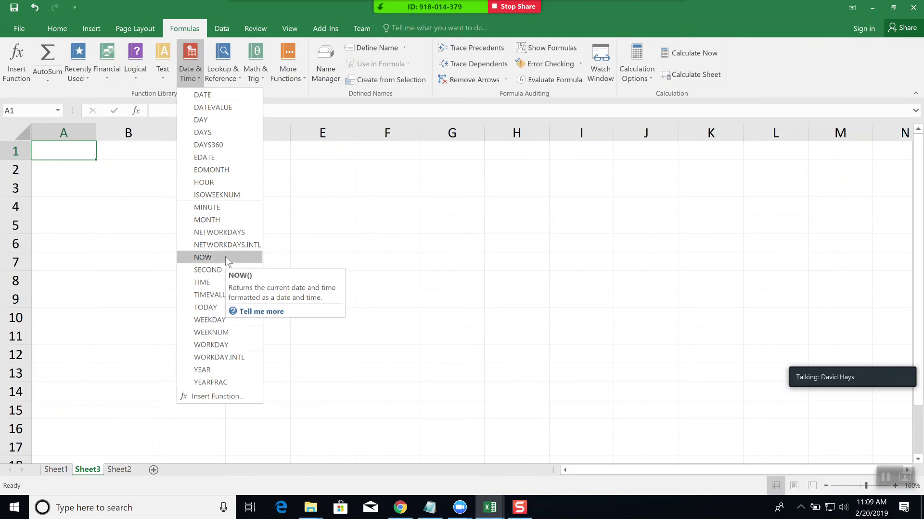
{"action": "left_click", "coordinate": [226, 259]}
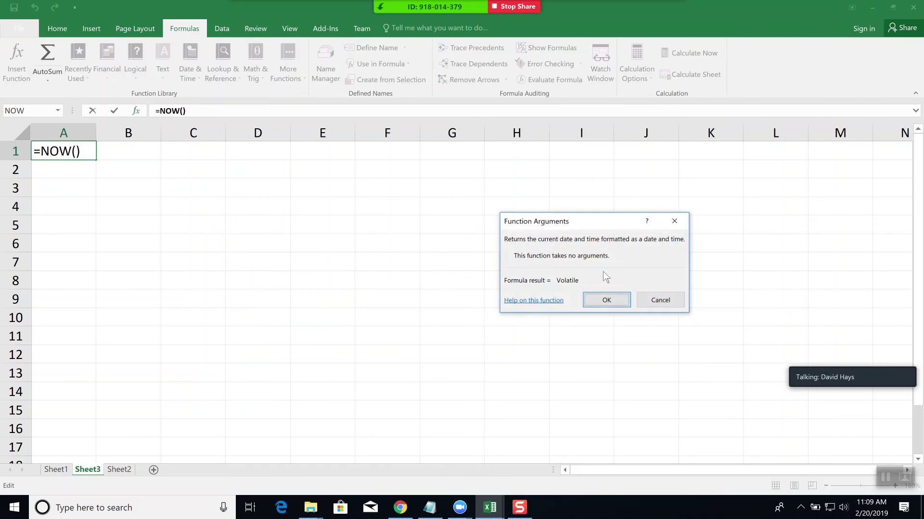
{"action": "left_click", "coordinate": [656, 299]}
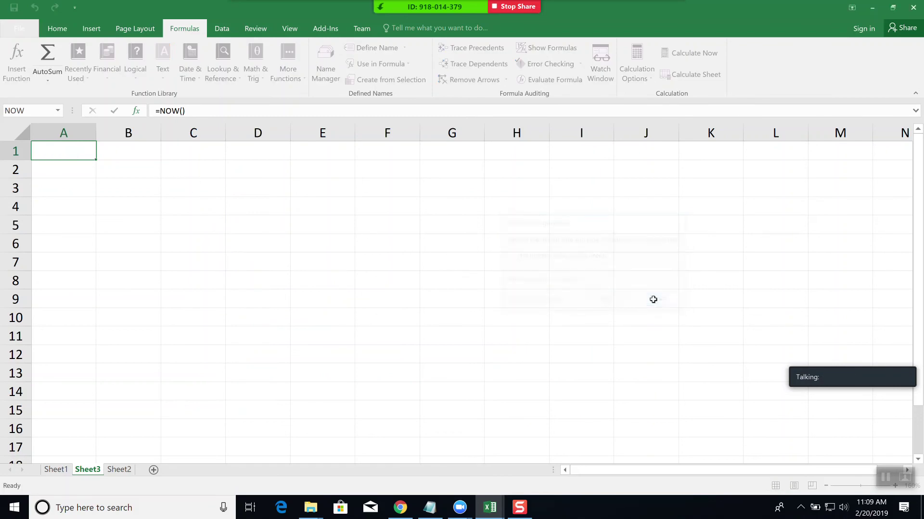
- Insert =NOW() in cell A1, showing 2/20/2019 11:09
{"action": "left_click", "coordinate": [75, 192]}
{"action": "left_click", "coordinate": [65, 171]}
{"action": "left_click", "coordinate": [62, 150]}
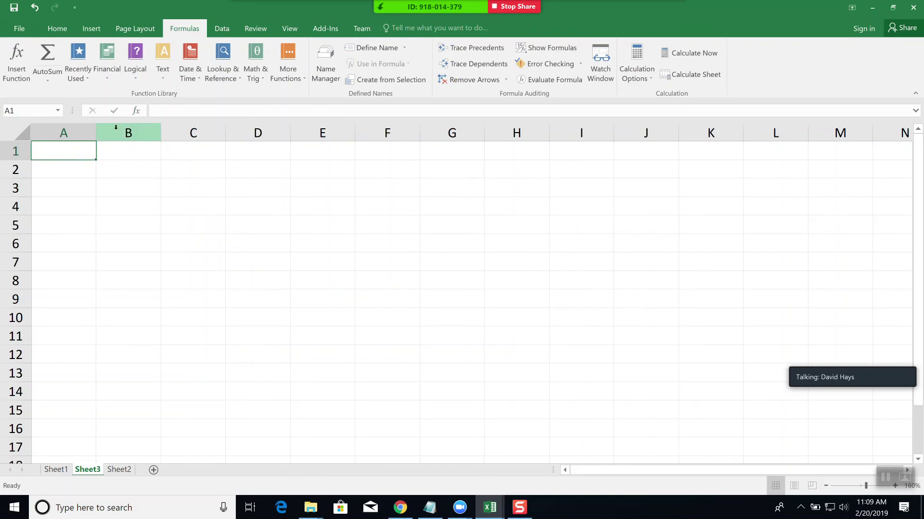
{"action": "left_click", "coordinate": [198, 79]}
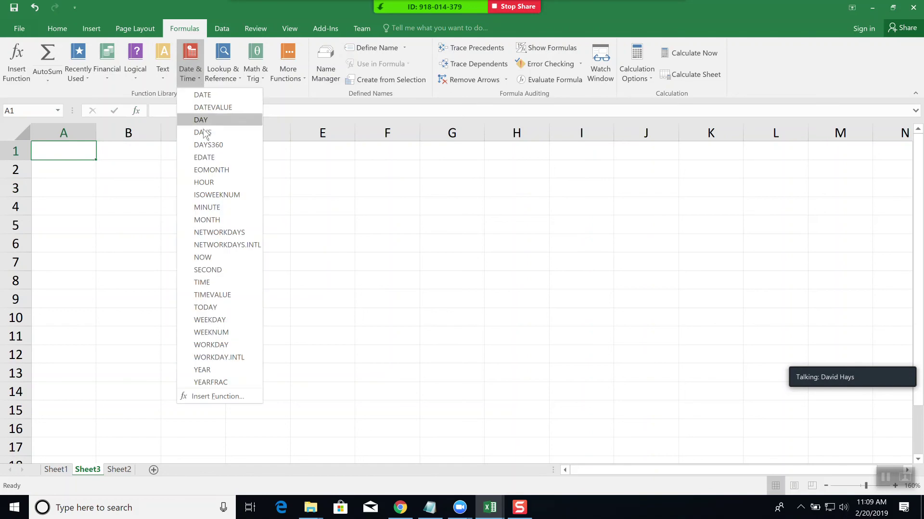
{"action": "left_click", "coordinate": [218, 257]}
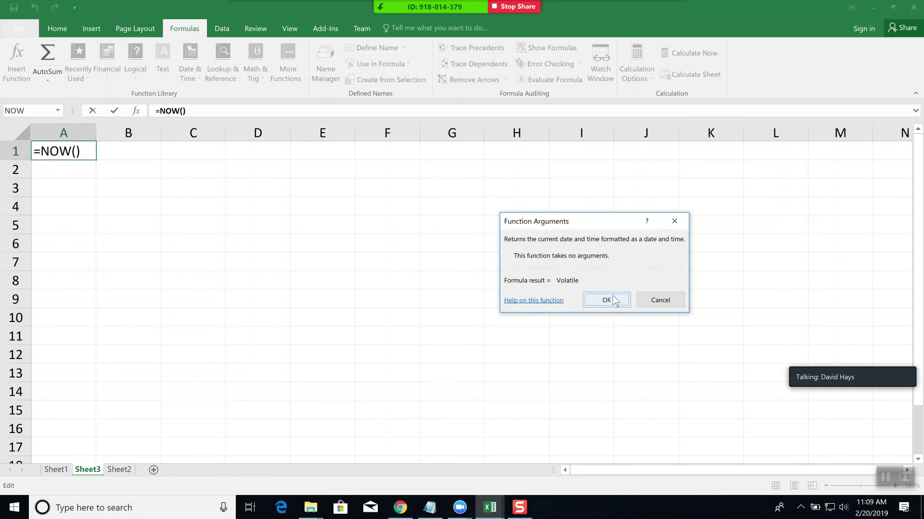
{"action": "left_click", "coordinate": [621, 299]}
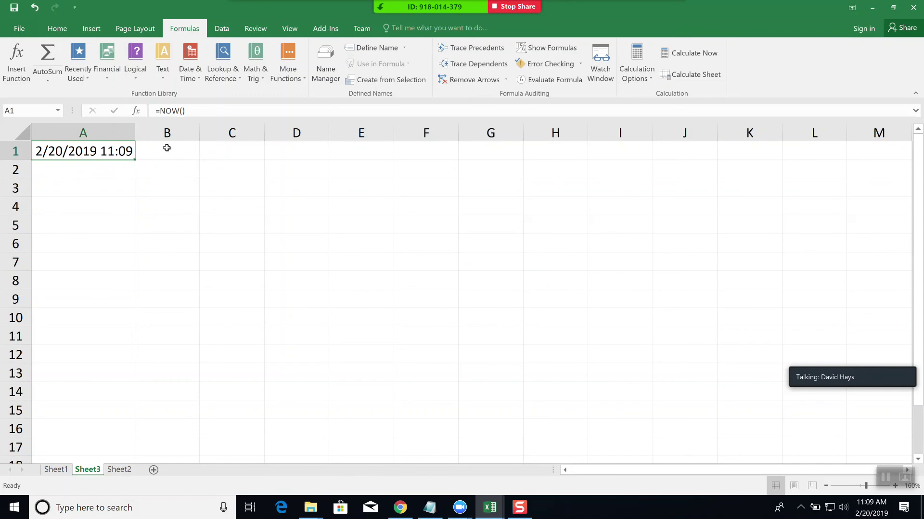
{"action": "left_click", "coordinate": [104, 225]}
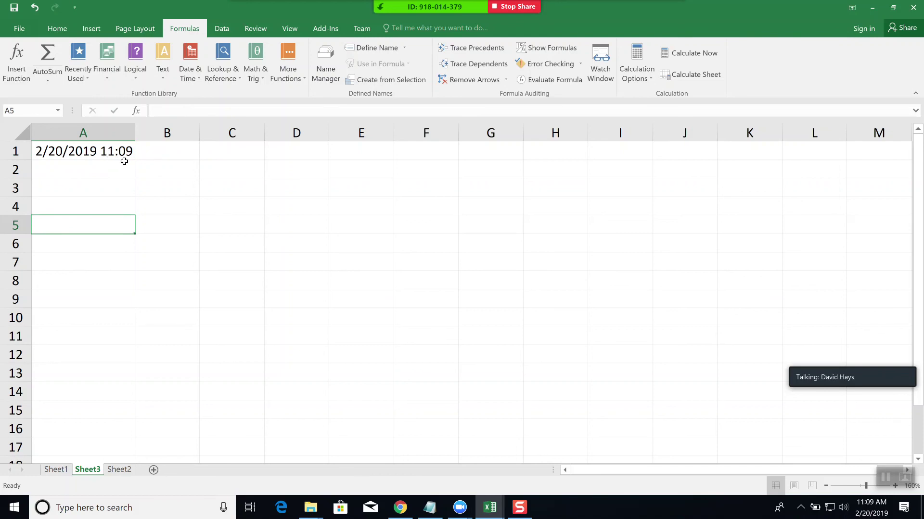
- Enter =MONTH(A1) in cell A5 so it returns 2
{"action": "left_click", "coordinate": [194, 77]}
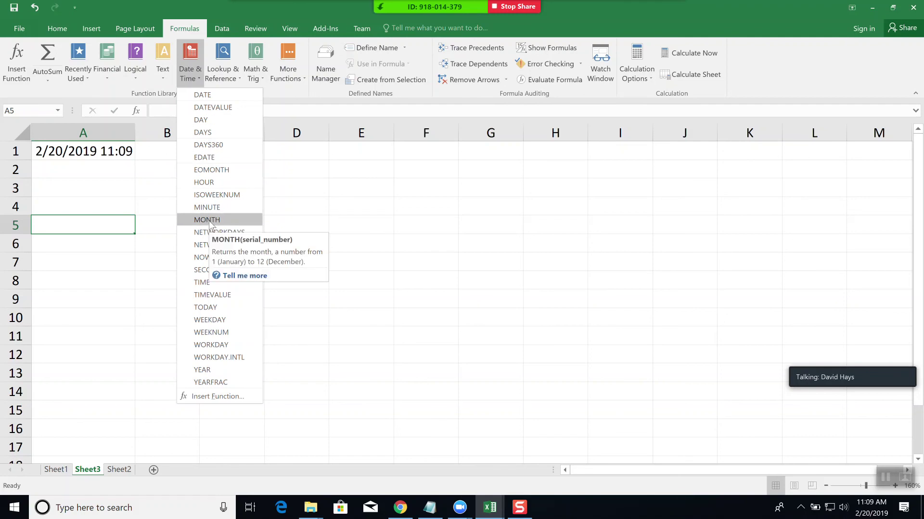
{"action": "left_click", "coordinate": [208, 220]}
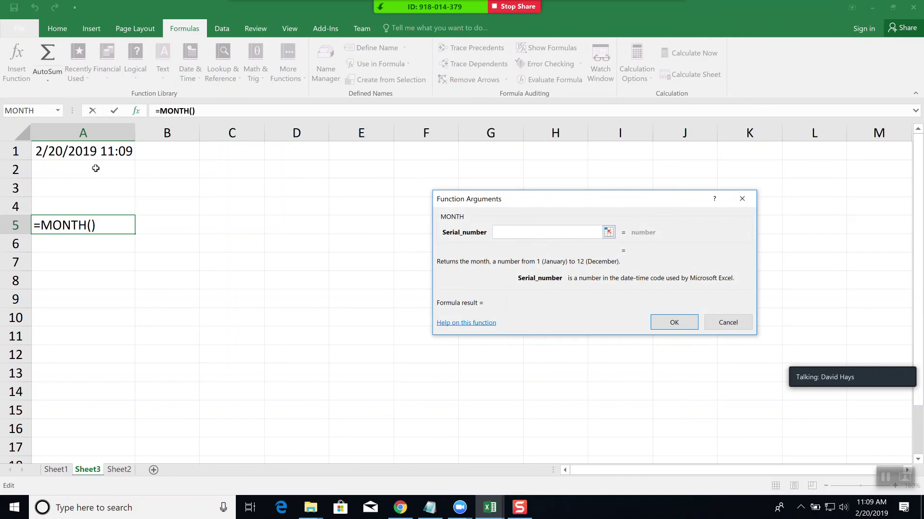
{"action": "left_click", "coordinate": [83, 151]}
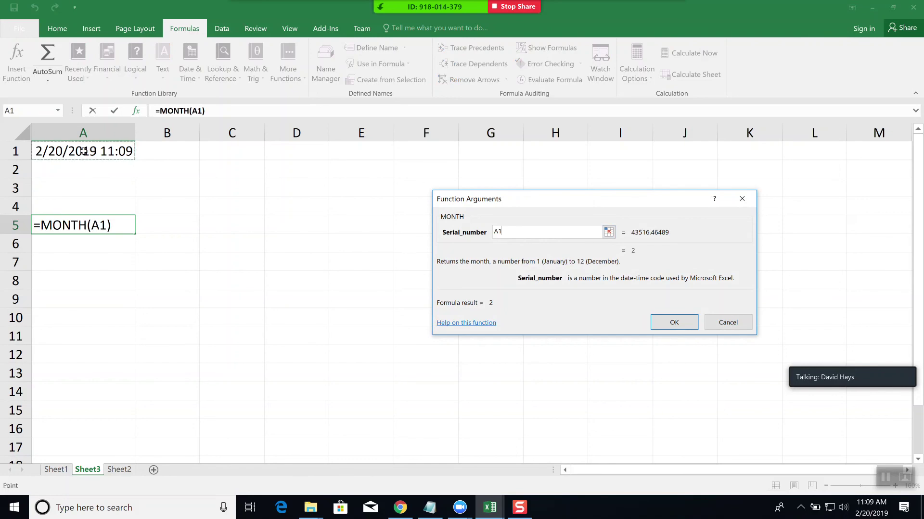
{"action": "left_click", "coordinate": [675, 323]}
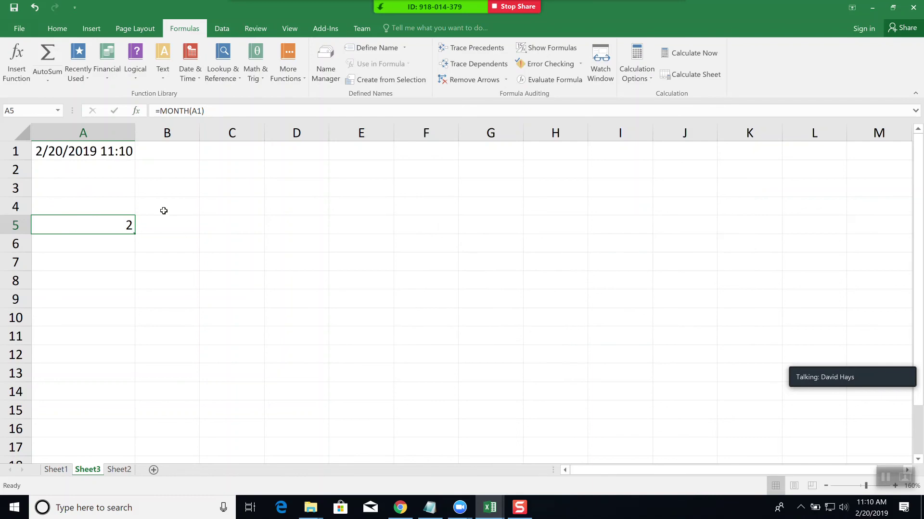
{"action": "left_click", "coordinate": [101, 242]}
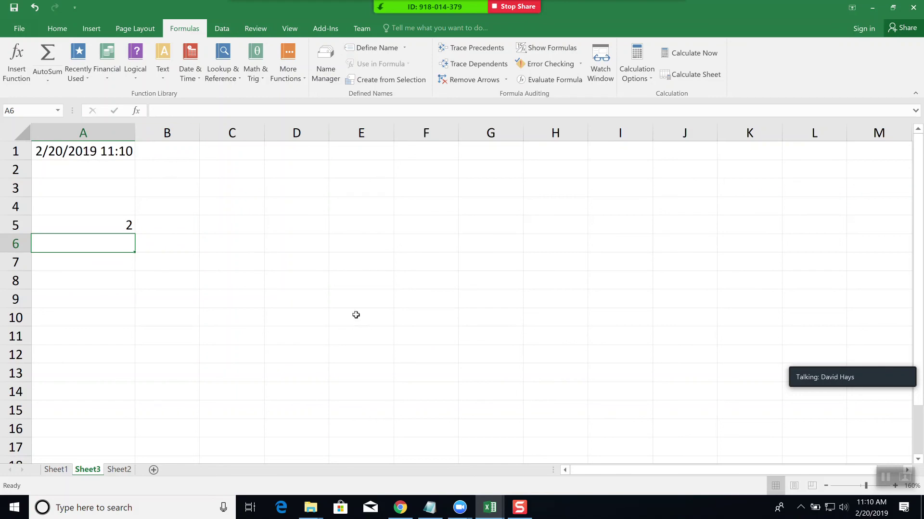
- Add a new blank worksheet, Sheet4, for the state lookup list
{"action": "left_click", "coordinate": [234, 79]}
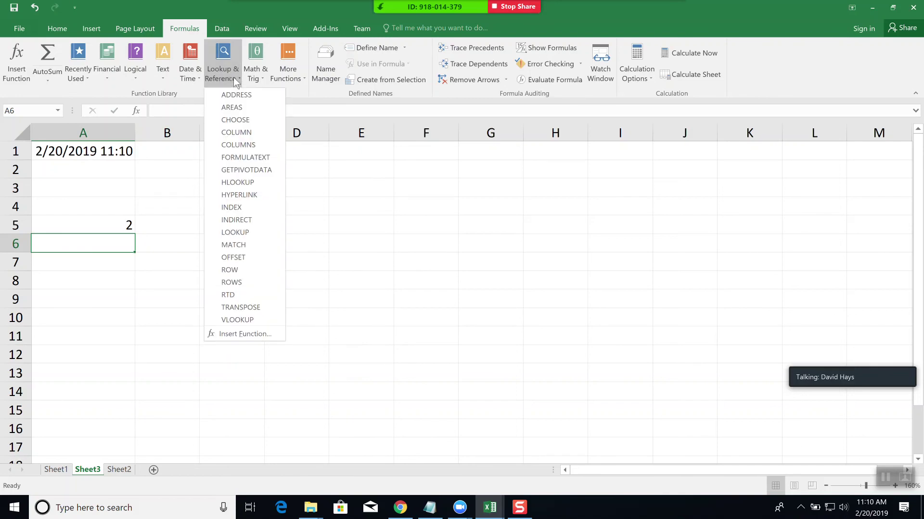
{"action": "left_click", "coordinate": [118, 471]}
{"action": "left_click", "coordinate": [118, 470]}
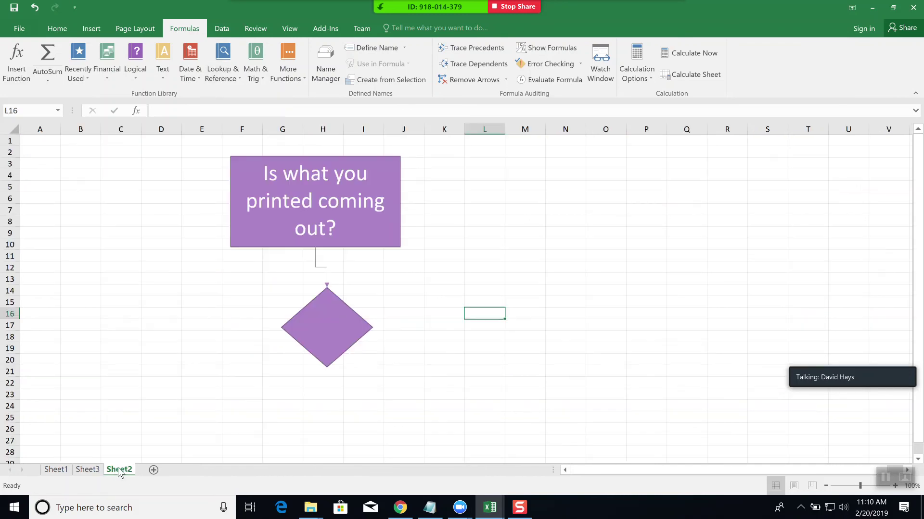
{"action": "left_click", "coordinate": [153, 470]}
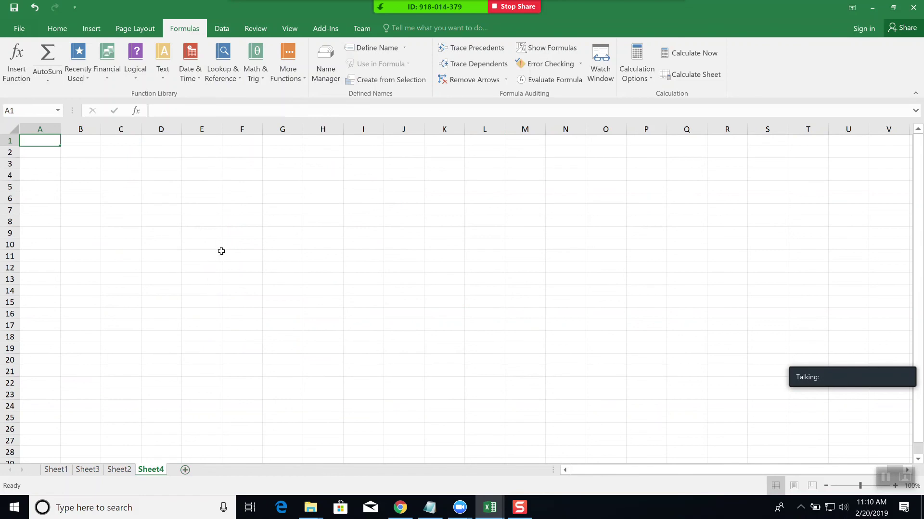
{"action": "scroll", "coordinate": [225, 250], "scroll_direction": "up", "scroll_amount": 4}
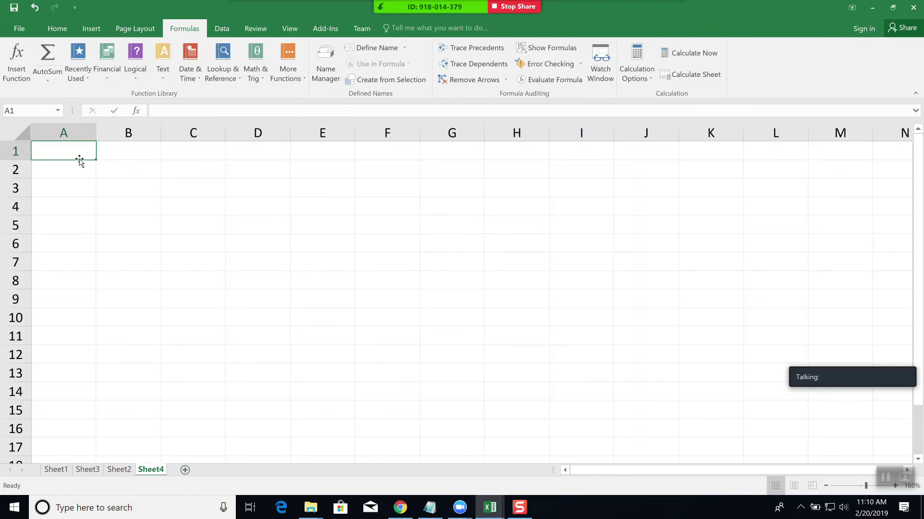
- Enter KS in A1 and Kansas in B1 of Sheet4
{"action": "type", "text": "Kansa"}
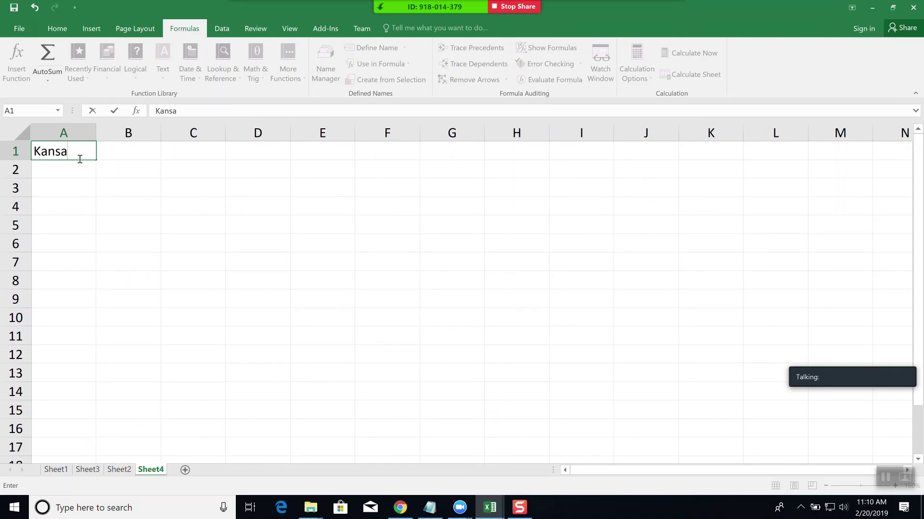
{"action": "key", "text": "BackSpace"}
{"action": "key", "text": "BackSpace"}
{"action": "key", "text": "BackSpace"}
{"action": "key", "text": "BackSpace"}
{"action": "type", "text": "S"}
{"action": "key", "text": "Tab"}
{"action": "type", "text": "Kansas"}
{"action": "key", "text": "ctrl+Return"}
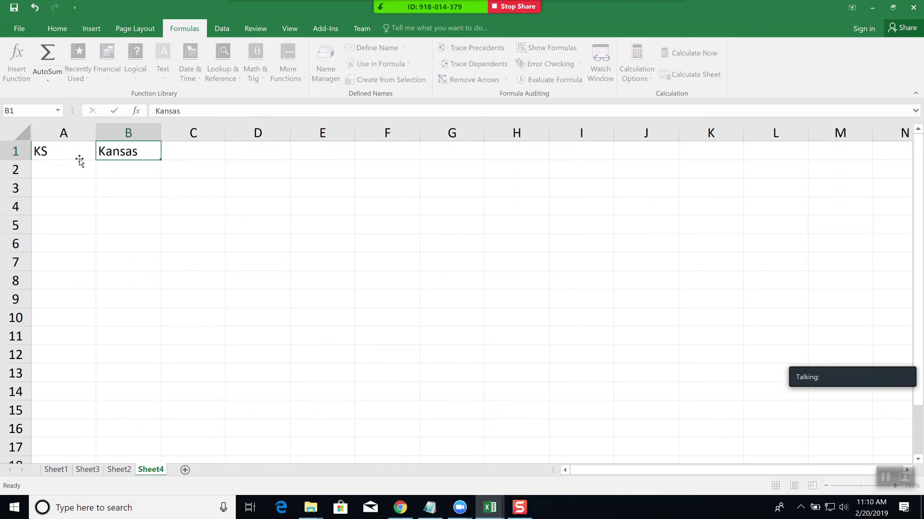
{"action": "key", "text": "Return"}
- Add MO/Missouri and WY/Wyoming in rows 2 and 3 of the list
{"action": "type", "text": "MO"}
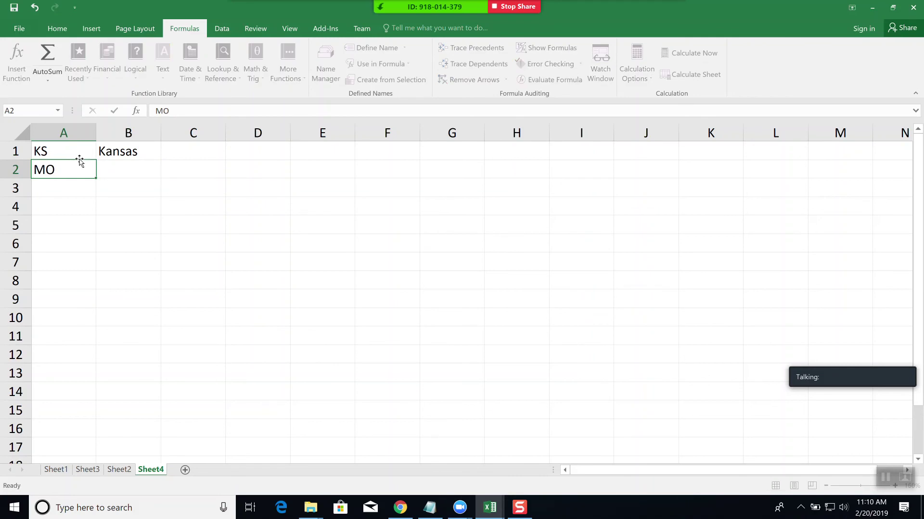
{"action": "key", "text": "Tab"}
{"action": "type", "text": "Missour"}
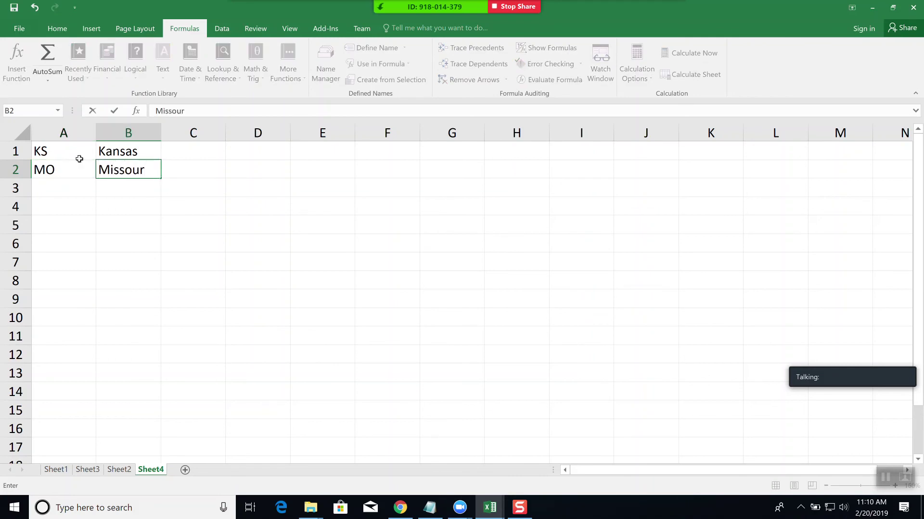
{"action": "key", "text": "Return"}
{"action": "type", "text": "WY"}
{"action": "key", "text": "Tab"}
{"action": "type", "text": "Wyoming"}
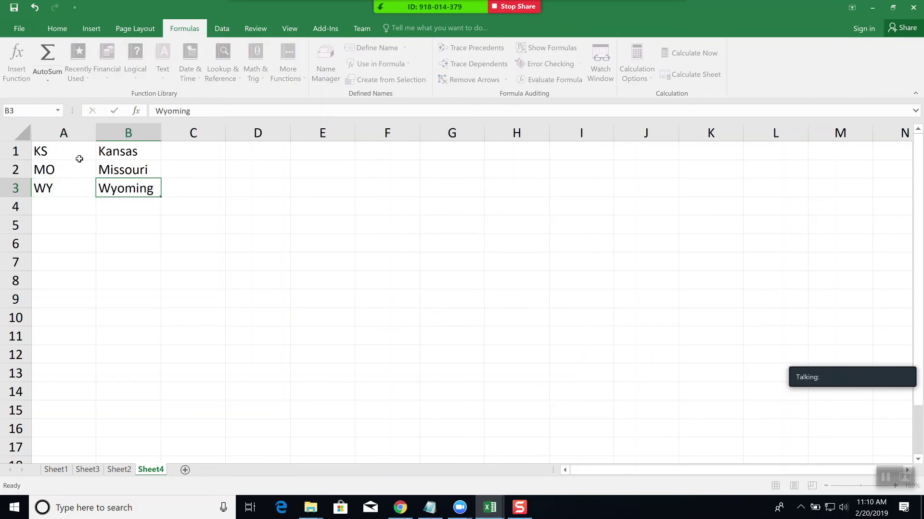
{"action": "key", "text": "Return"}
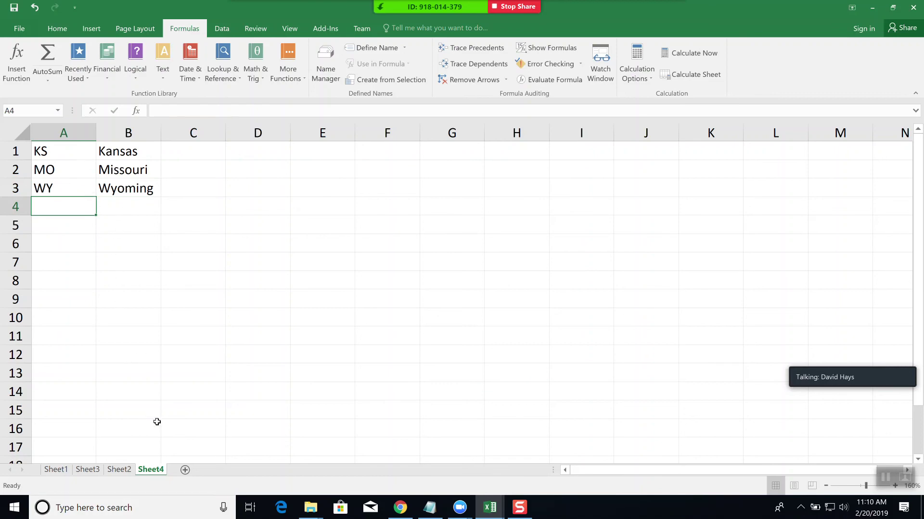
- On Sheet2, delete the flowchart's purple question boxes, diamond and connector line
{"action": "left_click", "coordinate": [120, 470]}
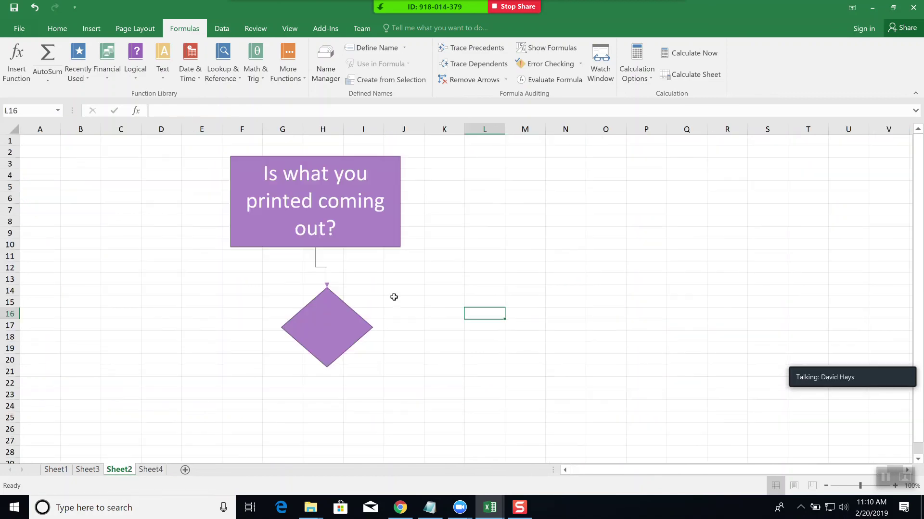
{"action": "left_click", "coordinate": [328, 189]}
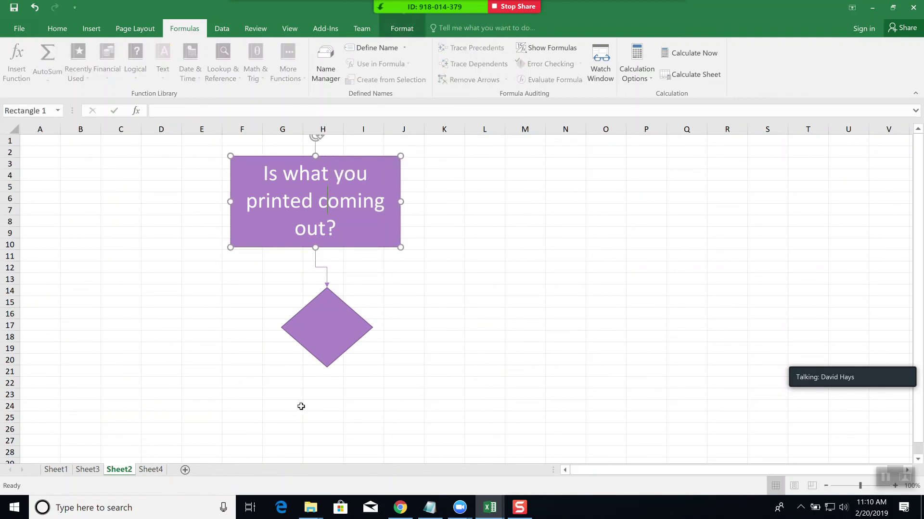
{"action": "key", "text": "Delete"}
{"action": "left_click", "coordinate": [306, 358]}
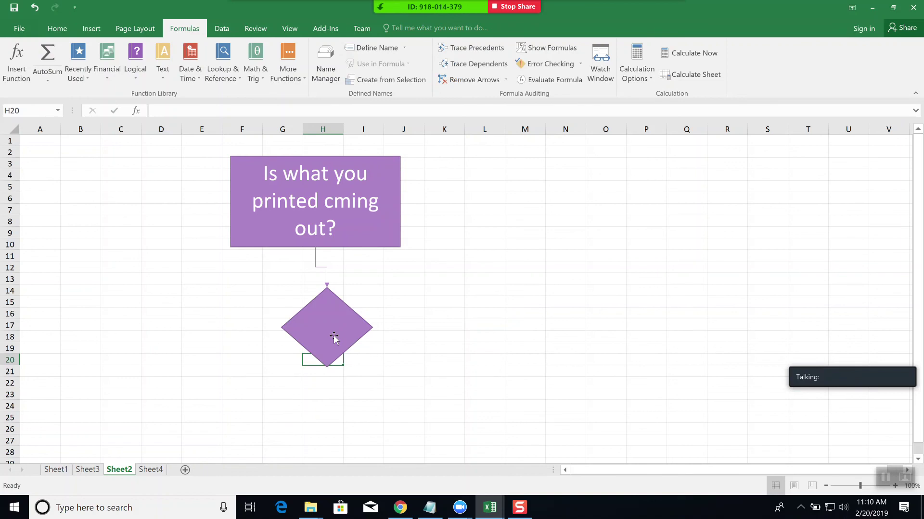
{"action": "left_click", "coordinate": [333, 336]}
{"action": "key", "text": "Delete"}
{"action": "left_click", "coordinate": [325, 270]}
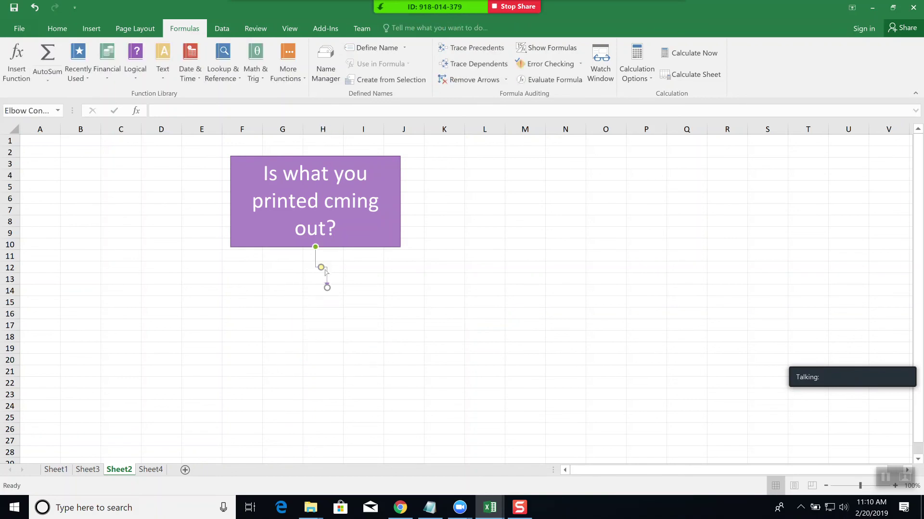
{"action": "key", "text": "Delete"}
{"action": "left_click", "coordinate": [394, 242]}
{"action": "key", "text": "Delete"}
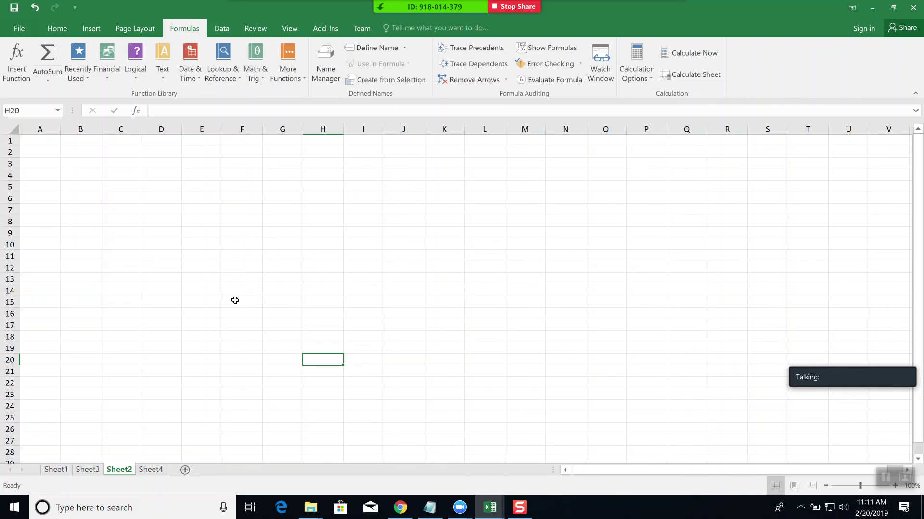
- Enter the headers Sales, State and State Name in A3:C3
{"action": "scroll", "coordinate": [181, 317], "scroll_direction": "up", "scroll_amount": 3, "text": "ctrl"}
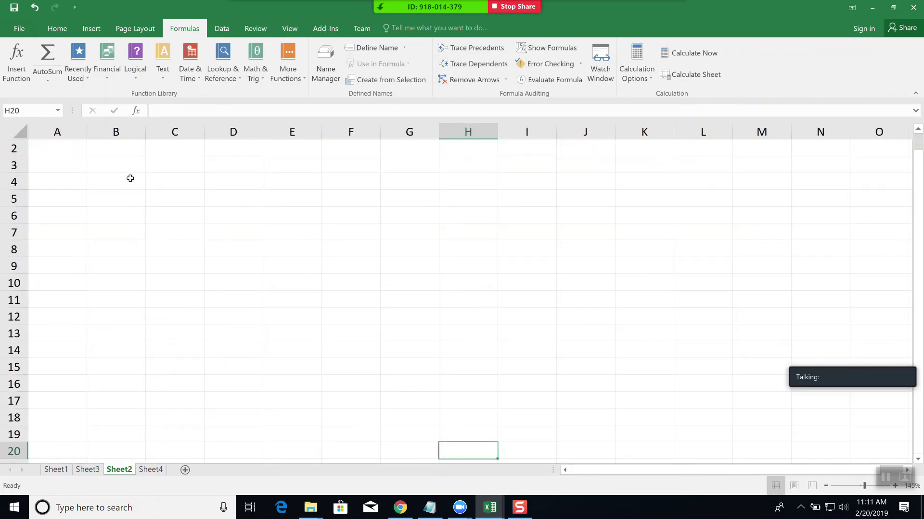
{"action": "left_click", "coordinate": [67, 163]}
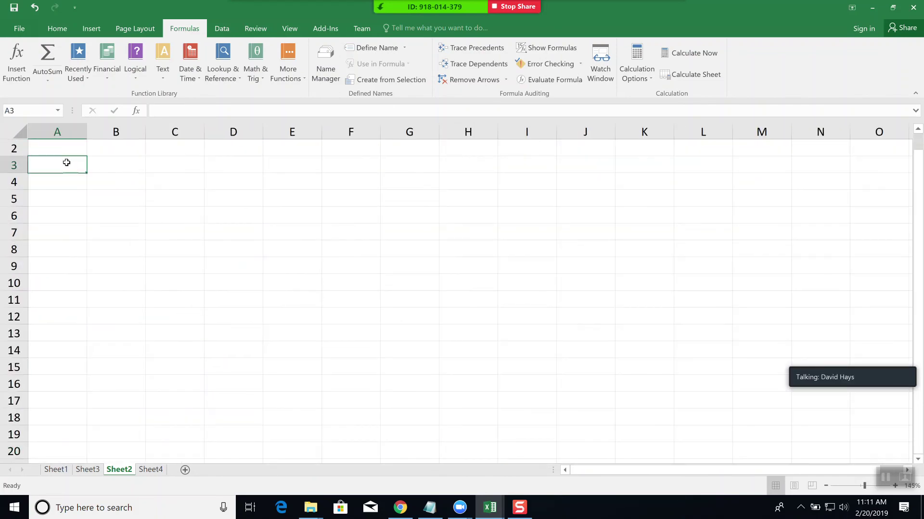
{"action": "type", "text": "Sales"}
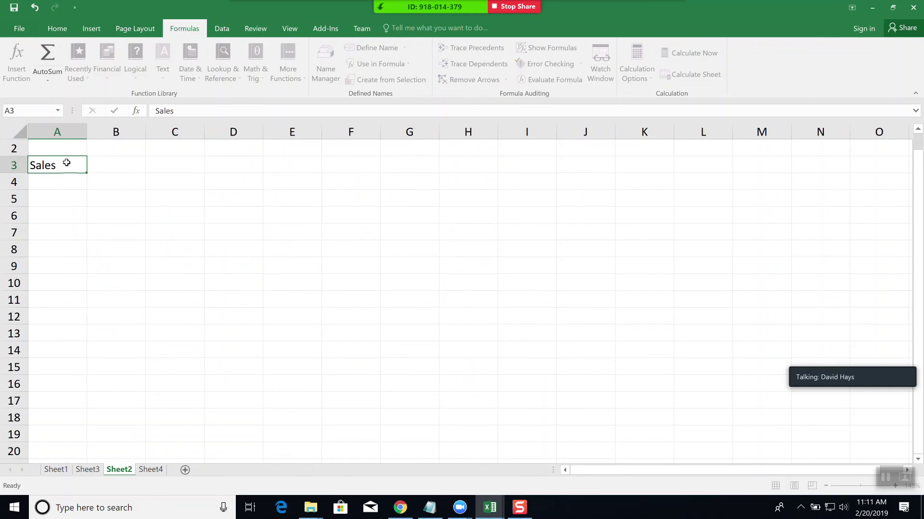
{"action": "key", "text": "Tab"}
{"action": "type", "text": "State"}
{"action": "key", "text": "Tab"}
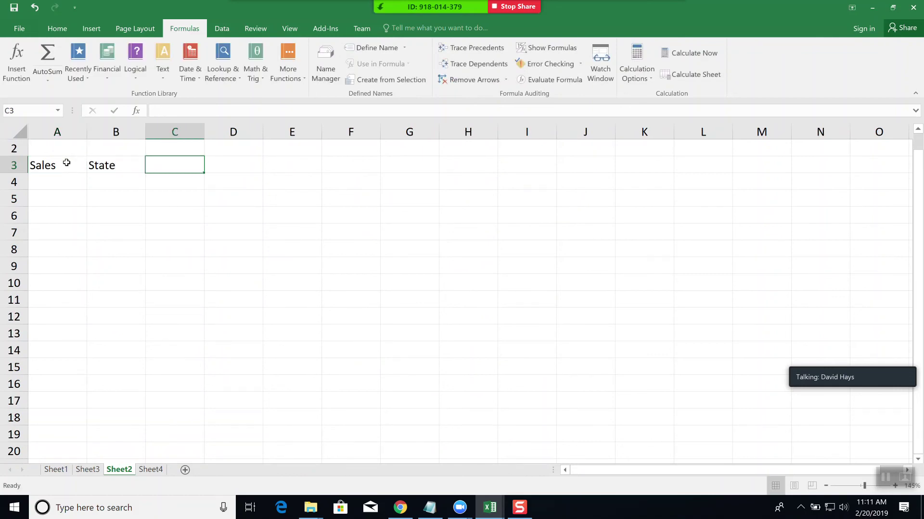
{"action": "key", "text": "Return"}
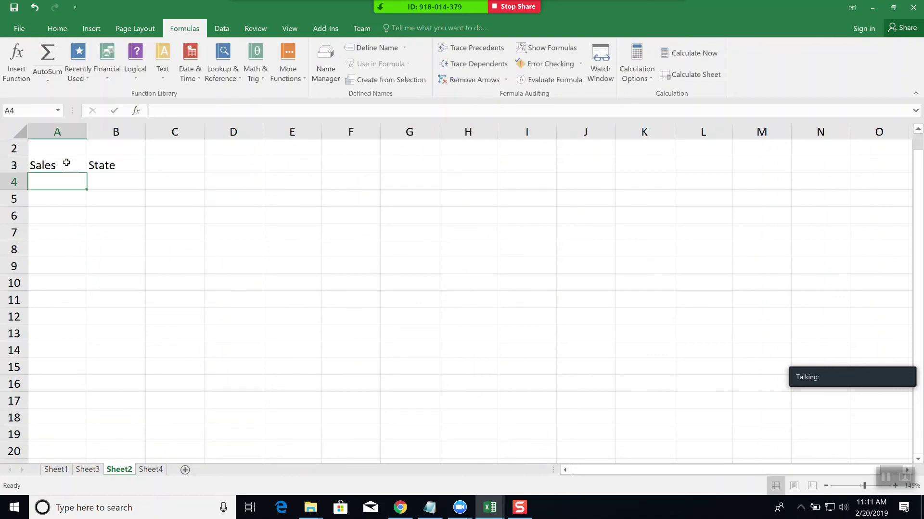
{"action": "key", "text": "Up"}
{"action": "key", "text": "Right"}
{"action": "key", "text": "Right"}
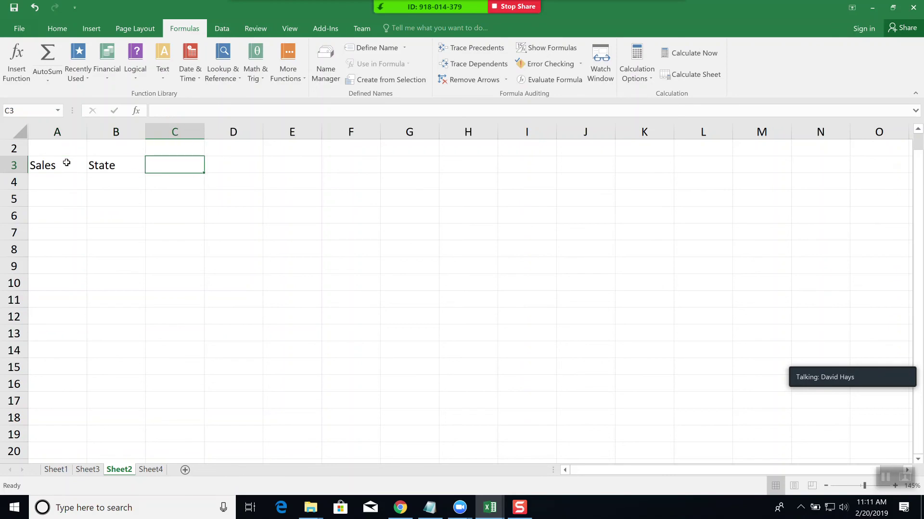
{"action": "type", "text": "Sate"}
{"action": "key", "text": "BackSpace"}
{"action": "key", "text": "BackSpace"}
{"action": "type", "text": "tate Nam"}
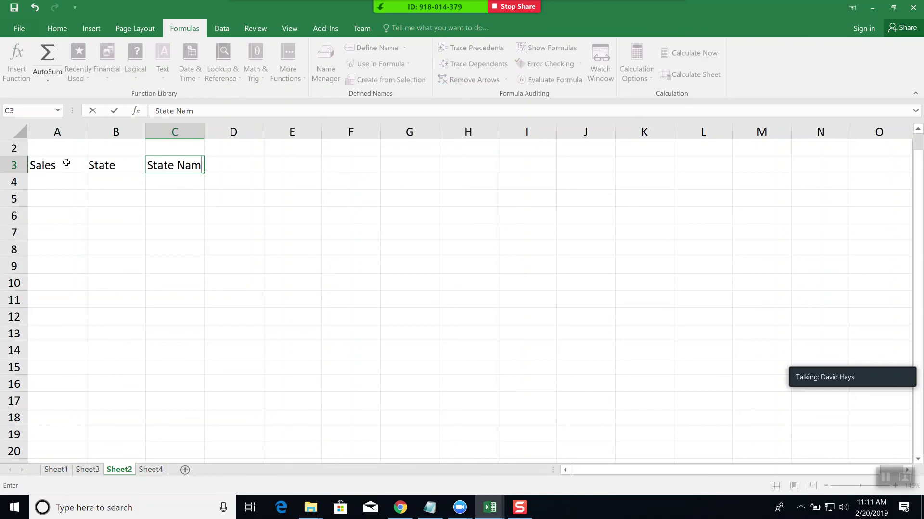
{"action": "key", "text": "Return"}
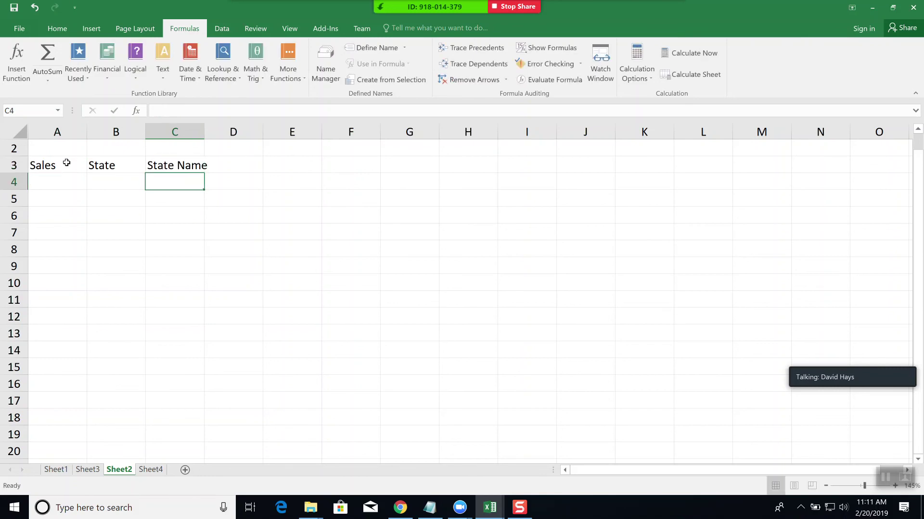
- Fill in sales 3000, 4000, 5500 in A4:A6 and states KS, KS, WY in B4:B6
{"action": "key", "text": "Left"}
{"action": "key", "text": "Left"}
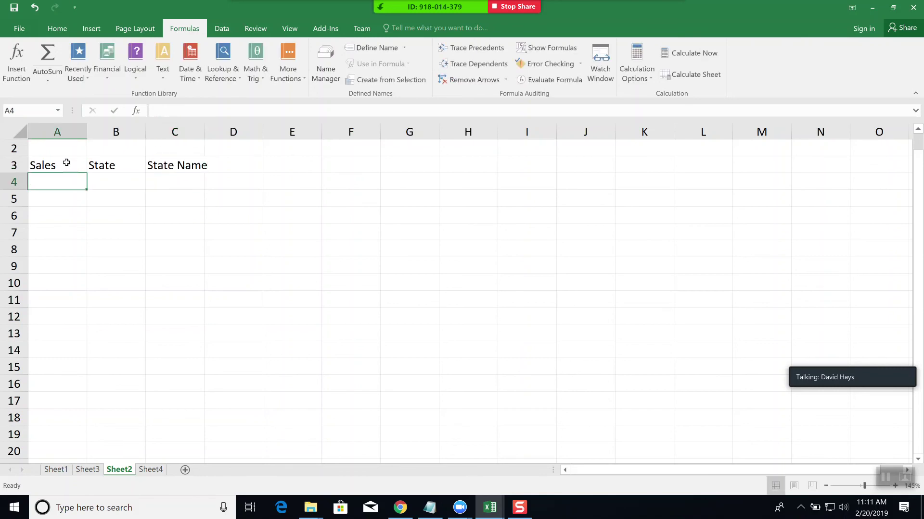
{"action": "type", "text": "300"}
{"action": "key", "text": "Return"}
{"action": "type", "text": "4000"}
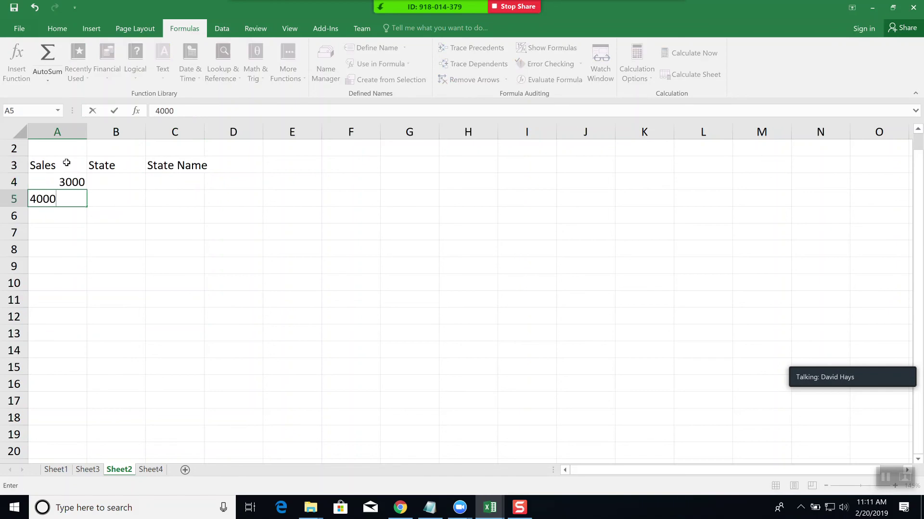
{"action": "key", "text": "Return"}
{"action": "type", "text": "5500"}
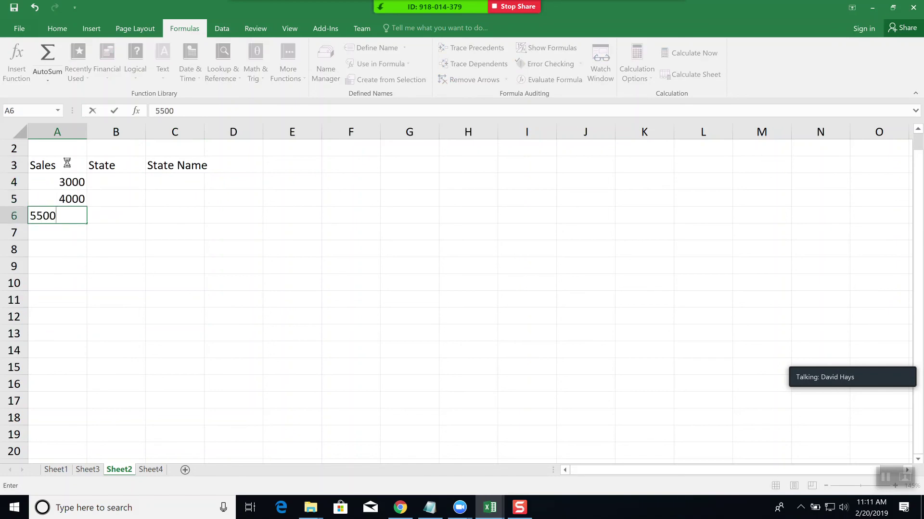
{"action": "key", "text": "Tab"}
{"action": "key", "text": "Up"}
{"action": "key", "text": "Up"}
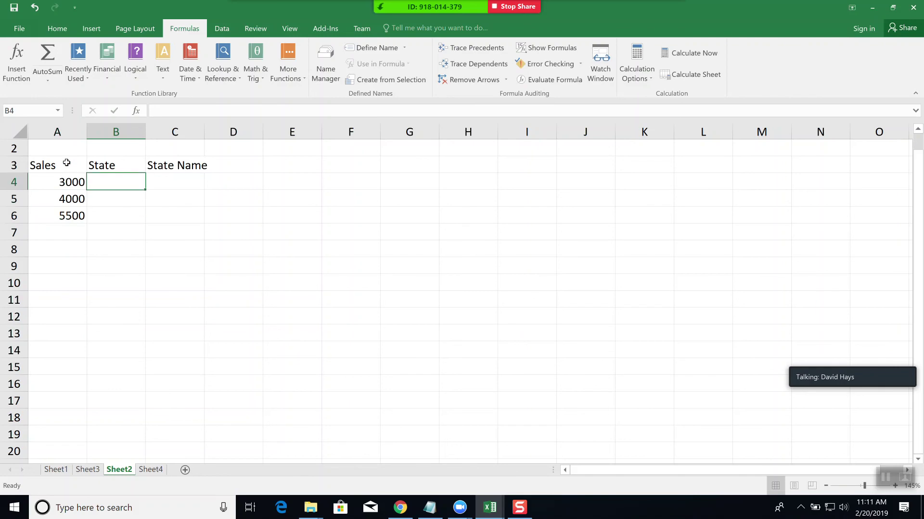
{"action": "type", "text": "KS"}
{"action": "key", "text": "Return"}
{"action": "type", "text": "KS"}
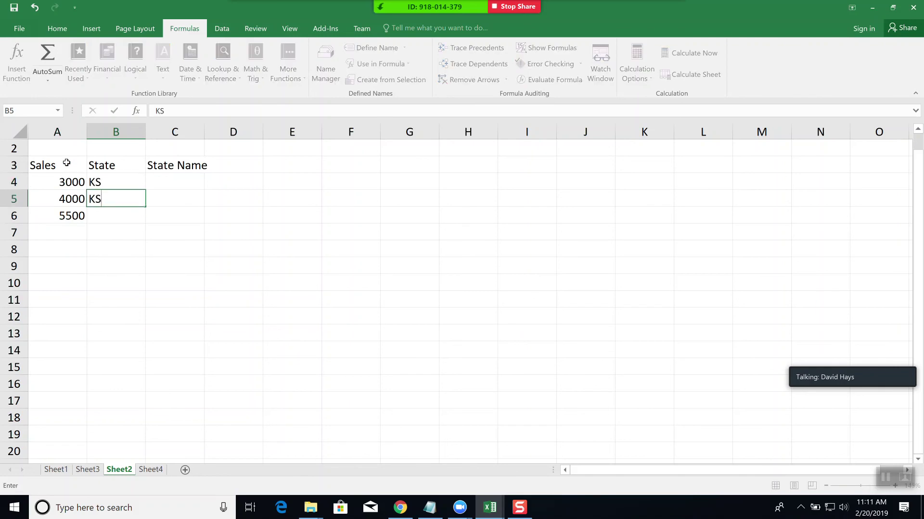
{"action": "key", "text": "Return"}
{"action": "type", "text": "WY"}
{"action": "key", "text": "Tab"}
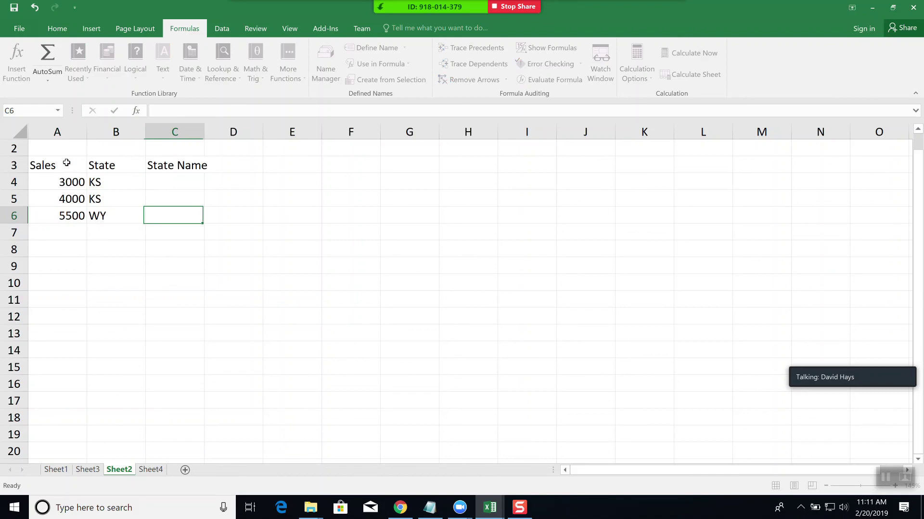
- Insert a VLOOKUP into cell C4 from the Lookup & Reference functions
{"action": "left_click", "coordinate": [185, 180]}
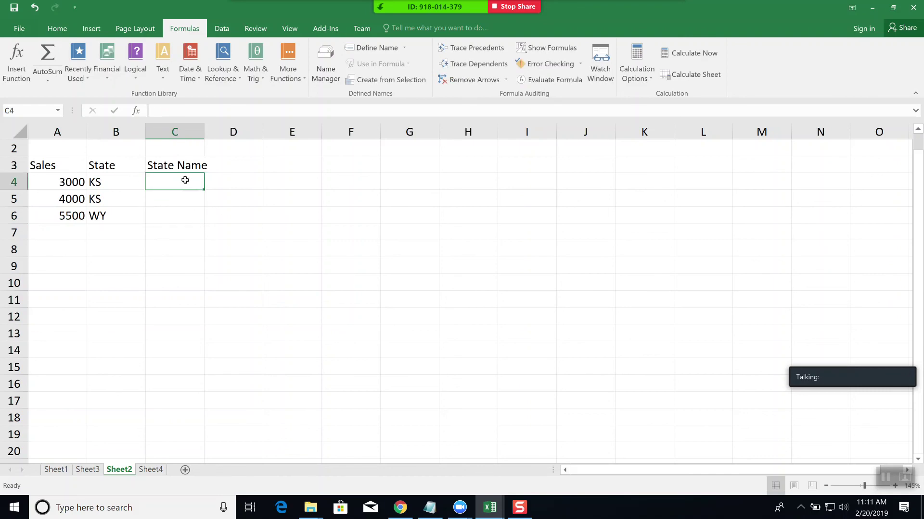
{"action": "type", "text": "="}
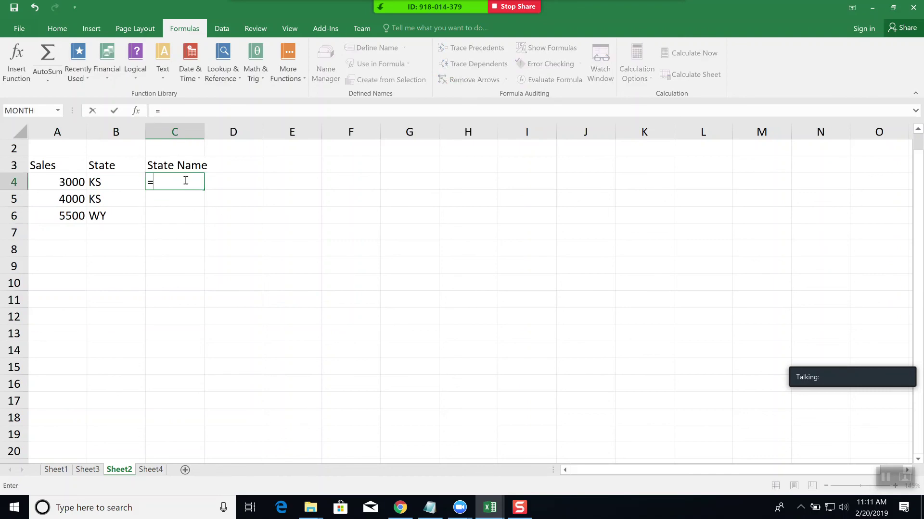
{"action": "key", "text": "BackSpace"}
{"action": "left_click", "coordinate": [200, 229]}
{"action": "left_click", "coordinate": [194, 196]}
{"action": "left_click", "coordinate": [186, 180]}
{"action": "left_click", "coordinate": [236, 78]}
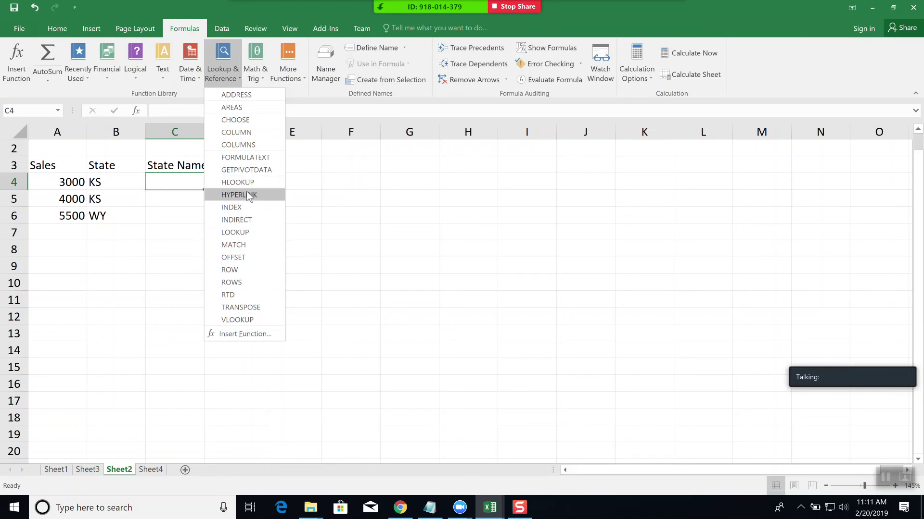
{"action": "left_click", "coordinate": [246, 322]}
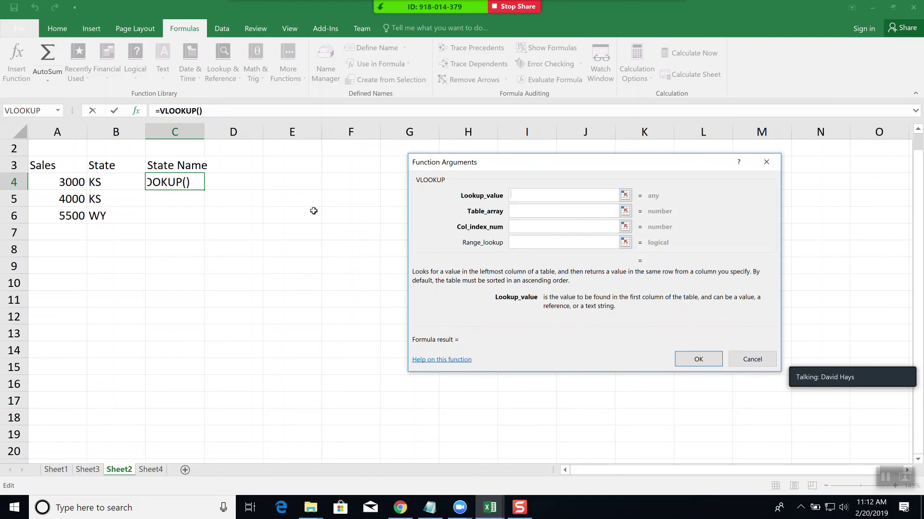
- Set the lookup value to B4 and the table array to Sheet4!A1:B3
{"action": "left_click", "coordinate": [104, 181]}
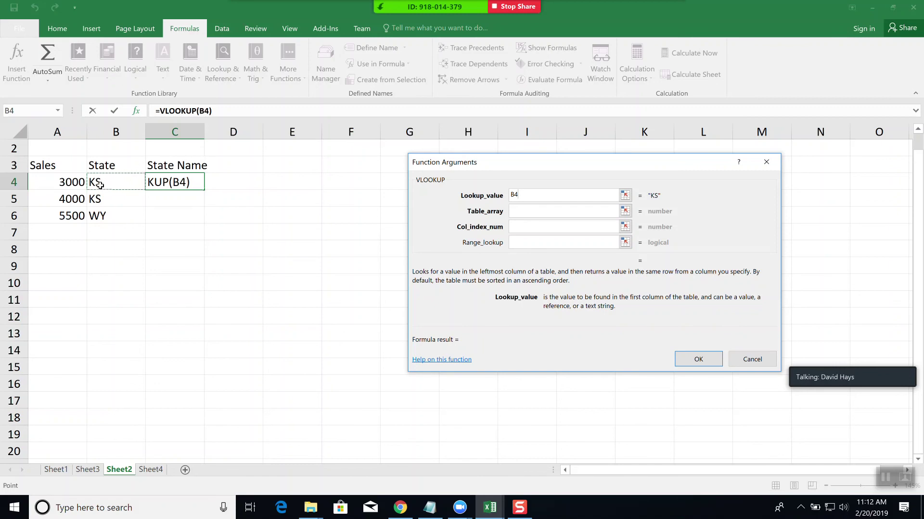
{"action": "left_click", "coordinate": [548, 212]}
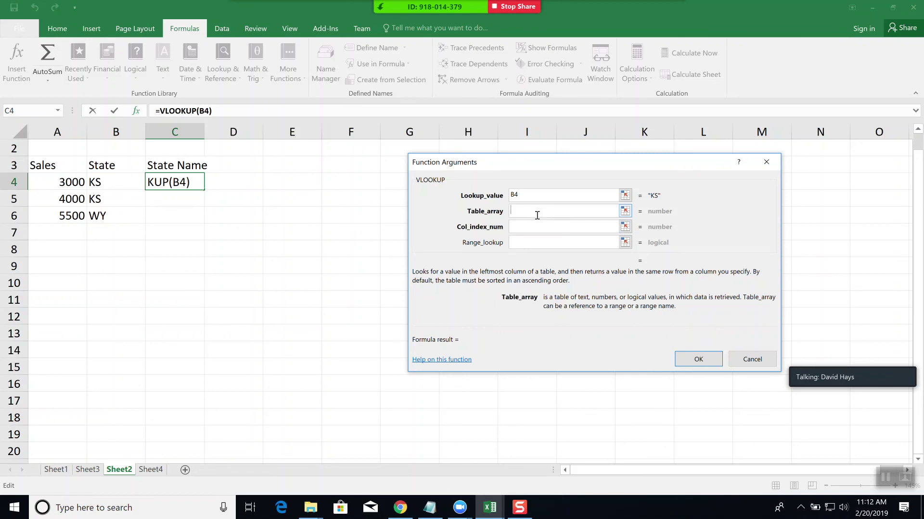
{"action": "left_click", "coordinate": [624, 212]}
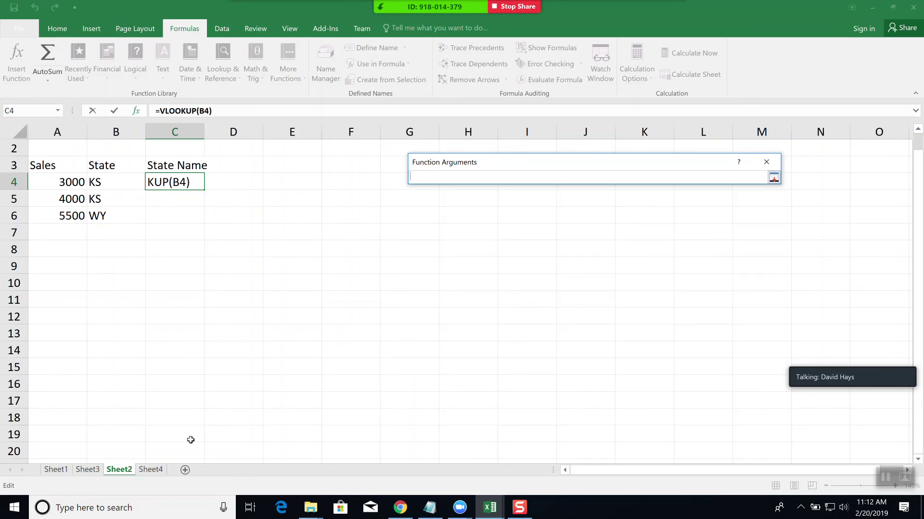
{"action": "left_click", "coordinate": [151, 470]}
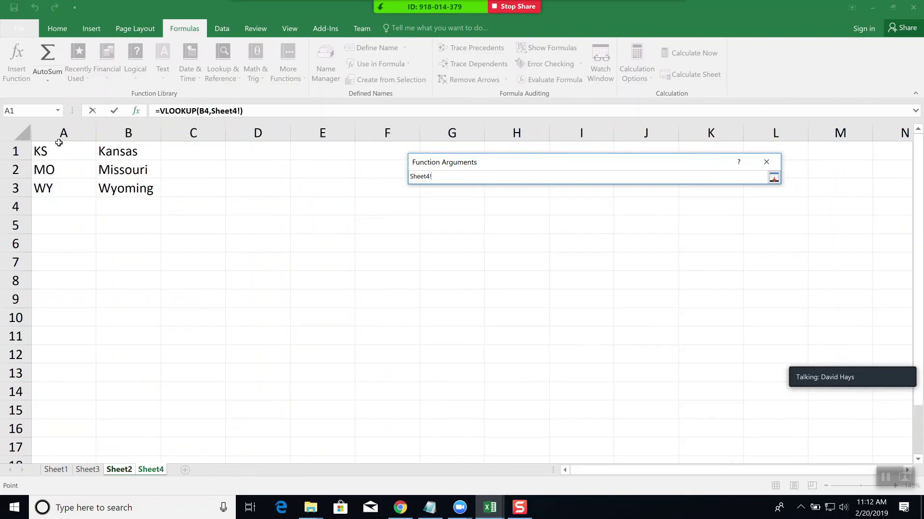
{"action": "left_click_drag", "start_coordinate": [45, 148], "coordinate": [126, 189]}
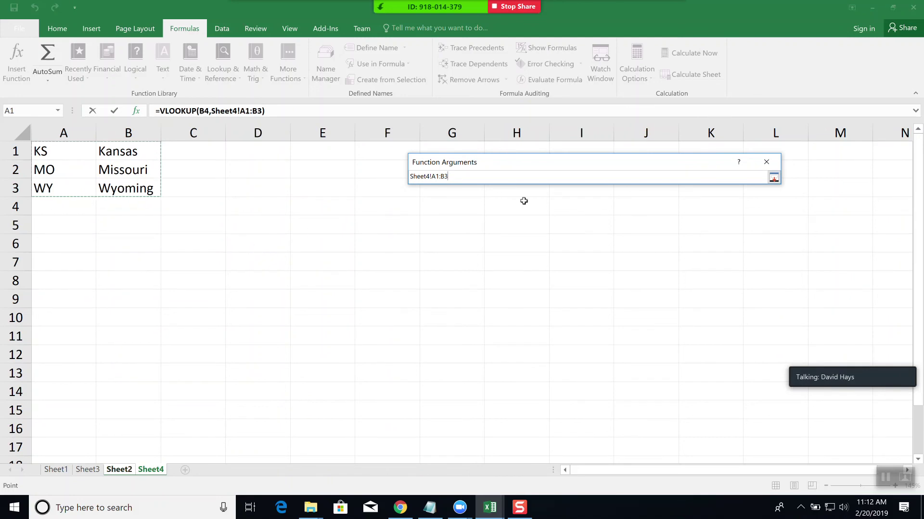
{"action": "left_click", "coordinate": [773, 178]}
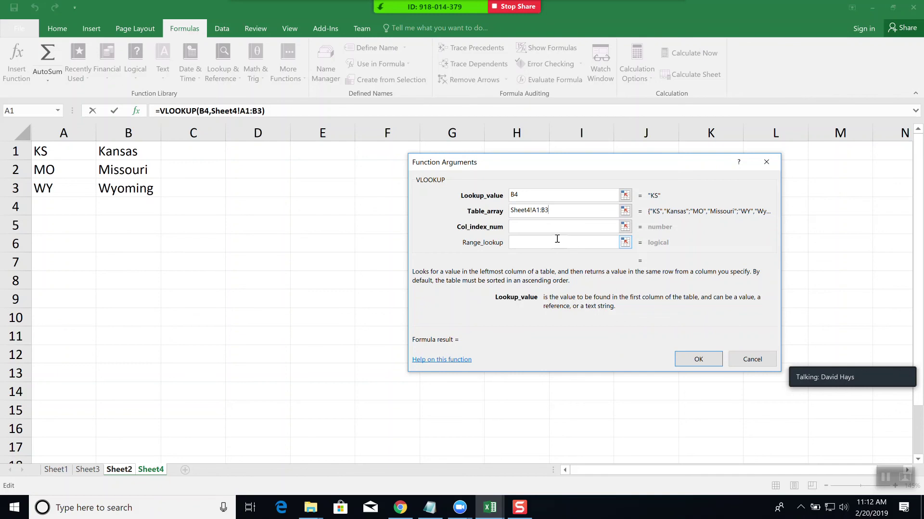
- Set the column index to 2 and the range lookup to FALSE
{"action": "left_click", "coordinate": [520, 227]}
{"action": "type", "text": "1"}
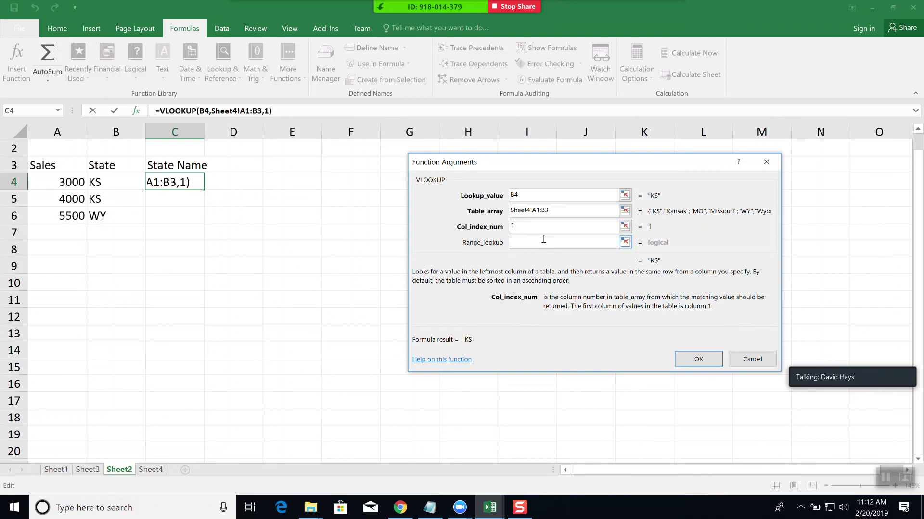
{"action": "left_click", "coordinate": [543, 242]}
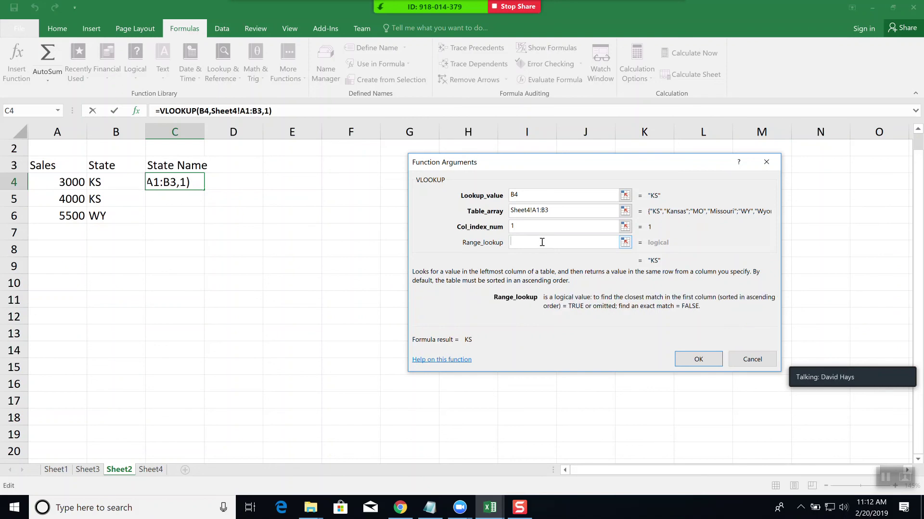
{"action": "type", "text": "FALSE"}
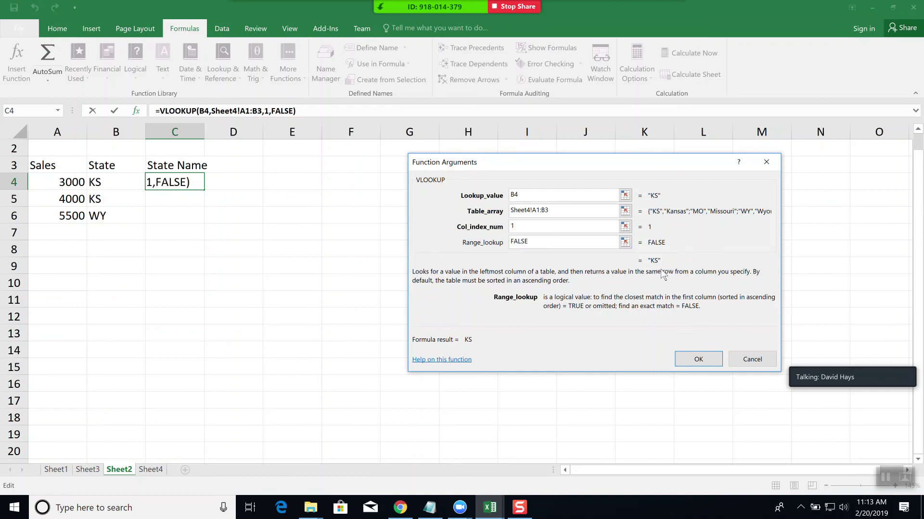
{"action": "left_click", "coordinate": [530, 226]}
{"action": "key", "text": "BackSpace"}
{"action": "type", "text": "2"}
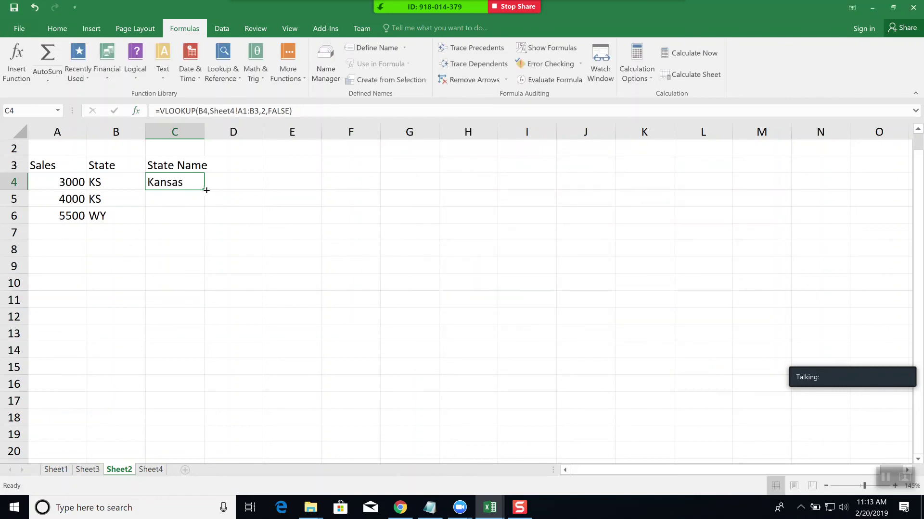
- Fill C4 down, then change its lookup range to the absolute Sheet4!$A$1:$B$3
{"action": "left_click_drag", "start_coordinate": [206, 190], "coordinate": [207, 224]}
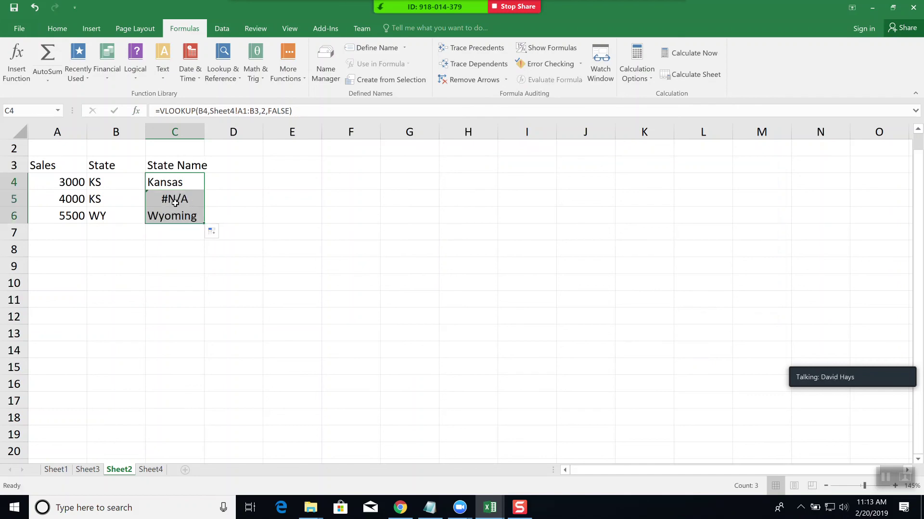
{"action": "left_click", "coordinate": [175, 178]}
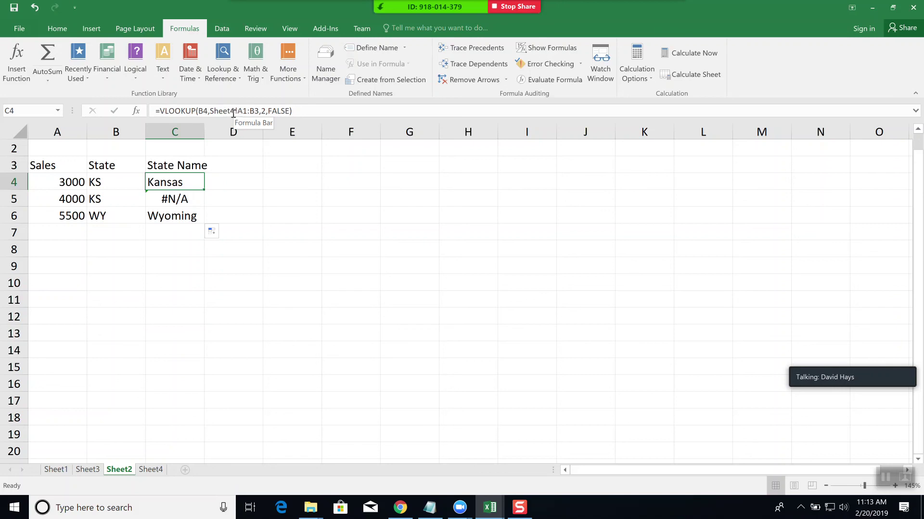
{"action": "left_click", "coordinate": [240, 110]}
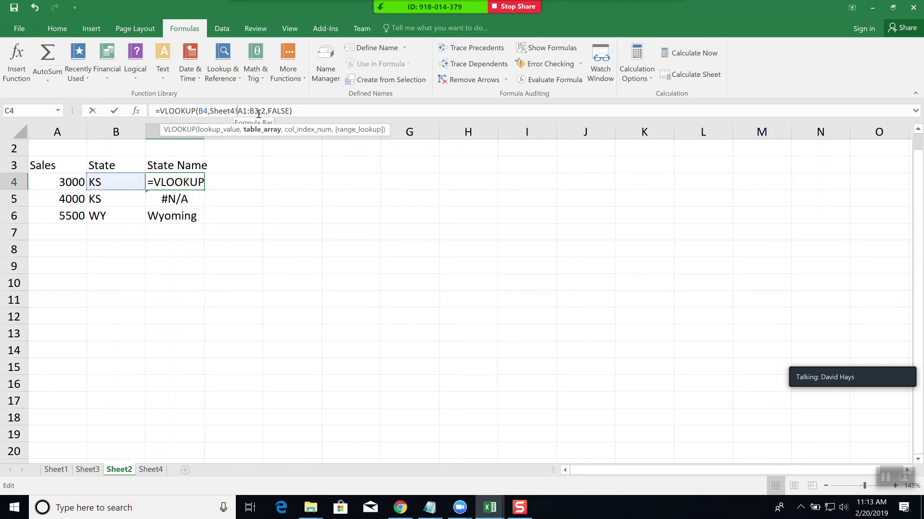
{"action": "type", "text": "$"}
{"action": "left_click", "coordinate": [247, 110]}
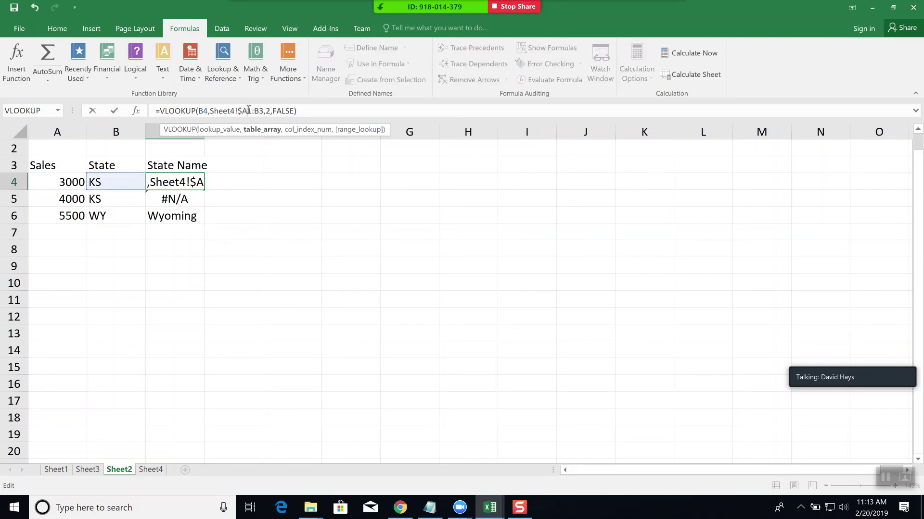
{"action": "type", "text": "$"}
{"action": "left_click", "coordinate": [260, 110]}
{"action": "type", "text": "$"}
{"action": "left_click", "coordinate": [269, 111]}
{"action": "type", "text": "$B$"}
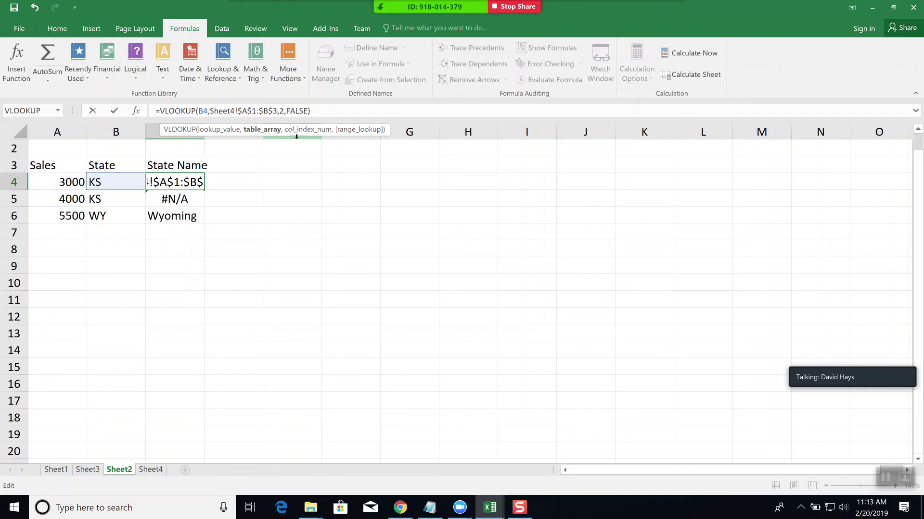
{"action": "key", "text": "Return"}
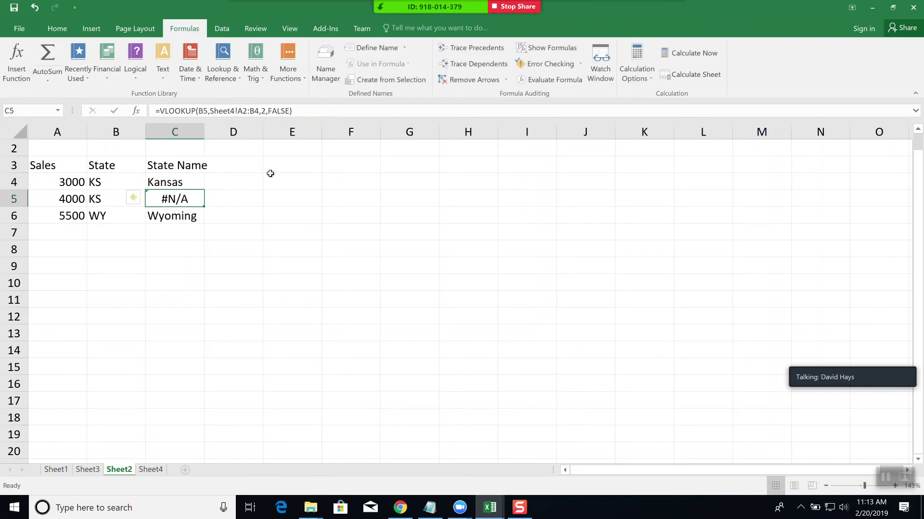
- Copy the corrected C4 formula down to C6 so it shows Kansas, Kansas, Wyoming
{"action": "left_click", "coordinate": [194, 179]}
{"action": "left_click_drag", "start_coordinate": [205, 191], "coordinate": [201, 230]}
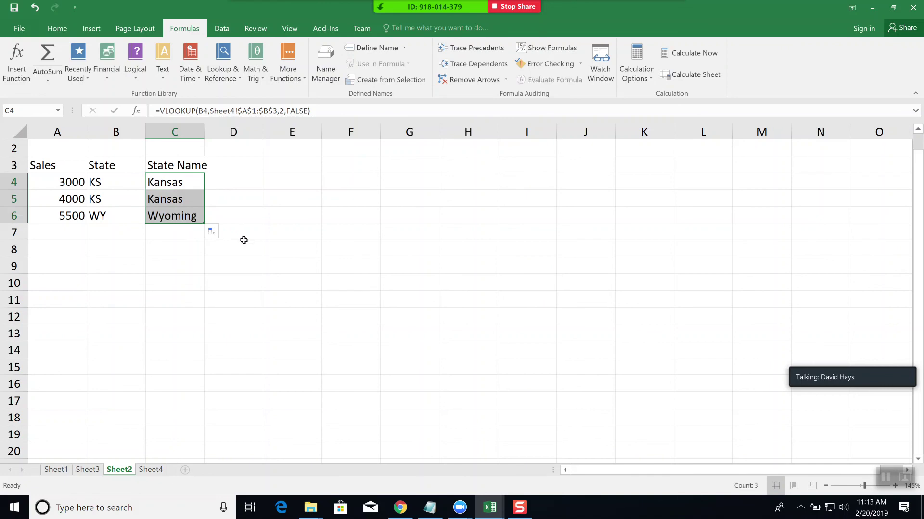
{"action": "left_click", "coordinate": [249, 267]}
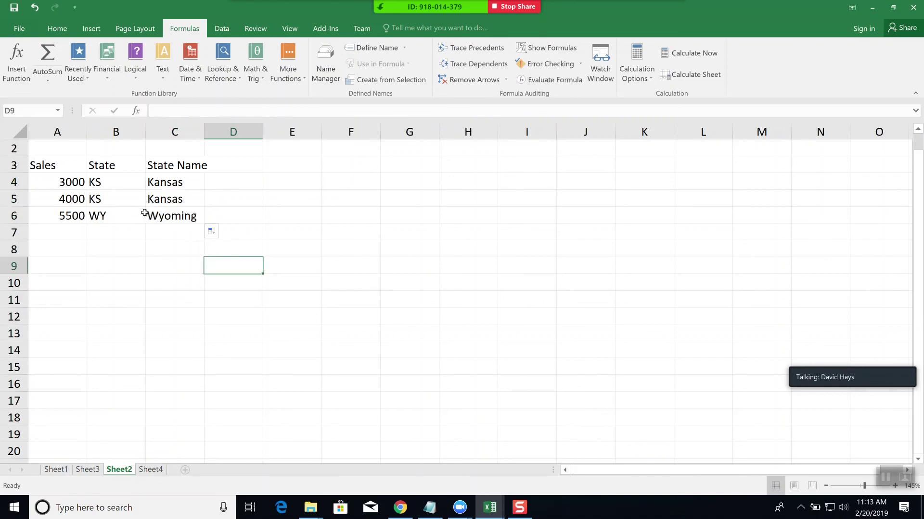
- Change B5's state code to MO so C5 shows Missouri
{"action": "left_click", "coordinate": [99, 199]}
{"action": "type", "text": "MO"}
{"action": "key", "text": "Return"}
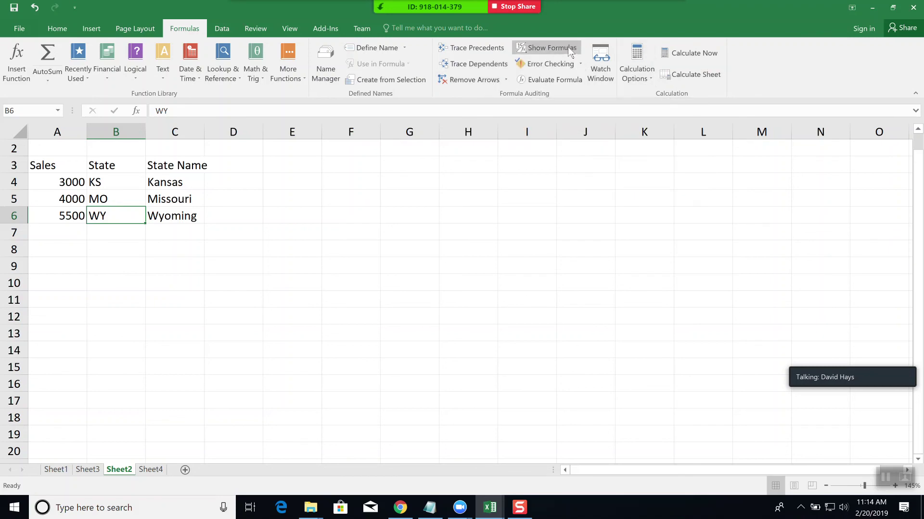
- Turn on Show Formulas, widen column C to read the VLOOKUPs, then turn it off
{"action": "left_click", "coordinate": [555, 46]}
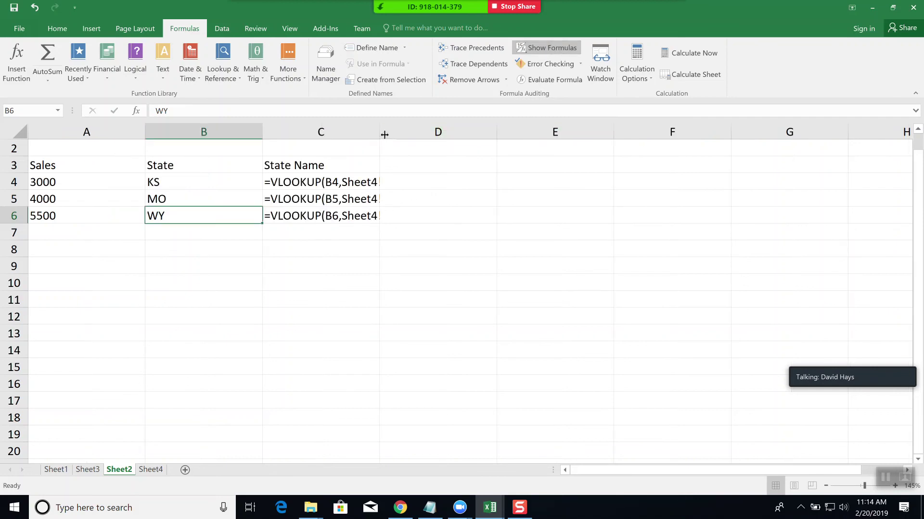
{"action": "left_click_drag", "start_coordinate": [380, 132], "coordinate": [508, 136]}
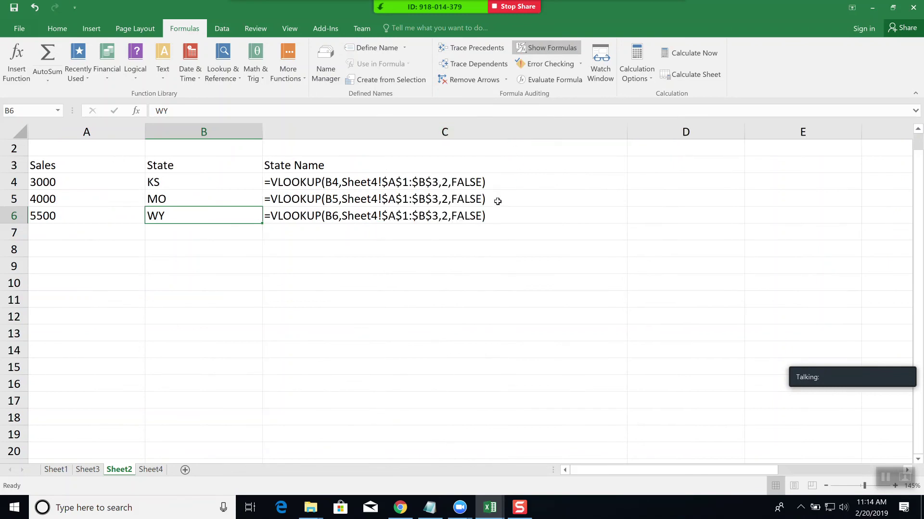
{"action": "left_click", "coordinate": [547, 48]}
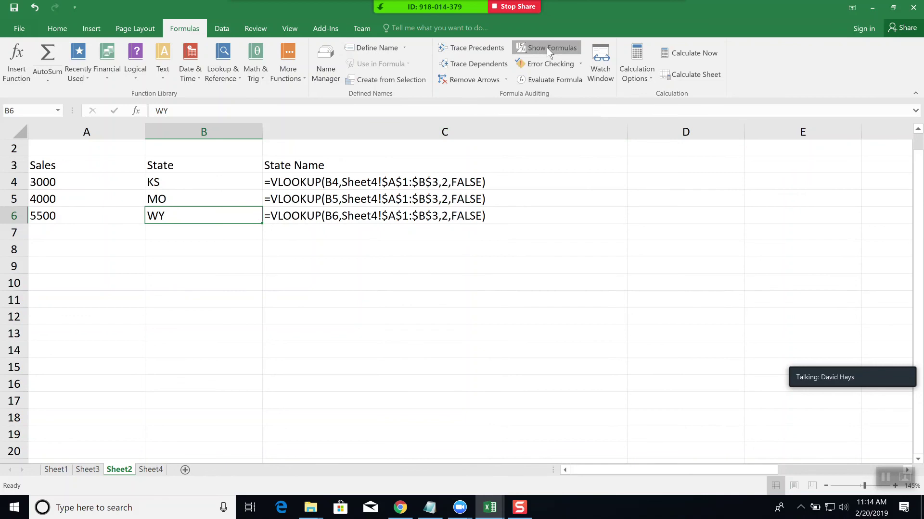